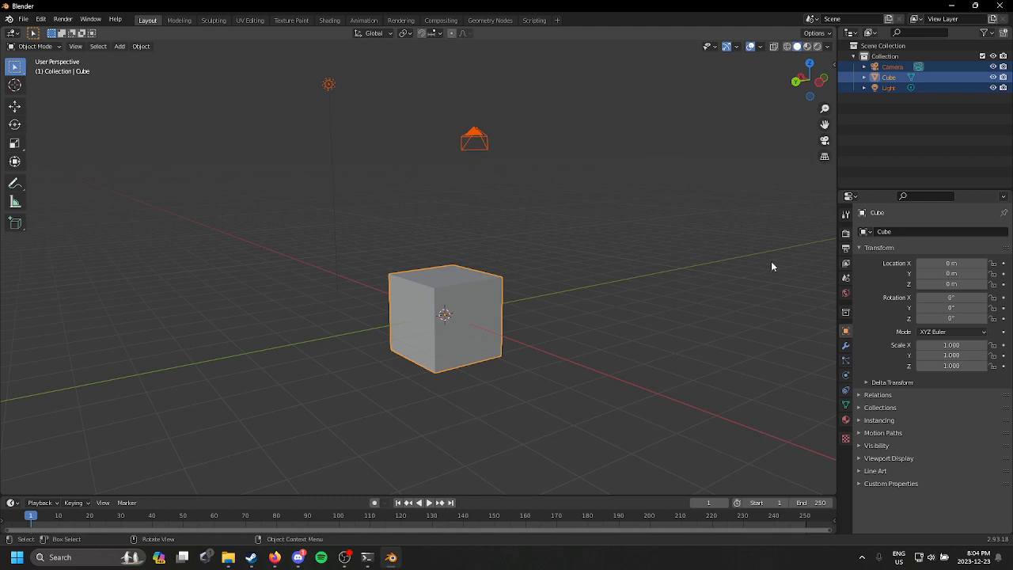
Step: Delete the default camera, cube and light from the scene
{"action": "left_click", "coordinate": [634, 295]}
{"action": "key", "text": "a"}
{"action": "key", "text": "Delete"}
Step: Show the viewport sidebar and start the Shortcut VUr input display
{"action": "key", "text": "n"}
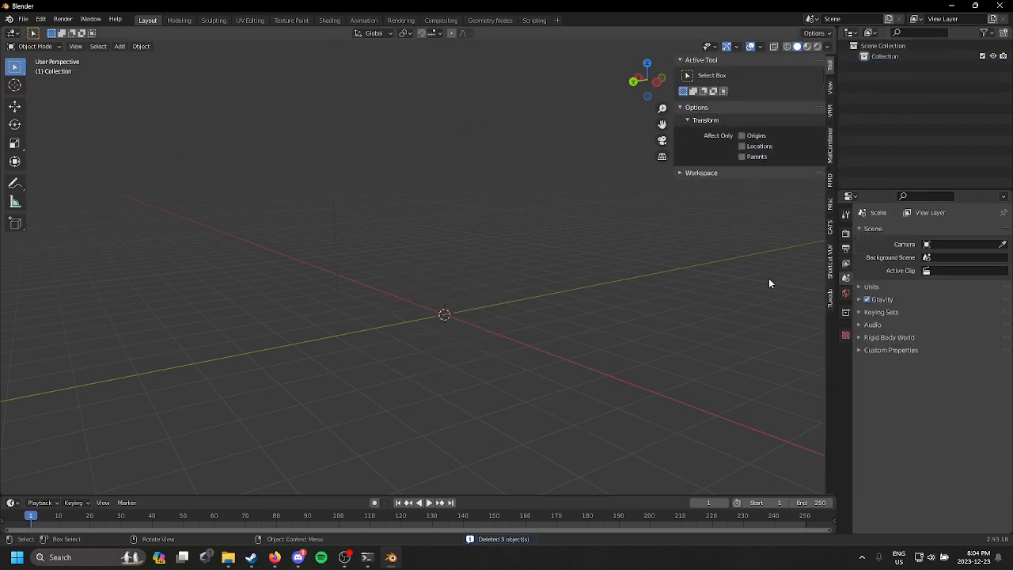
{"action": "left_click", "coordinate": [830, 266]}
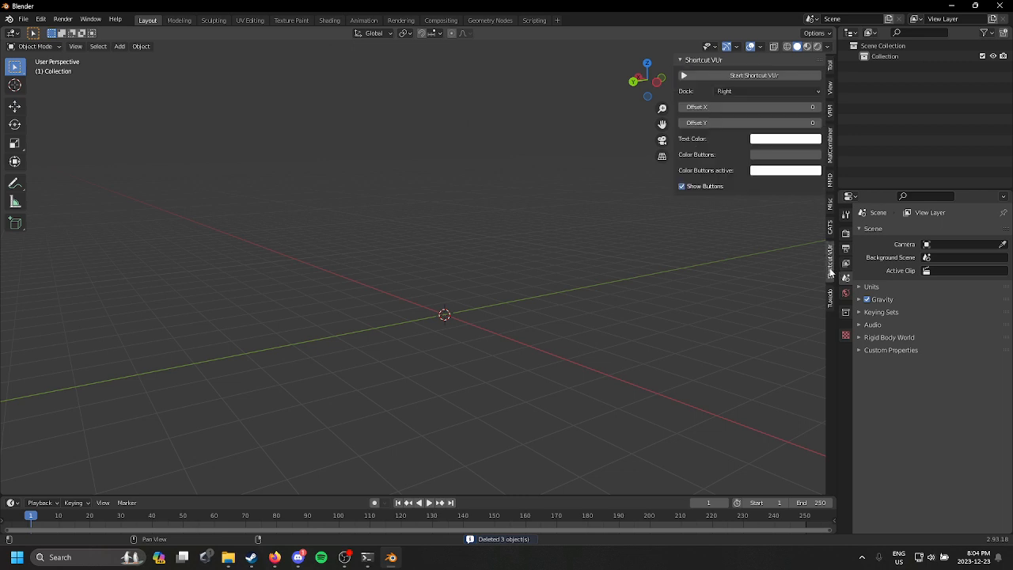
{"action": "left_click", "coordinate": [754, 75]}
{"action": "scroll", "coordinate": [678, 408], "scroll_direction": "up", "scroll_amount": 2}
{"action": "middle_click_drag", "start_coordinate": [555, 388], "coordinate": [544, 310]}
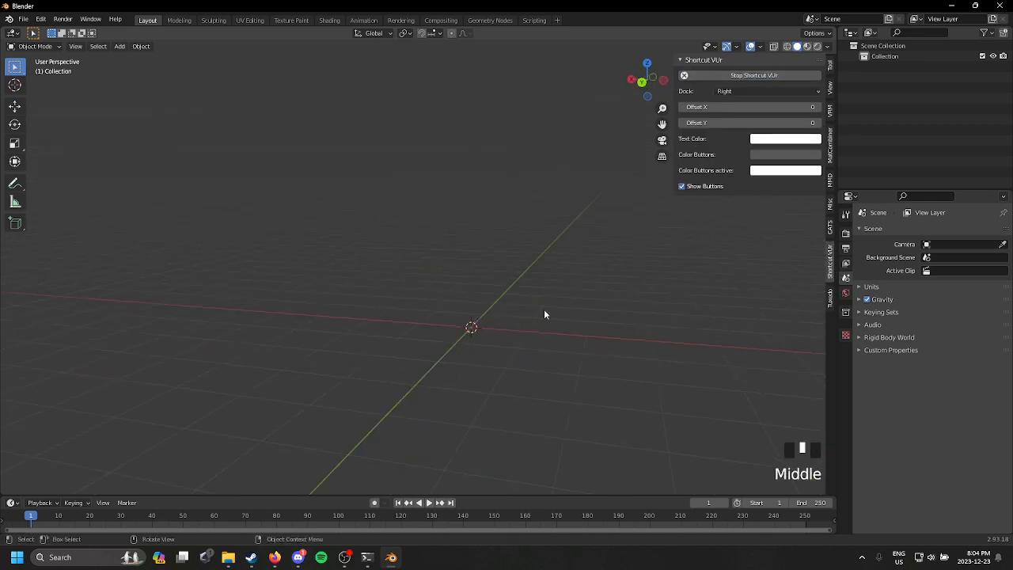
{"action": "left_click", "coordinate": [832, 228]}
{"action": "left_click", "coordinate": [769, 87]}
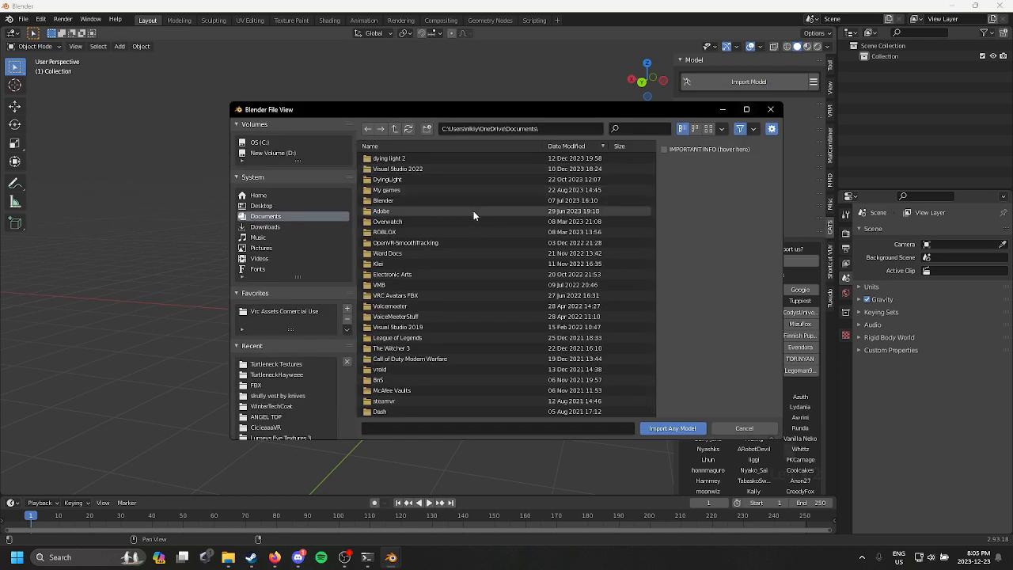
{"action": "left_click", "coordinate": [305, 312]}
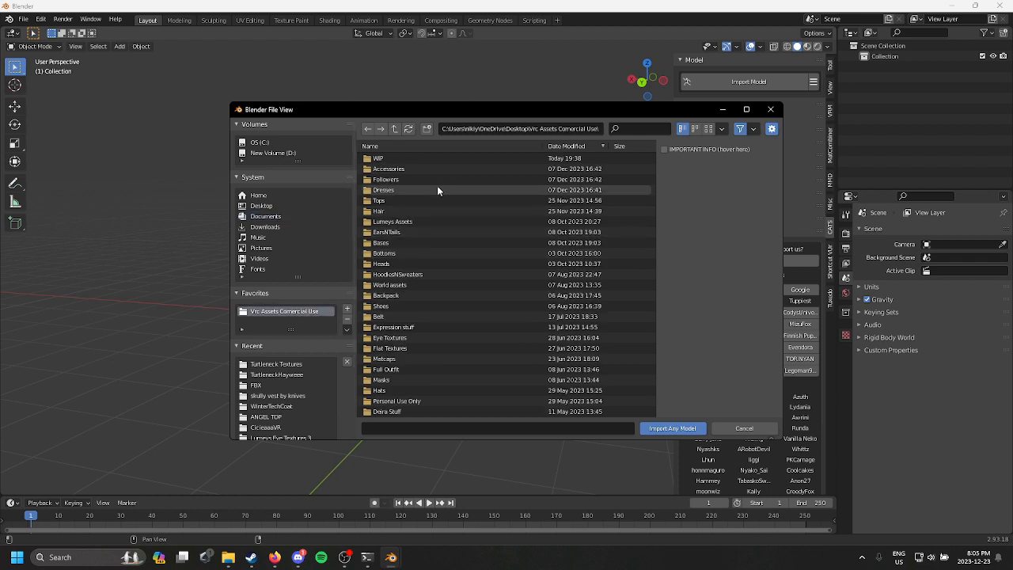
{"action": "left_click", "coordinate": [771, 110]}
{"action": "middle_click_drag", "start_coordinate": [362, 269], "coordinate": [489, 259]}
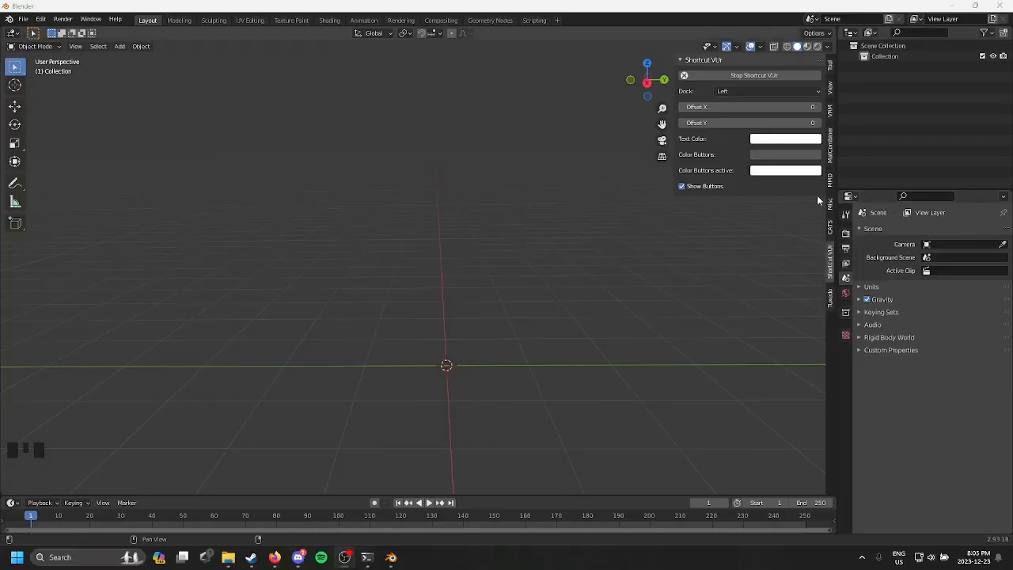
Step: Import Cat&Lumey Edit.fbx from the Bases folder of the Vrc Assets Comercial Use favorite with the CATS model importer
{"action": "left_click", "coordinate": [830, 228]}
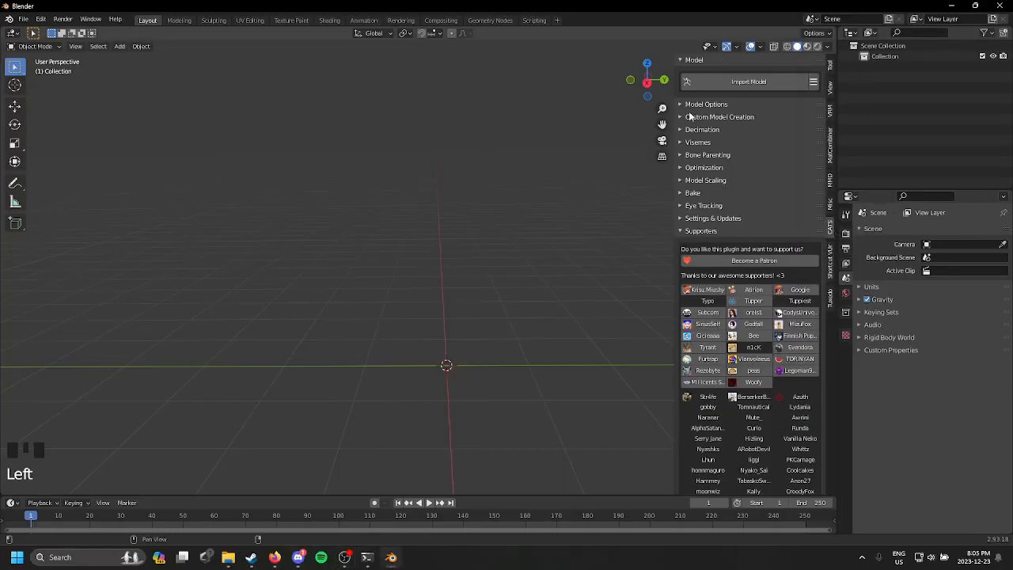
{"action": "left_click", "coordinate": [721, 83]}
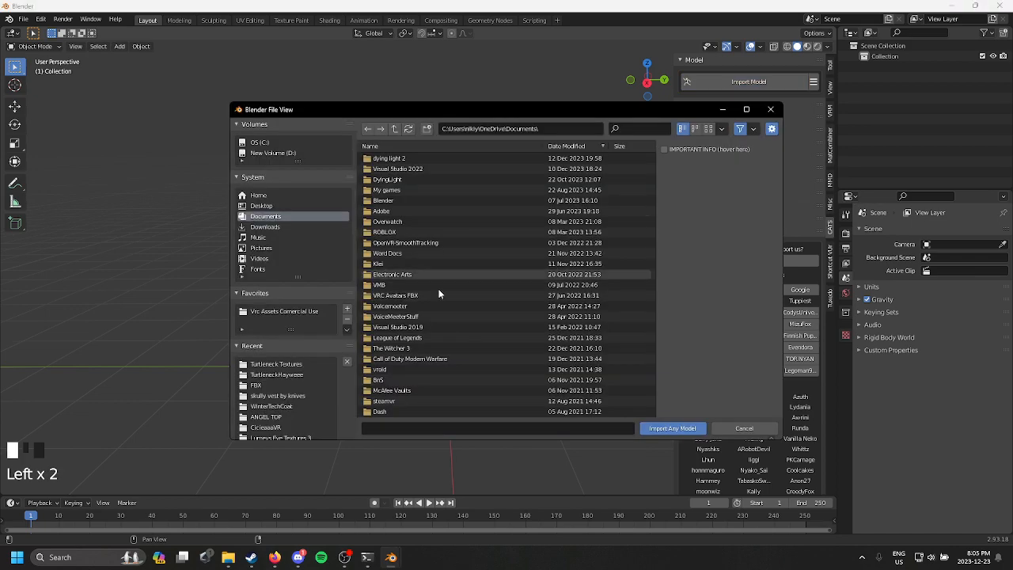
{"action": "left_click", "coordinate": [305, 314]}
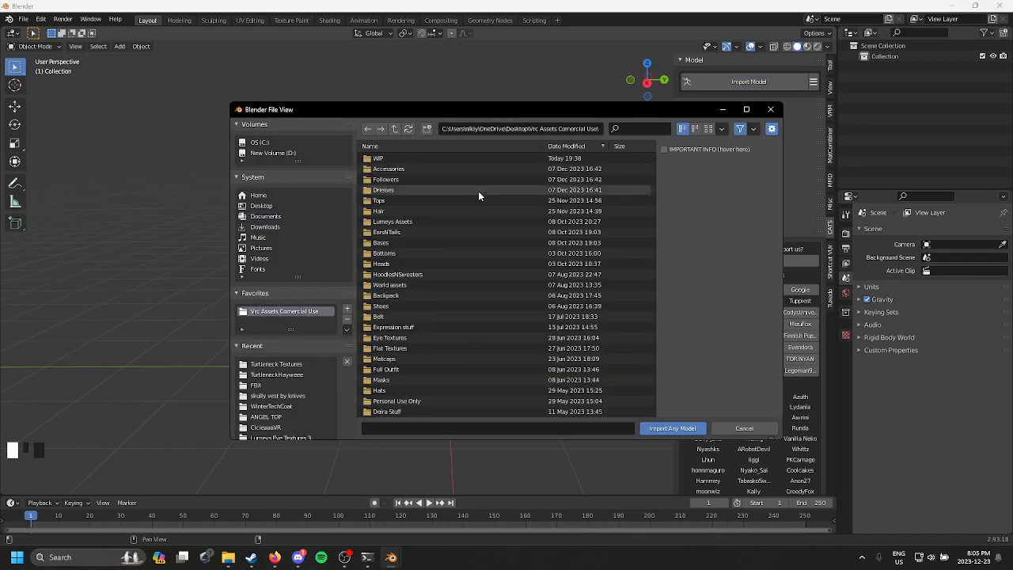
{"action": "left_click", "coordinate": [459, 242]}
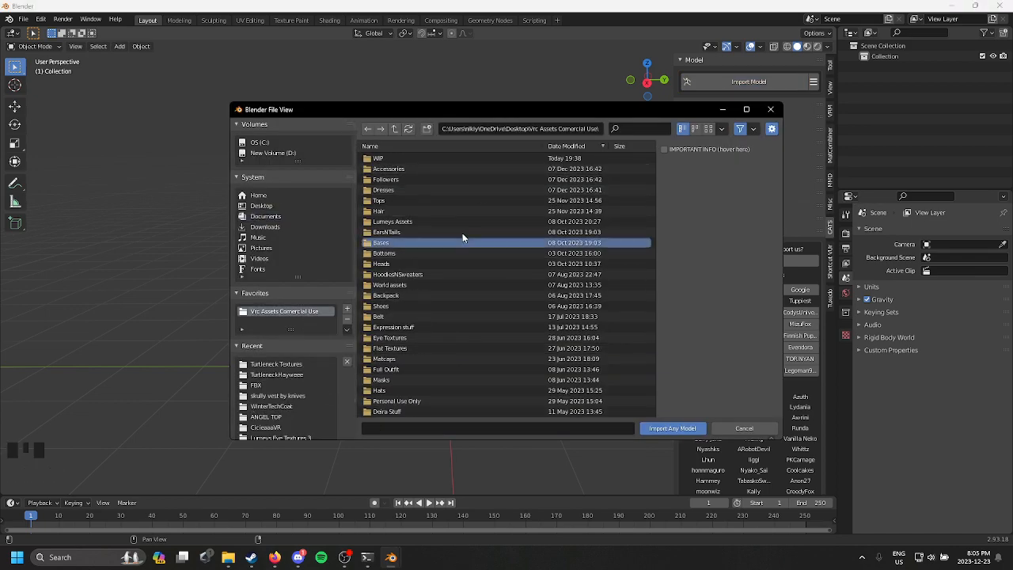
{"action": "double_click", "coordinate": [420, 242]}
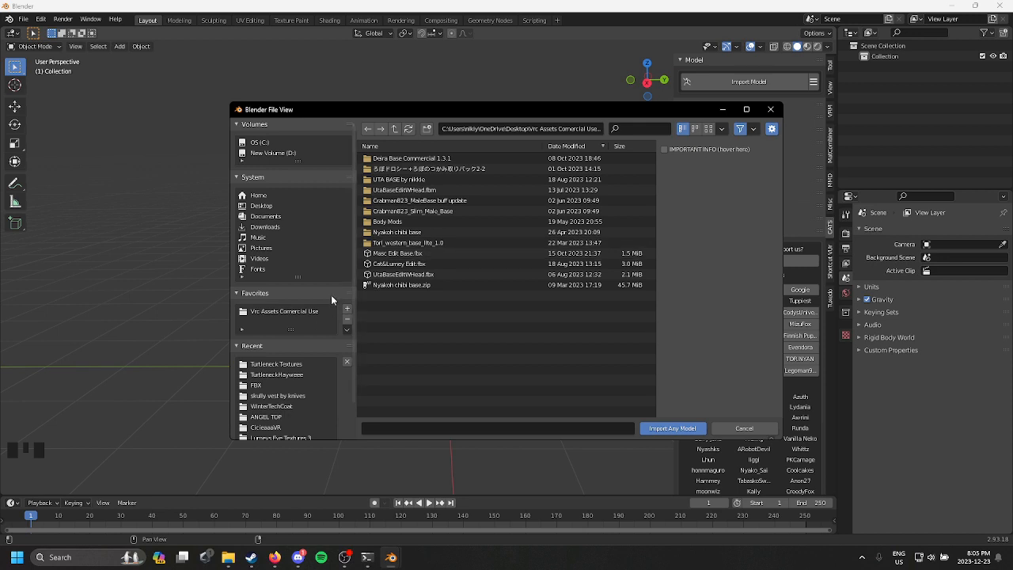
{"action": "double_click", "coordinate": [422, 264]}
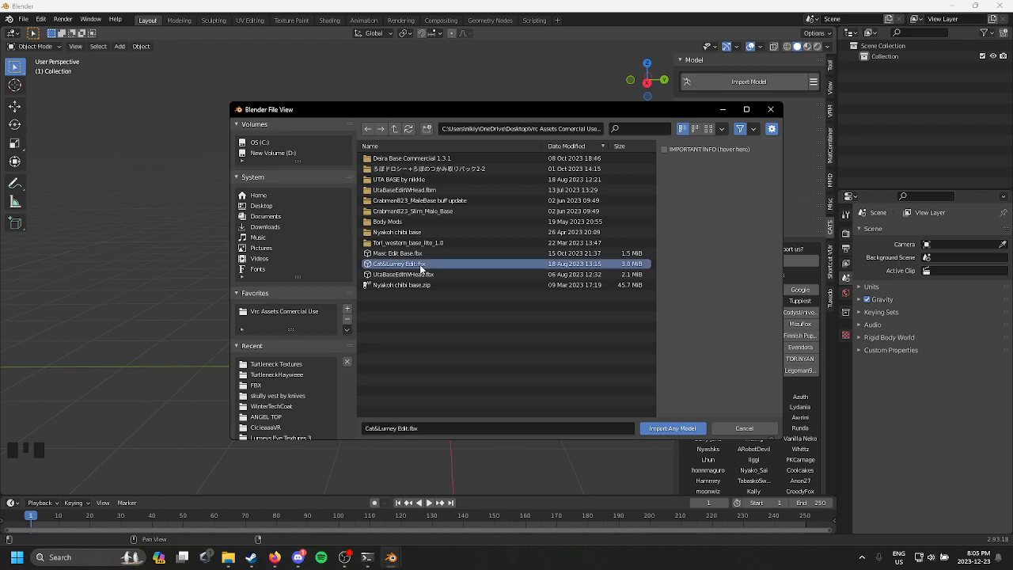
Step: Delete the Underwear mesh from the imported model
{"action": "middle_click_drag", "start_coordinate": [539, 279], "coordinate": [609, 284]}
{"action": "scroll", "coordinate": [376, 337], "scroll_direction": "up", "scroll_amount": 3}
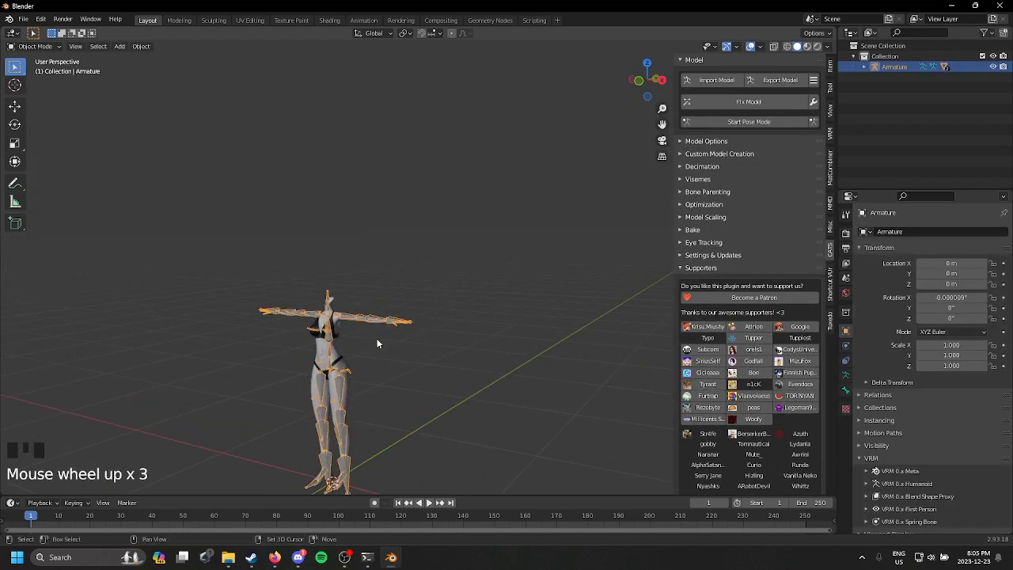
{"action": "middle_click_drag", "start_coordinate": [376, 338], "coordinate": [512, 210]}
{"action": "scroll", "coordinate": [546, 194], "scroll_direction": "up", "scroll_amount": 3}
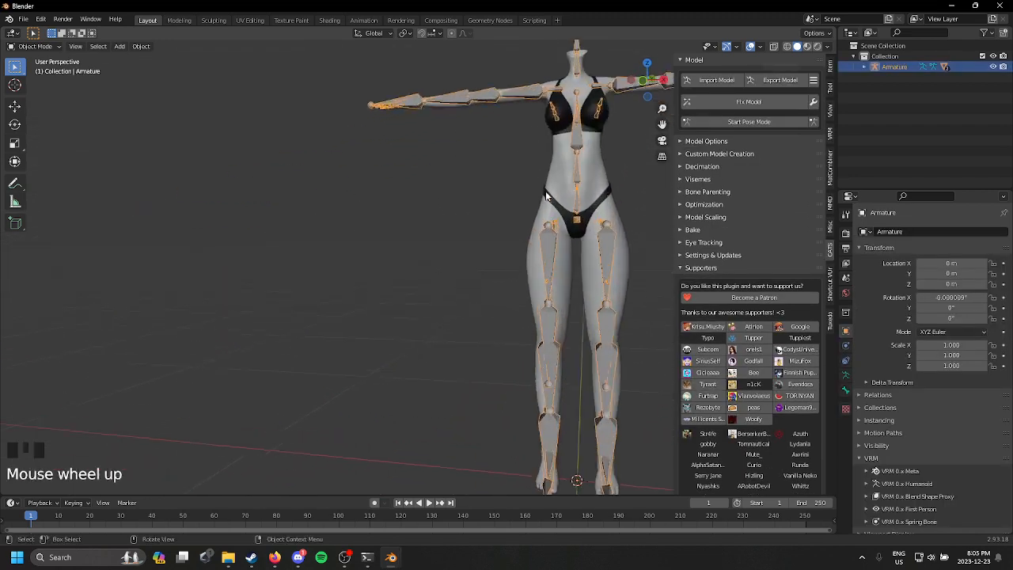
{"action": "middle_click_drag", "start_coordinate": [605, 187], "coordinate": [482, 260], "text": "shift"}
{"action": "scroll", "coordinate": [436, 216], "scroll_direction": "up", "scroll_amount": 2}
{"action": "left_click", "coordinate": [441, 236]}
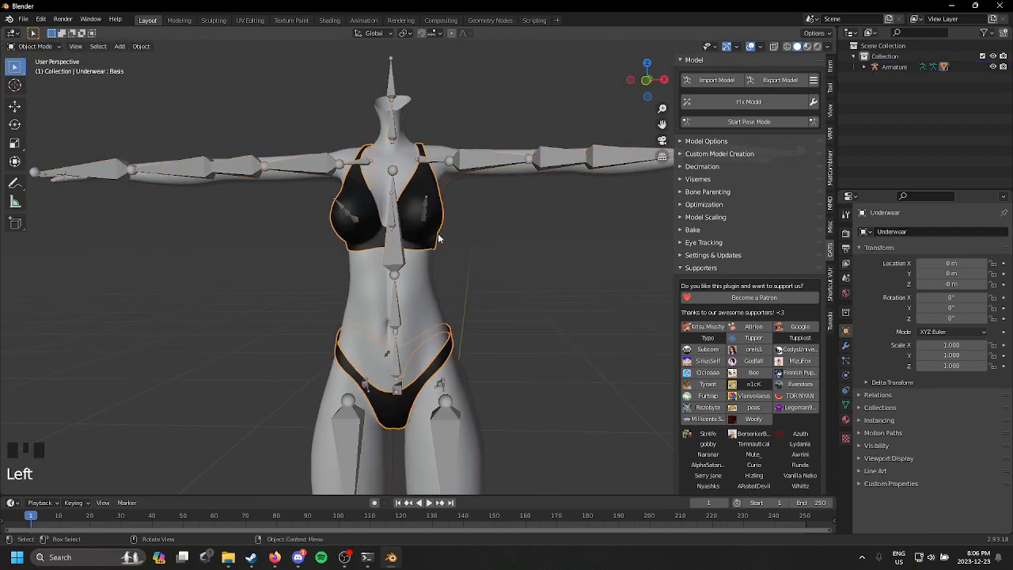
{"action": "key", "text": "Delete"}
Step: Set the armature's viewport display type to Wire
{"action": "left_click", "coordinate": [398, 263]}
{"action": "middle_click_drag", "start_coordinate": [445, 273], "coordinate": [455, 281]}
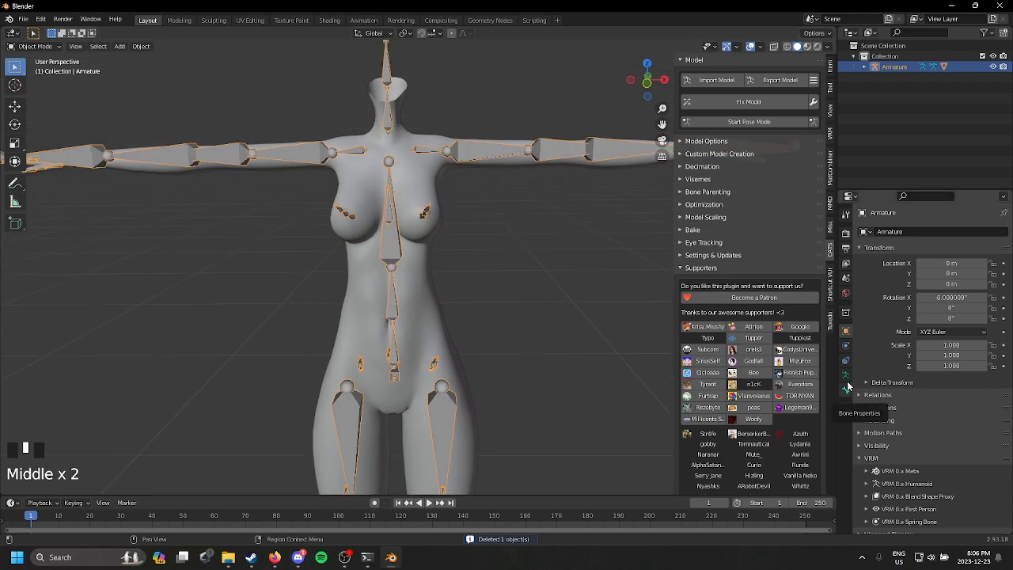
{"action": "left_click", "coordinate": [896, 250]}
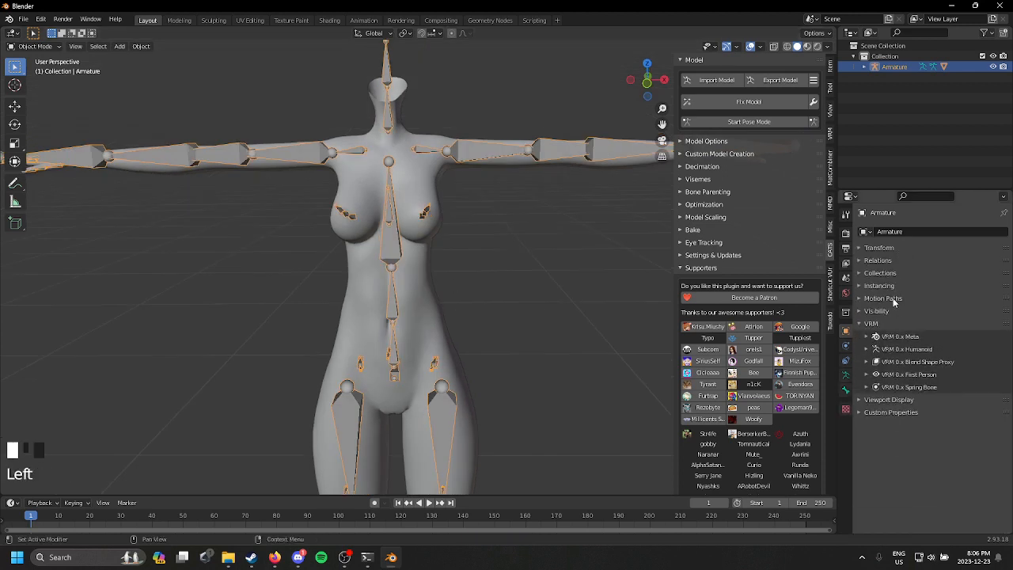
{"action": "left_click", "coordinate": [889, 310]}
{"action": "left_click", "coordinate": [898, 300]}
{"action": "left_click", "coordinate": [894, 300]}
{"action": "left_click", "coordinate": [892, 313]}
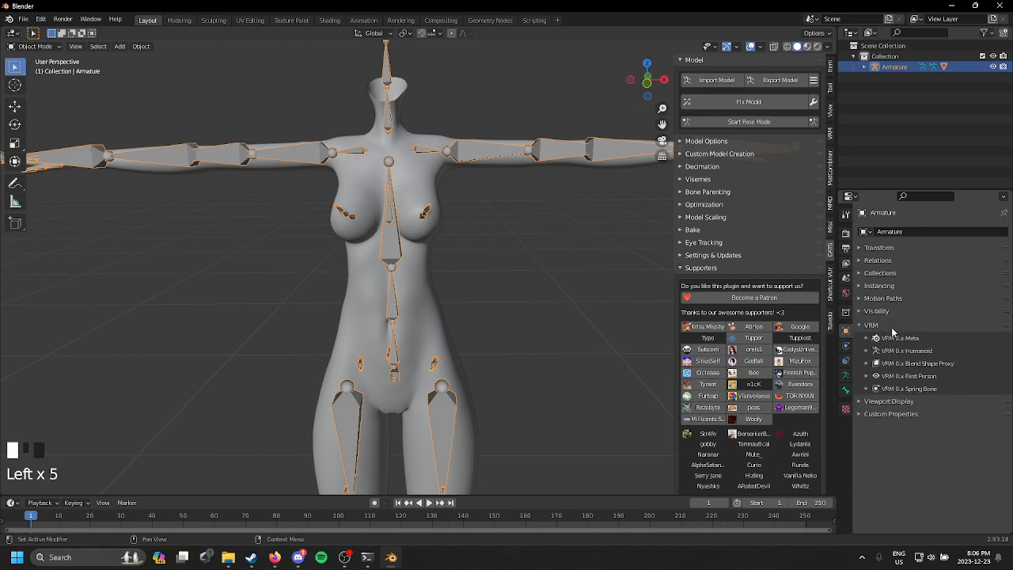
{"action": "left_click", "coordinate": [898, 325]}
{"action": "left_click", "coordinate": [906, 337]}
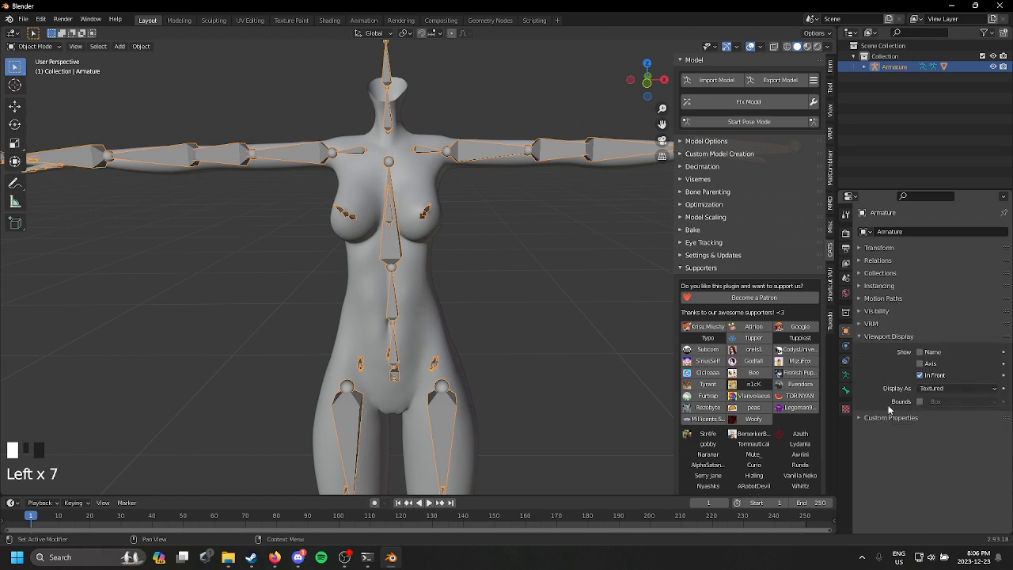
{"action": "left_click", "coordinate": [952, 386]}
{"action": "left_click", "coordinate": [942, 414]}
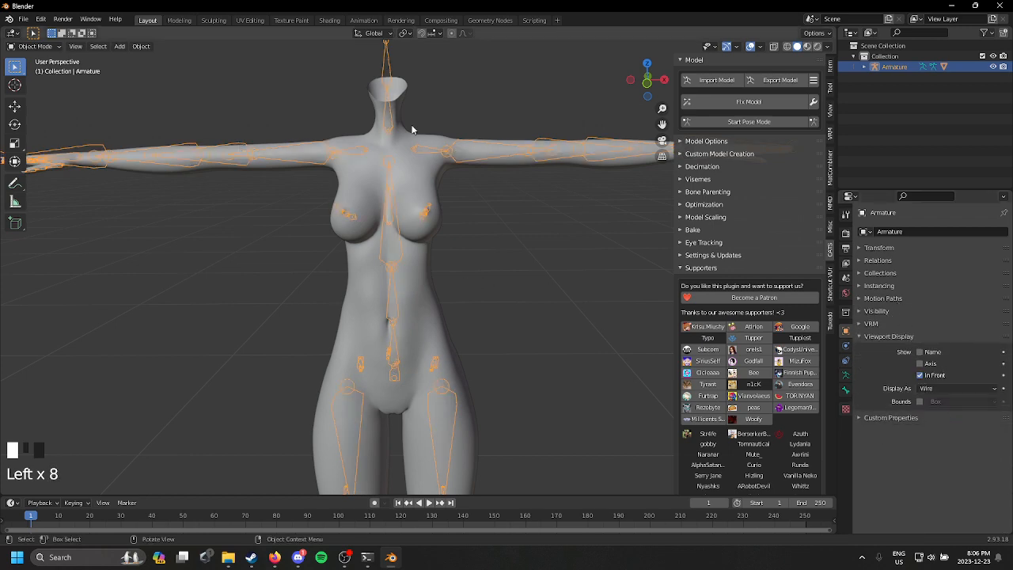
{"action": "middle_click_drag", "start_coordinate": [411, 129], "coordinate": [396, 194]}
{"action": "middle_click_drag", "start_coordinate": [493, 213], "coordinate": [615, 211]}
{"action": "left_click", "coordinate": [748, 121]}
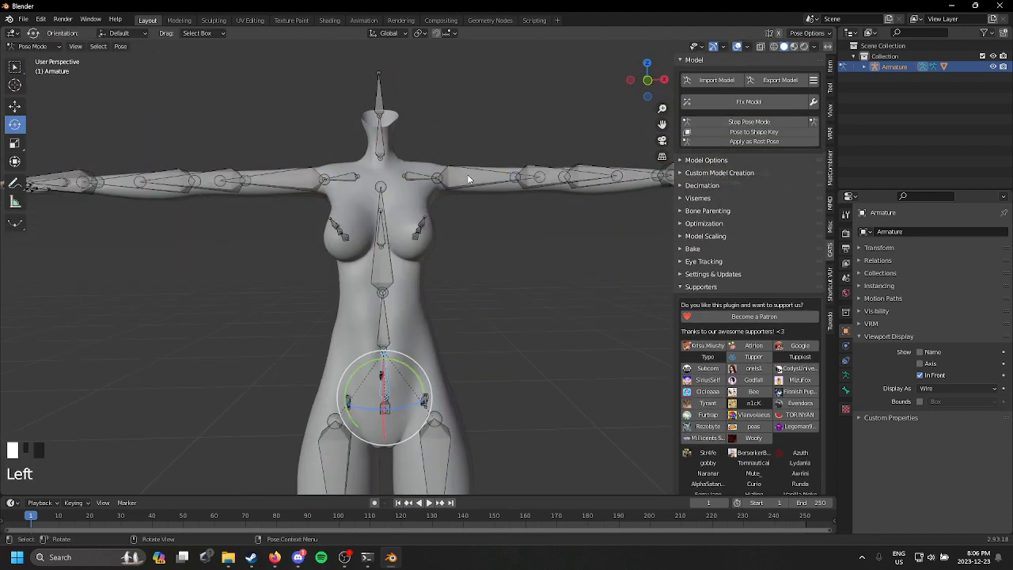
{"action": "left_click", "coordinate": [468, 179]}
{"action": "left_click", "coordinate": [782, 121]}
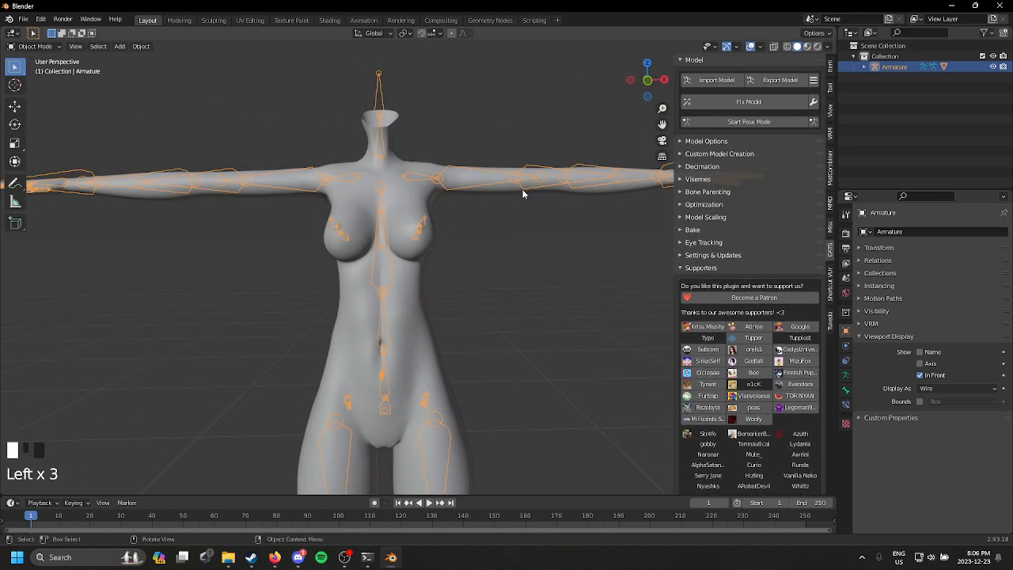
Step: Select the body mesh and show its mesh data with the shape keys
{"action": "scroll", "coordinate": [436, 248], "scroll_direction": "up", "scroll_amount": 2}
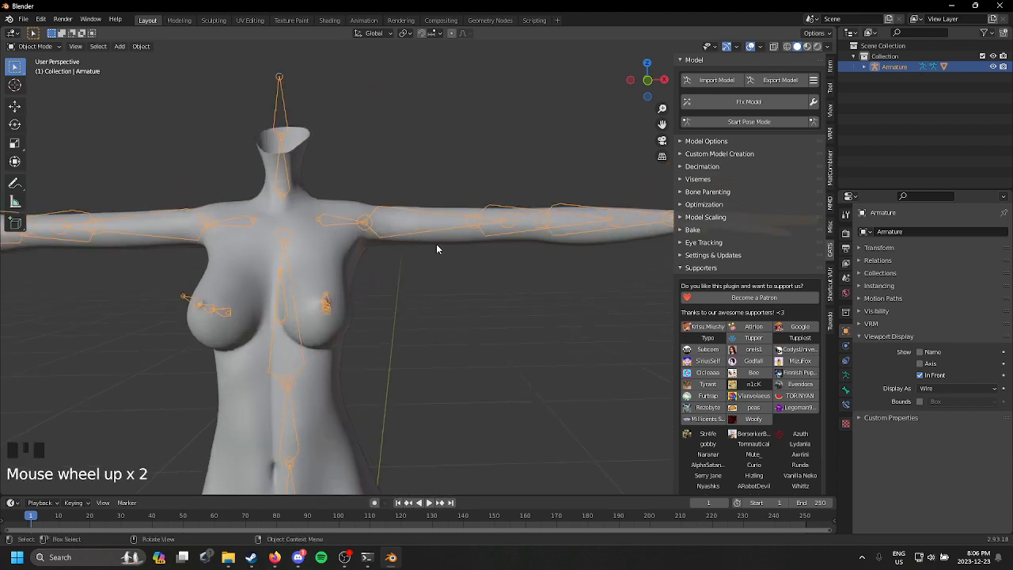
{"action": "left_click", "coordinate": [340, 279]}
{"action": "middle_click_drag", "start_coordinate": [340, 279], "coordinate": [485, 199], "text": "shift"}
{"action": "scroll", "coordinate": [488, 214], "scroll_direction": "down", "scroll_amount": 2}
{"action": "left_click", "coordinate": [846, 405]}
{"action": "scroll", "coordinate": [531, 319], "scroll_direction": "down", "scroll_amount": 1}
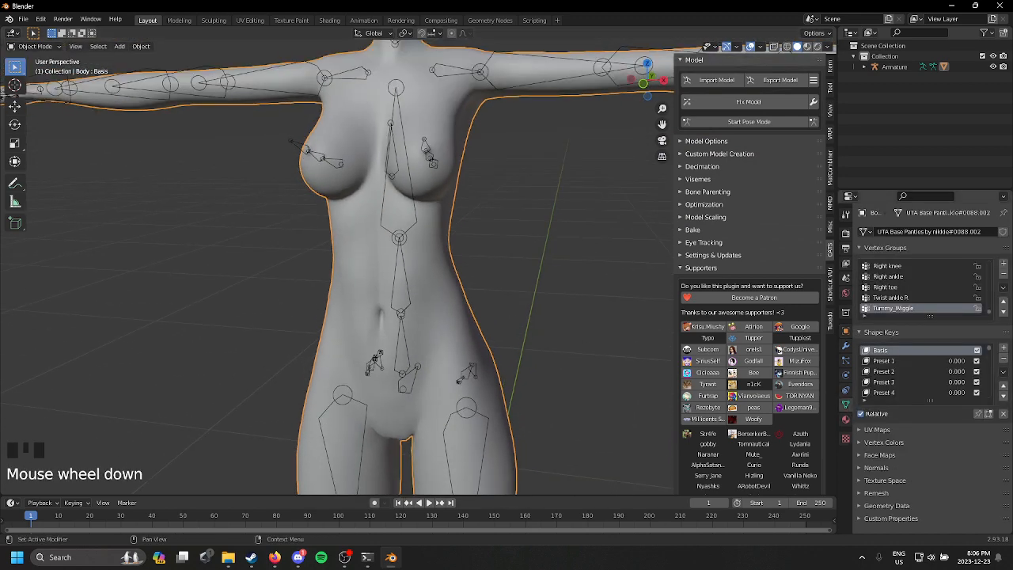
{"action": "scroll", "coordinate": [940, 366], "scroll_direction": "down", "scroll_amount": 1}
Step: Filter the body mesh's shape keys by "boo"
{"action": "left_click", "coordinate": [865, 401]}
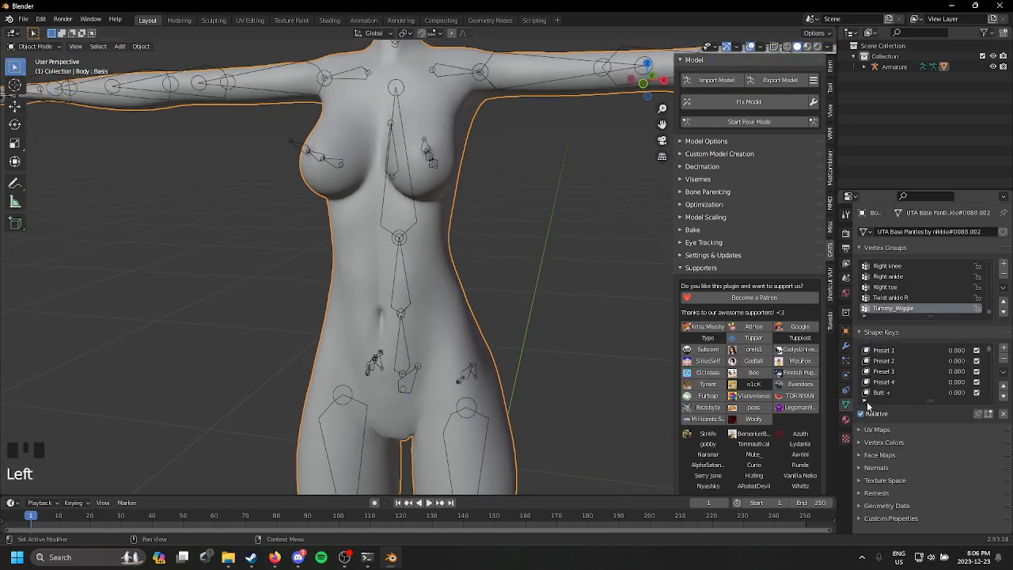
{"action": "scroll", "coordinate": [900, 371], "scroll_direction": "down", "scroll_amount": 7}
{"action": "scroll", "coordinate": [899, 371], "scroll_direction": "down", "scroll_amount": 9}
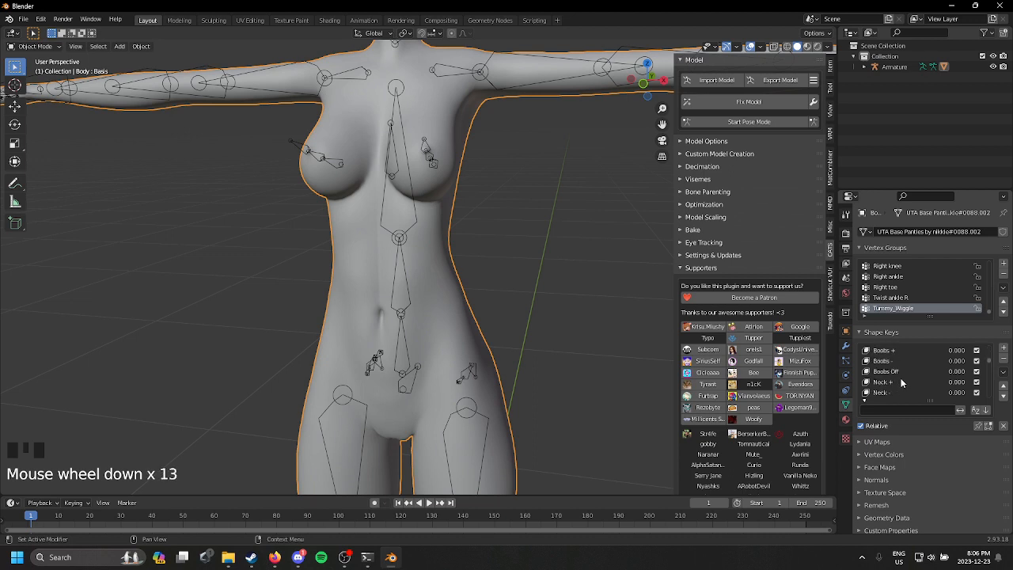
{"action": "scroll", "coordinate": [900, 375], "scroll_direction": "down", "scroll_amount": 4}
{"action": "scroll", "coordinate": [901, 388], "scroll_direction": "down", "scroll_amount": 2}
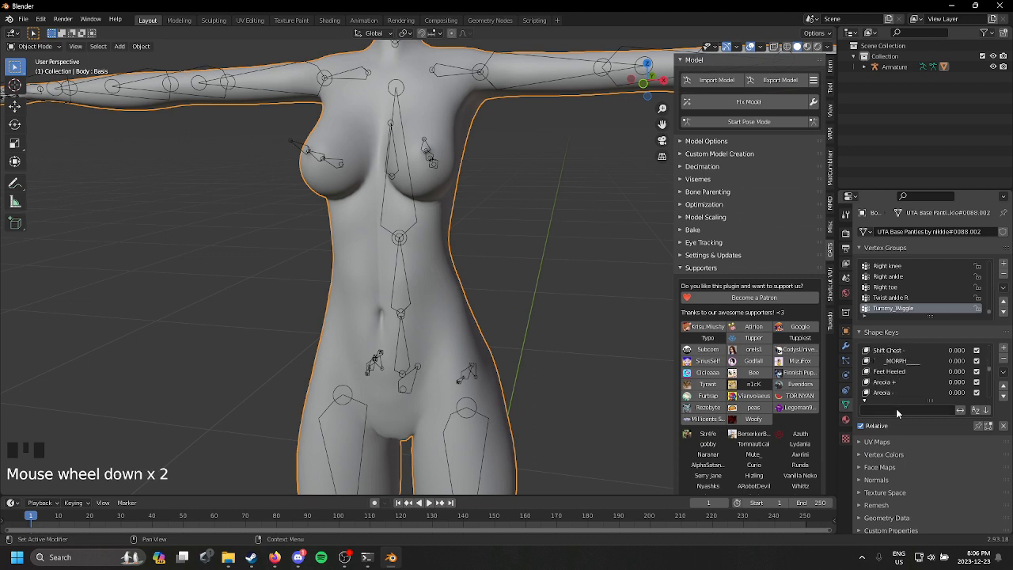
{"action": "left_click", "coordinate": [898, 412]}
{"action": "type", "text": "boo"}
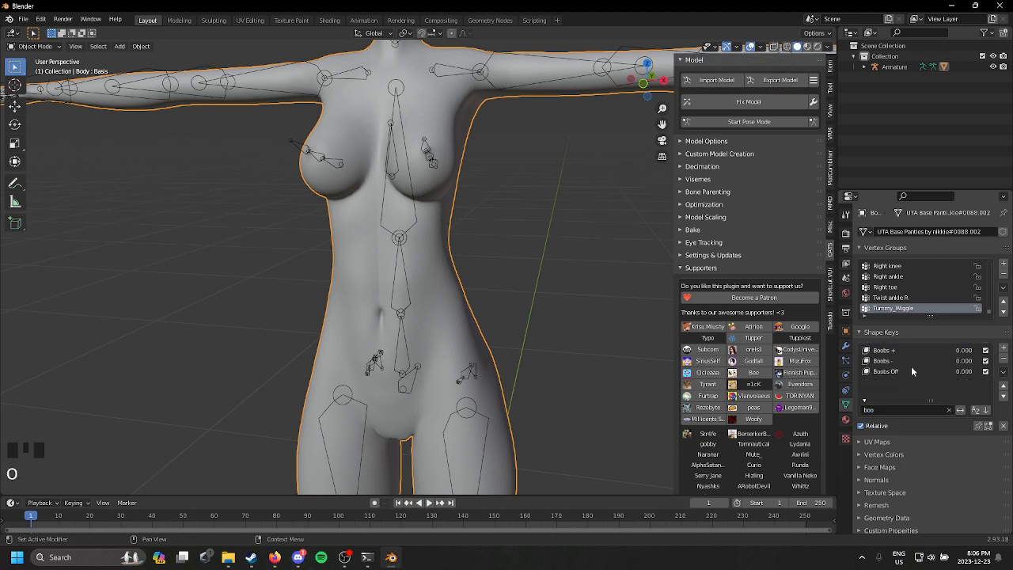
Step: Set the Boobs Off shape key's value to 1.000 and inspect the flattened chest
{"action": "left_click", "coordinate": [911, 372]}
{"action": "left_click_drag", "start_coordinate": [950, 439], "coordinate": [1008, 440]}
{"action": "scroll", "coordinate": [450, 284], "scroll_direction": "down", "scroll_amount": 1}
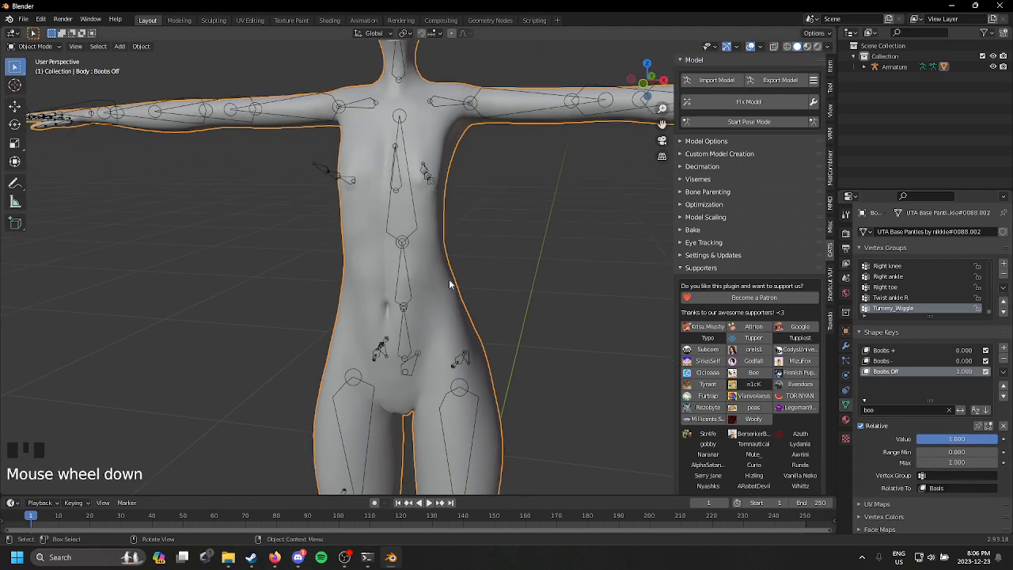
{"action": "scroll", "coordinate": [499, 280], "scroll_direction": "down", "scroll_amount": 2}
{"action": "scroll", "coordinate": [499, 280], "scroll_direction": "up", "scroll_amount": 1}
{"action": "middle_click_drag", "start_coordinate": [499, 281], "coordinate": [413, 277]}
{"action": "scroll", "coordinate": [414, 277], "scroll_direction": "up", "scroll_amount": 1}
{"action": "middle_click_drag", "start_coordinate": [327, 283], "coordinate": [511, 252]}
{"action": "scroll", "coordinate": [444, 255], "scroll_direction": "up", "scroll_amount": 2}
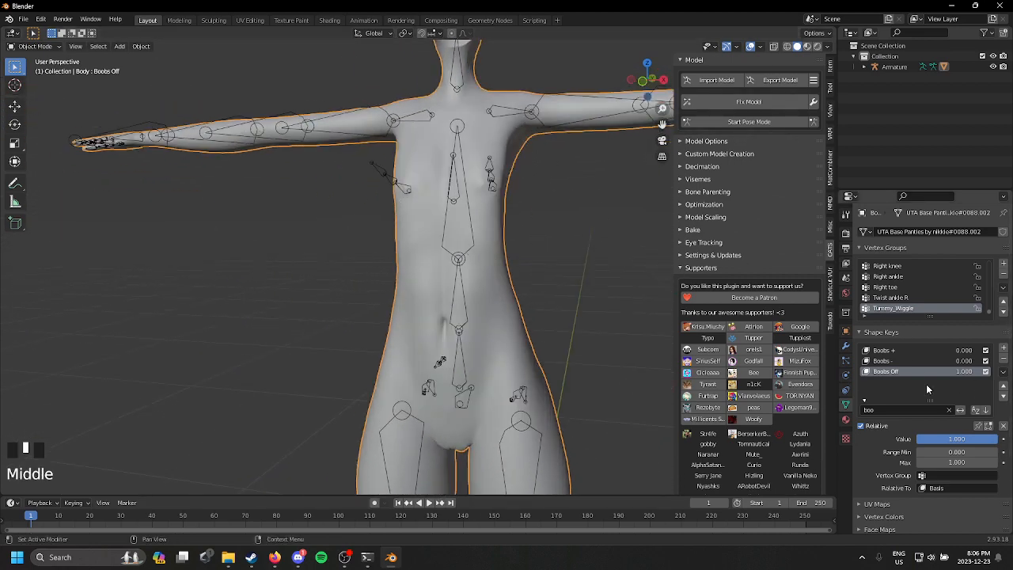
Step: Clear the shape key name filter and return to the Basis key at the start of the list
{"action": "left_click", "coordinate": [949, 409]}
{"action": "scroll", "coordinate": [927, 396], "scroll_direction": "up", "scroll_amount": 2}
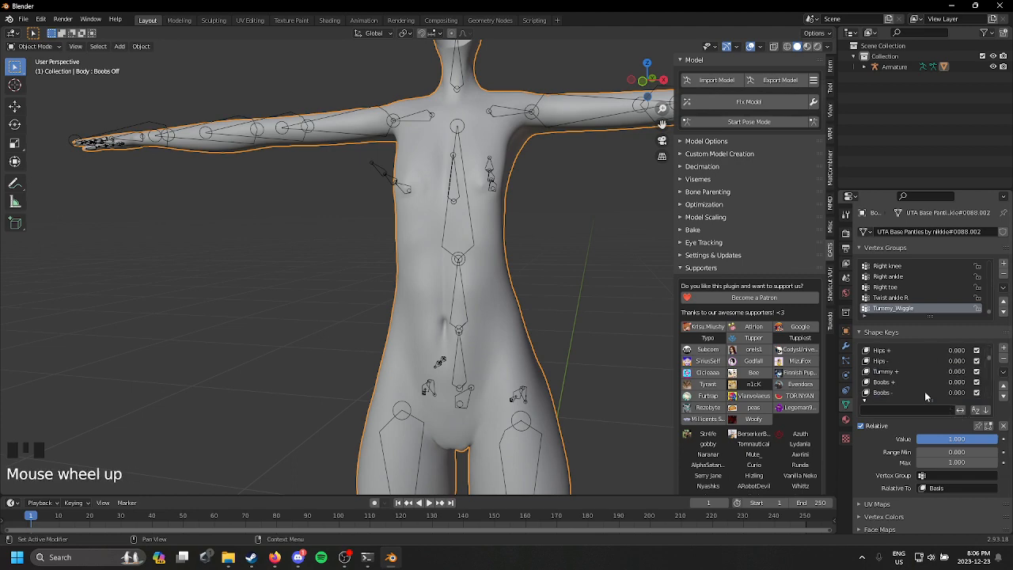
{"action": "scroll", "coordinate": [925, 393], "scroll_direction": "up", "scroll_amount": 7}
{"action": "left_click_drag", "start_coordinate": [988, 356], "coordinate": [986, 337]}
Step: Apply Visual Geometry to the body mesh
{"action": "scroll", "coordinate": [470, 318], "scroll_direction": "down", "scroll_amount": 2}
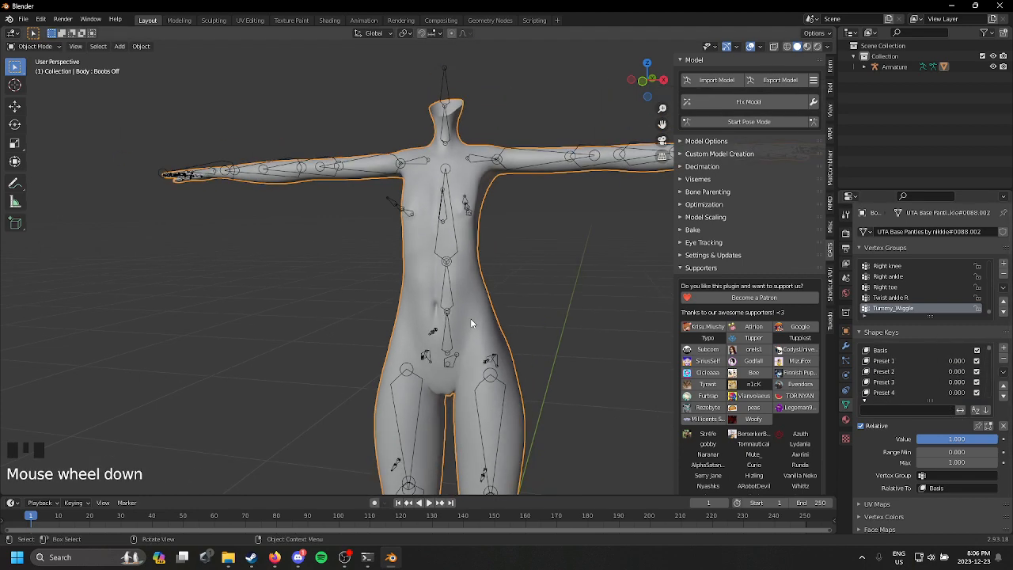
{"action": "middle_click_drag", "start_coordinate": [470, 320], "coordinate": [533, 337]}
{"action": "key", "text": "ctrl+a"}
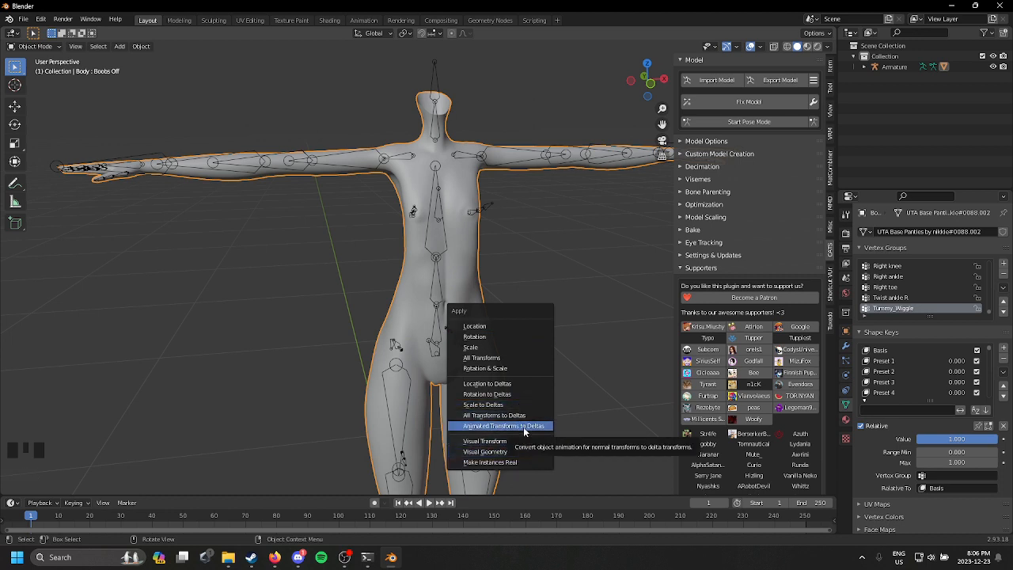
{"action": "left_click", "coordinate": [522, 451]}
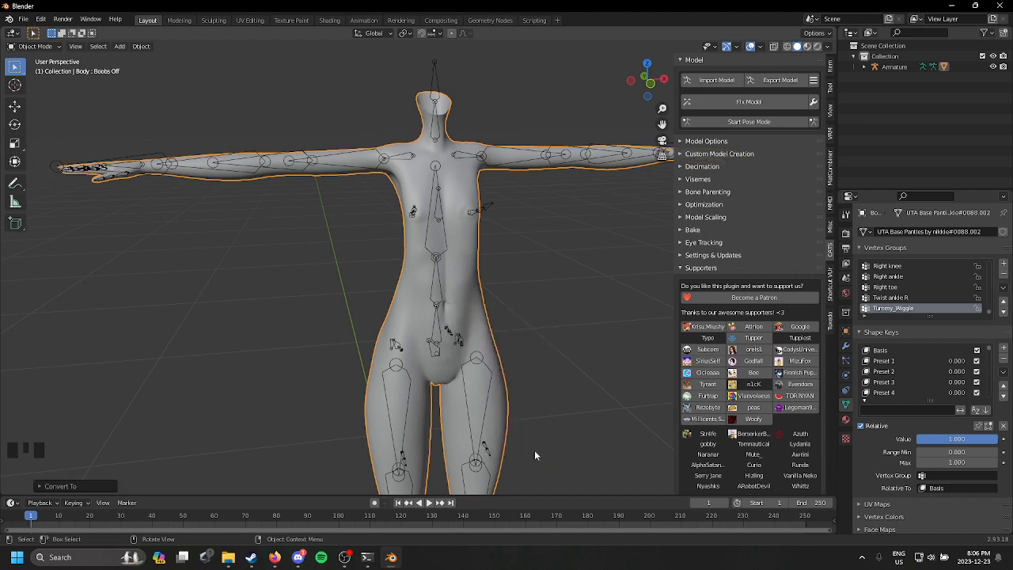
Step: Delete all of the body mesh's shape keys and add a new Basis shape key
{"action": "left_click", "coordinate": [1003, 371]}
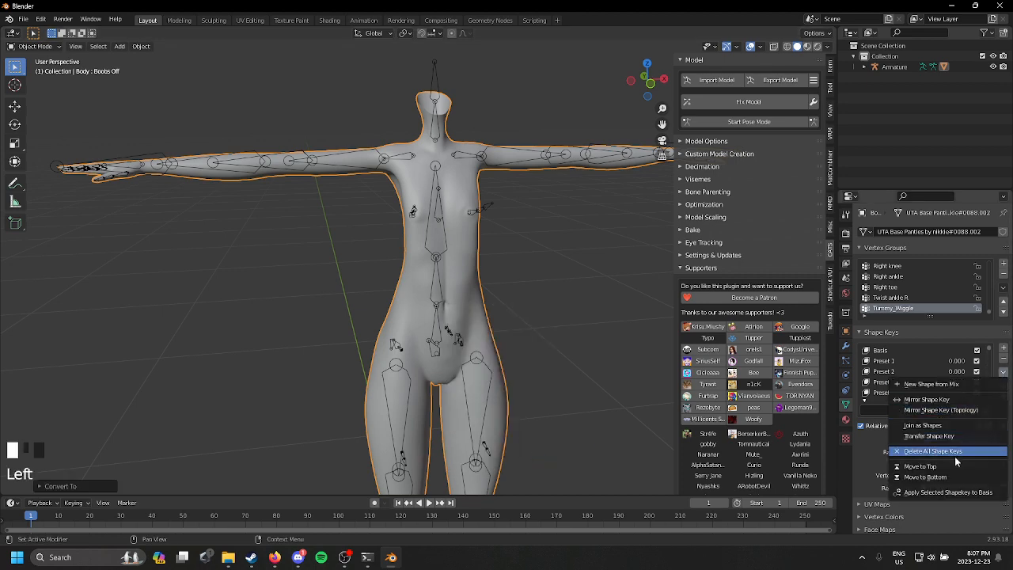
{"action": "left_click", "coordinate": [954, 455]}
{"action": "left_click", "coordinate": [1003, 347]}
{"action": "scroll", "coordinate": [546, 307], "scroll_direction": "down", "scroll_amount": 2}
{"action": "scroll", "coordinate": [480, 282], "scroll_direction": "up", "scroll_amount": 3}
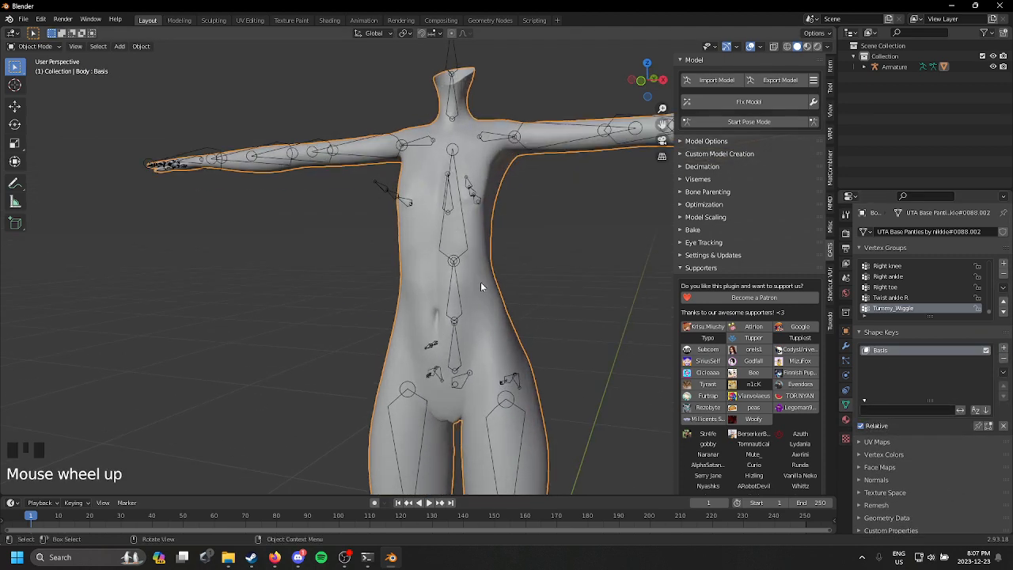
{"action": "middle_click_drag", "start_coordinate": [480, 282], "coordinate": [523, 253]}
{"action": "scroll", "coordinate": [490, 303], "scroll_direction": "up", "scroll_amount": 2}
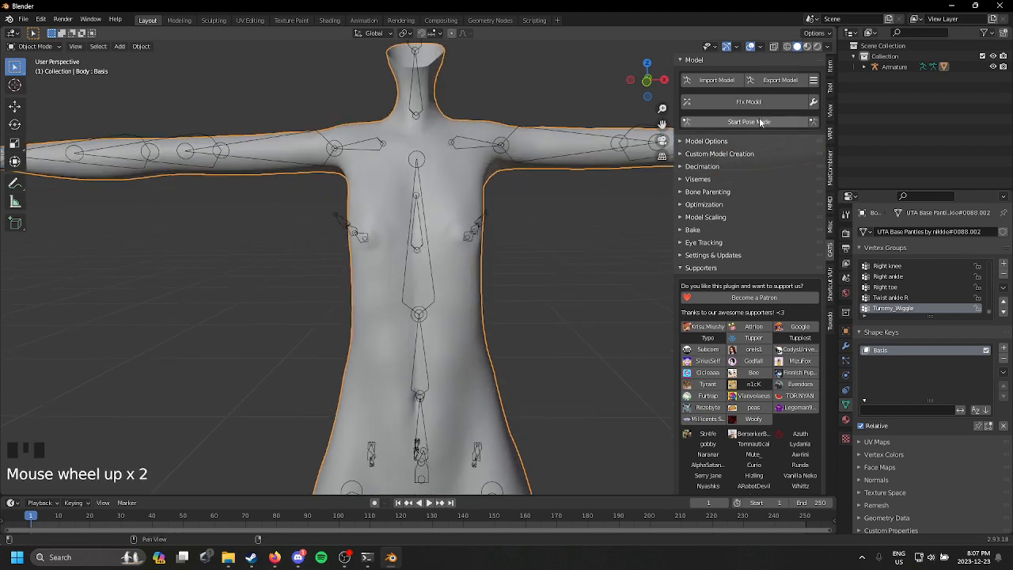
Step: Test-rotate the Chest bone in pose mode, undo the rotation and leave pose mode
{"action": "left_click", "coordinate": [760, 122]}
{"action": "left_click", "coordinate": [410, 274]}
{"action": "left_click_drag", "start_coordinate": [411, 279], "coordinate": [427, 280]}
{"action": "key", "text": "ctrl+z"}
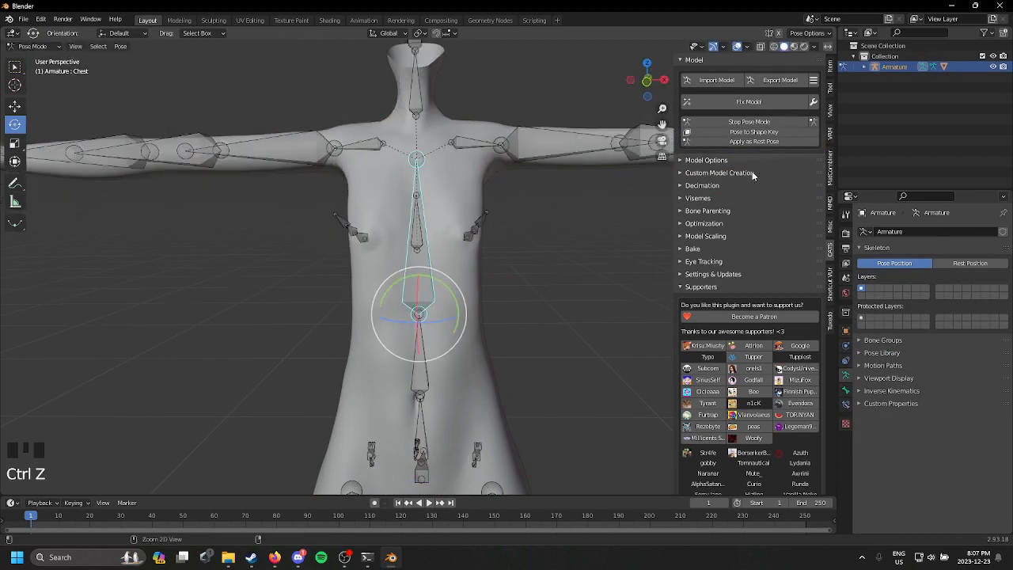
{"action": "left_click", "coordinate": [740, 163]}
{"action": "left_click", "coordinate": [741, 162]}
{"action": "left_click", "coordinate": [751, 122]}
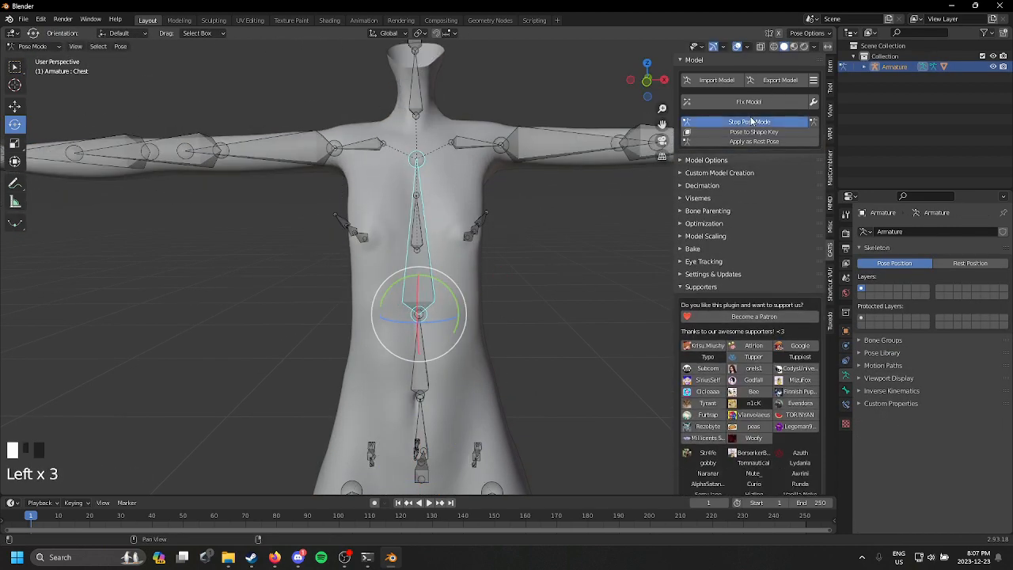
{"action": "left_click", "coordinate": [509, 216]}
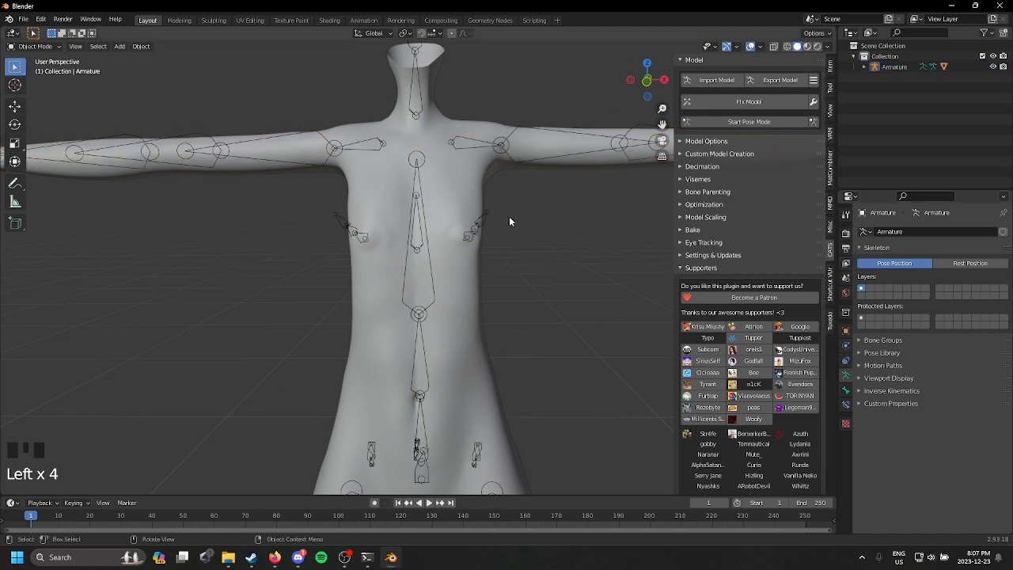
Step: Add an Armature modifier to the Body mesh with the avatar's Armature as its object
{"action": "left_click", "coordinate": [422, 233]}
{"action": "left_click", "coordinate": [422, 232]}
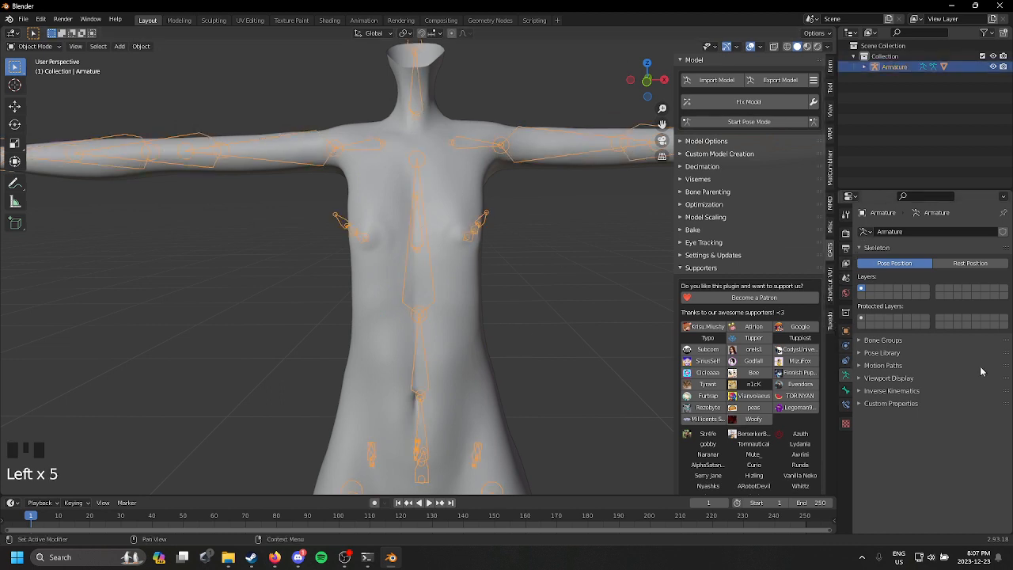
{"action": "left_click", "coordinate": [845, 331]}
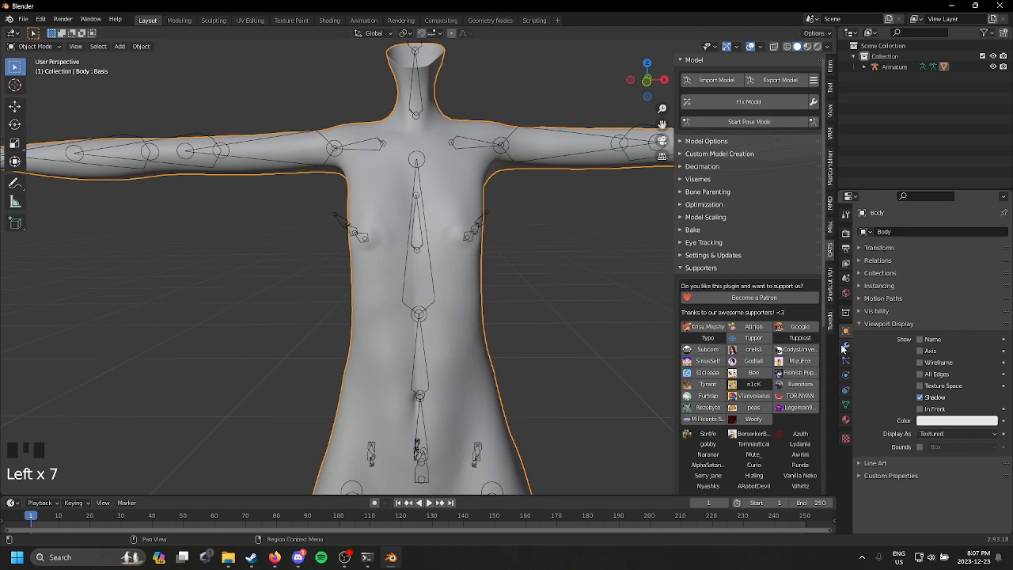
{"action": "left_click", "coordinate": [845, 345]}
{"action": "left_click", "coordinate": [925, 232]}
{"action": "left_click", "coordinate": [904, 261]}
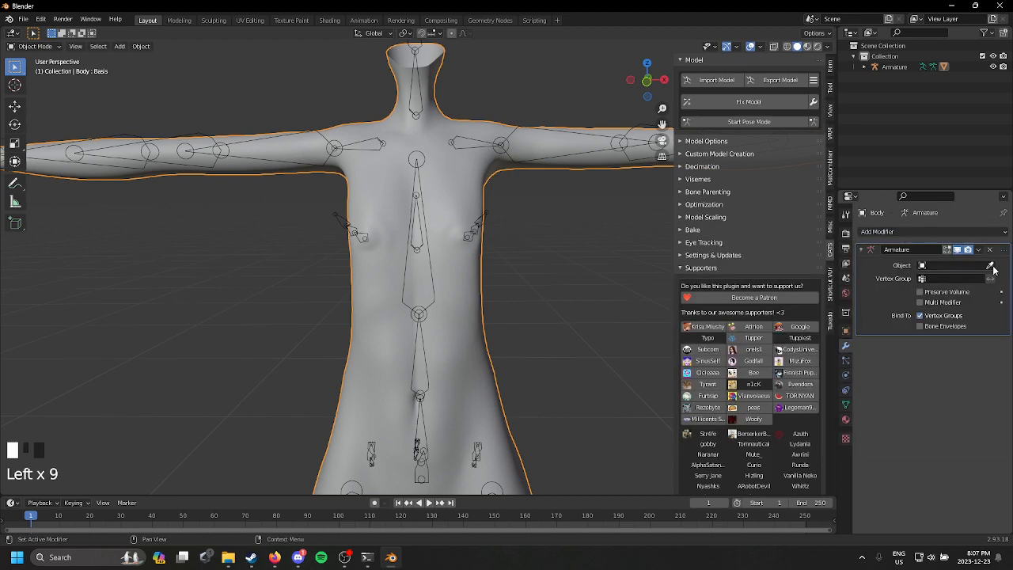
{"action": "left_click", "coordinate": [432, 218]}
Step: Test the body's deformation in pose mode by rotating the Chest and Left arm bones, undoing each rotation
{"action": "scroll", "coordinate": [437, 222], "scroll_direction": "down", "scroll_amount": 2}
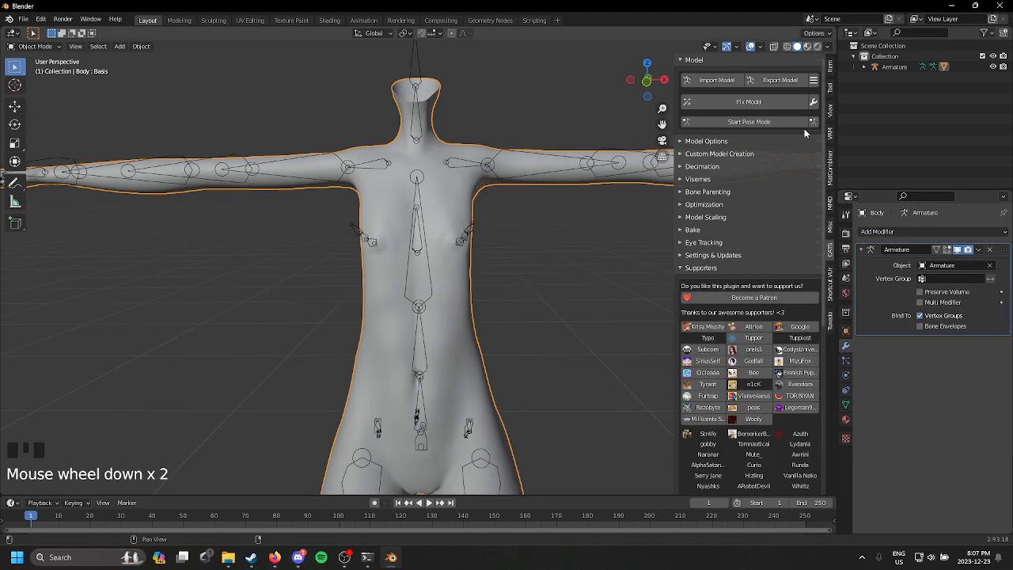
{"action": "left_click", "coordinate": [785, 123]}
{"action": "left_click", "coordinate": [417, 280]}
{"action": "left_click_drag", "start_coordinate": [428, 282], "coordinate": [539, 275]}
{"action": "key", "text": "ctrl+z"}
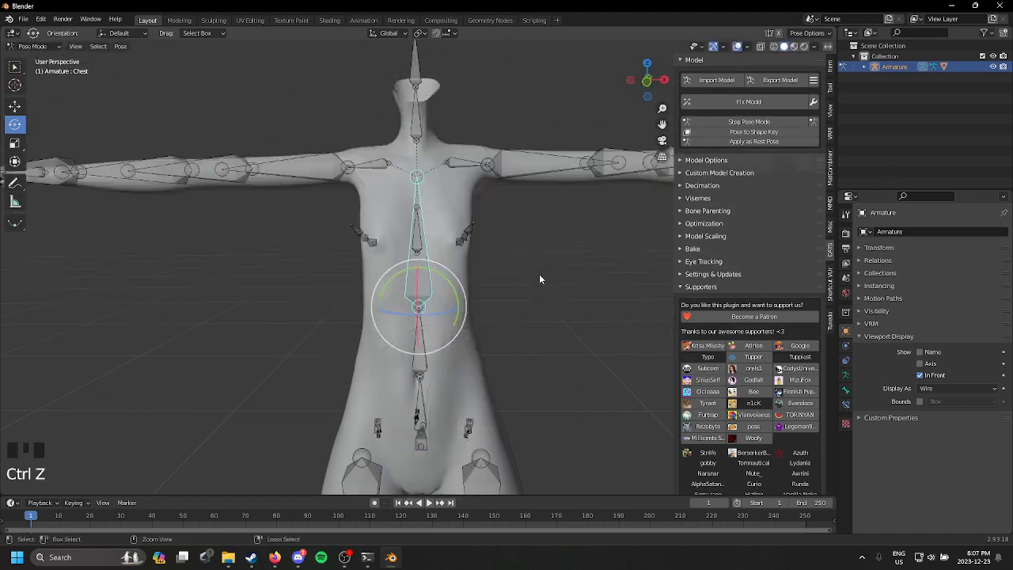
{"action": "left_click", "coordinate": [490, 151]}
{"action": "left_click_drag", "start_coordinate": [524, 124], "coordinate": [508, 156]}
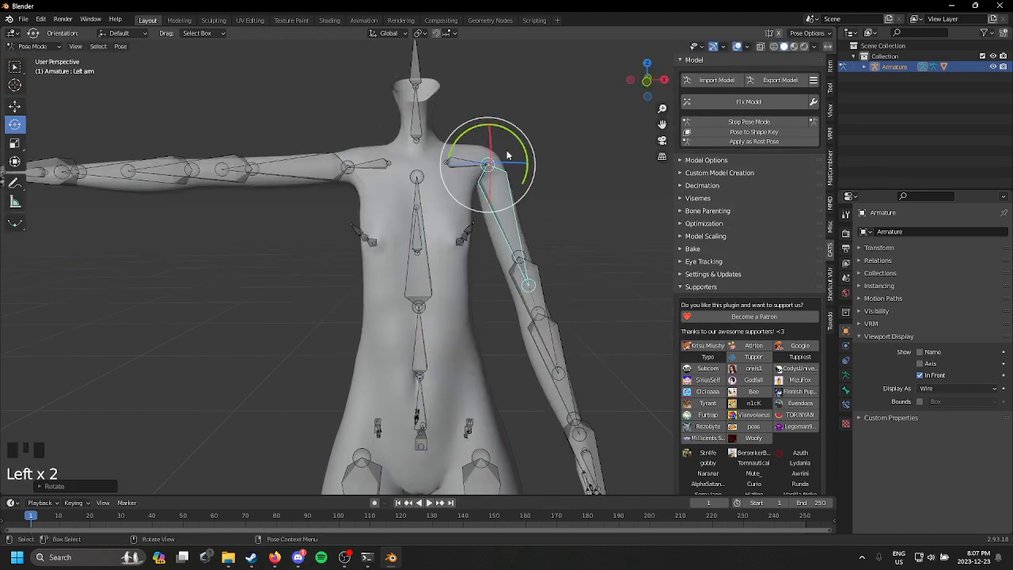
{"action": "key", "text": "ctrl+z"}
Step: Test-rotate the neck, chest and head bones, undo each rotation and leave pose mode
{"action": "left_click", "coordinate": [419, 114]}
{"action": "left_click_drag", "start_coordinate": [435, 121], "coordinate": [398, 198]}
{"action": "key", "text": "ctrl+z"}
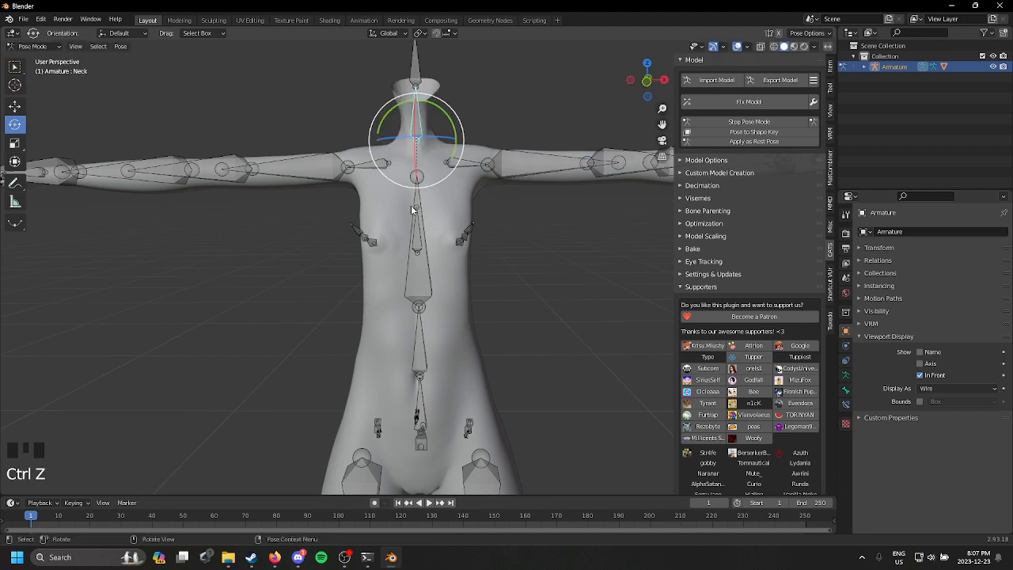
{"action": "left_click", "coordinate": [419, 244]}
{"action": "left_click_drag", "start_coordinate": [428, 281], "coordinate": [461, 195]}
{"action": "key", "text": "ctrl+z"}
{"action": "left_click", "coordinate": [417, 69]}
{"action": "left_click_drag", "start_coordinate": [429, 77], "coordinate": [428, 63]}
{"action": "key", "text": "ctrl+z"}
{"action": "left_click", "coordinate": [748, 121]}
Step: Examine the rigged body from several angles and close up around the chest and neck
{"action": "scroll", "coordinate": [433, 249], "scroll_direction": "down", "scroll_amount": 2}
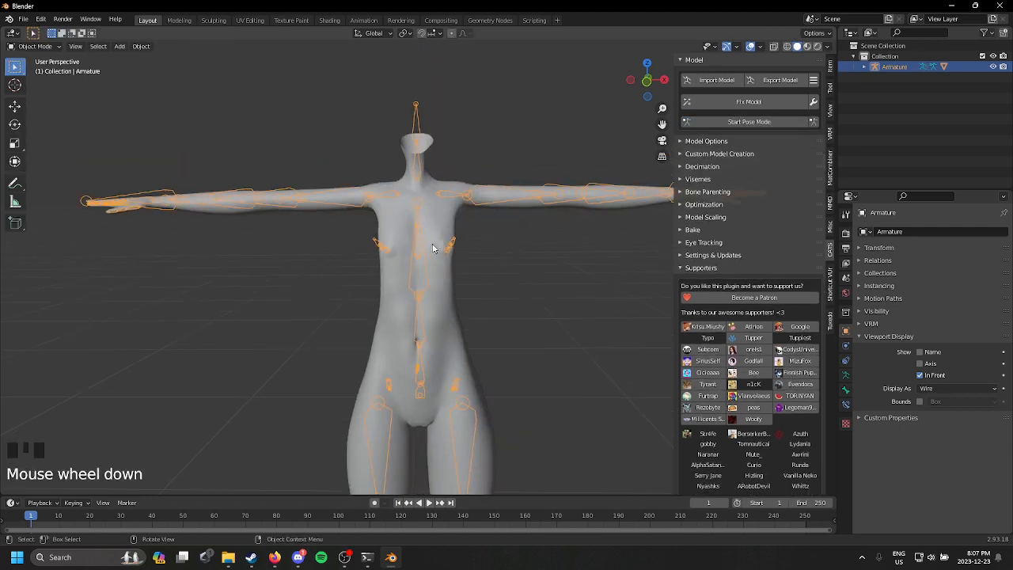
{"action": "scroll", "coordinate": [431, 252], "scroll_direction": "down", "scroll_amount": 4}
{"action": "scroll", "coordinate": [620, 270], "scroll_direction": "up", "scroll_amount": 3}
{"action": "middle_click_drag", "start_coordinate": [430, 254], "coordinate": [221, 261]}
{"action": "scroll", "coordinate": [430, 235], "scroll_direction": "up", "scroll_amount": 1}
{"action": "middle_click_drag", "start_coordinate": [430, 235], "coordinate": [533, 214], "text": "shift"}
{"action": "scroll", "coordinate": [460, 255], "scroll_direction": "up", "scroll_amount": 2}
{"action": "scroll", "coordinate": [538, 210], "scroll_direction": "up", "scroll_amount": 2}
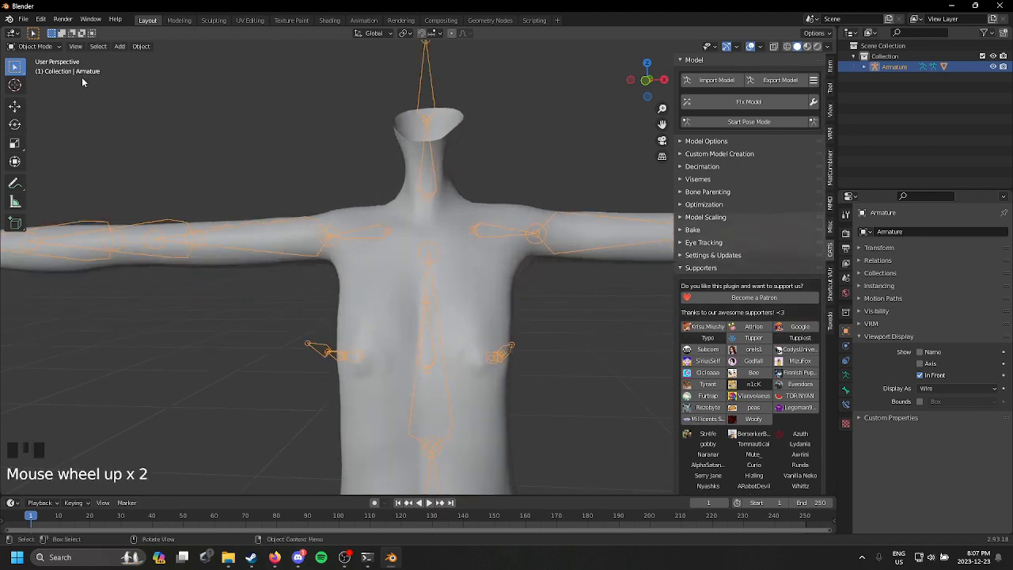
Step: Save the project over the existing file Tut Model.blend
{"action": "left_click", "coordinate": [24, 19]}
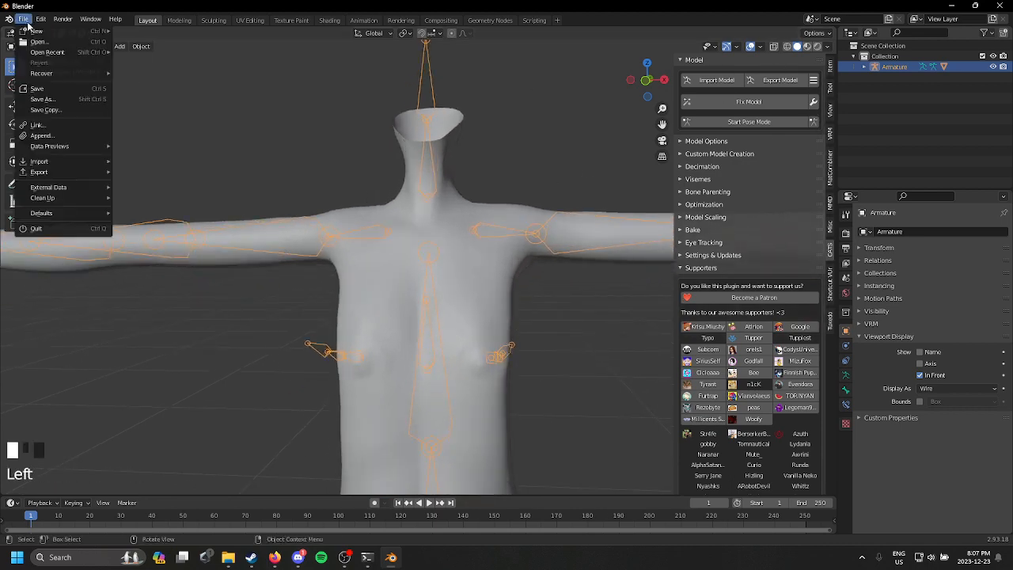
{"action": "left_click", "coordinate": [61, 105]}
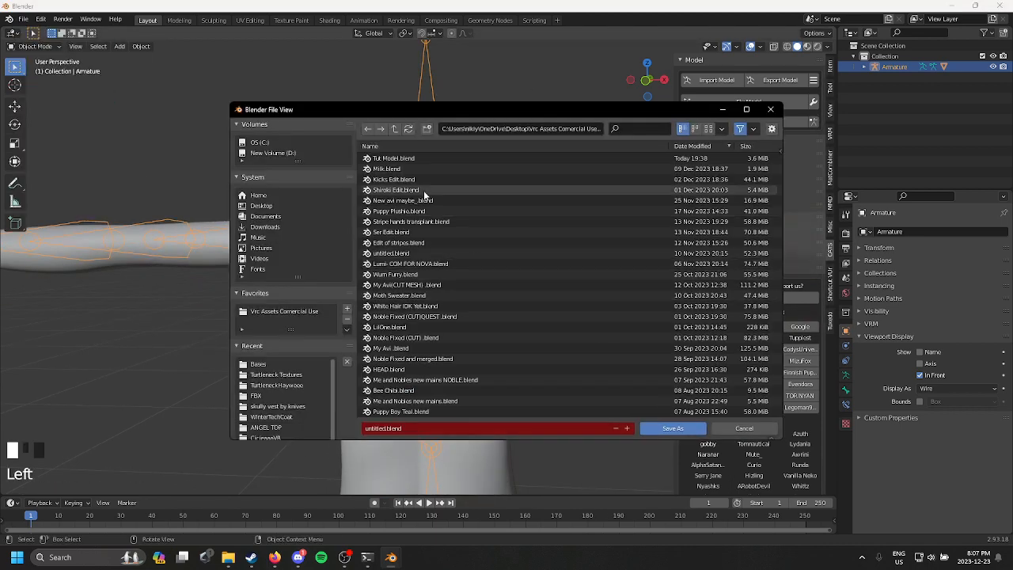
{"action": "double_click", "coordinate": [424, 159]}
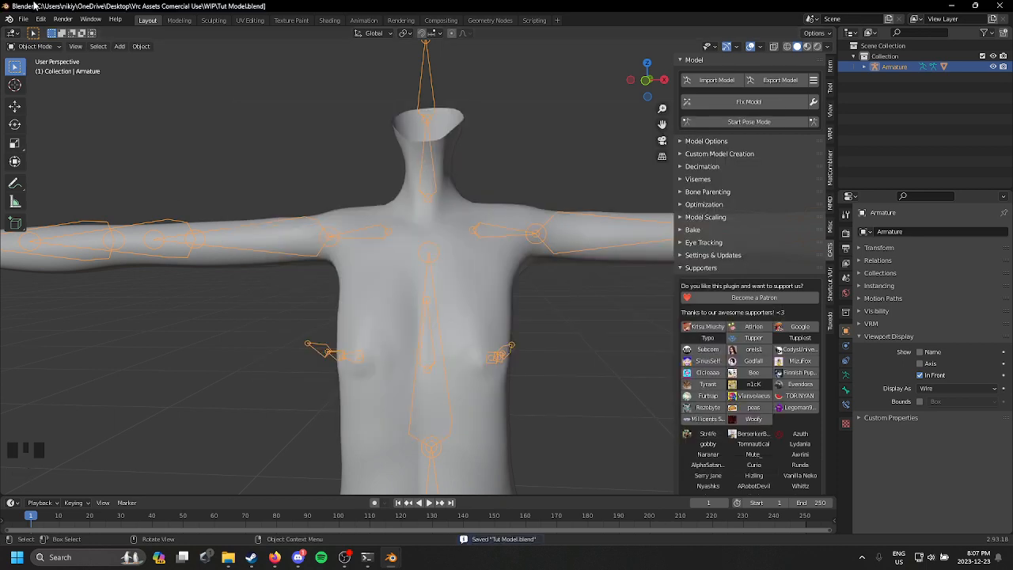
Step: Inspect the torso and open neck from oblique and front views
{"action": "scroll", "coordinate": [494, 165], "scroll_direction": "down", "scroll_amount": 3}
{"action": "middle_click_drag", "start_coordinate": [494, 164], "coordinate": [514, 152]}
{"action": "scroll", "coordinate": [445, 158], "scroll_direction": "up", "scroll_amount": 2}
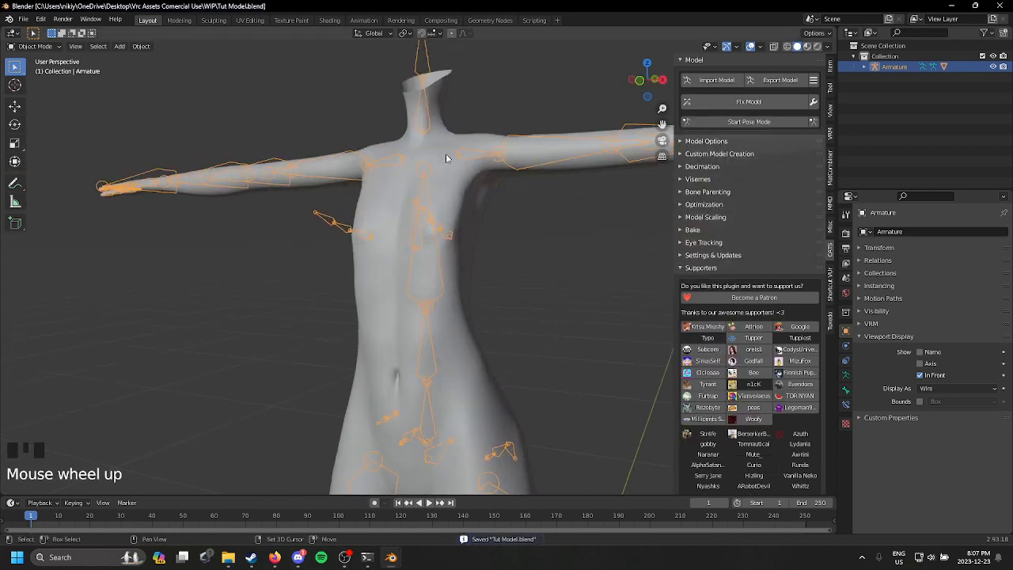
{"action": "middle_click_drag", "start_coordinate": [446, 154], "coordinate": [663, 85]}
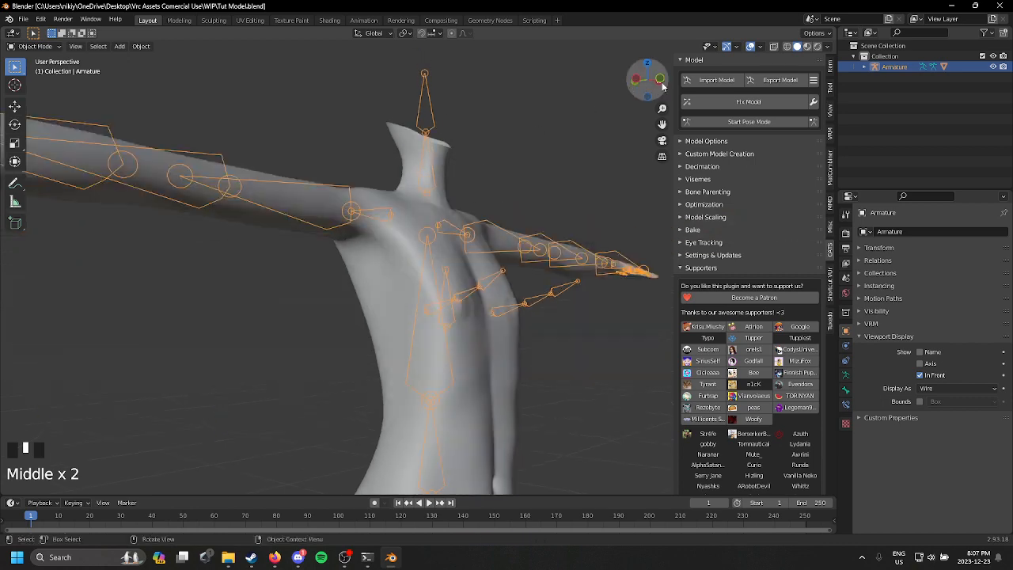
{"action": "left_click", "coordinate": [662, 83]}
{"action": "left_click", "coordinate": [639, 84]}
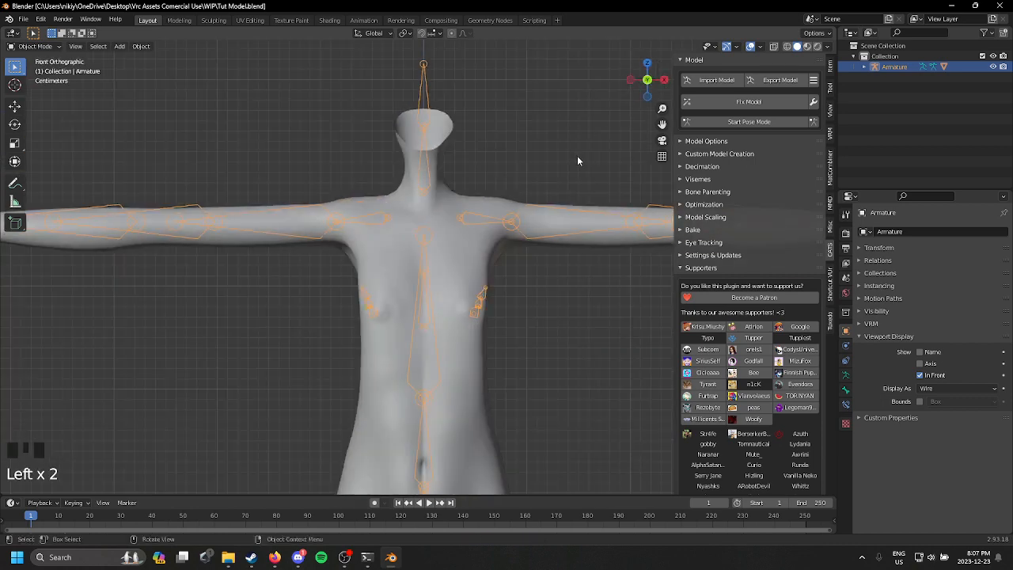
{"action": "middle_click_drag", "start_coordinate": [577, 157], "coordinate": [690, 72], "text": "shift"}
Step: Import Cicieaaa 3 Male Head Updated.fbx from the Cici's Type3 Male folder inside the Heads assets
{"action": "left_click", "coordinate": [694, 79]}
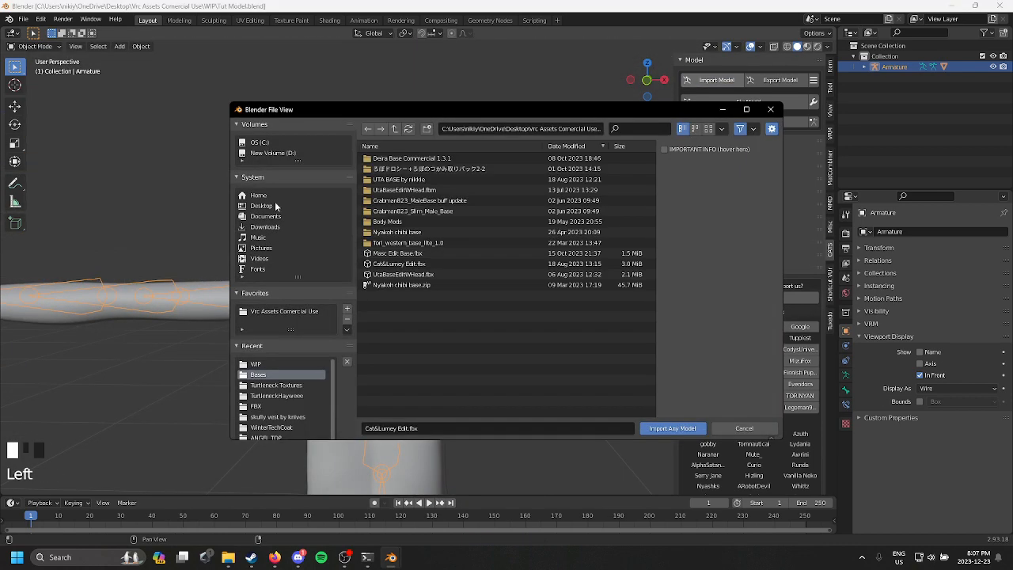
{"action": "left_click", "coordinate": [316, 311]}
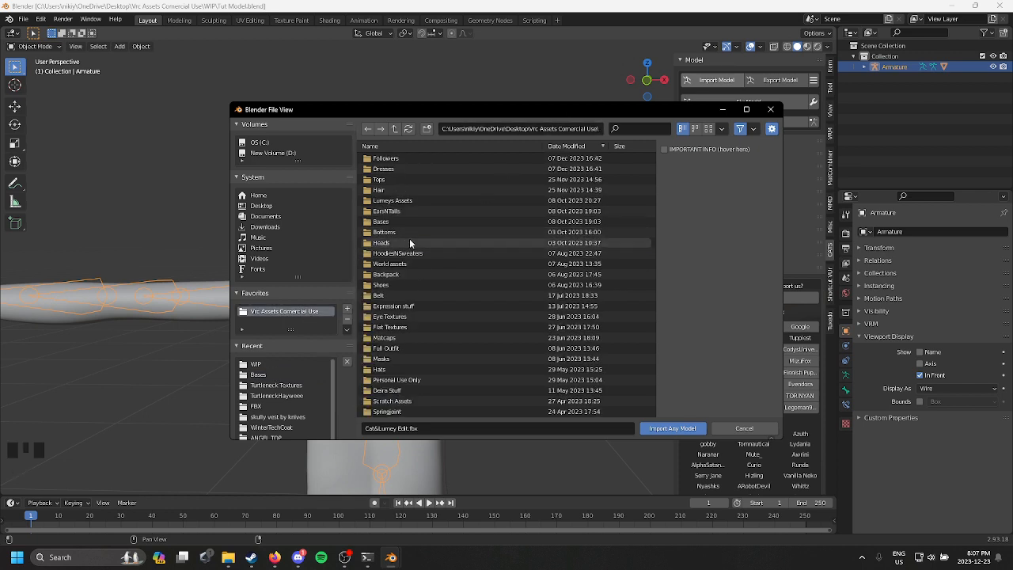
{"action": "double_click", "coordinate": [409, 240]}
{"action": "double_click", "coordinate": [447, 167]}
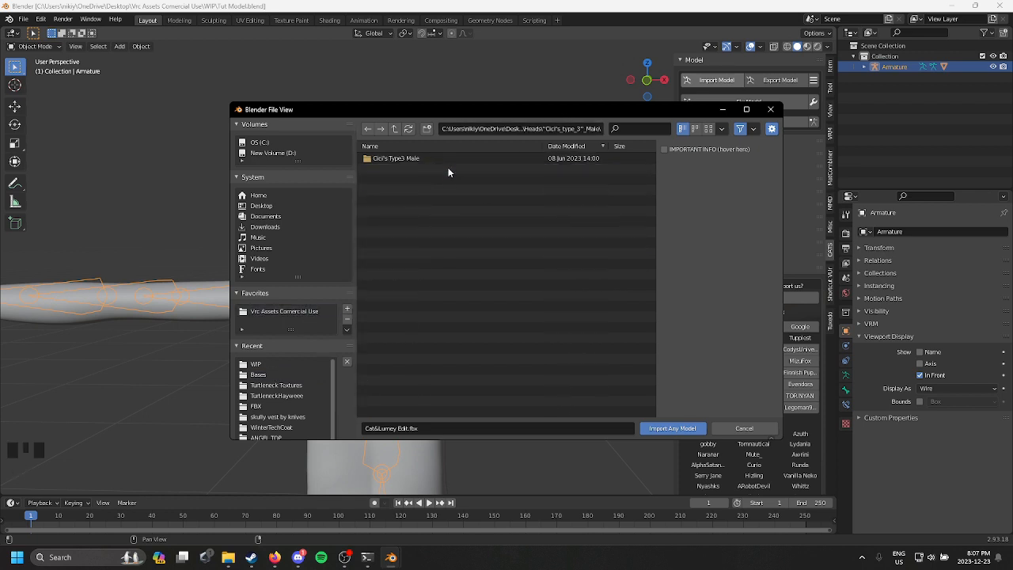
{"action": "left_click", "coordinate": [458, 159]}
{"action": "double_click", "coordinate": [458, 158]}
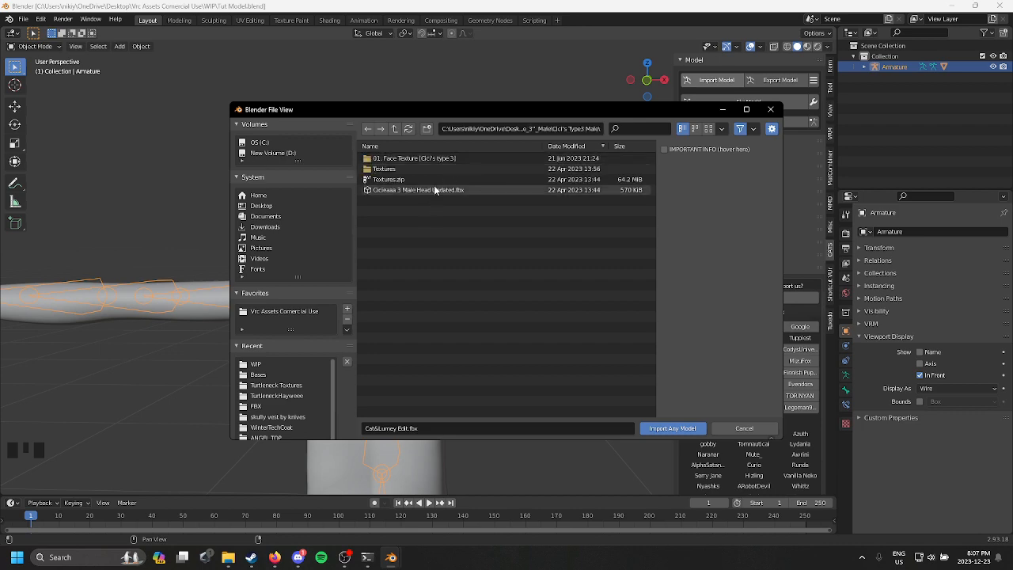
{"action": "double_click", "coordinate": [418, 191]}
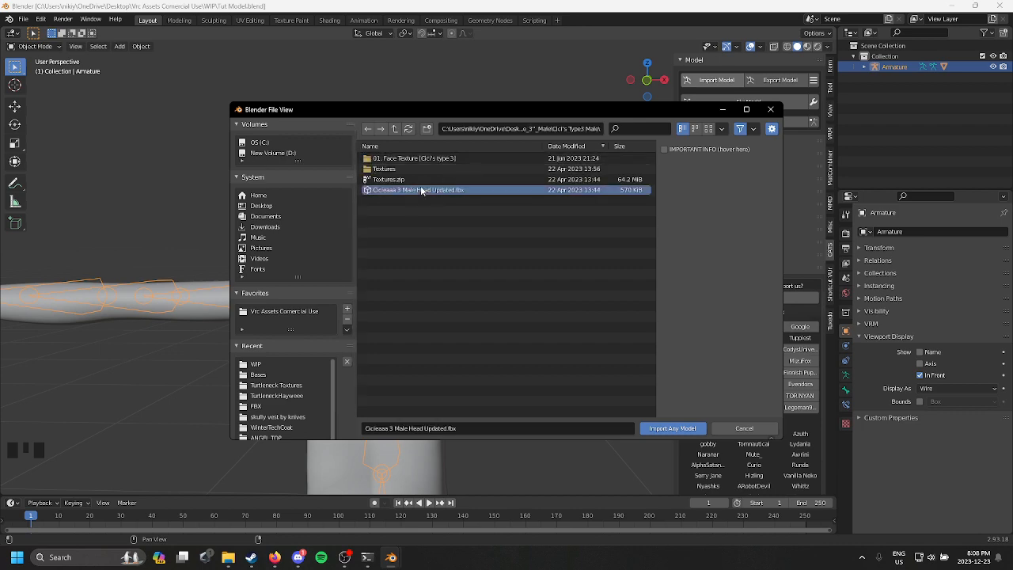
Step: Set the imported head armature's origin to its geometry in front view, with the Move tool active
{"action": "scroll", "coordinate": [466, 268], "scroll_direction": "down", "scroll_amount": 4}
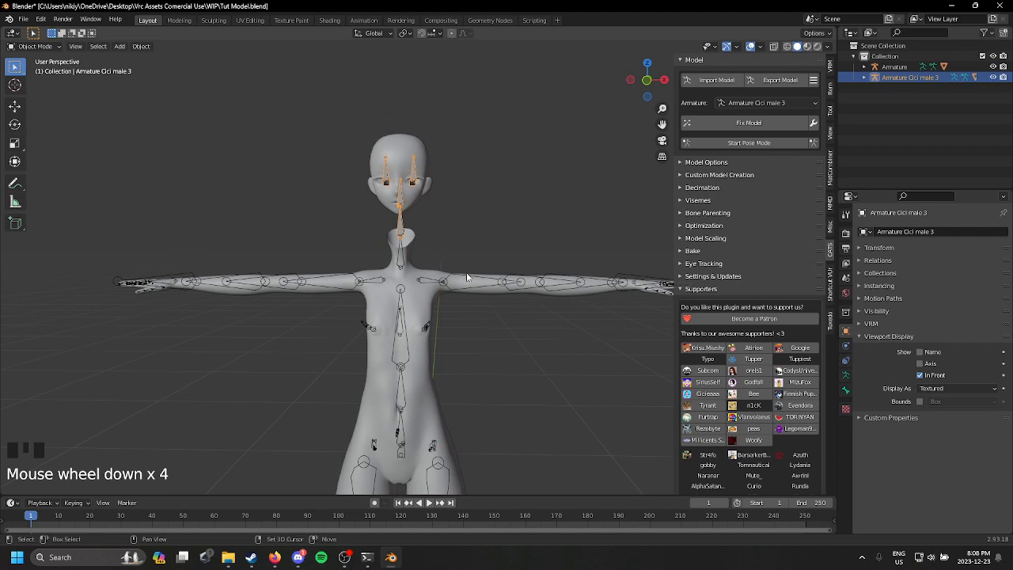
{"action": "middle_click_drag", "start_coordinate": [466, 268], "coordinate": [468, 296], "text": "shift"}
{"action": "left_click", "coordinate": [646, 80]}
{"action": "scroll", "coordinate": [477, 224], "scroll_direction": "down", "scroll_amount": 1}
{"action": "scroll", "coordinate": [470, 231], "scroll_direction": "up", "scroll_amount": 4}
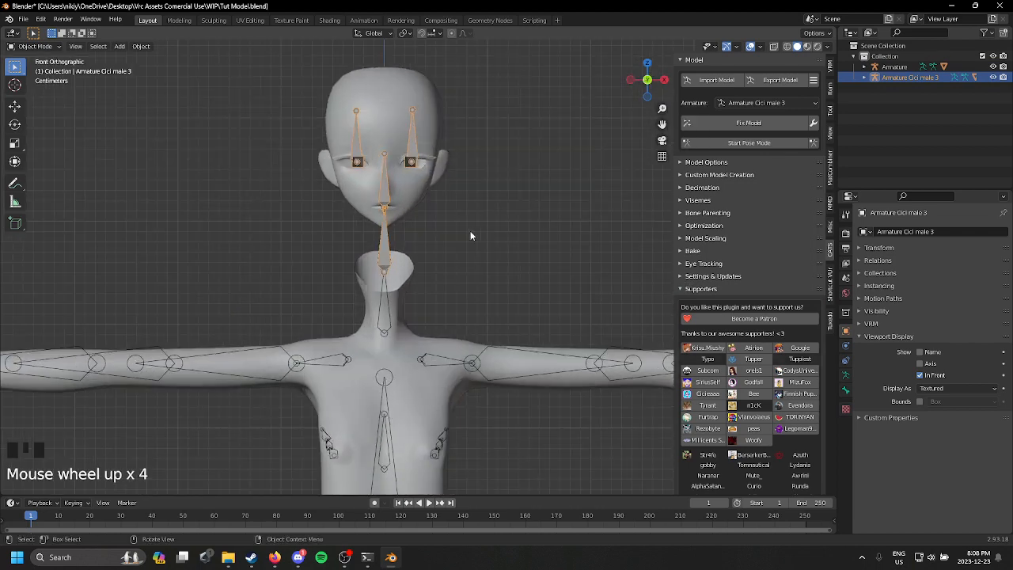
{"action": "middle_click_drag", "start_coordinate": [470, 230], "coordinate": [493, 247], "text": "shift"}
{"action": "left_click", "coordinate": [15, 106]}
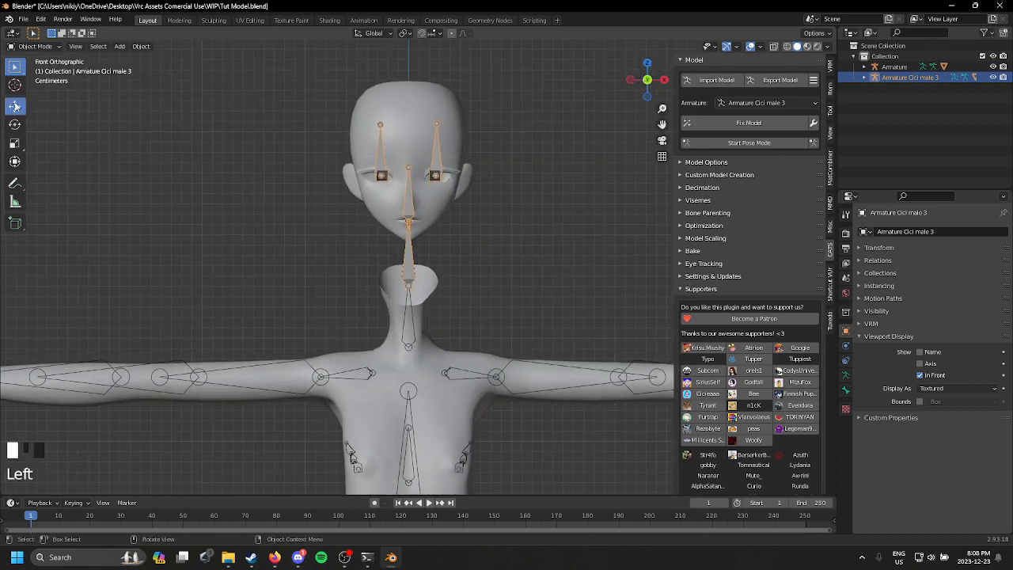
{"action": "right_click", "coordinate": [403, 143]}
{"action": "mouse_move", "coordinate": [403, 143]}
{"action": "left_click", "coordinate": [457, 152]}
{"action": "left_click_drag", "start_coordinate": [407, 168], "coordinate": [409, 252]}
{"action": "scroll", "coordinate": [492, 239], "scroll_direction": "up", "scroll_amount": 2}
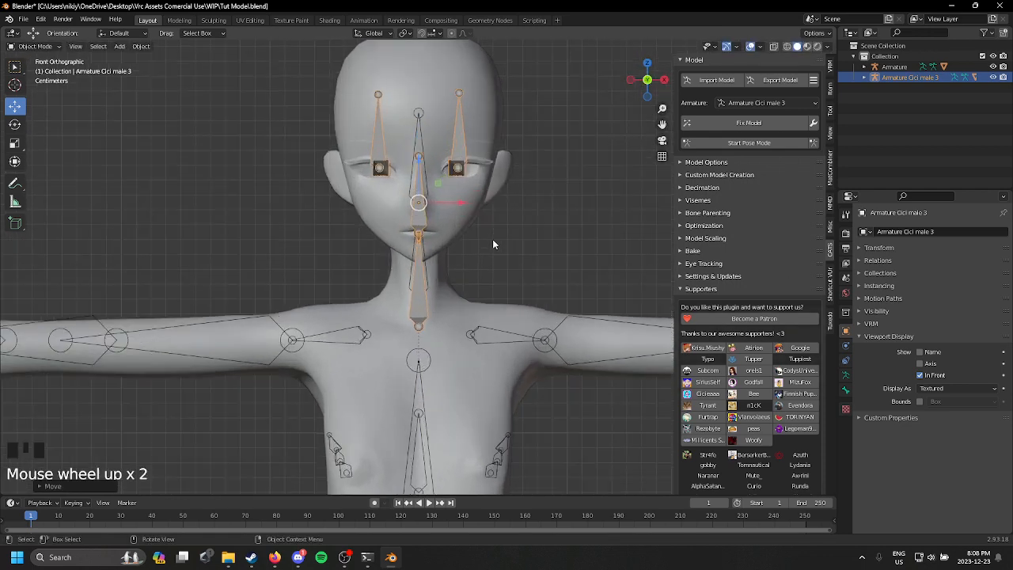
{"action": "middle_click_drag", "start_coordinate": [492, 239], "coordinate": [384, 218], "text": "shift"}
{"action": "key", "text": "ctrl+z"}
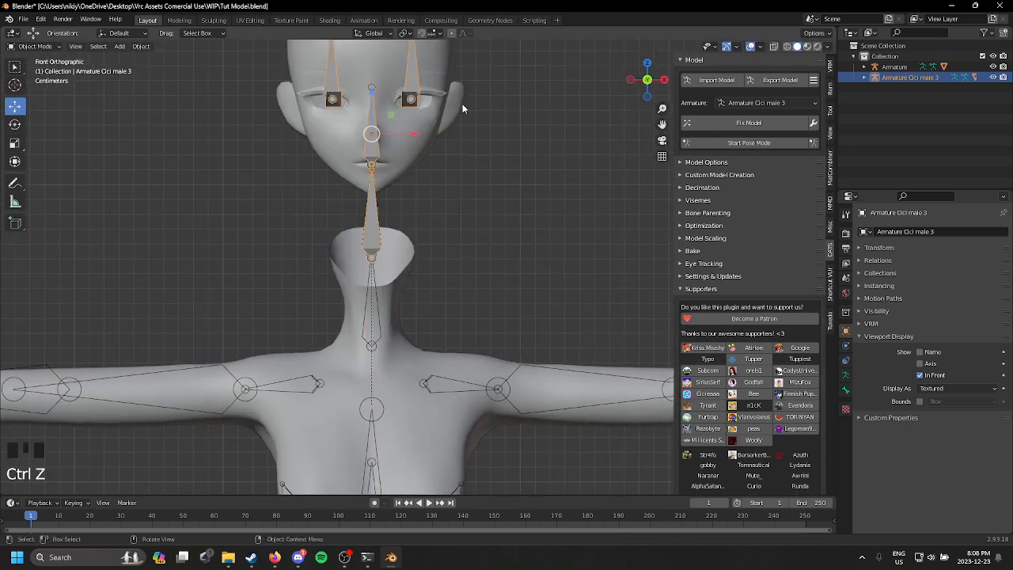
Step: Move the head armature straight down along Z so the head sits on the body's neck
{"action": "scroll", "coordinate": [435, 148], "scroll_direction": "down", "scroll_amount": 2}
{"action": "left_click_drag", "start_coordinate": [386, 134], "coordinate": [387, 211]}
{"action": "middle_click_drag", "start_coordinate": [442, 245], "coordinate": [463, 217], "text": "shift"}
{"action": "scroll", "coordinate": [463, 221], "scroll_direction": "up", "scroll_amount": 3}
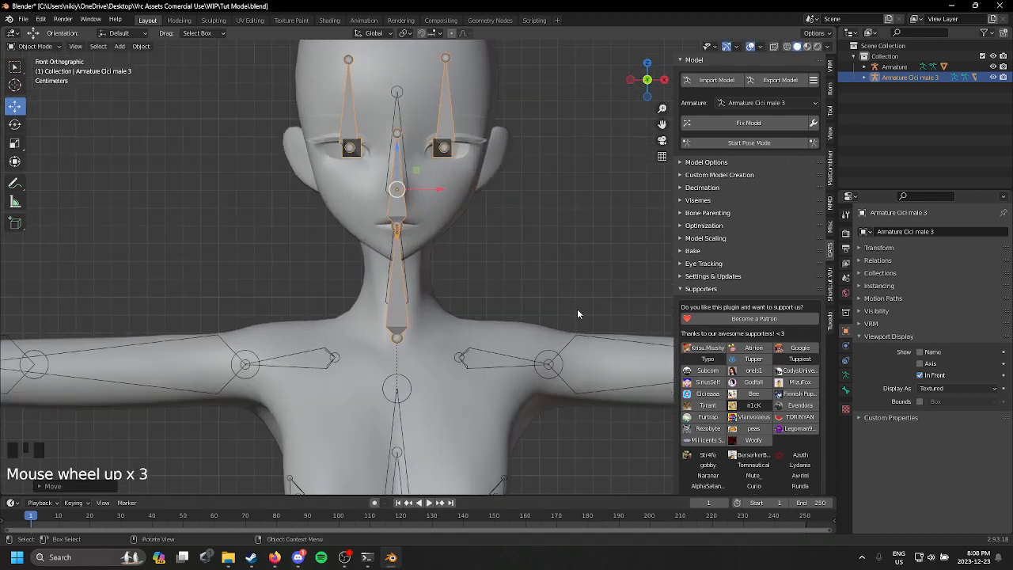
Step: Scale the head armature down slightly and lower it to fit the body's neck
{"action": "key", "text": "s"}
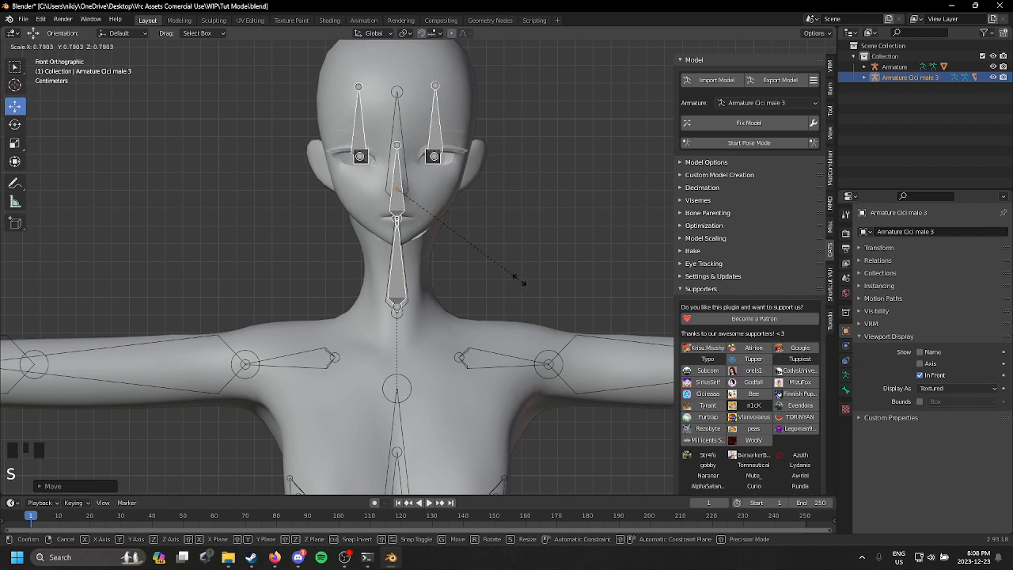
{"action": "left_click", "coordinate": [537, 280]}
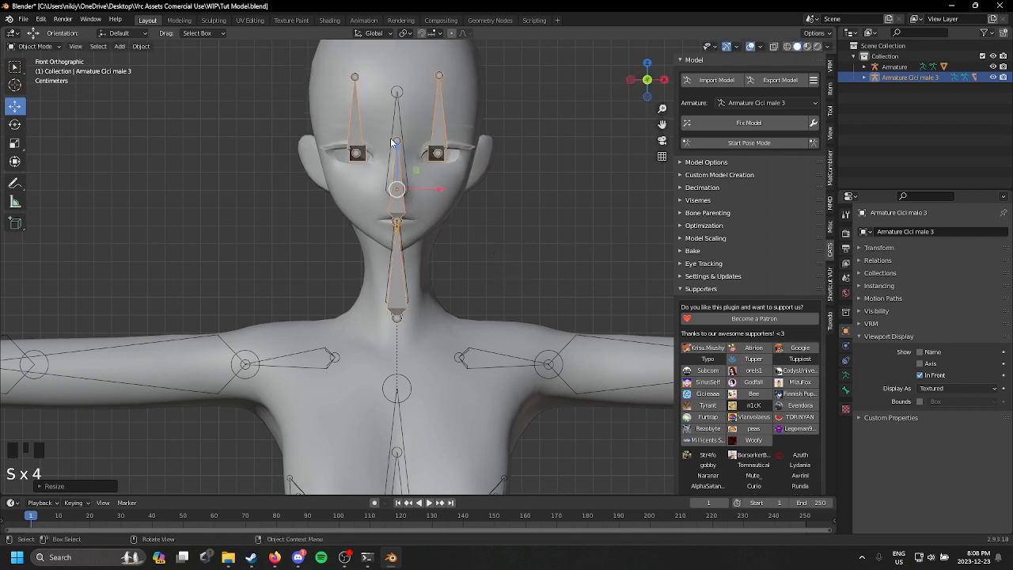
{"action": "left_click_drag", "start_coordinate": [393, 143], "coordinate": [436, 167]}
{"action": "key", "text": "s"}
{"action": "left_click", "coordinate": [560, 293]}
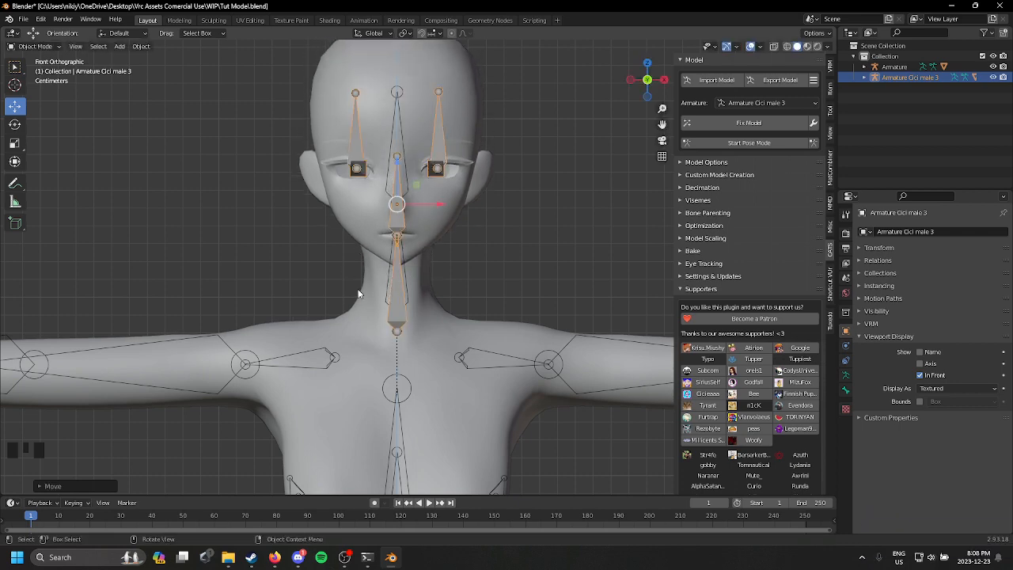
Step: Slide the head armature back along Y in right side view to line its neck bone up with the body's neck
{"action": "middle_click_drag", "start_coordinate": [360, 291], "coordinate": [436, 260]}
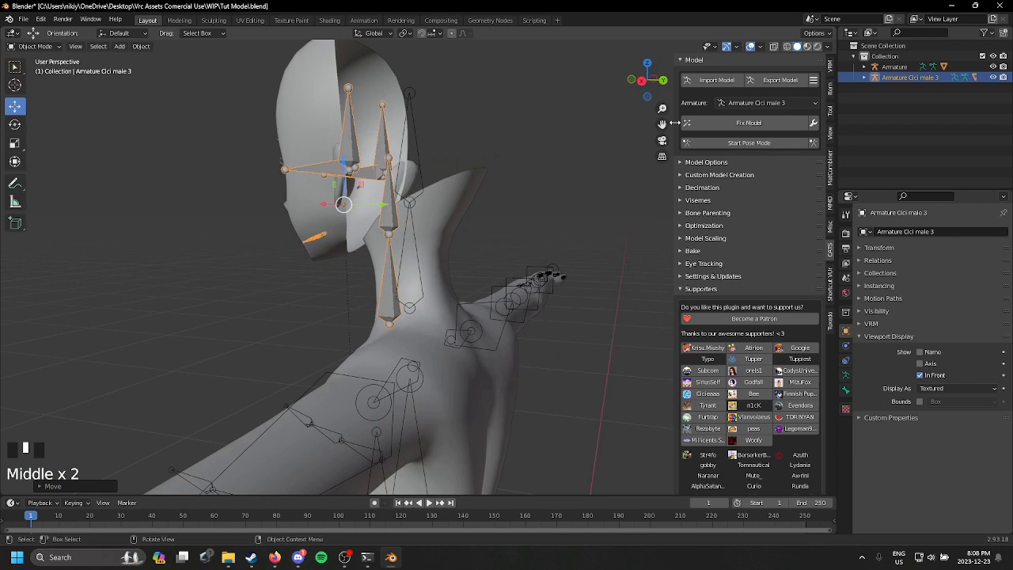
{"action": "left_click", "coordinate": [642, 81]}
{"action": "left_click_drag", "start_coordinate": [361, 204], "coordinate": [392, 204]}
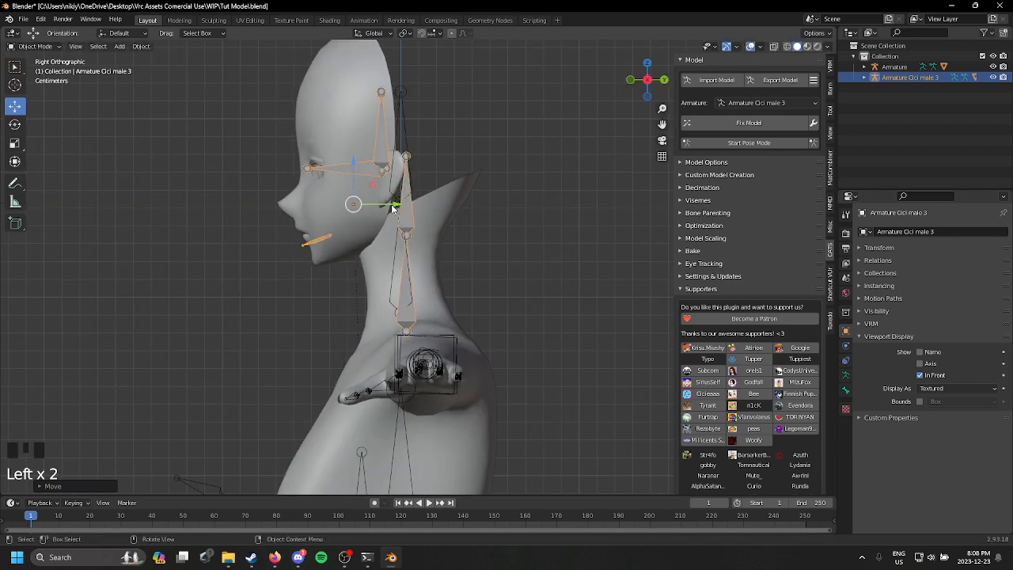
{"action": "middle_click_drag", "start_coordinate": [395, 207], "coordinate": [519, 226]}
{"action": "scroll", "coordinate": [521, 226], "scroll_direction": "down", "scroll_amount": 4}
{"action": "middle_click_drag", "start_coordinate": [476, 251], "coordinate": [444, 250]}
{"action": "scroll", "coordinate": [443, 234], "scroll_direction": "down", "scroll_amount": 1}
{"action": "scroll", "coordinate": [452, 220], "scroll_direction": "up", "scroll_amount": 4}
{"action": "scroll", "coordinate": [440, 272], "scroll_direction": "down", "scroll_amount": 1}
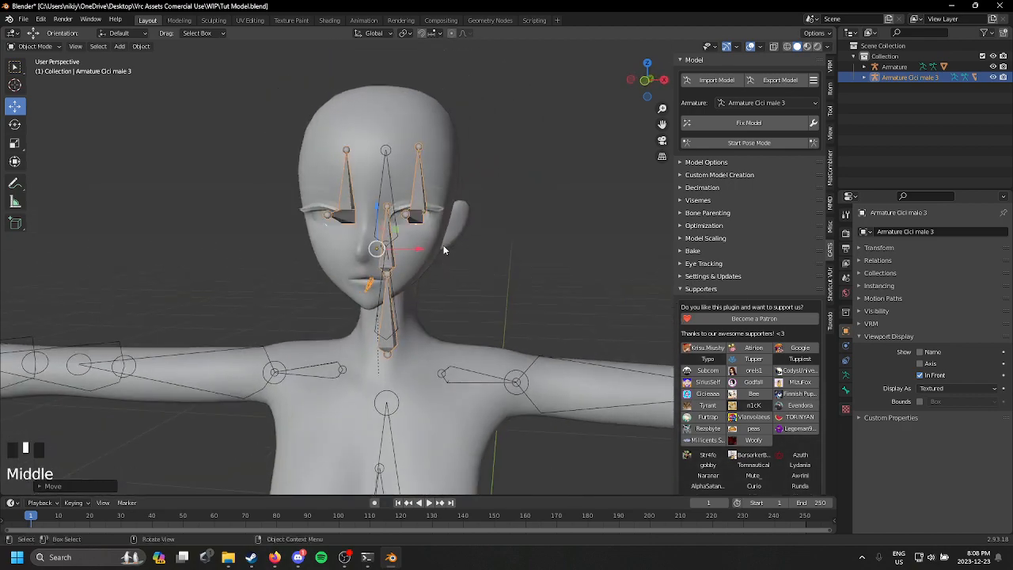
Step: Try resizing the head mesh and its armature, undoing each attempt
{"action": "left_click", "coordinate": [432, 225]}
{"action": "scroll", "coordinate": [409, 246], "scroll_direction": "up", "scroll_amount": 1}
{"action": "scroll", "coordinate": [466, 257], "scroll_direction": "down", "scroll_amount": 1}
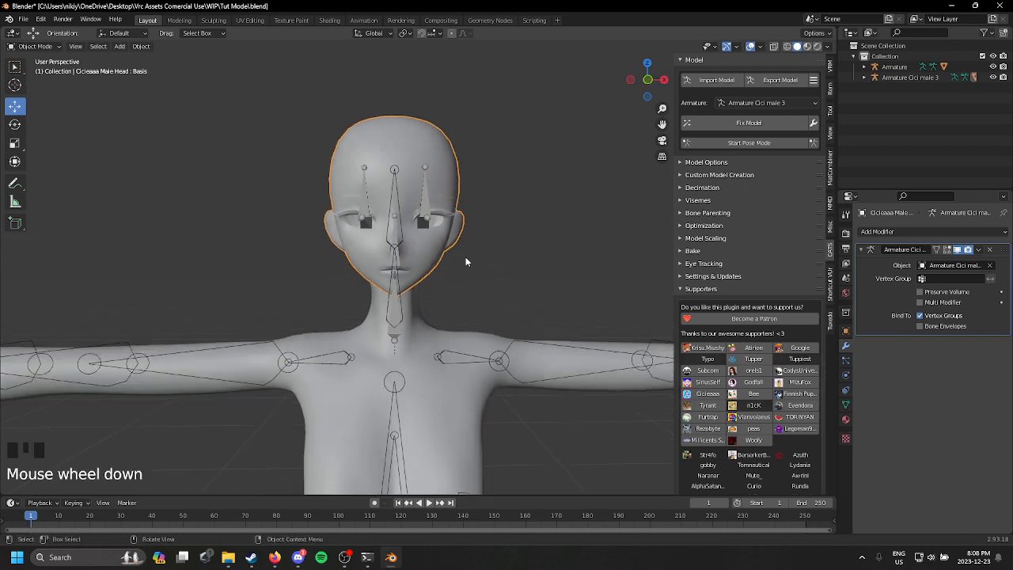
{"action": "key", "text": "s"}
{"action": "left_click", "coordinate": [552, 152]}
{"action": "key", "text": "ctrl+z"}
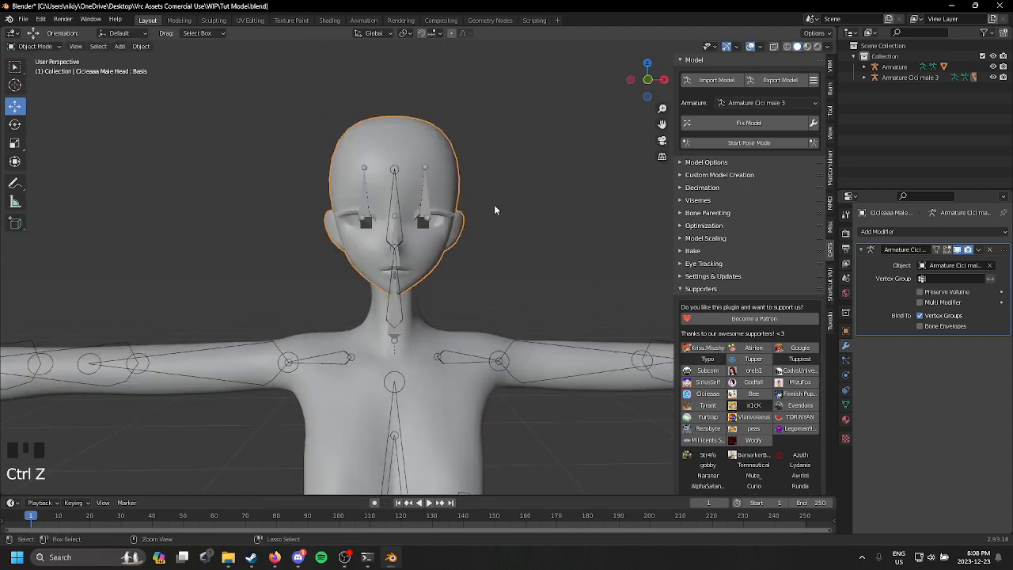
{"action": "left_click", "coordinate": [419, 210]}
{"action": "key", "text": "s"}
{"action": "key", "text": "s"}
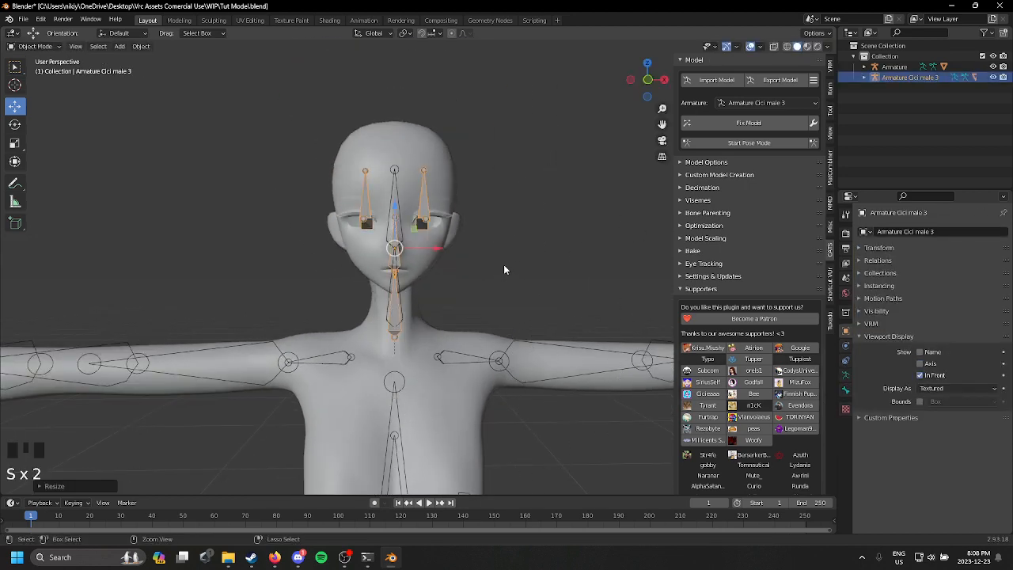
{"action": "key", "text": "ctrl+z"}
Step: Try applying all transforms to the head armature and undo it
{"action": "scroll", "coordinate": [500, 243], "scroll_direction": "up", "scroll_amount": 3}
{"action": "middle_click_drag", "start_coordinate": [445, 214], "coordinate": [440, 254], "text": "shift"}
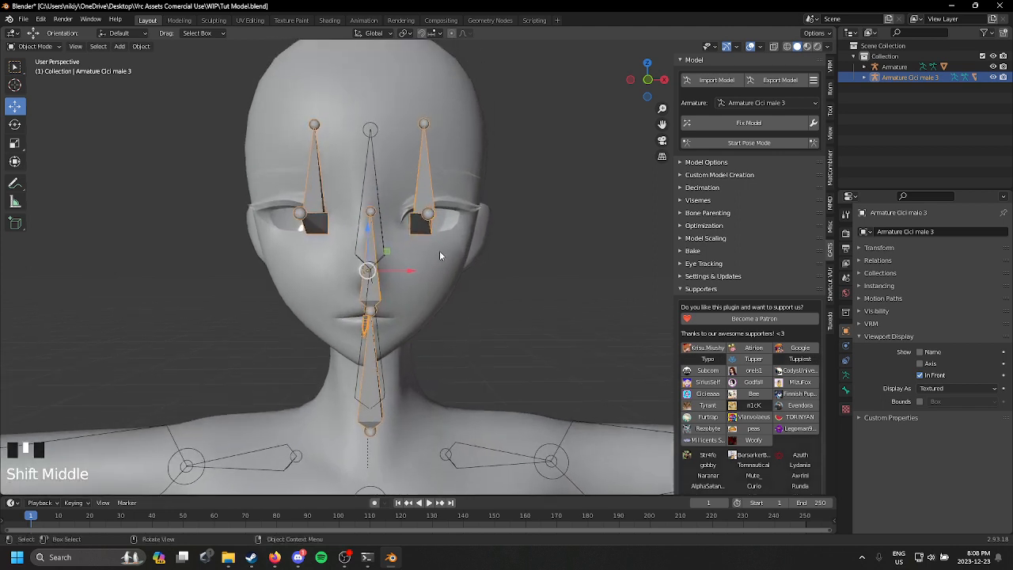
{"action": "key", "text": "ctrl+a"}
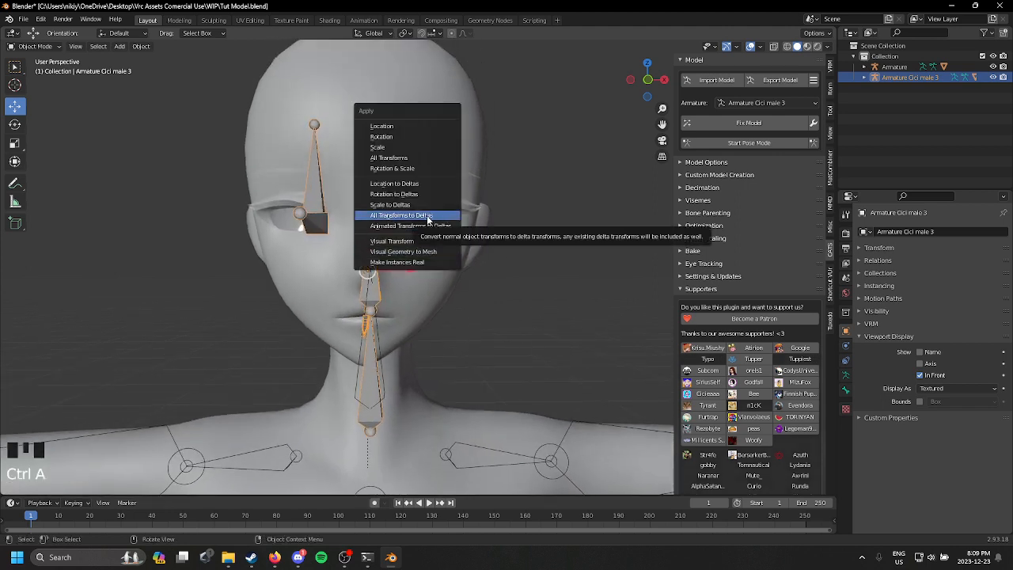
{"action": "left_click", "coordinate": [395, 158]}
{"action": "scroll", "coordinate": [422, 257], "scroll_direction": "down", "scroll_amount": 2}
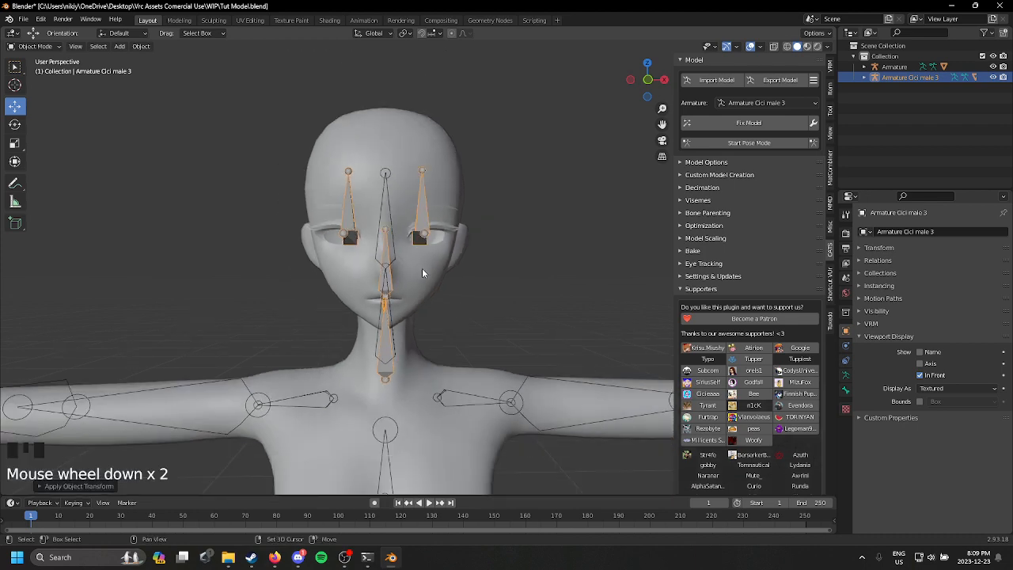
{"action": "middle_click_drag", "start_coordinate": [421, 273], "coordinate": [448, 215], "text": "shift"}
{"action": "key", "text": "ctrl+z"}
{"action": "middle_click_drag", "start_coordinate": [485, 271], "coordinate": [443, 327]}
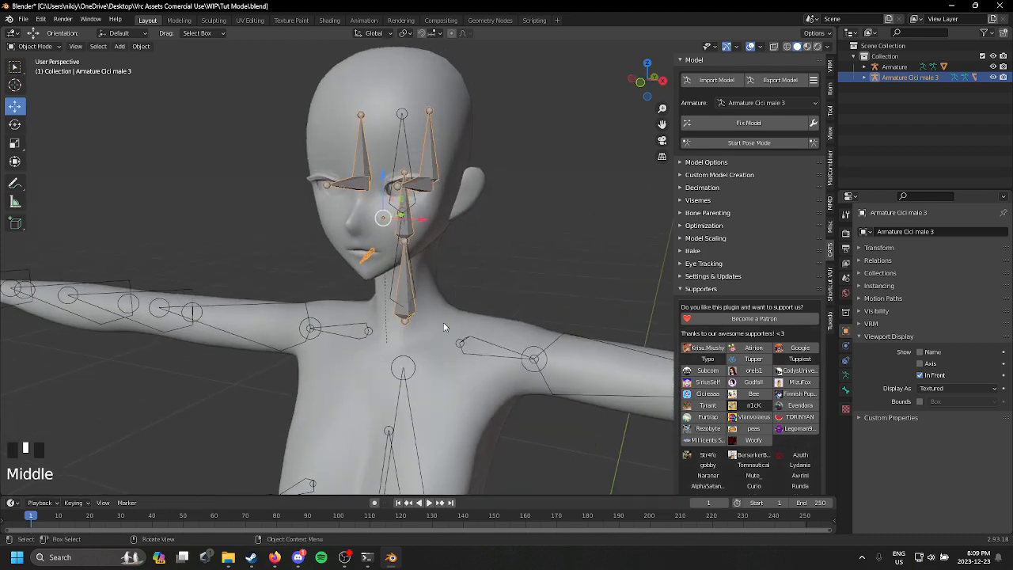
Step: Try joining the body armature into the head armature and undo the join
{"action": "left_click", "coordinate": [499, 345]}
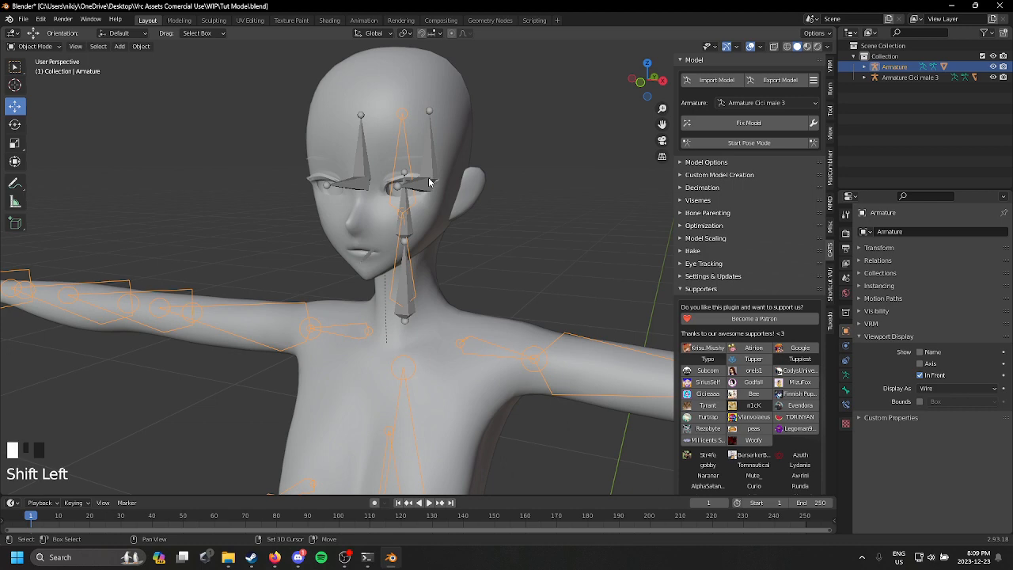
{"action": "key", "text": "ctrl+j"}
{"action": "scroll", "coordinate": [498, 167], "scroll_direction": "down", "scroll_amount": 2}
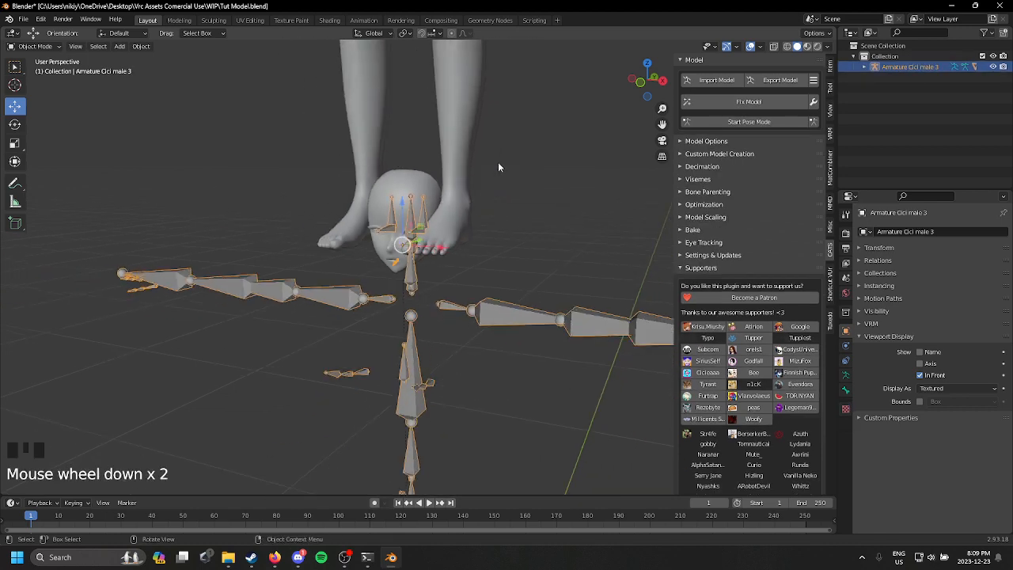
{"action": "middle_click_drag", "start_coordinate": [498, 161], "coordinate": [523, 123]}
{"action": "key", "text": "ctrl+z"}
{"action": "scroll", "coordinate": [440, 187], "scroll_direction": "up", "scroll_amount": 6}
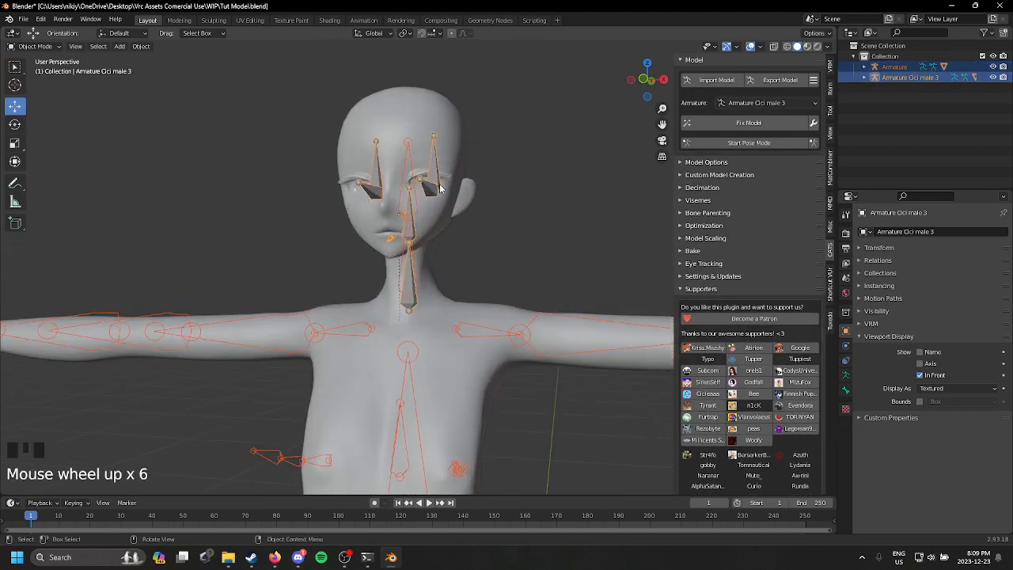
Step: Select only the head armature and apply All Transforms to it
{"action": "left_click", "coordinate": [471, 227]}
{"action": "left_click", "coordinate": [409, 214]}
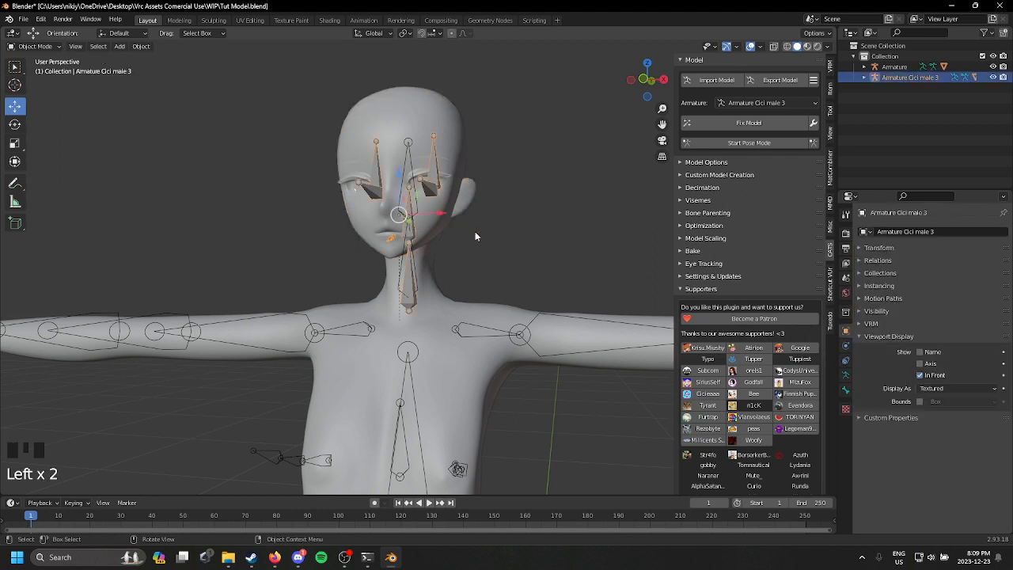
{"action": "key", "text": "ctrl+a"}
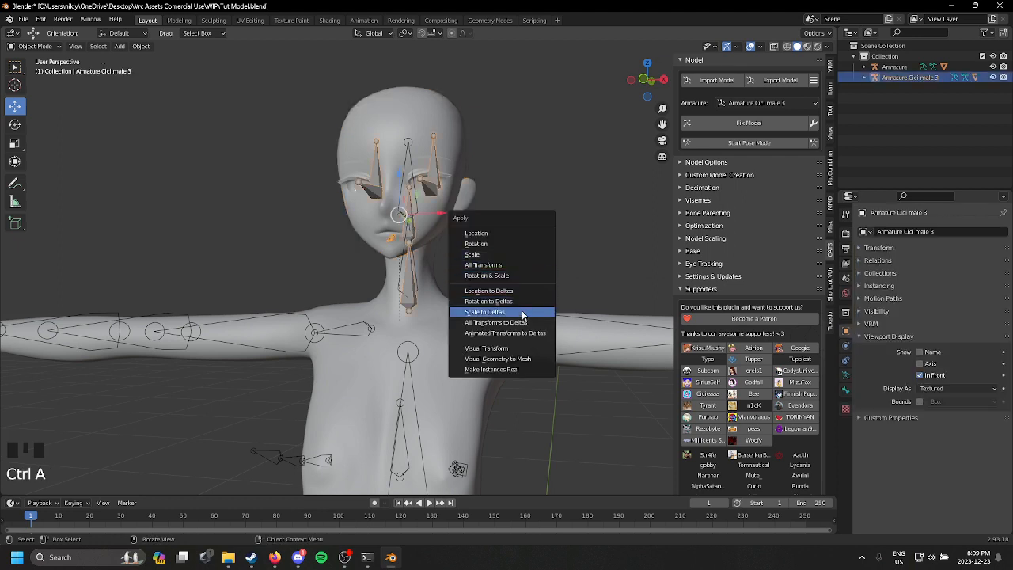
{"action": "left_click", "coordinate": [527, 262]}
{"action": "scroll", "coordinate": [488, 294], "scroll_direction": "up", "scroll_amount": 2}
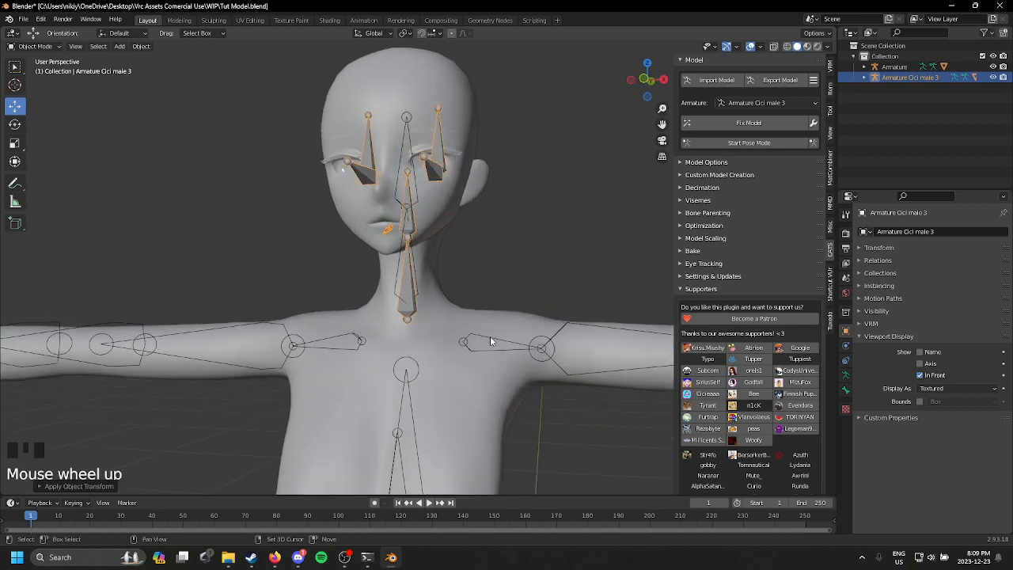
Step: Try joining the body and head armatures with the head's transforms applied, and undo the join
{"action": "left_click", "coordinate": [530, 345]}
{"action": "left_click", "coordinate": [433, 205], "text": "shift"}
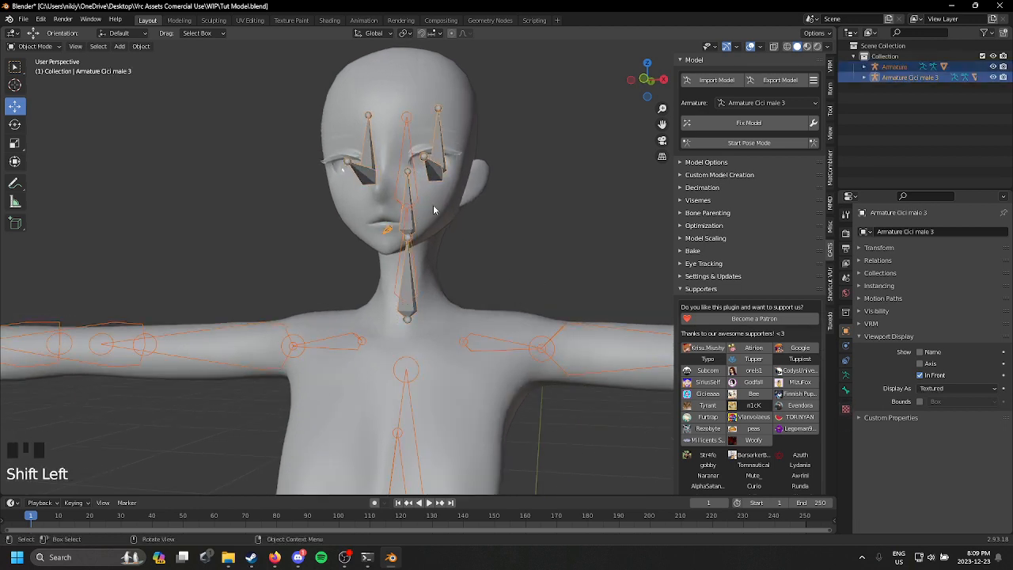
{"action": "key", "text": "ctrl+j"}
{"action": "scroll", "coordinate": [437, 197], "scroll_direction": "down", "scroll_amount": 1}
{"action": "middle_click_drag", "start_coordinate": [438, 197], "coordinate": [463, 201]}
{"action": "scroll", "coordinate": [463, 202], "scroll_direction": "up", "scroll_amount": 3}
{"action": "key", "text": "ctrl+z"}
Step: Select the body armature and switch it to Edit Mode
{"action": "middle_click_drag", "start_coordinate": [446, 144], "coordinate": [474, 314]}
{"action": "scroll", "coordinate": [474, 314], "scroll_direction": "up", "scroll_amount": 1}
{"action": "left_click", "coordinate": [402, 315]}
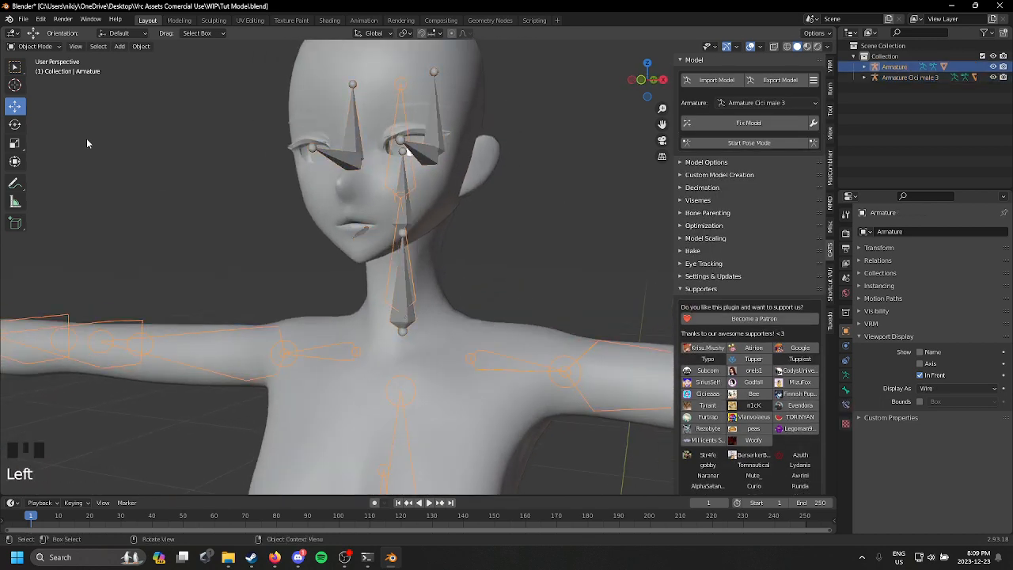
{"action": "left_click", "coordinate": [36, 47]}
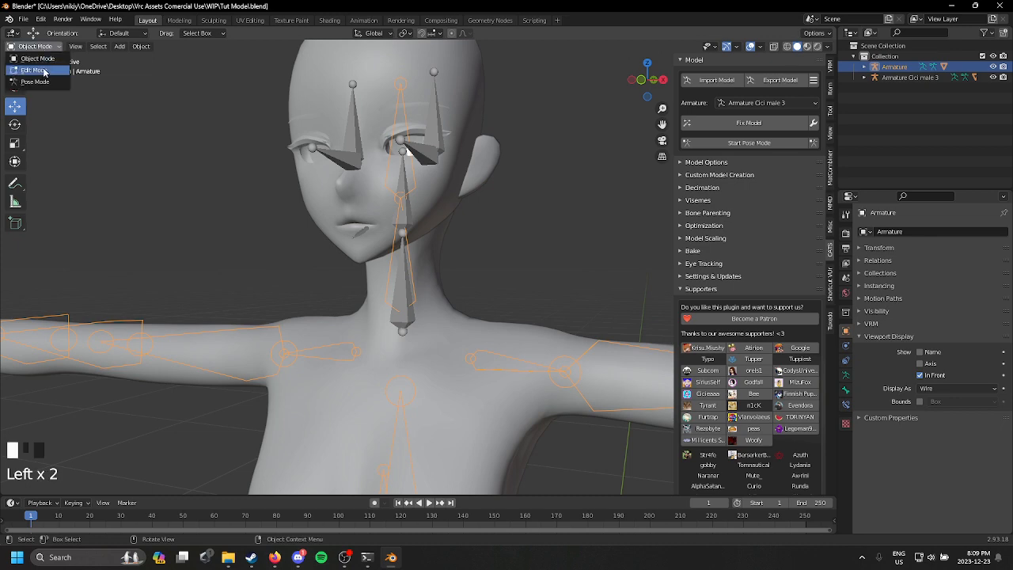
{"action": "left_click", "coordinate": [35, 70]}
Step: Try deleting the body armature's Head bone and undo the deletion
{"action": "key", "text": "Delete"}
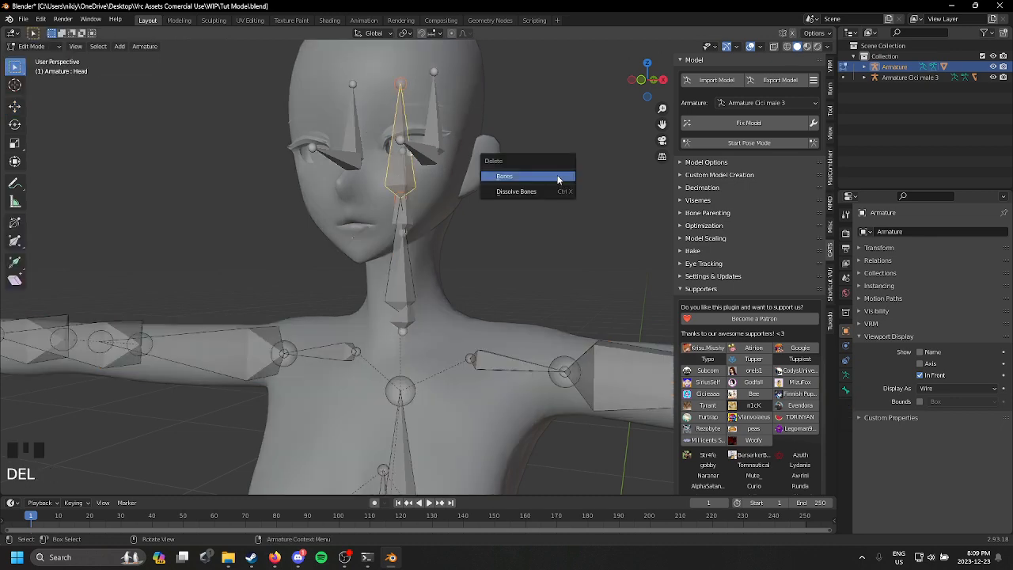
{"action": "left_click", "coordinate": [557, 175]}
{"action": "middle_click_drag", "start_coordinate": [557, 175], "coordinate": [368, 145]}
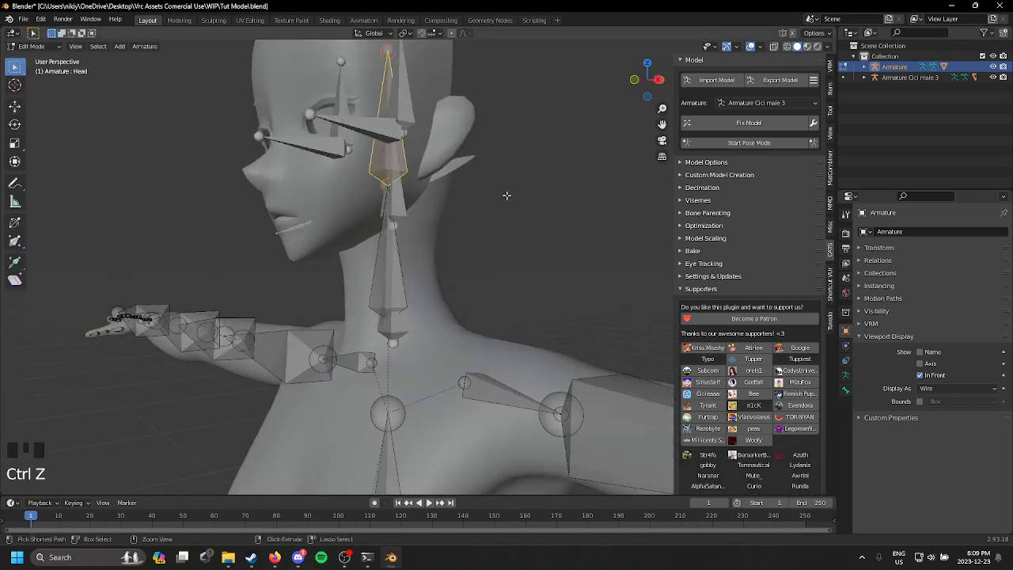
Step: Delete the body armature's Neck bone and return to Object Mode
{"action": "key", "text": "Delete"}
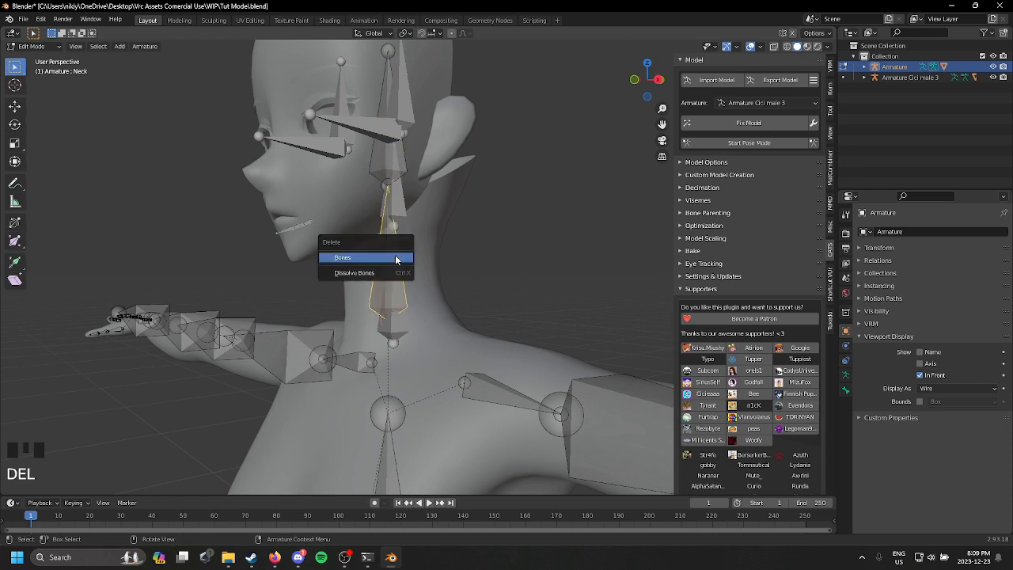
{"action": "left_click", "coordinate": [398, 260]}
{"action": "middle_click_drag", "start_coordinate": [398, 217], "coordinate": [340, 221]}
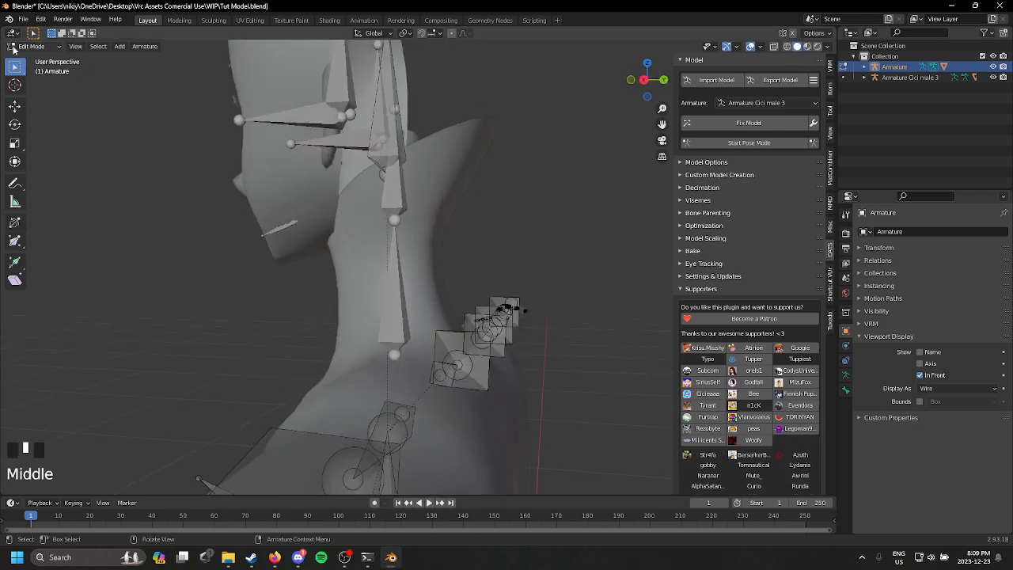
{"action": "left_click", "coordinate": [31, 46]}
{"action": "left_click", "coordinate": [35, 58]}
{"action": "left_click", "coordinate": [407, 304]}
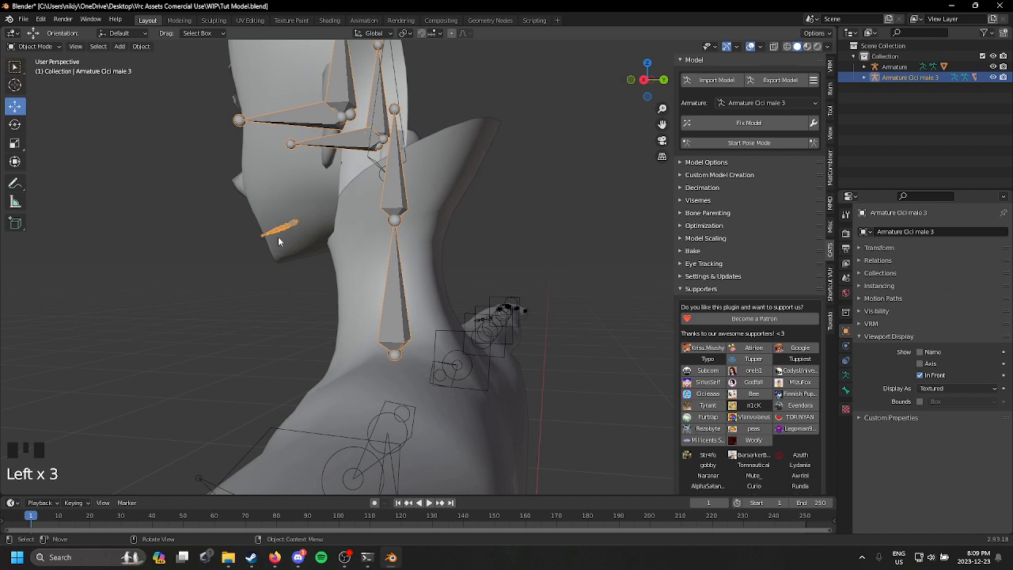
Step: Delete the body armature's Head bone in Edit Mode and return to Object Mode
{"action": "left_click", "coordinate": [456, 368]}
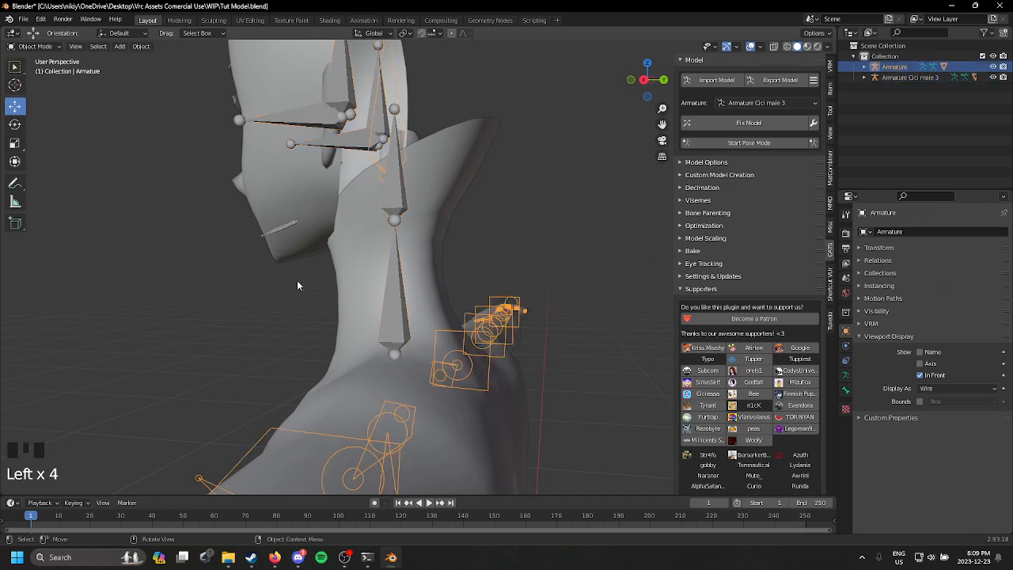
{"action": "left_click", "coordinate": [45, 47]}
{"action": "left_click", "coordinate": [36, 72]}
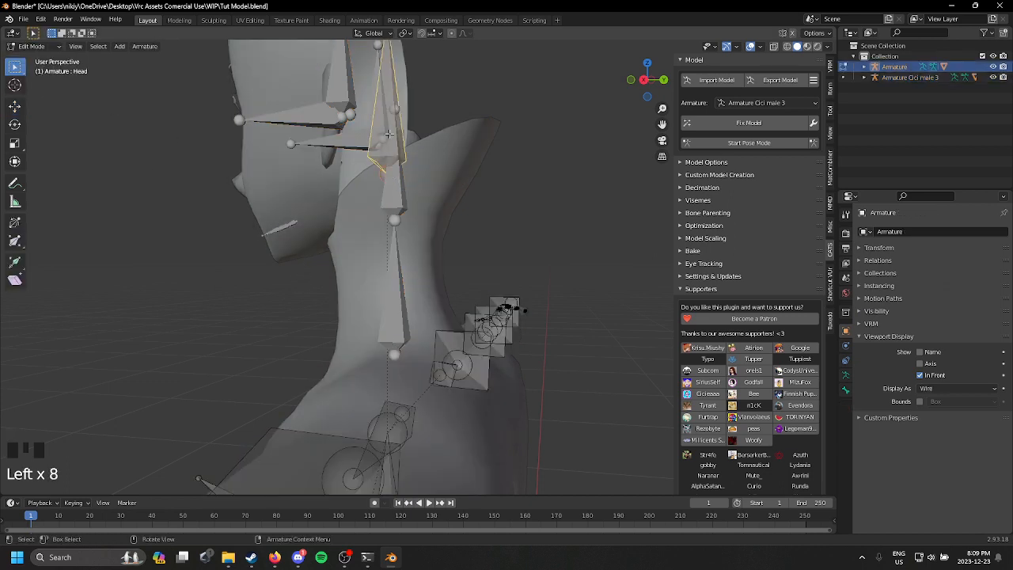
{"action": "key", "text": "Delete"}
{"action": "left_click", "coordinate": [451, 197]}
{"action": "middle_click_drag", "start_coordinate": [451, 197], "coordinate": [444, 160]}
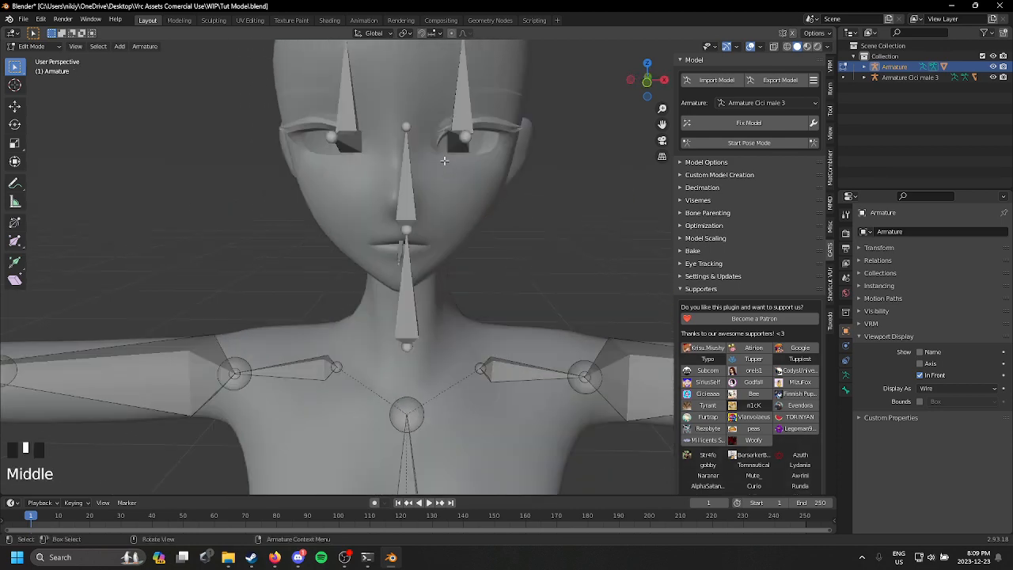
{"action": "left_click", "coordinate": [34, 45]}
{"action": "left_click", "coordinate": [35, 58]}
{"action": "scroll", "coordinate": [360, 146], "scroll_direction": "down", "scroll_amount": 2}
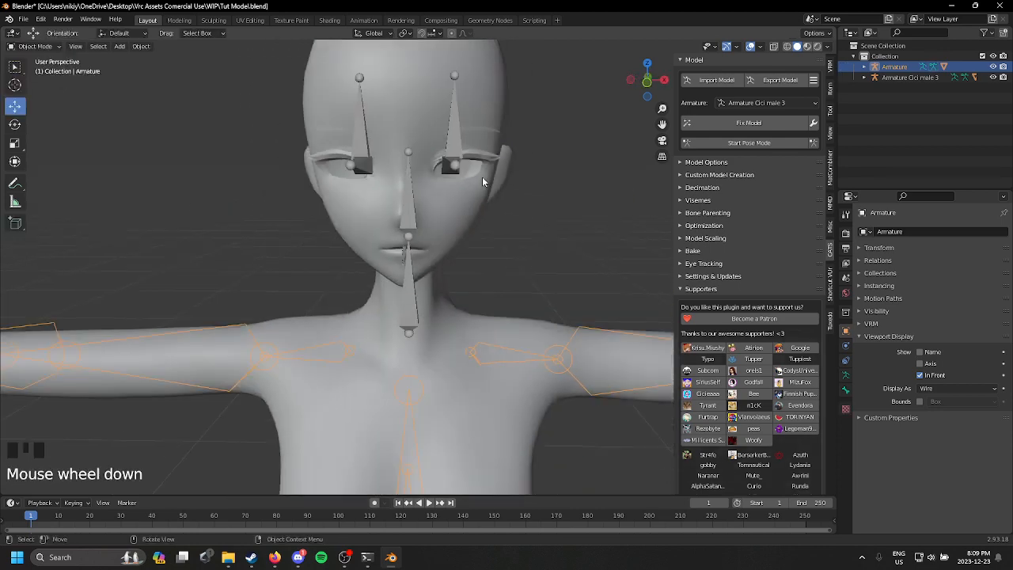
Step: Join the body armature into the head armature, keeping Armature Cici male 3 as the active object
{"action": "left_click", "coordinate": [360, 145]}
{"action": "left_click", "coordinate": [520, 361]}
{"action": "left_click", "coordinate": [520, 362]}
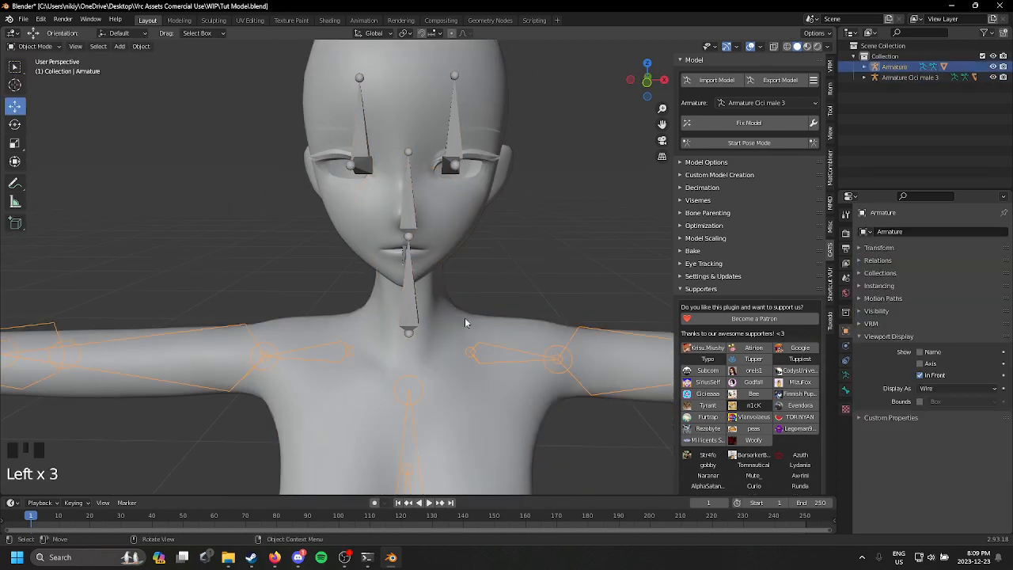
{"action": "left_click", "coordinate": [413, 308], "text": "shift"}
{"action": "key", "text": "ctrl+j"}
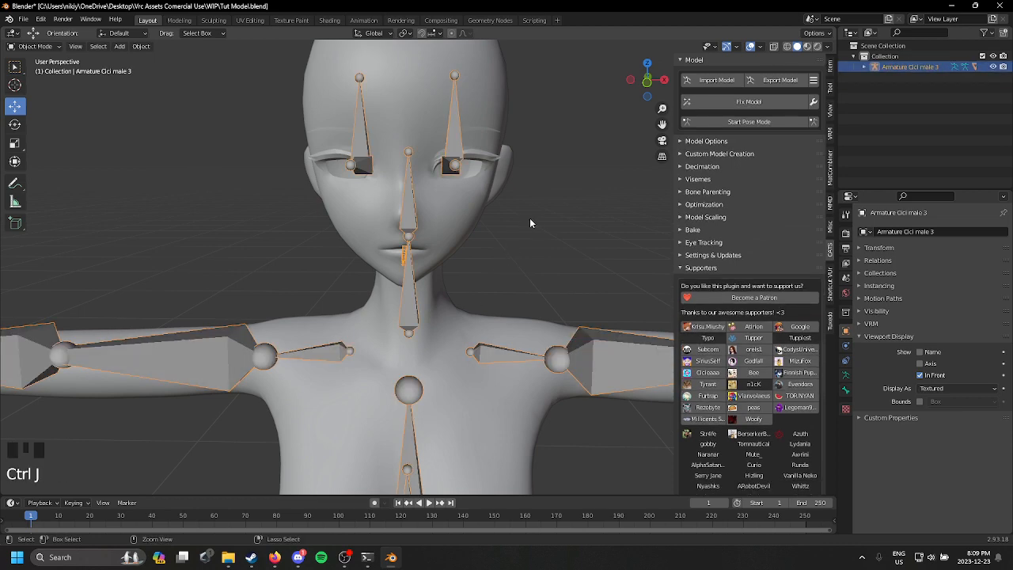
{"action": "middle_click_drag", "start_coordinate": [529, 218], "coordinate": [427, 148]}
{"action": "scroll", "coordinate": [463, 206], "scroll_direction": "down", "scroll_amount": 2}
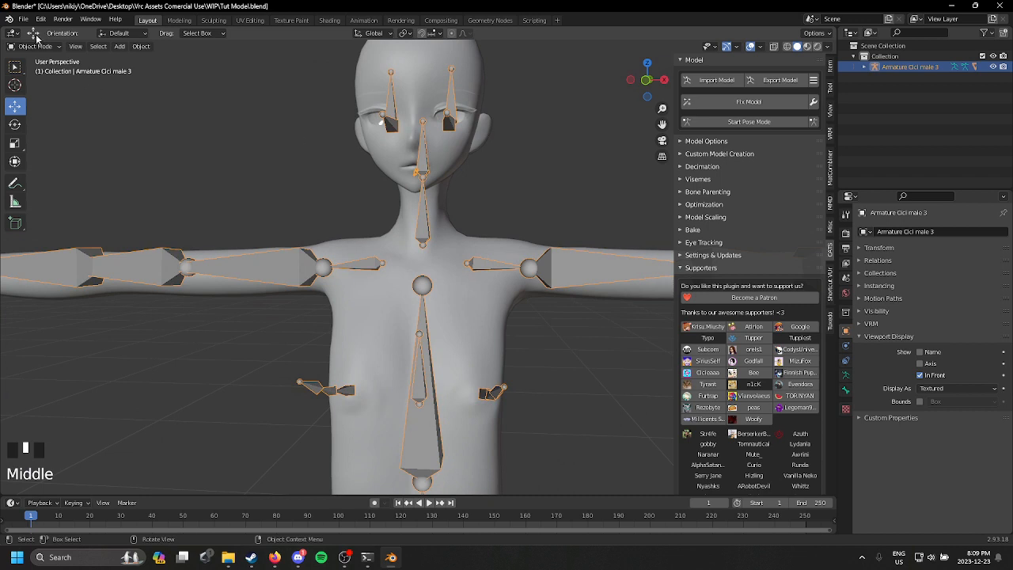
Step: Set the Armature modifier's object to Armature Cici male 3 on both the body mesh and the head mesh
{"action": "left_click", "coordinate": [37, 48]}
{"action": "left_click", "coordinate": [422, 109]}
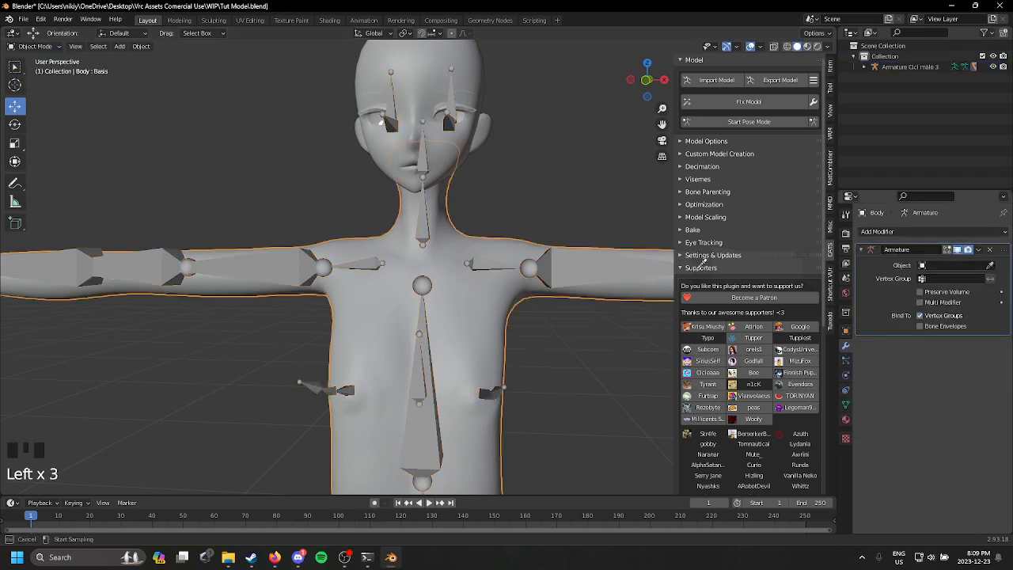
{"action": "left_click", "coordinate": [422, 291]}
{"action": "left_click", "coordinate": [478, 134]}
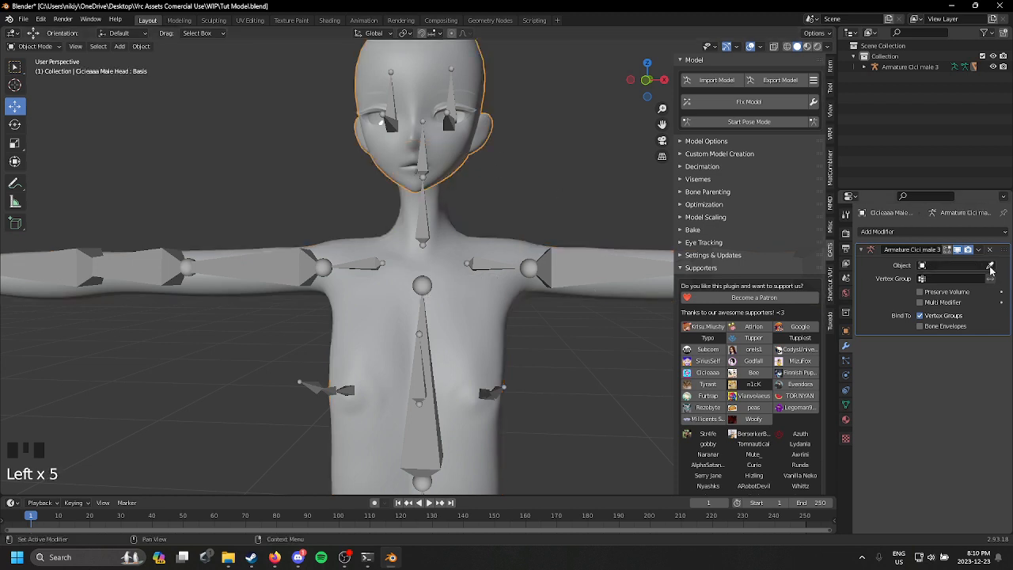
{"action": "middle_click_drag", "start_coordinate": [425, 216], "coordinate": [441, 204], "text": "shift"}
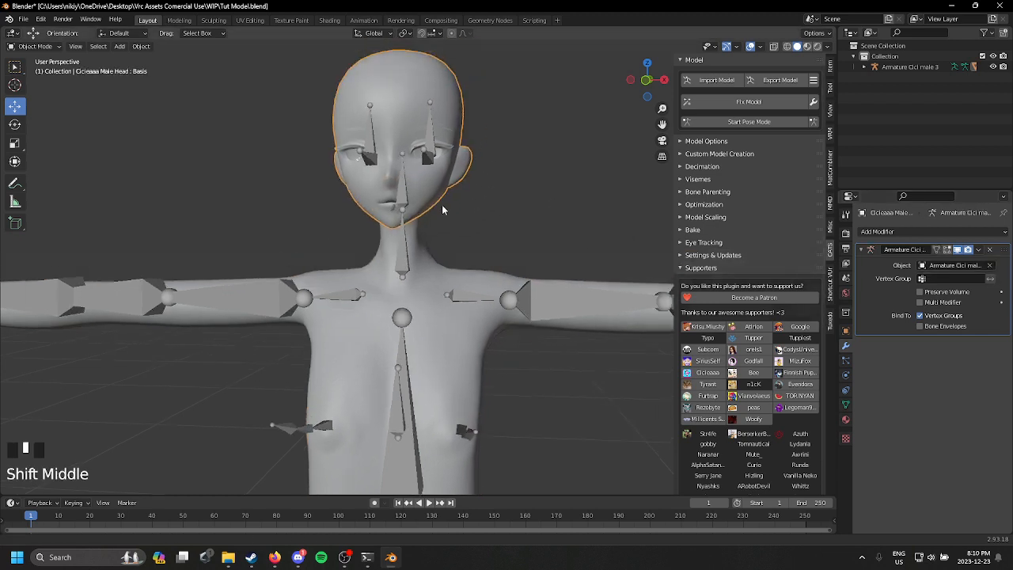
Step: Start Pose Mode and test-rotate the Breast Root bone, cancelling the rotation
{"action": "scroll", "coordinate": [442, 204], "scroll_direction": "up", "scroll_amount": 2}
{"action": "left_click", "coordinate": [748, 121]}
{"action": "middle_click_drag", "start_coordinate": [491, 300], "coordinate": [500, 269], "text": "shift"}
{"action": "left_click", "coordinate": [420, 348]}
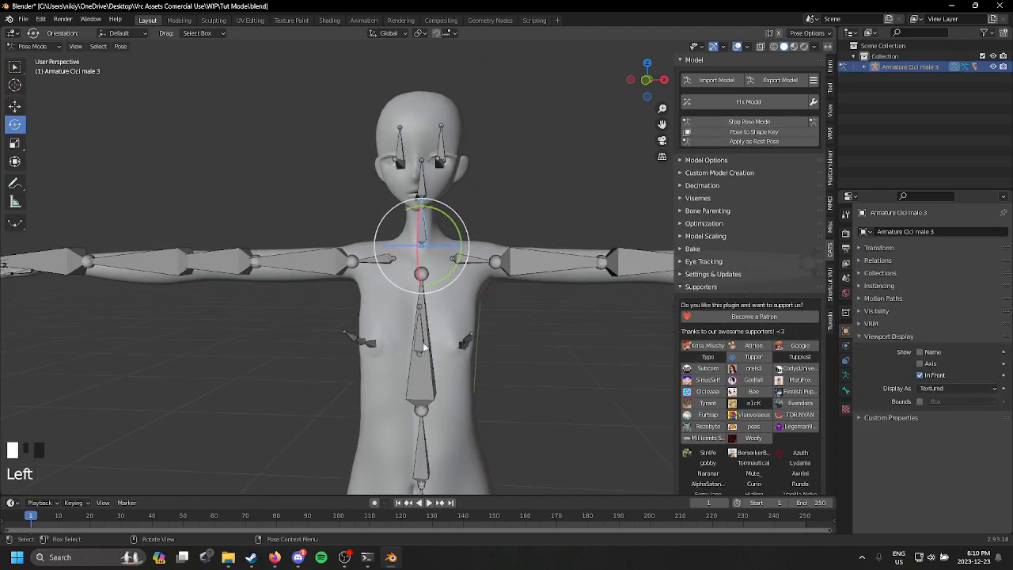
{"action": "left_click_drag", "start_coordinate": [442, 349], "coordinate": [449, 295]}
{"action": "right_click", "coordinate": [450, 295]}
Step: Test-rotate the Chest and Neck bones to check how the head follows, undoing each rotation
{"action": "left_click", "coordinate": [432, 378]}
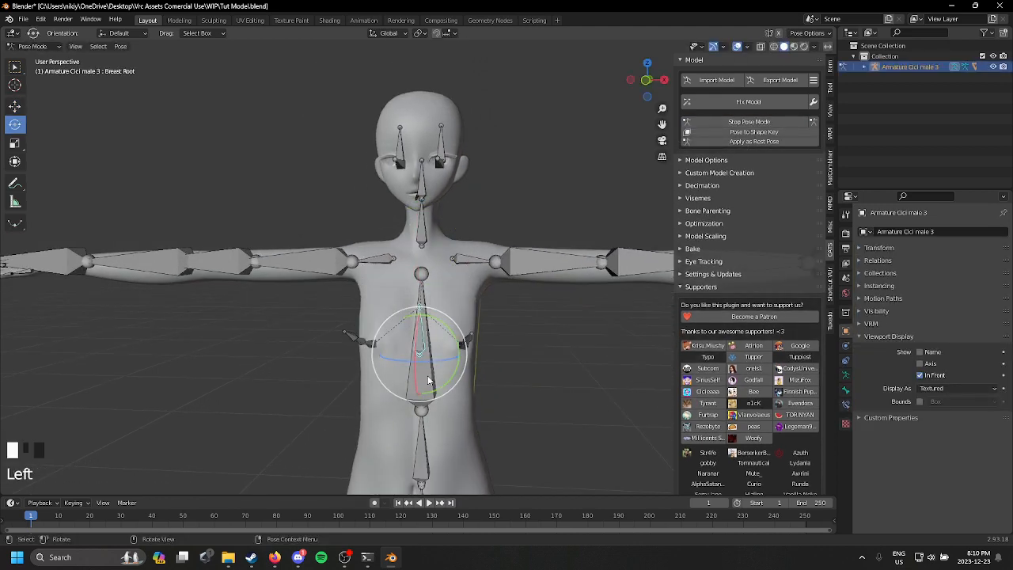
{"action": "mouse_move", "coordinate": [443, 391]}
{"action": "left_mouse_down"}
{"action": "mouse_move", "coordinate": [403, 365]}
{"action": "mouse_move", "coordinate": [416, 353]}
{"action": "mouse_move", "coordinate": [460, 362]}
{"action": "mouse_move", "coordinate": [421, 426]}
{"action": "mouse_move", "coordinate": [436, 397]}
{"action": "left_mouse_up"}
{"action": "key", "text": "ctrl+z"}
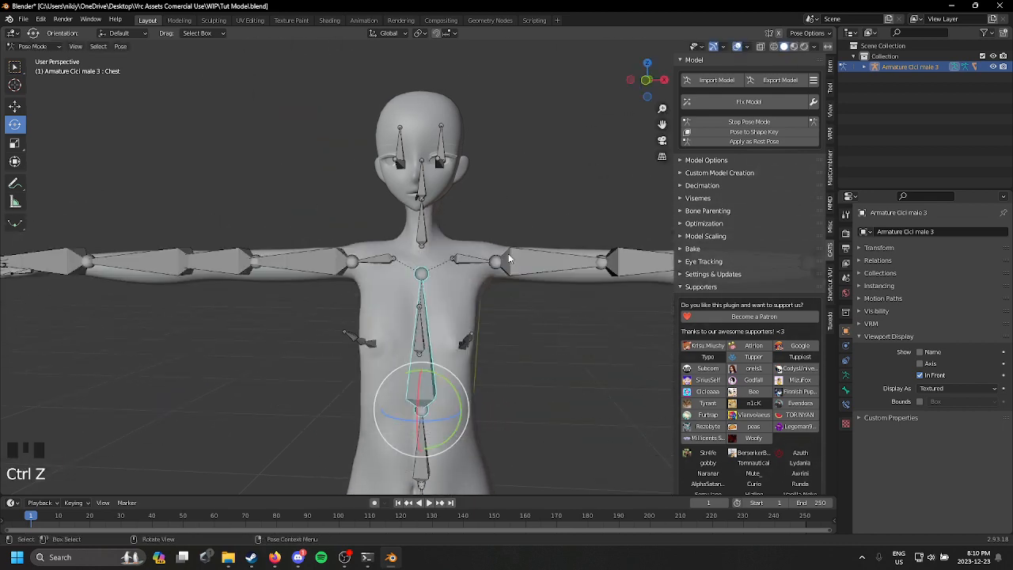
{"action": "middle_click_drag", "start_coordinate": [508, 253], "coordinate": [447, 271]}
{"action": "scroll", "coordinate": [446, 272], "scroll_direction": "up", "scroll_amount": 2}
{"action": "left_click", "coordinate": [31, 46]}
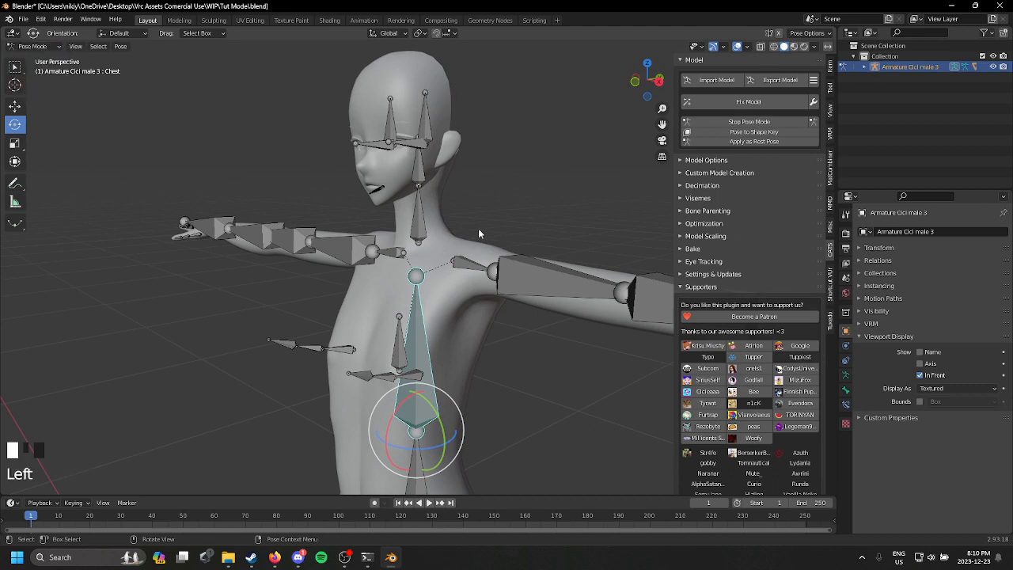
{"action": "left_click", "coordinate": [406, 235]}
{"action": "left_click_drag", "start_coordinate": [406, 235], "coordinate": [407, 156]}
{"action": "key", "text": "ctrl+z"}
Step: Switch the merged armature from Pose Mode to Edit Mode, keeping the Neck bone selected
{"action": "middle_click_drag", "start_coordinate": [406, 158], "coordinate": [402, 227]}
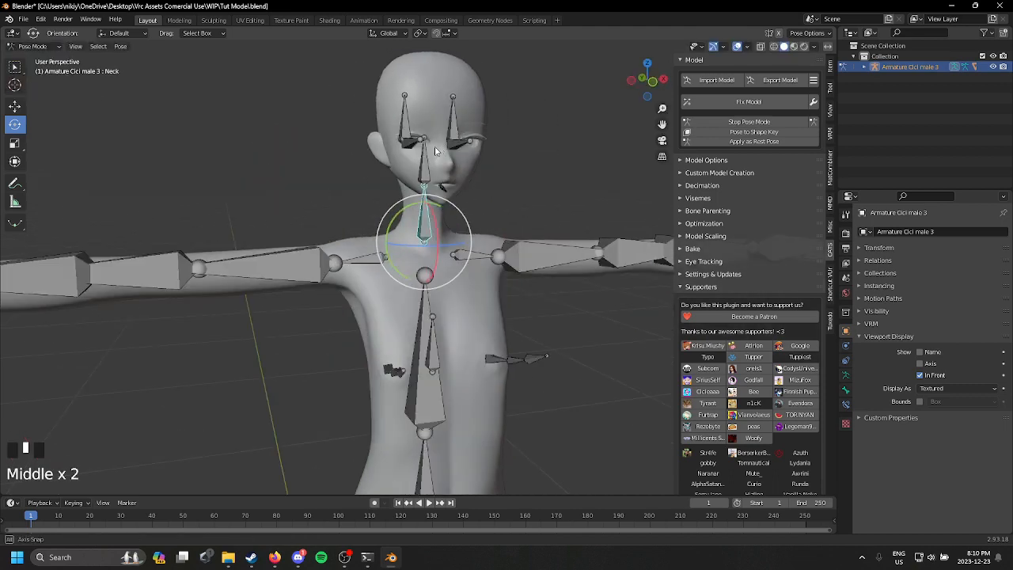
{"action": "scroll", "coordinate": [434, 150], "scroll_direction": "up", "scroll_amount": 3}
{"action": "scroll", "coordinate": [435, 151], "scroll_direction": "up", "scroll_amount": 1}
{"action": "middle_click_drag", "start_coordinate": [435, 151], "coordinate": [186, 140]}
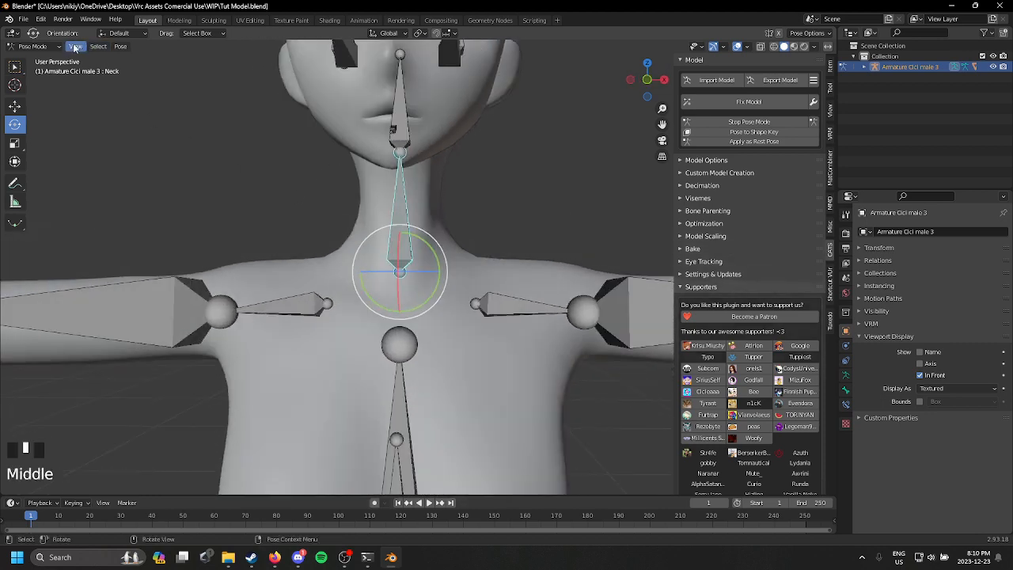
{"action": "left_click", "coordinate": [32, 45]}
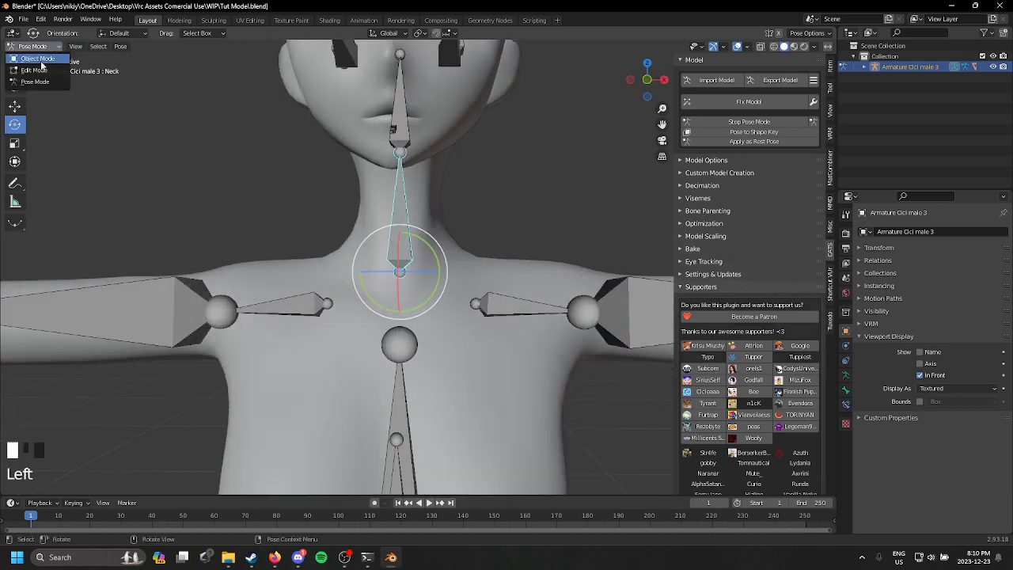
{"action": "left_click", "coordinate": [35, 71]}
{"action": "scroll", "coordinate": [413, 200], "scroll_direction": "up", "scroll_amount": 1}
{"action": "scroll", "coordinate": [413, 200], "scroll_direction": "down", "scroll_amount": 2}
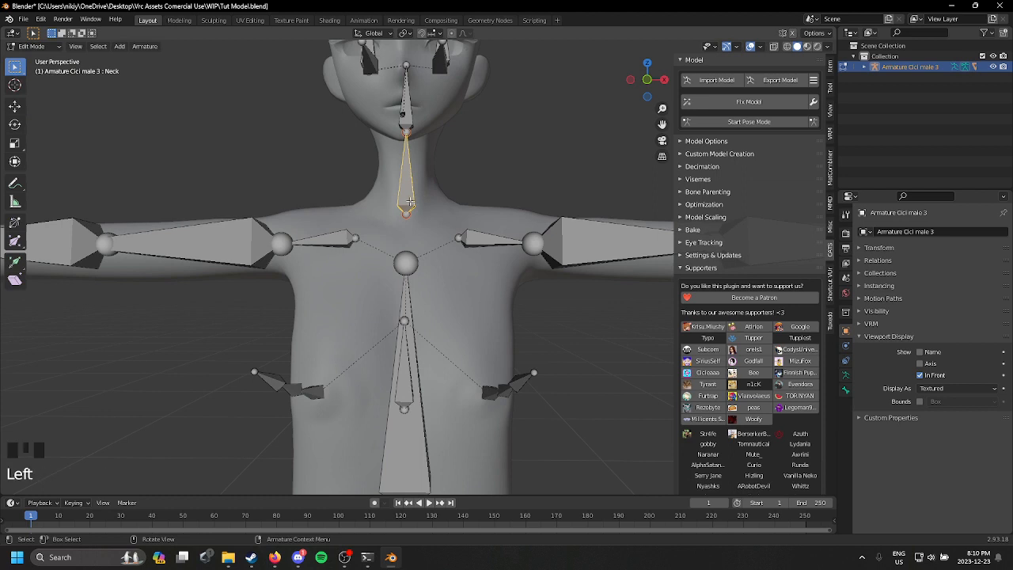
Step: Set the Neck bone's parent to Chest in its bone relations
{"action": "left_click", "coordinate": [846, 391]}
{"action": "left_click", "coordinate": [846, 336]}
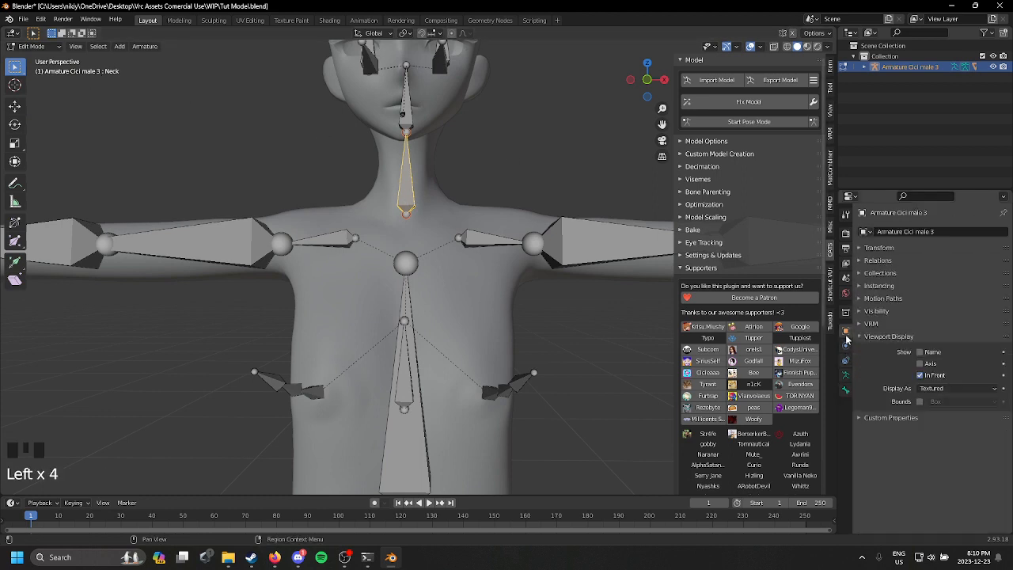
{"action": "left_click", "coordinate": [846, 384]}
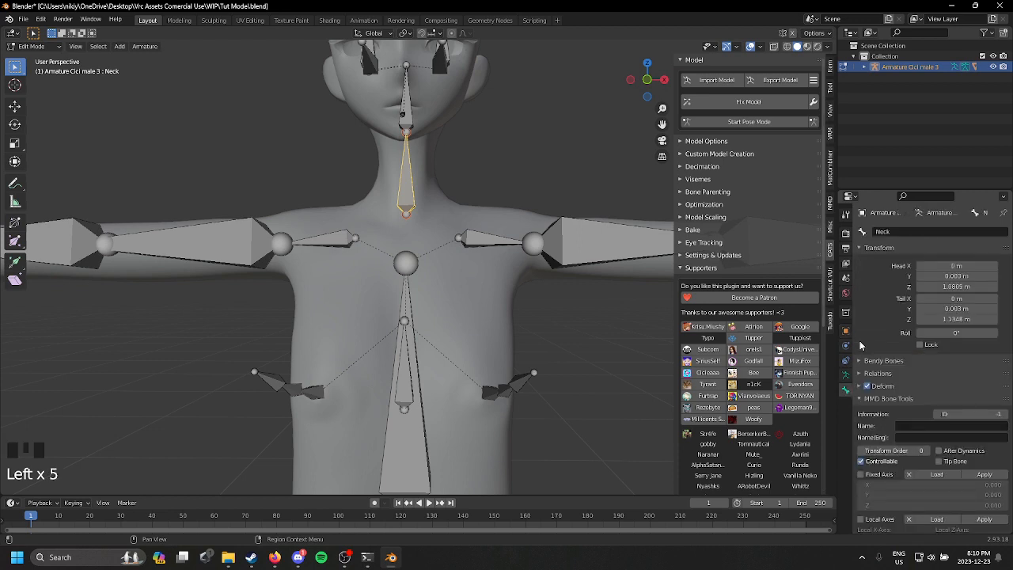
{"action": "left_click", "coordinate": [879, 248]}
{"action": "left_click", "coordinate": [877, 273]}
{"action": "left_click", "coordinate": [940, 313]}
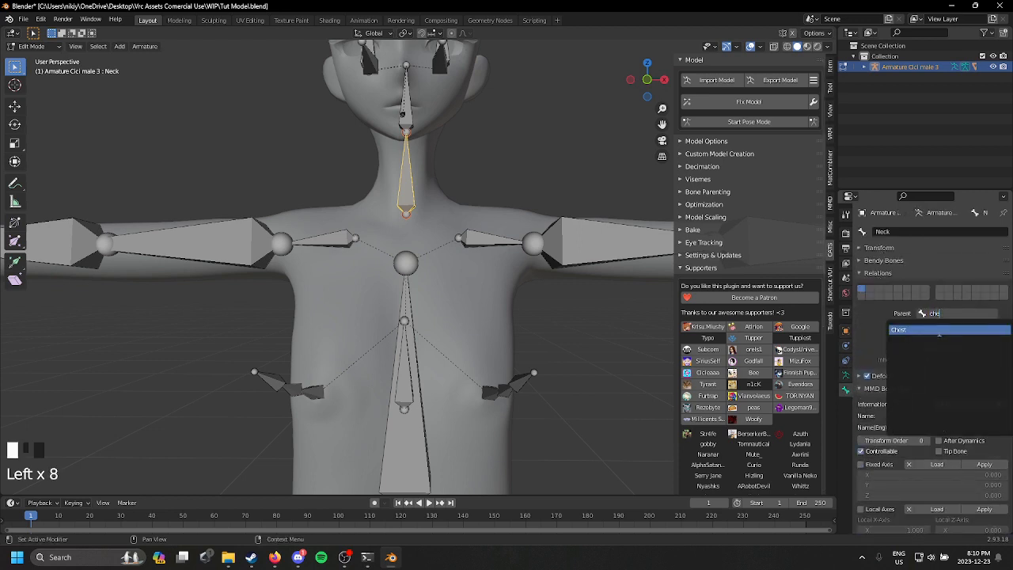
{"action": "left_click", "coordinate": [940, 330]}
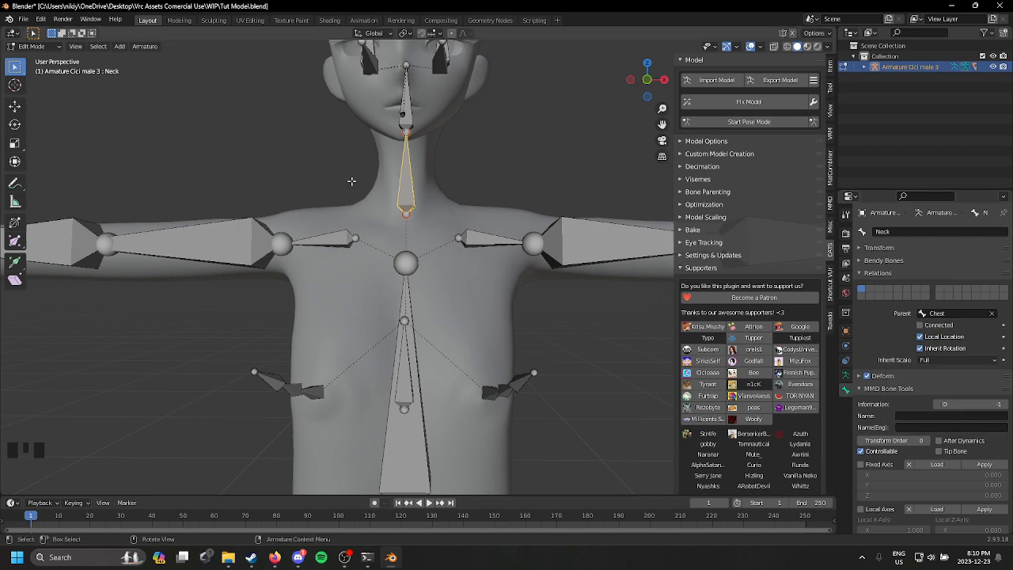
Step: Start Pose Mode and expand the armature's pose hierarchy to the Hips bone's children, keeping Neck selected
{"action": "mouse_move", "coordinate": [351, 181]}
{"action": "middle_mouse_down"}
{"action": "mouse_move", "coordinate": [443, 175]}
{"action": "mouse_move", "coordinate": [360, 181]}
{"action": "middle_mouse_up"}
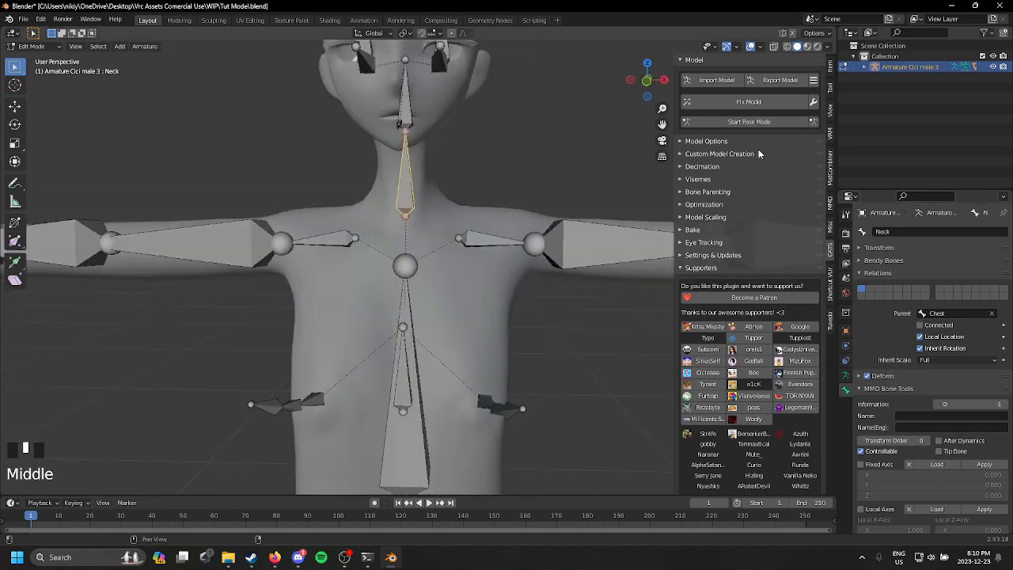
{"action": "left_click", "coordinate": [749, 122]}
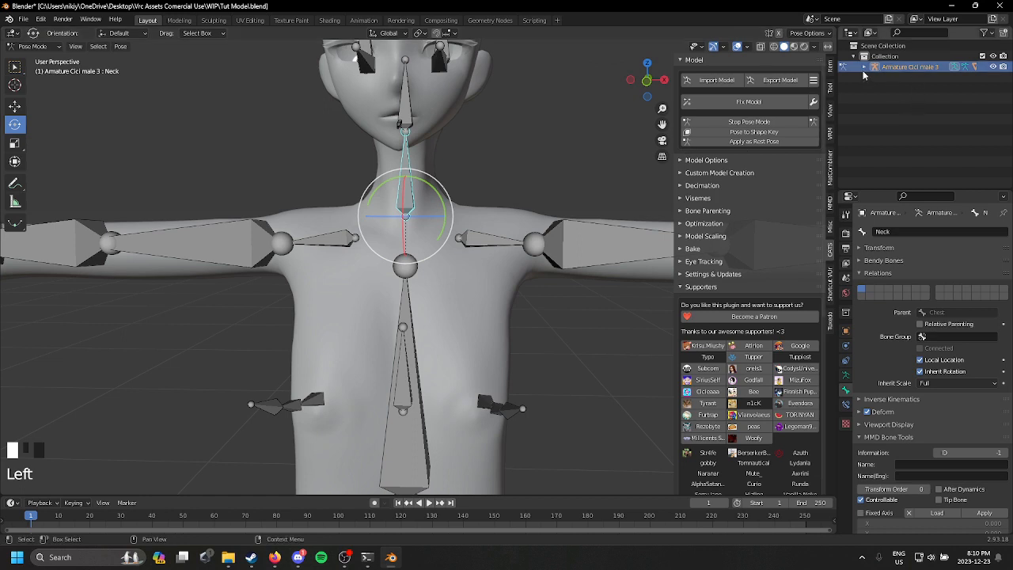
{"action": "left_click", "coordinate": [864, 68]}
{"action": "left_click", "coordinate": [874, 77]}
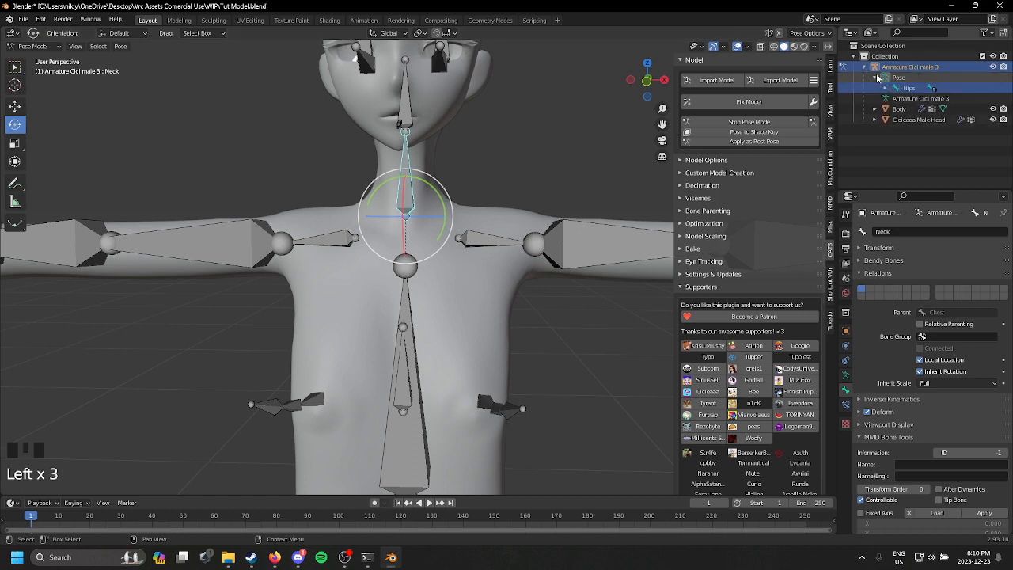
{"action": "left_click", "coordinate": [885, 88]}
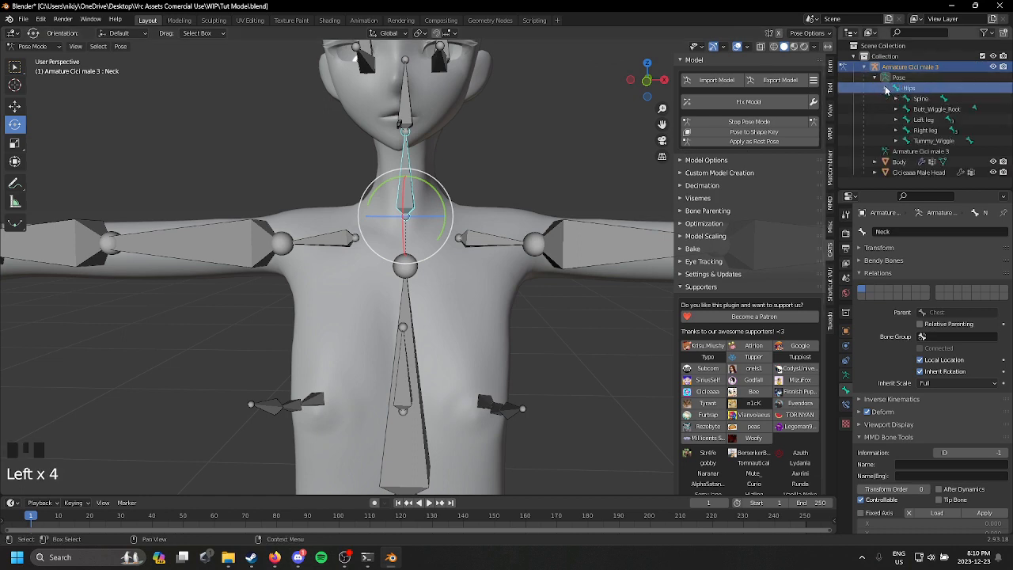
{"action": "left_click", "coordinate": [459, 230]}
{"action": "left_click", "coordinate": [407, 186]}
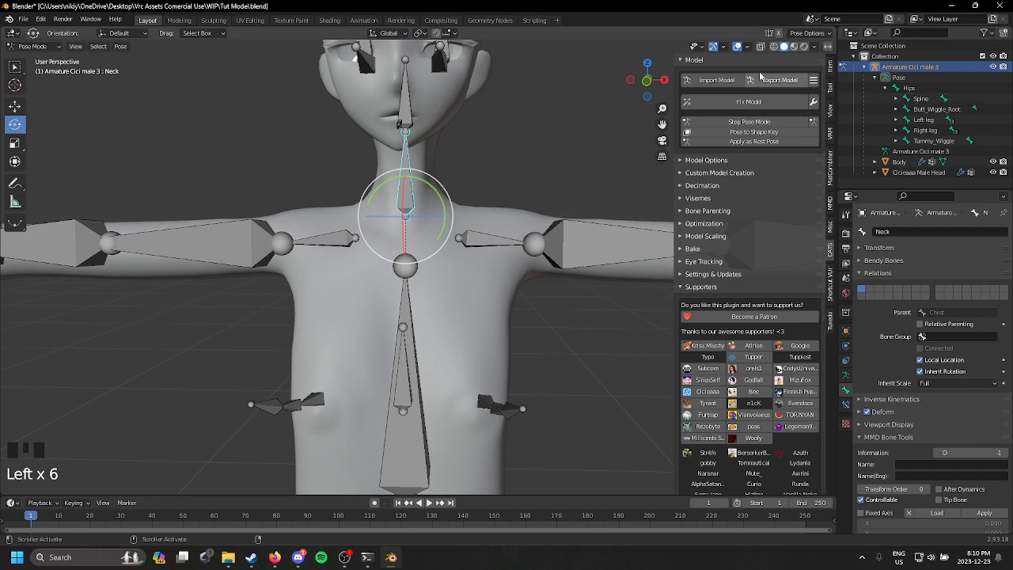
Step: Test-rotate the Head and Neck bones in Pose Mode, undoing each rotation
{"action": "scroll", "coordinate": [310, 140], "scroll_direction": "down", "scroll_amount": 5}
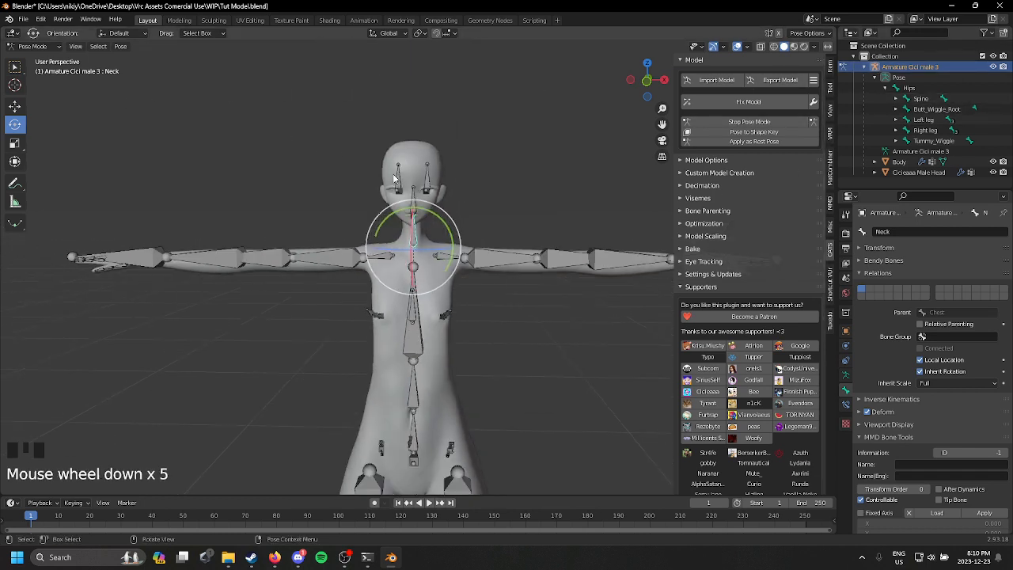
{"action": "left_click", "coordinate": [414, 197]}
{"action": "left_click_drag", "start_coordinate": [415, 197], "coordinate": [442, 260]}
{"action": "key", "text": "ctrl+z"}
{"action": "left_click", "coordinate": [417, 240]}
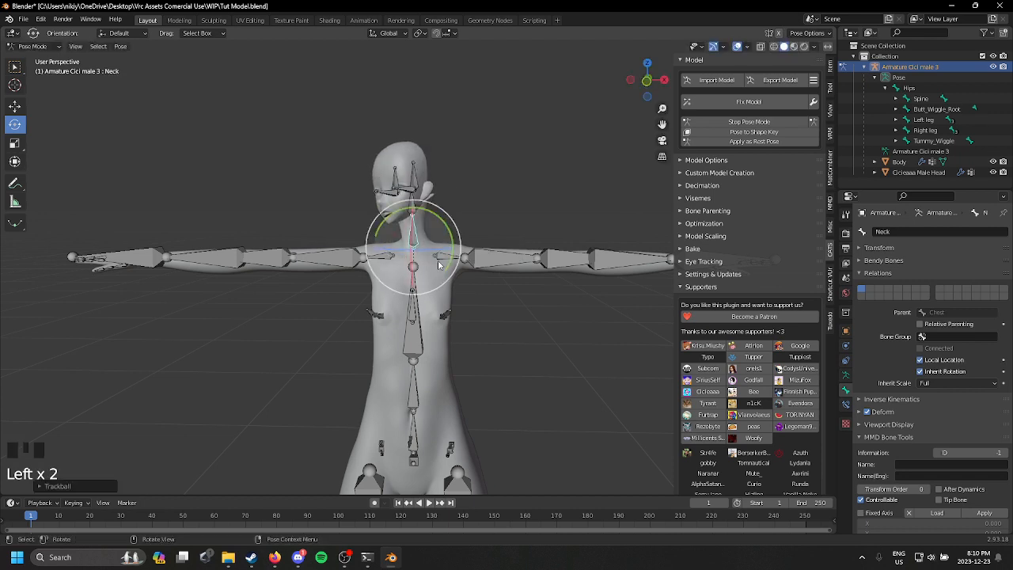
{"action": "key", "text": "ctrl+z"}
Step: Test-rotate the Breast Root and Chest bones, undoing each rotation
{"action": "left_click", "coordinate": [412, 312]}
{"action": "left_click_drag", "start_coordinate": [432, 318], "coordinate": [438, 288]}
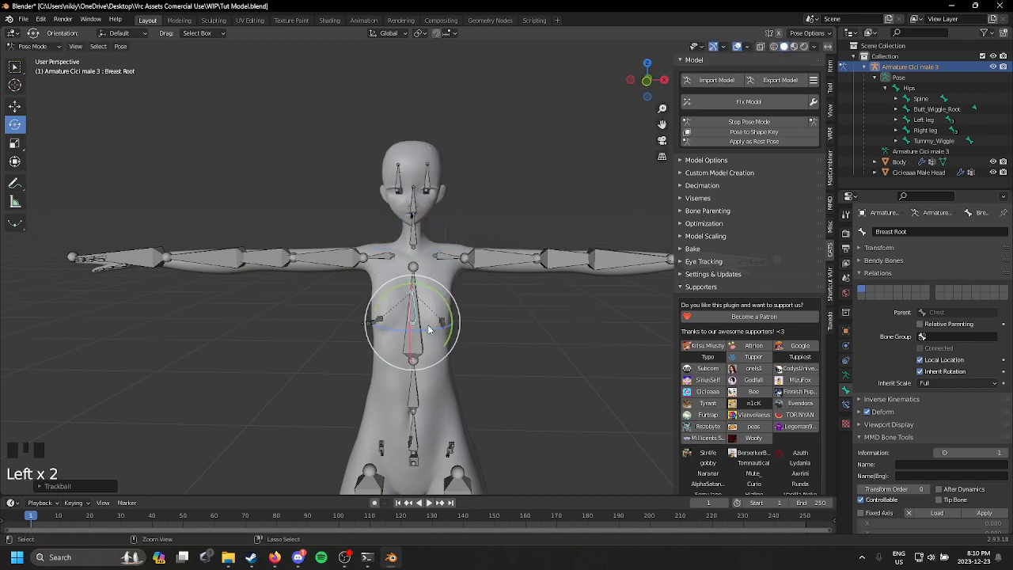
{"action": "key", "text": "ctrl+z"}
{"action": "left_click", "coordinate": [414, 330]}
{"action": "left_click_drag", "start_coordinate": [430, 334], "coordinate": [461, 314]}
{"action": "key", "text": "ctrl+z"}
Step: Test-rotate the Left arm bone to check the shoulder deformation, and undo the rotation
{"action": "left_click", "coordinate": [479, 258]}
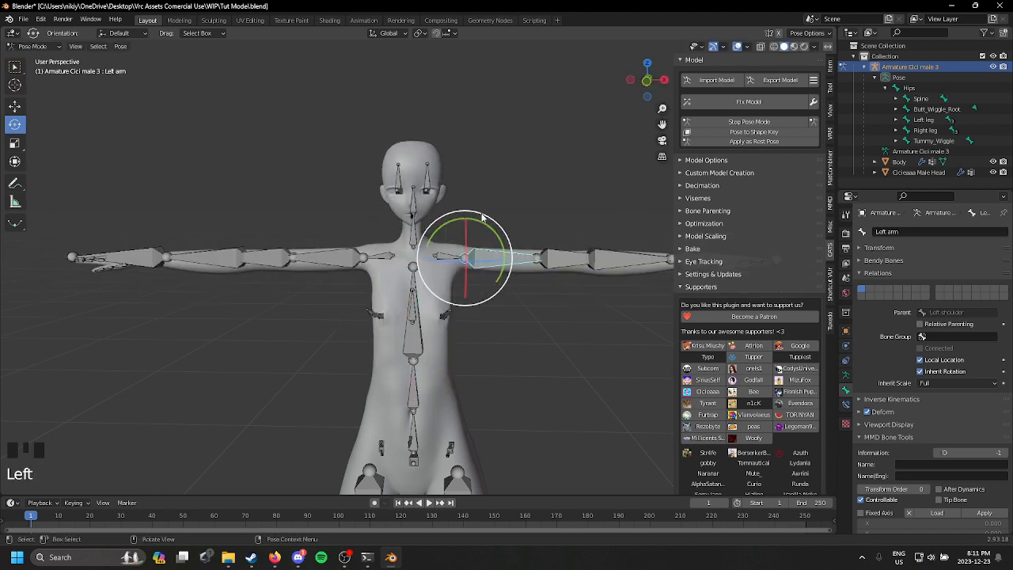
{"action": "left_click_drag", "start_coordinate": [484, 223], "coordinate": [523, 293]}
{"action": "middle_click_drag", "start_coordinate": [525, 293], "coordinate": [441, 285]}
{"action": "key", "text": "ctrl+z"}
Step: Test-rotate the Head bone and undo the rotation
{"action": "scroll", "coordinate": [448, 245], "scroll_direction": "up", "scroll_amount": 5}
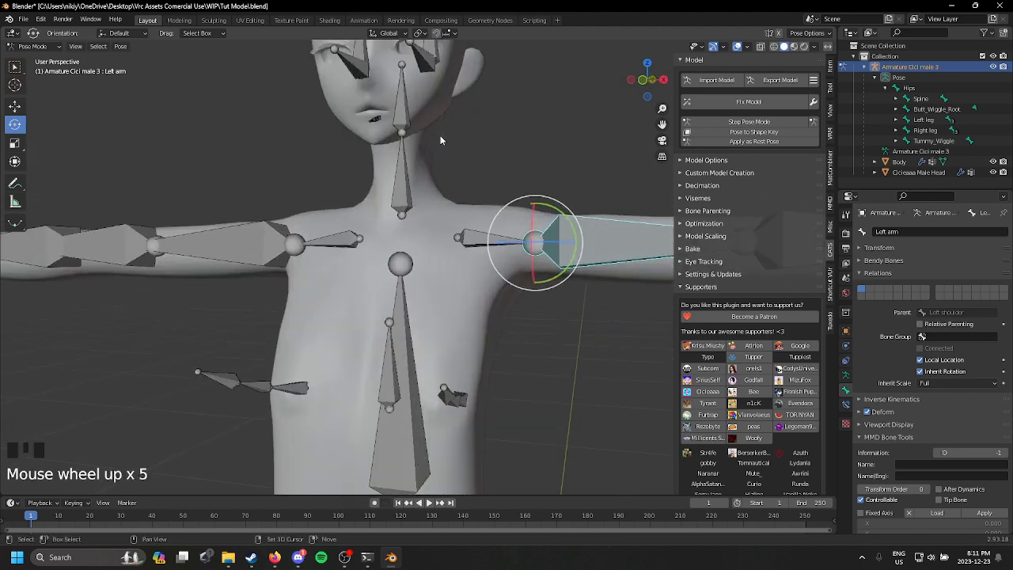
{"action": "scroll", "coordinate": [381, 234], "scroll_direction": "up", "scroll_amount": 1}
{"action": "left_click", "coordinate": [396, 245]}
{"action": "left_click_drag", "start_coordinate": [396, 245], "coordinate": [521, 208]}
{"action": "key", "text": "ctrl+z"}
Step: Stop Pose Mode to return the armature to Object Mode
{"action": "middle_click_drag", "start_coordinate": [521, 208], "coordinate": [432, 209]}
{"action": "left_click", "coordinate": [772, 122]}
{"action": "scroll", "coordinate": [423, 241], "scroll_direction": "down", "scroll_amount": 3}
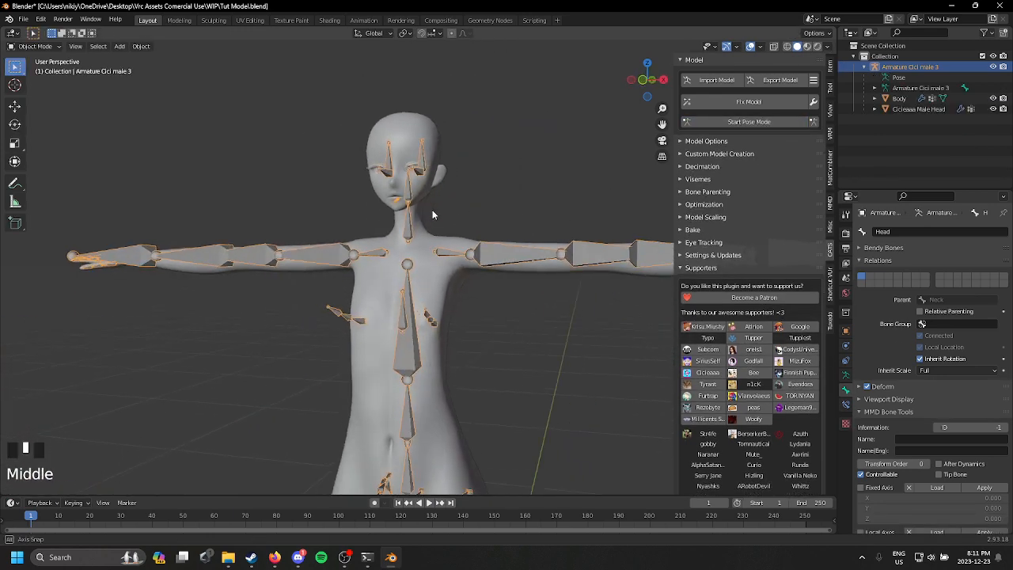
{"action": "scroll", "coordinate": [454, 211], "scroll_direction": "up", "scroll_amount": 2}
{"action": "middle_click_drag", "start_coordinate": [462, 297], "coordinate": [494, 261]}
{"action": "scroll", "coordinate": [494, 261], "scroll_direction": "up", "scroll_amount": 1}
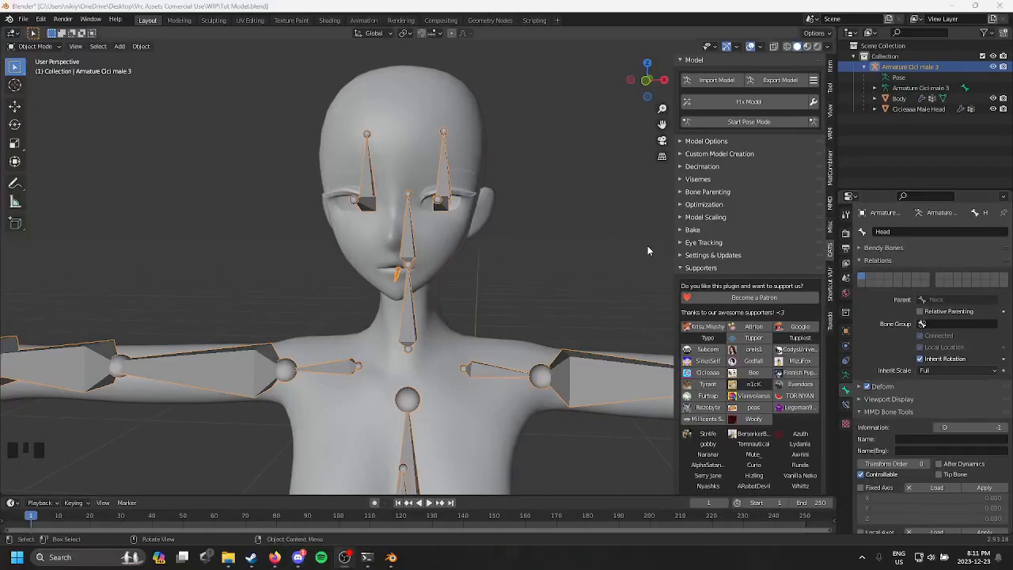
Step: Start Pose Mode and tilt the Head bone to expose the seam between the head and neck meshes
{"action": "left_click", "coordinate": [748, 121]}
{"action": "middle_click_drag", "start_coordinate": [474, 213], "coordinate": [237, 281]}
{"action": "left_click", "coordinate": [382, 211]}
{"action": "scroll", "coordinate": [599, 279], "scroll_direction": "up", "scroll_amount": 2}
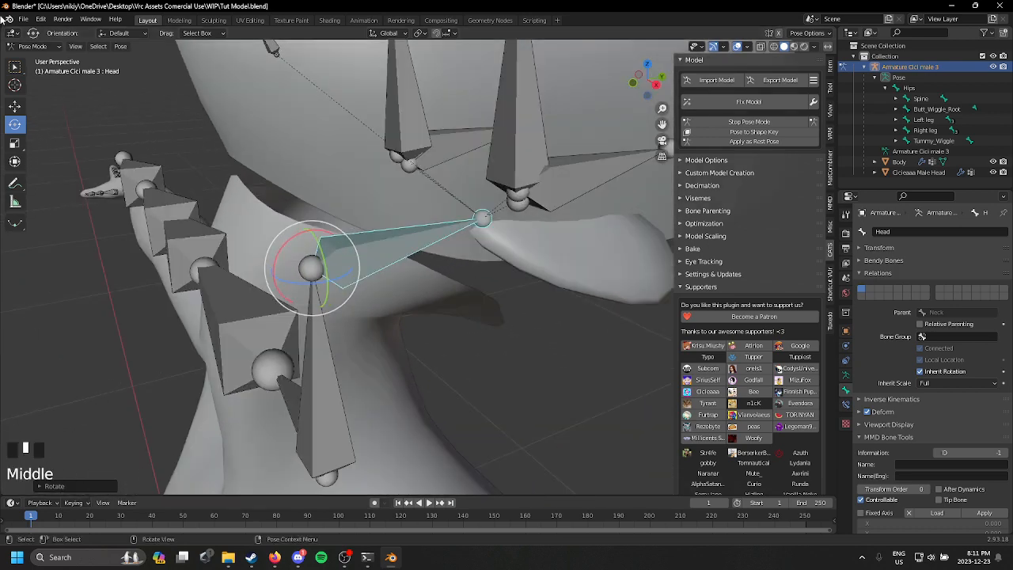
Step: Switch to Object Mode, select the Cicieaaa Male Head mesh and enter Weight Paint mode
{"action": "left_click", "coordinate": [29, 47]}
{"action": "left_click", "coordinate": [36, 36]}
{"action": "middle_click_drag", "start_coordinate": [348, 172], "coordinate": [159, 110], "text": "shift"}
{"action": "left_click", "coordinate": [36, 46]}
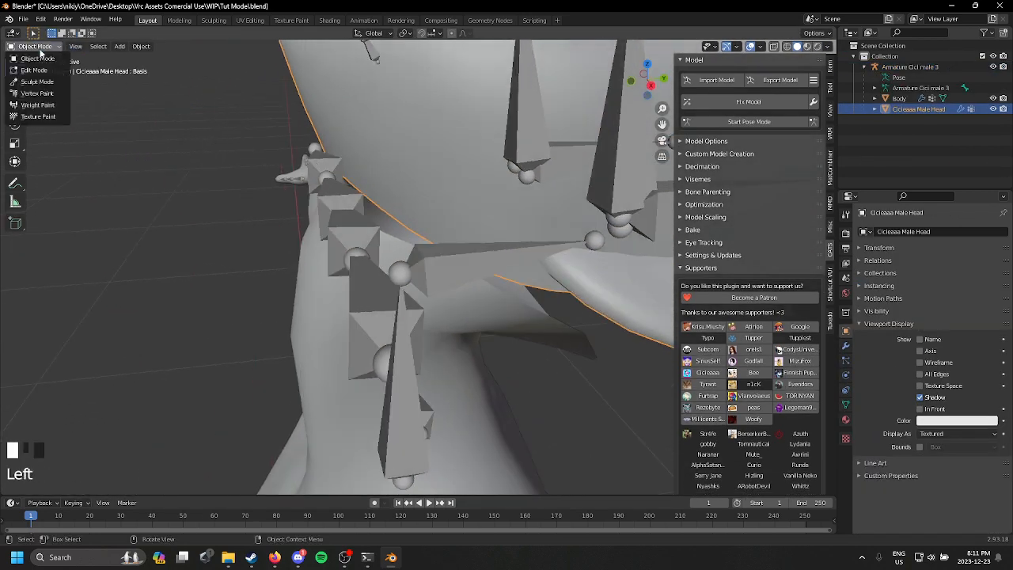
{"action": "left_click", "coordinate": [38, 105]}
{"action": "scroll", "coordinate": [229, 167], "scroll_direction": "down", "scroll_amount": 2}
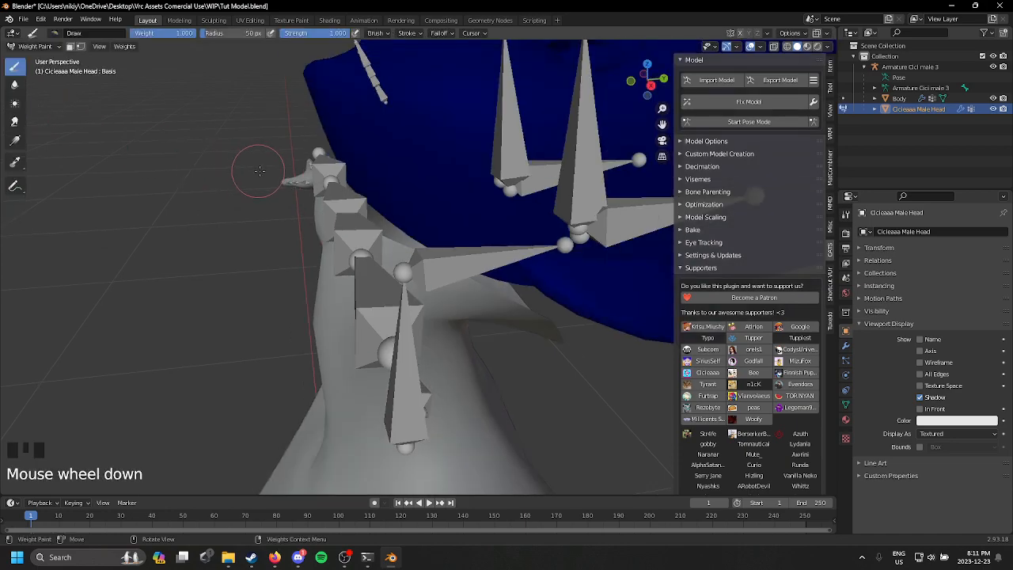
Step: Display the model in wireframe and examine the gap between the head and the neck from behind
{"action": "middle_click_drag", "start_coordinate": [256, 169], "coordinate": [357, 159]}
{"action": "scroll", "coordinate": [356, 158], "scroll_direction": "up", "scroll_amount": 3}
{"action": "key", "text": "z"}
{"action": "left_click", "coordinate": [458, 237]}
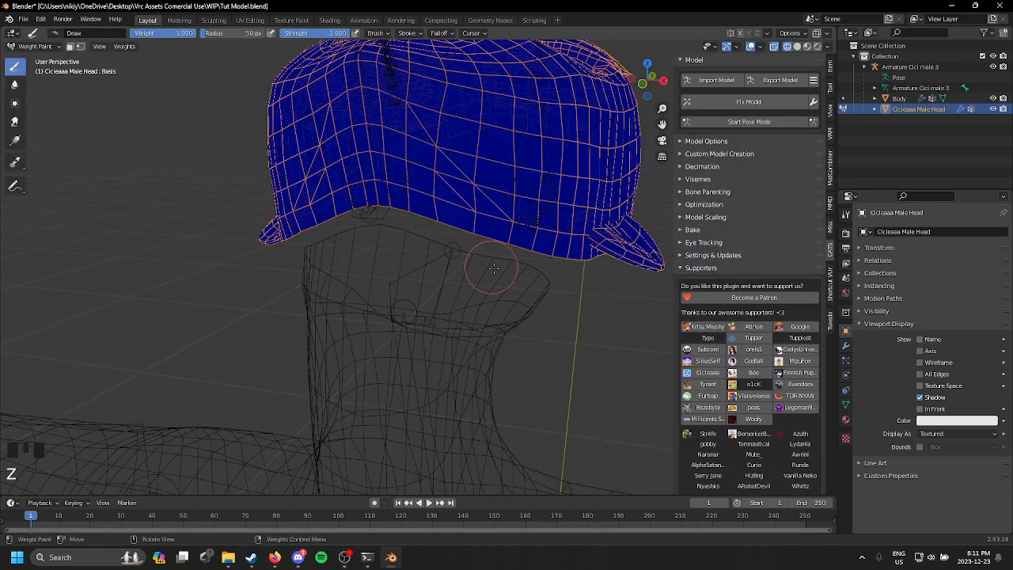
{"action": "middle_click_drag", "start_coordinate": [494, 269], "coordinate": [572, 289]}
{"action": "middle_click_drag", "start_coordinate": [573, 290], "coordinate": [541, 289], "text": "shift"}
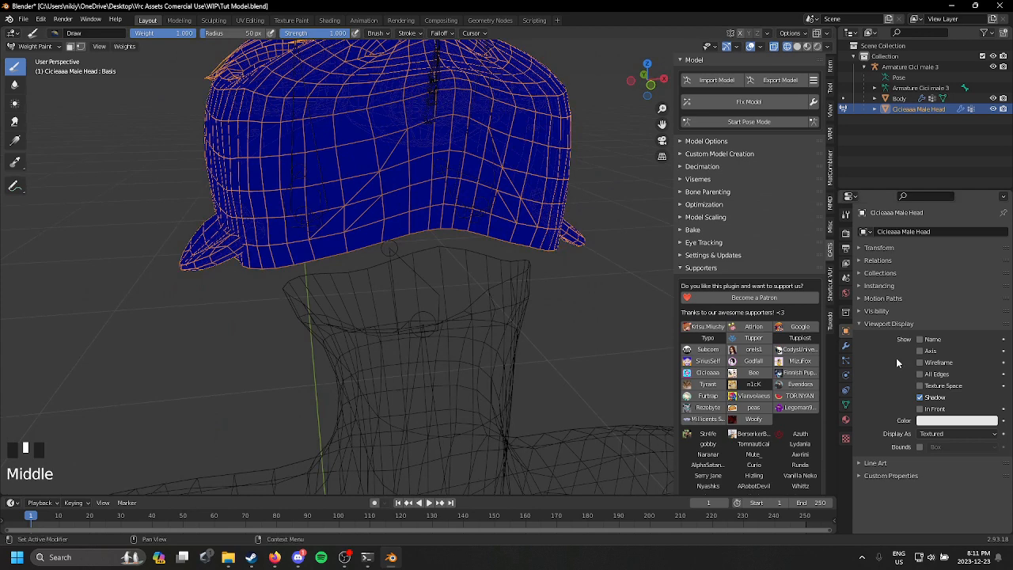
Step: Search the head mesh's shape keys for "nec" in its mesh data properties and clear the filter
{"action": "left_click", "coordinate": [845, 404]}
{"action": "left_click", "coordinate": [922, 410]}
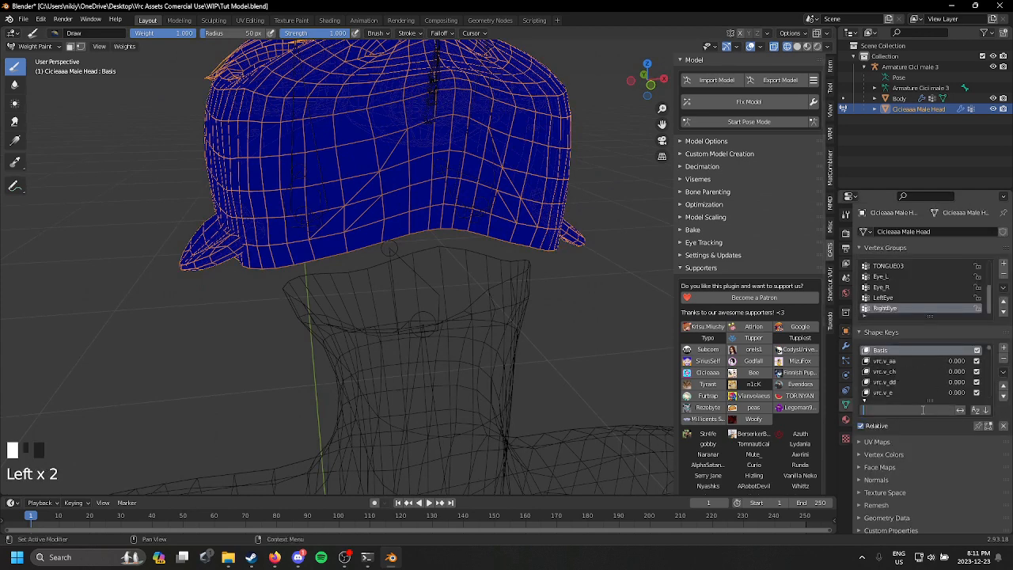
{"action": "type", "text": "nec"}
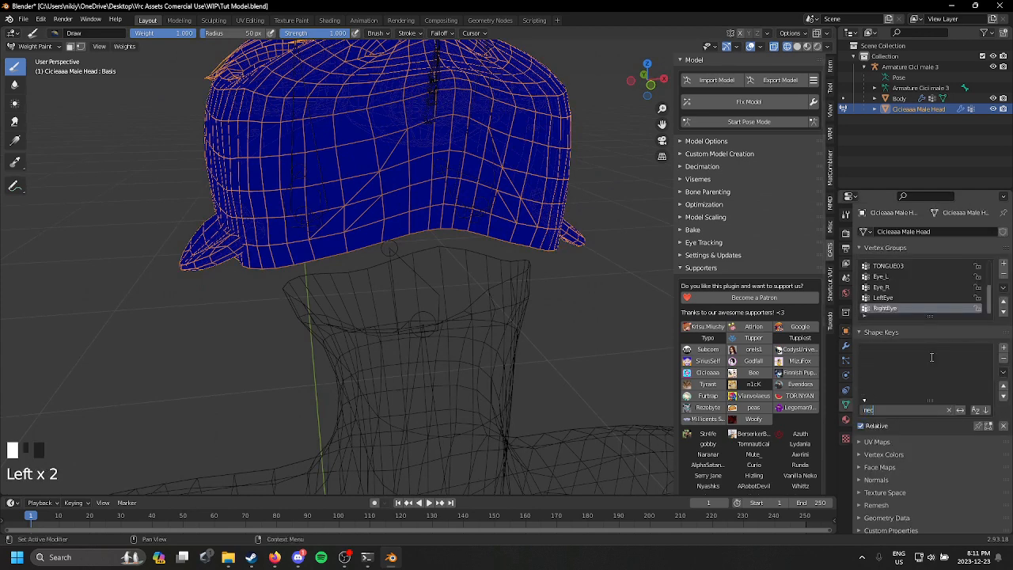
{"action": "key", "text": "BackSpace"}
{"action": "key", "text": "BackSpace"}
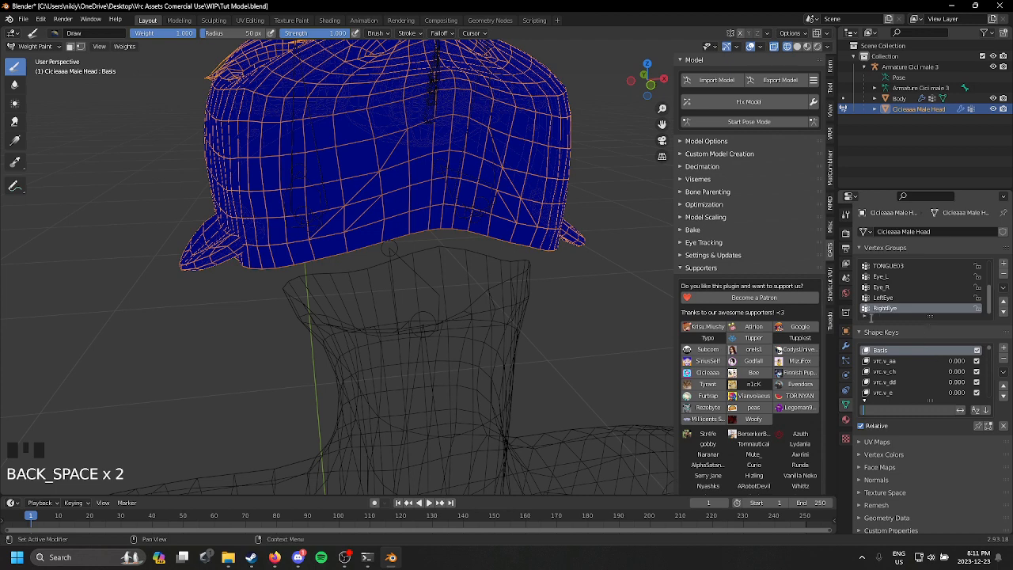
Step: Reveal the vertex group filter, search the head mesh's vertex groups for "nec" and clear the filter
{"action": "double_click", "coordinate": [866, 325]}
{"action": "left_click", "coordinate": [866, 325]}
{"action": "left_click", "coordinate": [891, 325]}
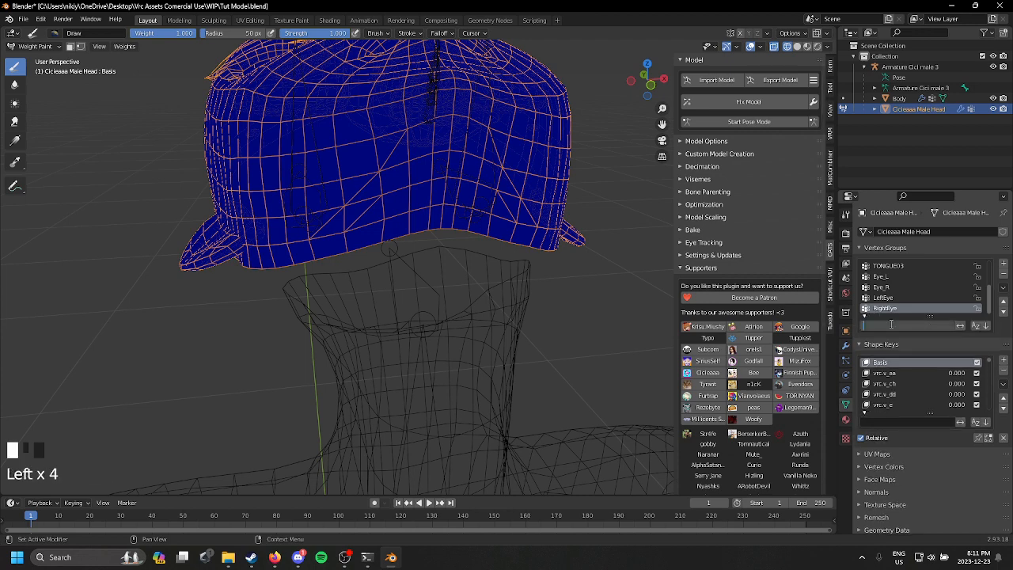
{"action": "type", "text": "nec"}
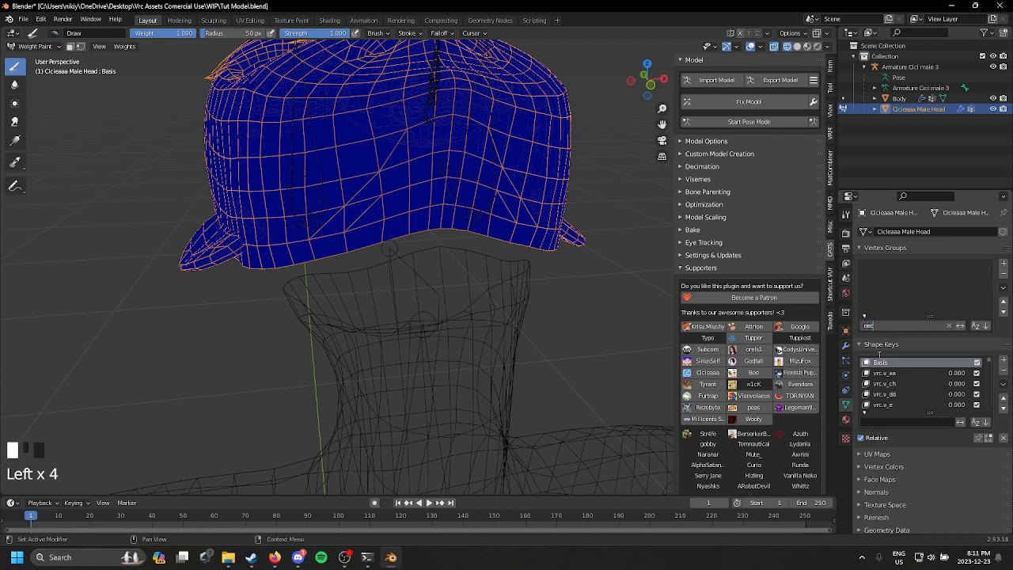
{"action": "key", "text": "BackSpace"}
{"action": "key", "text": "BackSpace"}
Step: Search the head mesh's vertex groups for "ne", clear the filter and add a new vertex group named Neck
{"action": "key", "text": "BackSpace"}
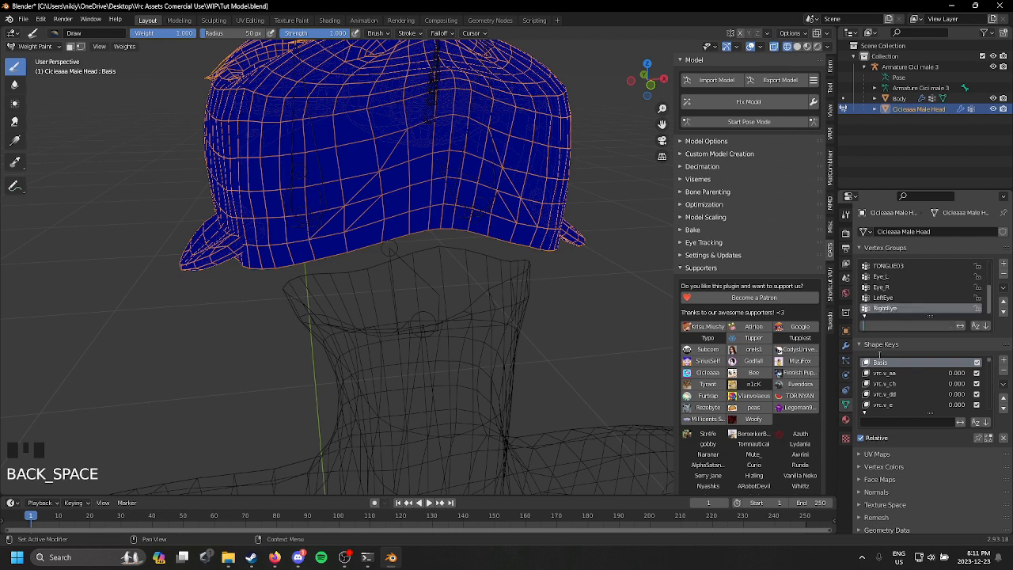
{"action": "type", "text": "ne"}
{"action": "key", "text": "BackSpace"}
{"action": "key", "text": "BackSpace"}
{"action": "scroll", "coordinate": [947, 294], "scroll_direction": "down", "scroll_amount": 1}
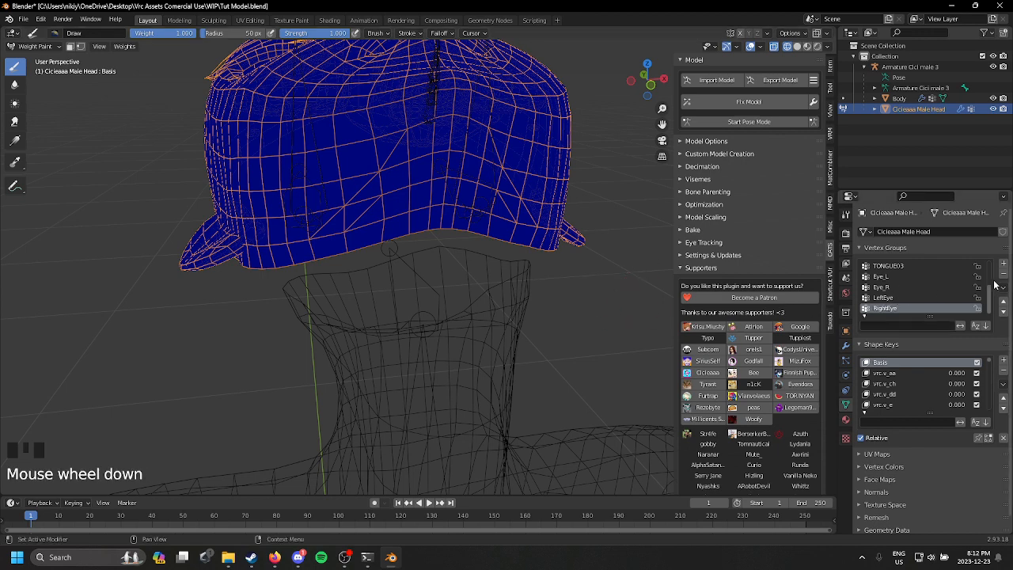
{"action": "scroll", "coordinate": [947, 293], "scroll_direction": "up", "scroll_amount": 4}
{"action": "scroll", "coordinate": [947, 298], "scroll_direction": "up", "scroll_amount": 5}
{"action": "scroll", "coordinate": [947, 297], "scroll_direction": "down", "scroll_amount": 1}
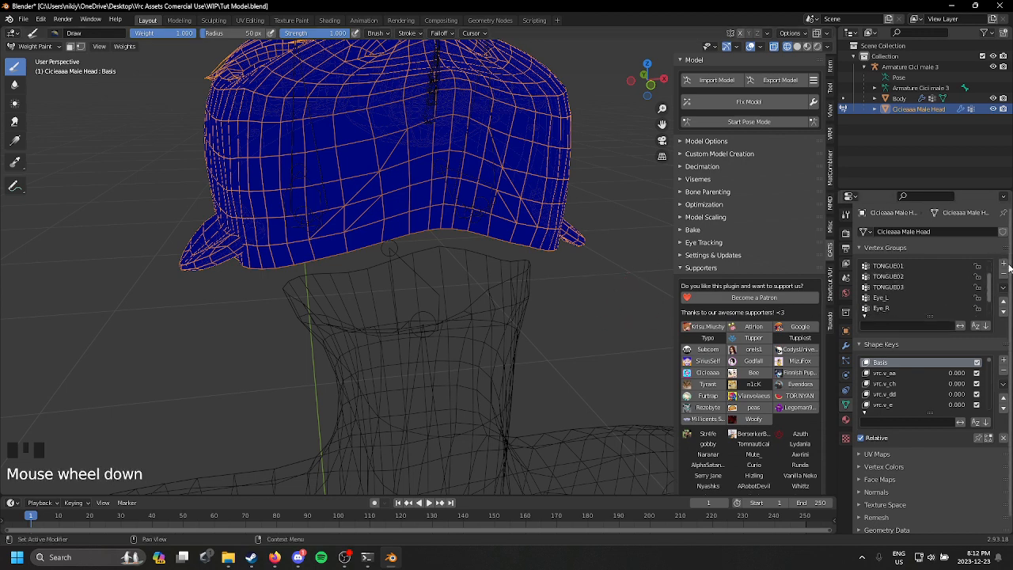
{"action": "left_click", "coordinate": [1003, 265]}
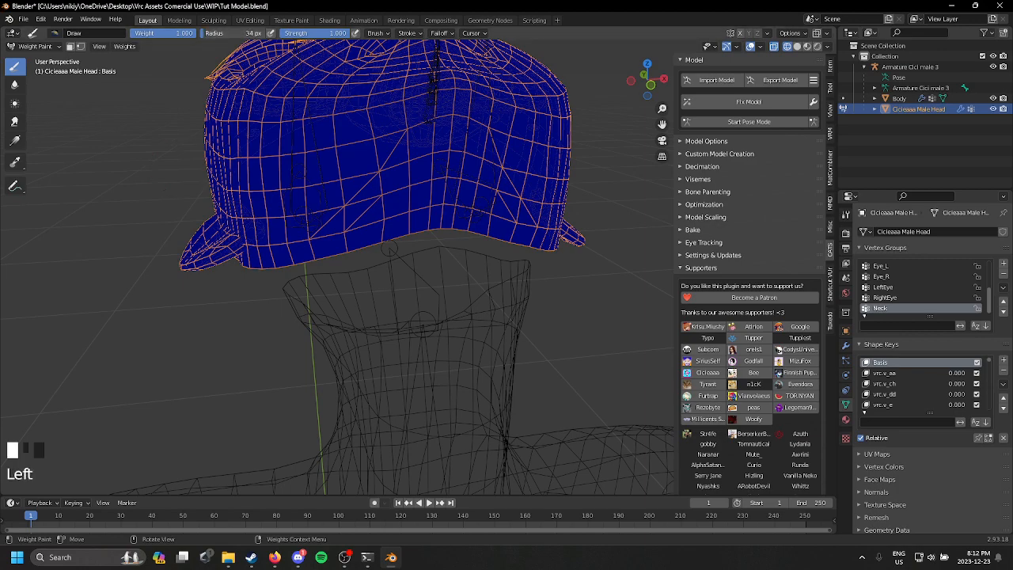
Step: Paint full weight for the Neck group along one half of the head mesh's rear lower edge, using a 26 px brush
{"action": "middle_click_drag", "start_coordinate": [545, 275], "coordinate": [420, 256]}
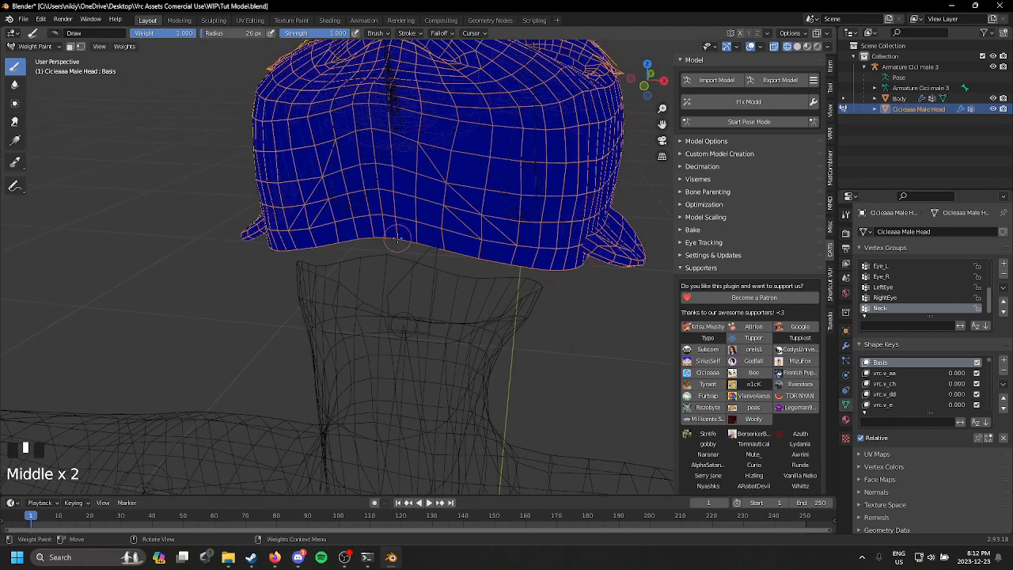
{"action": "left_click_drag", "start_coordinate": [397, 241], "coordinate": [501, 263]}
{"action": "left_click", "coordinate": [542, 270]}
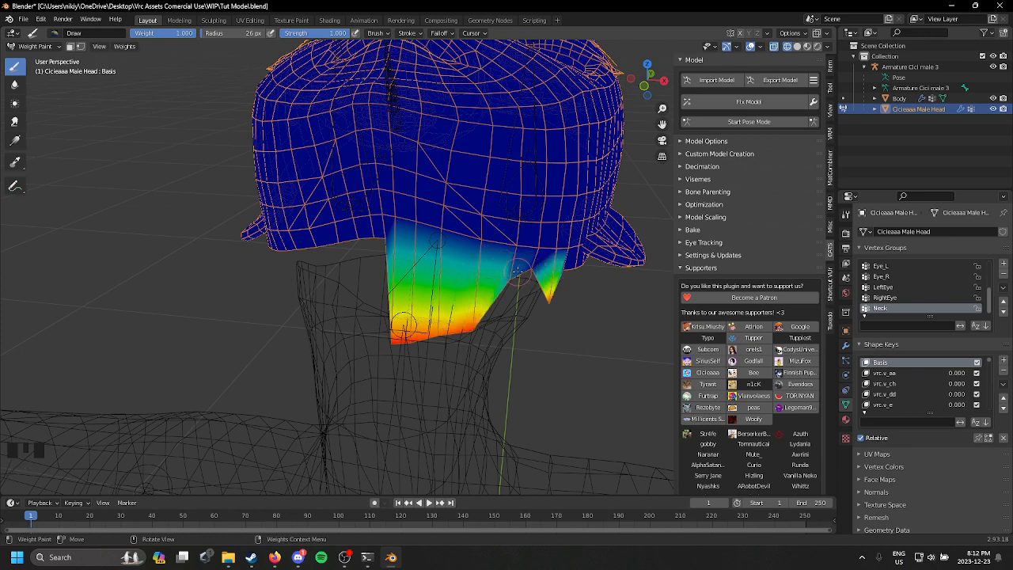
{"action": "left_click", "coordinate": [531, 265]}
{"action": "left_click", "coordinate": [530, 265]}
{"action": "left_click", "coordinate": [528, 265]}
{"action": "left_click", "coordinate": [523, 265]}
{"action": "left_click", "coordinate": [514, 277]}
{"action": "left_click", "coordinate": [505, 286]}
{"action": "left_click", "coordinate": [508, 288]}
{"action": "left_click", "coordinate": [516, 292]}
{"action": "left_click", "coordinate": [525, 295]}
{"action": "left_click", "coordinate": [532, 299]}
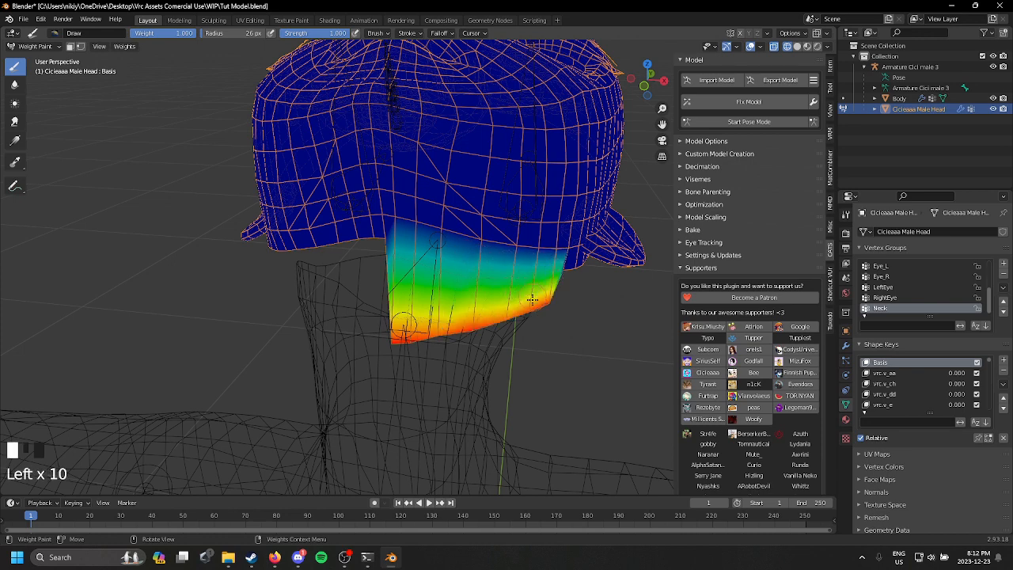
Step: Extend the full Neck weight along the other half of the head mesh's lower edge, around to the side of the neck
{"action": "middle_click_drag", "start_coordinate": [433, 271], "coordinate": [506, 281]}
{"action": "left_click_drag", "start_coordinate": [470, 248], "coordinate": [421, 250]}
{"action": "left_click", "coordinate": [449, 289]}
{"action": "left_click", "coordinate": [448, 286]}
{"action": "left_click", "coordinate": [449, 284]}
{"action": "left_click", "coordinate": [449, 281]}
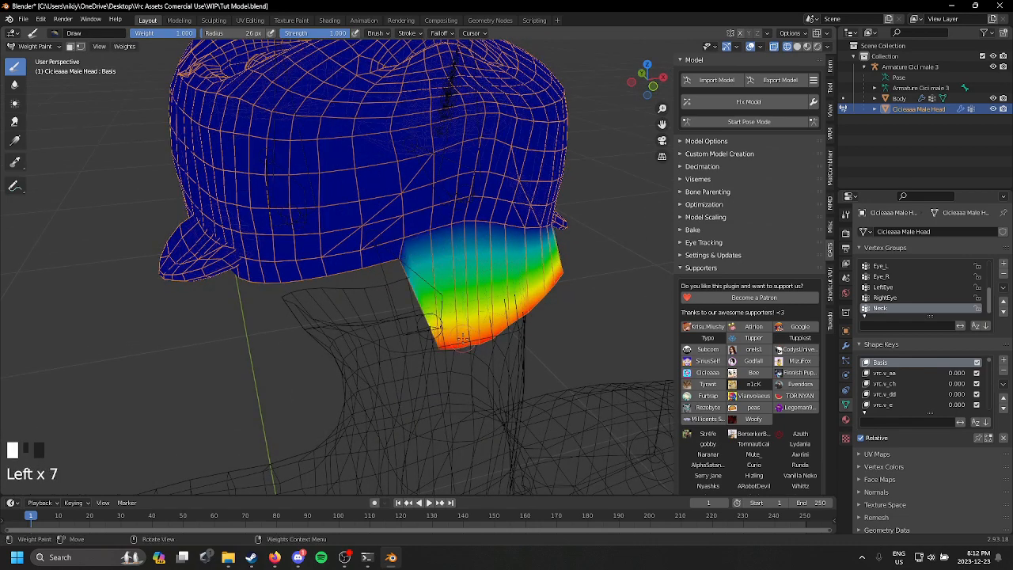
{"action": "middle_click_drag", "start_coordinate": [467, 309], "coordinate": [435, 297]}
{"action": "left_click_drag", "start_coordinate": [440, 251], "coordinate": [372, 260]}
{"action": "left_click", "coordinate": [417, 321]}
{"action": "left_click", "coordinate": [426, 321]}
{"action": "left_click", "coordinate": [434, 320]}
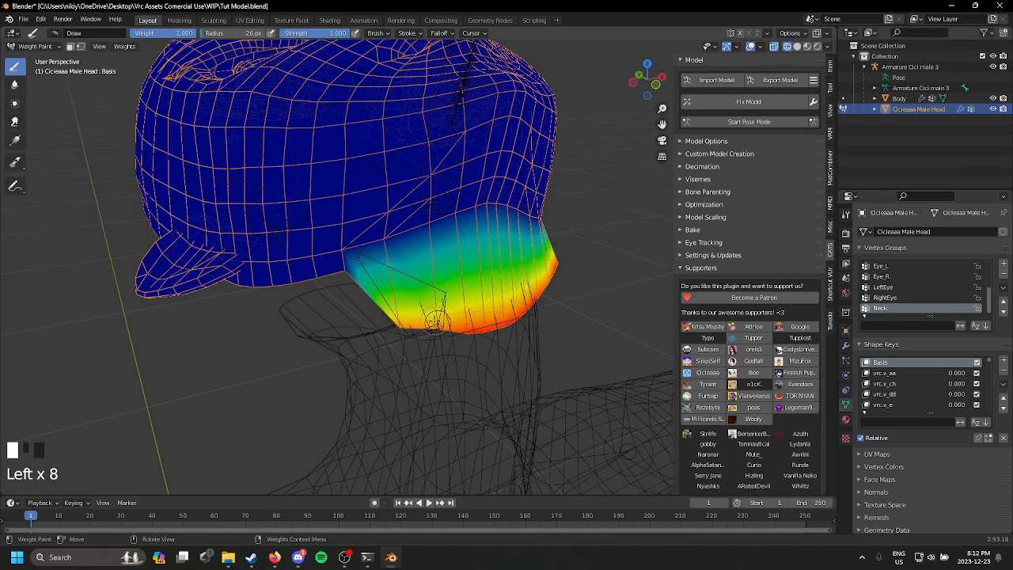
{"action": "middle_click_drag", "start_coordinate": [433, 321], "coordinate": [447, 315]}
{"action": "mouse_move", "coordinate": [396, 272]}
{"action": "left_mouse_down"}
{"action": "mouse_move", "coordinate": [348, 280]}
{"action": "mouse_move", "coordinate": [419, 309]}
{"action": "mouse_move", "coordinate": [475, 312]}
{"action": "left_mouse_up"}
Step: Soften the Neck weights at both ends of the painted band with the Blur brush, undoing unwanted strokes
{"action": "left_click", "coordinate": [15, 83]}
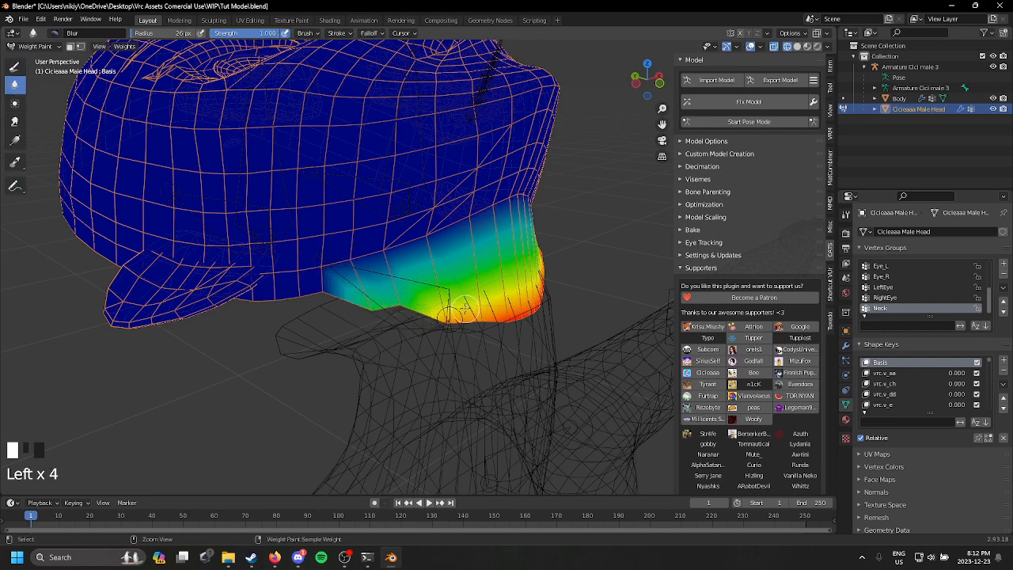
{"action": "key", "text": "ctrl+z"}
{"action": "left_click_drag", "start_coordinate": [406, 307], "coordinate": [373, 339]}
{"action": "middle_click_drag", "start_coordinate": [475, 283], "coordinate": [358, 283]}
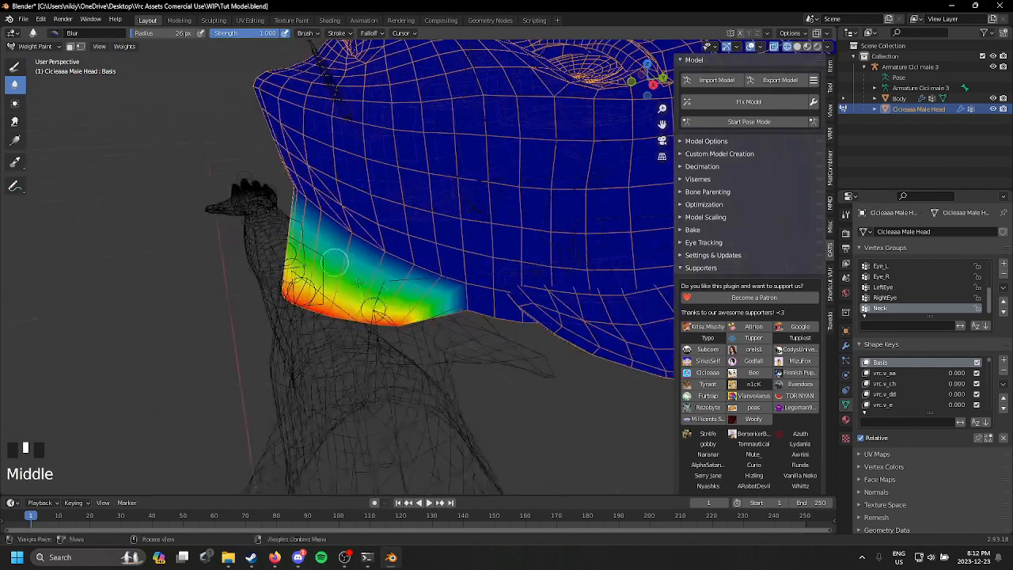
{"action": "mouse_move", "coordinate": [417, 323]}
{"action": "left_mouse_down"}
{"action": "mouse_move", "coordinate": [400, 321]}
{"action": "mouse_move", "coordinate": [397, 331]}
{"action": "left_mouse_up"}
{"action": "mouse_move", "coordinate": [473, 344]}
{"action": "middle_mouse_down"}
{"action": "mouse_move", "coordinate": [591, 345]}
{"action": "mouse_move", "coordinate": [469, 342]}
{"action": "middle_mouse_up"}
{"action": "key", "text": "ctrl+z"}
{"action": "mouse_move", "coordinate": [497, 322]}
{"action": "left_mouse_down"}
{"action": "mouse_move", "coordinate": [491, 298]}
{"action": "mouse_move", "coordinate": [490, 337]}
{"action": "left_mouse_up"}
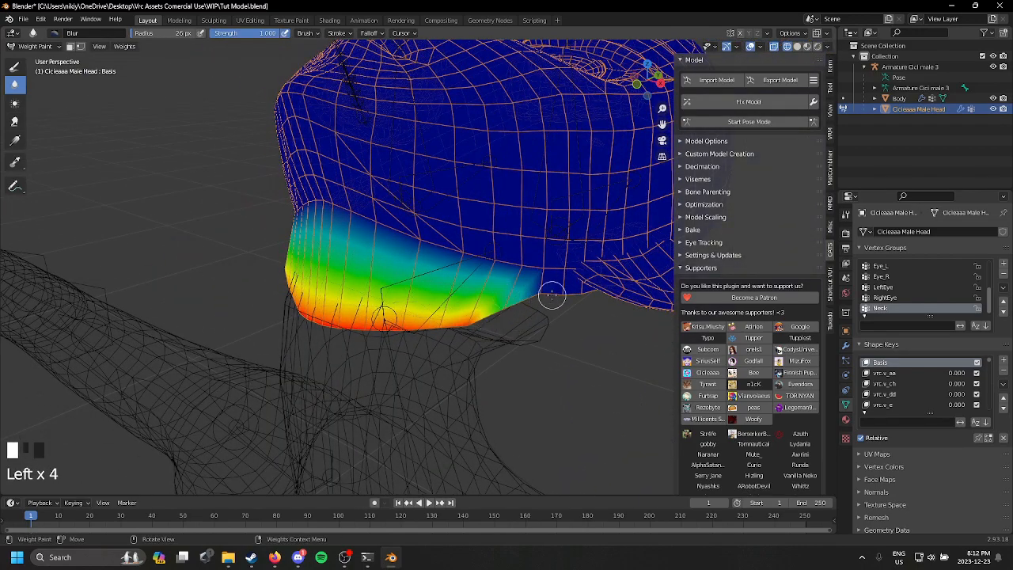
{"action": "middle_click_drag", "start_coordinate": [552, 296], "coordinate": [586, 288]}
Step: Return the head mesh to Object Mode and display the model in solid shading
{"action": "scroll", "coordinate": [525, 288], "scroll_direction": "down", "scroll_amount": 3}
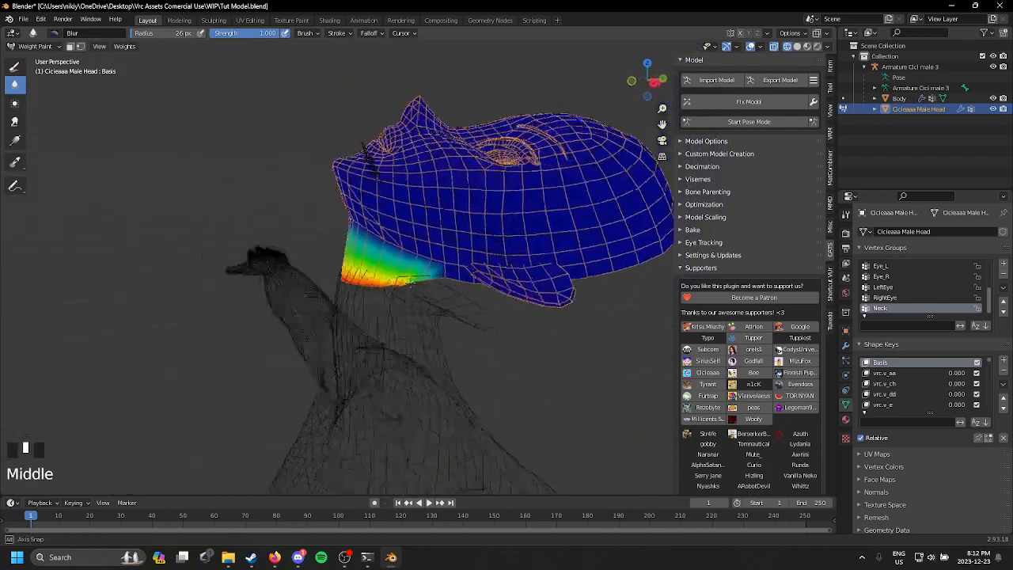
{"action": "middle_click_drag", "start_coordinate": [412, 282], "coordinate": [559, 290]}
{"action": "key", "text": "z"}
{"action": "left_click", "coordinate": [499, 295]}
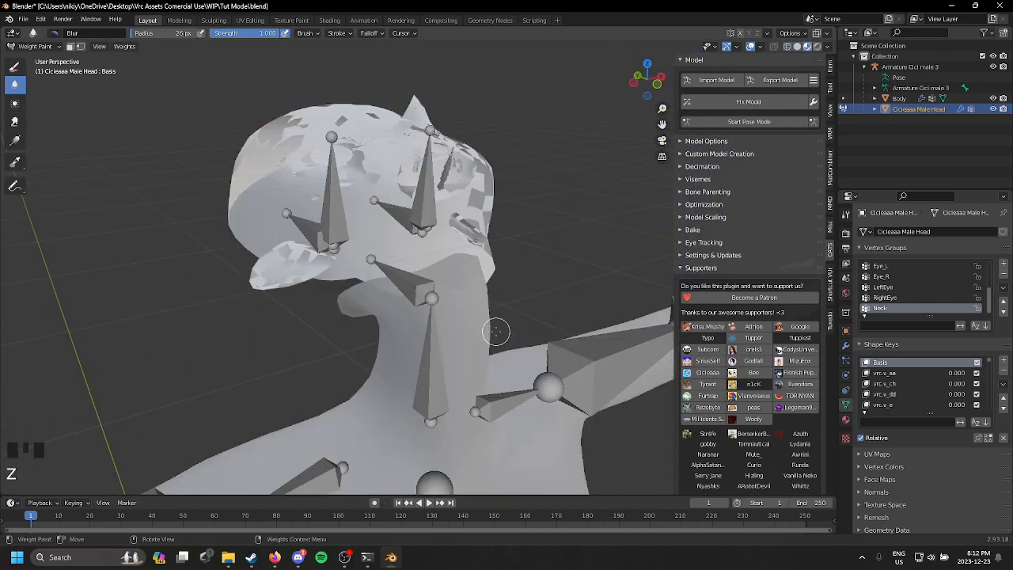
{"action": "left_click", "coordinate": [37, 47]}
{"action": "left_click", "coordinate": [36, 58]}
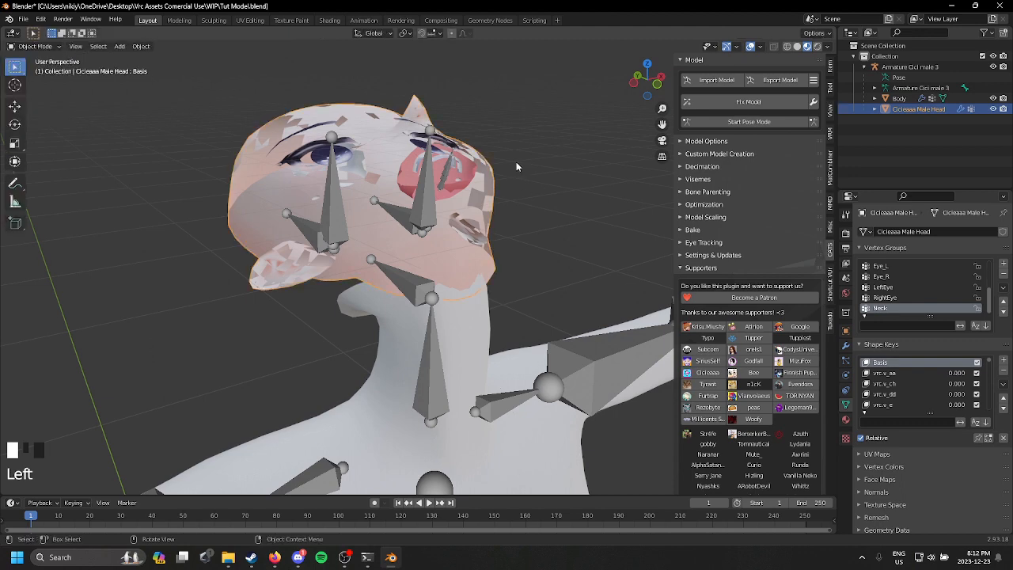
{"action": "key", "text": "z"}
{"action": "left_click", "coordinate": [627, 199]}
Step: Start pose mode, examine the head and neck bones from different angles, and stop pose mode
{"action": "middle_click_drag", "start_coordinate": [586, 207], "coordinate": [459, 288]}
{"action": "scroll", "coordinate": [376, 221], "scroll_direction": "up", "scroll_amount": 2}
{"action": "left_click", "coordinate": [749, 122]}
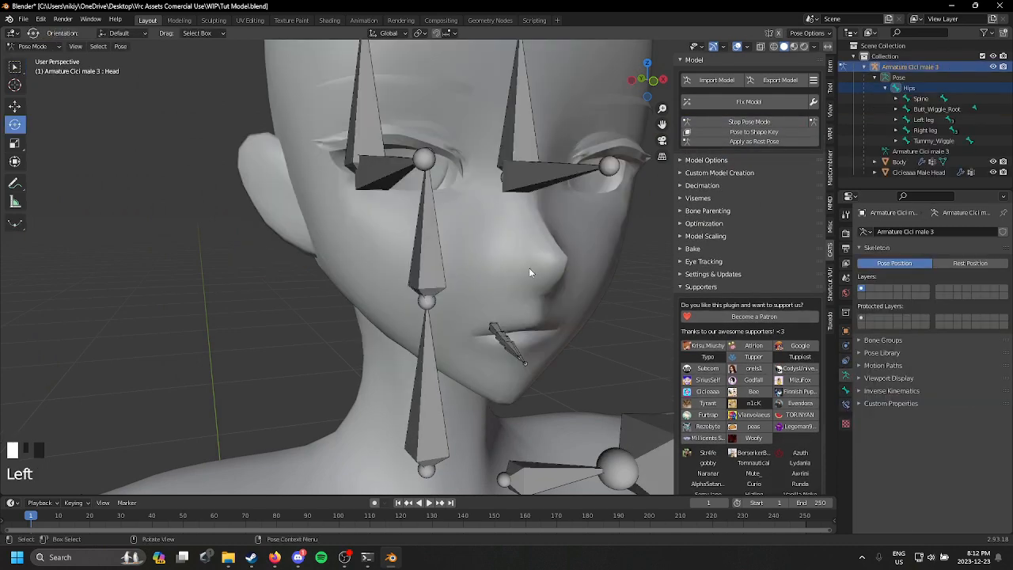
{"action": "scroll", "coordinate": [590, 294], "scroll_direction": "down", "scroll_amount": 1}
{"action": "middle_click_drag", "start_coordinate": [529, 268], "coordinate": [453, 218]}
{"action": "left_click", "coordinate": [427, 174]}
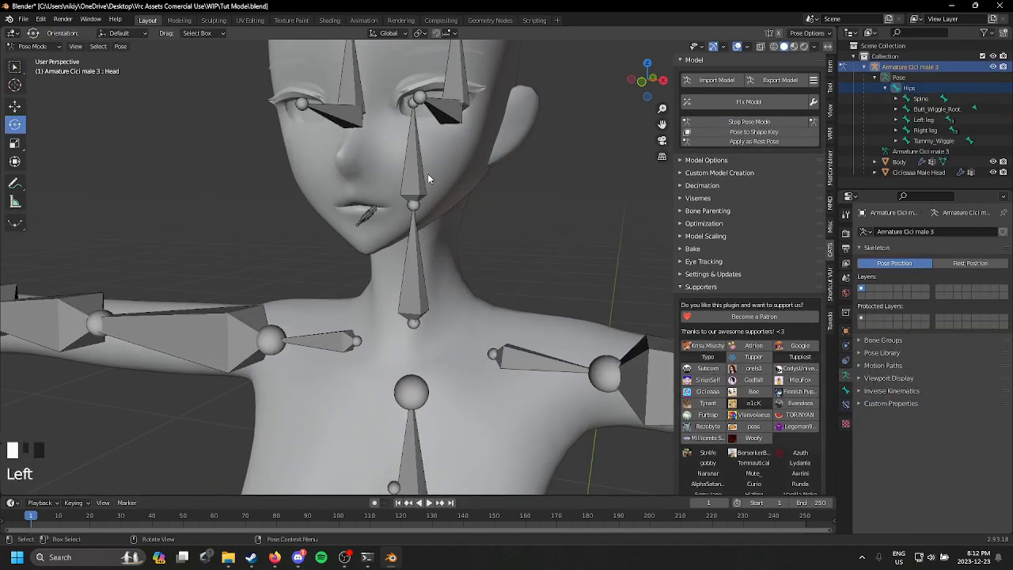
{"action": "left_click_drag", "start_coordinate": [427, 173], "coordinate": [350, 172]}
{"action": "left_click", "coordinate": [742, 124]}
{"action": "scroll", "coordinate": [514, 215], "scroll_direction": "down", "scroll_amount": 8}
{"action": "middle_click_drag", "start_coordinate": [520, 222], "coordinate": [554, 269]}
{"action": "scroll", "coordinate": [563, 233], "scroll_direction": "up", "scroll_amount": 1}
{"action": "scroll", "coordinate": [449, 242], "scroll_direction": "up", "scroll_amount": 5}
{"action": "scroll", "coordinate": [450, 243], "scroll_direction": "down", "scroll_amount": 2}
{"action": "scroll", "coordinate": [562, 211], "scroll_direction": "up", "scroll_amount": 3}
{"action": "scroll", "coordinate": [428, 209], "scroll_direction": "up", "scroll_amount": 5}
{"action": "scroll", "coordinate": [482, 265], "scroll_direction": "down", "scroll_amount": 2}
{"action": "scroll", "coordinate": [480, 248], "scroll_direction": "down", "scroll_amount": 6}
{"action": "middle_click_drag", "start_coordinate": [418, 171], "coordinate": [413, 158]}
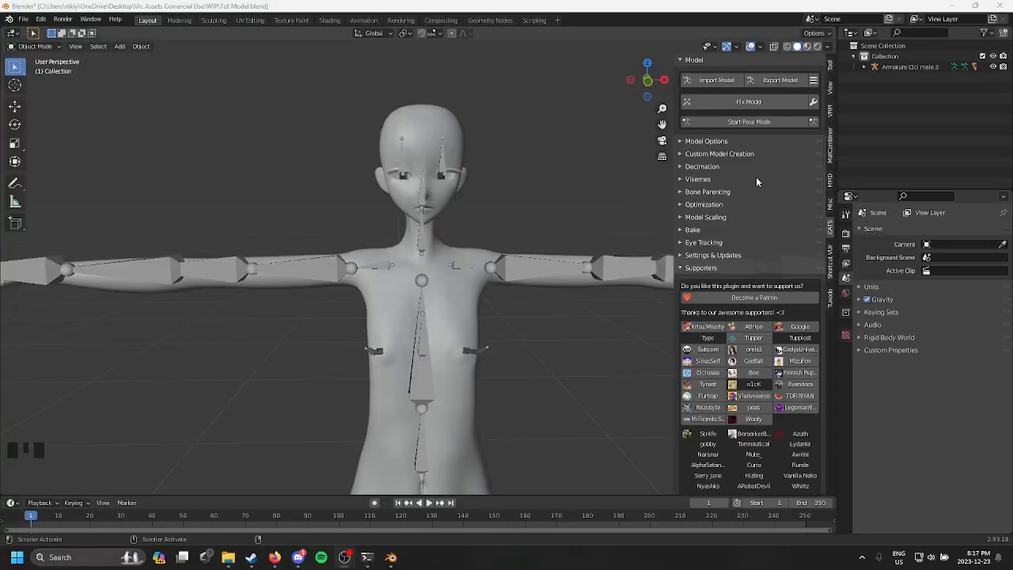
{"action": "scroll", "coordinate": [581, 180], "scroll_direction": "down", "scroll_amount": 4}
{"action": "mouse_move", "coordinate": [575, 181]}
{"action": "middle_mouse_down"}
{"action": "mouse_move", "coordinate": [556, 195]}
{"action": "mouse_move", "coordinate": [583, 171]}
{"action": "middle_mouse_up"}
{"action": "scroll", "coordinate": [555, 195], "scroll_direction": "up", "scroll_amount": 4}
{"action": "scroll", "coordinate": [583, 171], "scroll_direction": "down", "scroll_amount": 1}
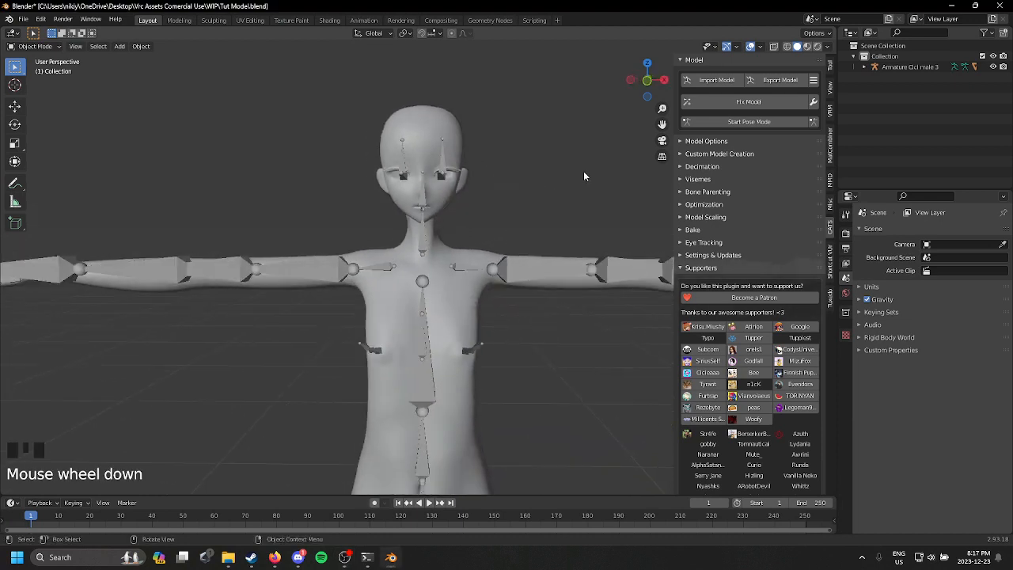
Step: Import the hair model Raeli Hair.fbx into the scene
{"action": "scroll", "coordinate": [588, 237], "scroll_direction": "up", "scroll_amount": 2}
{"action": "left_click", "coordinate": [728, 85]}
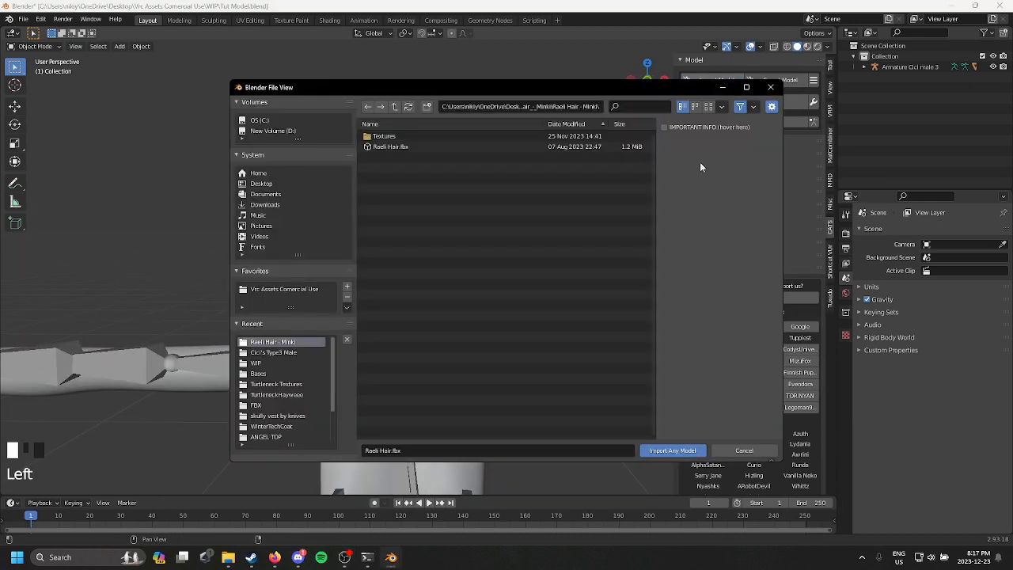
{"action": "left_click", "coordinate": [425, 149]}
{"action": "double_click", "coordinate": [425, 149]}
{"action": "scroll", "coordinate": [484, 243], "scroll_direction": "down", "scroll_amount": 3}
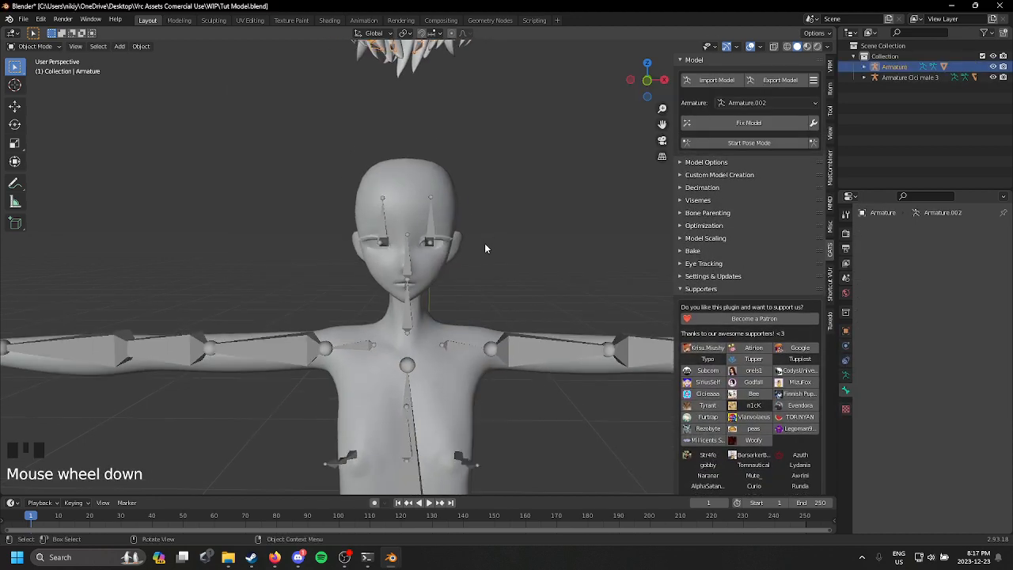
Step: Set the hair armature's origin to its geometry in the front view
{"action": "middle_click_drag", "start_coordinate": [484, 196], "coordinate": [570, 180], "text": "shift"}
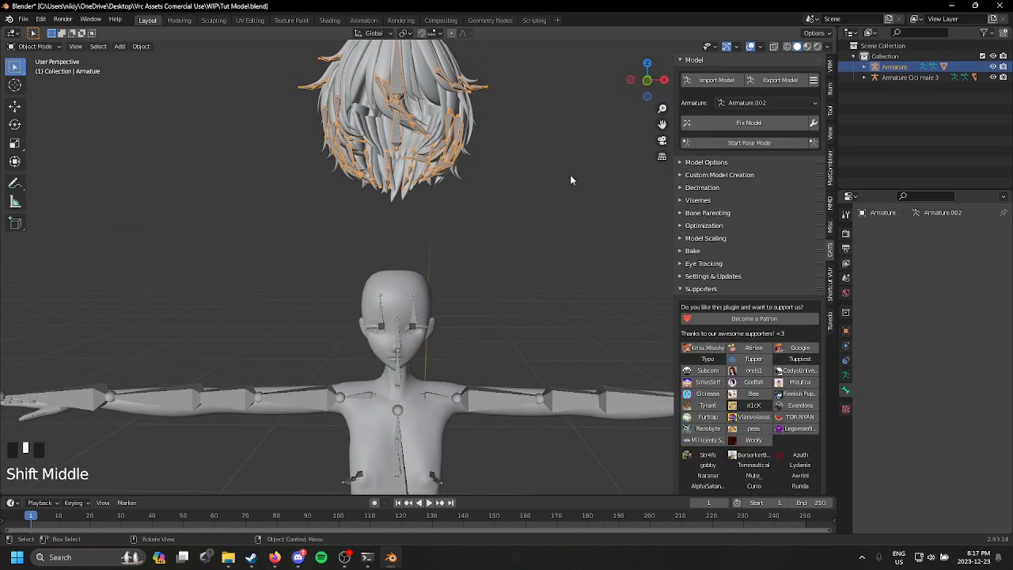
{"action": "left_click", "coordinate": [647, 81]}
{"action": "left_click", "coordinate": [15, 106]}
{"action": "right_click", "coordinate": [413, 104]}
{"action": "mouse_move", "coordinate": [395, 100]}
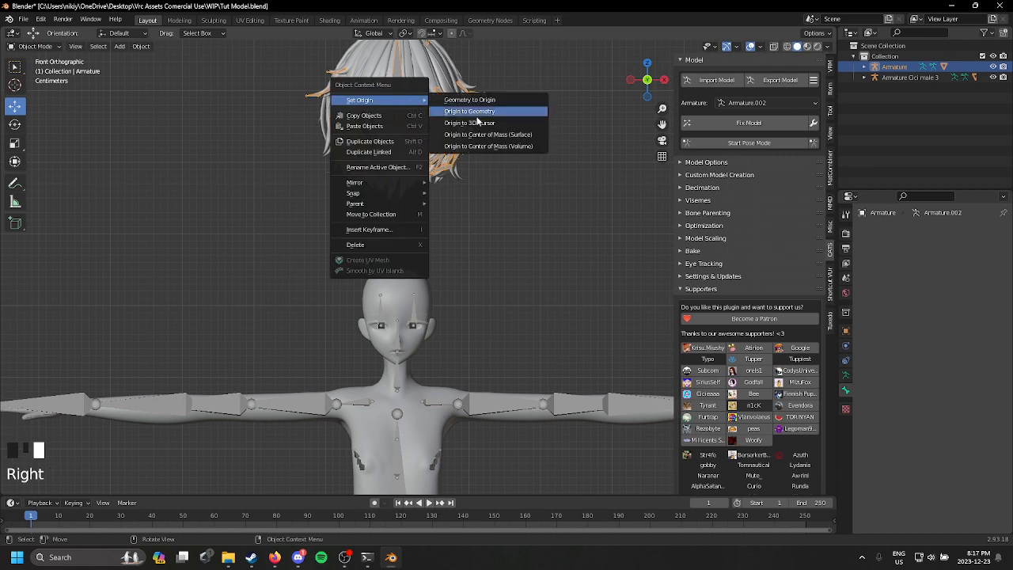
{"action": "left_click", "coordinate": [483, 113]}
Step: Move the hair armature straight down onto the avatar's head
{"action": "left_click_drag", "start_coordinate": [400, 92], "coordinate": [399, 290]}
{"action": "middle_click_drag", "start_coordinate": [518, 307], "coordinate": [554, 237], "text": "shift"}
{"action": "scroll", "coordinate": [528, 240], "scroll_direction": "up", "scroll_amount": 2}
{"action": "scroll", "coordinate": [553, 238], "scroll_direction": "up", "scroll_amount": 1}
Step: Scale the hair armature down to the head's size and nudge it sideways and down to centre it
{"action": "left_click", "coordinate": [648, 83]}
{"action": "key", "text": "s"}
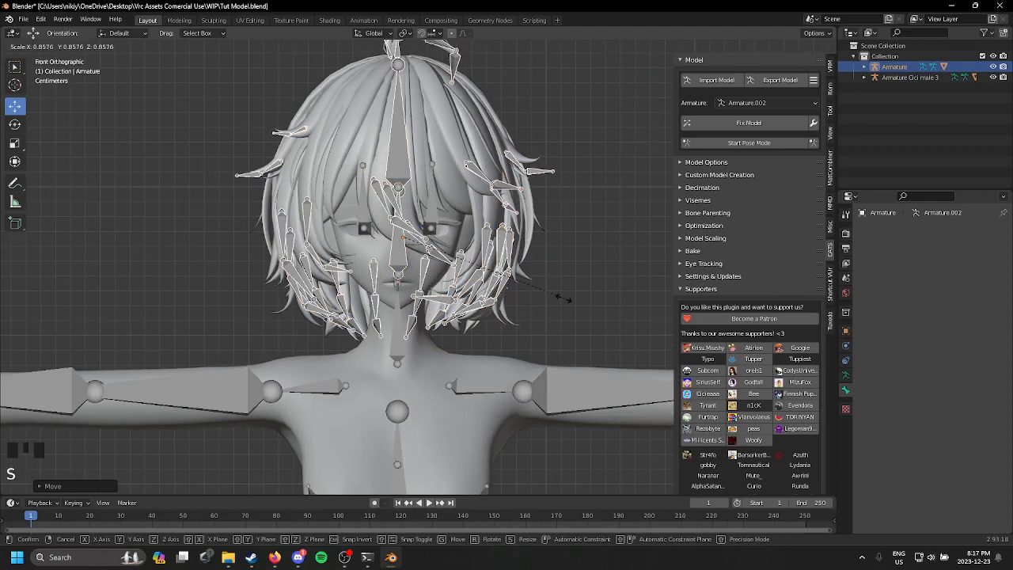
{"action": "left_click", "coordinate": [519, 307]}
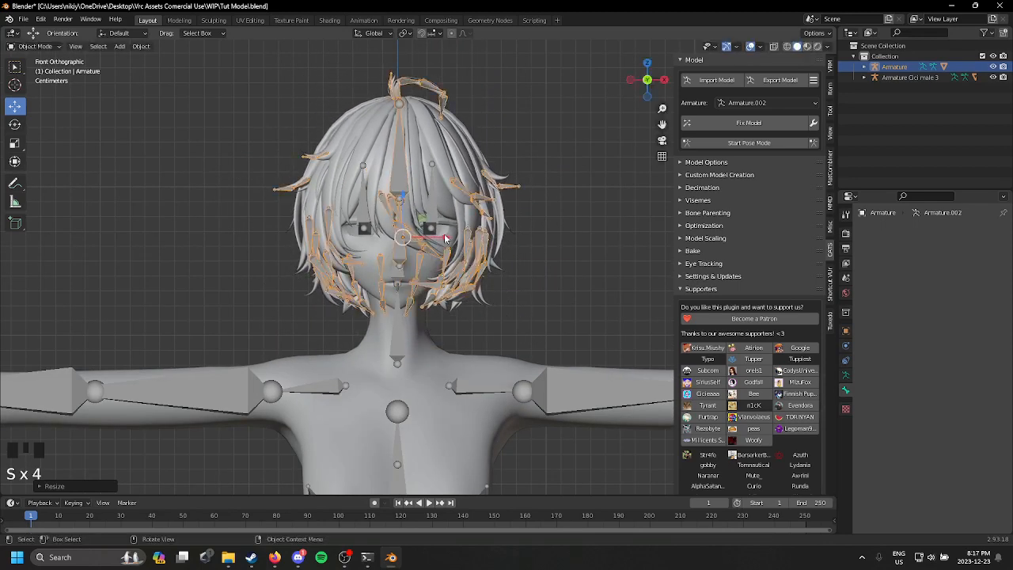
{"action": "left_click_drag", "start_coordinate": [445, 237], "coordinate": [440, 237]}
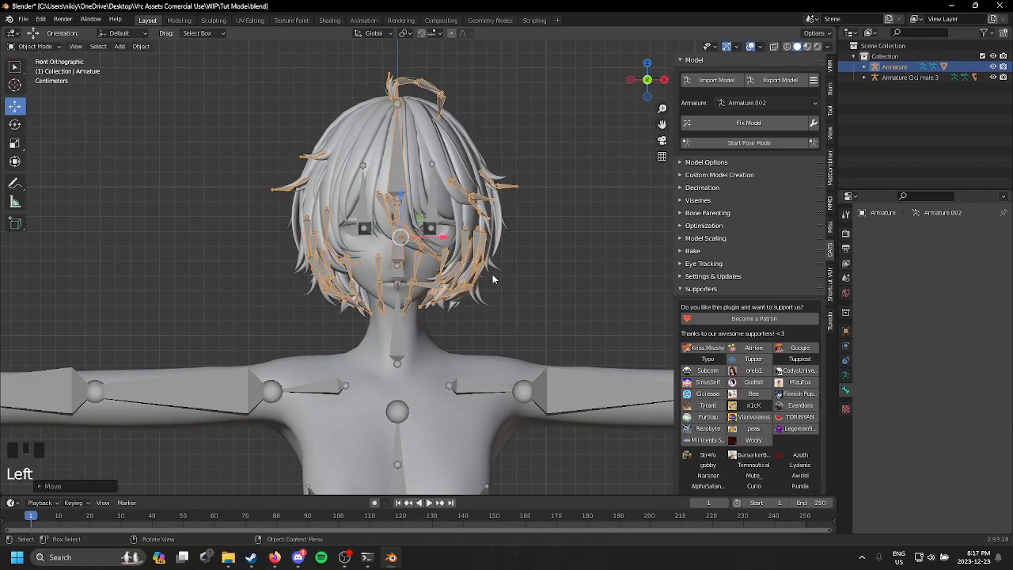
{"action": "left_click_drag", "start_coordinate": [400, 201], "coordinate": [398, 204]}
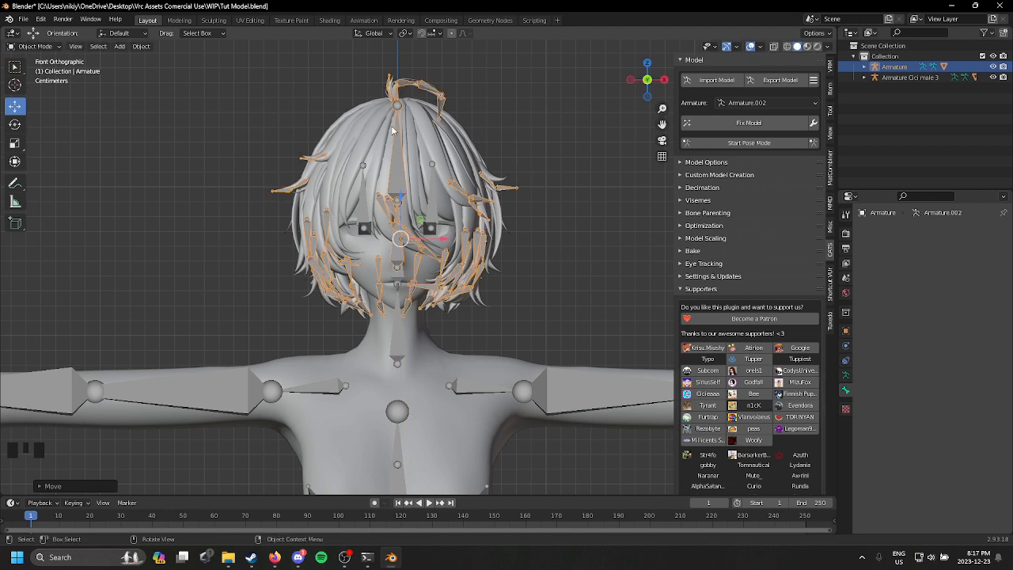
Step: Scale the hair armature up slightly around the head, check the fit from the side and undo the last unwanted change
{"action": "middle_click_drag", "start_coordinate": [504, 230], "coordinate": [592, 197]}
{"action": "scroll", "coordinate": [335, 234], "scroll_direction": "down", "scroll_amount": 2}
{"action": "left_click", "coordinate": [662, 83]}
{"action": "scroll", "coordinate": [468, 260], "scroll_direction": "up", "scroll_amount": 2}
{"action": "middle_click_drag", "start_coordinate": [469, 259], "coordinate": [473, 251], "text": "shift"}
{"action": "key", "text": "s"}
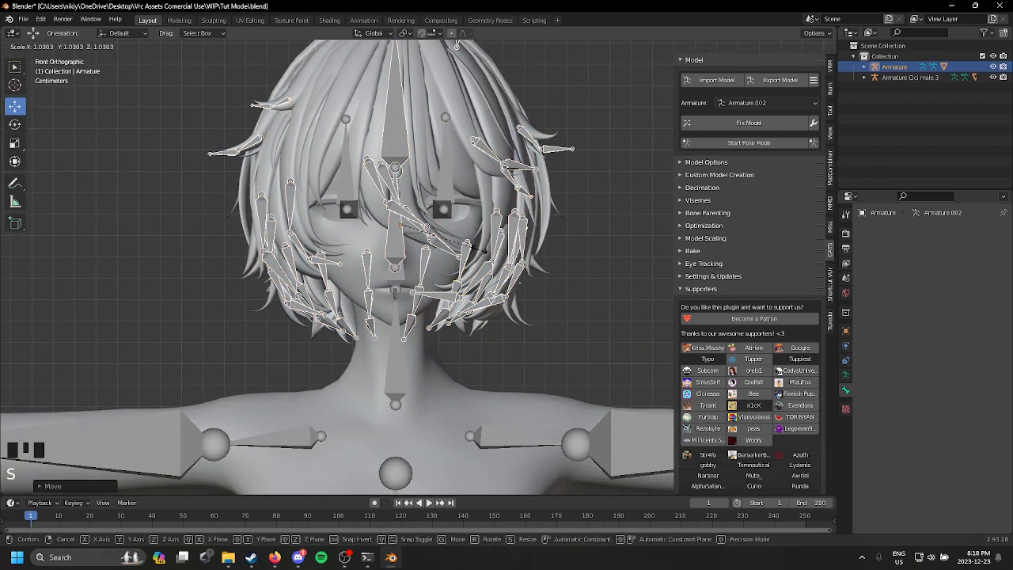
{"action": "left_click", "coordinate": [478, 259]}
{"action": "middle_click_drag", "start_coordinate": [477, 262], "coordinate": [272, 279]}
{"action": "scroll", "coordinate": [439, 270], "scroll_direction": "down", "scroll_amount": 1}
{"action": "left_click", "coordinate": [534, 257]}
{"action": "scroll", "coordinate": [391, 254], "scroll_direction": "down", "scroll_amount": 2}
{"action": "key", "text": "ctrl+z"}
Step: Enter Edit Mode on the hair armature, select its Head bone and move it away from the other bones
{"action": "middle_click_drag", "start_coordinate": [419, 278], "coordinate": [58, 101]}
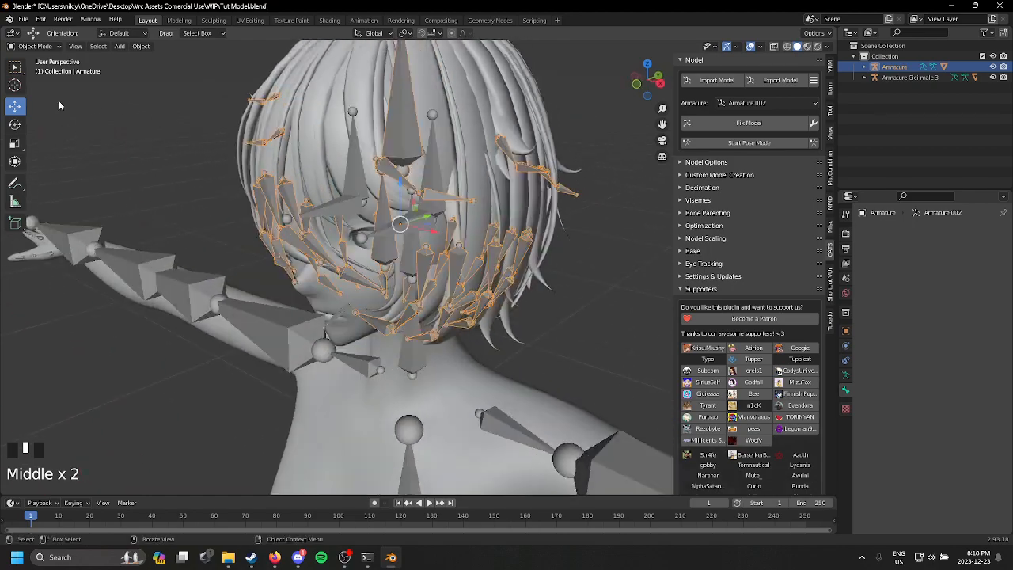
{"action": "left_click", "coordinate": [44, 48]}
{"action": "left_click", "coordinate": [36, 73]}
{"action": "middle_click_drag", "start_coordinate": [419, 200], "coordinate": [360, 209]}
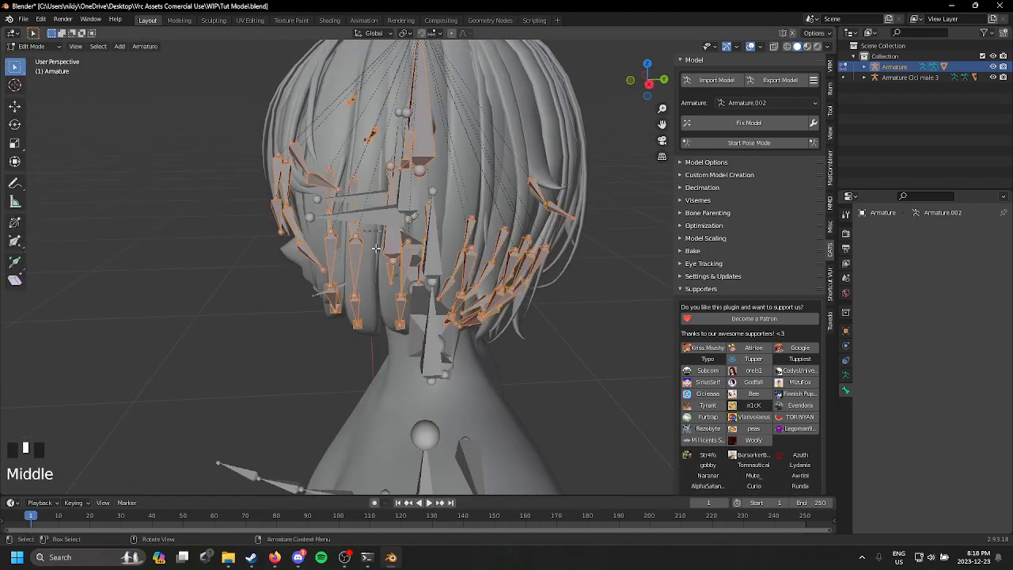
{"action": "left_click", "coordinate": [392, 246]}
{"action": "middle_click_drag", "start_coordinate": [393, 246], "coordinate": [662, 243]}
{"action": "key", "text": "g"}
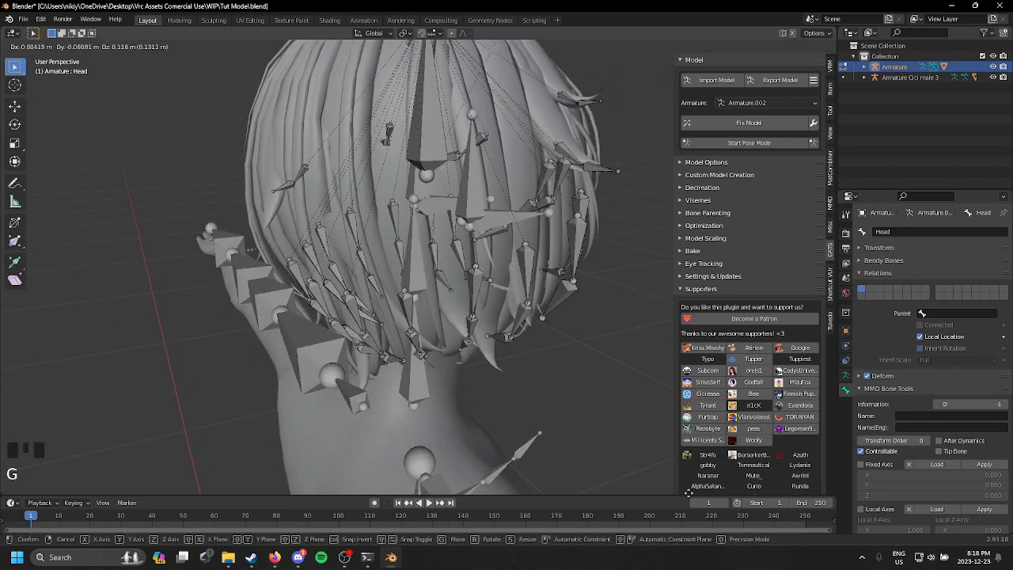
{"action": "left_click", "coordinate": [648, 140]}
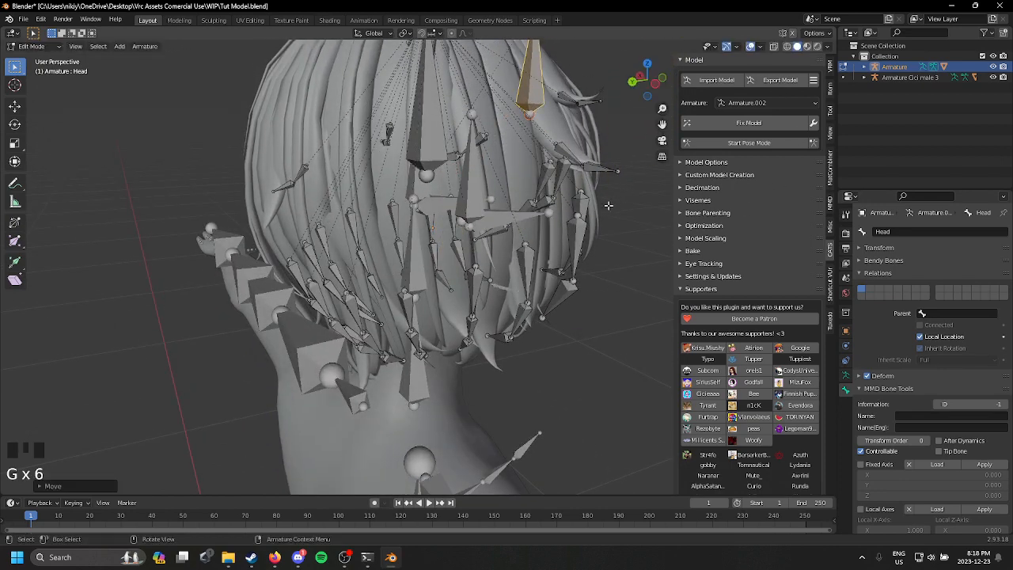
Step: Return to Object Mode and apply all transforms to the hair armature
{"action": "middle_click_drag", "start_coordinate": [582, 219], "coordinate": [436, 229]}
{"action": "left_click", "coordinate": [31, 46]}
{"action": "left_click", "coordinate": [27, 61]}
{"action": "scroll", "coordinate": [440, 241], "scroll_direction": "down", "scroll_amount": 3}
{"action": "key", "text": "ctrl+a"}
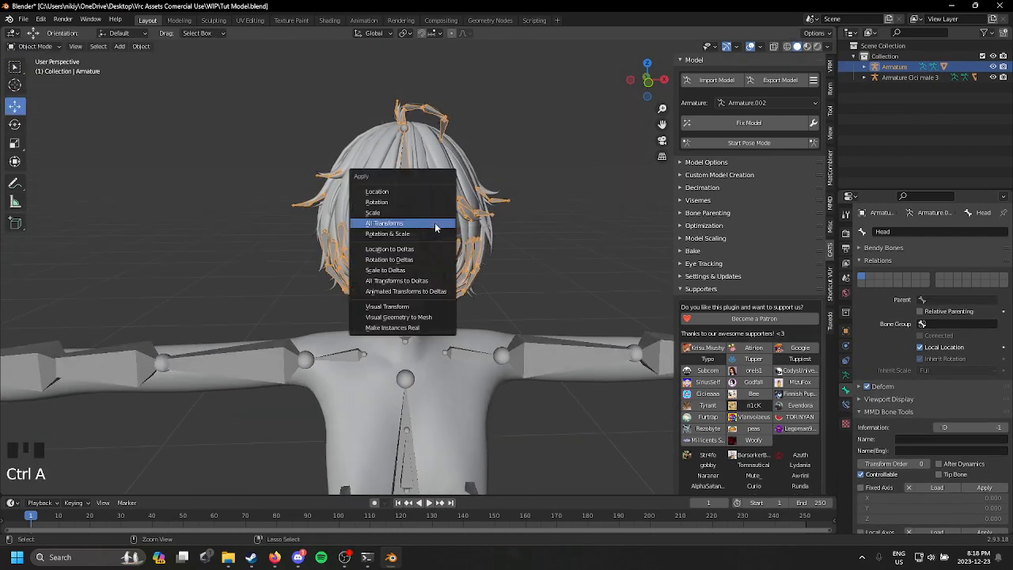
{"action": "left_click", "coordinate": [434, 224]}
Step: Delete the Head bone from the hair armature in Edit Mode and return to Object Mode
{"action": "scroll", "coordinate": [434, 224], "scroll_direction": "up", "scroll_amount": 2}
{"action": "middle_click_drag", "start_coordinate": [361, 236], "coordinate": [300, 237]}
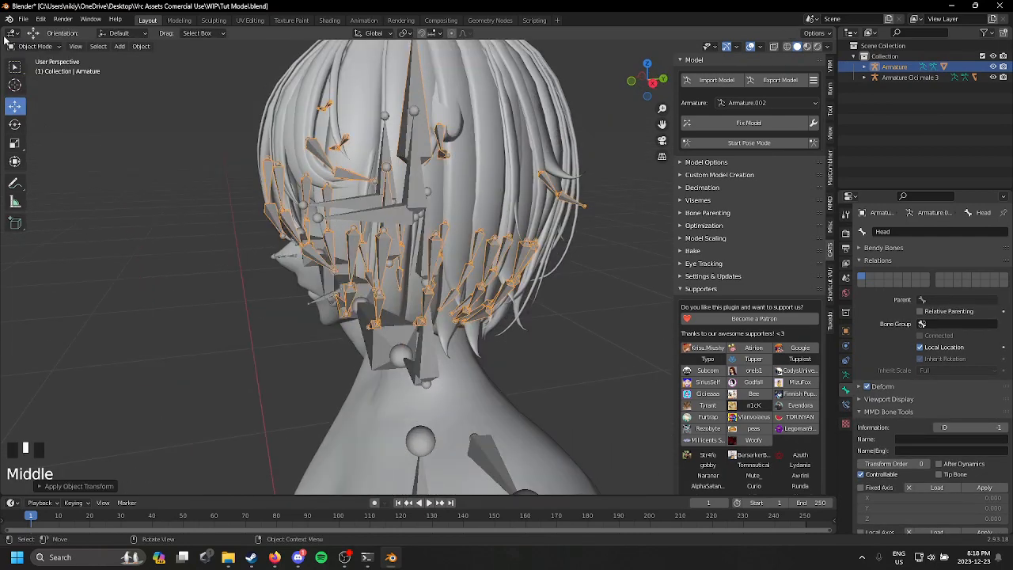
{"action": "left_click", "coordinate": [32, 46]}
{"action": "left_click", "coordinate": [34, 70]}
{"action": "middle_click_drag", "start_coordinate": [443, 237], "coordinate": [522, 269]}
{"action": "key", "text": "Delete"}
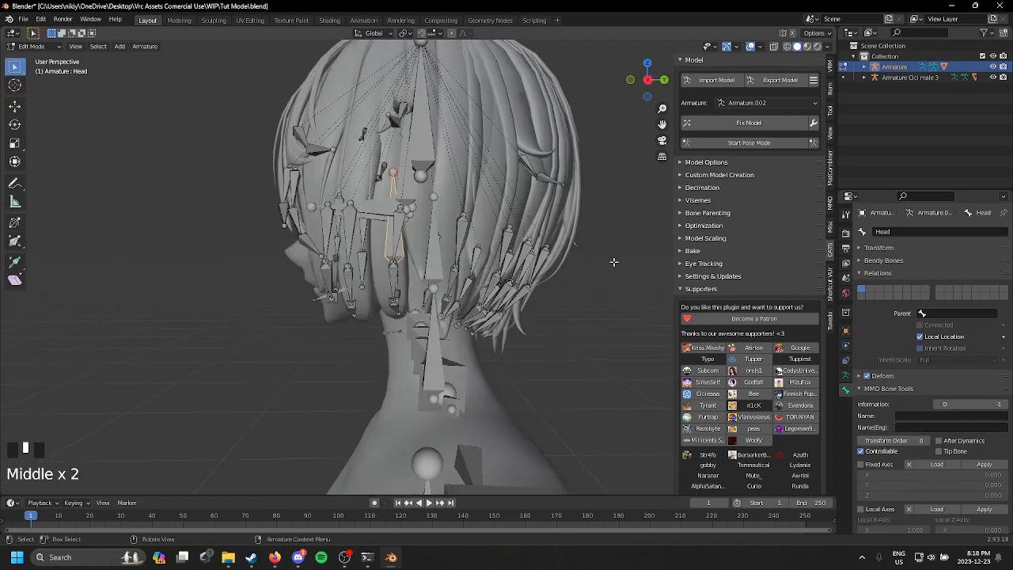
{"action": "left_click", "coordinate": [611, 263]}
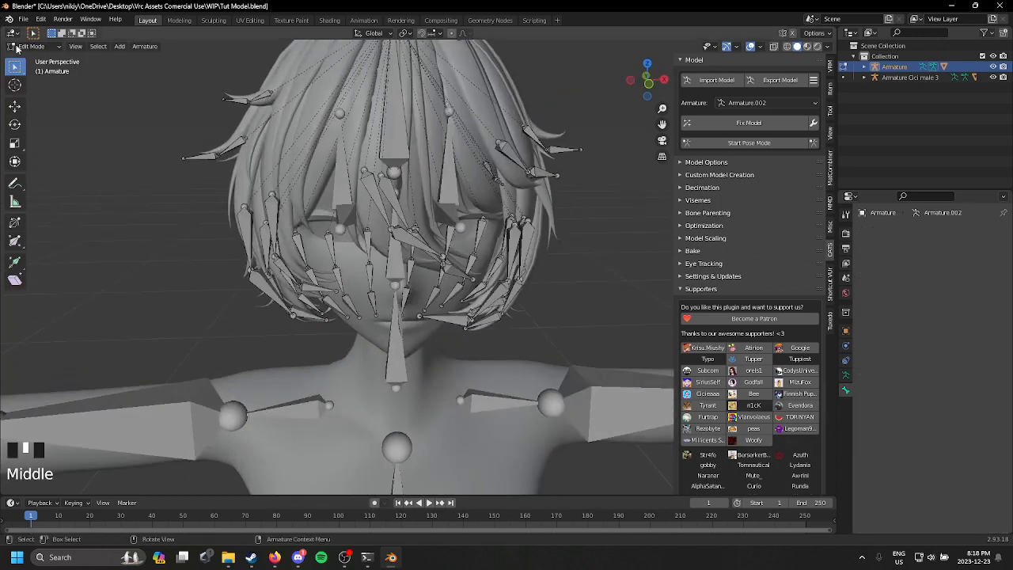
{"action": "left_click", "coordinate": [18, 46]}
{"action": "left_click", "coordinate": [33, 59]}
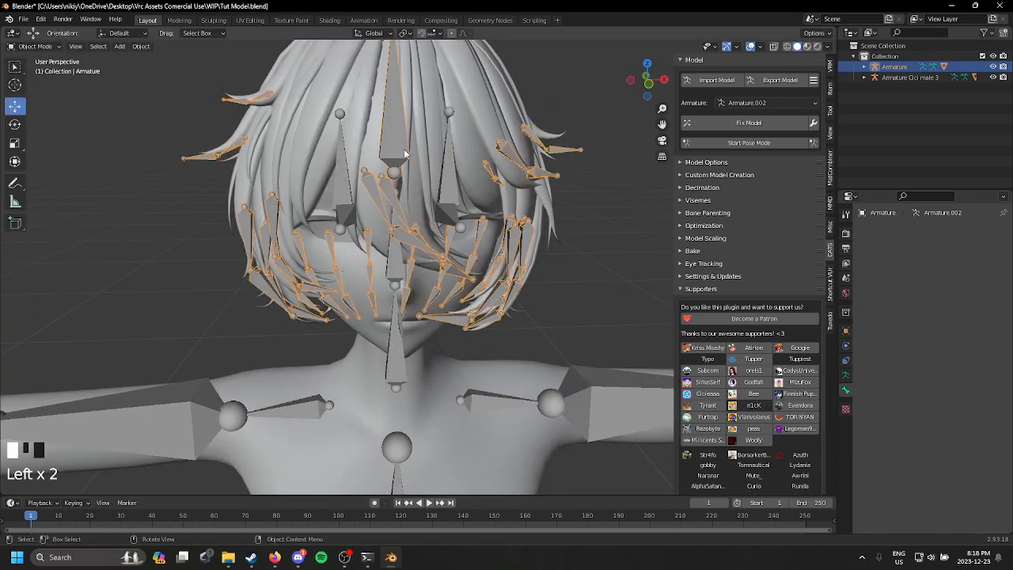
Step: Inspect the Head bone of the body's armature in Edit Mode, viewing it from the side, and return to Object Mode
{"action": "middle_click_drag", "start_coordinate": [405, 153], "coordinate": [253, 158]}
{"action": "left_click", "coordinate": [427, 287]}
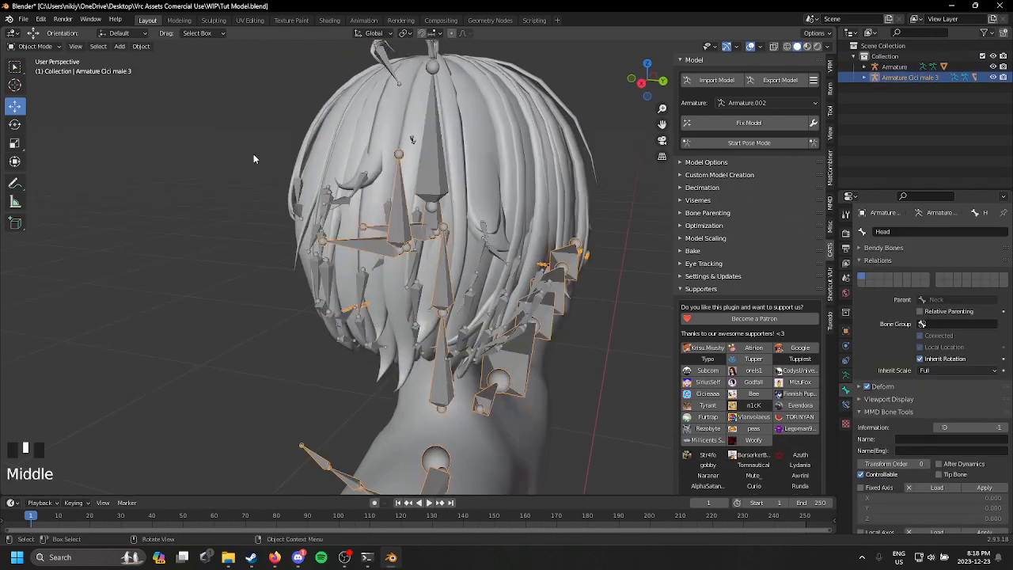
{"action": "left_click", "coordinate": [39, 47]}
{"action": "left_click", "coordinate": [31, 69]}
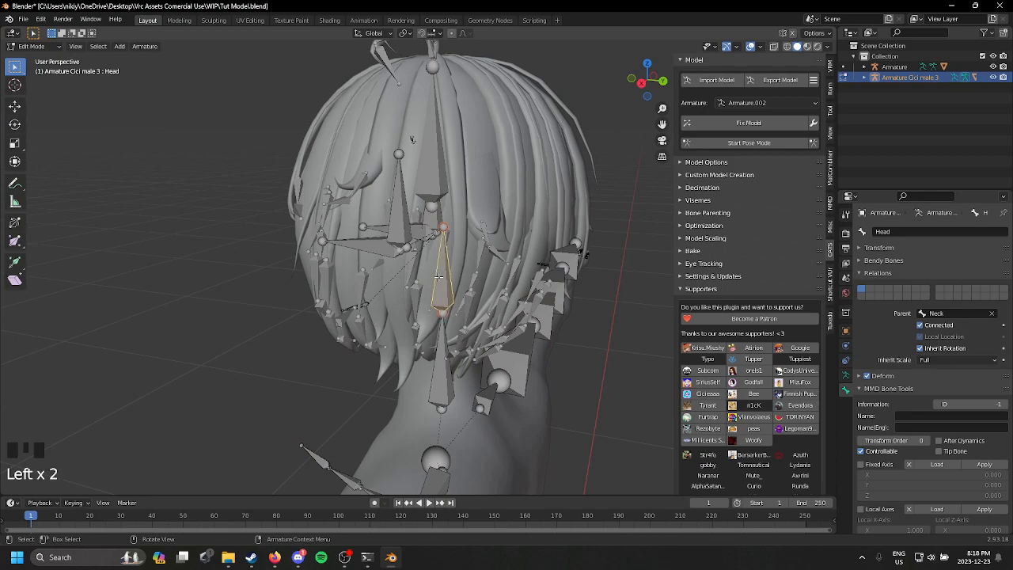
{"action": "middle_click_drag", "start_coordinate": [332, 246], "coordinate": [254, 148]}
{"action": "left_click", "coordinate": [44, 47]}
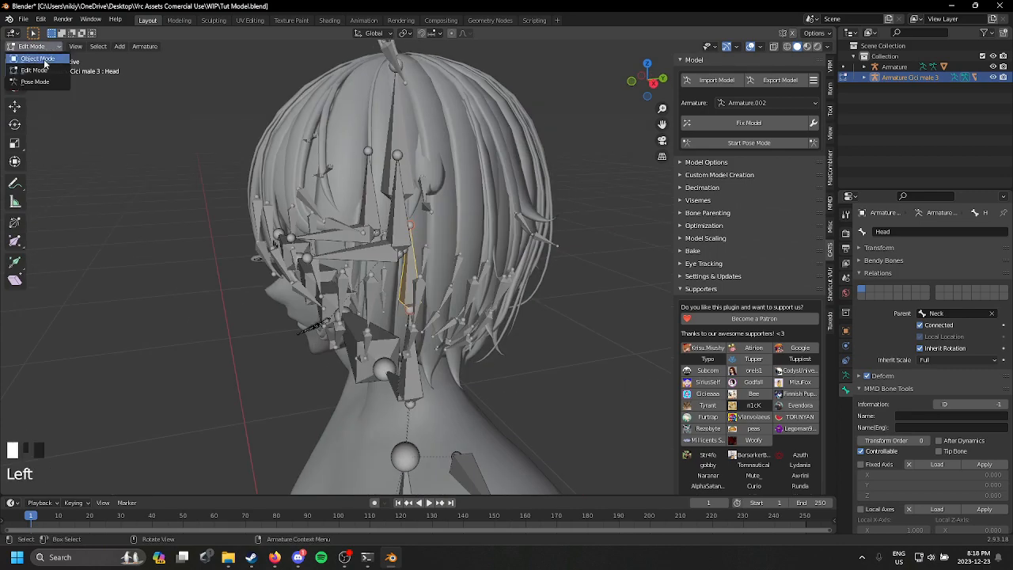
{"action": "left_click", "coordinate": [43, 58]}
Step: Select both armatures with the hair armature active and join them into one armature
{"action": "middle_click_drag", "start_coordinate": [340, 208], "coordinate": [414, 216]}
{"action": "left_click", "coordinate": [367, 190], "text": "shift"}
{"action": "scroll", "coordinate": [418, 220], "scroll_direction": "up", "scroll_amount": 3}
{"action": "scroll", "coordinate": [418, 220], "scroll_direction": "down", "scroll_amount": 2}
{"action": "scroll", "coordinate": [414, 217], "scroll_direction": "down", "scroll_amount": 1}
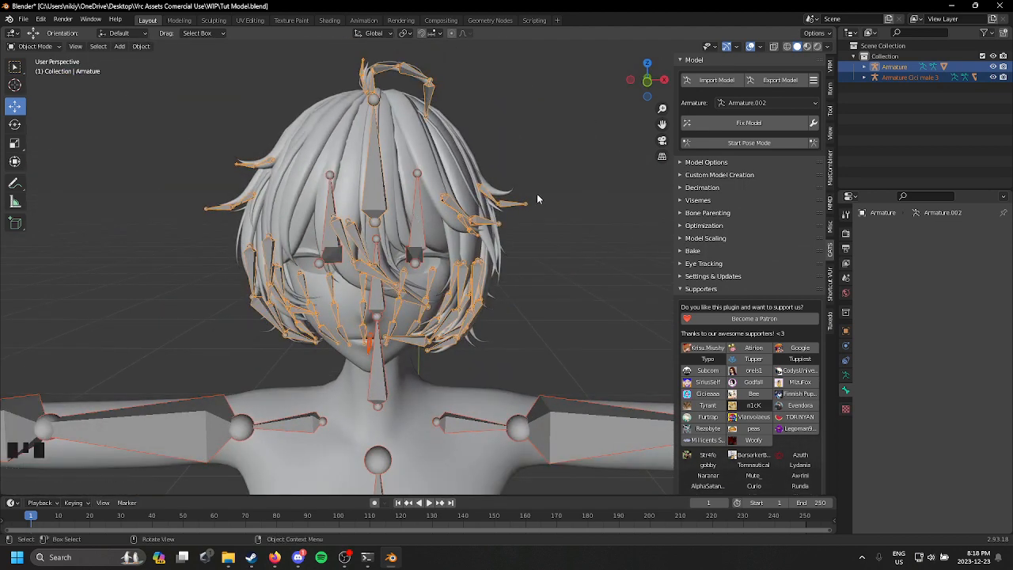
{"action": "key", "text": "ctrl+j"}
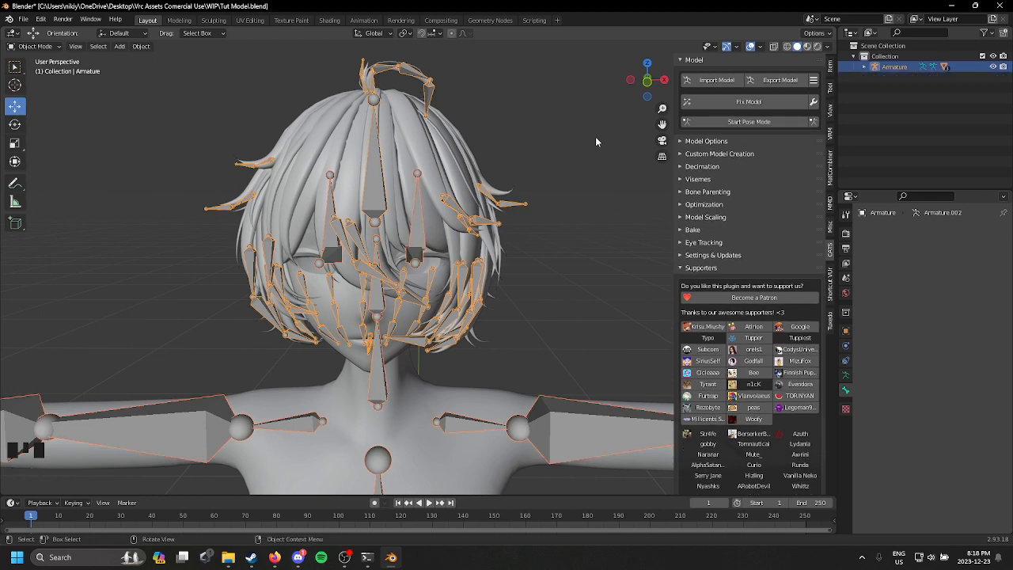
{"action": "scroll", "coordinate": [534, 183], "scroll_direction": "down", "scroll_amount": 1}
{"action": "scroll", "coordinate": [525, 268], "scroll_direction": "up", "scroll_amount": 2}
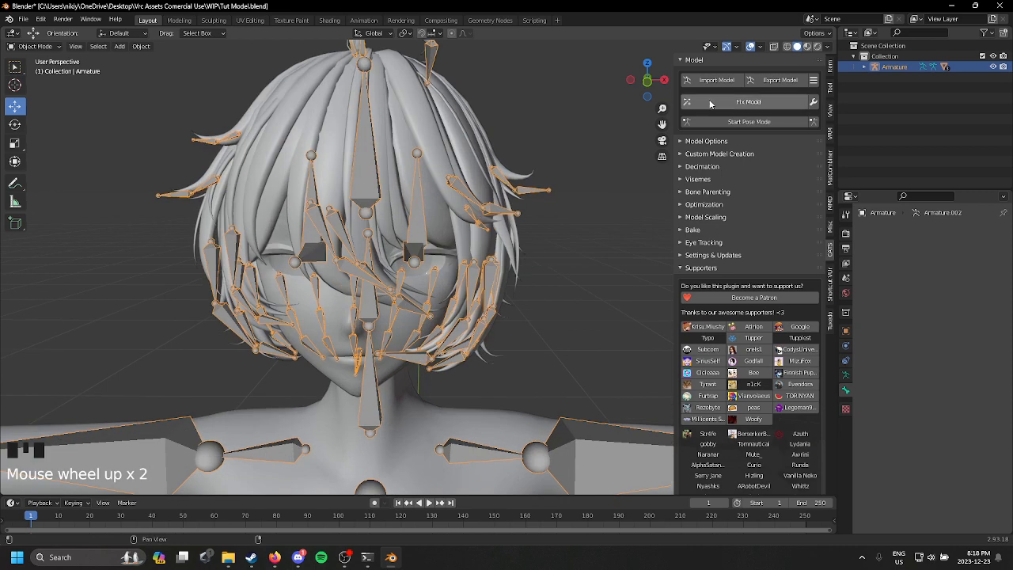
Step: Test the joined armature in Pose Mode by rotating bones in the head and the hair root bone, and stop Pose Mode
{"action": "middle_click_drag", "start_coordinate": [651, 139], "coordinate": [518, 159]}
{"action": "scroll", "coordinate": [517, 159], "scroll_direction": "down", "scroll_amount": 1}
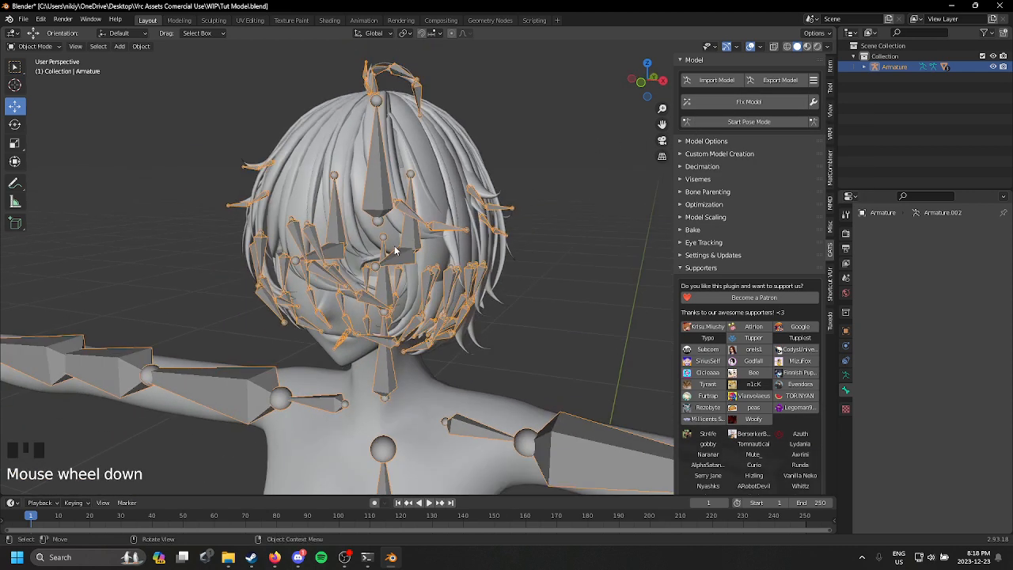
{"action": "left_click", "coordinate": [779, 122]}
{"action": "left_click", "coordinate": [389, 215]}
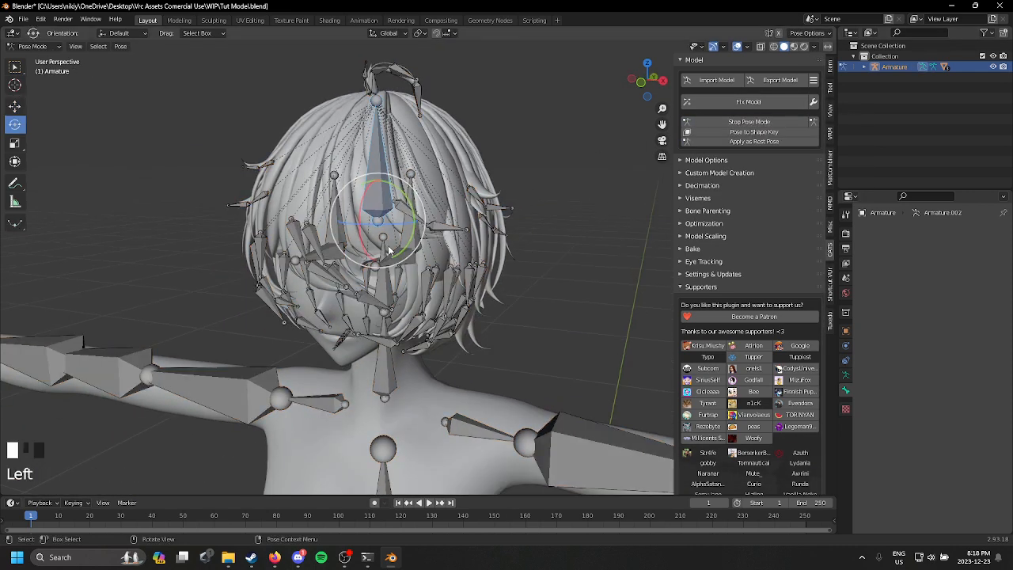
{"action": "left_click", "coordinate": [388, 250]}
{"action": "left_click_drag", "start_coordinate": [394, 284], "coordinate": [382, 246]}
{"action": "double_click", "coordinate": [390, 184]}
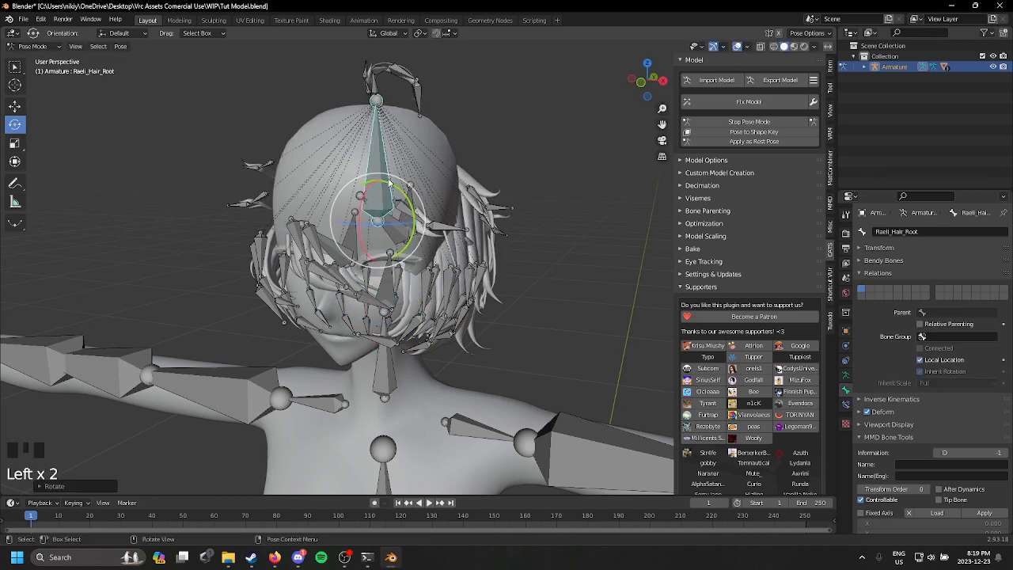
{"action": "left_click", "coordinate": [749, 121]}
Step: In Edit Mode on the joined armature, set the parent of the Raeli_Hair_Root bone to Head
{"action": "scroll", "coordinate": [269, 145], "scroll_direction": "up", "scroll_amount": 3}
{"action": "left_click", "coordinate": [269, 144]}
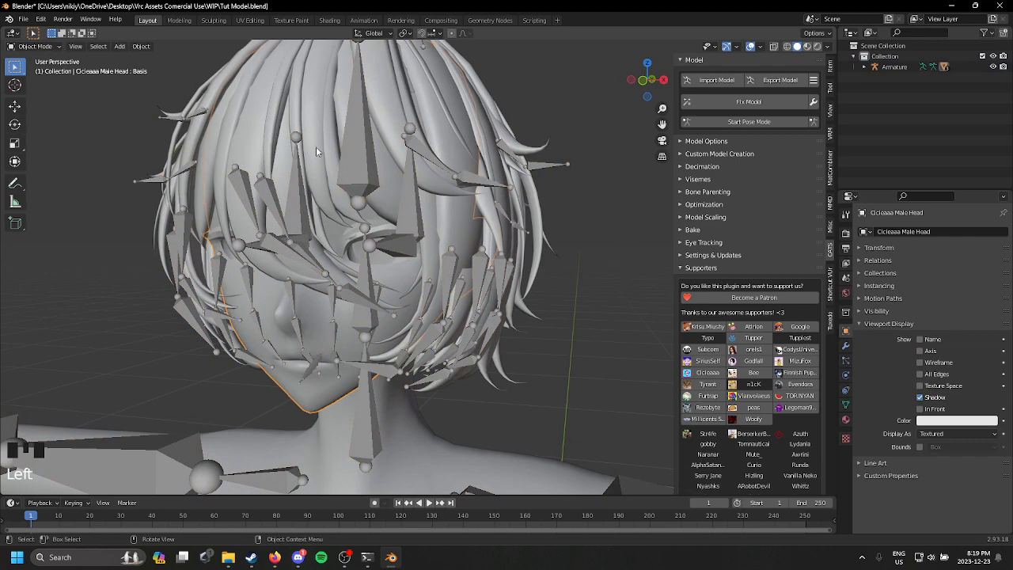
{"action": "double_click", "coordinate": [324, 153]}
{"action": "left_click", "coordinate": [26, 47]}
{"action": "left_click", "coordinate": [32, 68]}
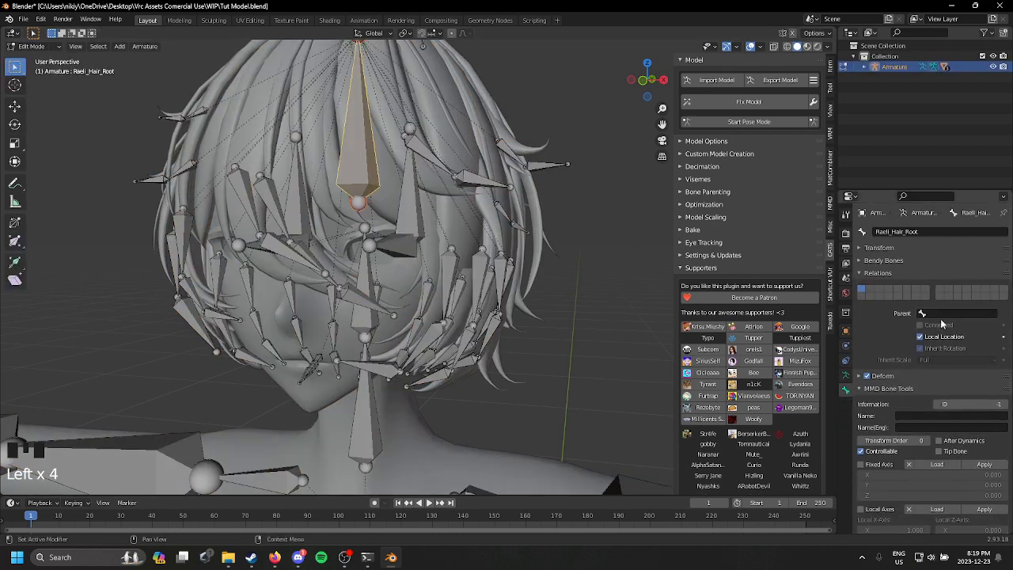
{"action": "left_click", "coordinate": [943, 314]}
{"action": "type", "text": "head"}
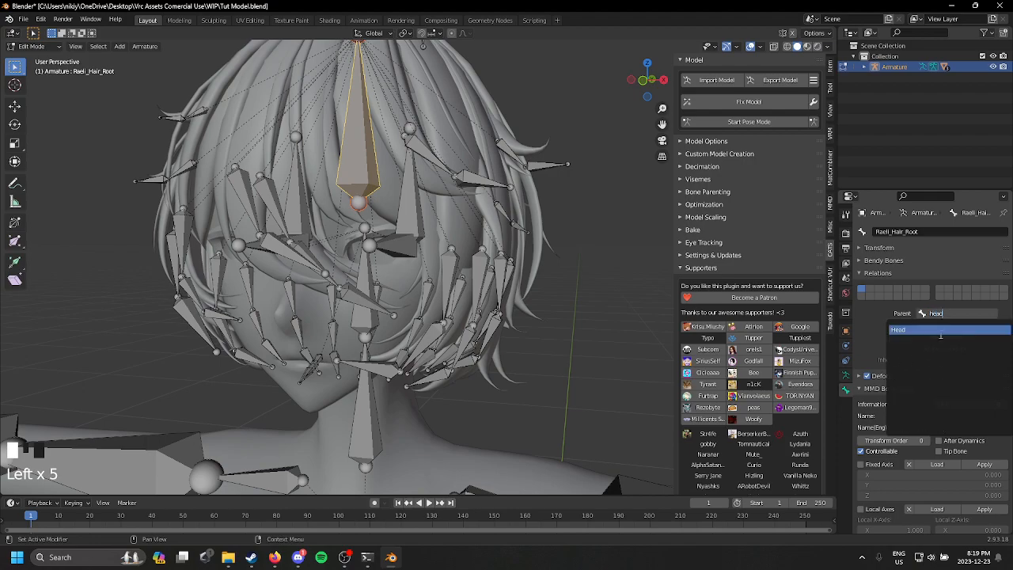
{"action": "left_click", "coordinate": [940, 333]}
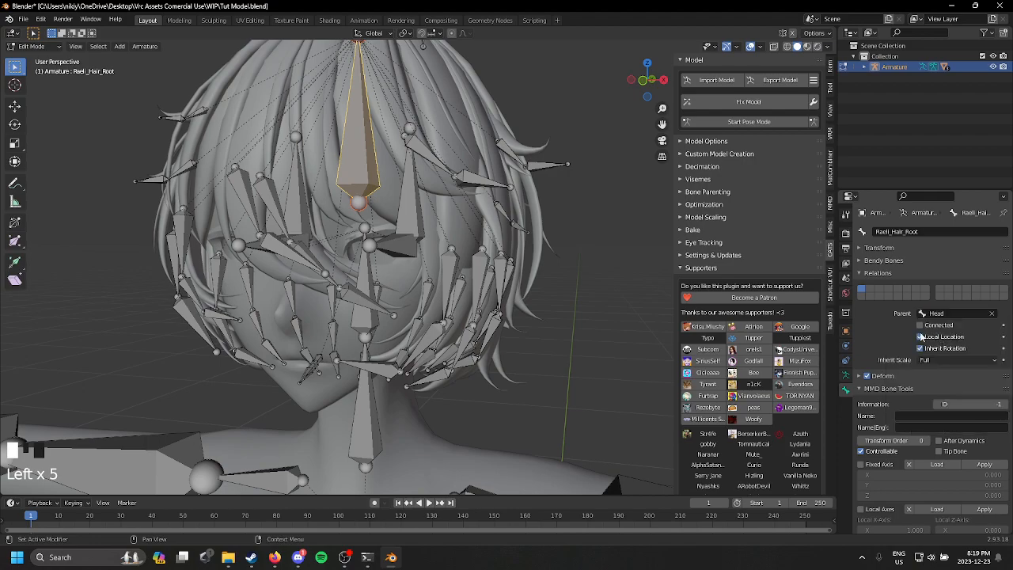
Step: Test-rotate the Head bone in Pose Mode to check the hair parenting, undo the rotation and leave Pose Mode
{"action": "left_click", "coordinate": [373, 283]}
{"action": "left_click_drag", "start_coordinate": [379, 345], "coordinate": [420, 334]}
{"action": "key", "text": "ctrl+z"}
{"action": "left_click", "coordinate": [753, 122]}
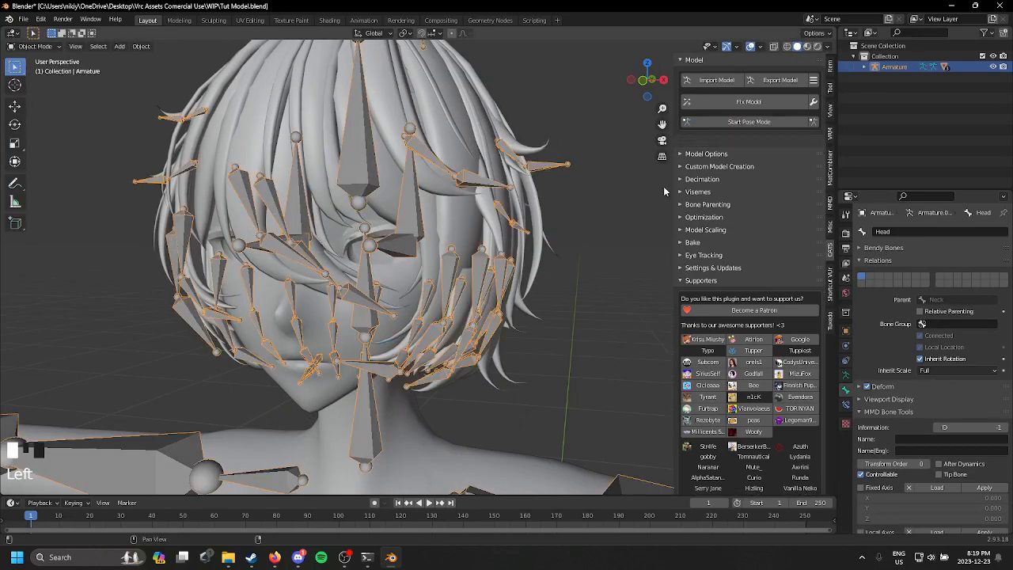
Step: Set the joined Armature as the object of the Armature modifier on both the male head mesh and the Body mesh
{"action": "scroll", "coordinate": [371, 359], "scroll_direction": "down", "scroll_amount": 3}
{"action": "left_click", "coordinate": [371, 359]}
{"action": "middle_click_drag", "start_coordinate": [370, 359], "coordinate": [448, 299]}
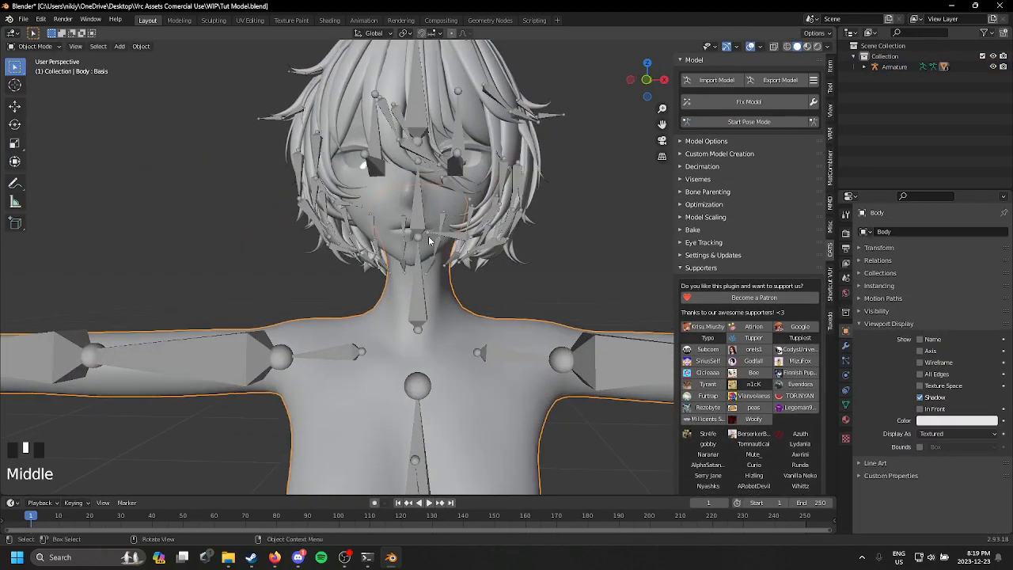
{"action": "left_click", "coordinate": [400, 239]}
{"action": "left_click", "coordinate": [394, 203]}
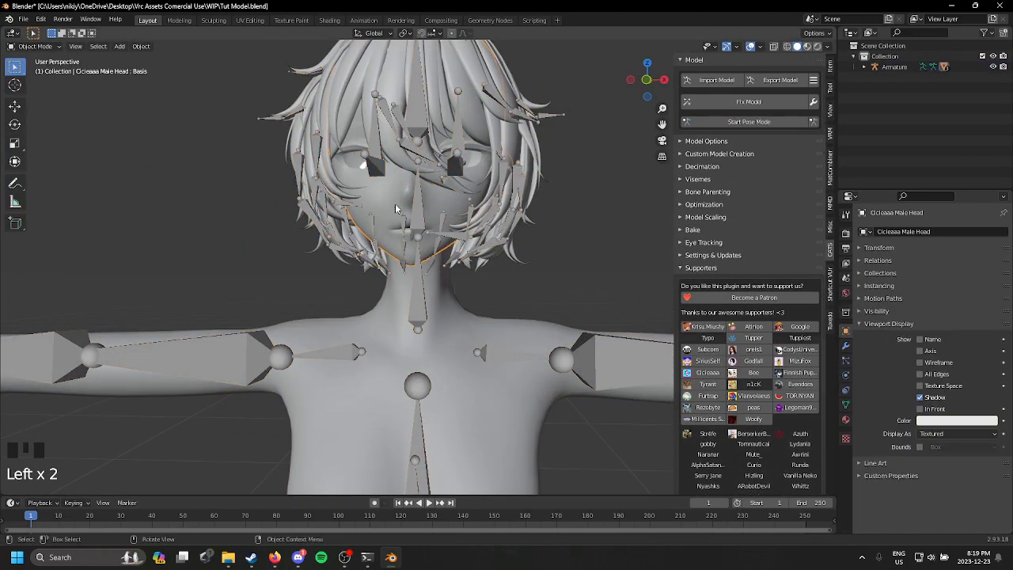
{"action": "left_click", "coordinate": [845, 345]}
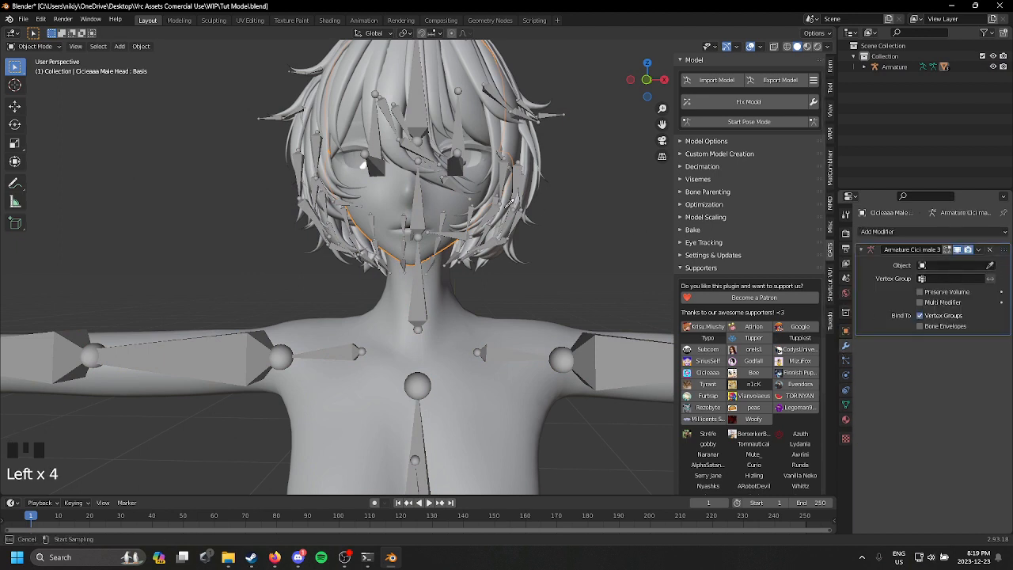
{"action": "left_click", "coordinate": [430, 129]}
{"action": "left_click", "coordinate": [469, 336]}
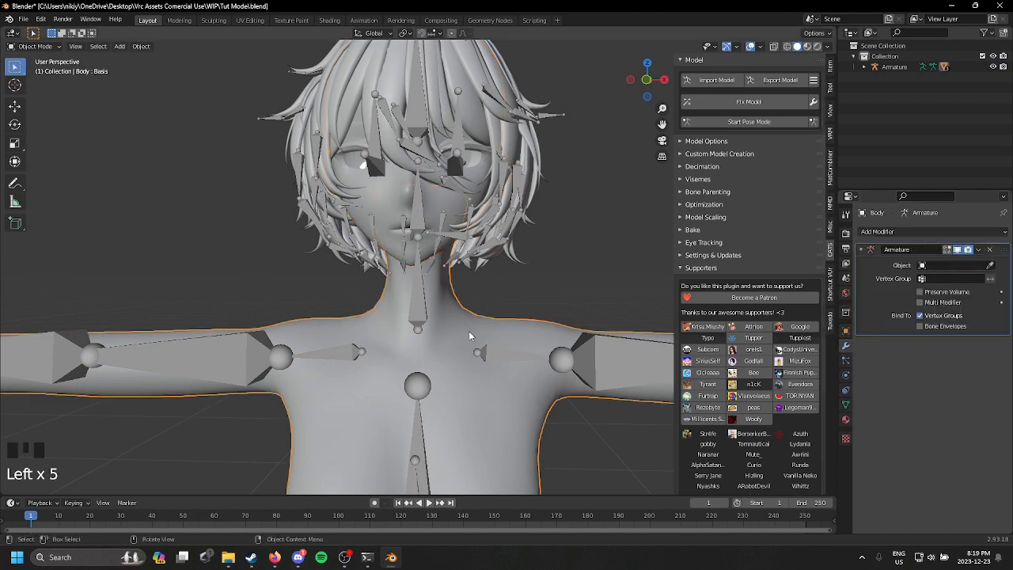
{"action": "left_click", "coordinate": [423, 180]}
Step: Start Pose Mode, test-rotate the Head bone to check that the meshes follow, and undo the rotation
{"action": "mouse_move", "coordinate": [493, 275]}
{"action": "middle_mouse_down"}
{"action": "mouse_move", "coordinate": [425, 278]}
{"action": "mouse_move", "coordinate": [487, 276]}
{"action": "middle_mouse_up"}
{"action": "left_click", "coordinate": [781, 124]}
{"action": "middle_click_drag", "start_coordinate": [408, 208], "coordinate": [409, 262], "text": "shift"}
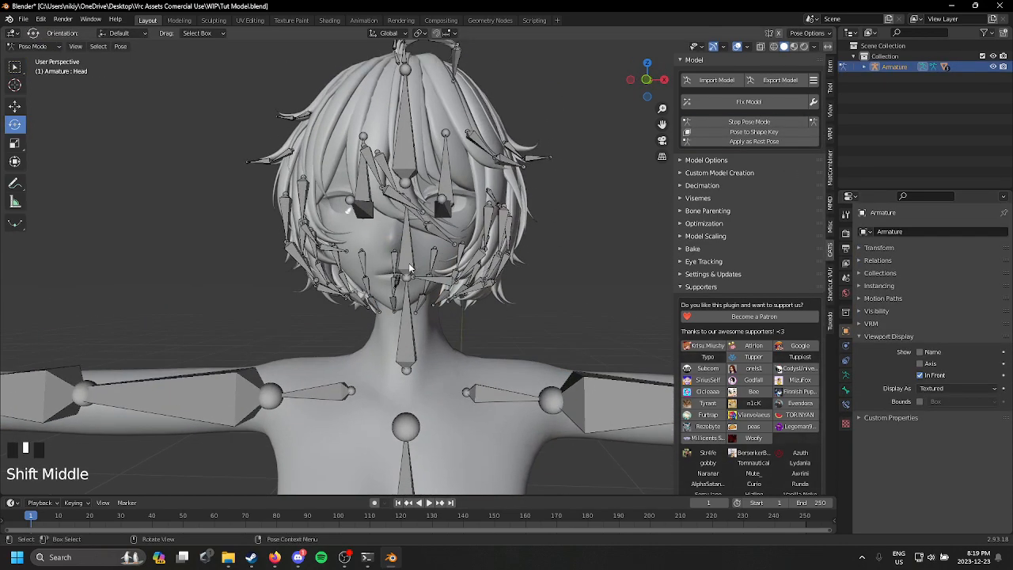
{"action": "left_click", "coordinate": [409, 262]}
{"action": "mouse_move", "coordinate": [409, 263]}
{"action": "left_mouse_down"}
{"action": "mouse_move", "coordinate": [458, 261]}
{"action": "mouse_move", "coordinate": [507, 284]}
{"action": "mouse_move", "coordinate": [419, 273]}
{"action": "left_mouse_up"}
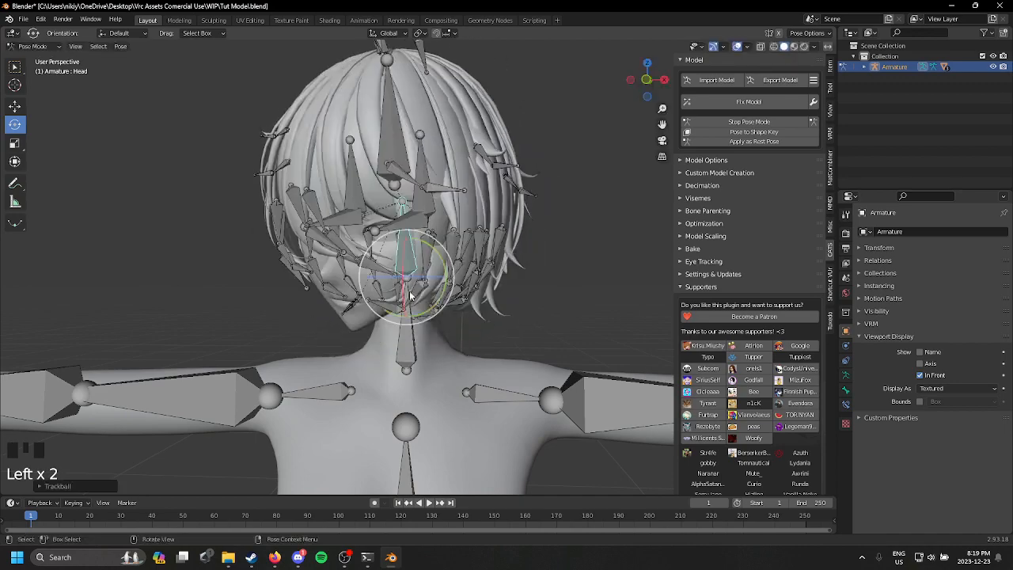
{"action": "key", "text": "ctrl+z"}
Step: Test-rotate the left shoulder and Left arm bones to check the body's deformation, undoing each rotation
{"action": "left_click", "coordinate": [506, 393]}
{"action": "middle_click_drag", "start_coordinate": [507, 394], "coordinate": [500, 269], "text": "shift"}
{"action": "left_click_drag", "start_coordinate": [501, 269], "coordinate": [623, 253]}
{"action": "key", "text": "ctrl+z"}
{"action": "left_click", "coordinate": [624, 257]}
{"action": "left_click_drag", "start_coordinate": [554, 253], "coordinate": [602, 182]}
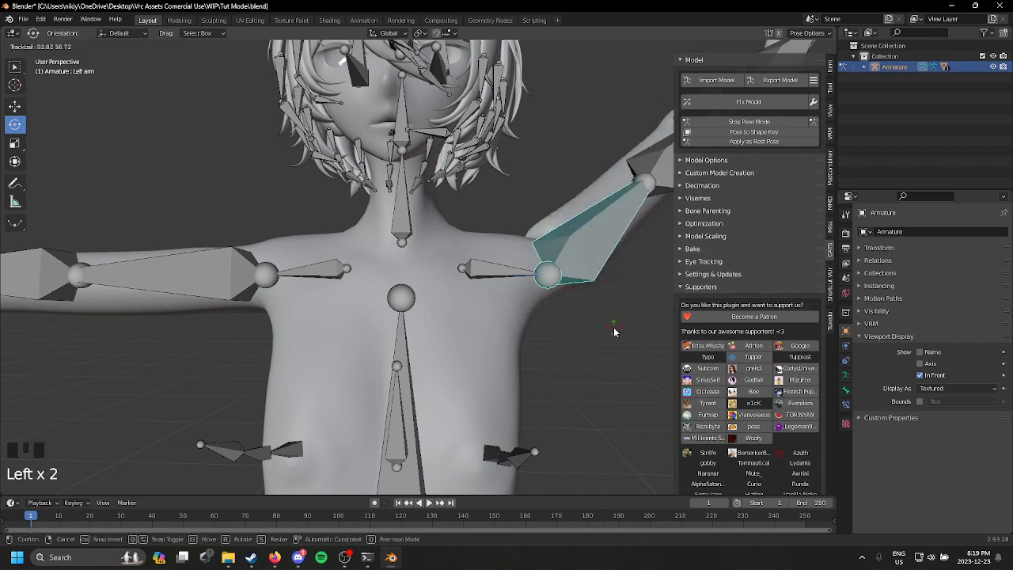
{"action": "key", "text": "ctrl+z"}
Step: Test-rotate the Chest bone to check how the whole upper body follows, and undo the rotation
{"action": "scroll", "coordinate": [429, 317], "scroll_direction": "down", "scroll_amount": 5}
{"action": "scroll", "coordinate": [433, 362], "scroll_direction": "down", "scroll_amount": 1}
{"action": "left_click", "coordinate": [417, 377]}
{"action": "left_click_drag", "start_coordinate": [417, 378], "coordinate": [411, 442]}
{"action": "key", "text": "ctrl+z"}
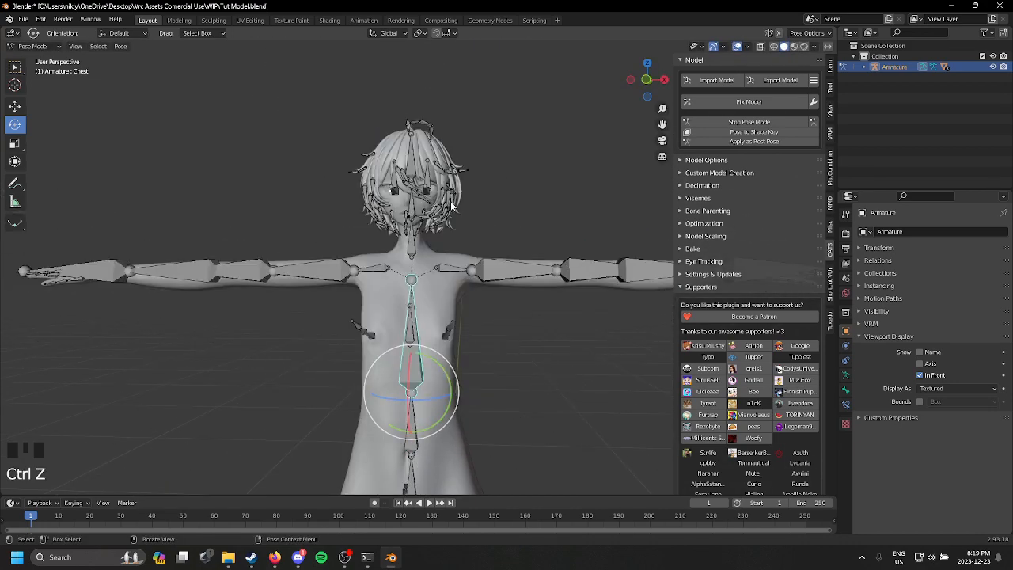
Step: Test-rotate the Head and Raeli_Hair_Root bones, undoing each rotation, and leave Pose Mode
{"action": "middle_click_drag", "start_coordinate": [463, 297], "coordinate": [538, 302], "text": "shift"}
{"action": "scroll", "coordinate": [508, 340], "scroll_direction": "up", "scroll_amount": 3}
{"action": "scroll", "coordinate": [389, 334], "scroll_direction": "down", "scroll_amount": 2}
{"action": "left_click", "coordinate": [457, 299]}
{"action": "left_click_drag", "start_coordinate": [463, 296], "coordinate": [482, 229]}
{"action": "key", "text": "ctrl+z"}
{"action": "left_click", "coordinate": [459, 174]}
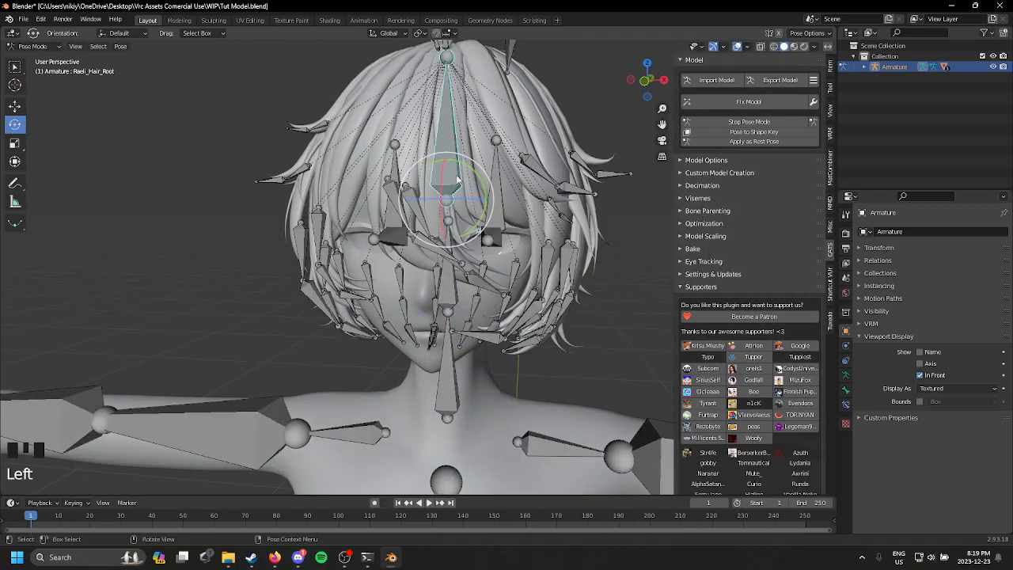
{"action": "left_click_drag", "start_coordinate": [455, 178], "coordinate": [511, 49]}
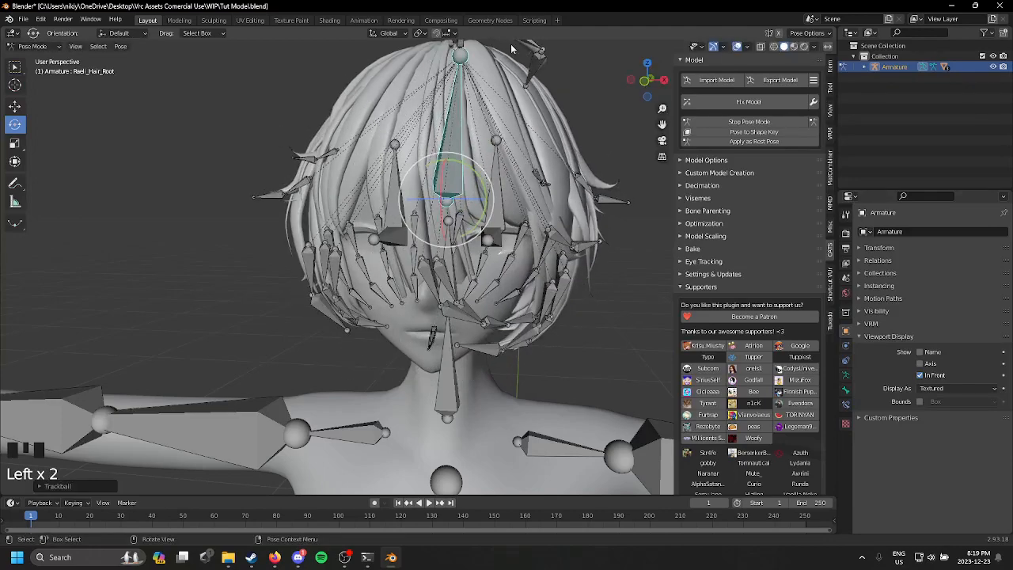
{"action": "key", "text": "ctrl+z"}
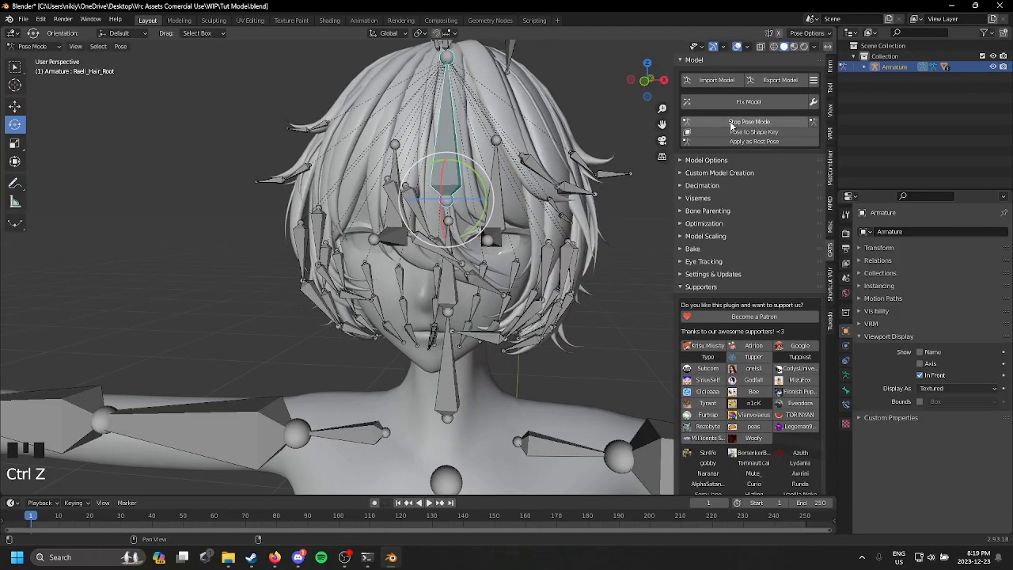
{"action": "left_click", "coordinate": [730, 122]}
Step: Save the merged model to the current file, Tut Model.blend
{"action": "scroll", "coordinate": [506, 201], "scroll_direction": "down", "scroll_amount": 5}
{"action": "middle_click_drag", "start_coordinate": [447, 226], "coordinate": [376, 276]}
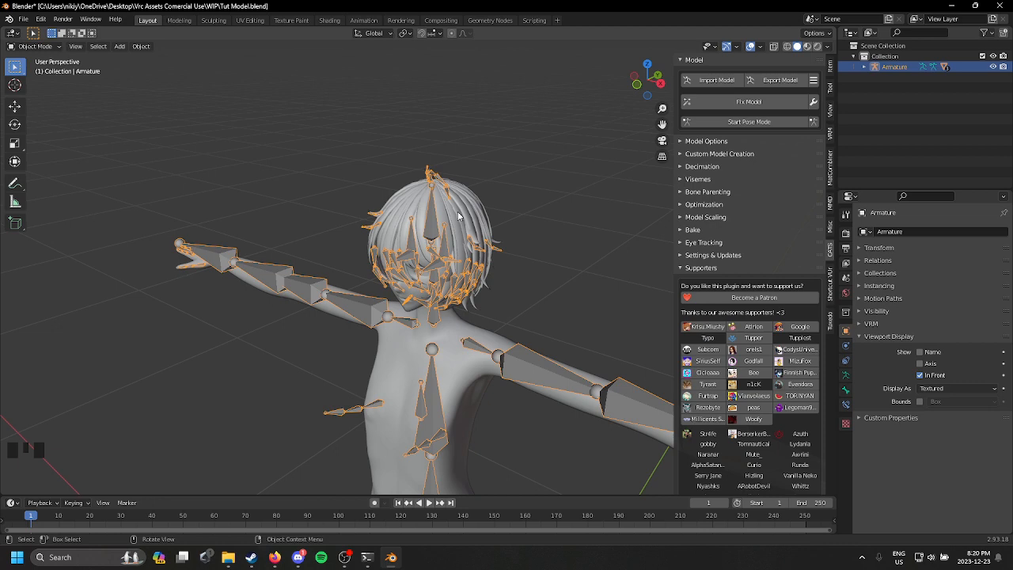
{"action": "scroll", "coordinate": [492, 196], "scroll_direction": "up", "scroll_amount": 5}
{"action": "scroll", "coordinate": [497, 194], "scroll_direction": "down", "scroll_amount": 2}
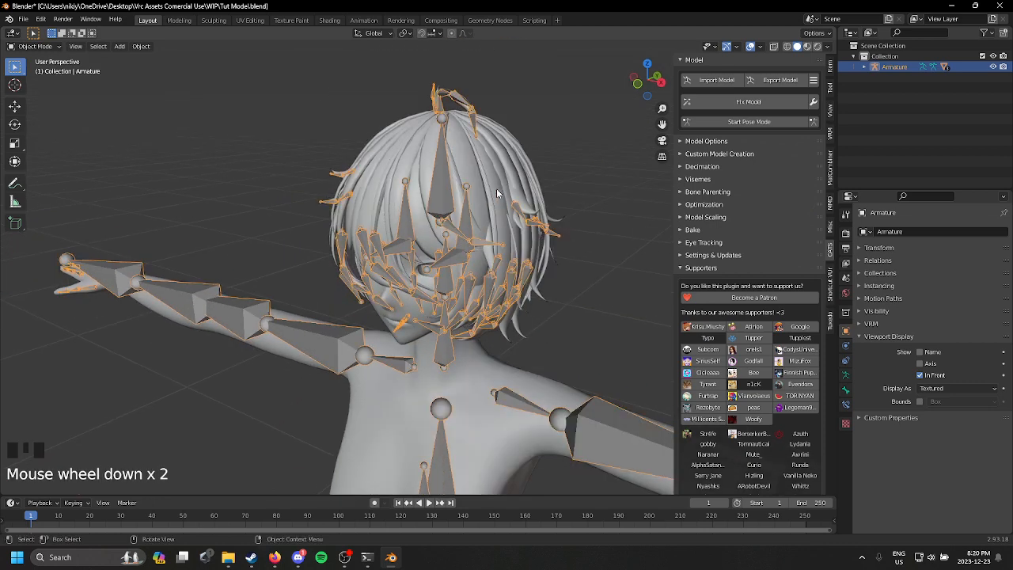
{"action": "scroll", "coordinate": [502, 190], "scroll_direction": "up", "scroll_amount": 1}
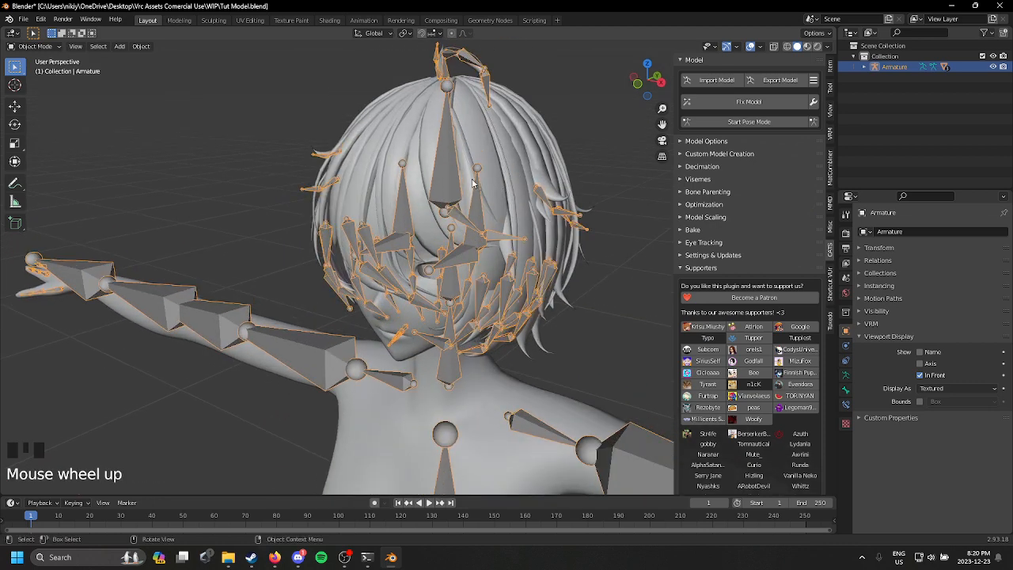
{"action": "left_click", "coordinate": [25, 19]}
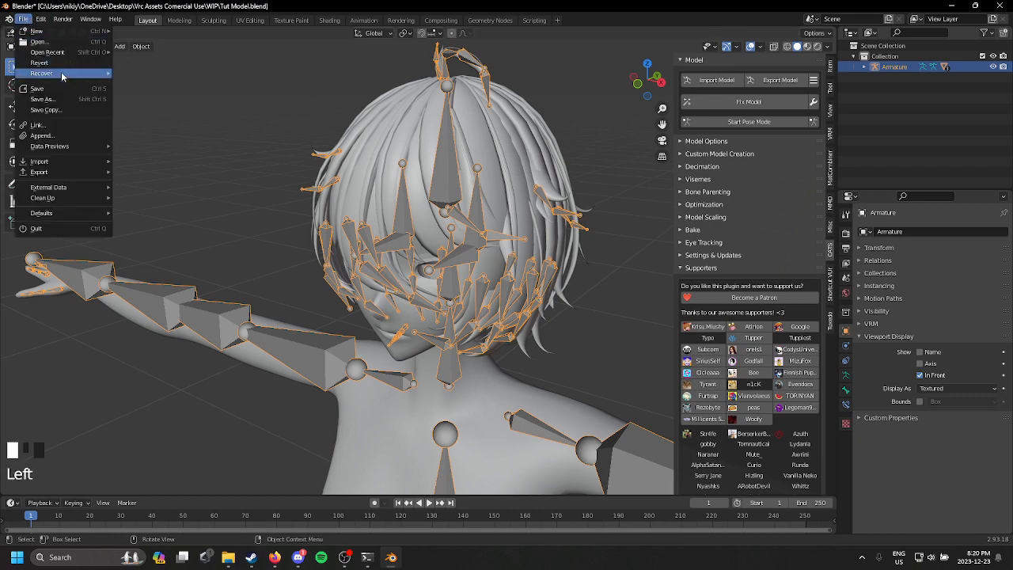
{"action": "left_click", "coordinate": [37, 88]}
{"action": "middle_click_drag", "start_coordinate": [421, 214], "coordinate": [494, 197]}
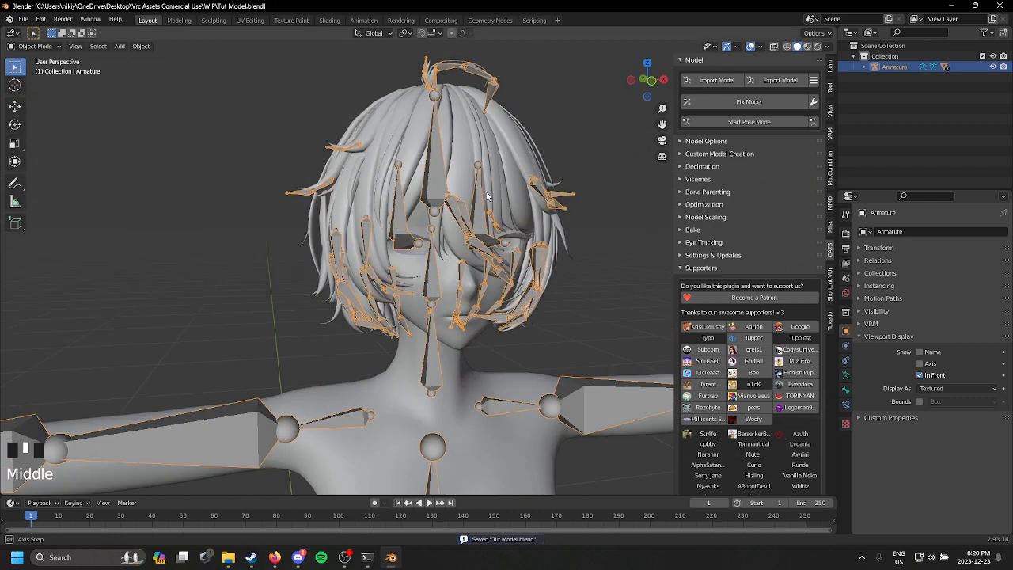
{"action": "scroll", "coordinate": [487, 190], "scroll_direction": "up", "scroll_amount": 2}
{"action": "scroll", "coordinate": [404, 182], "scroll_direction": "down", "scroll_amount": 1}
{"action": "middle_click_drag", "start_coordinate": [405, 182], "coordinate": [427, 198]}
{"action": "scroll", "coordinate": [427, 199], "scroll_direction": "down", "scroll_amount": 1}
{"action": "mouse_move", "coordinate": [427, 203]}
{"action": "middle_mouse_down", "text": "shift"}
{"action": "mouse_move", "coordinate": [379, 207]}
{"action": "mouse_move", "coordinate": [506, 190]}
{"action": "mouse_move", "coordinate": [538, 139]}
{"action": "mouse_move", "coordinate": [494, 201]}
{"action": "mouse_move", "coordinate": [515, 178]}
{"action": "mouse_move", "coordinate": [427, 211]}
{"action": "middle_mouse_up", "text": "shift"}
{"action": "scroll", "coordinate": [521, 171], "scroll_direction": "up", "scroll_amount": 3}
{"action": "scroll", "coordinate": [521, 175], "scroll_direction": "down", "scroll_amount": 2}
{"action": "scroll", "coordinate": [521, 173], "scroll_direction": "down", "scroll_amount": 3}
{"action": "scroll", "coordinate": [423, 214], "scroll_direction": "up", "scroll_amount": 1}
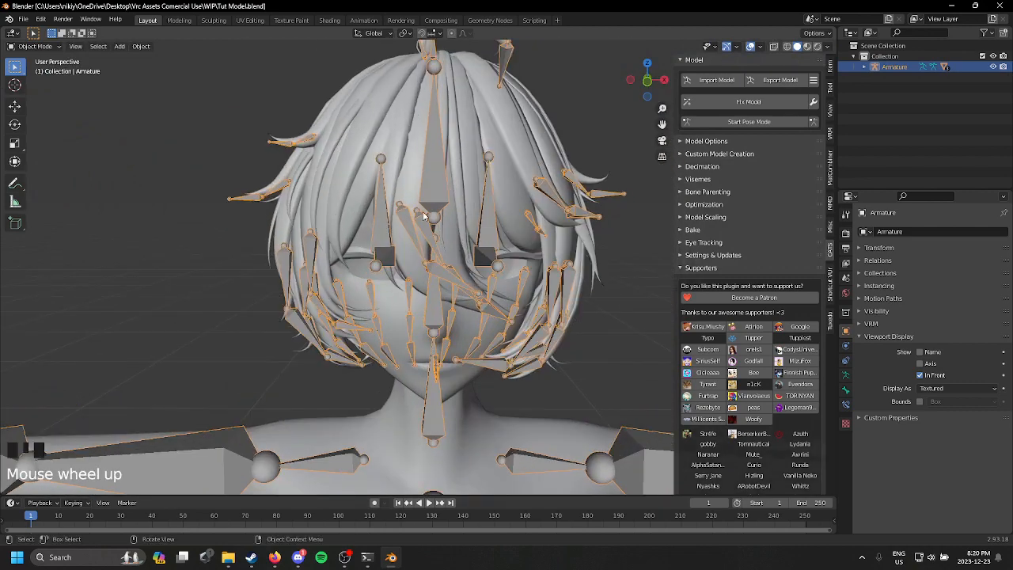
Step: Save the Tut Model.blend file once more
{"action": "middle_click_drag", "start_coordinate": [493, 182], "coordinate": [16, 194]}
{"action": "scroll", "coordinate": [242, 194], "scroll_direction": "down", "scroll_amount": 1}
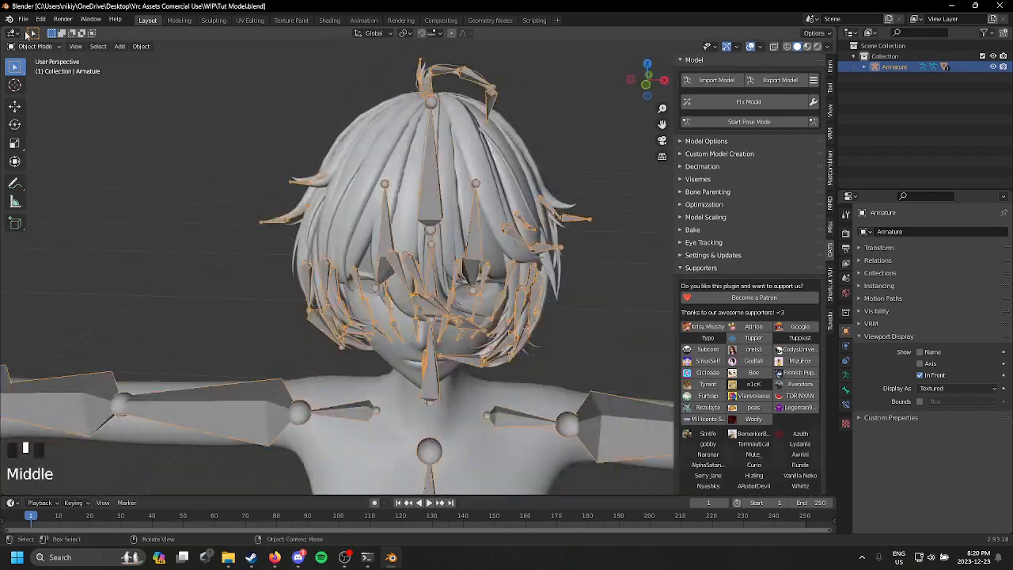
{"action": "left_click", "coordinate": [23, 19]}
{"action": "left_click", "coordinate": [63, 89]}
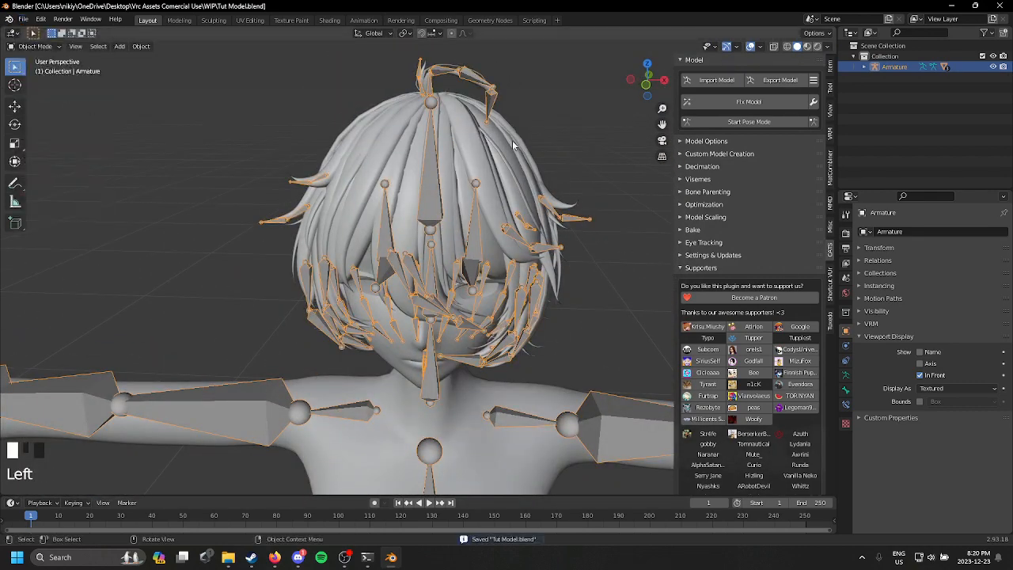
{"action": "scroll", "coordinate": [585, 213], "scroll_direction": "down", "scroll_amount": 2}
{"action": "middle_click_drag", "start_coordinate": [601, 209], "coordinate": [573, 246]}
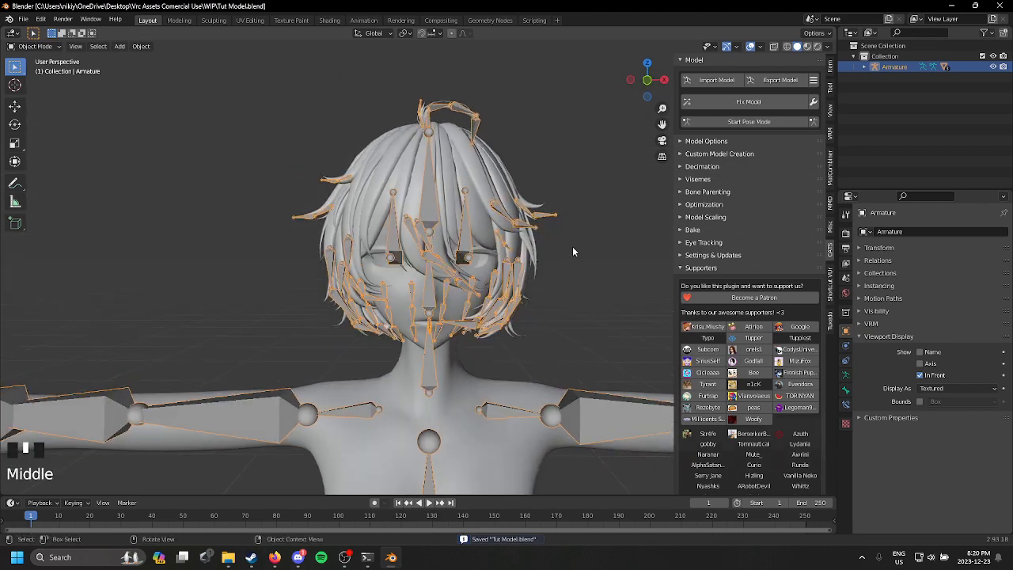
{"action": "scroll", "coordinate": [576, 229], "scroll_direction": "up", "scroll_amount": 4}
{"action": "scroll", "coordinate": [582, 212], "scroll_direction": "up", "scroll_amount": 1, "text": "shift"}
{"action": "scroll", "coordinate": [529, 233], "scroll_direction": "down", "scroll_amount": 4}
{"action": "scroll", "coordinate": [529, 233], "scroll_direction": "up", "scroll_amount": 3}
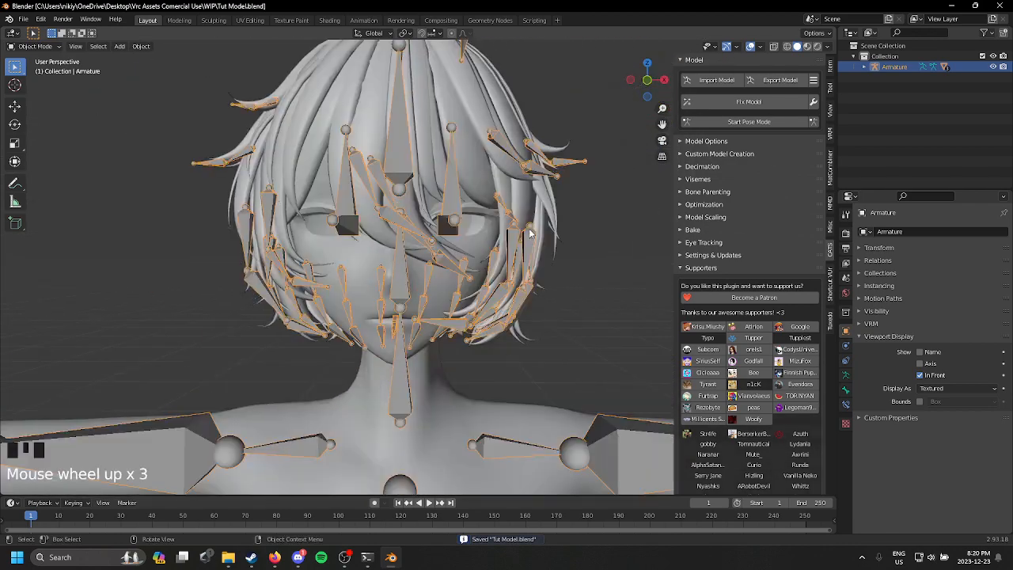
Step: Import the outfit model Outfitriggedpanda.fbx from the TShirt Kitahra folder
{"action": "scroll", "coordinate": [530, 234], "scroll_direction": "down", "scroll_amount": 6}
{"action": "middle_click_drag", "start_coordinate": [615, 237], "coordinate": [353, 298]}
{"action": "scroll", "coordinate": [283, 305], "scroll_direction": "down", "scroll_amount": 2}
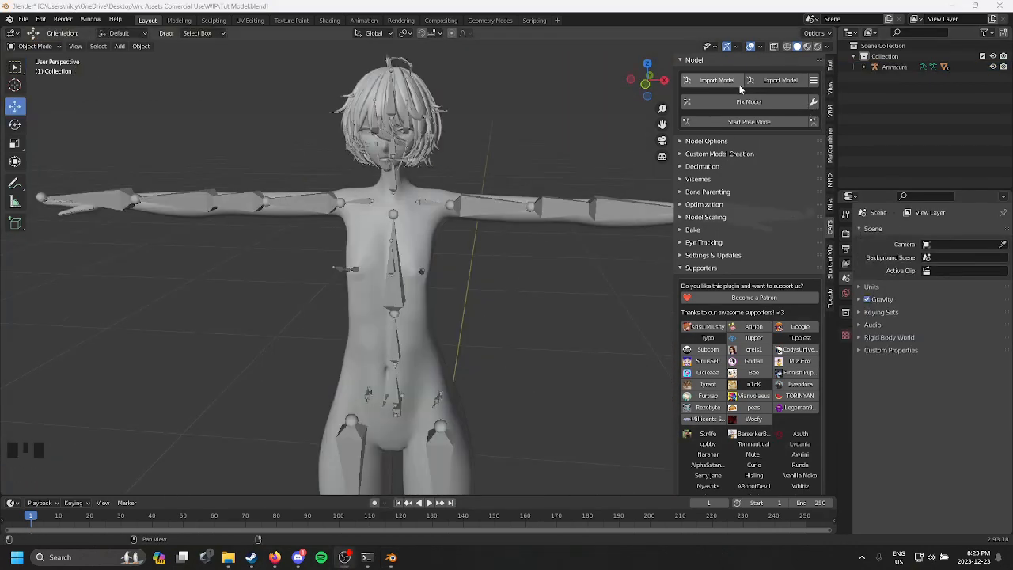
{"action": "left_click", "coordinate": [717, 80]}
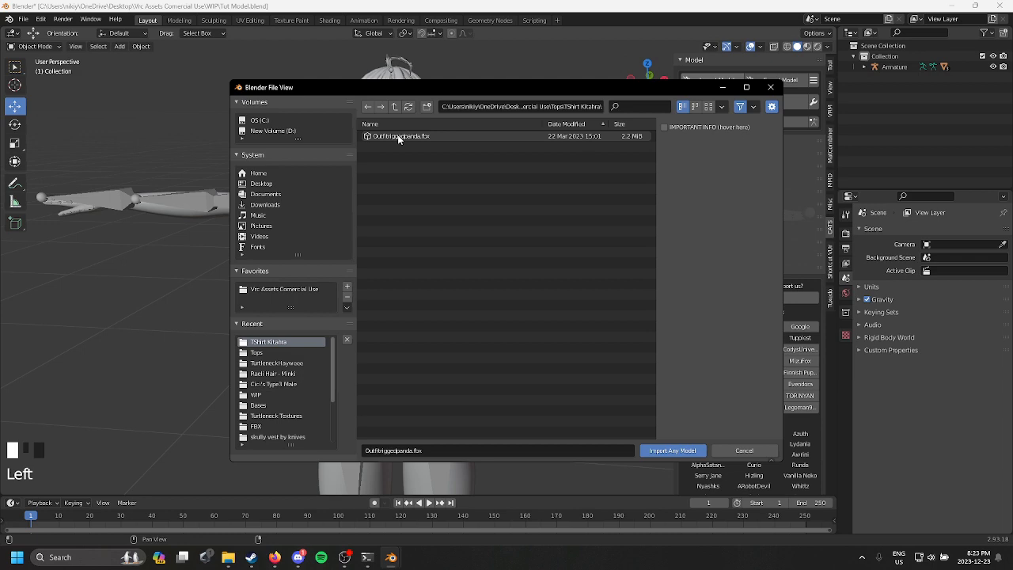
{"action": "double_click", "coordinate": [398, 137]}
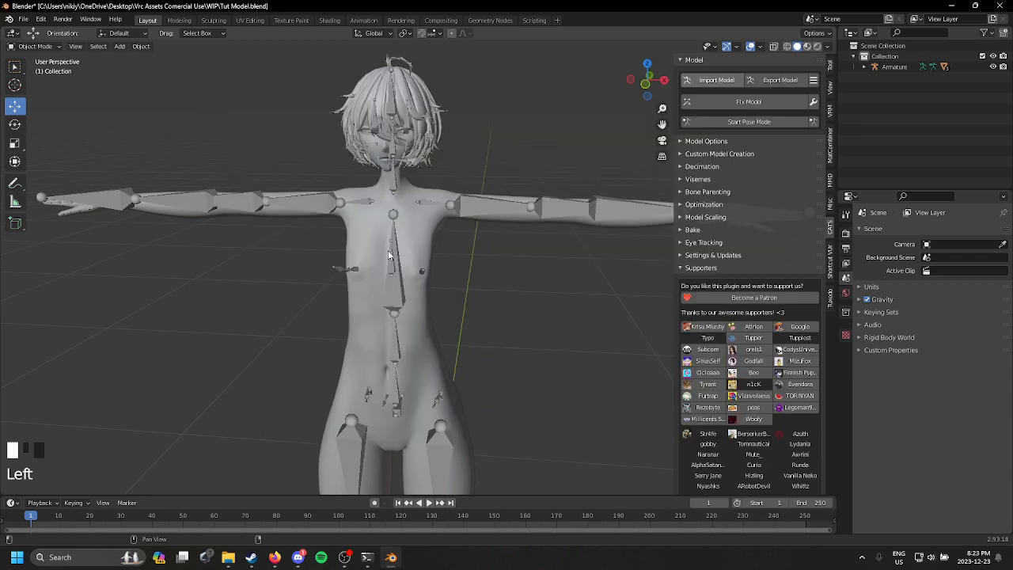
Step: Switch the viewport to wireframe shading and compare the imported outfit and its bones with the body
{"action": "mouse_move", "coordinate": [434, 215]}
{"action": "middle_mouse_down"}
{"action": "mouse_move", "coordinate": [506, 213]}
{"action": "mouse_move", "coordinate": [428, 209]}
{"action": "middle_mouse_up"}
{"action": "key", "text": "z"}
{"action": "middle_click_drag", "start_coordinate": [327, 273], "coordinate": [450, 213], "text": "shift"}
{"action": "scroll", "coordinate": [449, 212], "scroll_direction": "up", "scroll_amount": 4}
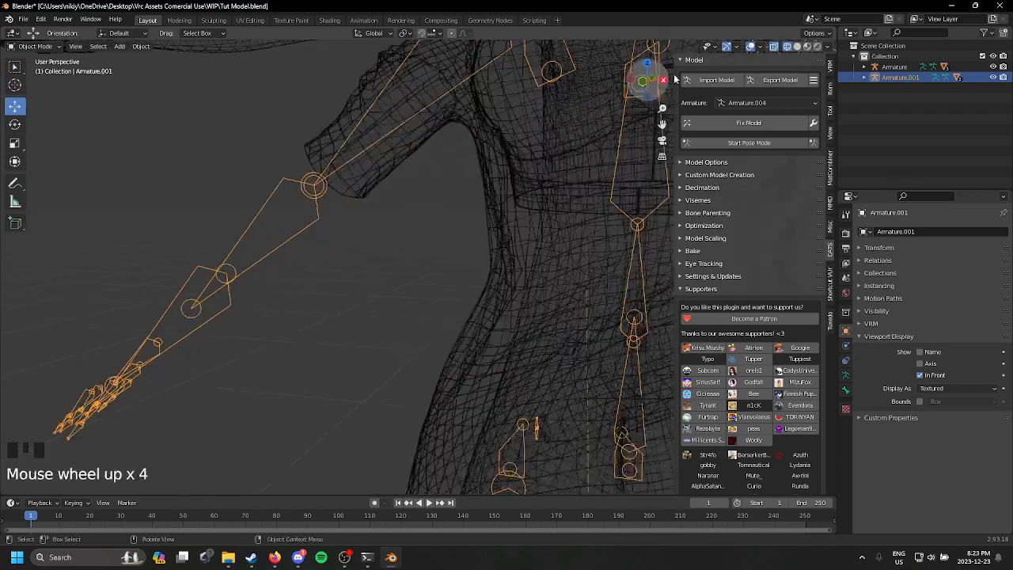
{"action": "left_click", "coordinate": [774, 46]}
{"action": "middle_click_drag", "start_coordinate": [428, 158], "coordinate": [783, 220], "text": "shift"}
{"action": "scroll", "coordinate": [377, 214], "scroll_direction": "down", "scroll_amount": 2}
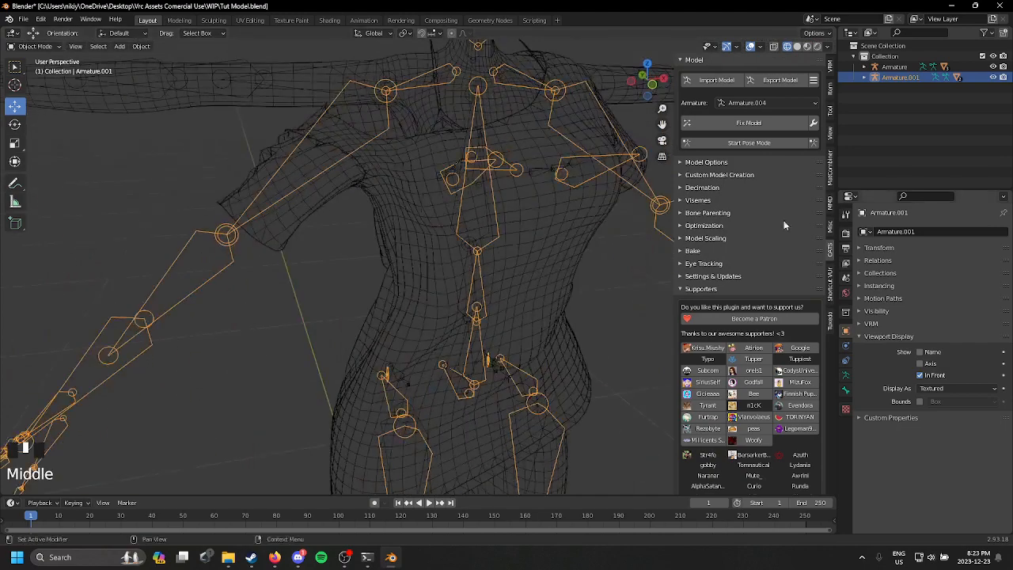
{"action": "middle_click_drag", "start_coordinate": [739, 73], "coordinate": [718, 77]}
{"action": "left_click", "coordinate": [751, 46]}
{"action": "middle_click_drag", "start_coordinate": [601, 158], "coordinate": [563, 136]}
{"action": "left_click", "coordinate": [751, 46]}
{"action": "scroll", "coordinate": [558, 238], "scroll_direction": "down", "scroll_amount": 2}
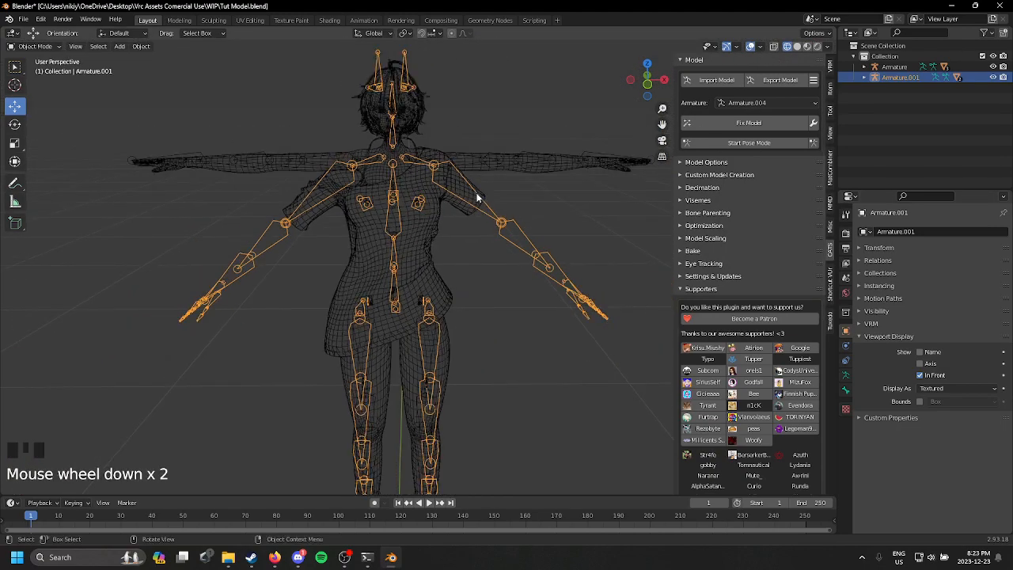
Step: Pose the outfit armature's upper arms horizontally in line with the body's arms and apply the pose as rest pose
{"action": "left_click", "coordinate": [758, 142]}
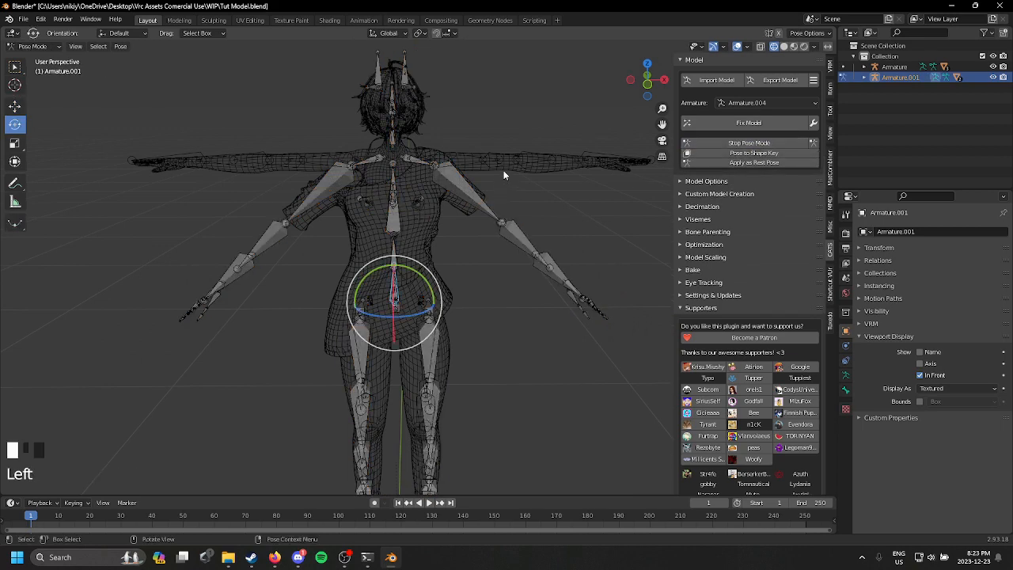
{"action": "left_click", "coordinate": [458, 205]}
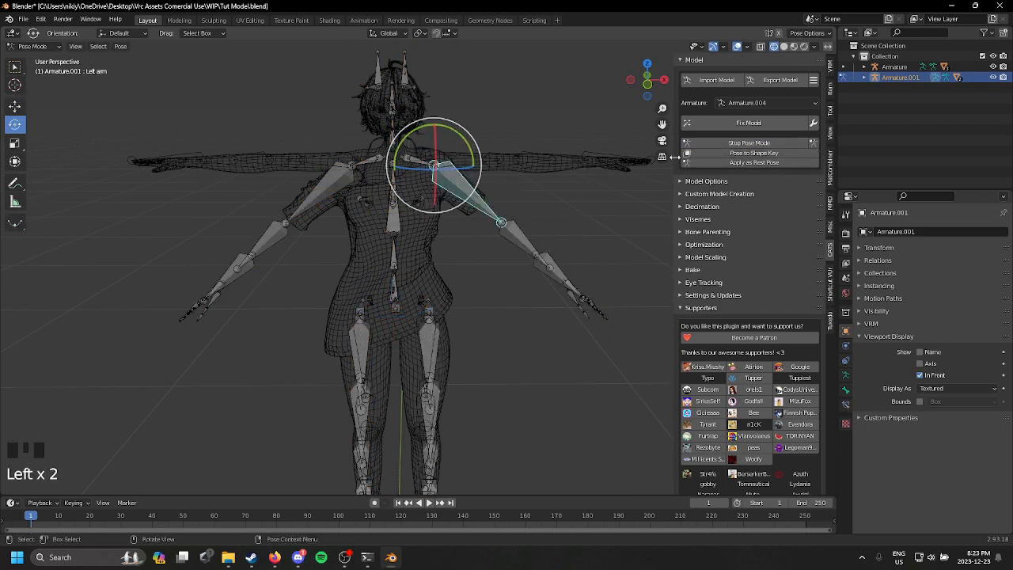
{"action": "left_click", "coordinate": [649, 89]}
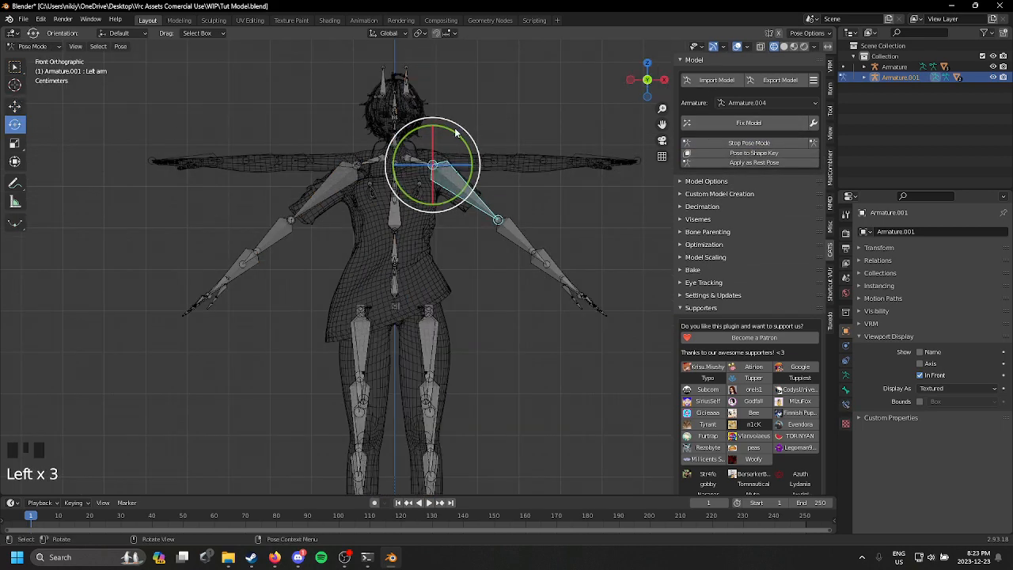
{"action": "left_click_drag", "start_coordinate": [456, 133], "coordinate": [414, 127]}
{"action": "key", "text": "ctrl+z"}
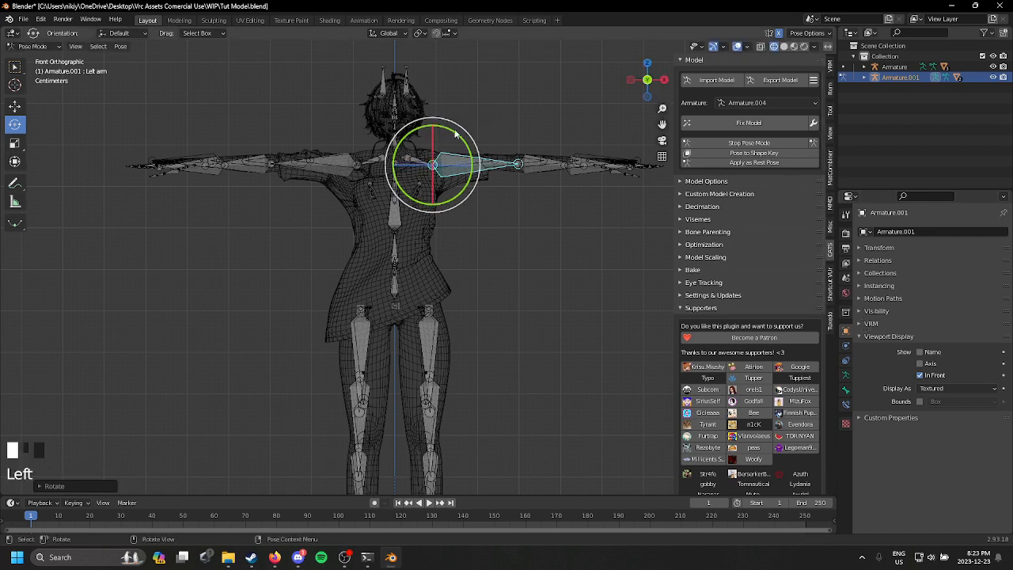
{"action": "left_click", "coordinate": [455, 130]}
{"action": "left_click", "coordinate": [754, 162]}
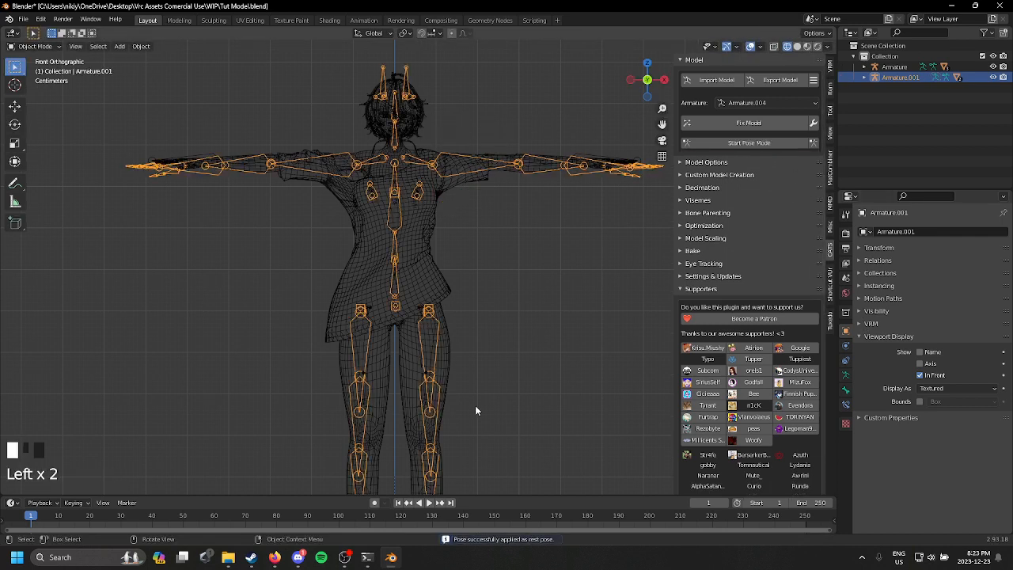
Step: Set the outfit armature's origin to its geometry and scale the outfit down to fit the body
{"action": "right_click", "coordinate": [372, 221]}
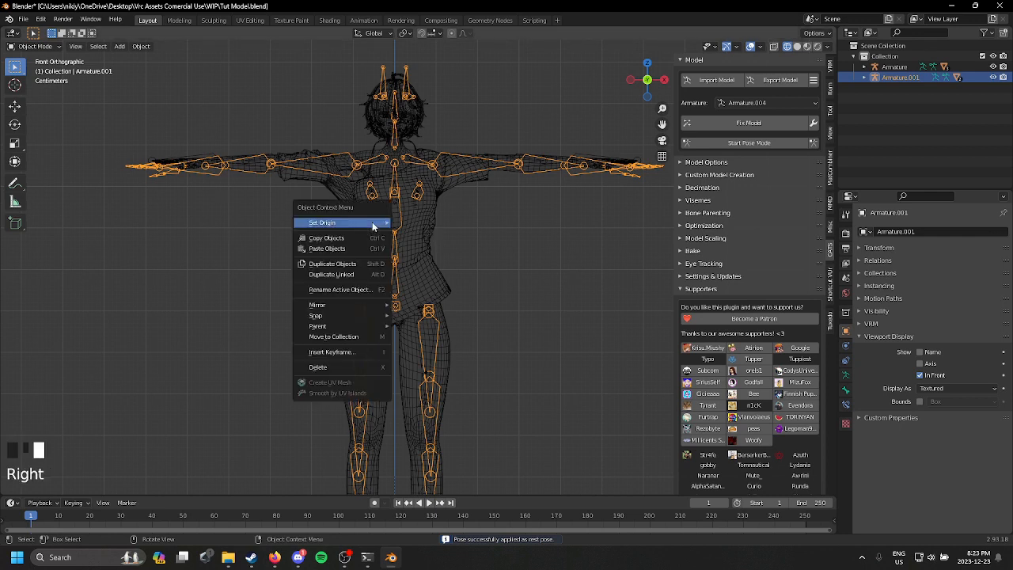
{"action": "mouse_move", "coordinate": [369, 226]}
{"action": "left_click", "coordinate": [430, 235]}
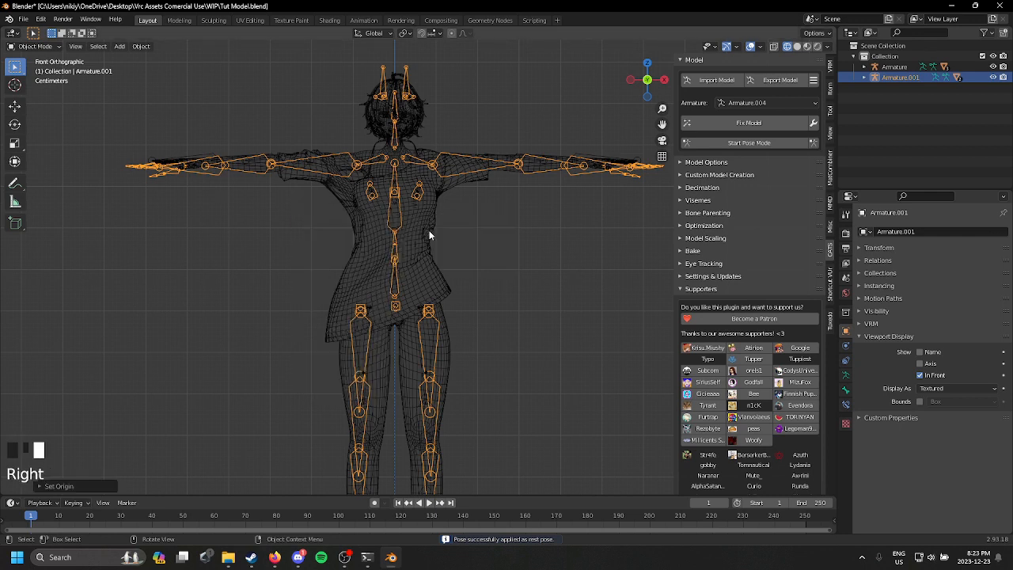
{"action": "left_click", "coordinate": [14, 105]}
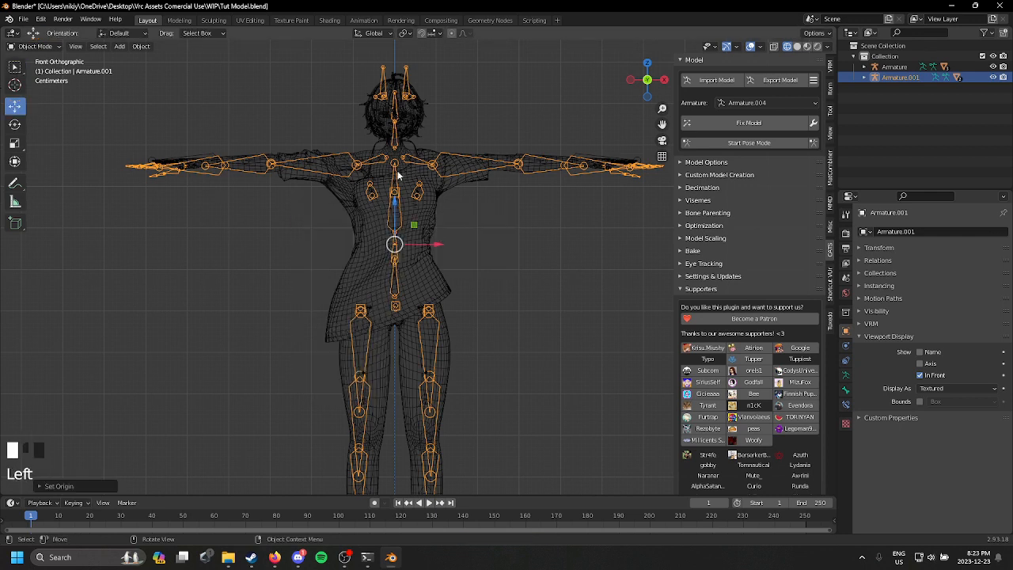
{"action": "key", "text": "s"}
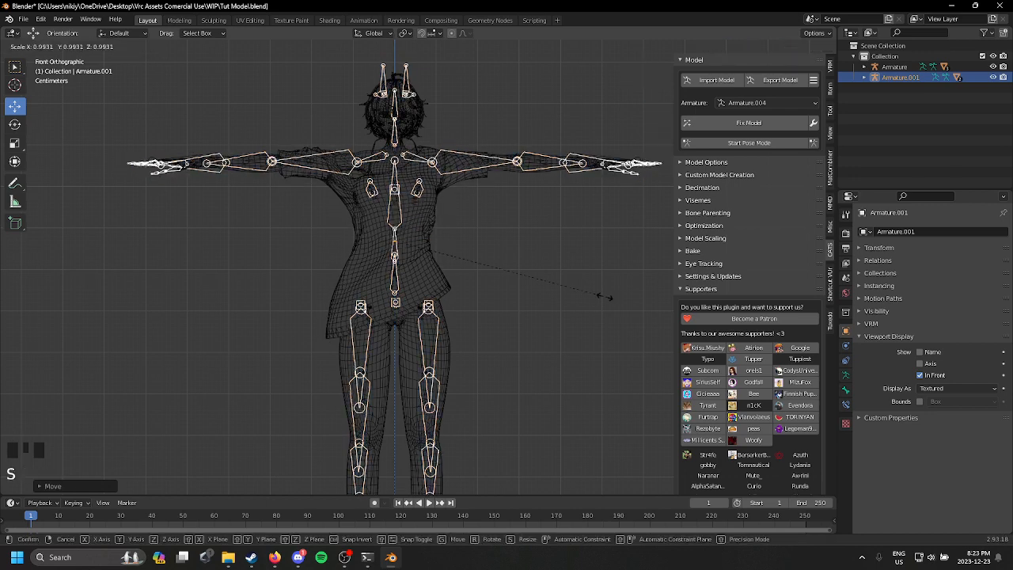
{"action": "left_click", "coordinate": [581, 292]}
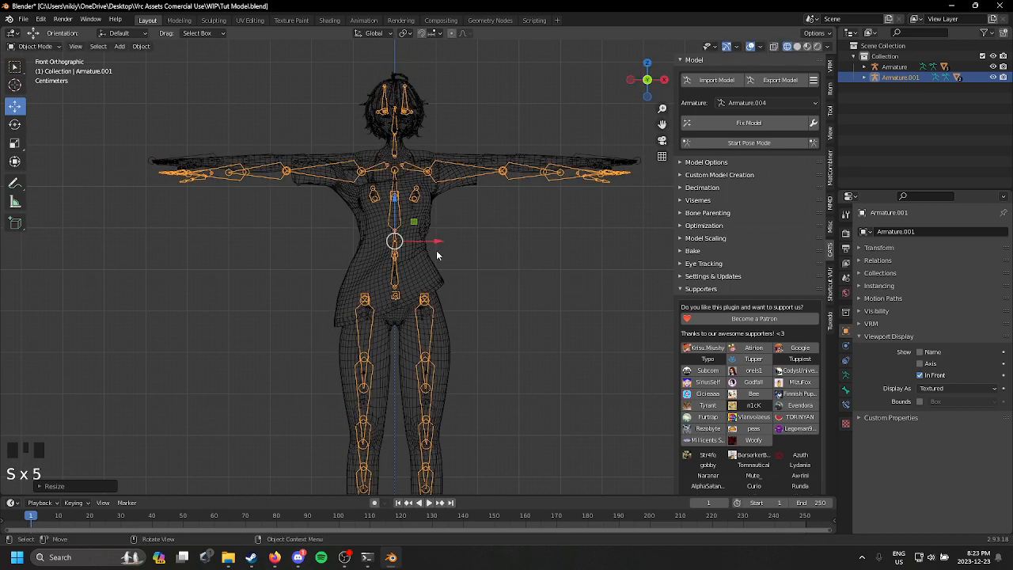
Step: Align the outfit with the body by moving it up along Z and slightly backward along Y
{"action": "left_click_drag", "start_coordinate": [394, 204], "coordinate": [405, 192]}
{"action": "middle_click_drag", "start_coordinate": [405, 247], "coordinate": [532, 263]}
{"action": "left_click", "coordinate": [643, 84]}
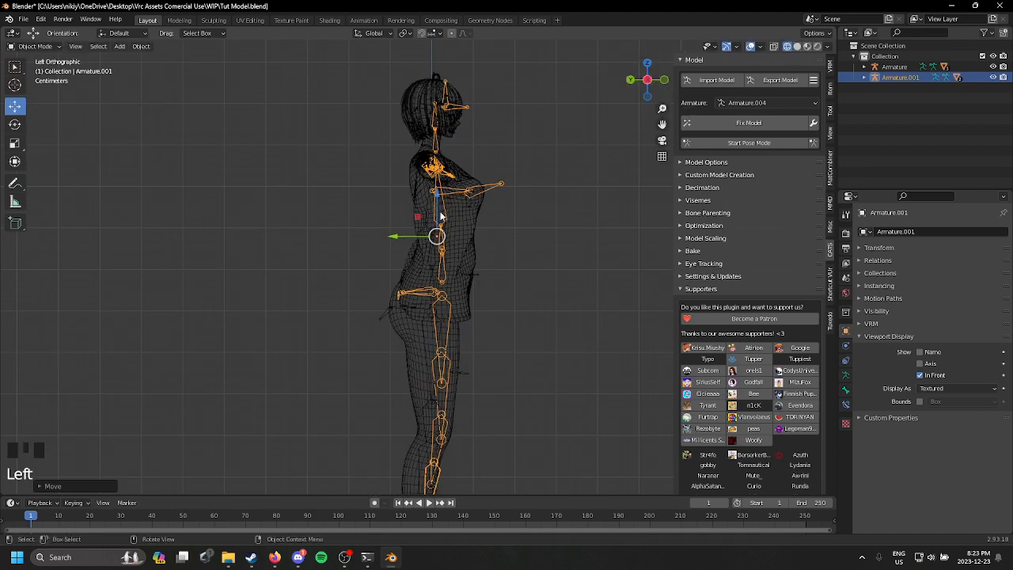
{"action": "left_click_drag", "start_coordinate": [400, 239], "coordinate": [393, 237]}
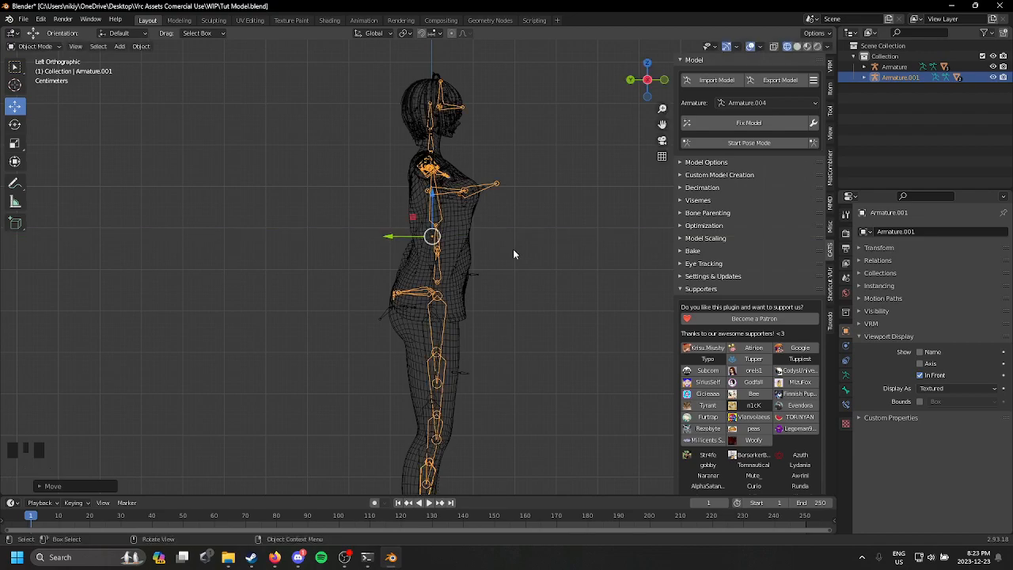
Step: Return to solid shading and fine-tune the outfit's height over the body along Z
{"action": "middle_click_drag", "start_coordinate": [512, 248], "coordinate": [490, 271]}
{"action": "key", "text": "z"}
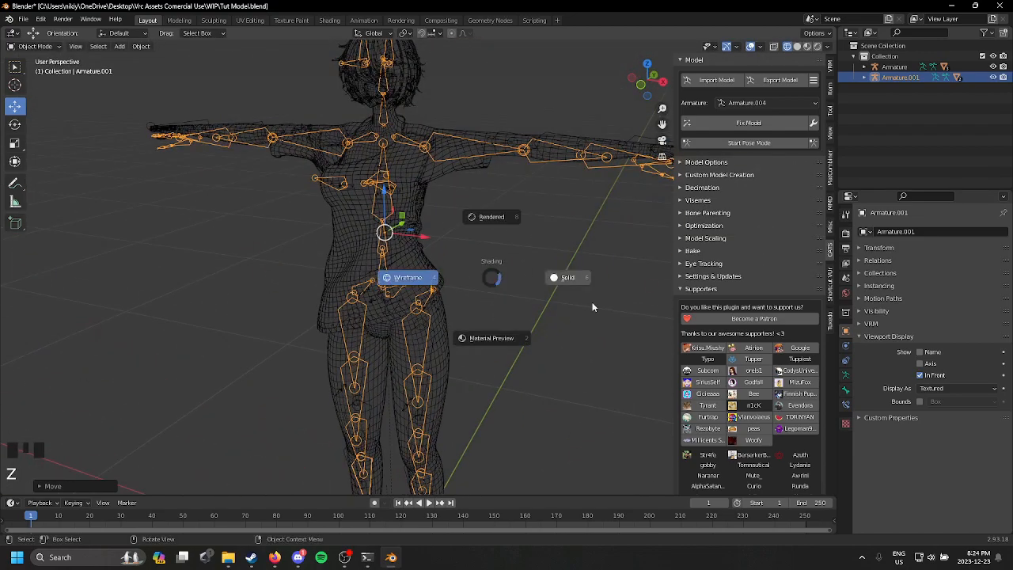
{"action": "left_click", "coordinate": [558, 279]}
{"action": "mouse_move", "coordinate": [585, 291]}
{"action": "middle_mouse_down"}
{"action": "mouse_move", "coordinate": [655, 299]}
{"action": "mouse_move", "coordinate": [543, 291]}
{"action": "mouse_move", "coordinate": [592, 276]}
{"action": "middle_mouse_up"}
{"action": "left_click_drag", "start_coordinate": [381, 203], "coordinate": [396, 191]}
{"action": "scroll", "coordinate": [428, 270], "scroll_direction": "down", "scroll_amount": 2}
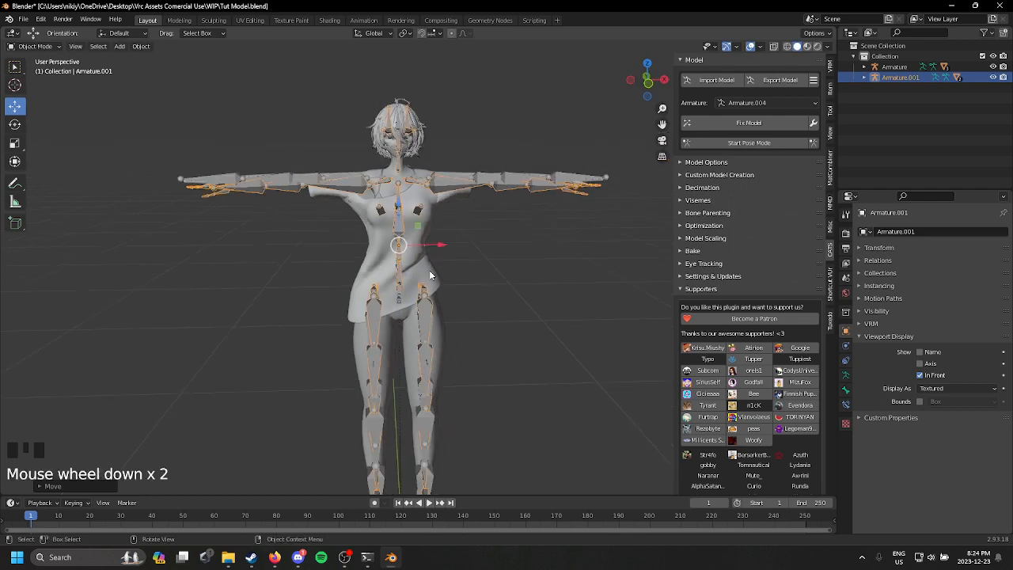
Step: Apply all transforms to the outfit armature and delete it, keeping the Shirt and Bra meshes
{"action": "middle_click_drag", "start_coordinate": [429, 270], "coordinate": [504, 215]}
{"action": "key", "text": "ctrl+a"}
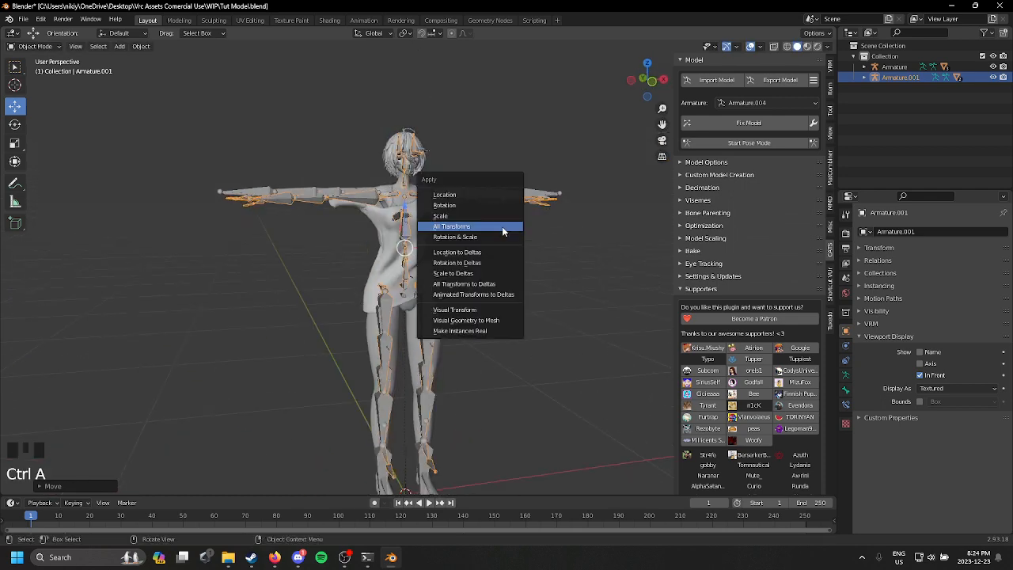
{"action": "left_click", "coordinate": [502, 230]}
{"action": "scroll", "coordinate": [451, 240], "scroll_direction": "up", "scroll_amount": 2}
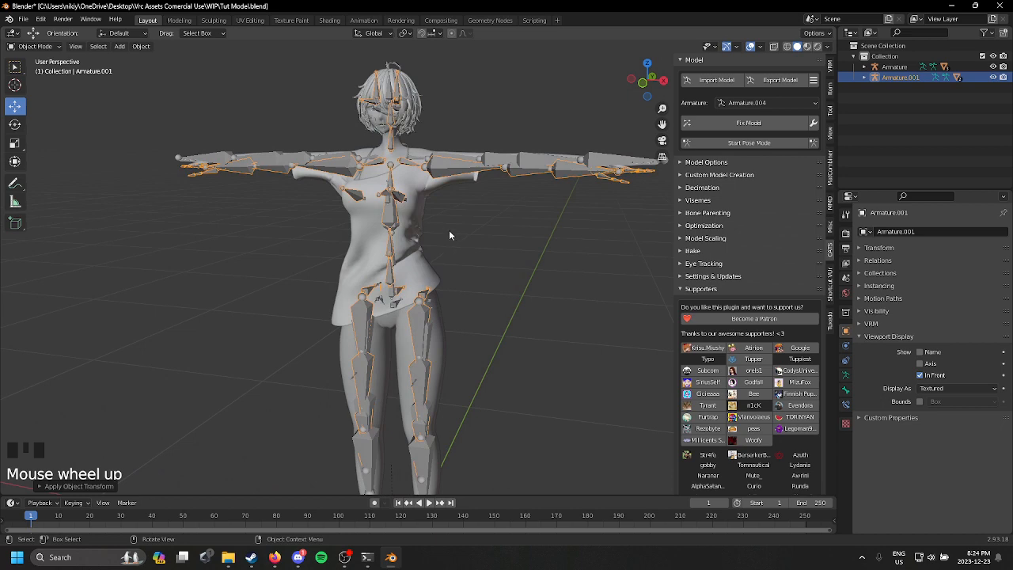
{"action": "key", "text": "Delete"}
Step: Select the Shirt mesh and hide it to expose the Bra underneath
{"action": "left_click", "coordinate": [411, 215]}
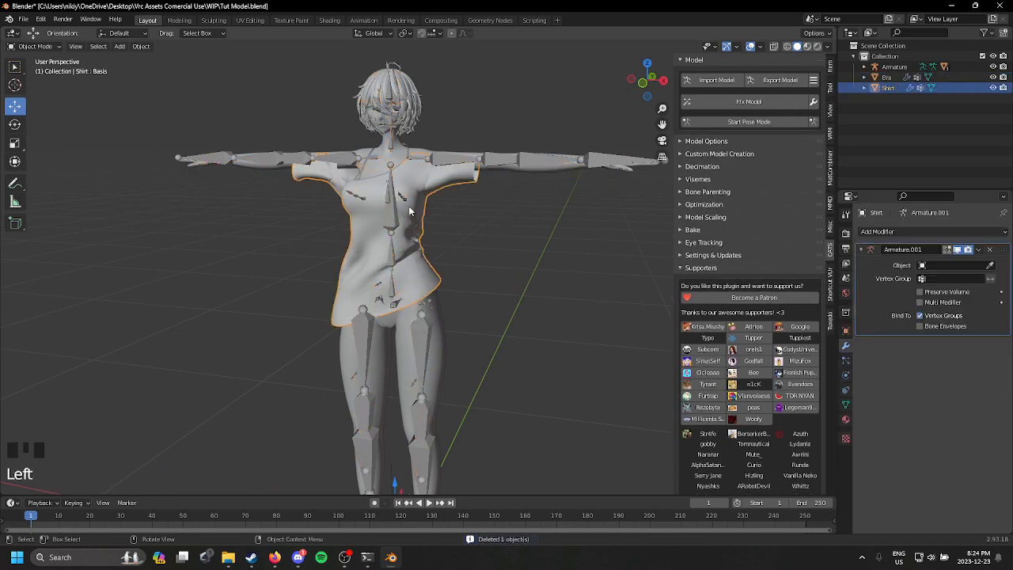
{"action": "scroll", "coordinate": [485, 204], "scroll_direction": "up", "scroll_amount": 2}
{"action": "scroll", "coordinate": [418, 224], "scroll_direction": "down", "scroll_amount": 2}
{"action": "middle_click_drag", "start_coordinate": [418, 224], "coordinate": [403, 229]}
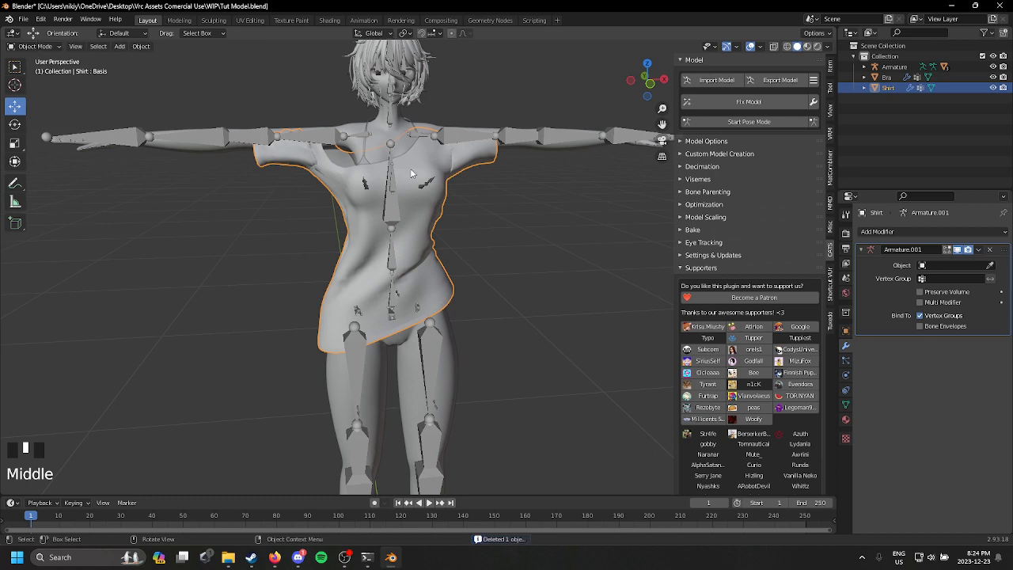
{"action": "key", "text": "h"}
Step: Put the Bra mesh into Sculpt Mode and choose the Grab brush
{"action": "left_click", "coordinate": [370, 182]}
{"action": "middle_click_drag", "start_coordinate": [369, 182], "coordinate": [459, 207]}
{"action": "left_click", "coordinate": [481, 205]}
{"action": "scroll", "coordinate": [459, 207], "scroll_direction": "down", "scroll_amount": 2}
{"action": "scroll", "coordinate": [459, 208], "scroll_direction": "up", "scroll_amount": 2}
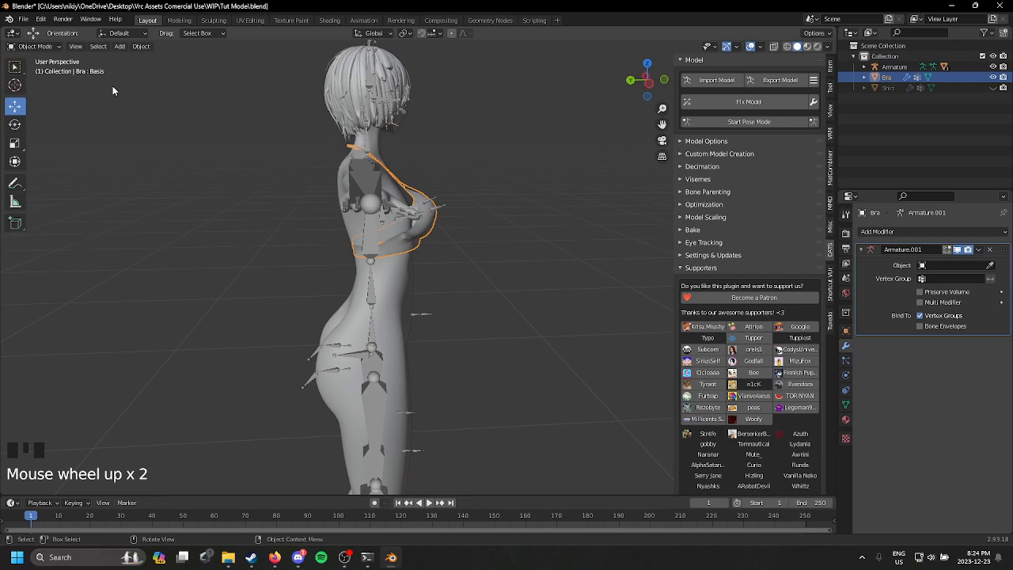
{"action": "left_click", "coordinate": [34, 45]}
{"action": "left_click", "coordinate": [32, 83]}
{"action": "scroll", "coordinate": [475, 253], "scroll_direction": "up", "scroll_amount": 2}
{"action": "middle_click_drag", "start_coordinate": [443, 237], "coordinate": [484, 261]}
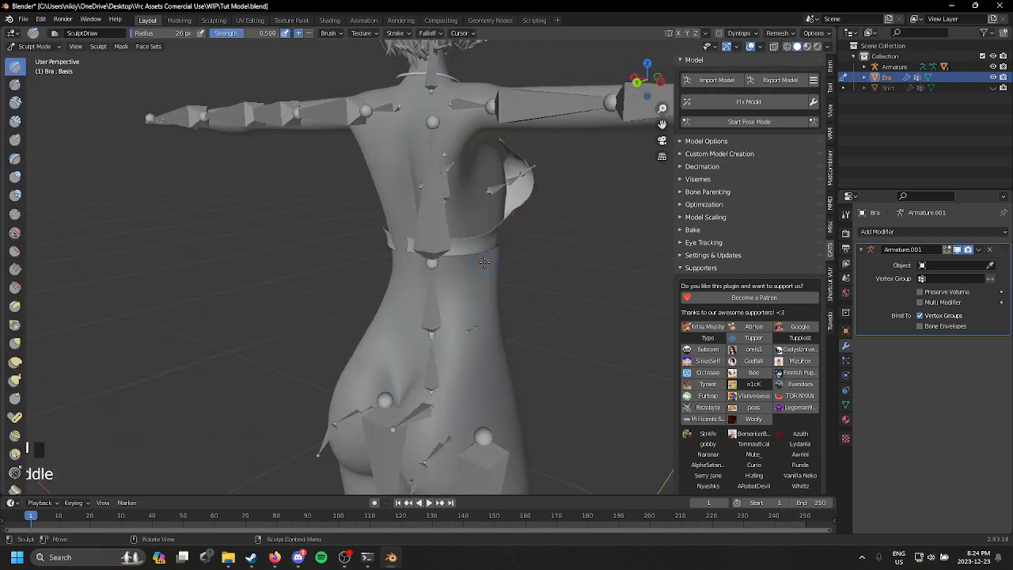
{"action": "left_click", "coordinate": [15, 342]}
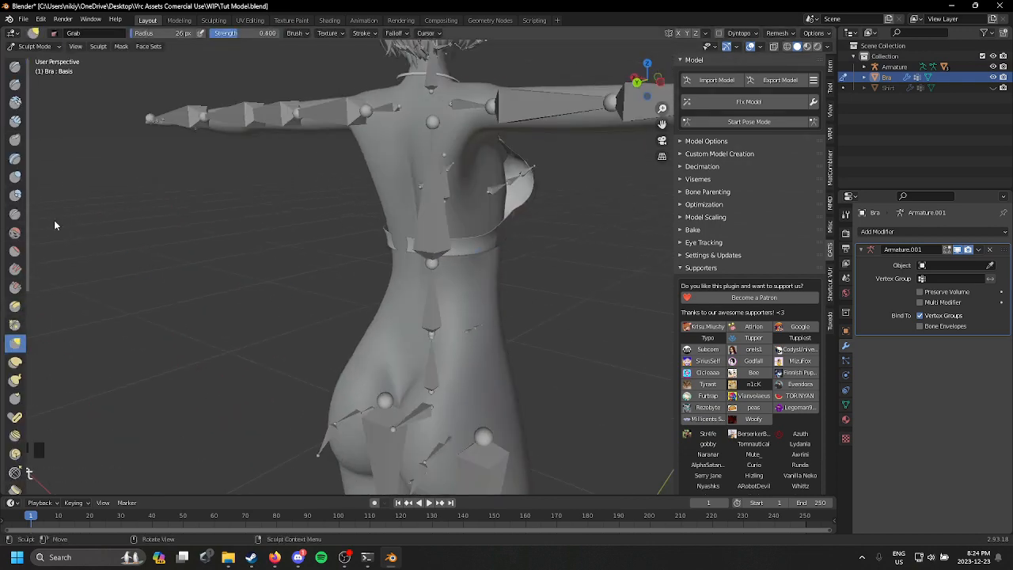
Step: Pull the Bra's back band out of the body with X-mirrored Grab strokes, using radii of 74 px and 169 px
{"action": "scroll", "coordinate": [528, 219], "scroll_direction": "down", "scroll_amount": 2}
{"action": "middle_click_drag", "start_coordinate": [527, 219], "coordinate": [490, 277]}
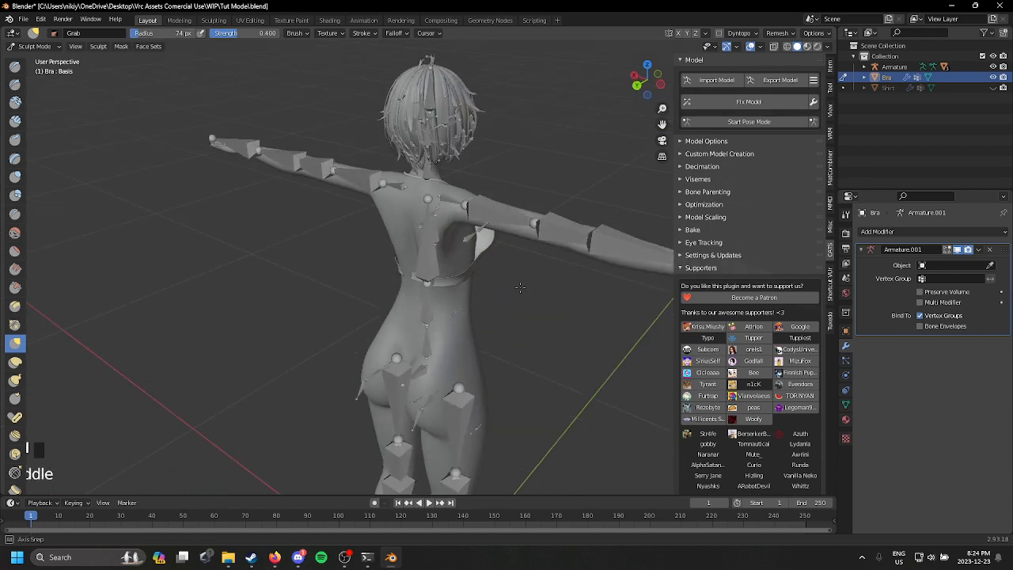
{"action": "scroll", "coordinate": [316, 294], "scroll_direction": "up", "scroll_amount": 4}
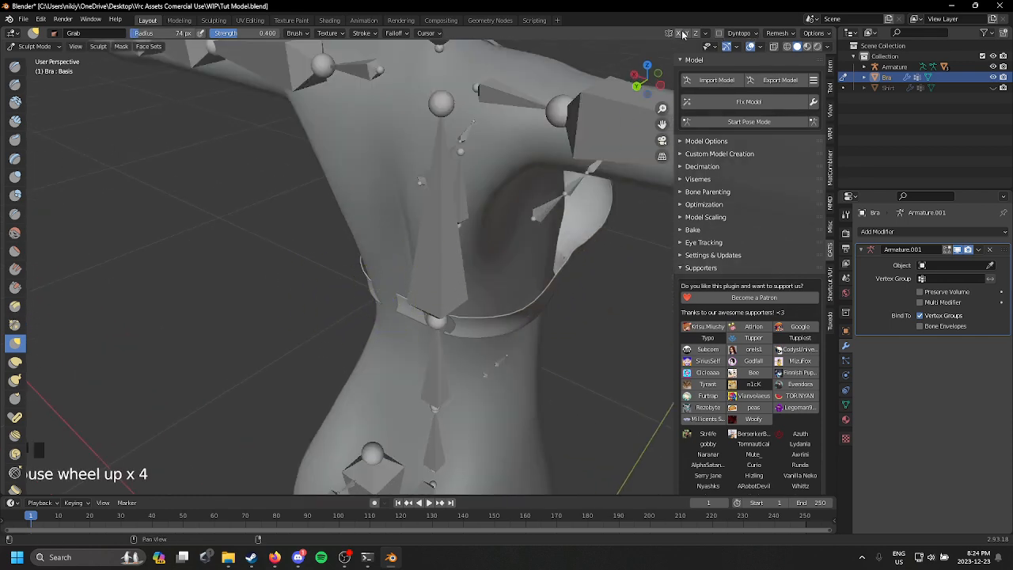
{"action": "middle_click_drag", "start_coordinate": [422, 259], "coordinate": [454, 259]}
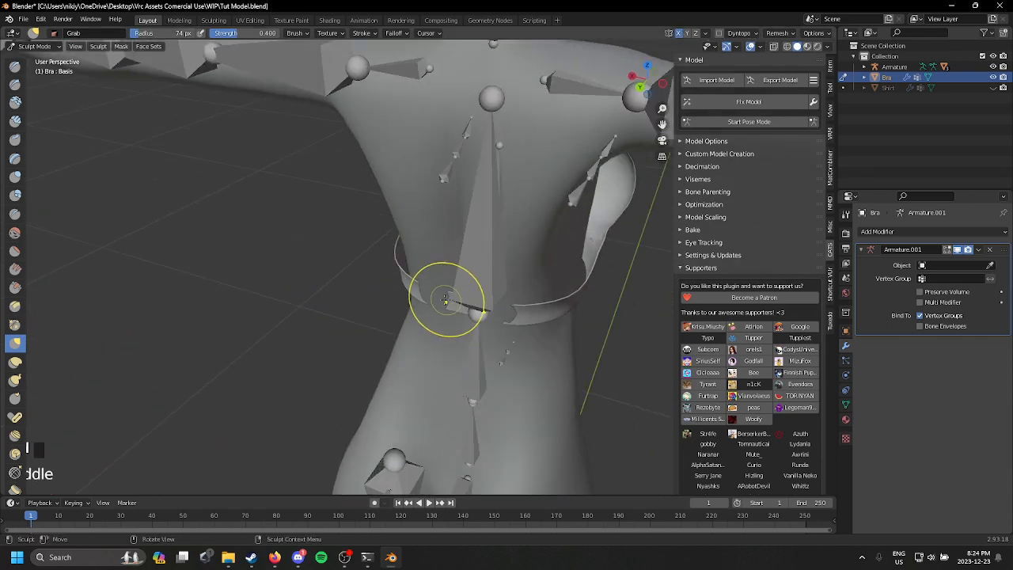
{"action": "left_click_drag", "start_coordinate": [446, 301], "coordinate": [440, 304]}
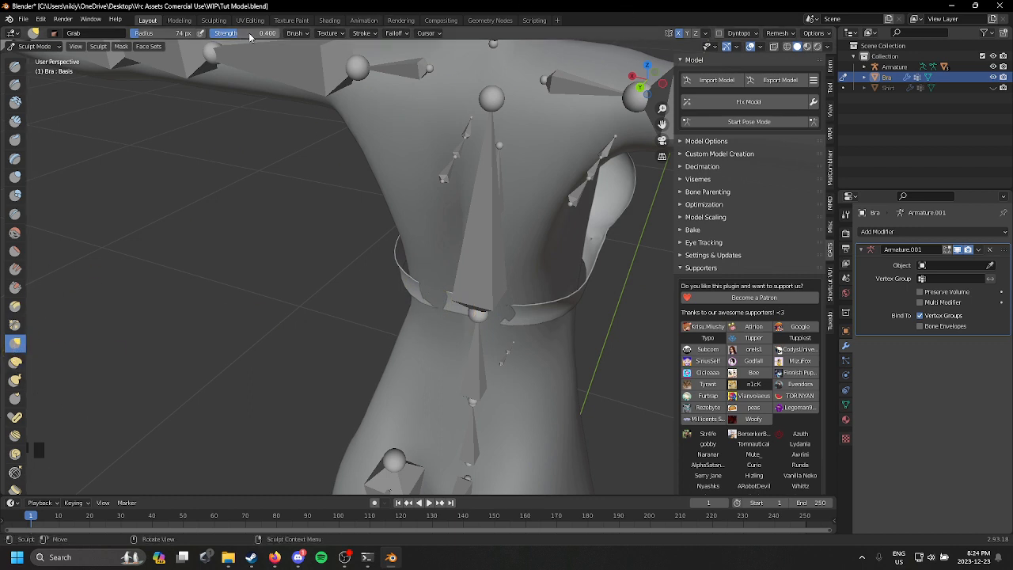
{"action": "scroll", "coordinate": [463, 312], "scroll_direction": "up", "scroll_amount": 4}
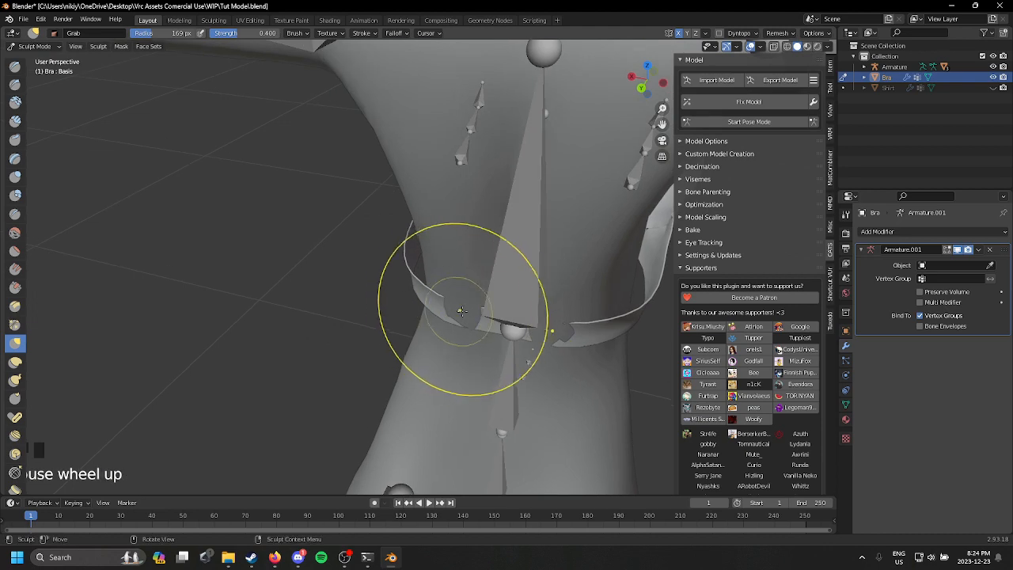
{"action": "middle_click_drag", "start_coordinate": [461, 327], "coordinate": [666, 94]}
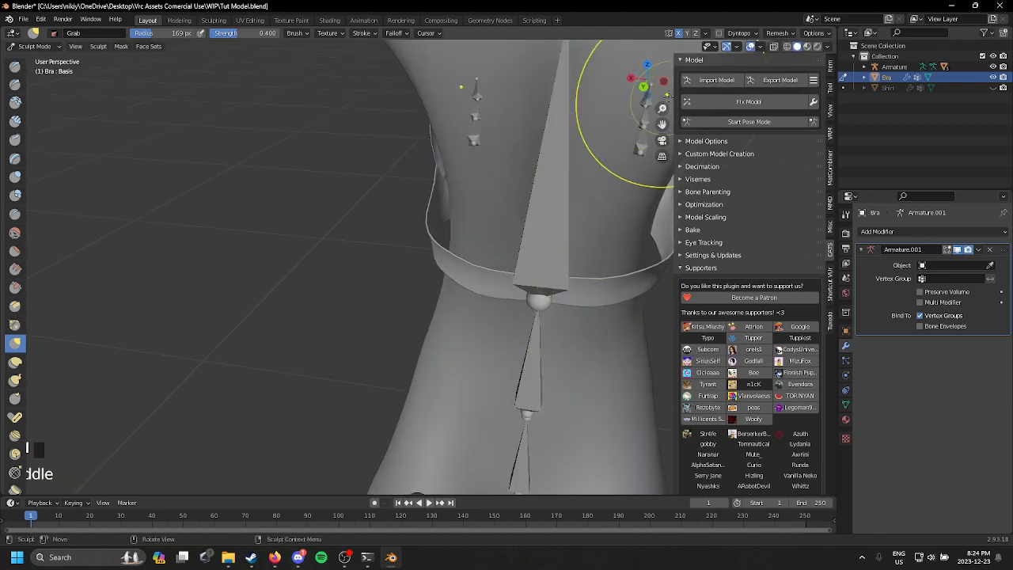
Step: Reshape the sides of the Bra's band around the ribcage with the Grab brush, working from the back view
{"action": "left_click", "coordinate": [645, 85]}
{"action": "middle_click_drag", "start_coordinate": [587, 114], "coordinate": [576, 205], "text": "shift"}
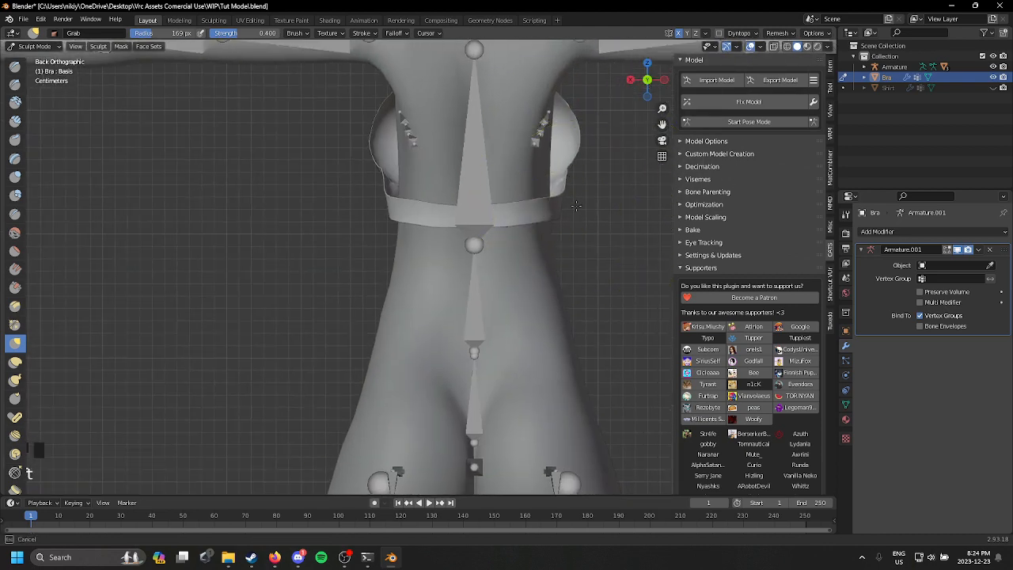
{"action": "left_click_drag", "start_coordinate": [537, 206], "coordinate": [541, 204]}
{"action": "mouse_move", "coordinate": [584, 159]}
{"action": "left_mouse_down"}
{"action": "mouse_move", "coordinate": [555, 149]}
{"action": "mouse_move", "coordinate": [558, 121]}
{"action": "mouse_move", "coordinate": [548, 123]}
{"action": "left_mouse_up"}
{"action": "left_click_drag", "start_coordinate": [543, 192], "coordinate": [547, 194]}
{"action": "mouse_move", "coordinate": [547, 193]}
{"action": "middle_mouse_down"}
{"action": "mouse_move", "coordinate": [336, 265]}
{"action": "mouse_move", "coordinate": [351, 301]}
{"action": "mouse_move", "coordinate": [507, 325]}
{"action": "mouse_move", "coordinate": [510, 342]}
{"action": "middle_mouse_up"}
{"action": "scroll", "coordinate": [511, 316], "scroll_direction": "down", "scroll_amount": 1}
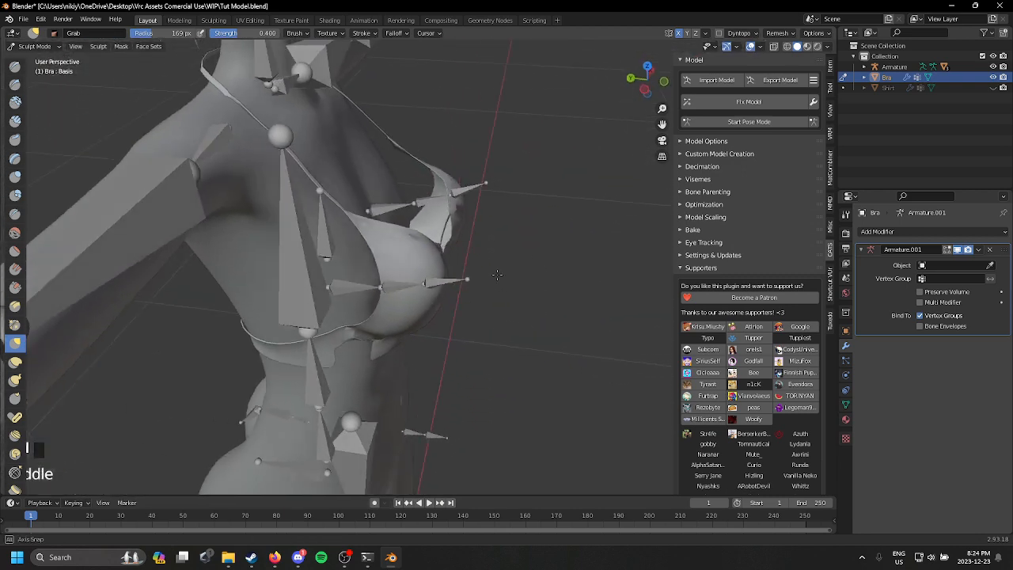
Step: Pull the front of the Bra's cups in toward the chest with the Grab brush at 169 px radius, and undo the last stroke
{"action": "middle_click_drag", "start_coordinate": [521, 258], "coordinate": [514, 223]}
{"action": "left_click_drag", "start_coordinate": [457, 200], "coordinate": [424, 187]}
{"action": "scroll", "coordinate": [507, 251], "scroll_direction": "down", "scroll_amount": 3}
{"action": "mouse_move", "coordinate": [507, 255]}
{"action": "middle_mouse_down"}
{"action": "mouse_move", "coordinate": [500, 297]}
{"action": "mouse_move", "coordinate": [477, 272]}
{"action": "middle_mouse_up"}
{"action": "scroll", "coordinate": [500, 292], "scroll_direction": "down", "scroll_amount": 1}
{"action": "scroll", "coordinate": [500, 276], "scroll_direction": "up", "scroll_amount": 4}
{"action": "left_click_drag", "start_coordinate": [445, 258], "coordinate": [417, 249]}
{"action": "middle_click_drag", "start_coordinate": [484, 258], "coordinate": [419, 212]}
{"action": "mouse_move", "coordinate": [421, 212]}
{"action": "middle_mouse_down"}
{"action": "mouse_move", "coordinate": [393, 180]}
{"action": "mouse_move", "coordinate": [483, 199]}
{"action": "mouse_move", "coordinate": [443, 189]}
{"action": "middle_mouse_up"}
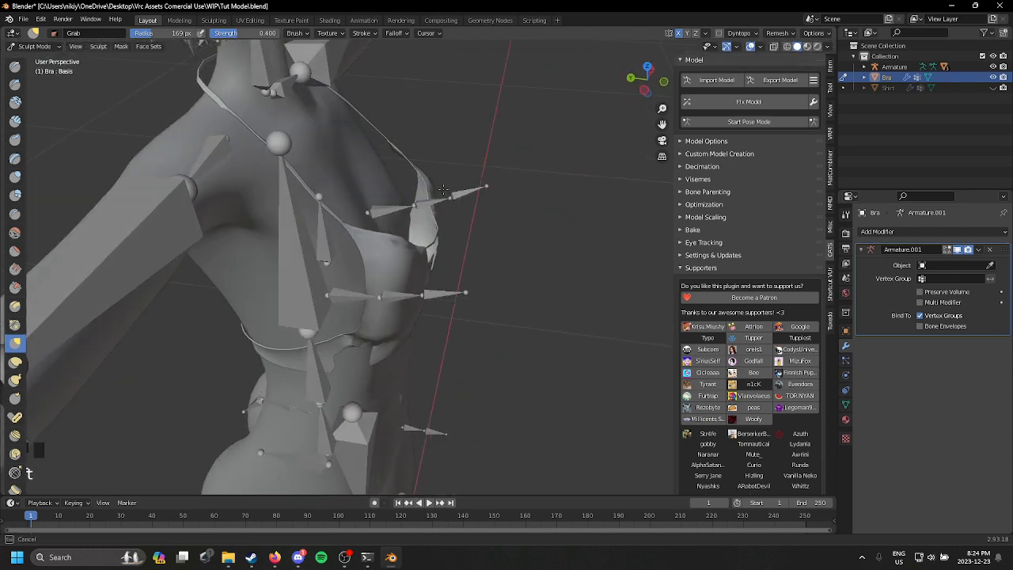
{"action": "left_click_drag", "start_coordinate": [375, 189], "coordinate": [382, 190]}
{"action": "middle_click_drag", "start_coordinate": [453, 187], "coordinate": [445, 197]}
{"action": "key", "text": "ctrl+z"}
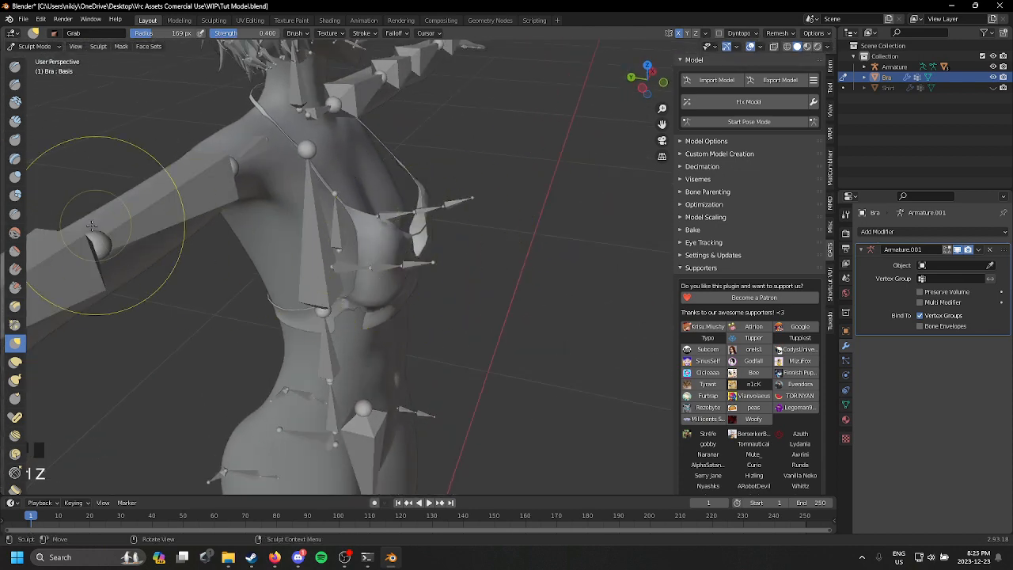
Step: Smooth the Bra's cups with the Smooth brush at 169 px radius and 0.700 strength, and undo the last stroke
{"action": "left_click", "coordinate": [15, 233]}
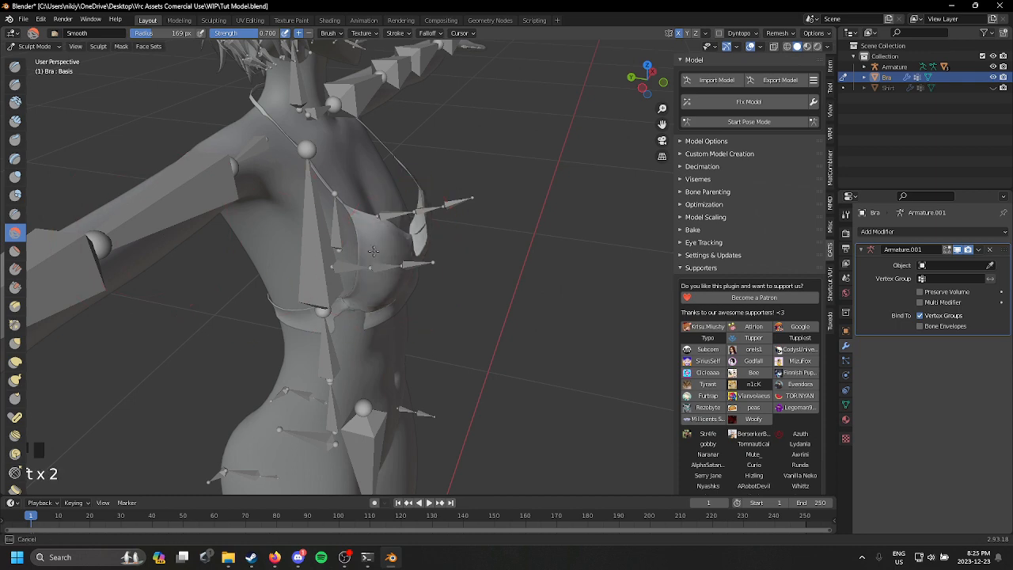
{"action": "middle_click_drag", "start_coordinate": [373, 228], "coordinate": [324, 216]}
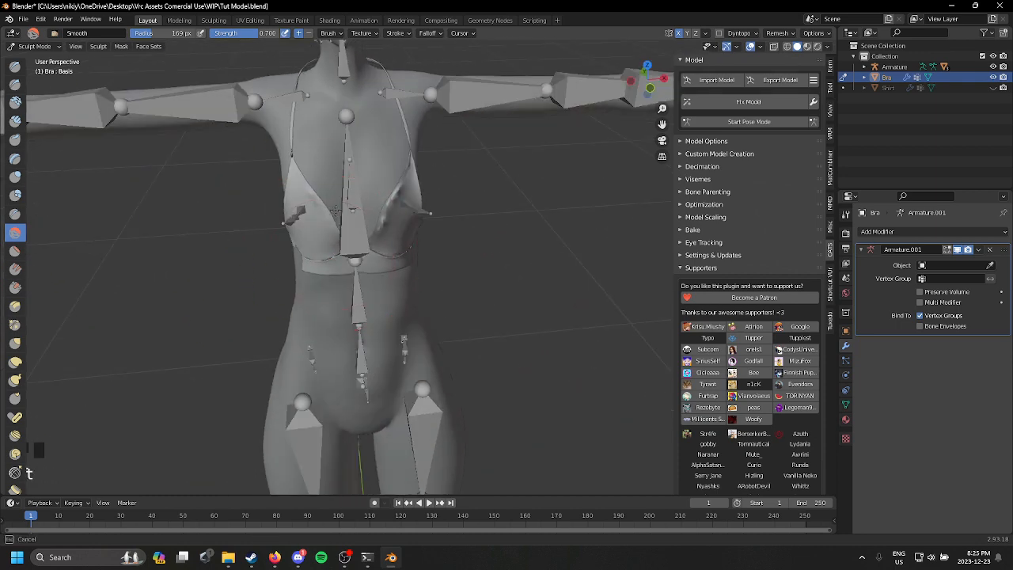
{"action": "left_click_drag", "start_coordinate": [336, 211], "coordinate": [340, 214]}
{"action": "mouse_move", "coordinate": [400, 209]}
{"action": "middle_mouse_down"}
{"action": "mouse_move", "coordinate": [368, 209]}
{"action": "mouse_move", "coordinate": [413, 183]}
{"action": "middle_mouse_up"}
{"action": "scroll", "coordinate": [367, 209], "scroll_direction": "up", "scroll_amount": 2}
{"action": "key", "text": "ctrl+z"}
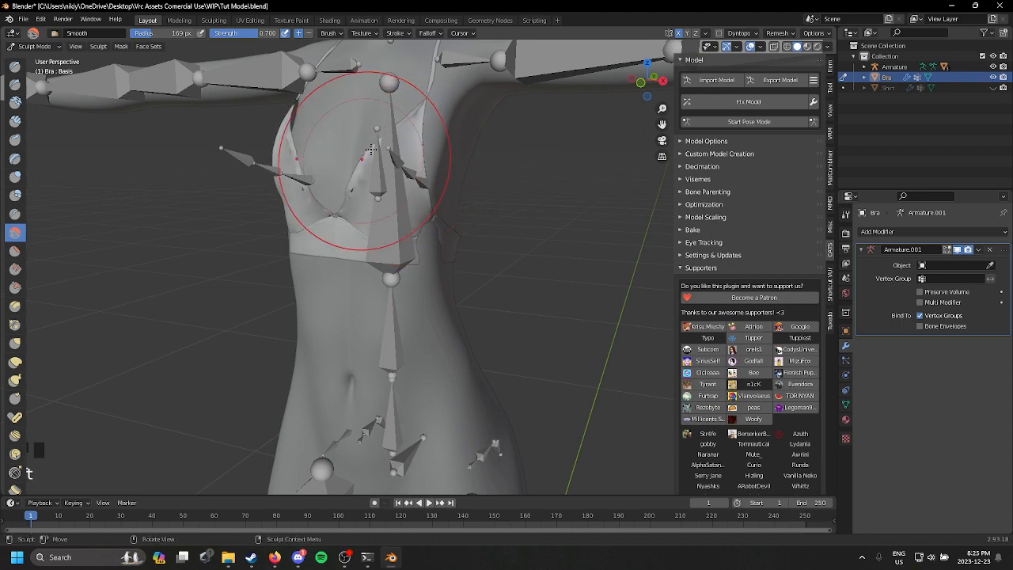
Step: Switch the viewport to wireframe shading and smooth the Bra's cups across the front of the chest
{"action": "key", "text": "z"}
{"action": "left_click", "coordinate": [335, 125]}
{"action": "middle_click_drag", "start_coordinate": [332, 135], "coordinate": [365, 142]}
{"action": "key", "text": "ctrl+z"}
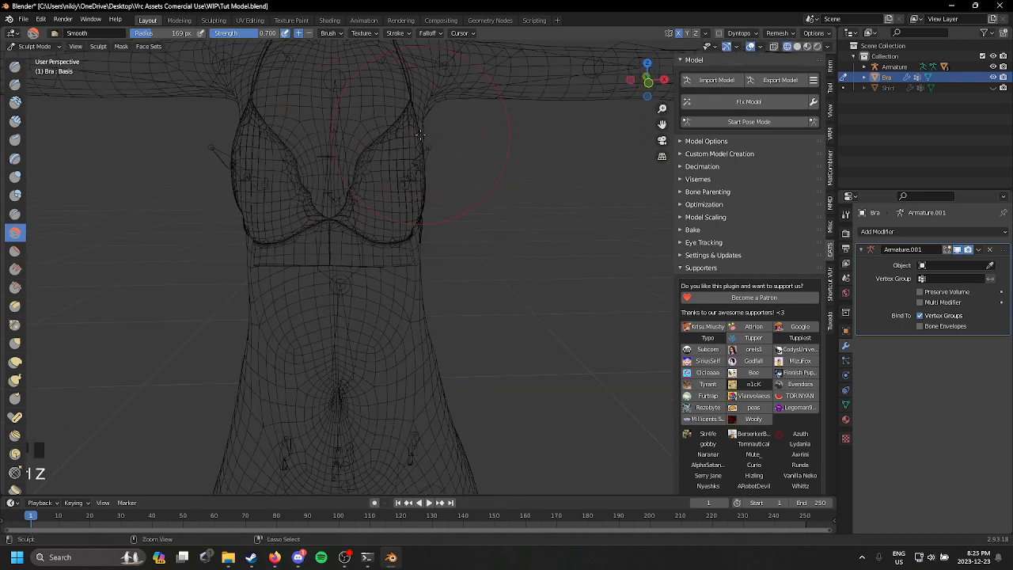
{"action": "middle_click_drag", "start_coordinate": [327, 140], "coordinate": [462, 187]}
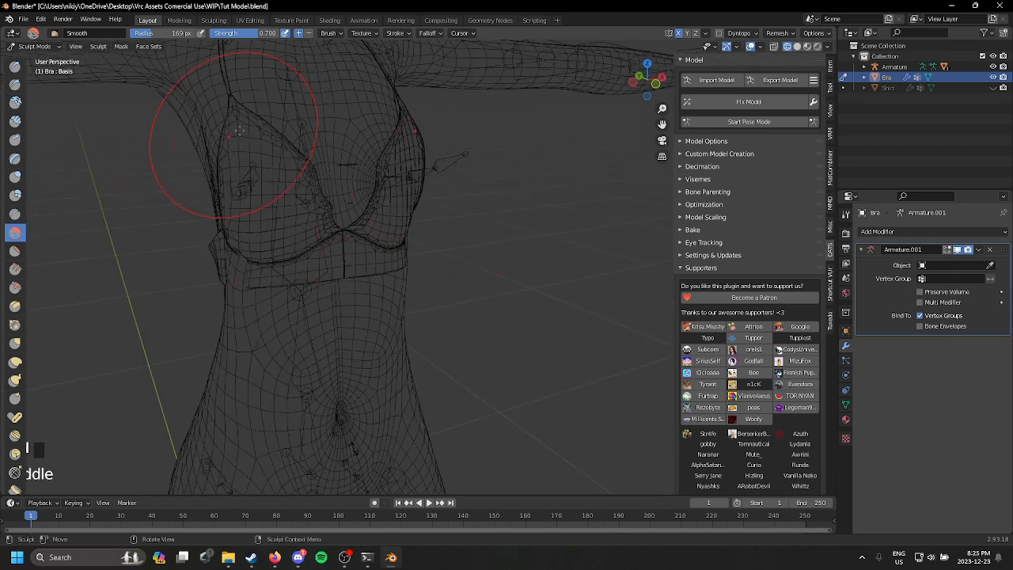
{"action": "middle_click_drag", "start_coordinate": [238, 131], "coordinate": [405, 175]}
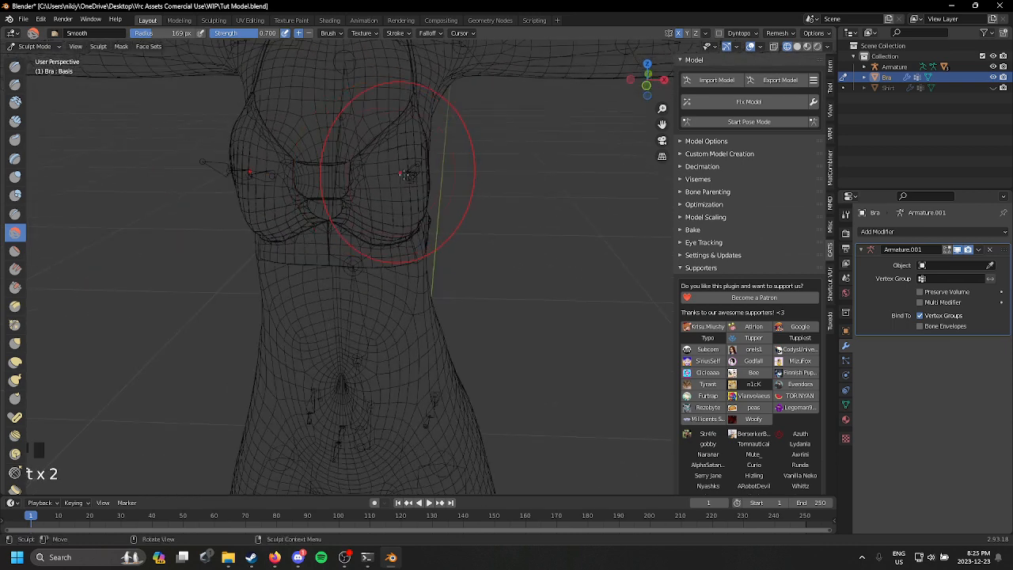
Step: Undo the last three Smooth strokes around the centre of the Bra
{"action": "scroll", "coordinate": [276, 157], "scroll_direction": "up", "scroll_amount": 3}
{"action": "middle_click_drag", "start_coordinate": [276, 156], "coordinate": [316, 170], "text": "shift"}
{"action": "scroll", "coordinate": [322, 175], "scroll_direction": "up", "scroll_amount": 3}
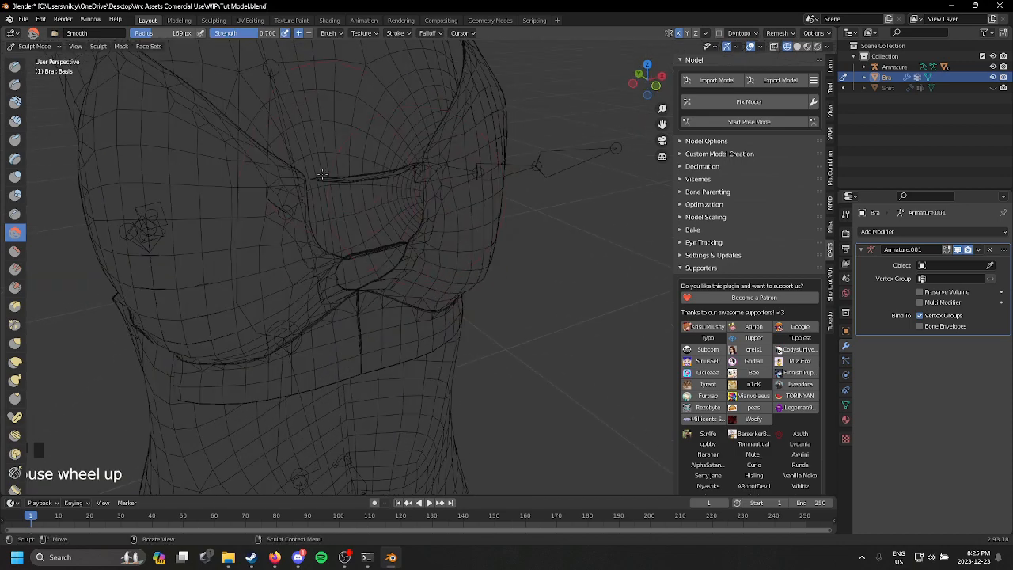
{"action": "key", "text": "ctrl+z"}
{"action": "key", "text": "ctrl+z"}
{"action": "key", "text": "ctrl+z"}
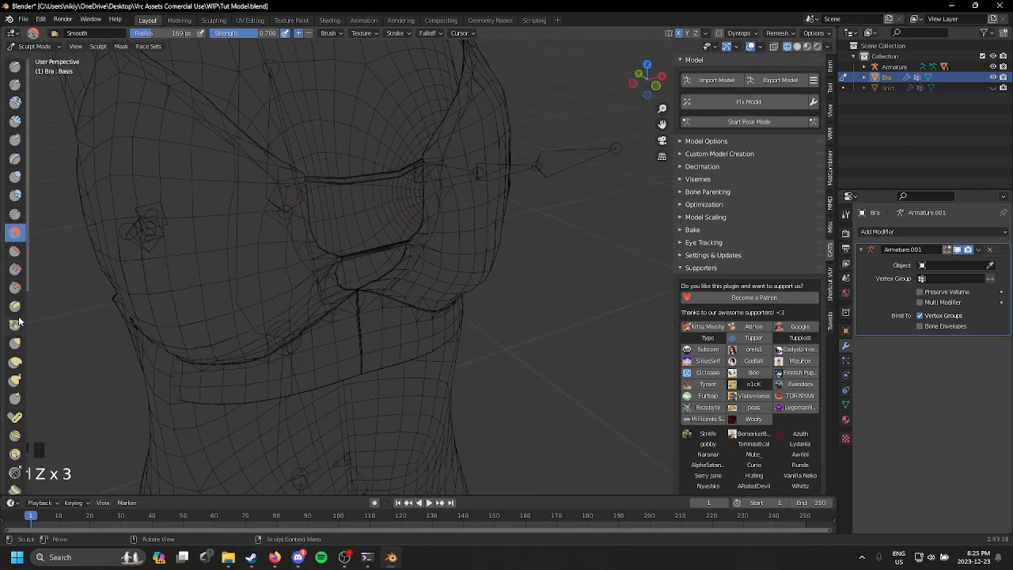
Step: Reshape the Bra's upper cups and the joint with the straps in wireframe, using the Grab brush at 0.400 strength
{"action": "left_click", "coordinate": [14, 342]}
{"action": "scroll", "coordinate": [497, 306], "scroll_direction": "down", "scroll_amount": 3}
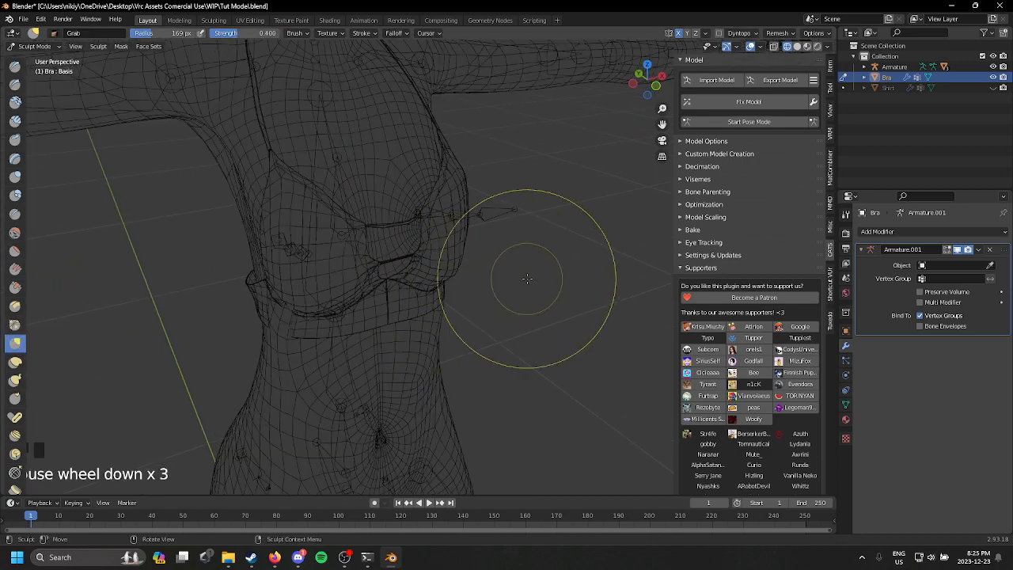
{"action": "scroll", "coordinate": [493, 316], "scroll_direction": "up", "scroll_amount": 1}
{"action": "middle_click_drag", "start_coordinate": [493, 317], "coordinate": [588, 365]}
{"action": "mouse_move", "coordinate": [478, 247]}
{"action": "left_mouse_down"}
{"action": "mouse_move", "coordinate": [459, 241]}
{"action": "mouse_move", "coordinate": [436, 203]}
{"action": "left_mouse_up"}
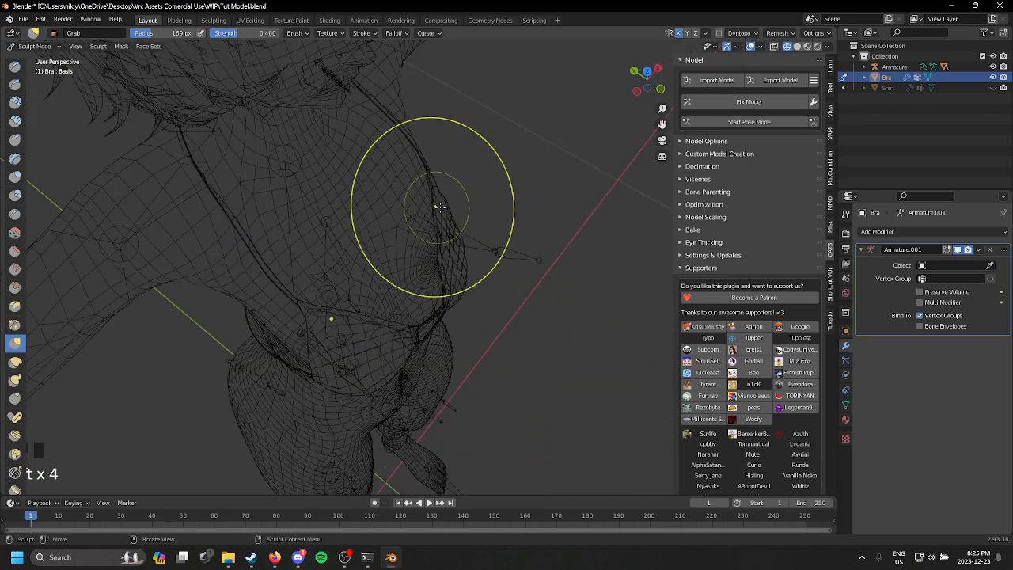
{"action": "middle_click_drag", "start_coordinate": [436, 204], "coordinate": [475, 214]}
{"action": "scroll", "coordinate": [496, 261], "scroll_direction": "down", "scroll_amount": 1}
{"action": "left_click_drag", "start_coordinate": [470, 271], "coordinate": [462, 282]}
{"action": "left_click", "coordinate": [38, 47]}
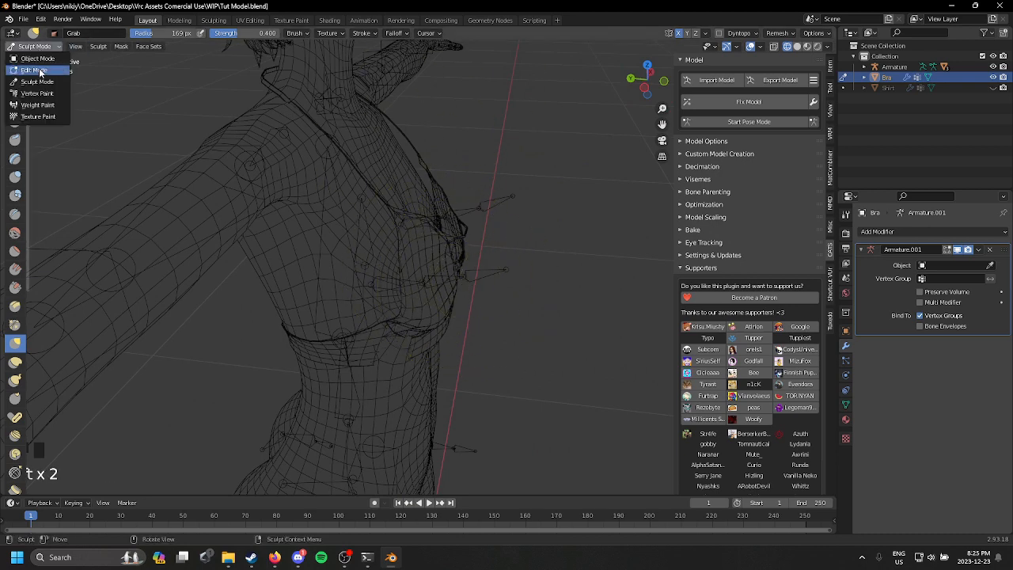
{"action": "left_click", "coordinate": [36, 39]}
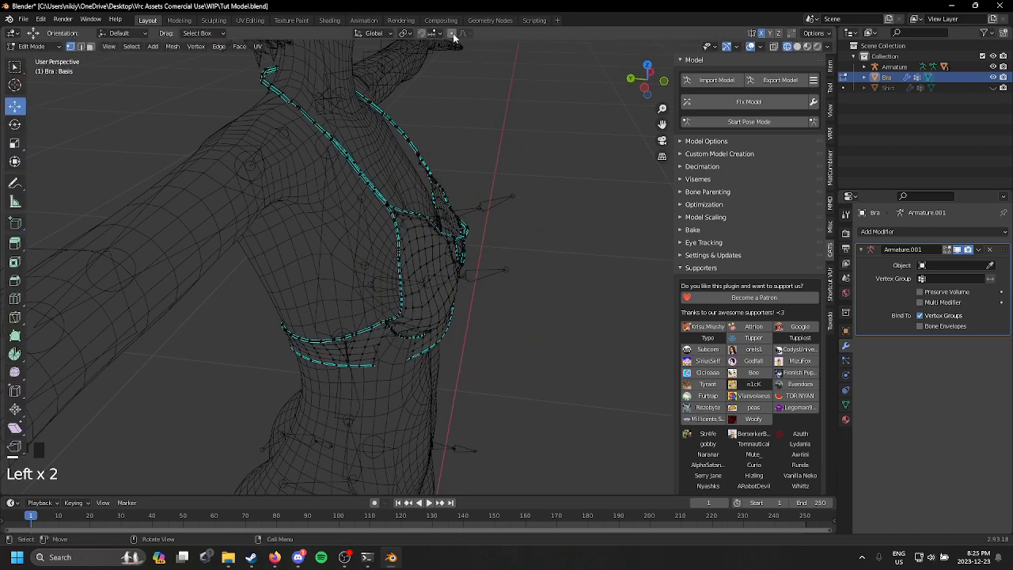
{"action": "left_click", "coordinate": [40, 47]}
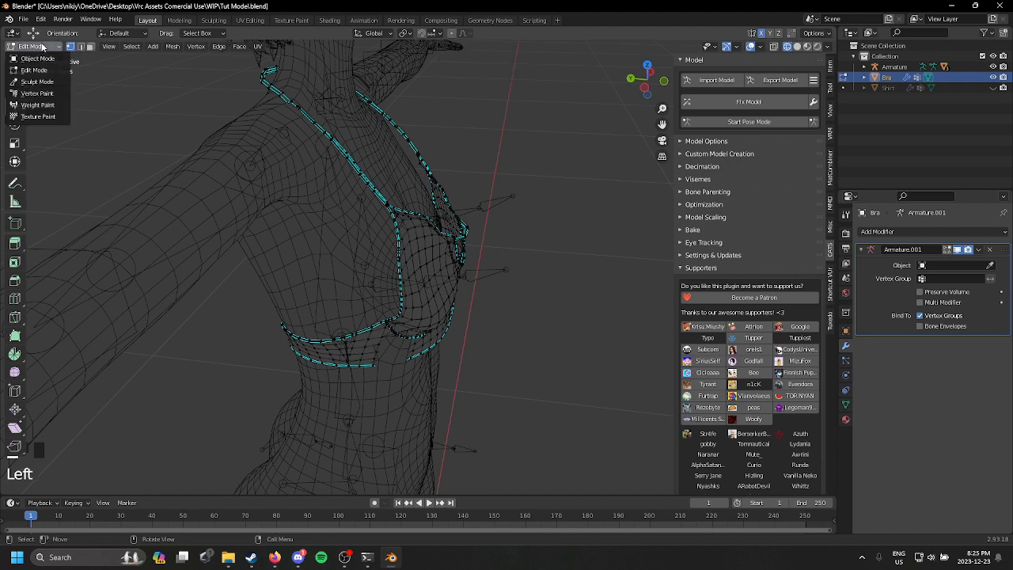
{"action": "left_click", "coordinate": [37, 82]}
Step: Fit the front of the Bra's cups to the breasts with Grab strokes, working from a side view in wireframe
{"action": "middle_click_drag", "start_coordinate": [565, 316], "coordinate": [515, 267]}
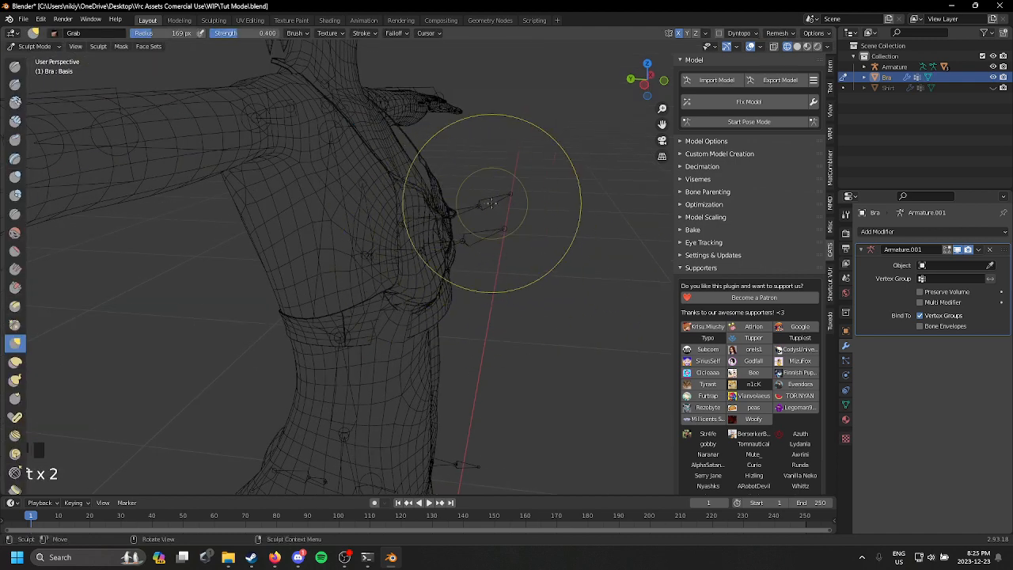
{"action": "mouse_move", "coordinate": [491, 203]}
{"action": "middle_mouse_down"}
{"action": "mouse_move", "coordinate": [428, 235]}
{"action": "mouse_move", "coordinate": [520, 226]}
{"action": "middle_mouse_up"}
{"action": "left_click_drag", "start_coordinate": [458, 210], "coordinate": [466, 207]}
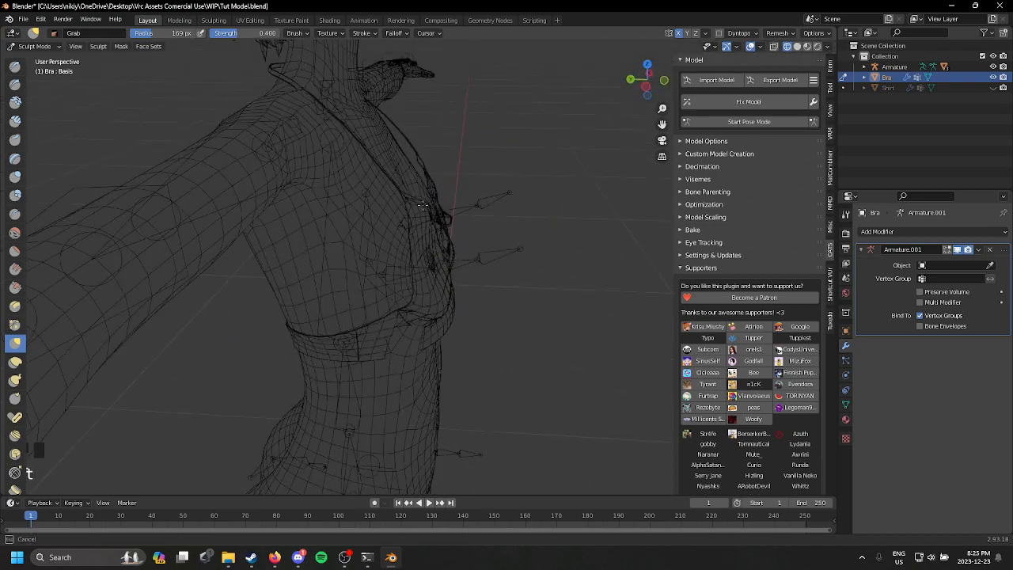
{"action": "scroll", "coordinate": [442, 270], "scroll_direction": "up", "scroll_amount": 3}
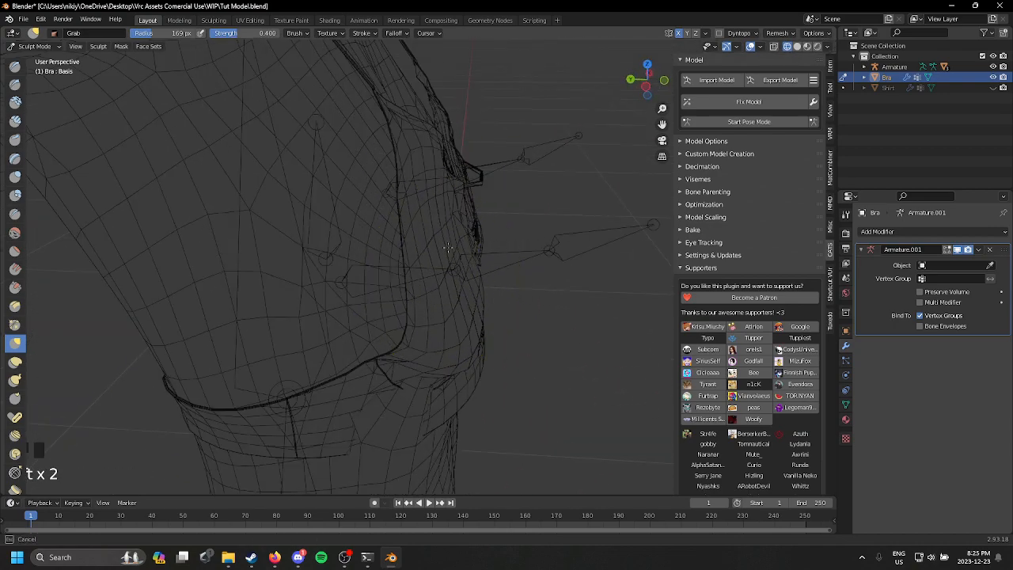
{"action": "scroll", "coordinate": [439, 167], "scroll_direction": "down", "scroll_amount": 2}
{"action": "key", "text": "t"}
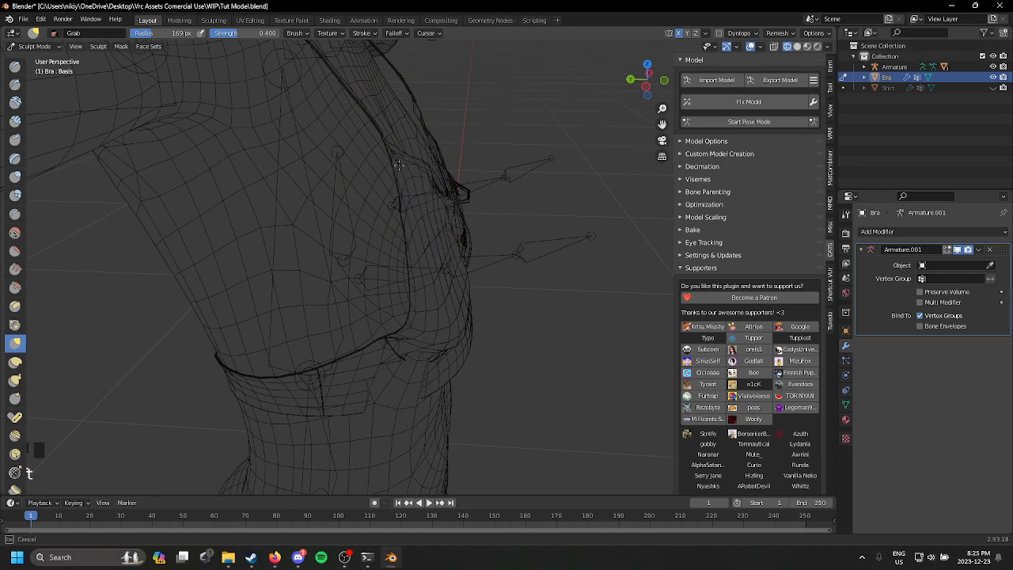
Step: Adjust the Bra's upper cup edge and side along the body with the Grab brush, and undo the last stroke
{"action": "mouse_move", "coordinate": [377, 167]}
{"action": "middle_mouse_down"}
{"action": "mouse_move", "coordinate": [340, 170]}
{"action": "mouse_move", "coordinate": [429, 214]}
{"action": "mouse_move", "coordinate": [451, 288]}
{"action": "mouse_move", "coordinate": [334, 261]}
{"action": "middle_mouse_up"}
{"action": "key", "text": "t"}
{"action": "mouse_move", "coordinate": [366, 247]}
{"action": "left_mouse_down"}
{"action": "mouse_move", "coordinate": [351, 232]}
{"action": "mouse_move", "coordinate": [342, 242]}
{"action": "left_mouse_up"}
{"action": "scroll", "coordinate": [365, 207], "scroll_direction": "up", "scroll_amount": 4}
{"action": "scroll", "coordinate": [342, 249], "scroll_direction": "down", "scroll_amount": 5}
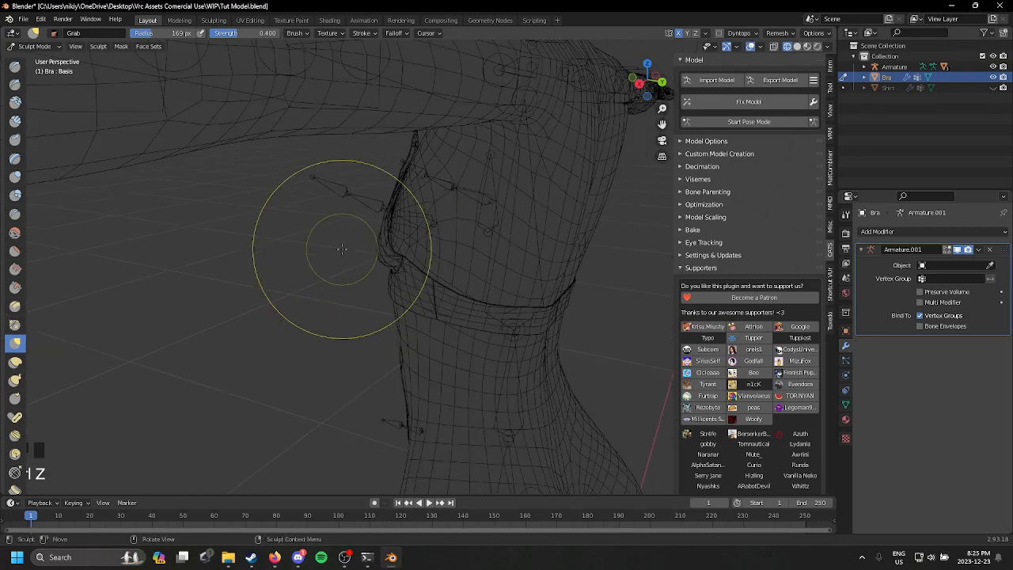
Step: Inspect the Bra's fit around the body from the front and back in wireframe
{"action": "middle_click_drag", "start_coordinate": [341, 249], "coordinate": [911, 324]}
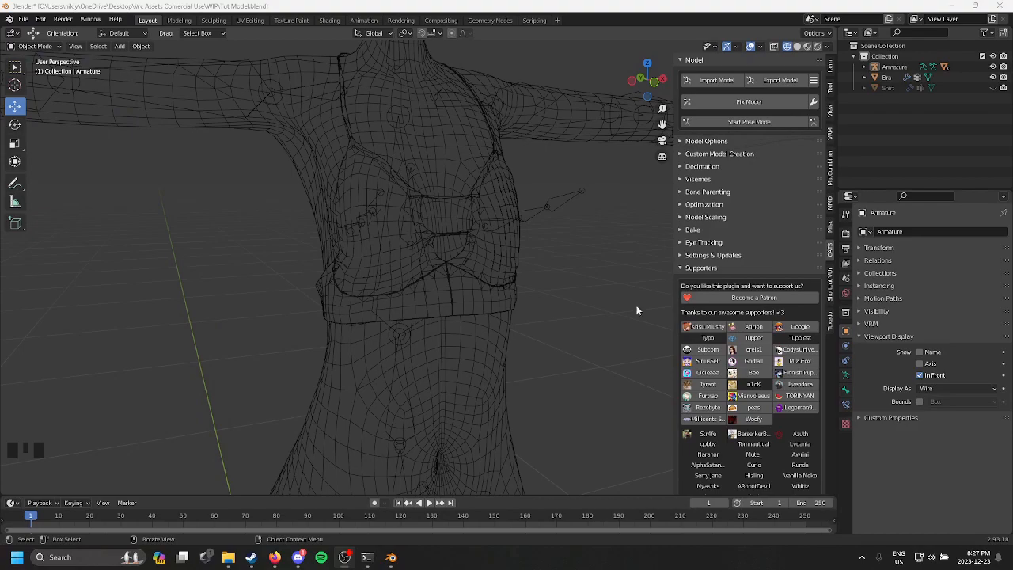
{"action": "middle_click_drag", "start_coordinate": [428, 310], "coordinate": [402, 251]}
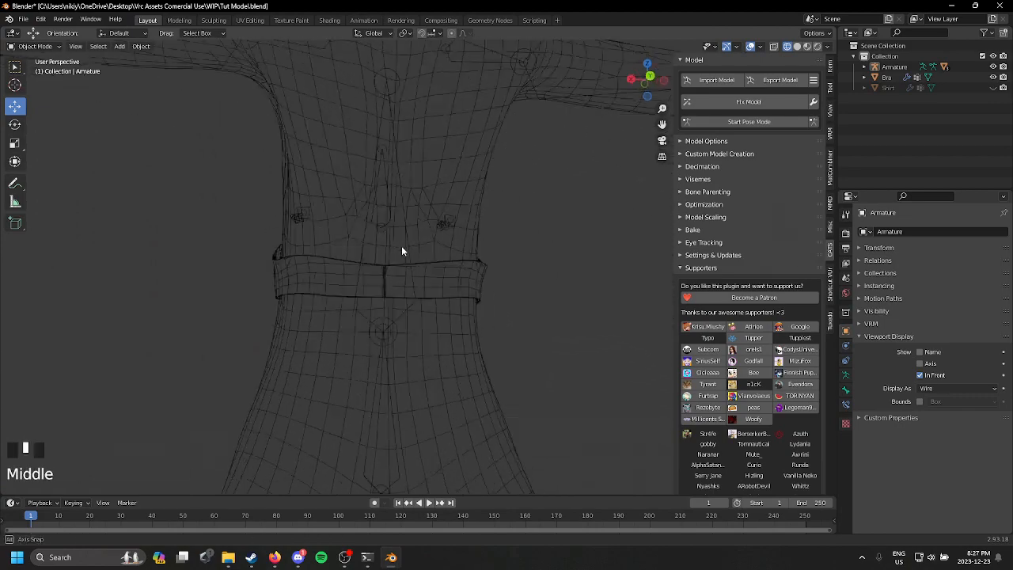
{"action": "scroll", "coordinate": [486, 283], "scroll_direction": "up", "scroll_amount": 1}
{"action": "middle_click_drag", "start_coordinate": [486, 282], "coordinate": [317, 314]}
{"action": "scroll", "coordinate": [412, 258], "scroll_direction": "up", "scroll_amount": 3}
{"action": "scroll", "coordinate": [355, 255], "scroll_direction": "down", "scroll_amount": 1}
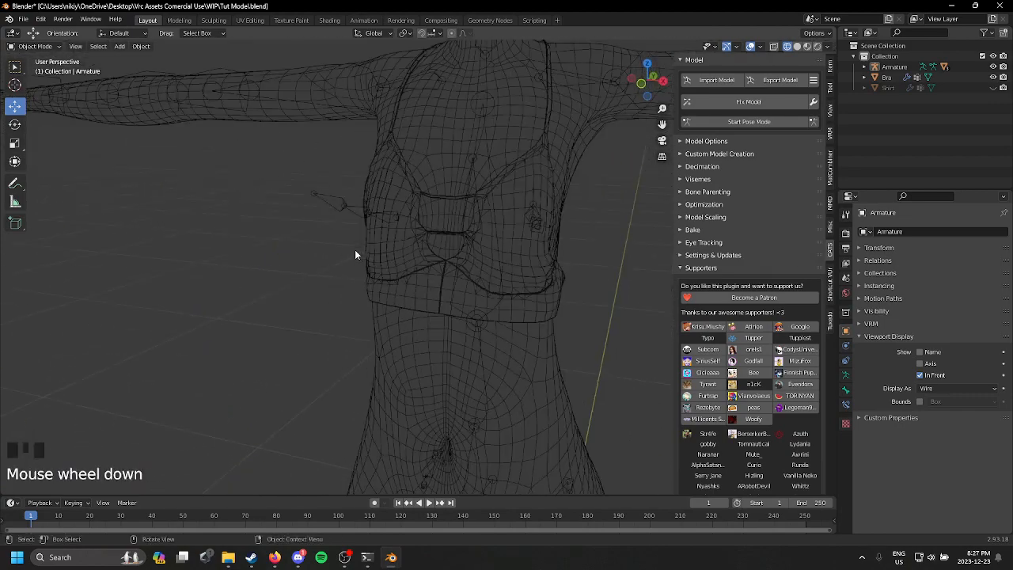
{"action": "middle_click_drag", "start_coordinate": [354, 254], "coordinate": [340, 317], "text": "shift"}
Step: Unhide the Shirt mesh, select it and put it into Sculpt Mode
{"action": "left_click", "coordinate": [994, 88]}
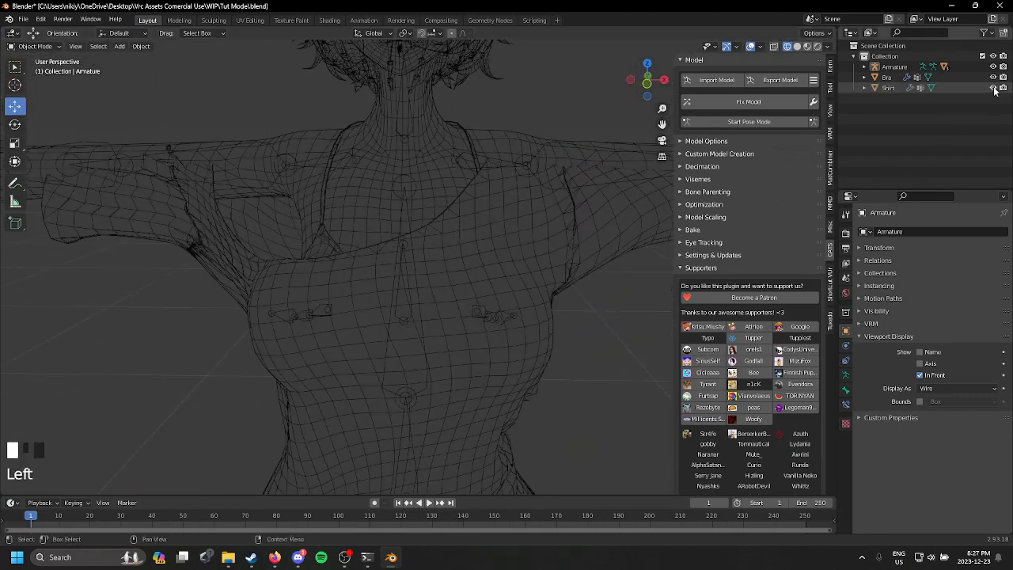
{"action": "left_click", "coordinate": [951, 87]}
{"action": "scroll", "coordinate": [350, 217], "scroll_direction": "down", "scroll_amount": 4}
{"action": "middle_click_drag", "start_coordinate": [351, 217], "coordinate": [396, 193], "text": "shift"}
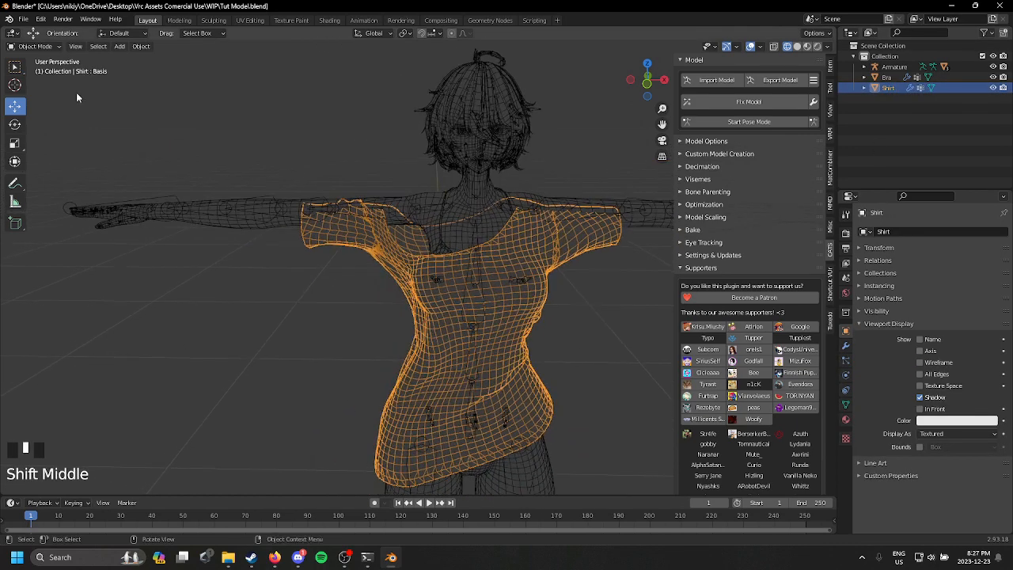
{"action": "left_click", "coordinate": [31, 46]}
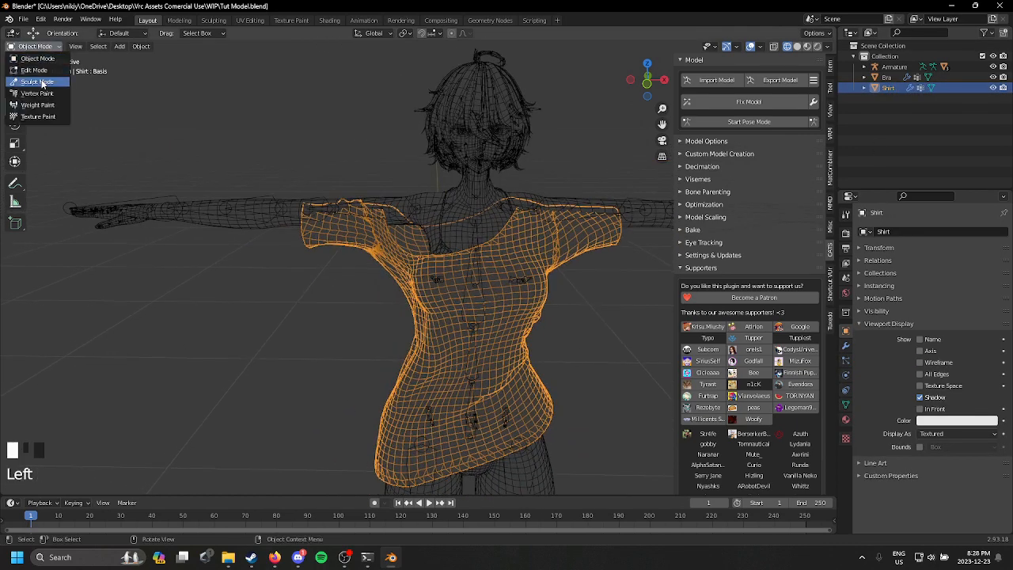
{"action": "left_click", "coordinate": [31, 82]}
Step: Pull the Shirt's low-lying shoulder and sleeve up over the arm with the Grab brush at 169 px radius and 0.400 strength
{"action": "scroll", "coordinate": [340, 169], "scroll_direction": "up", "scroll_amount": 2}
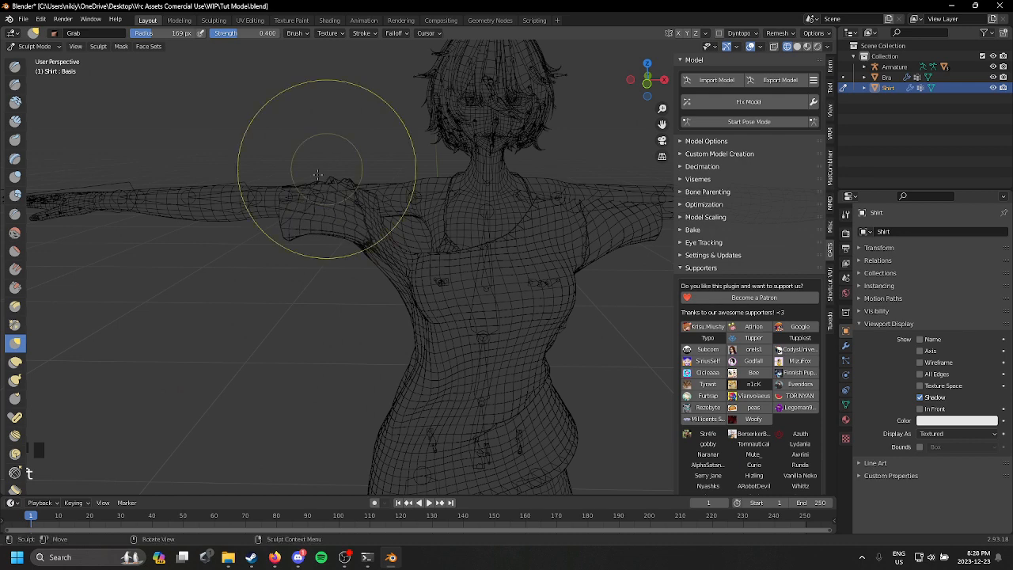
{"action": "middle_click_drag", "start_coordinate": [271, 170], "coordinate": [105, 174], "text": "shift"}
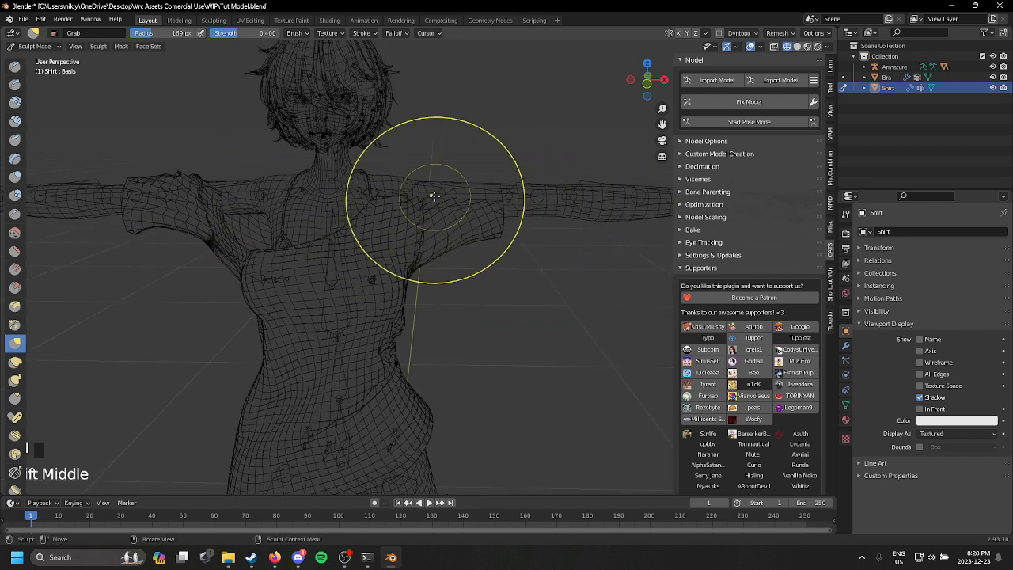
{"action": "mouse_move", "coordinate": [434, 196]}
{"action": "left_mouse_down"}
{"action": "mouse_move", "coordinate": [426, 176]}
{"action": "mouse_move", "coordinate": [400, 173]}
{"action": "left_mouse_up"}
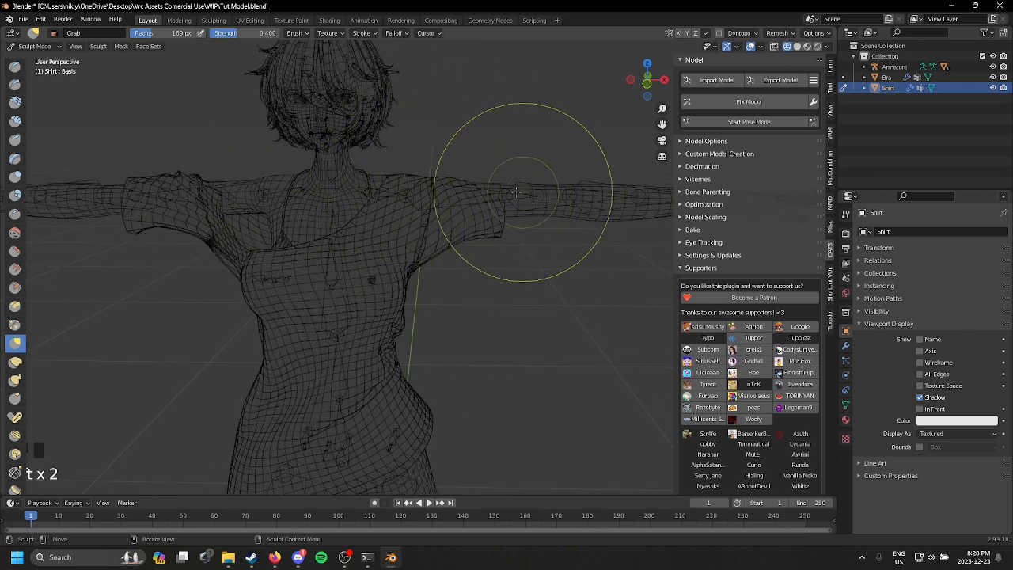
{"action": "mouse_move", "coordinate": [515, 191]}
{"action": "left_mouse_down"}
{"action": "mouse_move", "coordinate": [505, 187]}
{"action": "mouse_move", "coordinate": [519, 165]}
{"action": "left_mouse_up"}
Step: Shape the Shirt's sleeve, armpit and side around the body with the Grab brush from angled views
{"action": "middle_click_drag", "start_coordinate": [459, 216], "coordinate": [581, 212]}
{"action": "middle_click_drag", "start_coordinate": [570, 213], "coordinate": [495, 240], "text": "shift"}
{"action": "left_click_drag", "start_coordinate": [470, 260], "coordinate": [414, 249]}
{"action": "mouse_move", "coordinate": [432, 266]}
{"action": "left_mouse_down"}
{"action": "mouse_move", "coordinate": [417, 259]}
{"action": "mouse_move", "coordinate": [424, 240]}
{"action": "left_mouse_up"}
{"action": "mouse_move", "coordinate": [488, 262]}
{"action": "middle_mouse_down"}
{"action": "mouse_move", "coordinate": [411, 265]}
{"action": "mouse_move", "coordinate": [427, 266]}
{"action": "middle_mouse_up"}
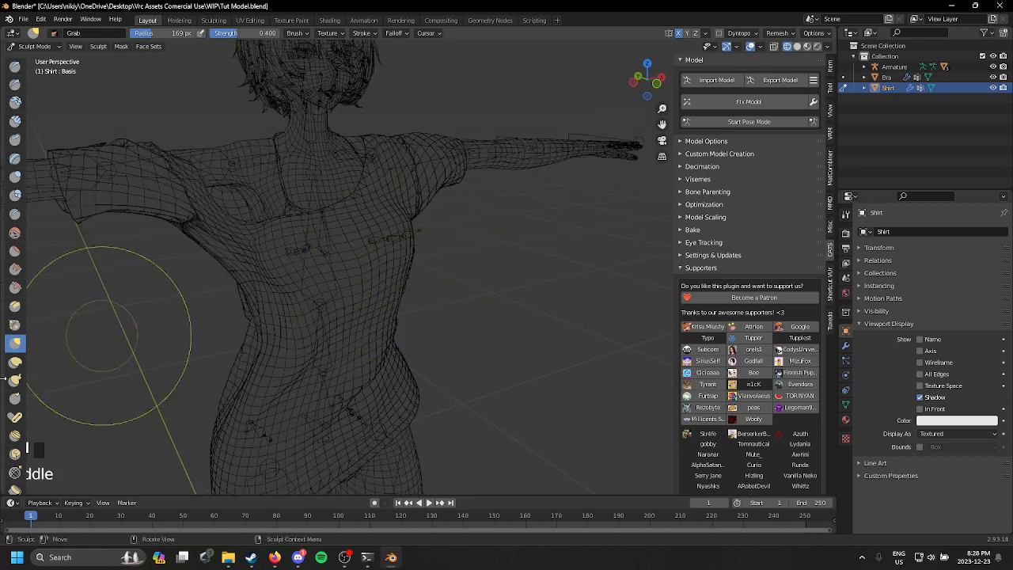
Step: Smooth the Shirt over the chest with the Smooth brush at 169 px radius and 0.700 strength
{"action": "left_click", "coordinate": [14, 233]}
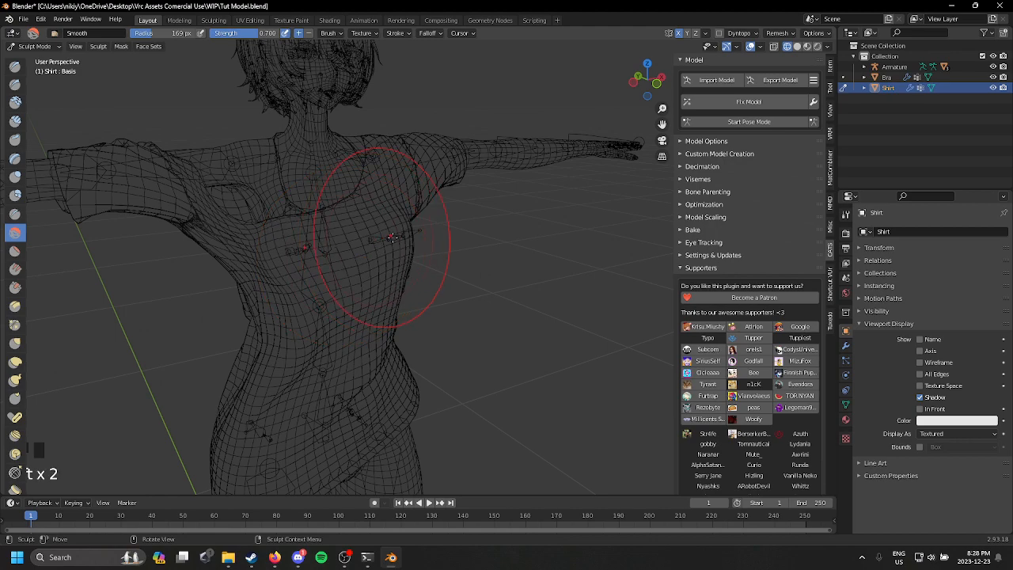
{"action": "mouse_move", "coordinate": [391, 236]}
{"action": "middle_mouse_down"}
{"action": "mouse_move", "coordinate": [369, 229]}
{"action": "mouse_move", "coordinate": [486, 247]}
{"action": "middle_mouse_up"}
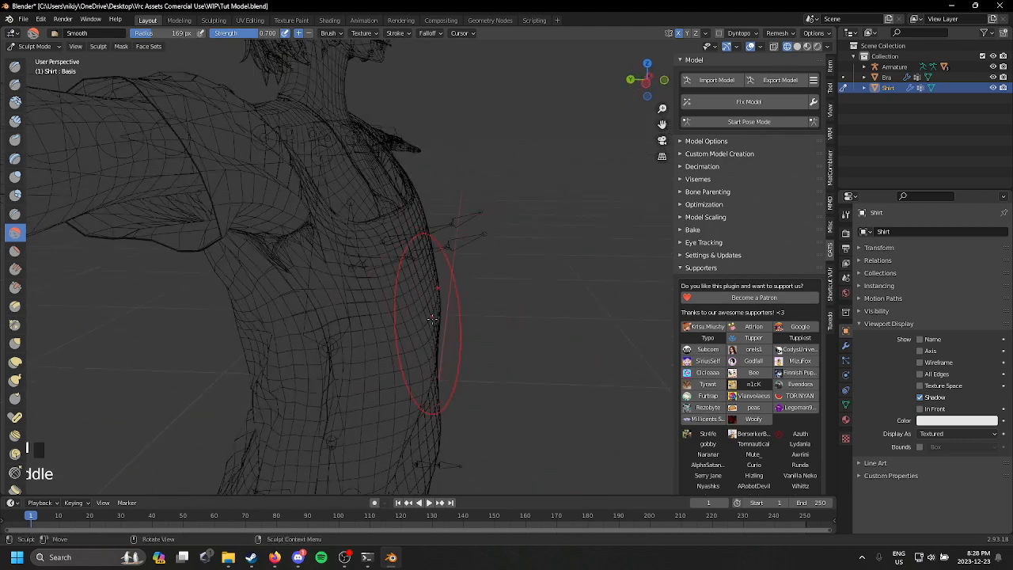
{"action": "middle_click_drag", "start_coordinate": [428, 330], "coordinate": [31, 108]}
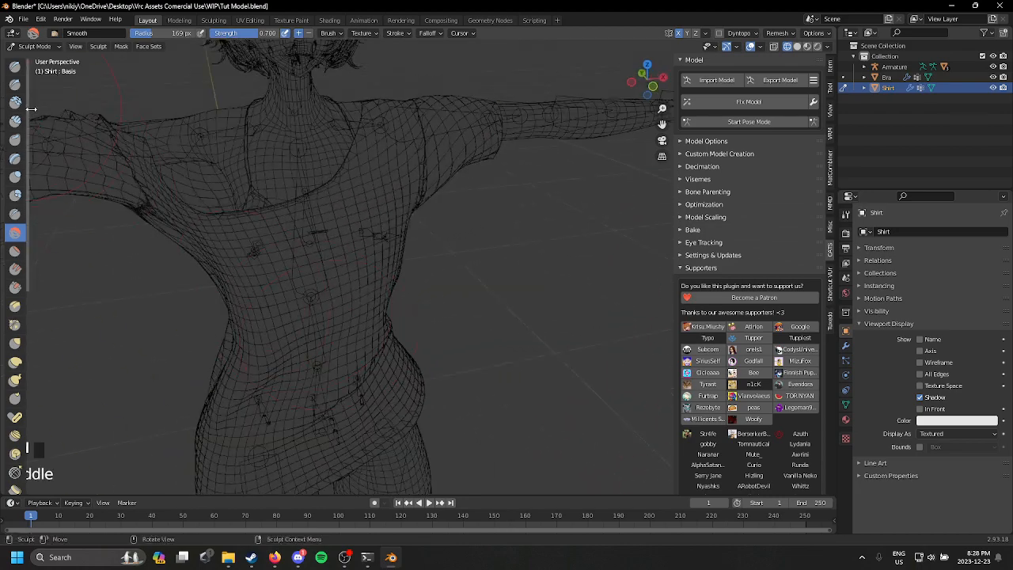
Step: Pull the Shirt's chest below the neckline up toward the shoulder with the Grab brush at 169 px radius and 0.400 strength
{"action": "left_click", "coordinate": [15, 342]}
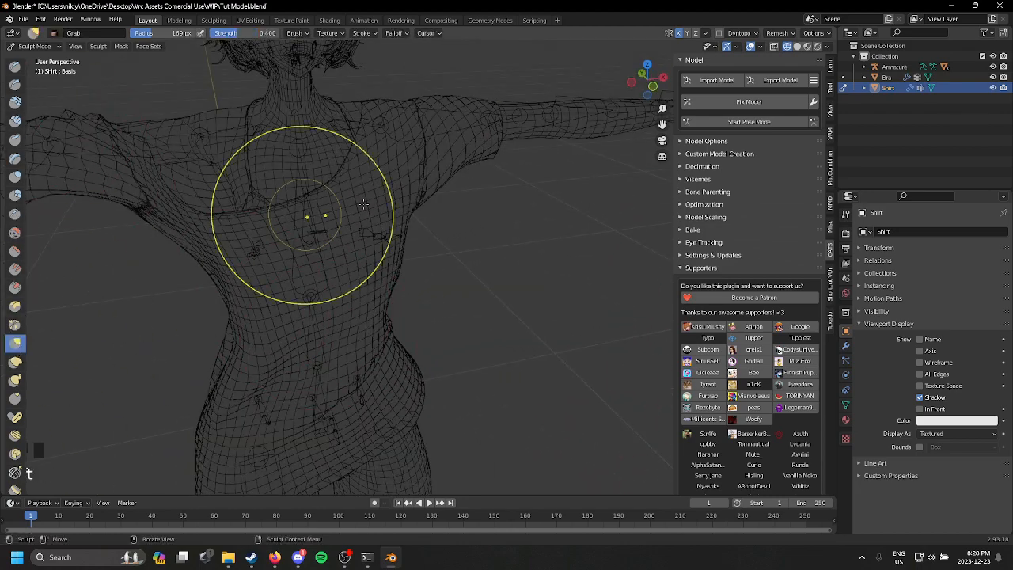
{"action": "mouse_move", "coordinate": [316, 220]}
{"action": "middle_mouse_down"}
{"action": "mouse_move", "coordinate": [413, 198]}
{"action": "mouse_move", "coordinate": [332, 219]}
{"action": "mouse_move", "coordinate": [367, 188]}
{"action": "middle_mouse_up"}
{"action": "scroll", "coordinate": [332, 220], "scroll_direction": "up", "scroll_amount": 1}
{"action": "scroll", "coordinate": [366, 187], "scroll_direction": "down", "scroll_amount": 3}
Step: Shape the Shirt's waist and hips around the body with the Grab brush from the side and front
{"action": "middle_click_drag", "start_coordinate": [375, 293], "coordinate": [519, 295]}
{"action": "scroll", "coordinate": [519, 295], "scroll_direction": "down", "scroll_amount": 1}
{"action": "scroll", "coordinate": [519, 295], "scroll_direction": "down", "scroll_amount": 1}
{"action": "middle_click_drag", "start_coordinate": [431, 332], "coordinate": [489, 302], "text": "shift"}
{"action": "left_click_drag", "start_coordinate": [344, 317], "coordinate": [357, 313]}
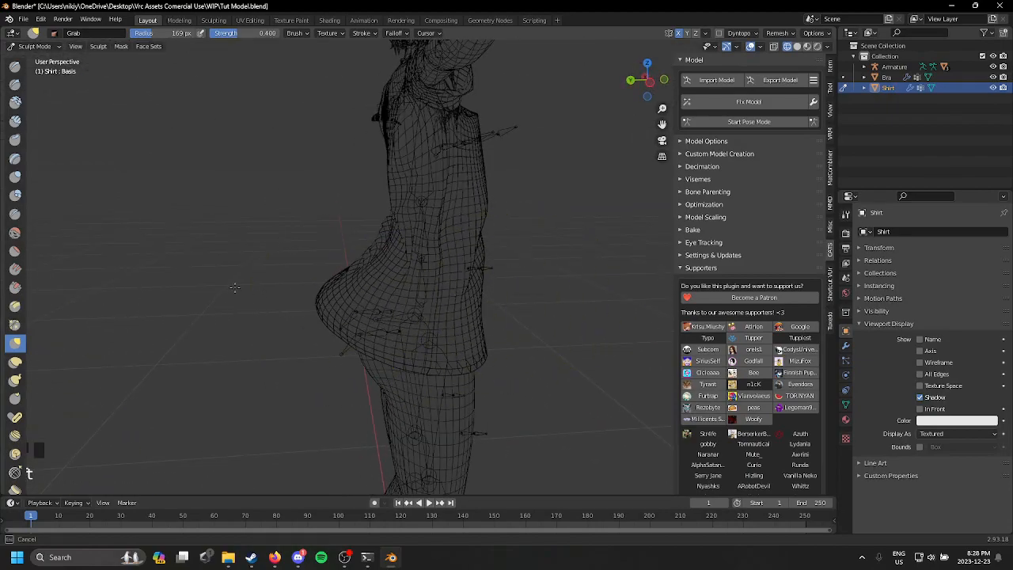
{"action": "middle_click_drag", "start_coordinate": [234, 287], "coordinate": [511, 301]}
{"action": "left_click_drag", "start_coordinate": [448, 294], "coordinate": [444, 293]}
{"action": "middle_click_drag", "start_coordinate": [478, 290], "coordinate": [360, 265]}
{"action": "mouse_move", "coordinate": [360, 266]}
{"action": "middle_mouse_down", "text": "shift"}
{"action": "mouse_move", "coordinate": [356, 312]}
{"action": "mouse_move", "coordinate": [282, 298]}
{"action": "middle_mouse_up", "text": "shift"}
{"action": "left_click_drag", "start_coordinate": [245, 272], "coordinate": [267, 270]}
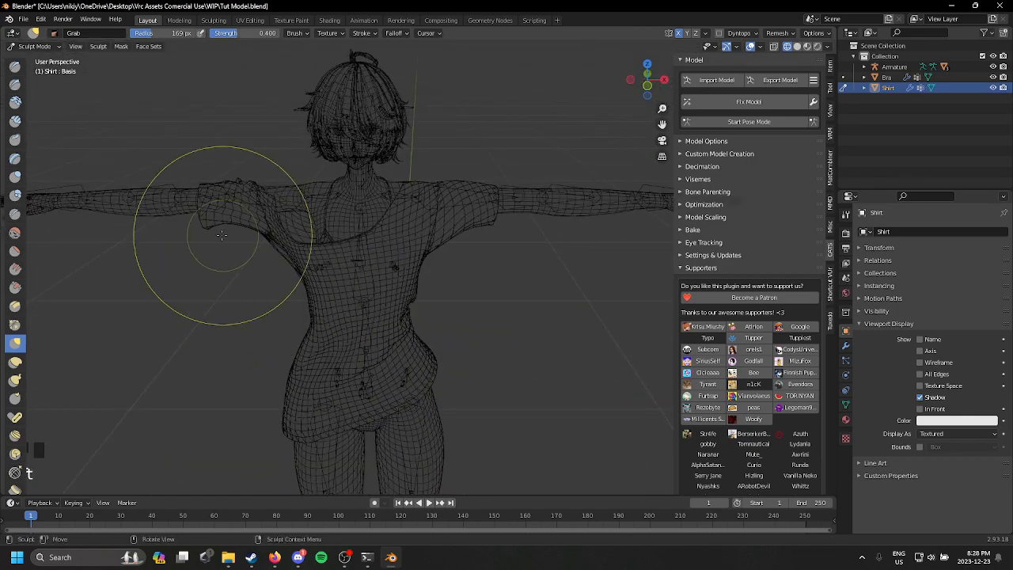
Step: Lift the Shirt's sleeve ends over the upper arms with the Grab brush
{"action": "left_click_drag", "start_coordinate": [218, 220], "coordinate": [201, 185]}
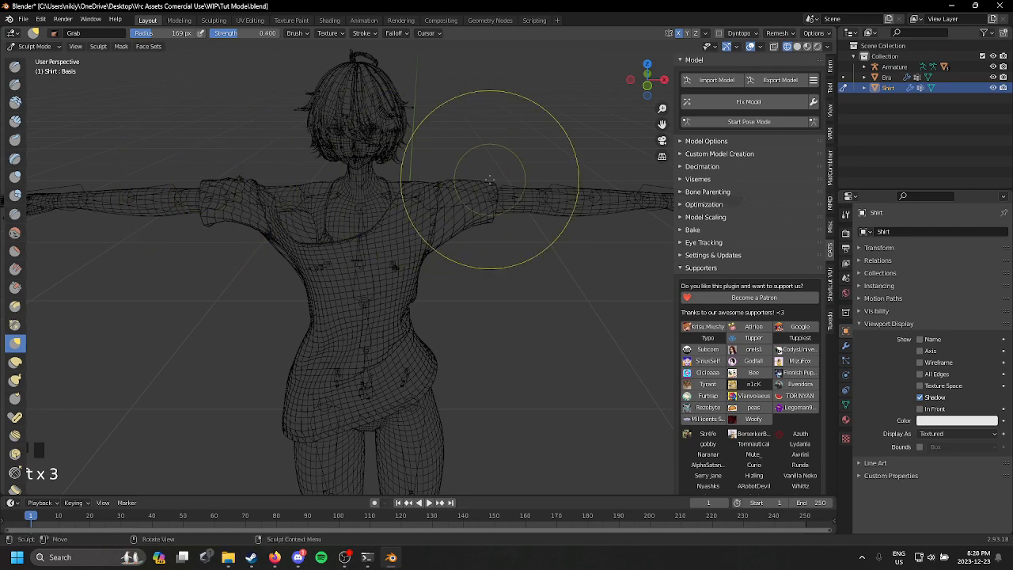
{"action": "scroll", "coordinate": [418, 169], "scroll_direction": "down", "scroll_amount": 1}
{"action": "middle_click_drag", "start_coordinate": [476, 172], "coordinate": [359, 299]}
{"action": "scroll", "coordinate": [360, 299], "scroll_direction": "down", "scroll_amount": 2}
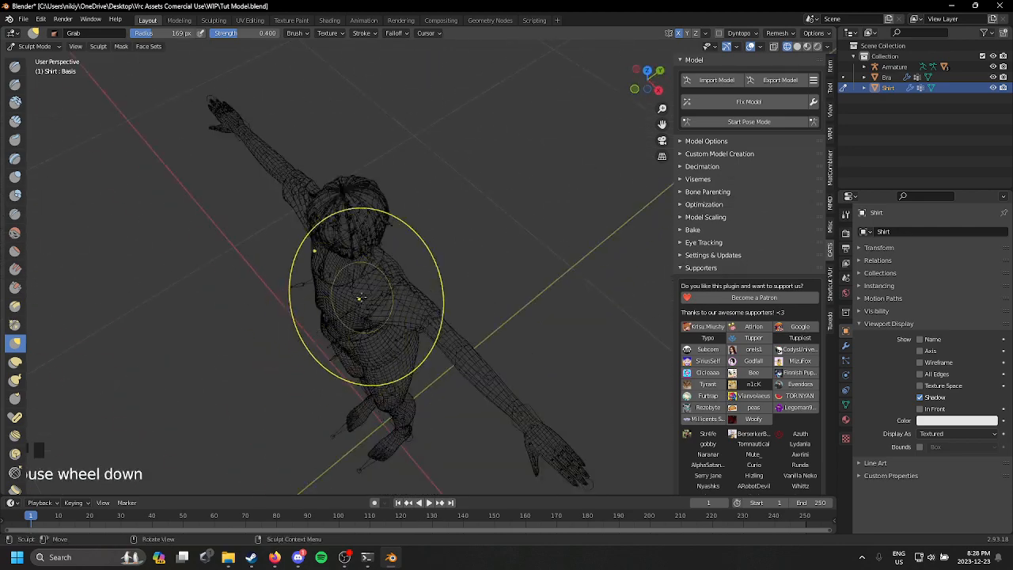
Step: Adjust the Shirt's upper back, shoulder and sleeve from behind with the Grab brush so they follow the body
{"action": "scroll", "coordinate": [391, 262], "scroll_direction": "up", "scroll_amount": 1}
{"action": "mouse_move", "coordinate": [392, 262]}
{"action": "middle_mouse_down"}
{"action": "mouse_move", "coordinate": [254, 159]}
{"action": "mouse_move", "coordinate": [320, 227]}
{"action": "mouse_move", "coordinate": [297, 231]}
{"action": "middle_mouse_up"}
{"action": "middle_click_drag", "start_coordinate": [298, 231], "coordinate": [343, 247], "text": "shift"}
{"action": "left_click_drag", "start_coordinate": [497, 286], "coordinate": [487, 288]}
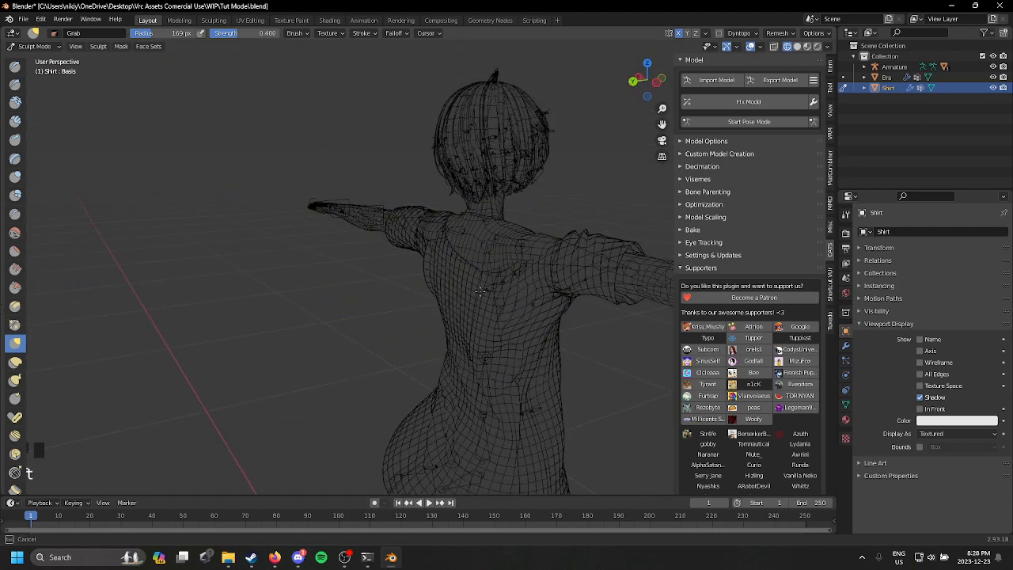
{"action": "middle_click_drag", "start_coordinate": [480, 292], "coordinate": [515, 246]}
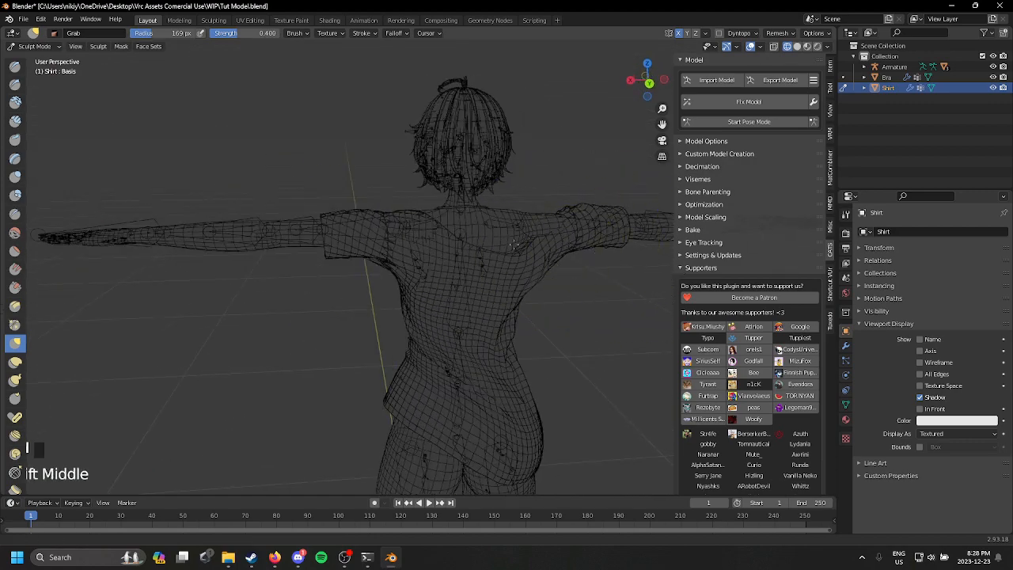
{"action": "scroll", "coordinate": [419, 261], "scroll_direction": "up", "scroll_amount": 4}
{"action": "scroll", "coordinate": [419, 214], "scroll_direction": "up", "scroll_amount": 2}
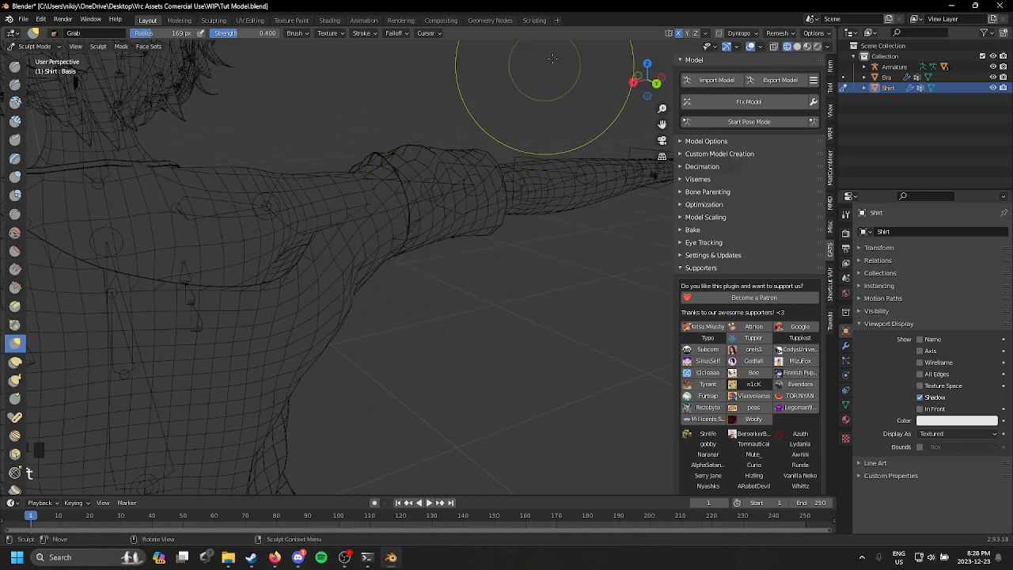
{"action": "scroll", "coordinate": [464, 214], "scroll_direction": "down", "scroll_amount": 2}
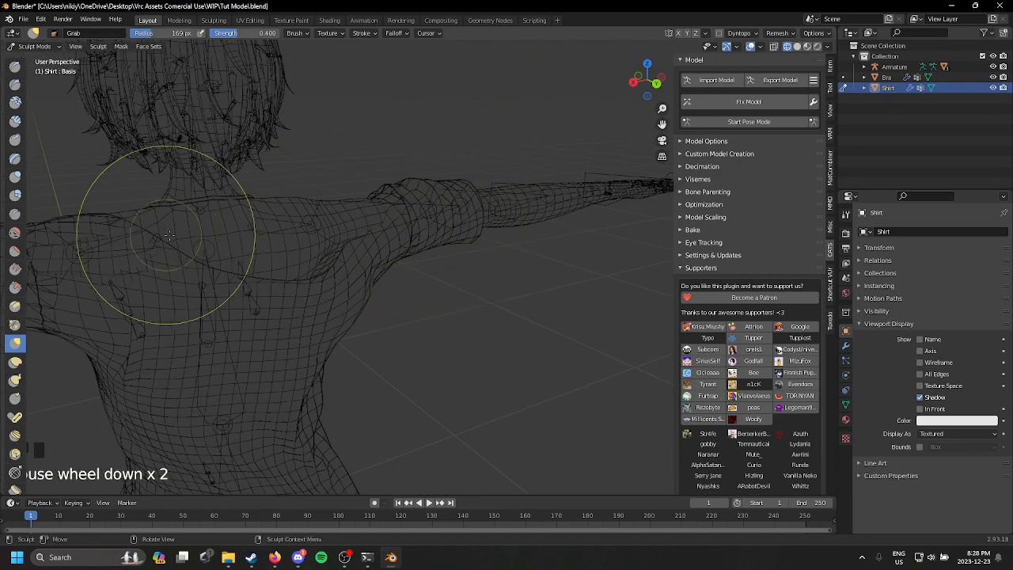
{"action": "left_click_drag", "start_coordinate": [396, 226], "coordinate": [396, 221]}
{"action": "scroll", "coordinate": [399, 224], "scroll_direction": "up", "scroll_amount": 3}
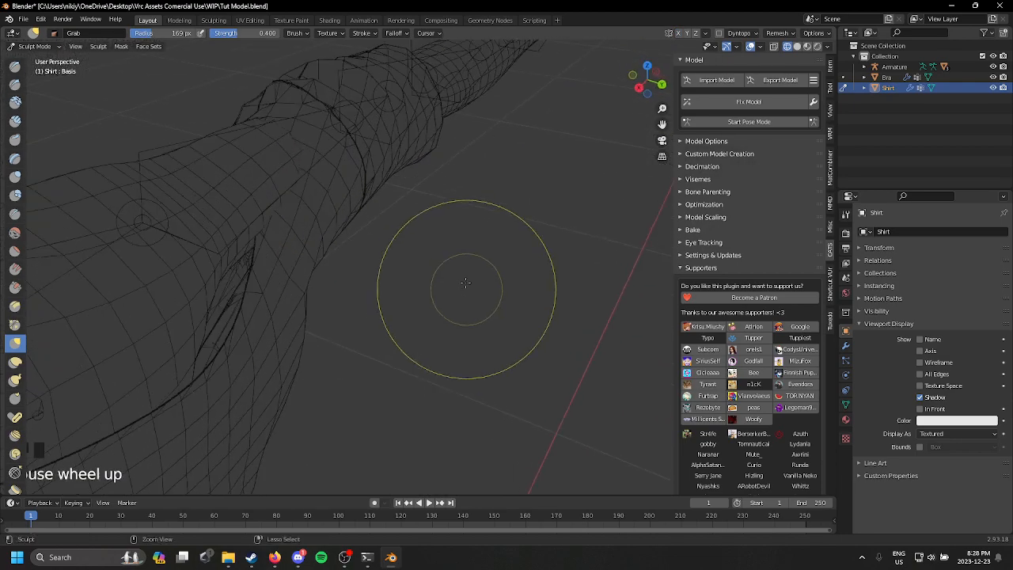
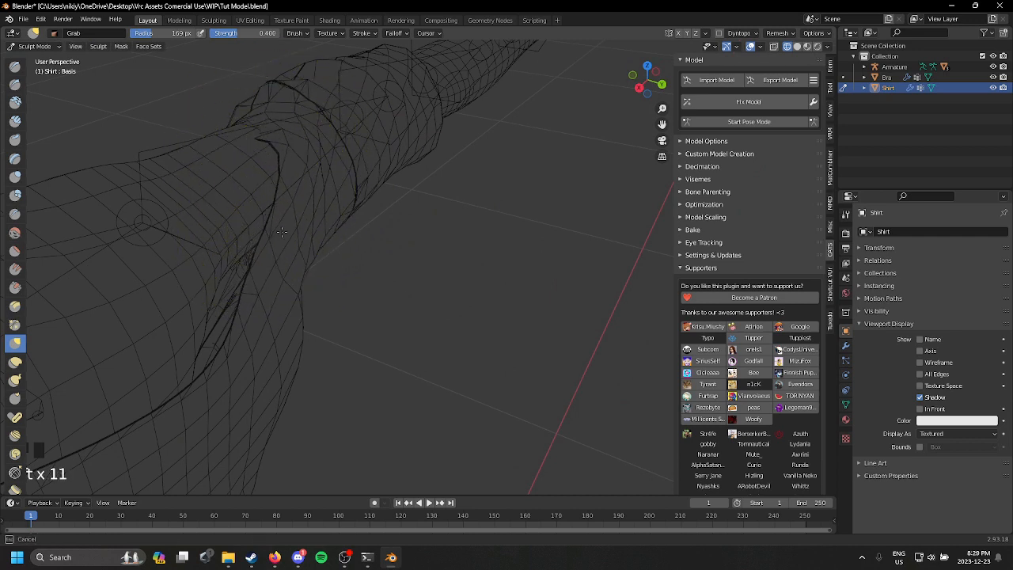
Step: Pull the Shirt's shoulder and sleeve mesh over the arm up close with the Grab brush at 169 px radius and 0.400 strength
{"action": "middle_click_drag", "start_coordinate": [307, 166], "coordinate": [208, 190]}
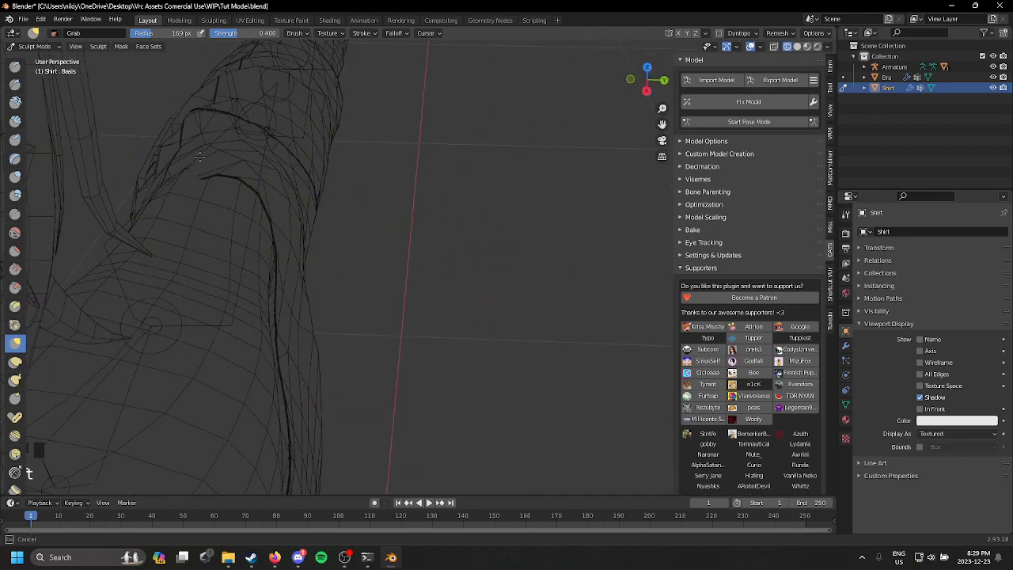
{"action": "mouse_move", "coordinate": [196, 141]}
{"action": "left_mouse_down"}
{"action": "mouse_move", "coordinate": [173, 182]}
{"action": "mouse_move", "coordinate": [160, 170]}
{"action": "left_mouse_up"}
{"action": "middle_click_drag", "start_coordinate": [160, 171], "coordinate": [282, 163]}
{"action": "scroll", "coordinate": [281, 163], "scroll_direction": "down", "scroll_amount": 2}
{"action": "scroll", "coordinate": [341, 312], "scroll_direction": "down", "scroll_amount": 4}
{"action": "mouse_move", "coordinate": [351, 296]}
{"action": "middle_mouse_down"}
{"action": "mouse_move", "coordinate": [407, 249]}
{"action": "mouse_move", "coordinate": [290, 231]}
{"action": "mouse_move", "coordinate": [332, 207]}
{"action": "middle_mouse_up"}
{"action": "left_click_drag", "start_coordinate": [346, 284], "coordinate": [277, 258]}
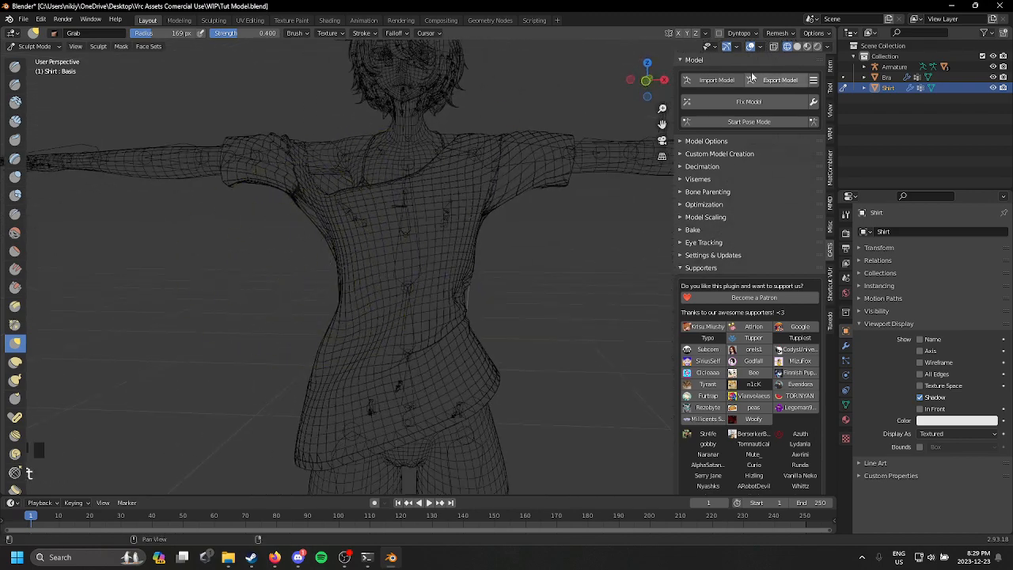
Step: Shape the Shirt's underarm and lower sleeve edge from the front with the Grab brush so they sit around the arm
{"action": "left_click_drag", "start_coordinate": [576, 224], "coordinate": [473, 214]}
{"action": "middle_click_drag", "start_coordinate": [307, 252], "coordinate": [314, 267]}
{"action": "left_click_drag", "start_coordinate": [313, 267], "coordinate": [295, 239]}
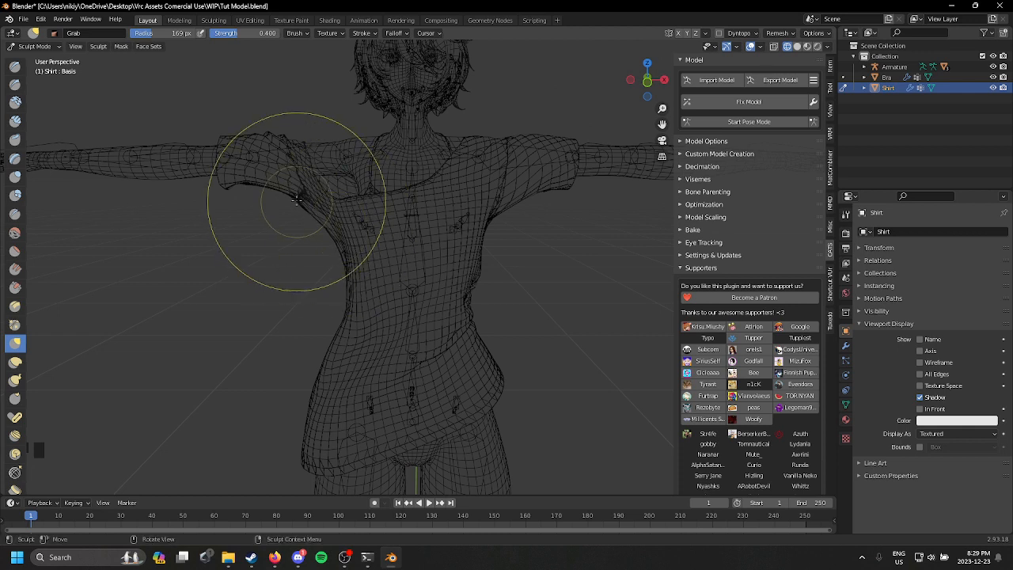
{"action": "left_click_drag", "start_coordinate": [233, 193], "coordinate": [233, 196]}
{"action": "left_click_drag", "start_coordinate": [233, 196], "coordinate": [256, 190]}
{"action": "mouse_move", "coordinate": [350, 278]}
{"action": "middle_mouse_down"}
{"action": "mouse_move", "coordinate": [582, 297]}
{"action": "mouse_move", "coordinate": [411, 281]}
{"action": "middle_mouse_up"}
{"action": "middle_click_drag", "start_coordinate": [506, 309], "coordinate": [514, 270]}
{"action": "scroll", "coordinate": [515, 253], "scroll_direction": "down", "scroll_amount": 2}
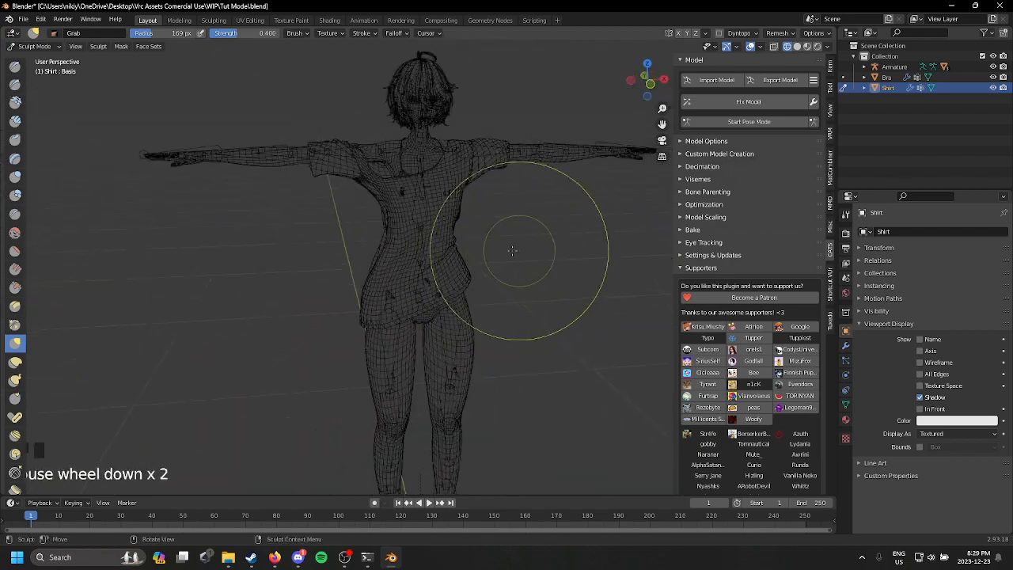
{"action": "middle_click_drag", "start_coordinate": [520, 226], "coordinate": [487, 284], "text": "shift"}
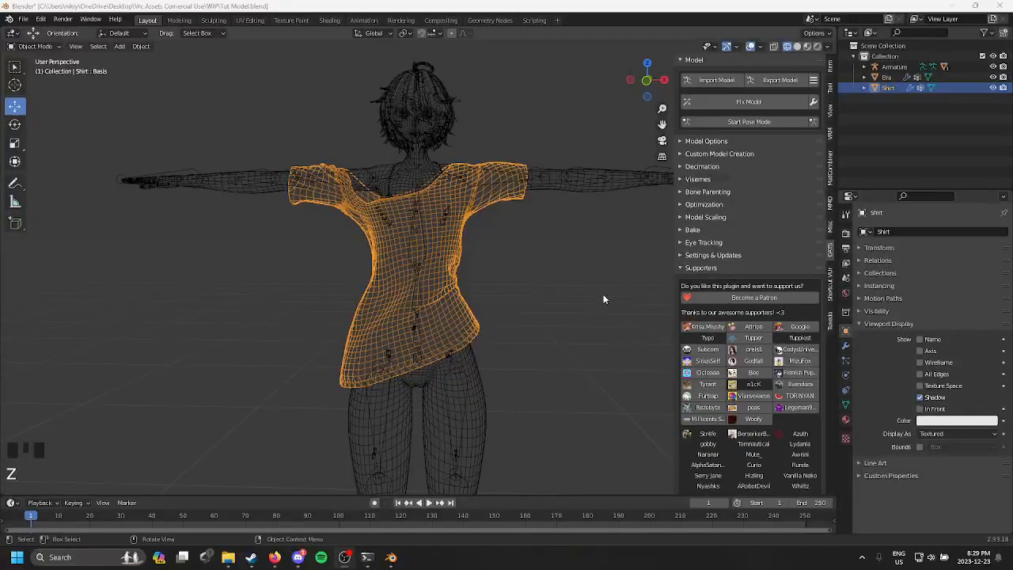
Step: Hide the Shirt and the Bra so only the bare avatar remains in the viewport
{"action": "middle_click_drag", "start_coordinate": [603, 293], "coordinate": [549, 277]}
{"action": "scroll", "coordinate": [553, 277], "scroll_direction": "up", "scroll_amount": 2}
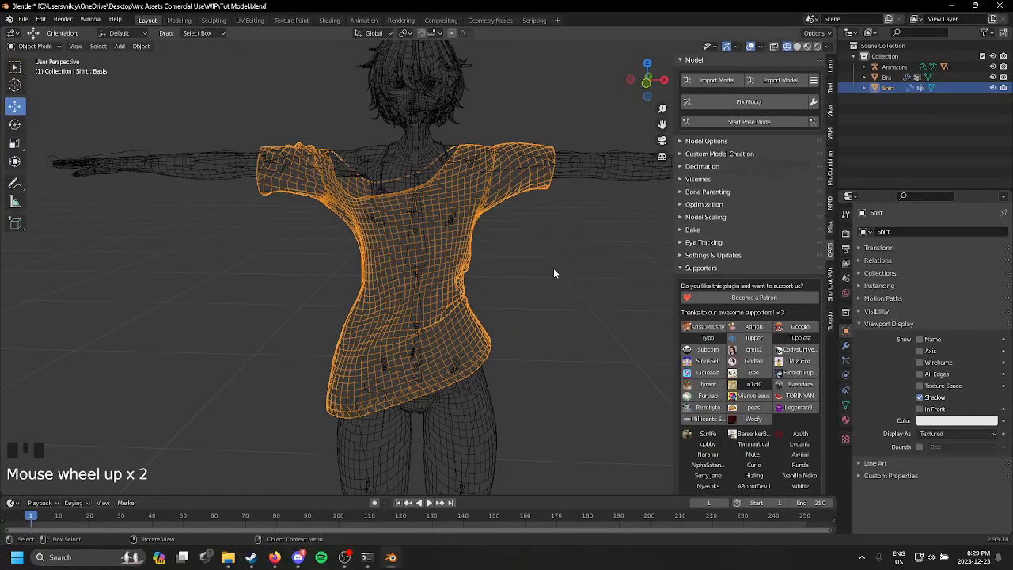
{"action": "key", "text": "h"}
{"action": "left_click", "coordinate": [443, 236]}
{"action": "key", "text": "h"}
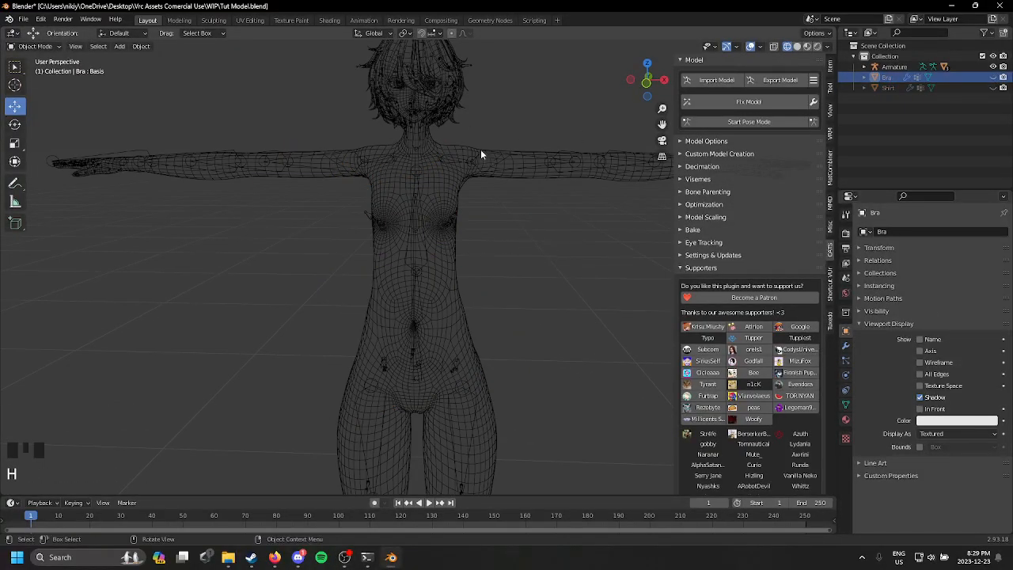
Step: Switch the viewport to Material Preview shading and examine the face and hair up close
{"action": "key", "text": "z"}
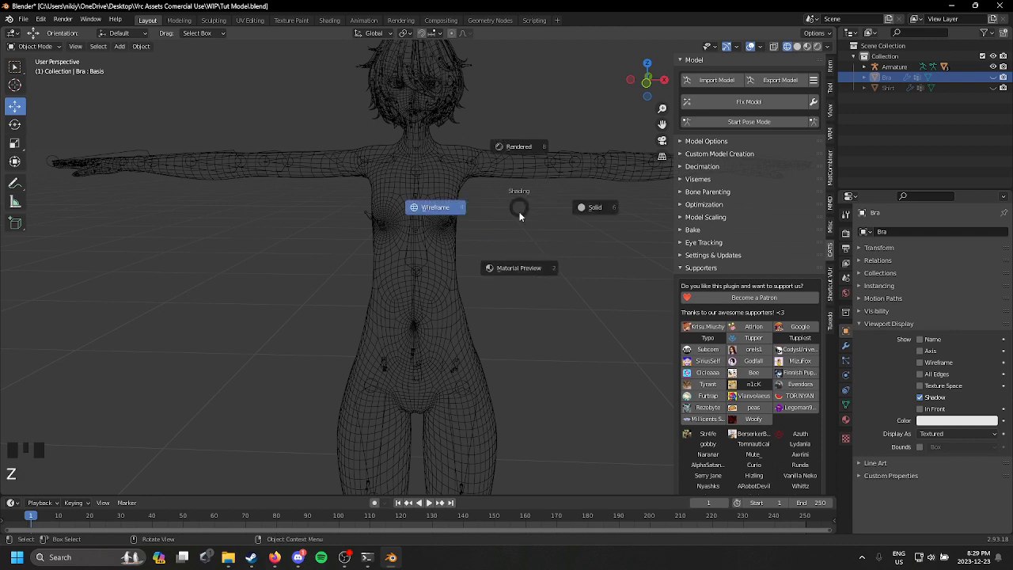
{"action": "left_click", "coordinate": [521, 294]}
{"action": "middle_click", "coordinate": [521, 256]}
{"action": "scroll", "coordinate": [475, 315], "scroll_direction": "up", "scroll_amount": 4}
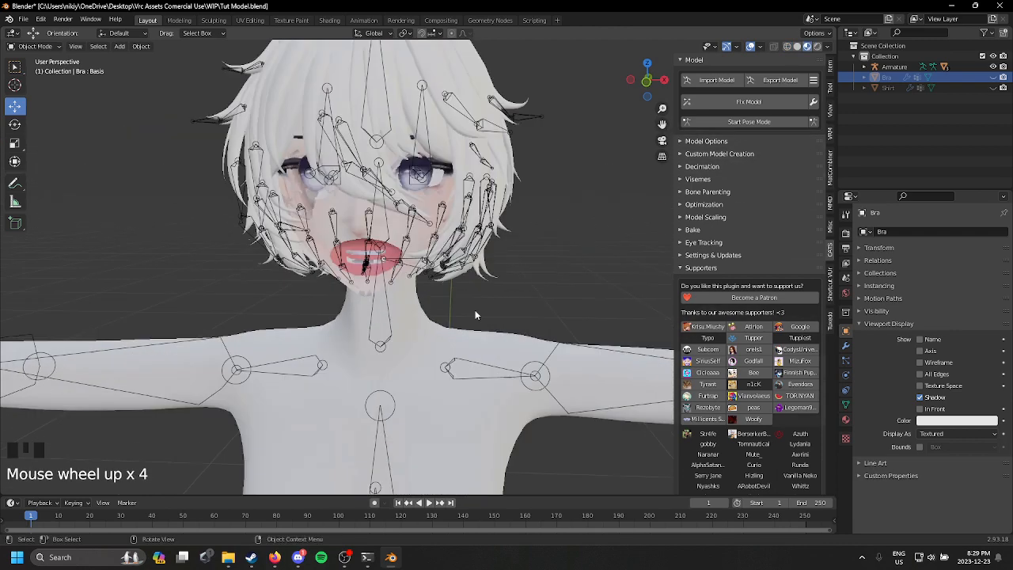
{"action": "scroll", "coordinate": [383, 188], "scroll_direction": "up", "scroll_amount": 1}
{"action": "middle_click_drag", "start_coordinate": [423, 167], "coordinate": [448, 269], "text": "shift"}
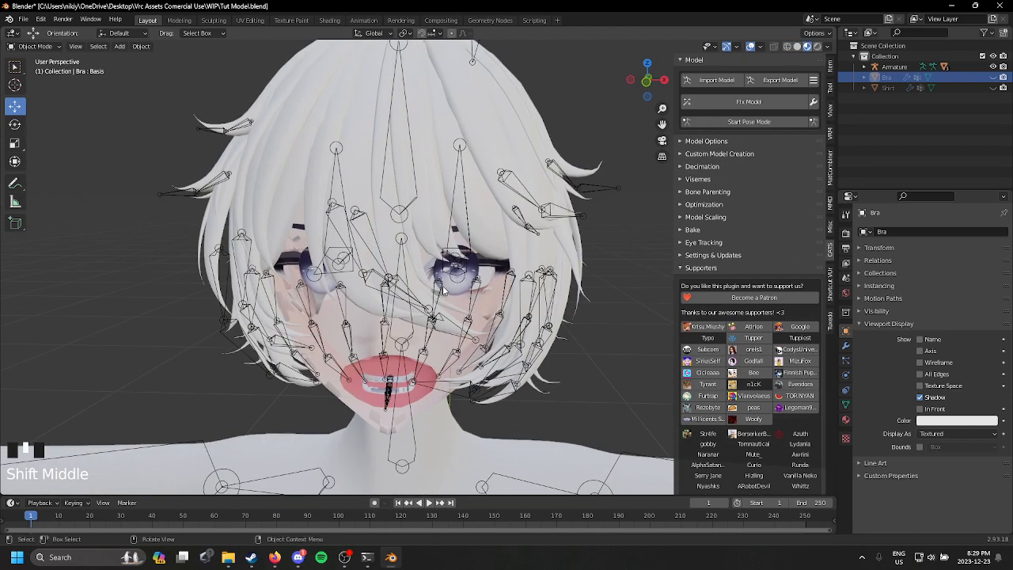
{"action": "scroll", "coordinate": [448, 269], "scroll_direction": "up", "scroll_amount": 4}
{"action": "scroll", "coordinate": [449, 270], "scroll_direction": "down", "scroll_amount": 6}
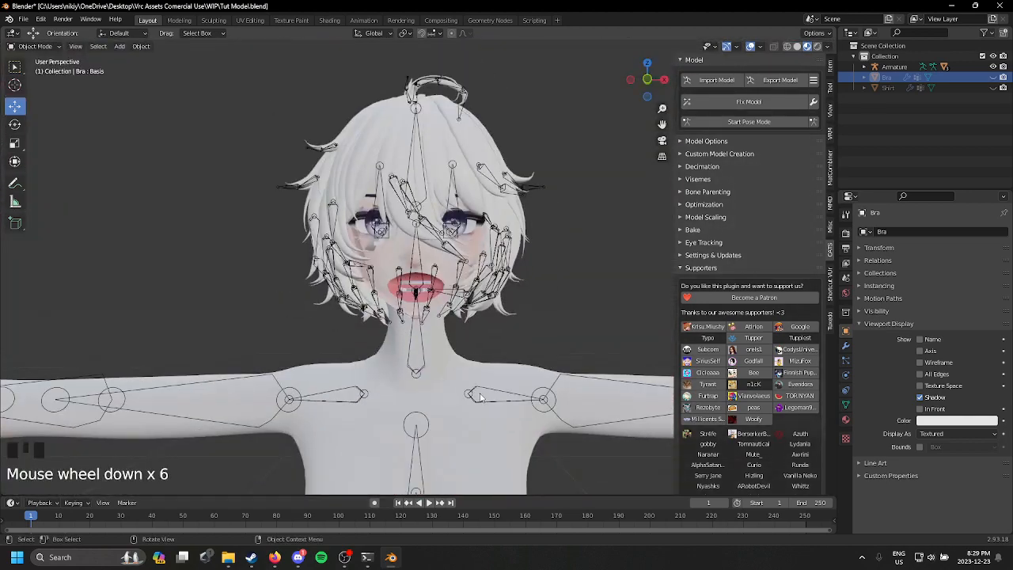
Step: Replace the Body mesh's material with a new one named BODY
{"action": "left_click", "coordinate": [464, 417]}
{"action": "scroll", "coordinate": [479, 389], "scroll_direction": "down", "scroll_amount": 2}
{"action": "left_click", "coordinate": [479, 390]}
{"action": "middle_click_drag", "start_coordinate": [479, 389], "coordinate": [470, 187], "text": "shift"}
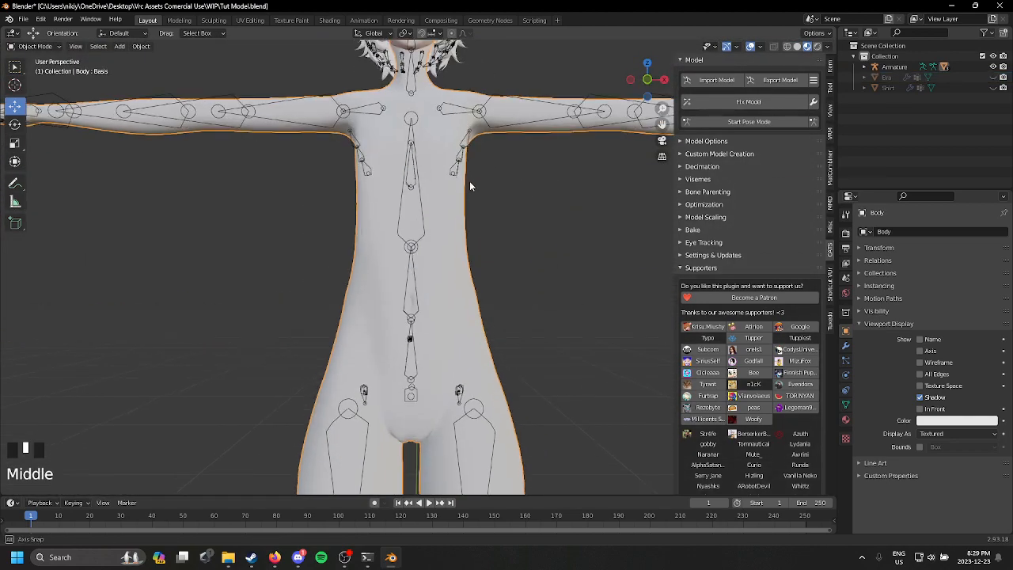
{"action": "scroll", "coordinate": [469, 186], "scroll_direction": "down", "scroll_amount": 2}
{"action": "left_click", "coordinate": [845, 420]}
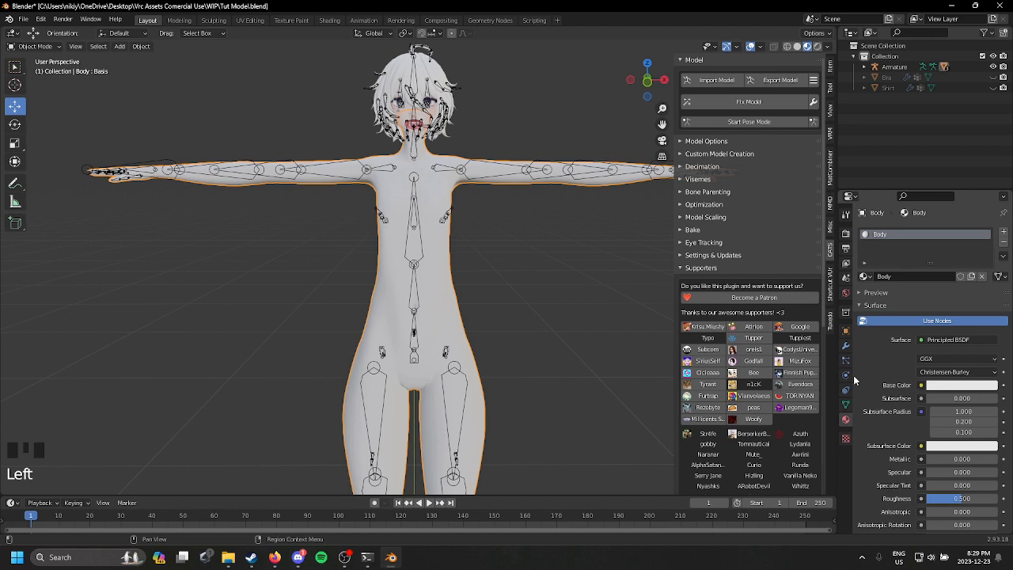
{"action": "left_click", "coordinate": [982, 277]}
{"action": "left_click", "coordinate": [927, 278]}
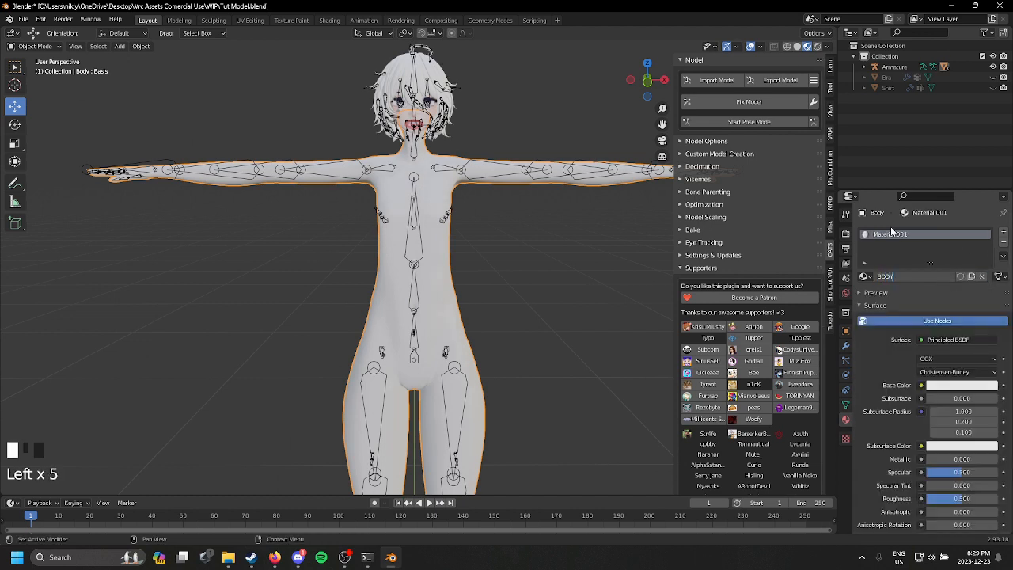
Step: Load Body Texture #1FEMBOY.png from the Base Textures folder as the MMD texture of the BODY material
{"action": "scroll", "coordinate": [889, 225], "scroll_direction": "down", "scroll_amount": 20}
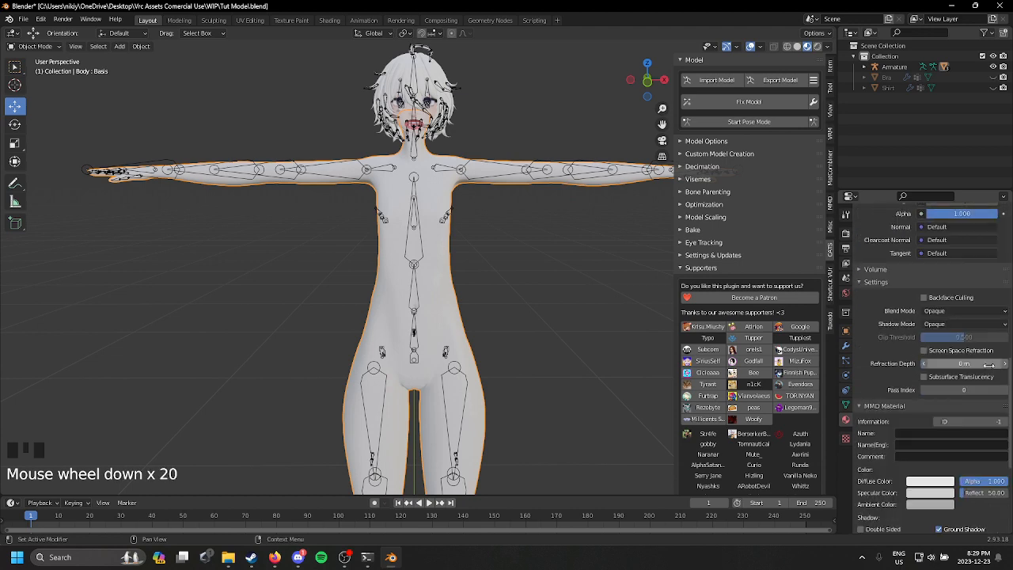
{"action": "scroll", "coordinate": [964, 440], "scroll_direction": "down", "scroll_amount": 4}
{"action": "left_click", "coordinate": [959, 440]}
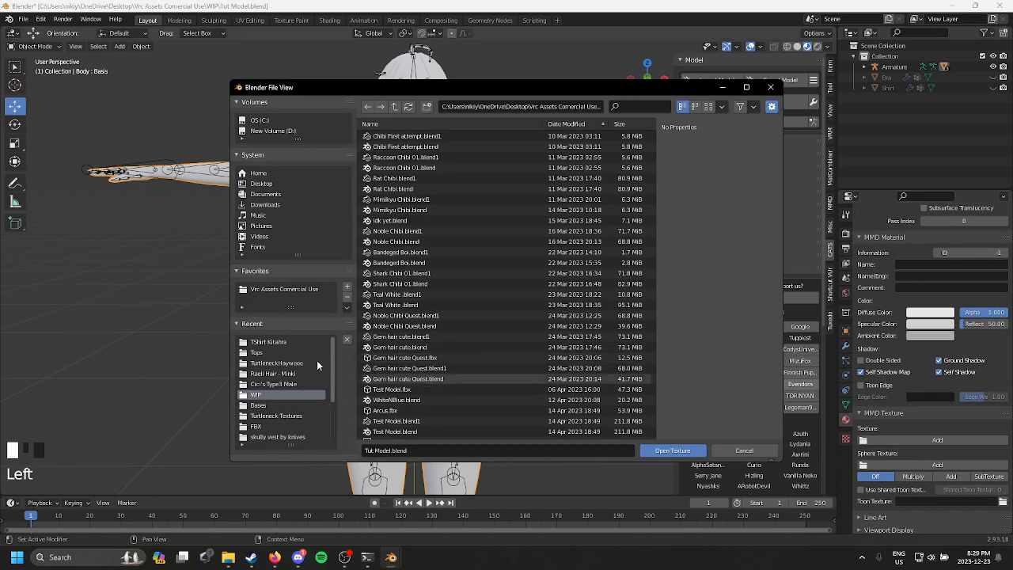
{"action": "left_click", "coordinate": [282, 288]}
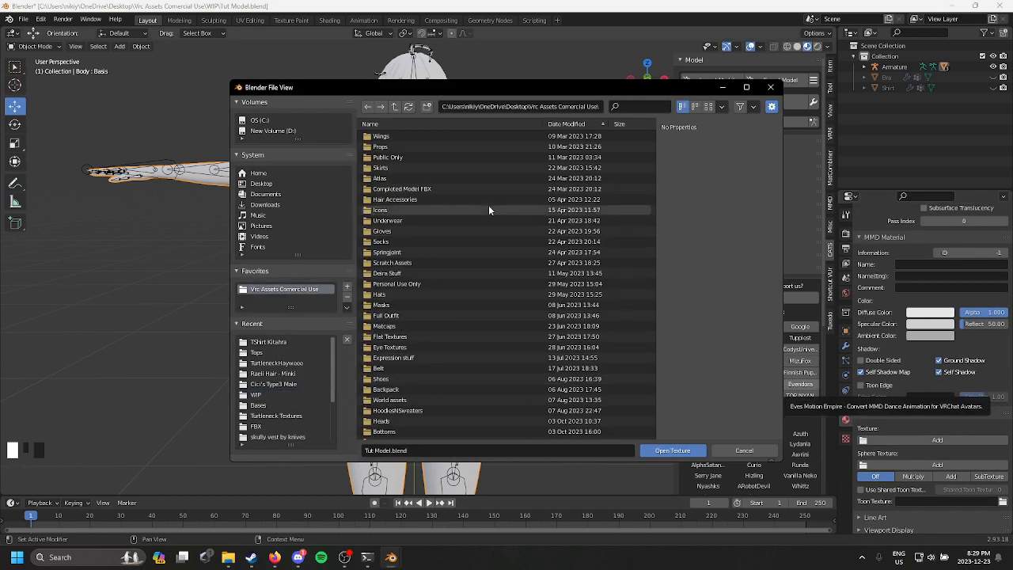
{"action": "scroll", "coordinate": [445, 227], "scroll_direction": "down", "scroll_amount": 1}
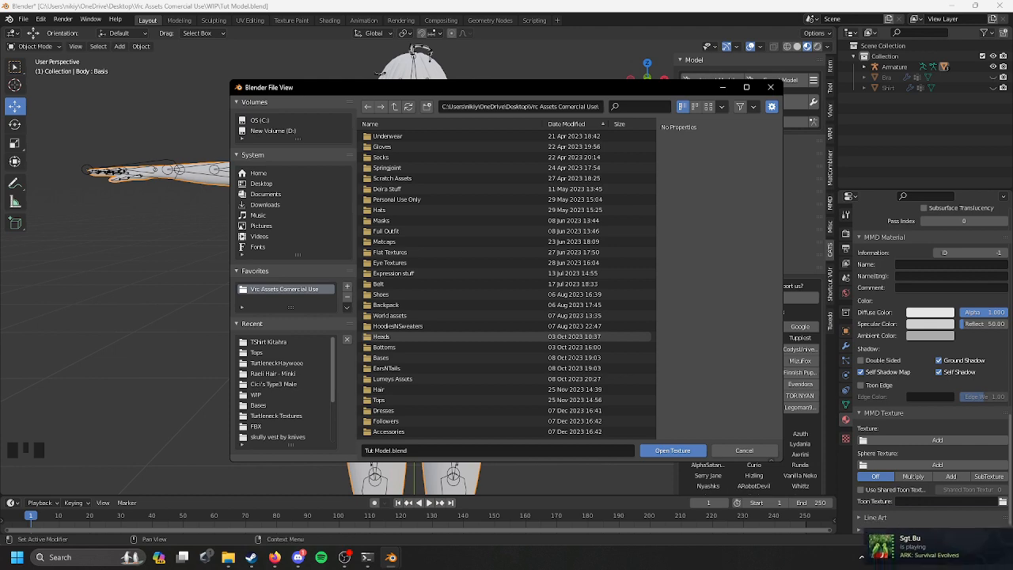
{"action": "scroll", "coordinate": [856, 447], "scroll_direction": "up", "scroll_amount": 2}
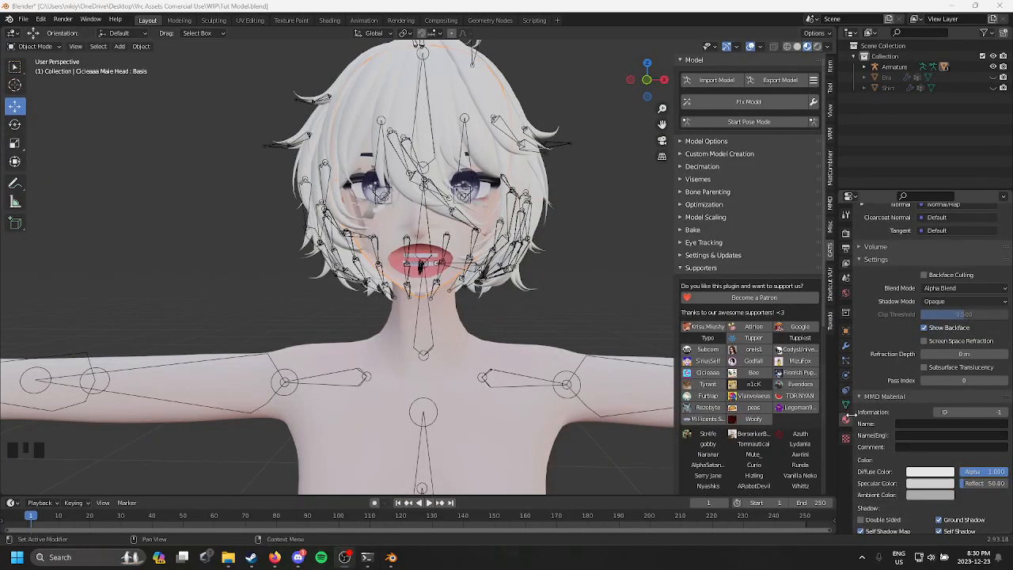
Step: Replace the head's Skin Cicieaaa 3 Male material with a new one named Face
{"action": "scroll", "coordinate": [929, 356], "scroll_direction": "up", "scroll_amount": 13}
{"action": "scroll", "coordinate": [930, 356], "scroll_direction": "down", "scroll_amount": 3}
{"action": "scroll", "coordinate": [929, 353], "scroll_direction": "up", "scroll_amount": 2}
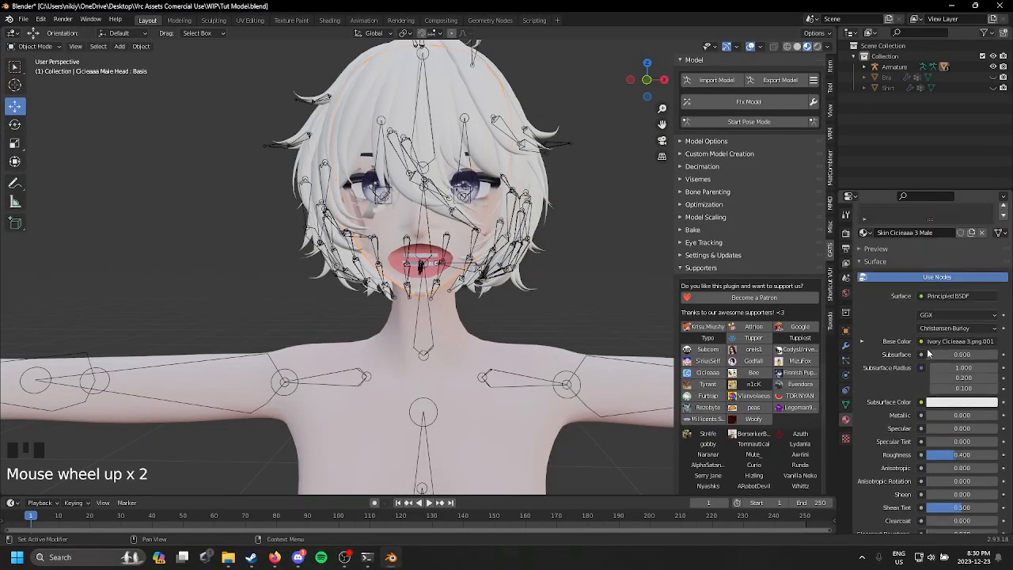
{"action": "scroll", "coordinate": [928, 353], "scroll_direction": "up", "scroll_amount": 4}
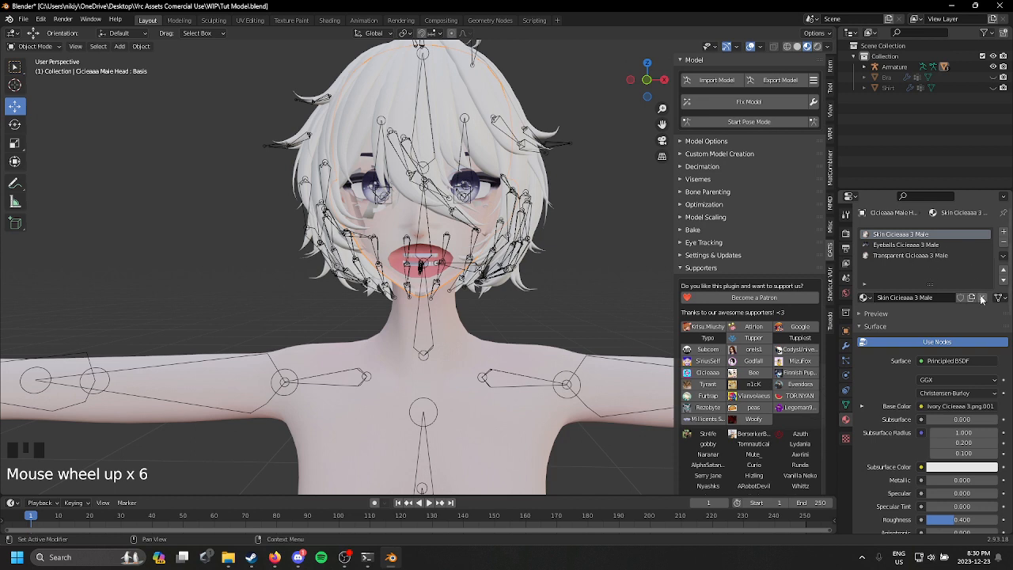
{"action": "left_click", "coordinate": [981, 298]}
{"action": "left_click", "coordinate": [943, 297]}
{"action": "left_click", "coordinate": [945, 296]}
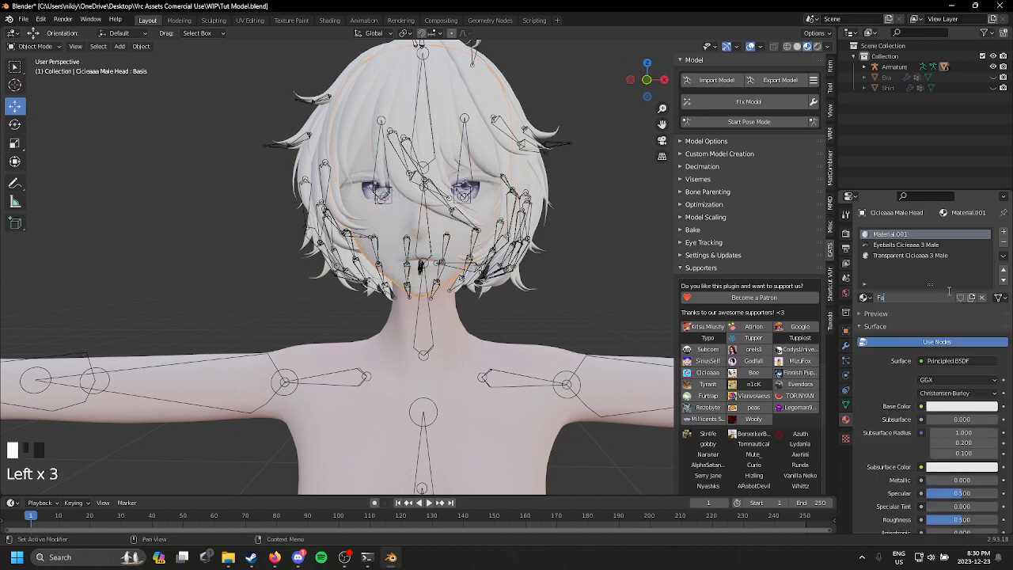
Step: Replace the head's Eyeballs Cicieaaa 3 Male material with a new one named Eyes
{"action": "left_click", "coordinate": [955, 247]}
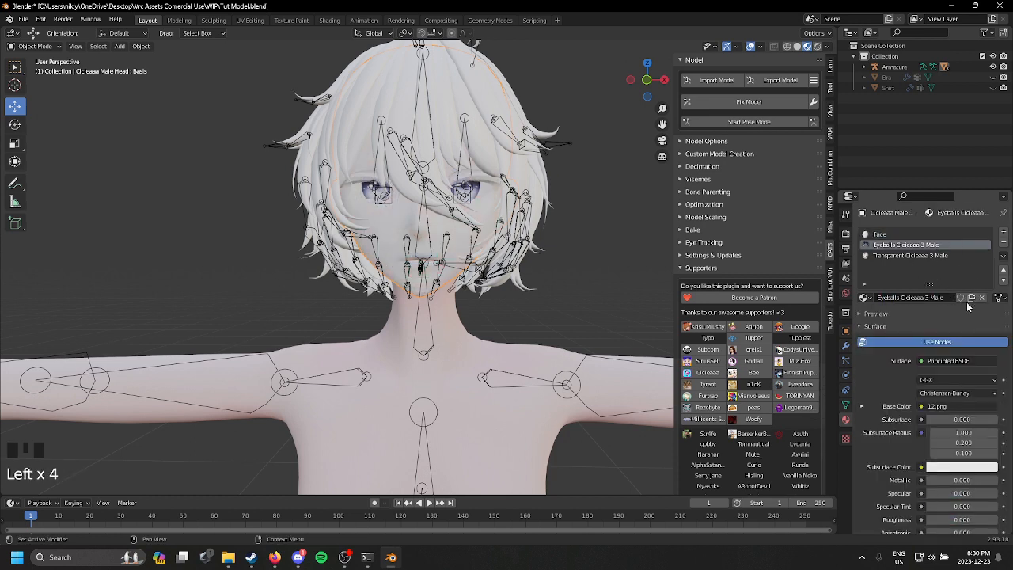
{"action": "left_click", "coordinate": [981, 297]}
{"action": "left_click", "coordinate": [941, 298]}
{"action": "left_click", "coordinate": [937, 298]}
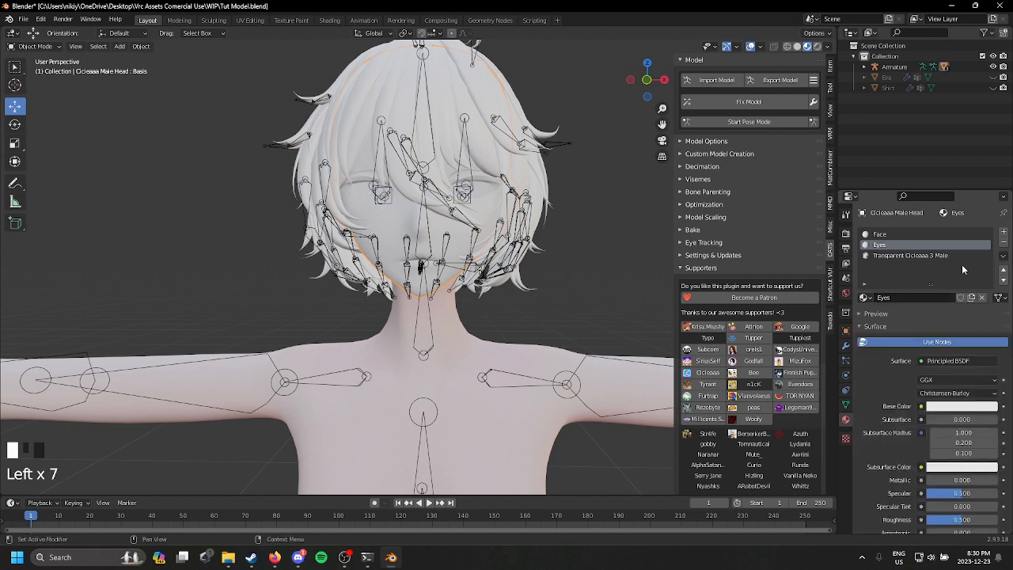
Step: Replace the head's Transparent Cicieaaa 3 Male material with a new one named FX
{"action": "left_click", "coordinate": [958, 256]}
{"action": "left_click", "coordinate": [981, 298]}
{"action": "left_click", "coordinate": [965, 301]}
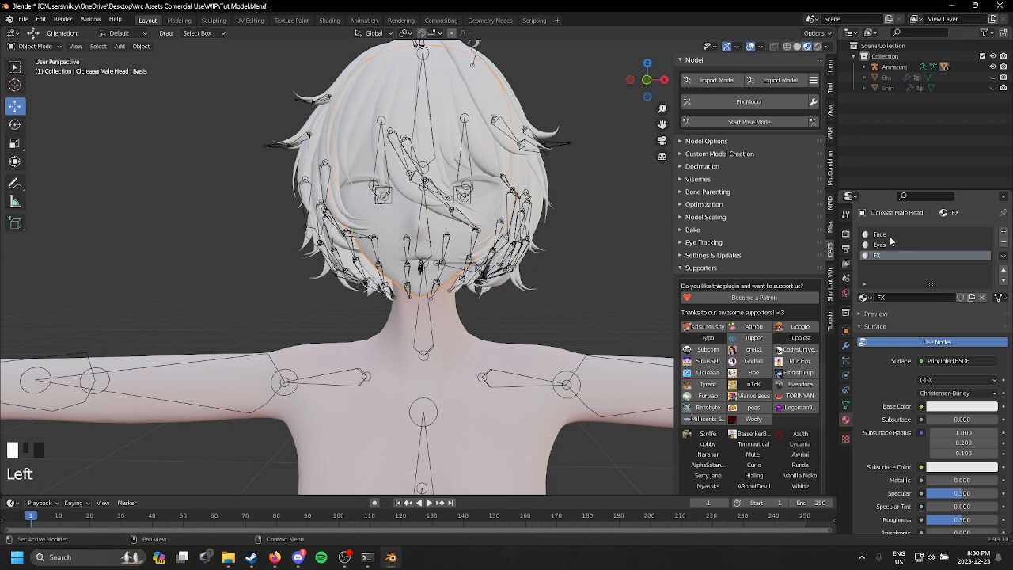
Step: Set the Face material's MMD specular color to black and load 01 Skin Cicieaaa3 by Ying.png from the 03. More Blush folder as its texture
{"action": "scroll", "coordinate": [890, 241], "scroll_direction": "up", "scroll_amount": 1}
{"action": "scroll", "coordinate": [917, 332], "scroll_direction": "down", "scroll_amount": 9}
{"action": "scroll", "coordinate": [955, 407], "scroll_direction": "down", "scroll_amount": 3}
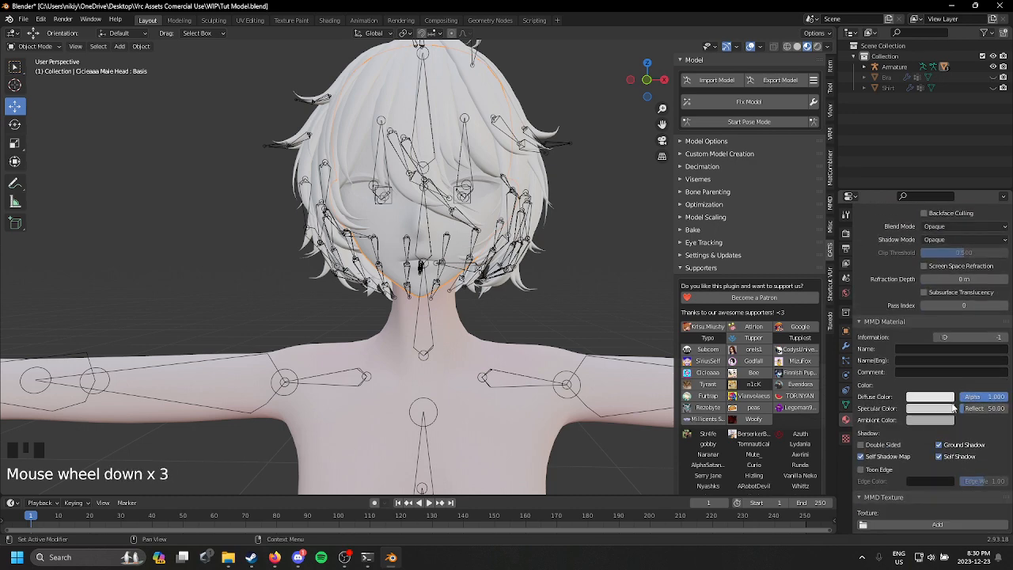
{"action": "scroll", "coordinate": [954, 411], "scroll_direction": "down", "scroll_amount": 2}
{"action": "left_click", "coordinate": [937, 326]}
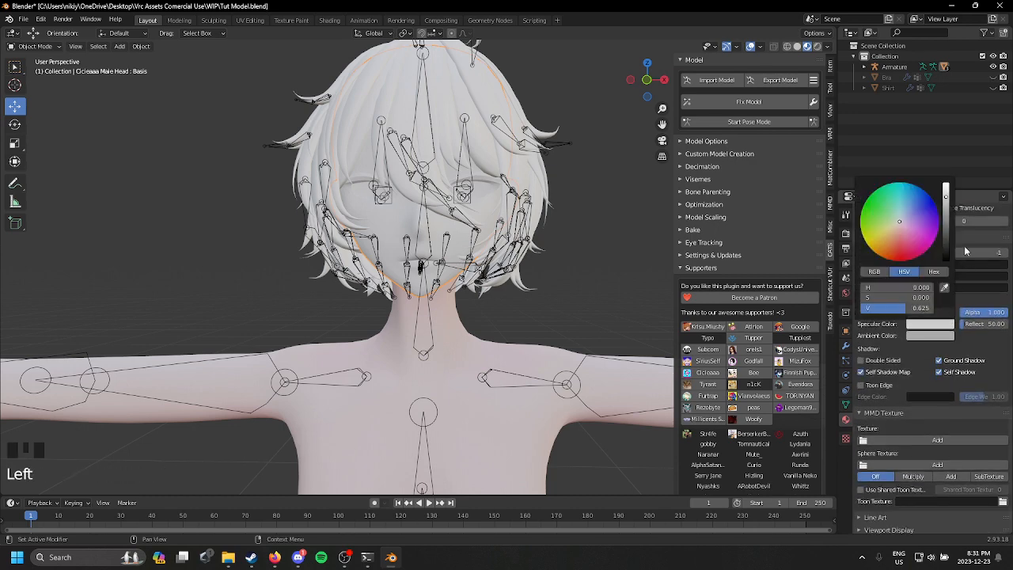
{"action": "left_click_drag", "start_coordinate": [945, 196], "coordinate": [946, 261]}
{"action": "left_click", "coordinate": [937, 428]}
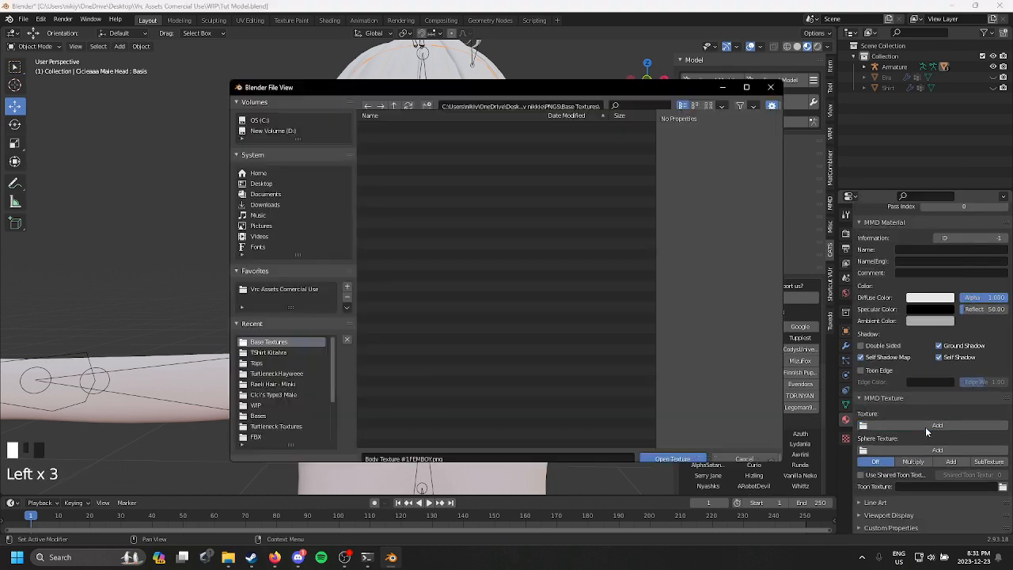
{"action": "left_click", "coordinate": [305, 290]}
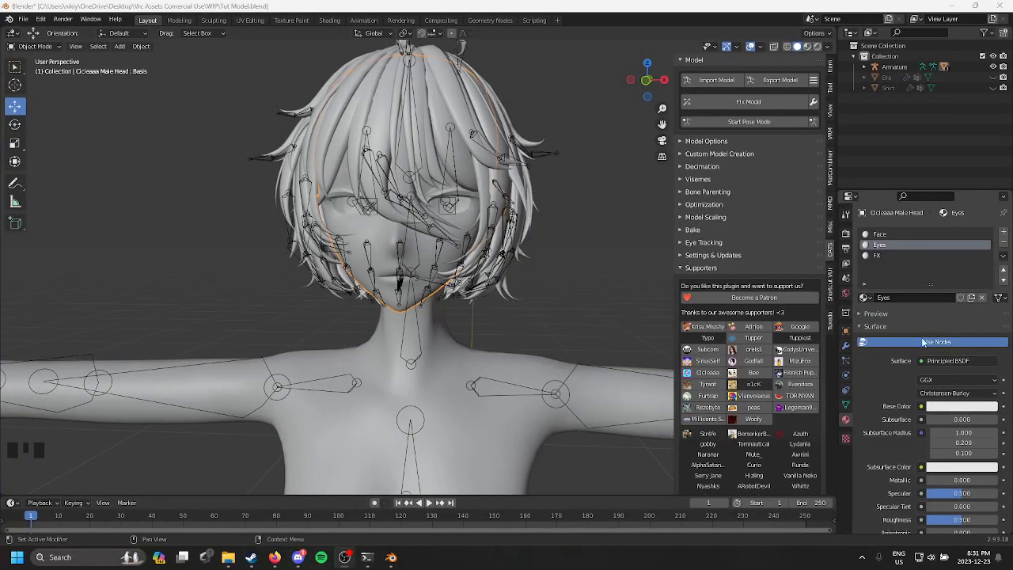
Step: Browse for the Eyes material's MMD texture in the Lumeys Eye Textures 3 folder inside Eye Textures
{"action": "scroll", "coordinate": [922, 348], "scroll_direction": "down", "scroll_amount": 20}
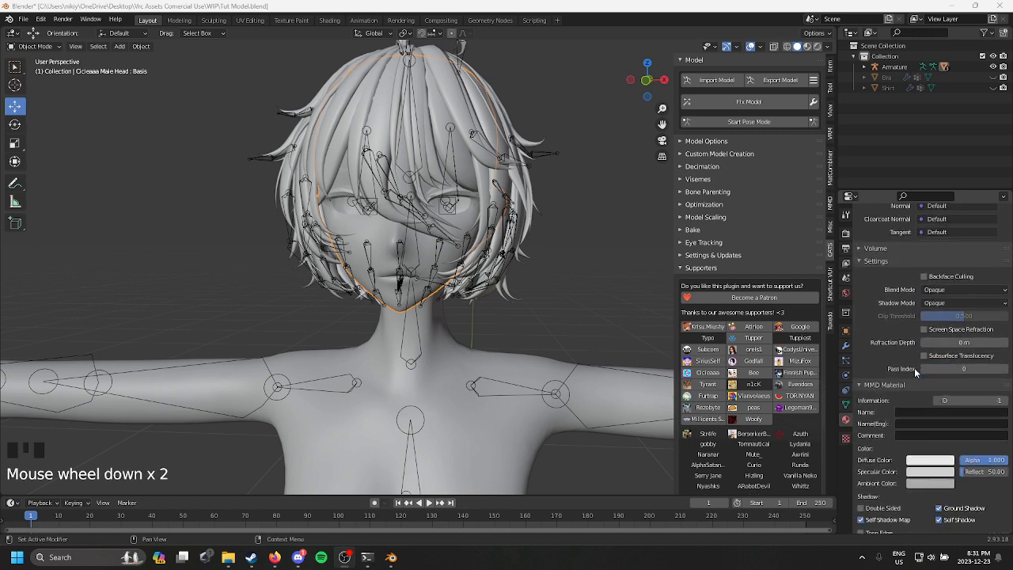
{"action": "scroll", "coordinate": [915, 372], "scroll_direction": "down", "scroll_amount": 3}
{"action": "left_click", "coordinate": [926, 425]}
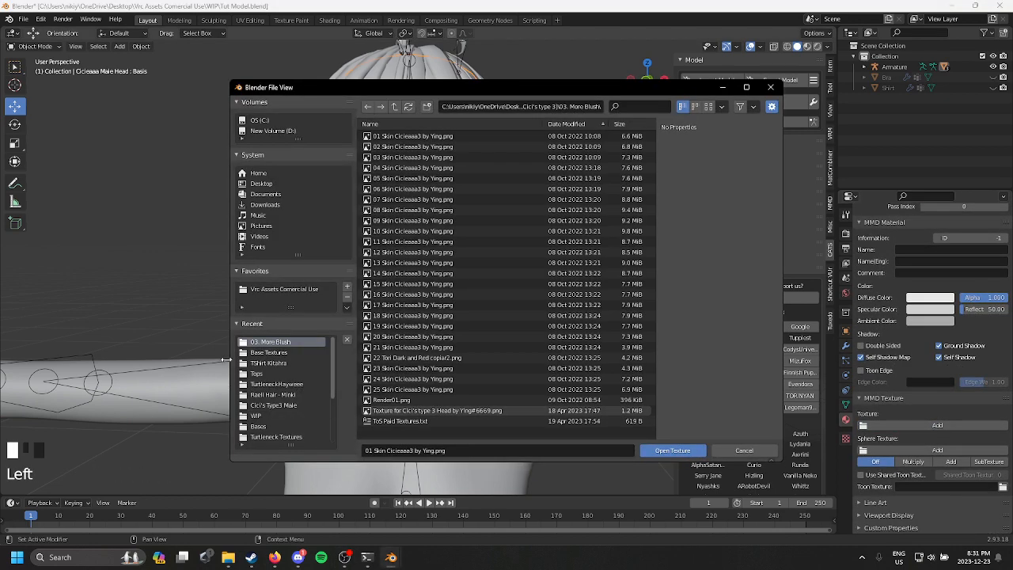
{"action": "left_click", "coordinate": [303, 290]}
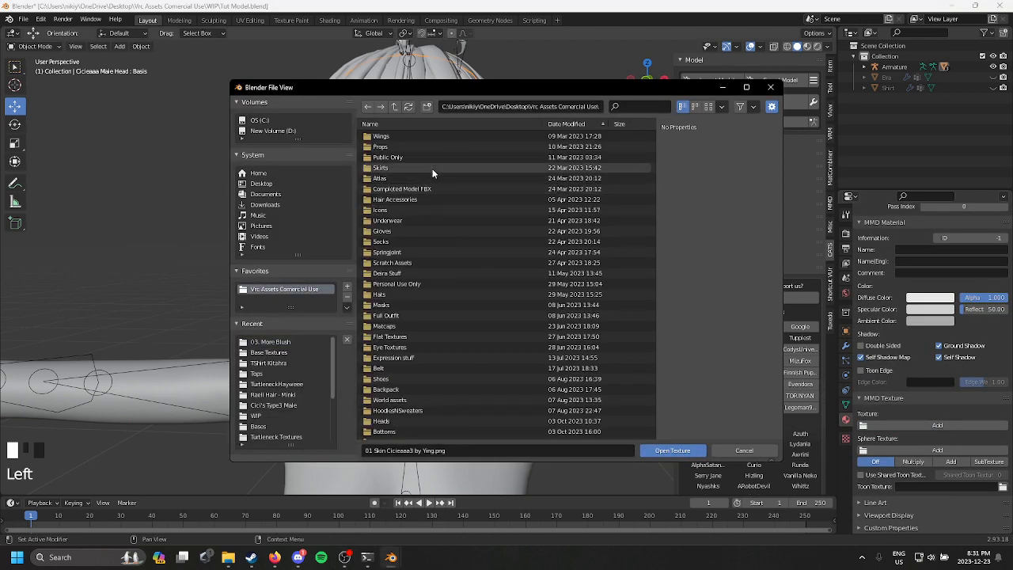
{"action": "scroll", "coordinate": [380, 290], "scroll_direction": "down", "scroll_amount": 4}
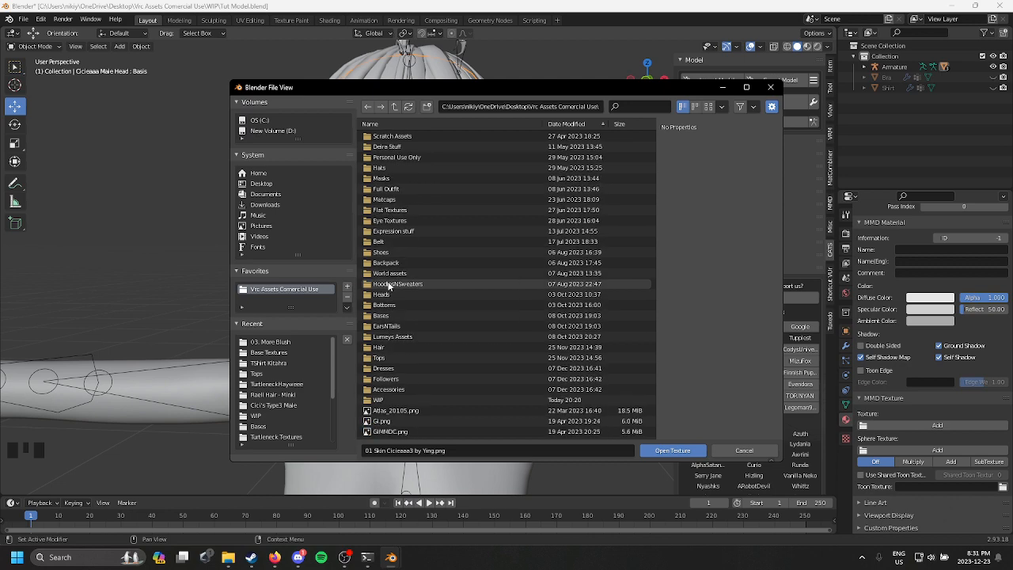
{"action": "scroll", "coordinate": [387, 286], "scroll_direction": "down", "scroll_amount": 1}
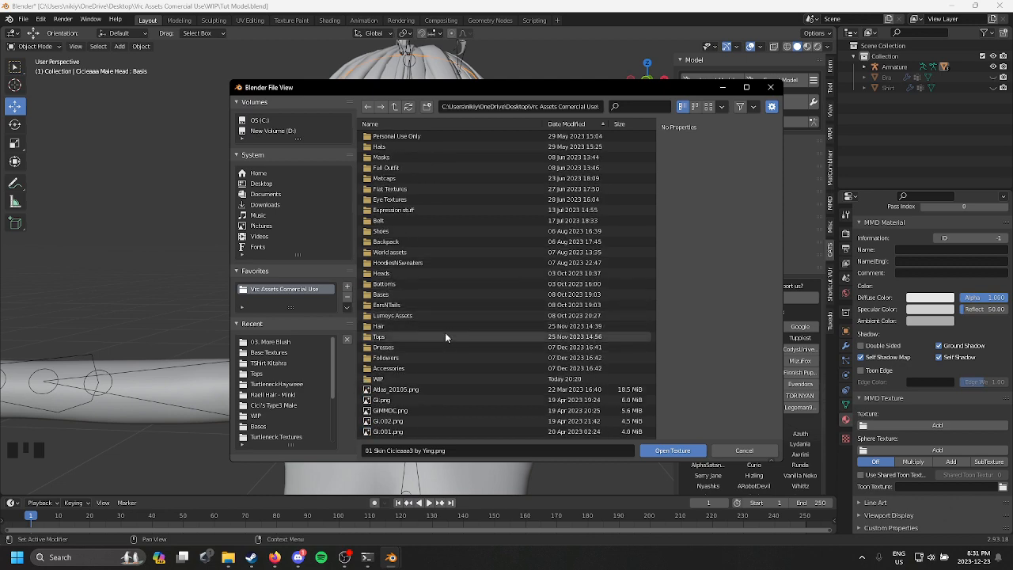
{"action": "scroll", "coordinate": [489, 247], "scroll_direction": "up", "scroll_amount": 2}
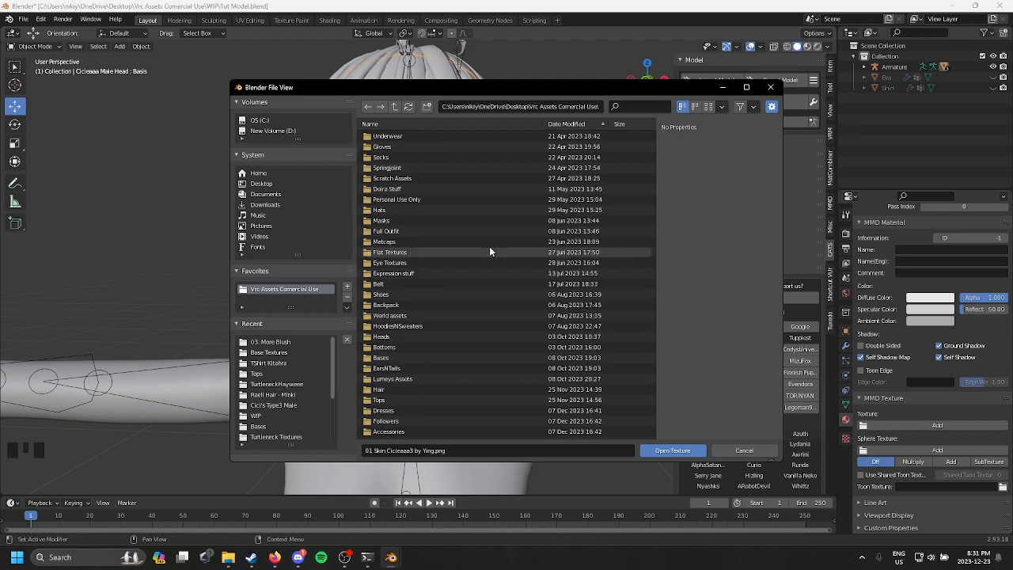
{"action": "double_click", "coordinate": [483, 262]}
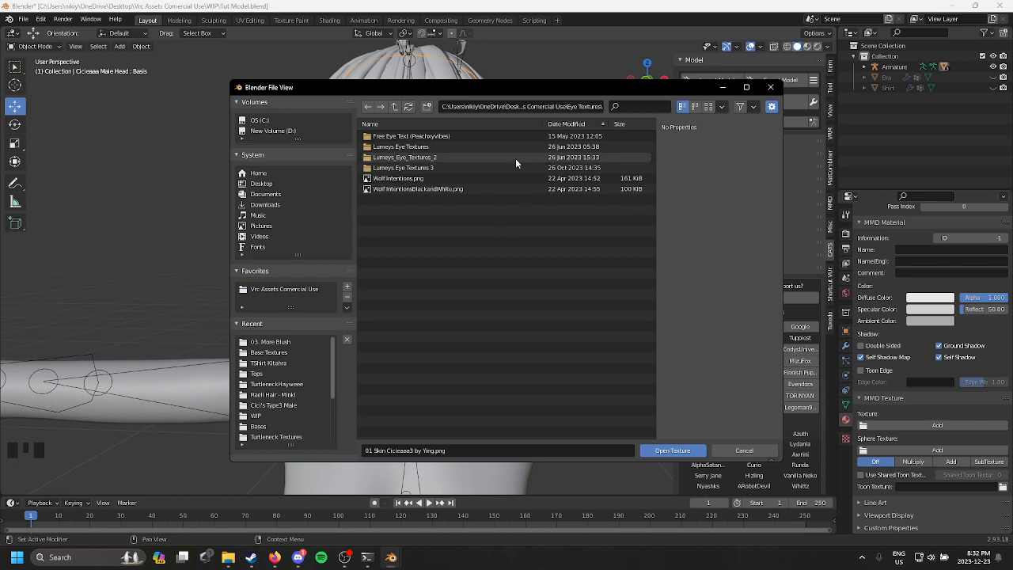
{"action": "double_click", "coordinate": [497, 168]}
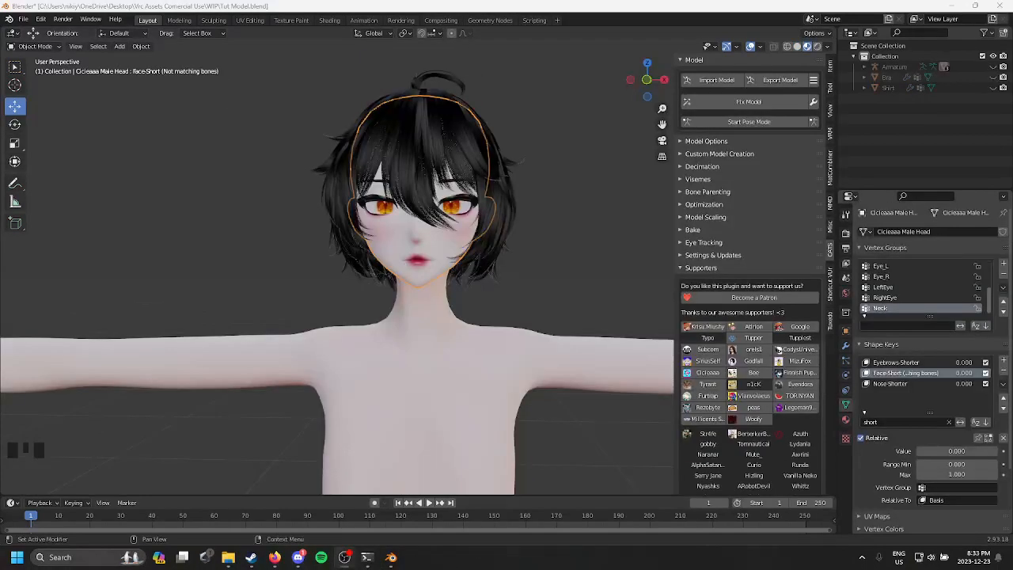
Step: Load 01 Skin Cicieaaa3 by Ying.png from the 03. More Blush folder as the texture of the head's FX material
{"action": "scroll", "coordinate": [489, 266], "scroll_direction": "down", "scroll_amount": 3}
{"action": "scroll", "coordinate": [489, 266], "scroll_direction": "up", "scroll_amount": 1}
{"action": "scroll", "coordinate": [489, 270], "scroll_direction": "down", "scroll_amount": 1}
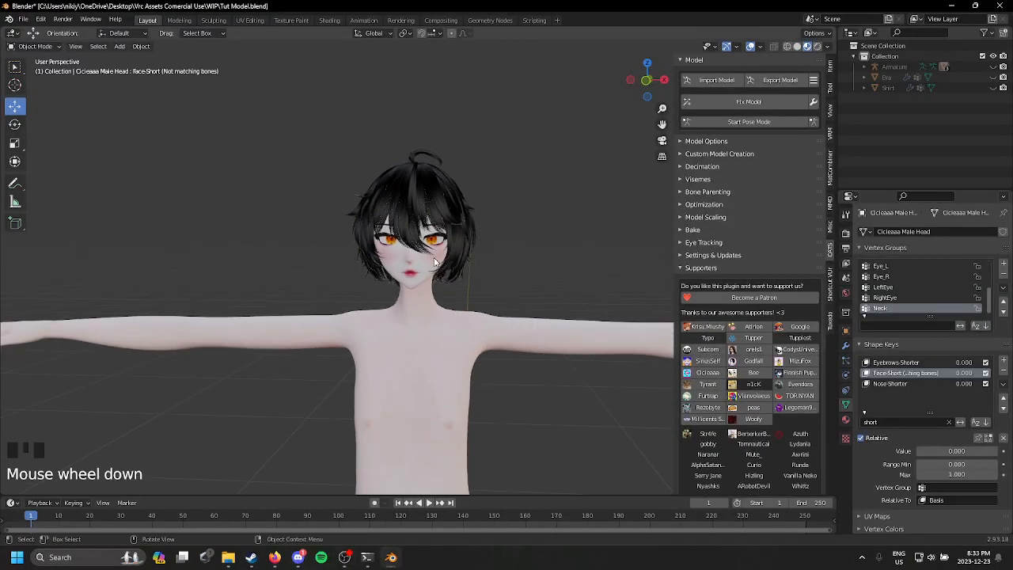
{"action": "left_click", "coordinate": [423, 265]}
{"action": "scroll", "coordinate": [427, 266], "scroll_direction": "up", "scroll_amount": 5}
{"action": "middle_click_drag", "start_coordinate": [432, 266], "coordinate": [448, 283]}
{"action": "scroll", "coordinate": [478, 247], "scroll_direction": "down", "scroll_amount": 3}
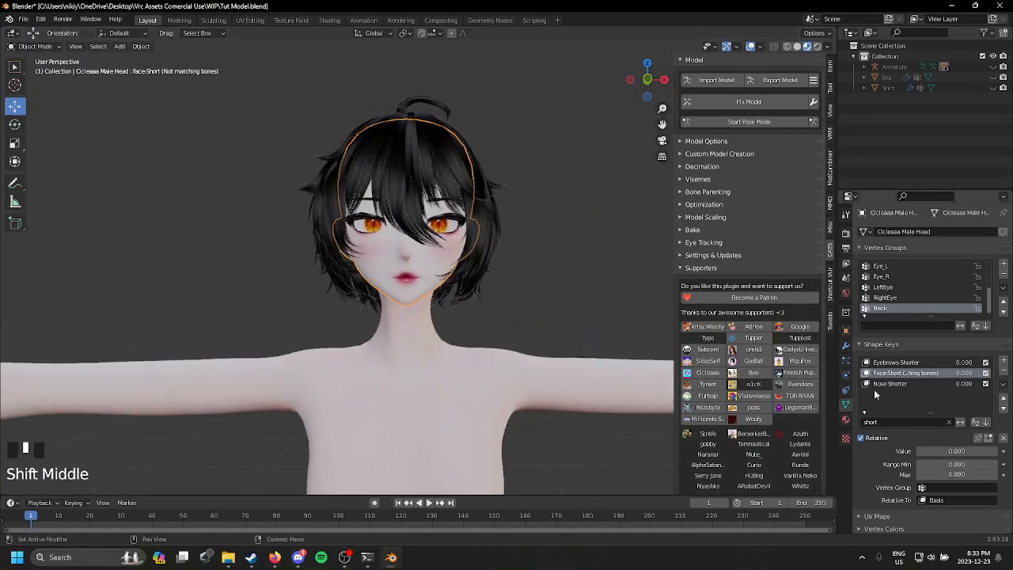
{"action": "left_click", "coordinate": [846, 420]}
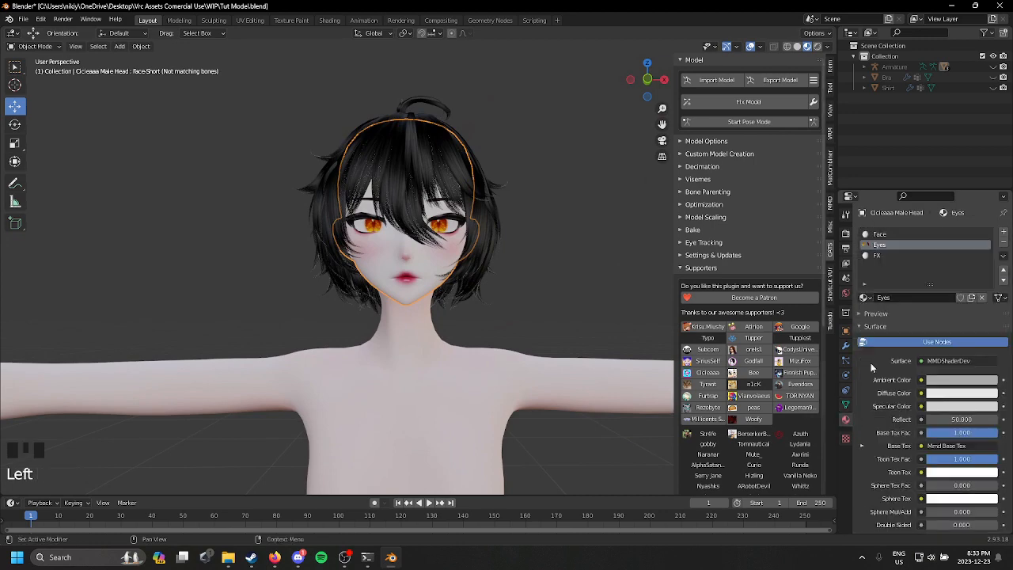
{"action": "left_click", "coordinate": [891, 255]}
{"action": "scroll", "coordinate": [918, 395], "scroll_direction": "down", "scroll_amount": 5}
{"action": "scroll", "coordinate": [929, 439], "scroll_direction": "up", "scroll_amount": 2}
{"action": "scroll", "coordinate": [930, 435], "scroll_direction": "down", "scroll_amount": 3}
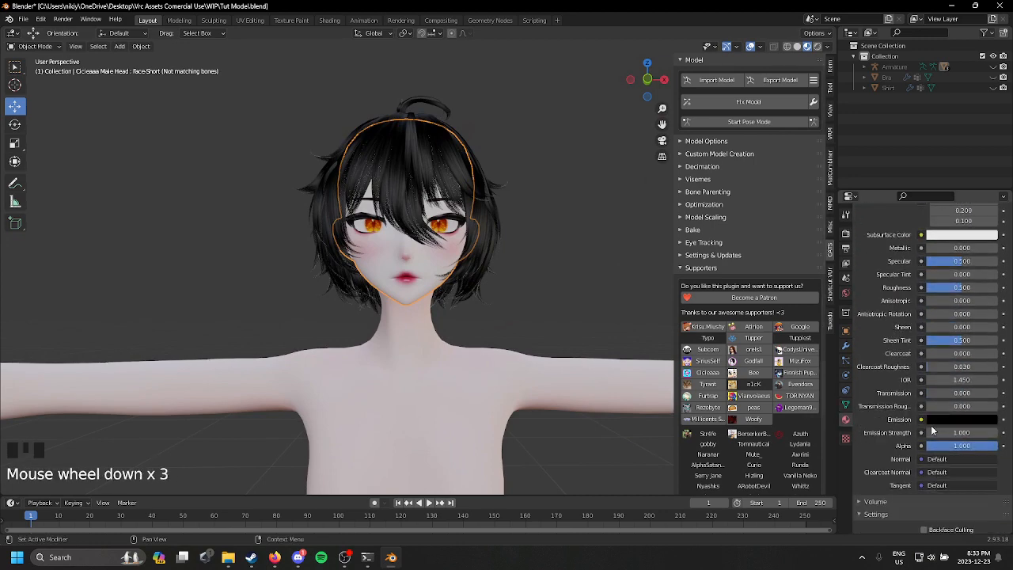
{"action": "scroll", "coordinate": [928, 430], "scroll_direction": "down", "scroll_amount": 7}
{"action": "left_click", "coordinate": [921, 426]}
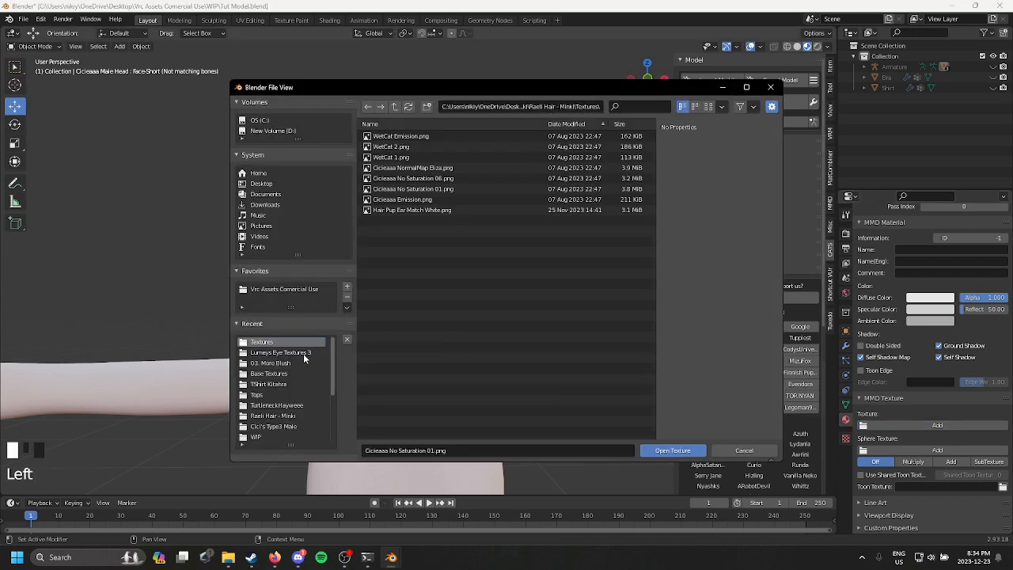
{"action": "left_click", "coordinate": [303, 353]}
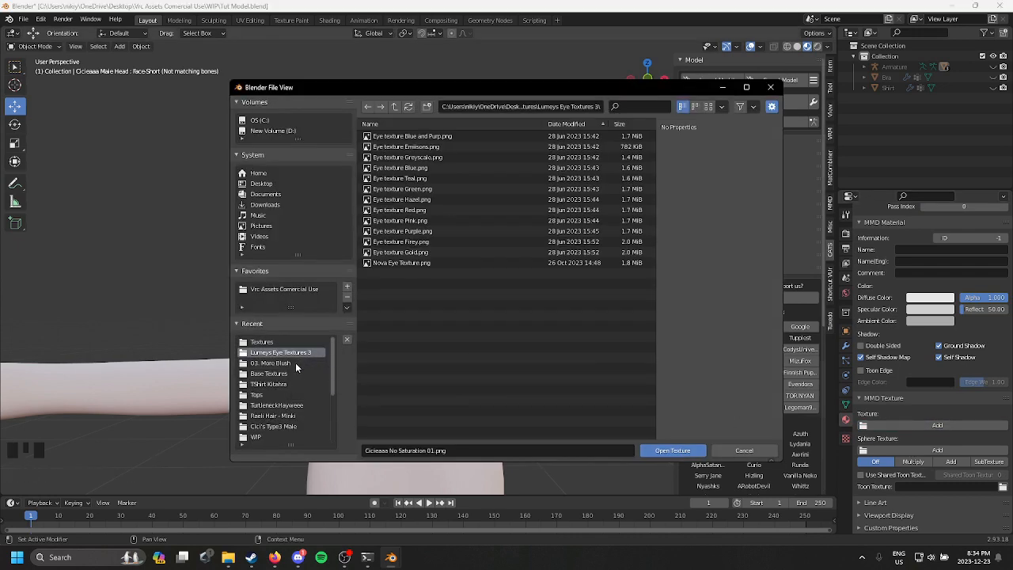
{"action": "left_click", "coordinate": [301, 363]}
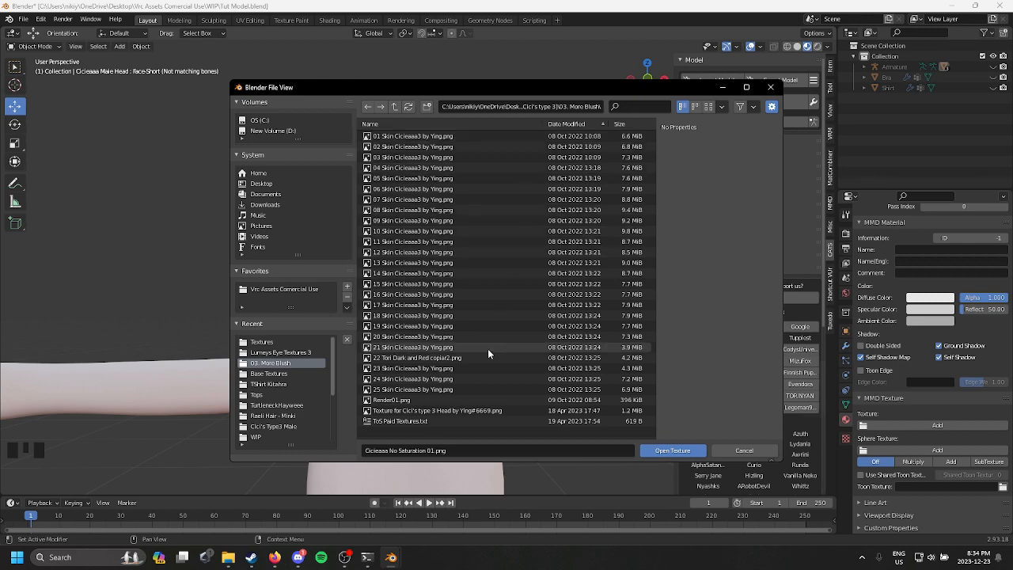
{"action": "double_click", "coordinate": [525, 134]}
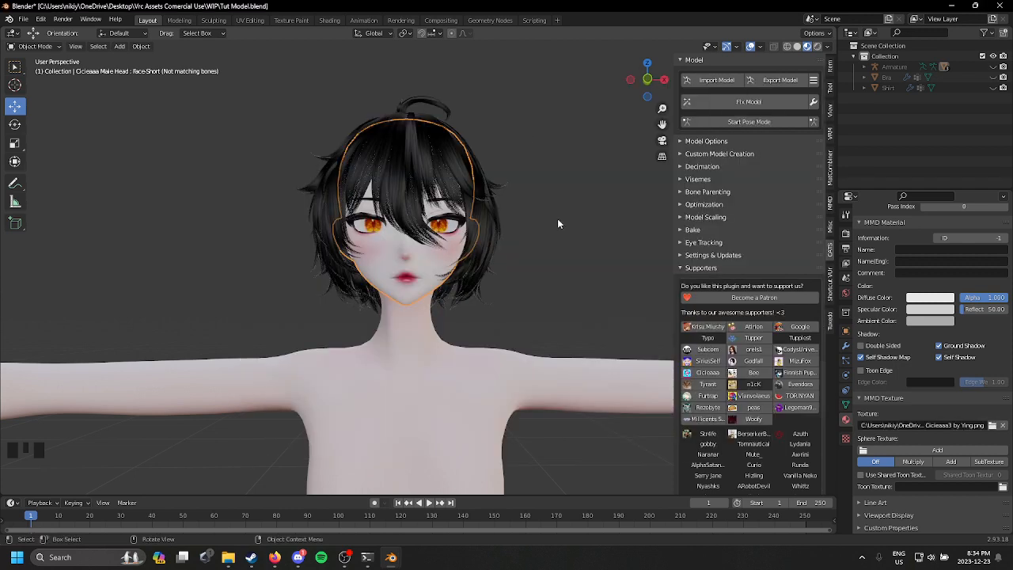
Step: Filter the shape keys by "short" and set the head's Face-Short (Not matching bones) shape key to 1.000
{"action": "middle_click_drag", "start_coordinate": [557, 219], "coordinate": [535, 269]}
{"action": "scroll", "coordinate": [537, 286], "scroll_direction": "up", "scroll_amount": 3}
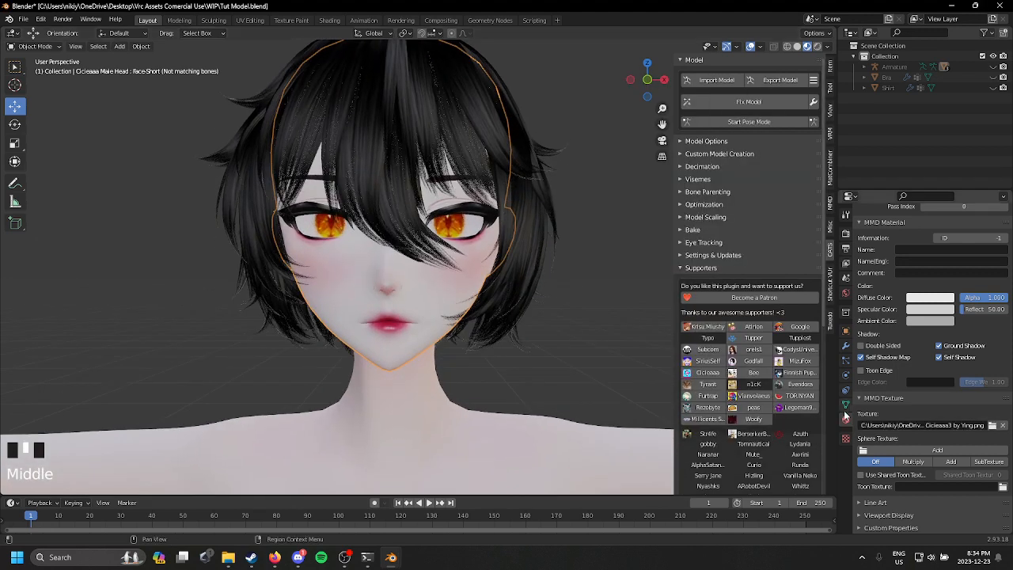
{"action": "left_click", "coordinate": [439, 315]}
{"action": "left_click", "coordinate": [845, 405]}
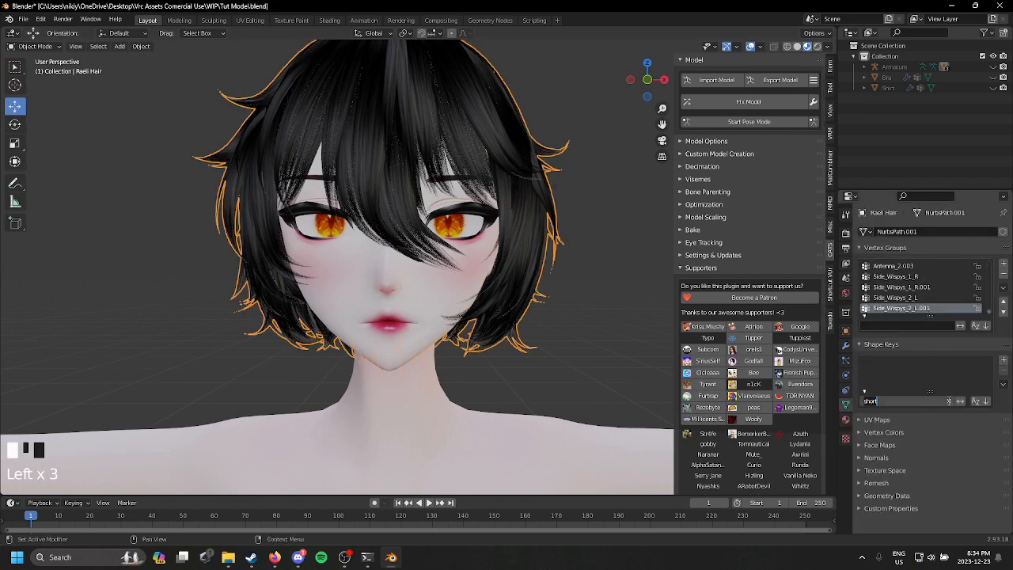
{"action": "type", "text": "short"}
{"action": "key", "text": "Return"}
{"action": "left_click", "coordinate": [444, 302]}
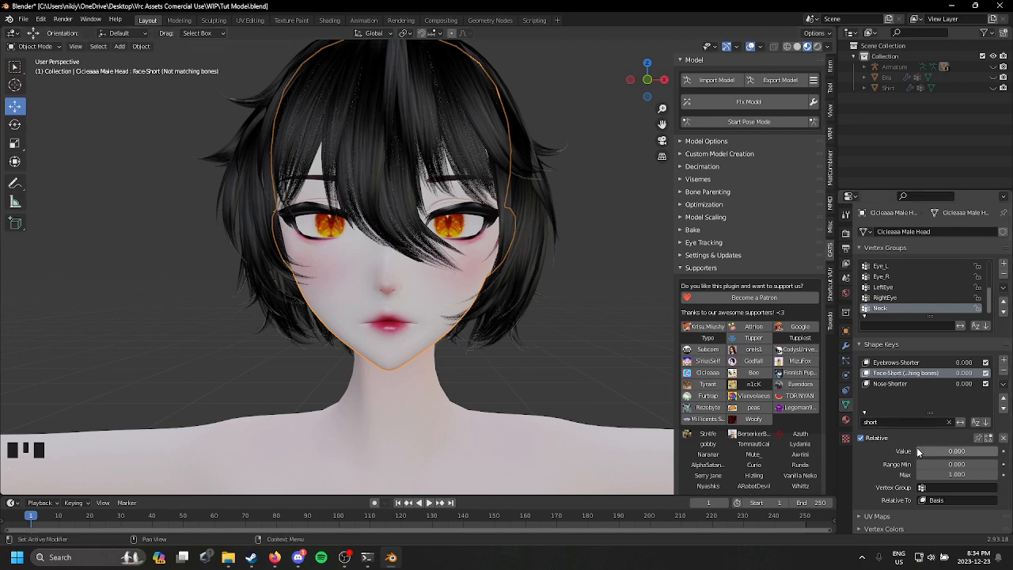
{"action": "left_click_drag", "start_coordinate": [936, 447], "coordinate": [994, 448]}
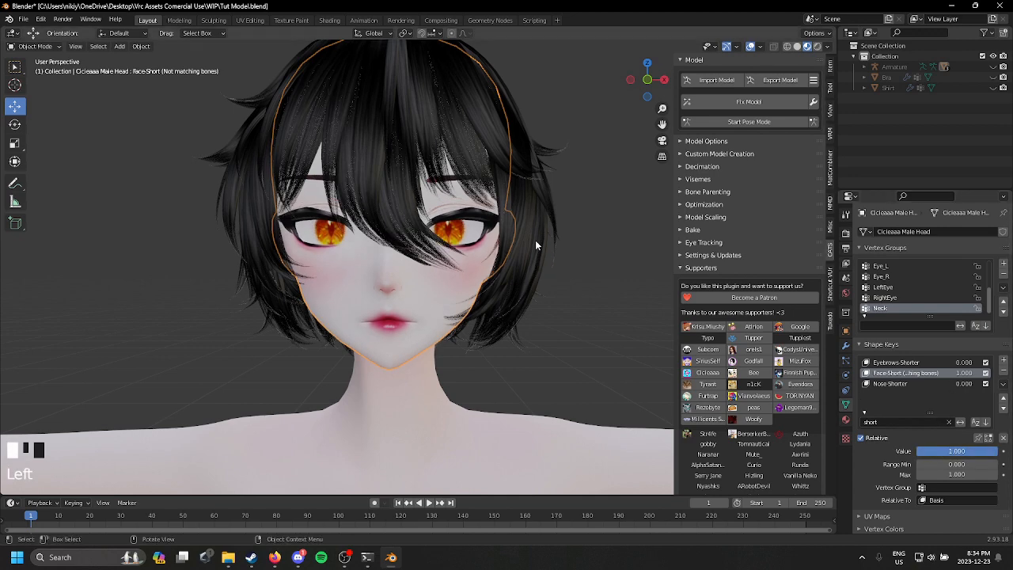
Step: Examine how the hair sits around the face from the front and at an angle
{"action": "middle_click_drag", "start_coordinate": [579, 242], "coordinate": [433, 249]}
{"action": "left_click", "coordinate": [413, 203]}
{"action": "middle_click_drag", "start_coordinate": [412, 203], "coordinate": [422, 206]}
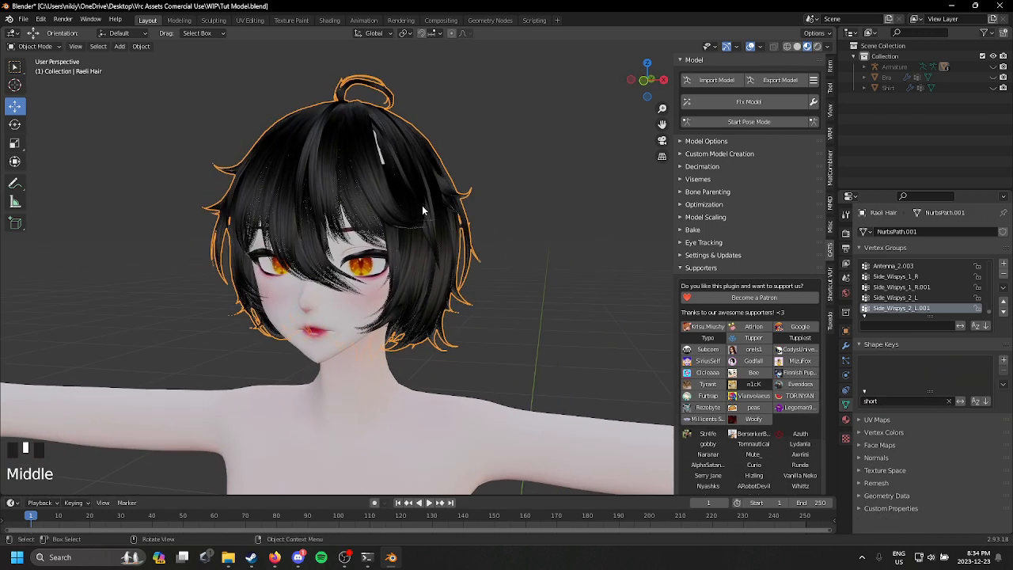
{"action": "left_click", "coordinate": [349, 292]}
{"action": "middle_click_drag", "start_coordinate": [350, 292], "coordinate": [401, 266]}
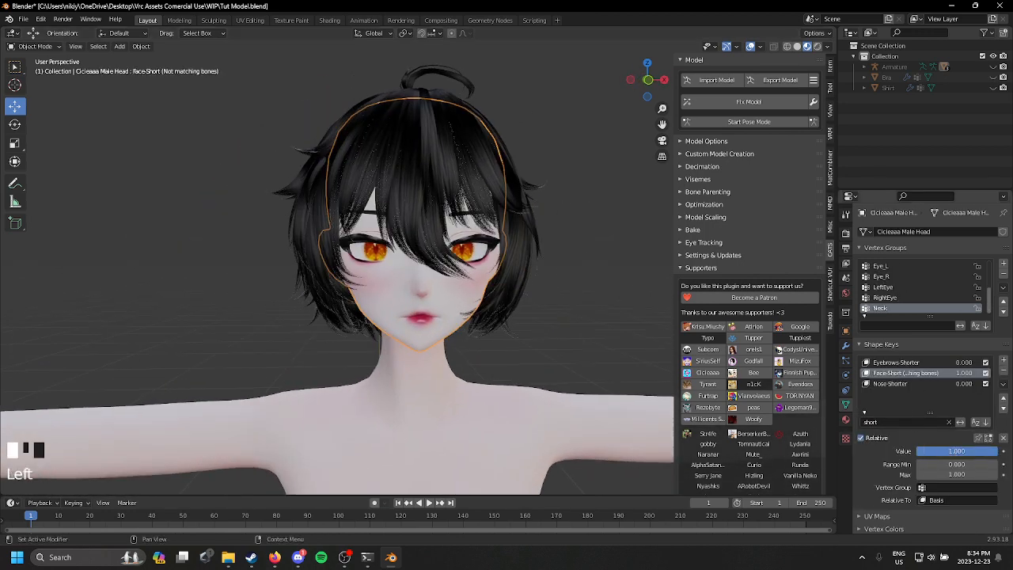
{"action": "middle_click_drag", "start_coordinate": [621, 345], "coordinate": [454, 242]}
Step: Switch the hair to Sculpt Mode and try reshaping its side strands with the Grab brush
{"action": "left_click", "coordinate": [261, 177]}
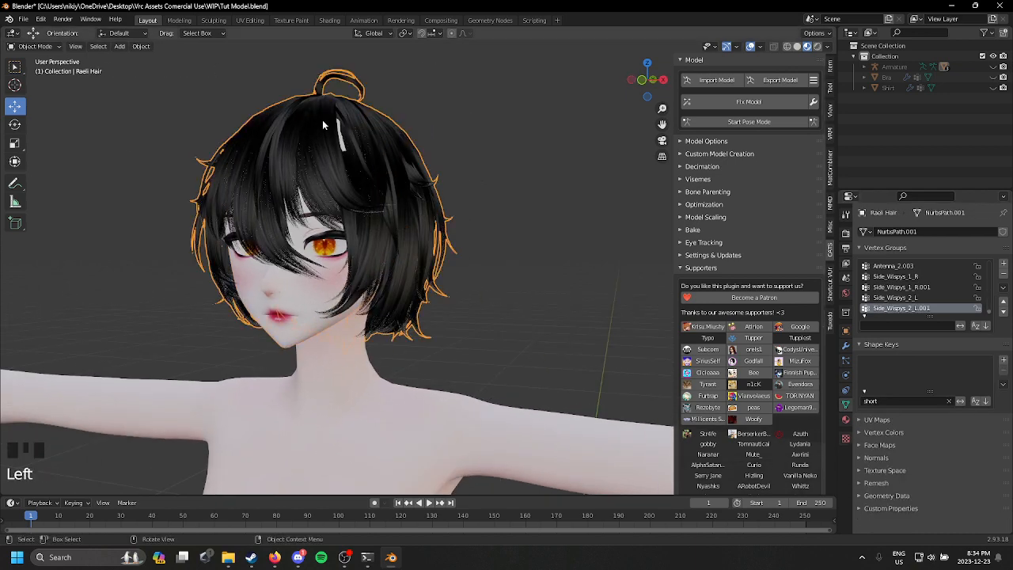
{"action": "left_click", "coordinate": [36, 46]}
{"action": "left_click", "coordinate": [40, 81]}
{"action": "mouse_move", "coordinate": [332, 237]}
{"action": "middle_mouse_down"}
{"action": "mouse_move", "coordinate": [377, 227]}
{"action": "mouse_move", "coordinate": [389, 254]}
{"action": "middle_mouse_up"}
{"action": "left_click_drag", "start_coordinate": [388, 255], "coordinate": [384, 238]}
{"action": "left_click_drag", "start_coordinate": [385, 238], "coordinate": [381, 202]}
{"action": "mouse_move", "coordinate": [381, 202]}
{"action": "middle_mouse_down"}
{"action": "mouse_move", "coordinate": [526, 229]}
{"action": "mouse_move", "coordinate": [389, 203]}
{"action": "mouse_move", "coordinate": [511, 179]}
{"action": "mouse_move", "coordinate": [397, 154]}
{"action": "mouse_move", "coordinate": [149, 161]}
{"action": "middle_mouse_up"}
{"action": "middle_click_drag", "start_coordinate": [412, 170], "coordinate": [187, 190]}
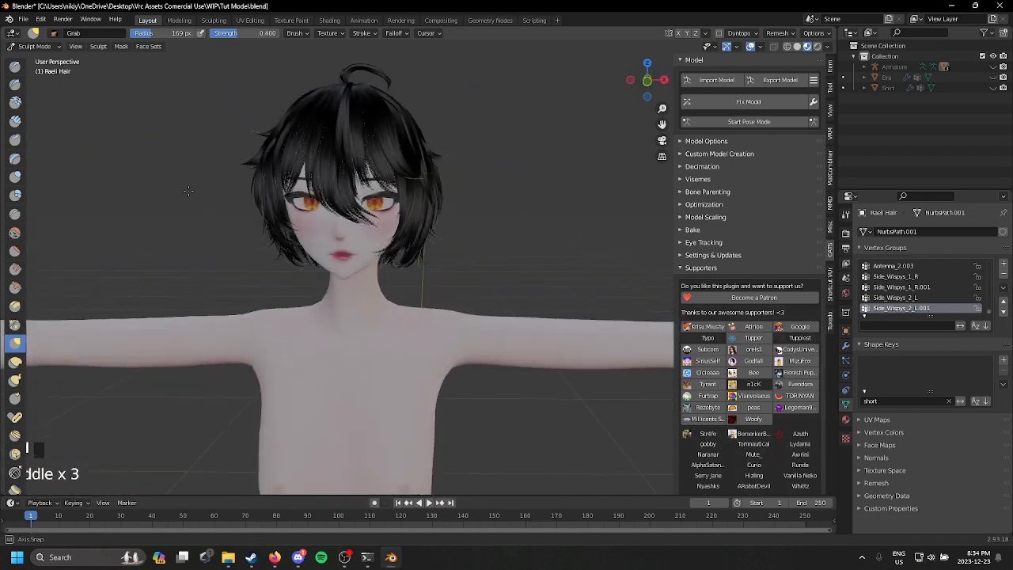
{"action": "scroll", "coordinate": [448, 138], "scroll_direction": "up", "scroll_amount": 2}
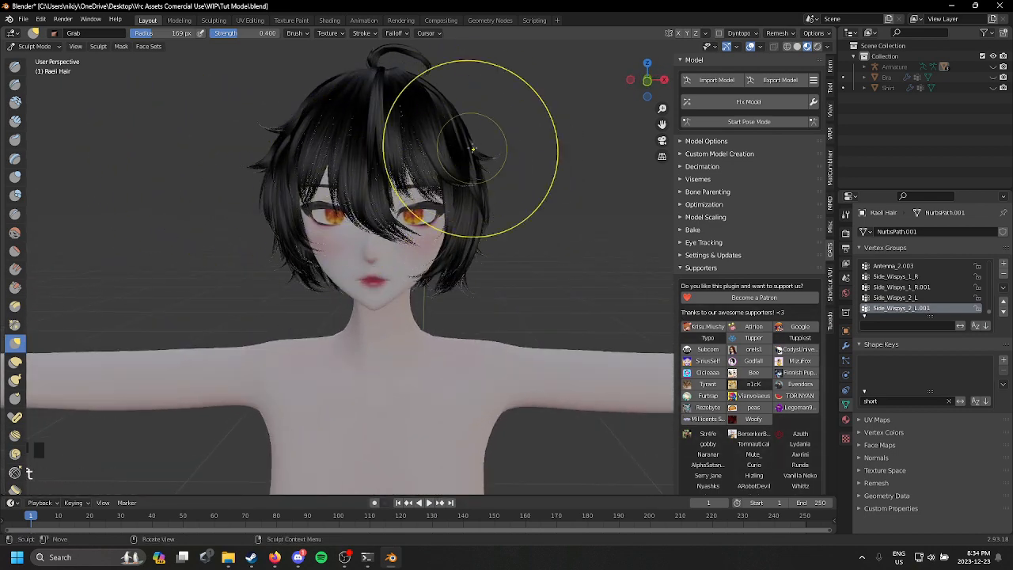
{"action": "middle_click_drag", "start_coordinate": [476, 143], "coordinate": [481, 111]}
{"action": "scroll", "coordinate": [478, 191], "scroll_direction": "up", "scroll_amount": 3}
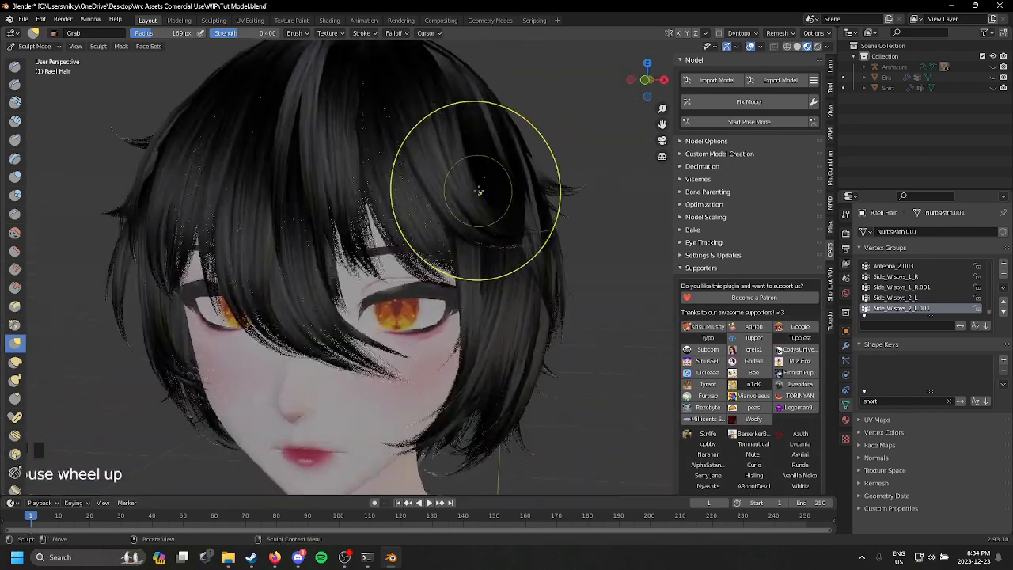
Step: Switch the hair to Edit Mode and turn on proportional editing
{"action": "left_click", "coordinate": [36, 46]}
{"action": "left_click", "coordinate": [34, 69]}
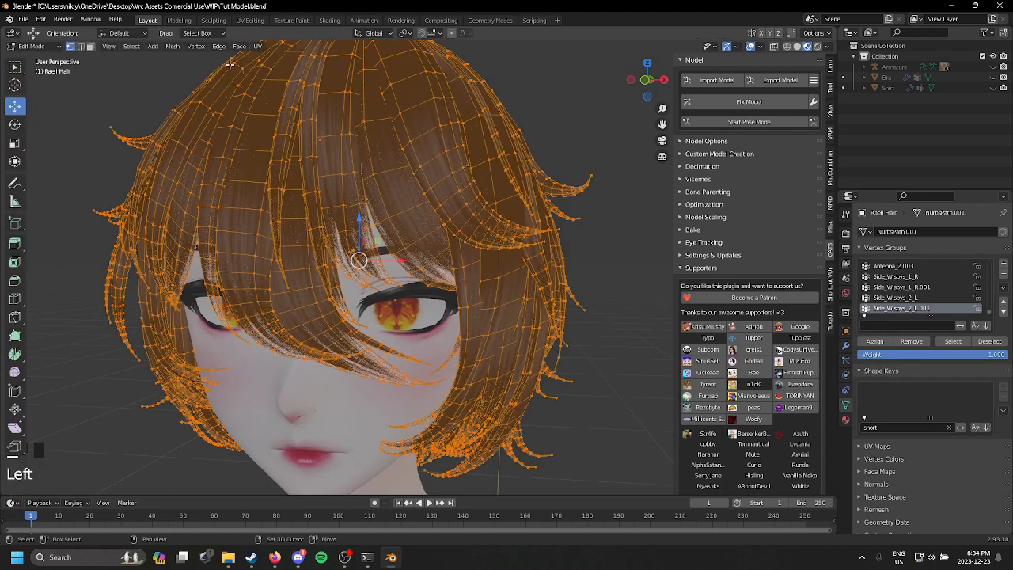
{"action": "middle_click_drag", "start_coordinate": [427, 111], "coordinate": [434, 89], "text": "shift"}
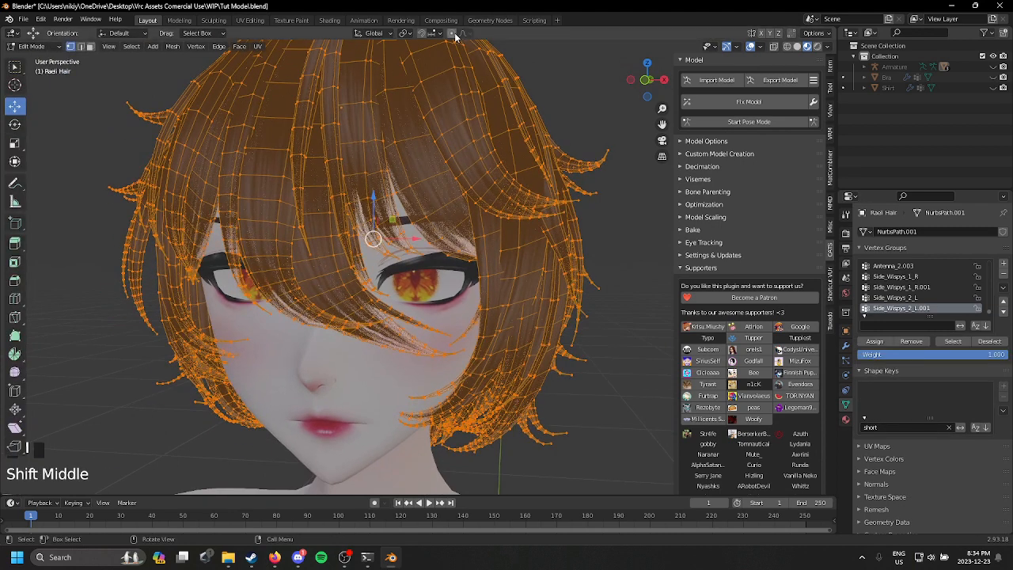
{"action": "left_click", "coordinate": [462, 33]}
{"action": "scroll", "coordinate": [519, 269], "scroll_direction": "down", "scroll_amount": 2}
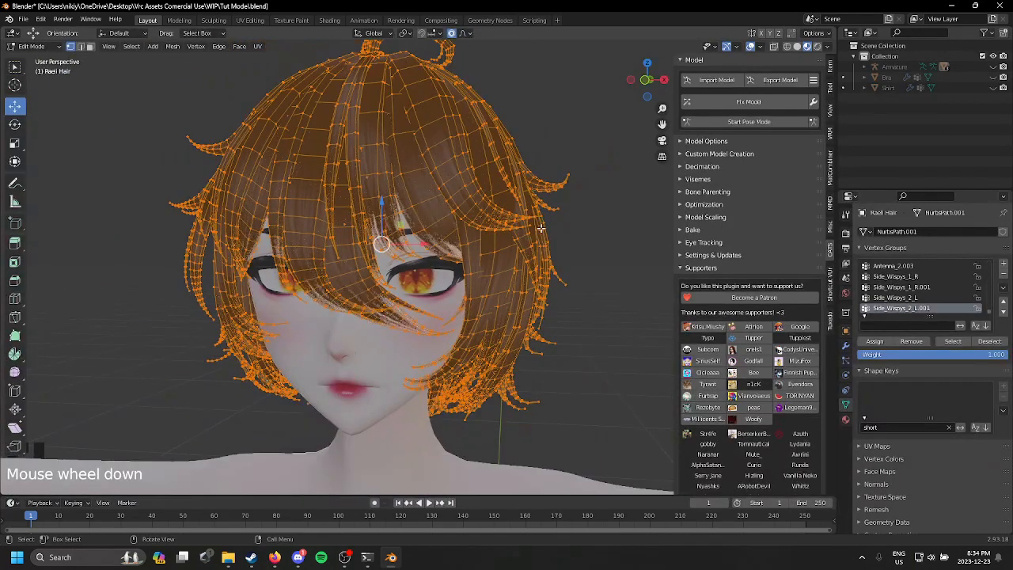
{"action": "middle_click_drag", "start_coordinate": [520, 269], "coordinate": [561, 209], "text": "shift"}
Step: Try to move the tip of the fringe strand beside the eye outward with a proportional size of 0.06, and undo it
{"action": "left_click", "coordinate": [400, 252]}
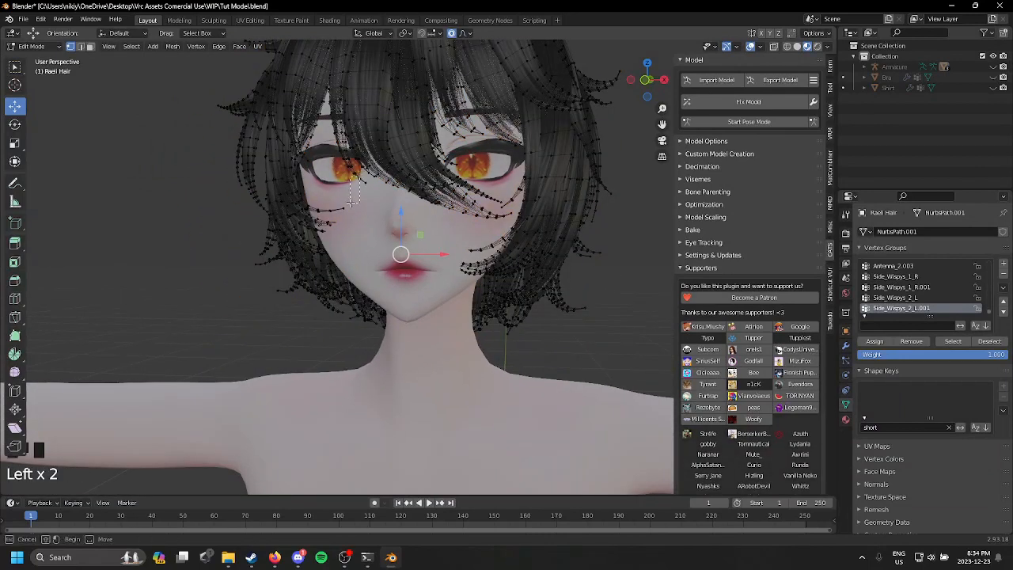
{"action": "scroll", "coordinate": [377, 201], "scroll_direction": "down", "scroll_amount": 1}
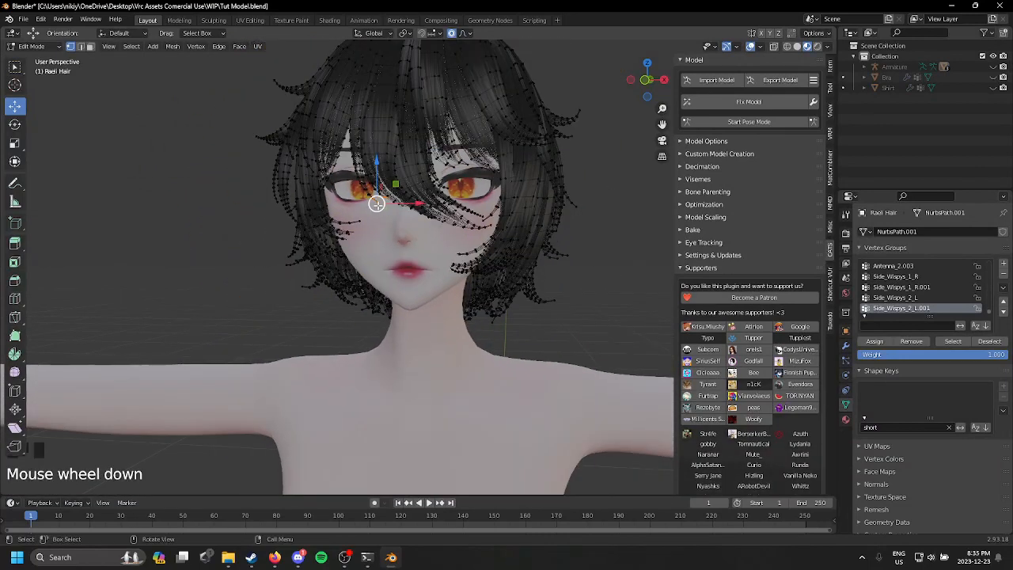
{"action": "key", "text": "g"}
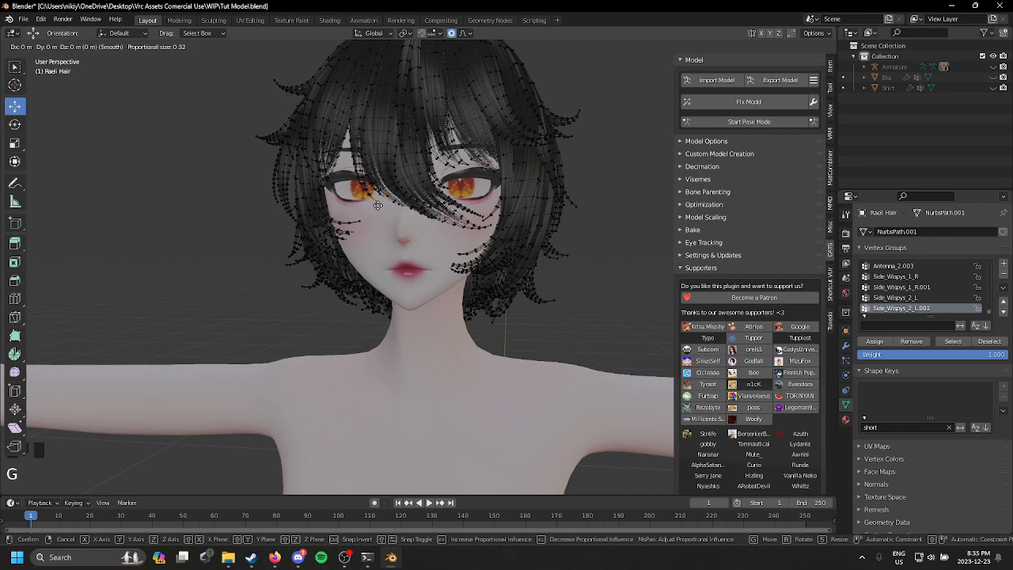
{"action": "scroll", "coordinate": [377, 205], "scroll_direction": "up", "scroll_amount": 10}
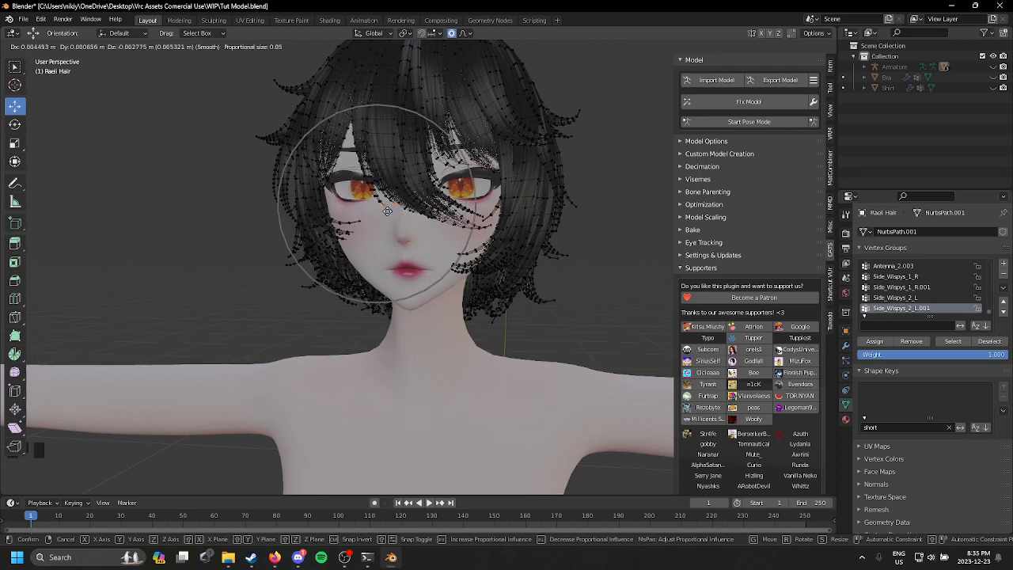
{"action": "scroll", "coordinate": [387, 212], "scroll_direction": "down", "scroll_amount": 1}
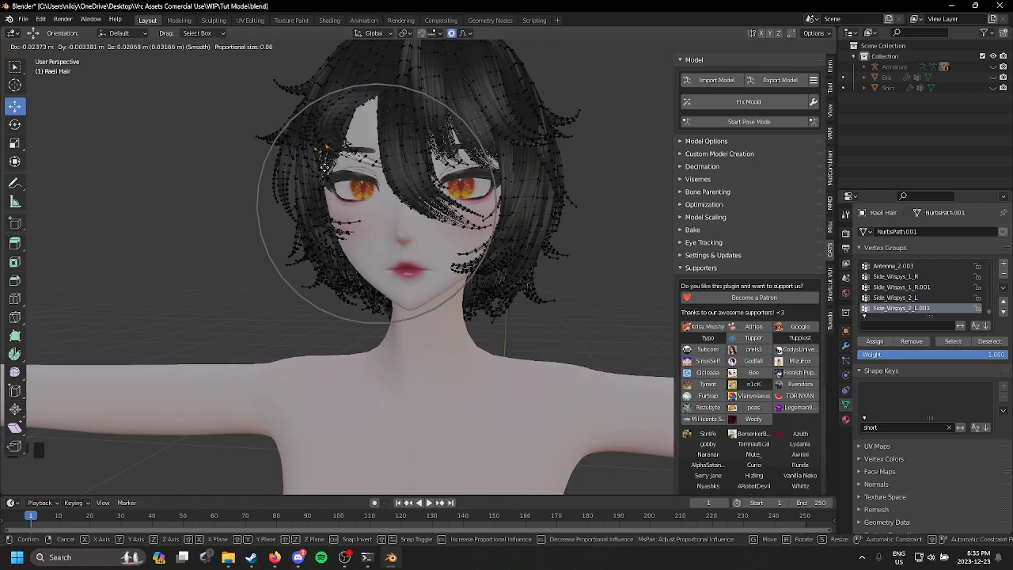
{"action": "left_click", "coordinate": [479, 232]}
{"action": "key", "text": "ctrl+z"}
{"action": "middle_click_drag", "start_coordinate": [478, 227], "coordinate": [488, 164]}
{"action": "left_click", "coordinate": [602, 252]}
{"action": "middle_click_drag", "start_coordinate": [602, 253], "coordinate": [379, 111]}
{"action": "left_click", "coordinate": [627, 300]}
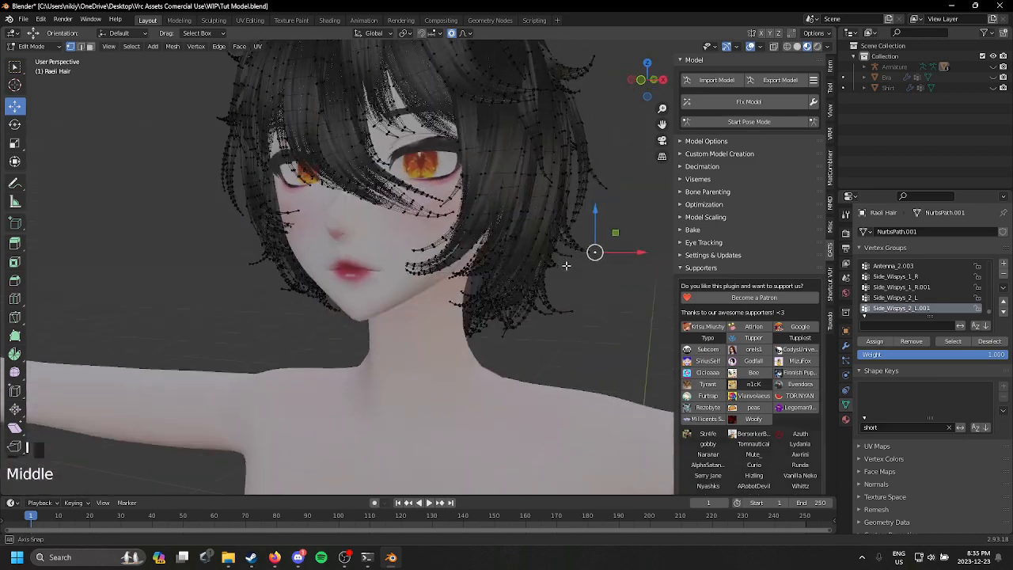
Step: Return the hair to Object Mode and check how it frames the face from the front
{"action": "scroll", "coordinate": [89, 81], "scroll_direction": "down", "scroll_amount": 1}
{"action": "left_click", "coordinate": [35, 45]}
{"action": "left_click", "coordinate": [35, 58]}
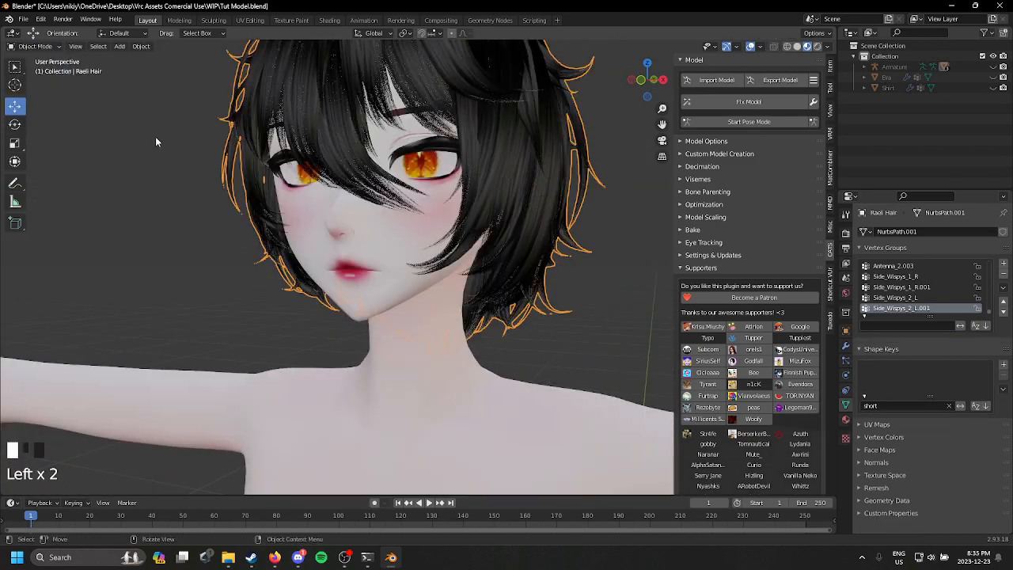
{"action": "middle_click_drag", "start_coordinate": [155, 136], "coordinate": [379, 198]}
{"action": "scroll", "coordinate": [276, 224], "scroll_direction": "down", "scroll_amount": 1}
{"action": "scroll", "coordinate": [248, 187], "scroll_direction": "down", "scroll_amount": 3}
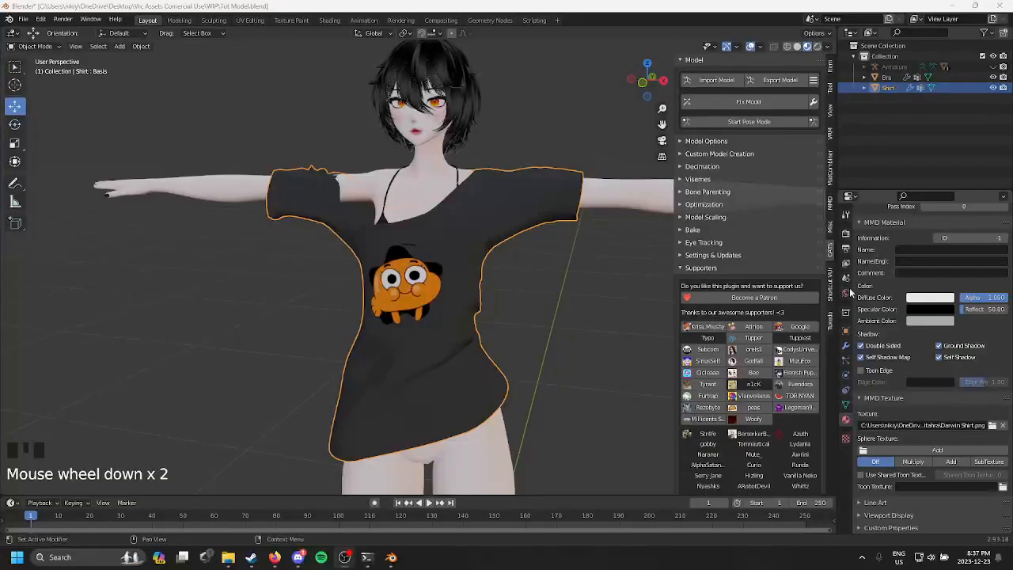
{"action": "middle_click_drag", "start_coordinate": [475, 253], "coordinate": [552, 260]}
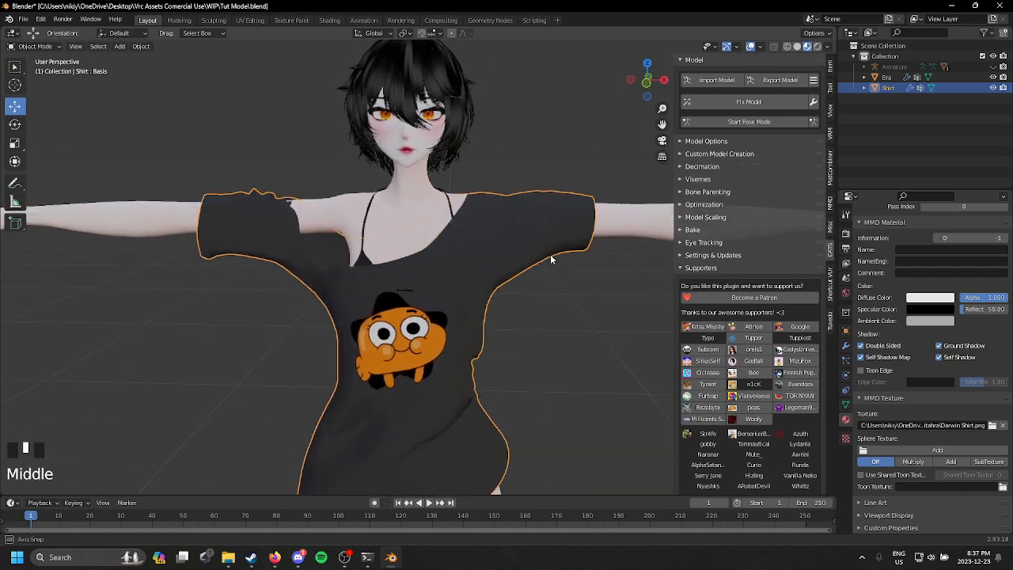
Step: Switch the shirt to Sculpt Mode and pull its fabric over the skin poking through behind the shoulder with the Grab brush
{"action": "scroll", "coordinate": [390, 271], "scroll_direction": "up", "scroll_amount": 3}
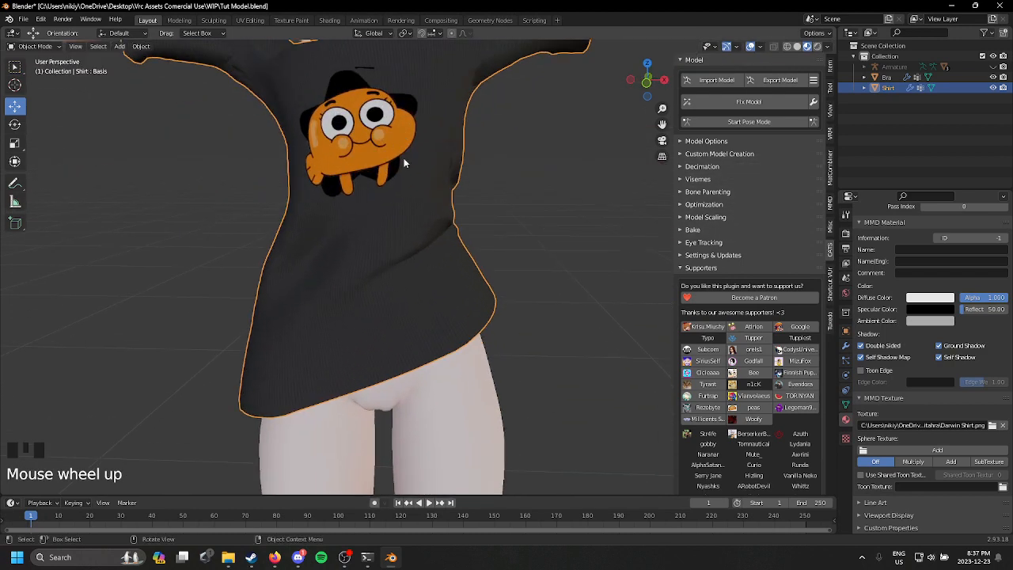
{"action": "middle_click_drag", "start_coordinate": [389, 271], "coordinate": [259, 233]}
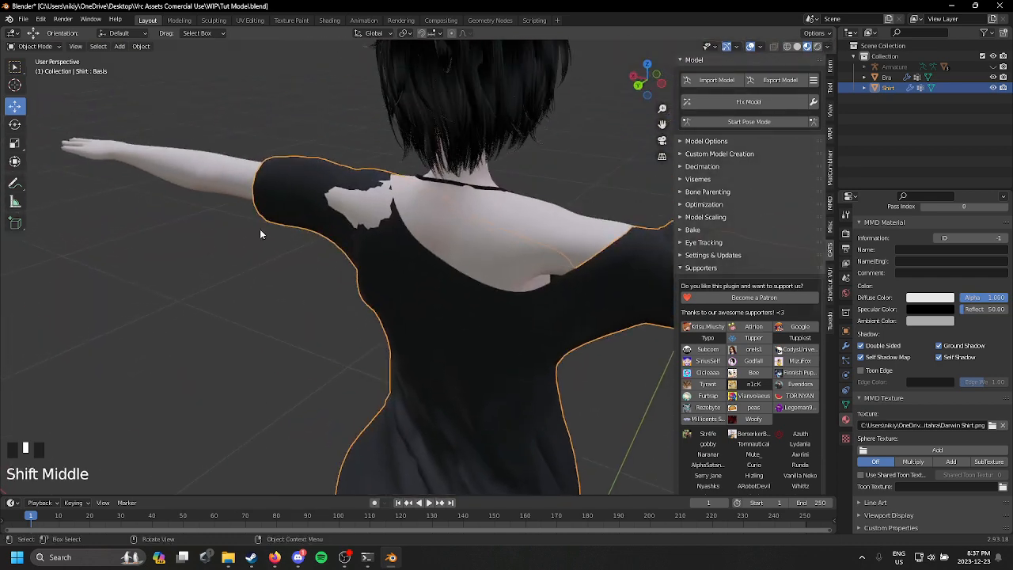
{"action": "left_click", "coordinate": [32, 46]}
{"action": "left_click", "coordinate": [32, 82]}
{"action": "middle_click_drag", "start_coordinate": [391, 187], "coordinate": [351, 219]}
{"action": "scroll", "coordinate": [346, 222], "scroll_direction": "up", "scroll_amount": 1}
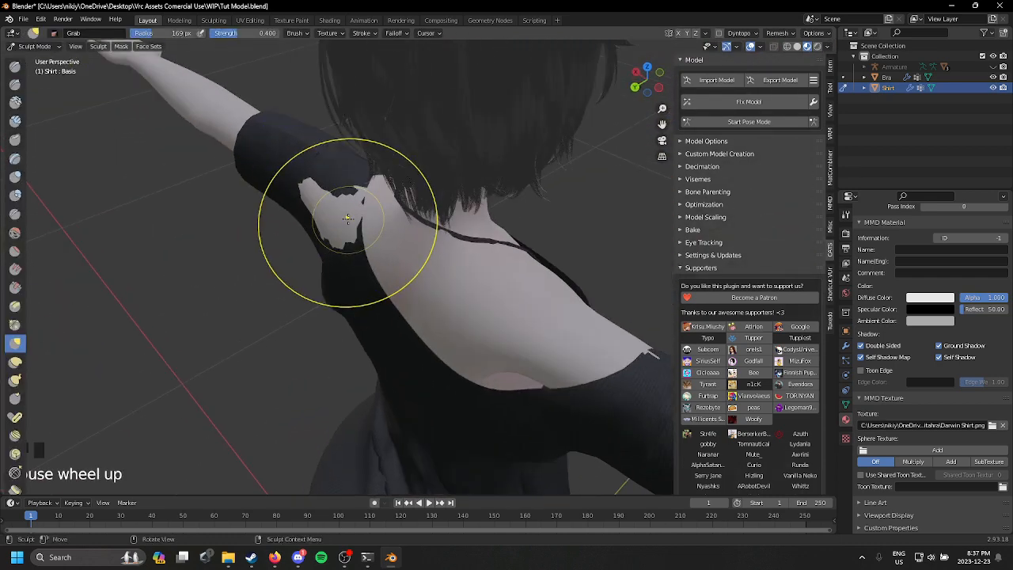
{"action": "left_click_drag", "start_coordinate": [349, 223], "coordinate": [314, 212]}
{"action": "middle_click_drag", "start_coordinate": [312, 213], "coordinate": [330, 214]}
{"action": "mouse_move", "coordinate": [330, 215]}
{"action": "left_mouse_down"}
{"action": "mouse_move", "coordinate": [318, 227]}
{"action": "mouse_move", "coordinate": [300, 214]}
{"action": "left_mouse_up"}
{"action": "middle_click_drag", "start_coordinate": [338, 220], "coordinate": [476, 229]}
{"action": "middle_click_drag", "start_coordinate": [478, 235], "coordinate": [368, 202], "text": "shift"}
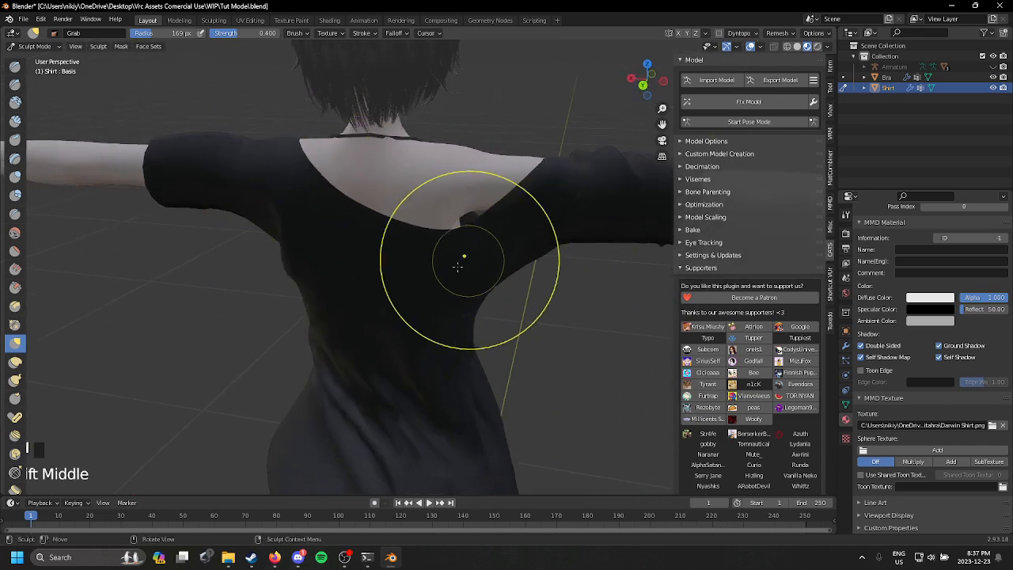
Step: Touch up the back of the shirt below the opposite shoulder and return the shirt to Object Mode
{"action": "mouse_move", "coordinate": [424, 280]}
{"action": "middle_mouse_down"}
{"action": "mouse_move", "coordinate": [469, 308]}
{"action": "mouse_move", "coordinate": [536, 310]}
{"action": "mouse_move", "coordinate": [355, 355]}
{"action": "mouse_move", "coordinate": [484, 296]}
{"action": "middle_mouse_up"}
{"action": "mouse_move", "coordinate": [484, 296]}
{"action": "left_mouse_down"}
{"action": "mouse_move", "coordinate": [471, 279]}
{"action": "mouse_move", "coordinate": [483, 275]}
{"action": "left_mouse_up"}
{"action": "middle_click_drag", "start_coordinate": [482, 276], "coordinate": [313, 240]}
{"action": "left_click", "coordinate": [46, 49]}
{"action": "left_click", "coordinate": [56, 63]}
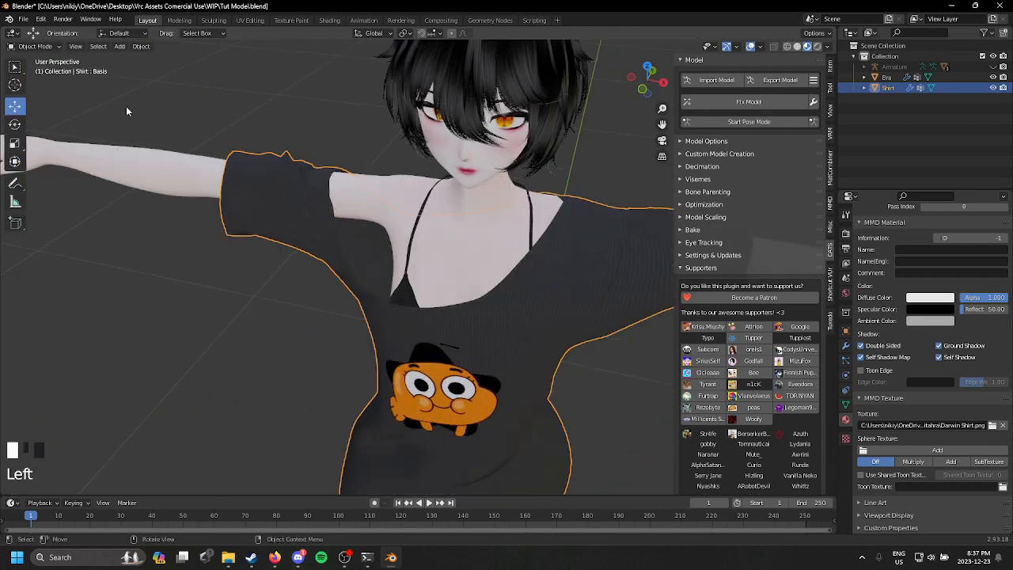
Step: Switch the bra to Sculpt Mode and adjust its straps around the shoulders and neck with the Grab brush
{"action": "scroll", "coordinate": [418, 280], "scroll_direction": "up", "scroll_amount": 3}
{"action": "left_click", "coordinate": [356, 297]}
{"action": "scroll", "coordinate": [357, 297], "scroll_direction": "down", "scroll_amount": 1}
{"action": "scroll", "coordinate": [356, 298], "scroll_direction": "up", "scroll_amount": 3}
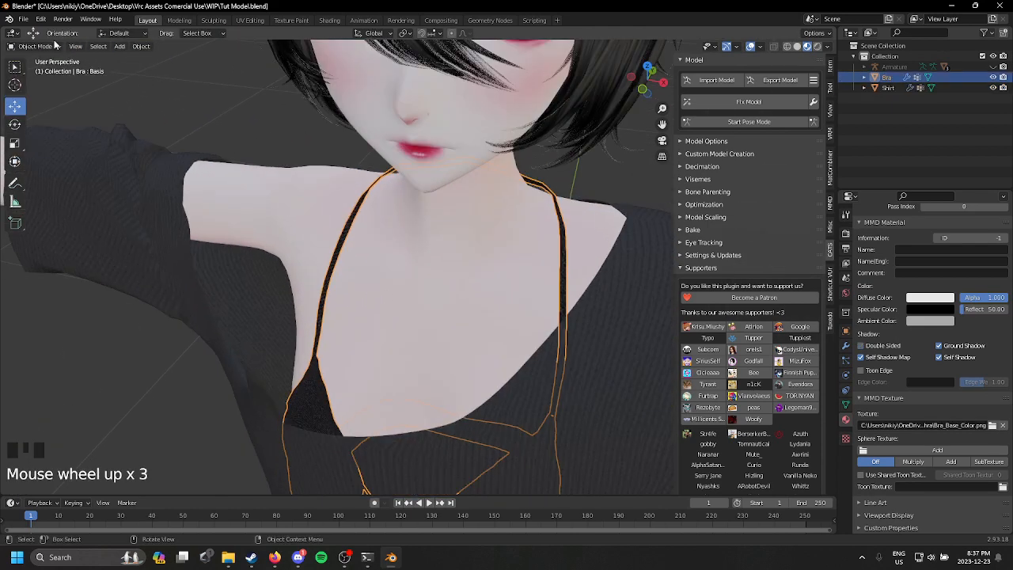
{"action": "left_click", "coordinate": [36, 46]}
{"action": "left_click", "coordinate": [29, 83]}
{"action": "mouse_move", "coordinate": [333, 237]}
{"action": "middle_mouse_down"}
{"action": "mouse_move", "coordinate": [356, 172]}
{"action": "mouse_move", "coordinate": [379, 355]}
{"action": "mouse_move", "coordinate": [425, 353]}
{"action": "mouse_move", "coordinate": [305, 290]}
{"action": "mouse_move", "coordinate": [395, 235]}
{"action": "middle_mouse_up"}
{"action": "scroll", "coordinate": [398, 181], "scroll_direction": "up", "scroll_amount": 6}
{"action": "scroll", "coordinate": [398, 181], "scroll_direction": "down", "scroll_amount": 3}
{"action": "mouse_move", "coordinate": [439, 214]}
{"action": "left_mouse_down"}
{"action": "mouse_move", "coordinate": [452, 261]}
{"action": "mouse_move", "coordinate": [481, 268]}
{"action": "left_mouse_up"}
{"action": "scroll", "coordinate": [456, 240], "scroll_direction": "down", "scroll_amount": 3}
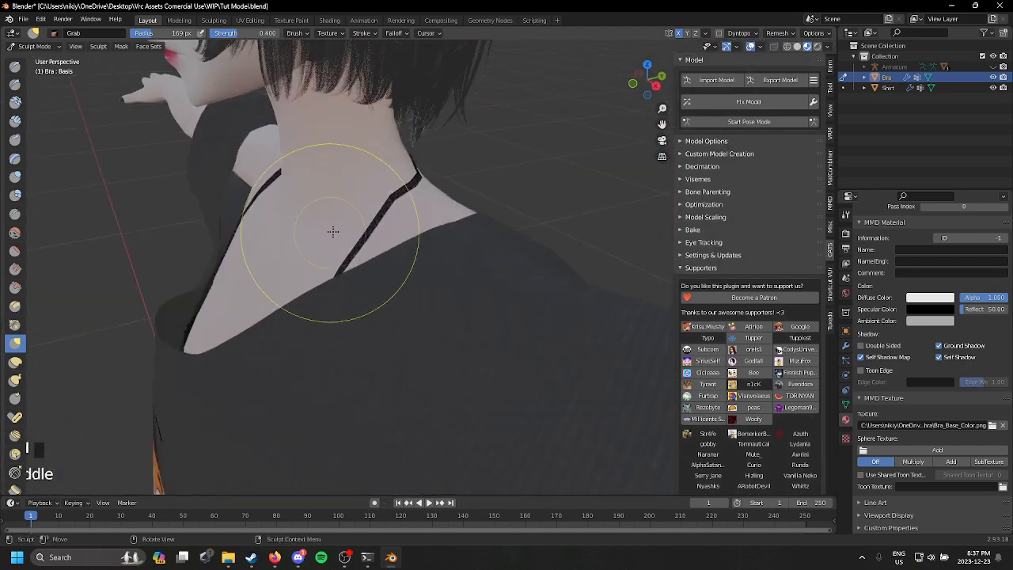
{"action": "scroll", "coordinate": [334, 229], "scroll_direction": "down", "scroll_amount": 8}
{"action": "scroll", "coordinate": [328, 181], "scroll_direction": "up", "scroll_amount": 5}
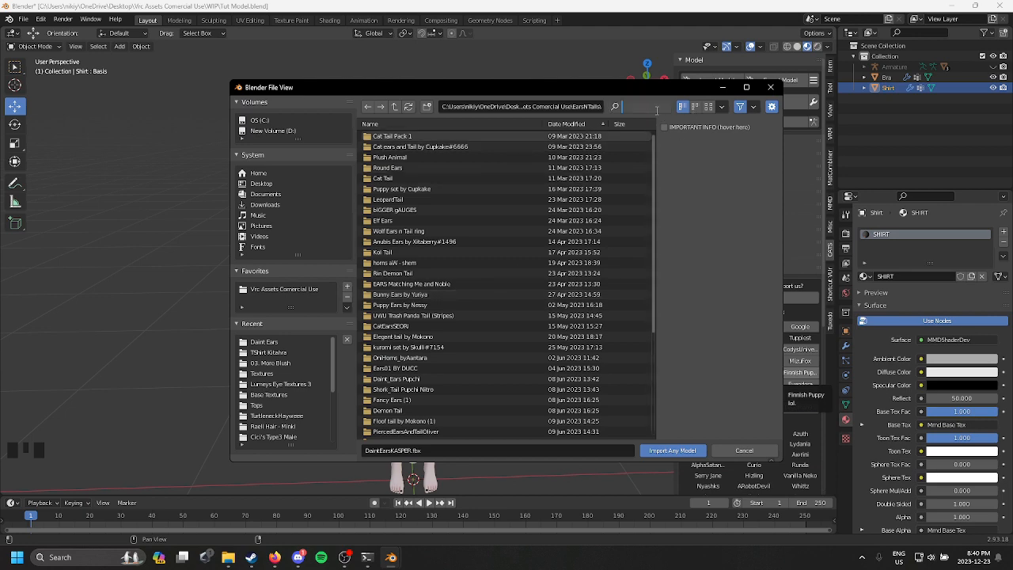
Step: Find and import the ear model BuppyEarsPupchi1.01.fbx, and select the ear mesh
{"action": "type", "text": "bu"}
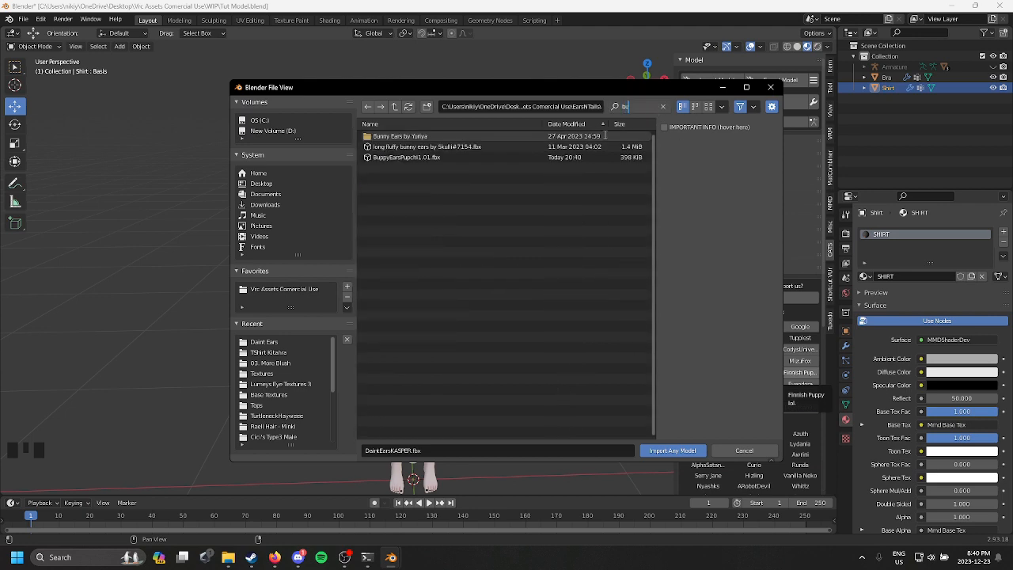
{"action": "double_click", "coordinate": [404, 157]}
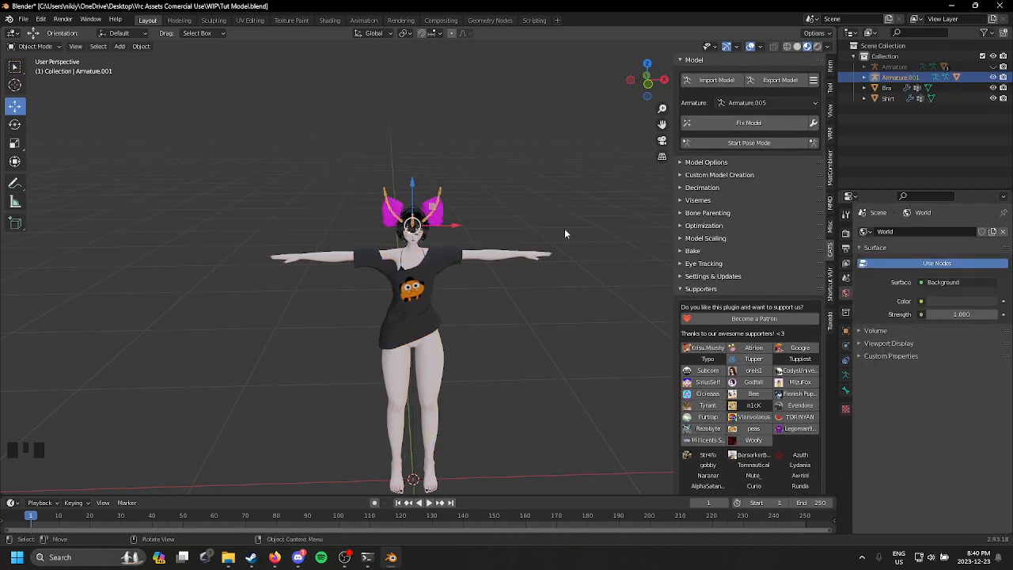
{"action": "scroll", "coordinate": [520, 253], "scroll_direction": "up", "scroll_amount": 3}
{"action": "scroll", "coordinate": [483, 105], "scroll_direction": "up", "scroll_amount": 4}
{"action": "left_click", "coordinate": [489, 123]}
{"action": "middle_click_drag", "start_coordinate": [489, 123], "coordinate": [482, 239]}
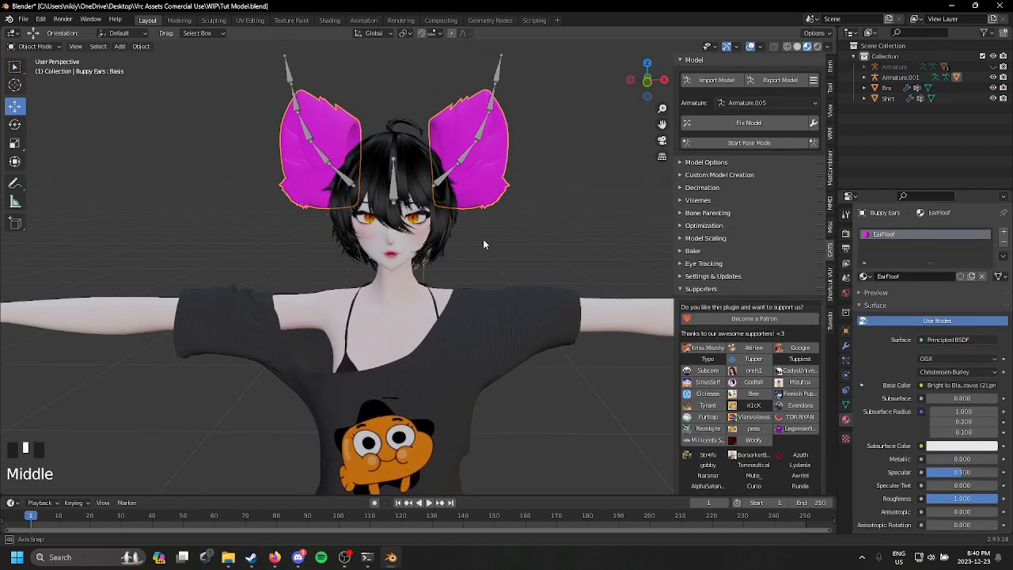
{"action": "scroll", "coordinate": [482, 239], "scroll_direction": "up", "scroll_amount": 2}
Step: Replace the ear mesh's EarFloof material with a new material named Ears
{"action": "left_click", "coordinate": [983, 276]}
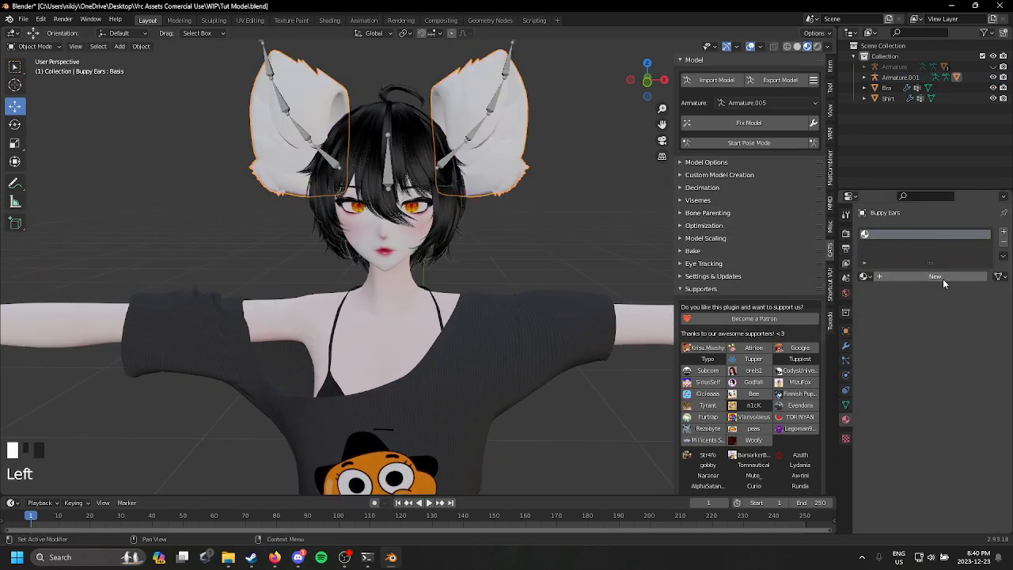
{"action": "left_click", "coordinate": [942, 278]}
{"action": "left_click", "coordinate": [923, 277]}
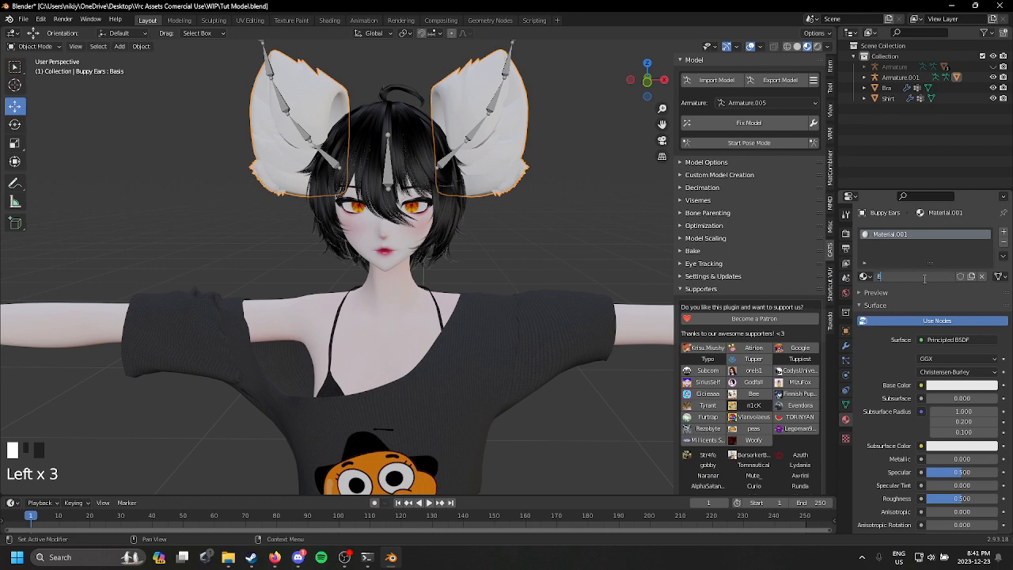
{"action": "type", "text": "Ears"}
{"action": "key", "text": "Return"}
{"action": "scroll", "coordinate": [923, 278], "scroll_direction": "down", "scroll_amount": 14}
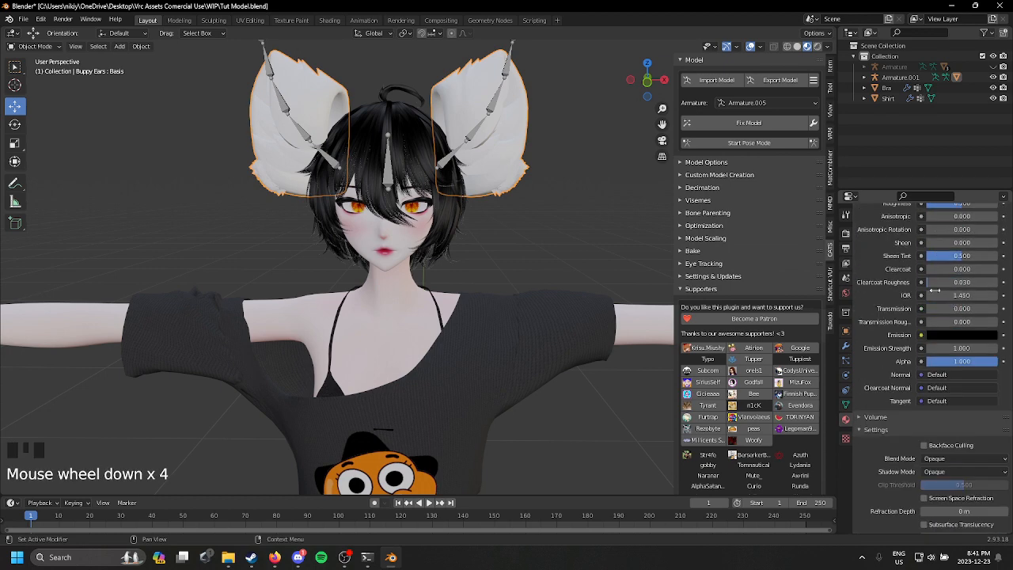
{"action": "scroll", "coordinate": [943, 360], "scroll_direction": "down", "scroll_amount": 7}
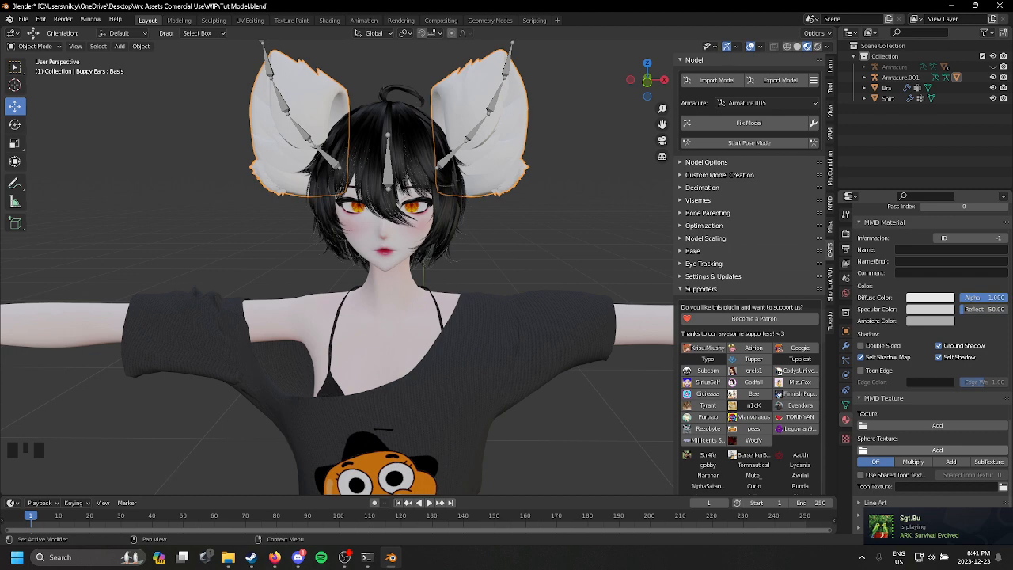
{"action": "key", "text": "ctrl+z"}
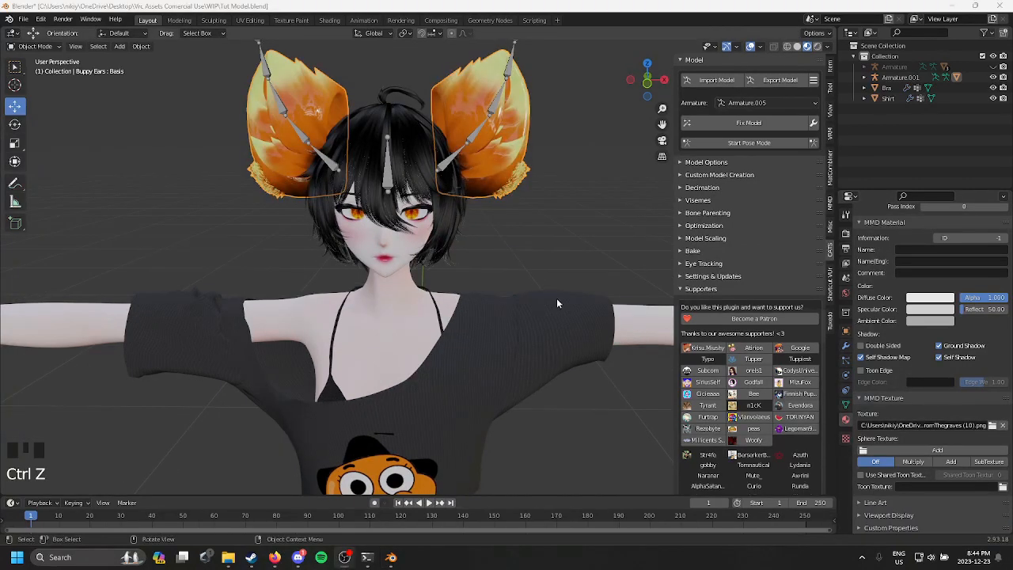
{"action": "middle_click_drag", "start_coordinate": [556, 297], "coordinate": [545, 276]}
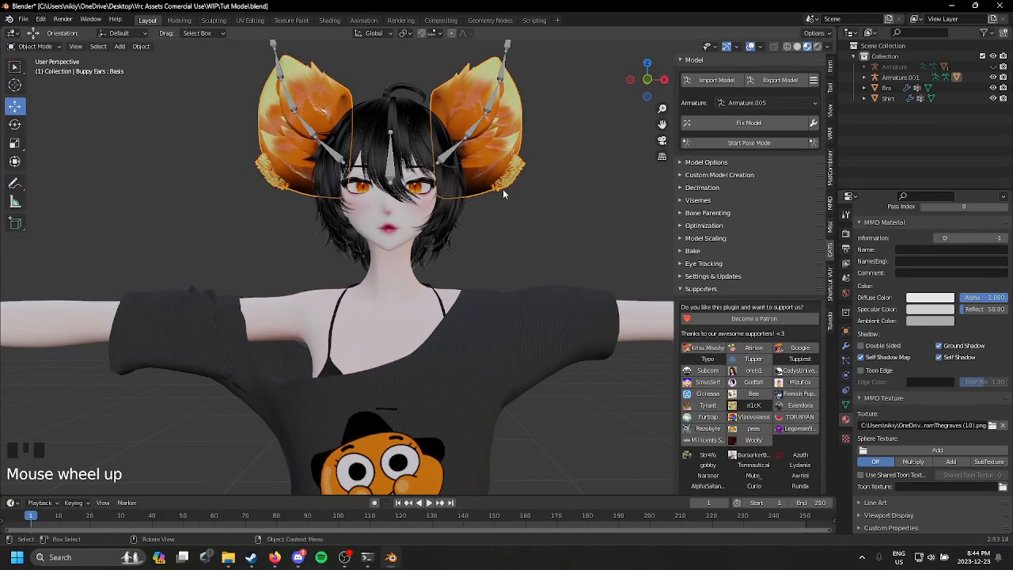
Step: Select the ear armature and set its origin to its geometry
{"action": "left_click", "coordinate": [467, 129]}
{"action": "middle_click_drag", "start_coordinate": [467, 129], "coordinate": [468, 180]}
{"action": "middle_click_drag", "start_coordinate": [468, 180], "coordinate": [456, 248], "text": "shift"}
{"action": "right_click", "coordinate": [455, 250]}
{"action": "mouse_move", "coordinate": [455, 248]}
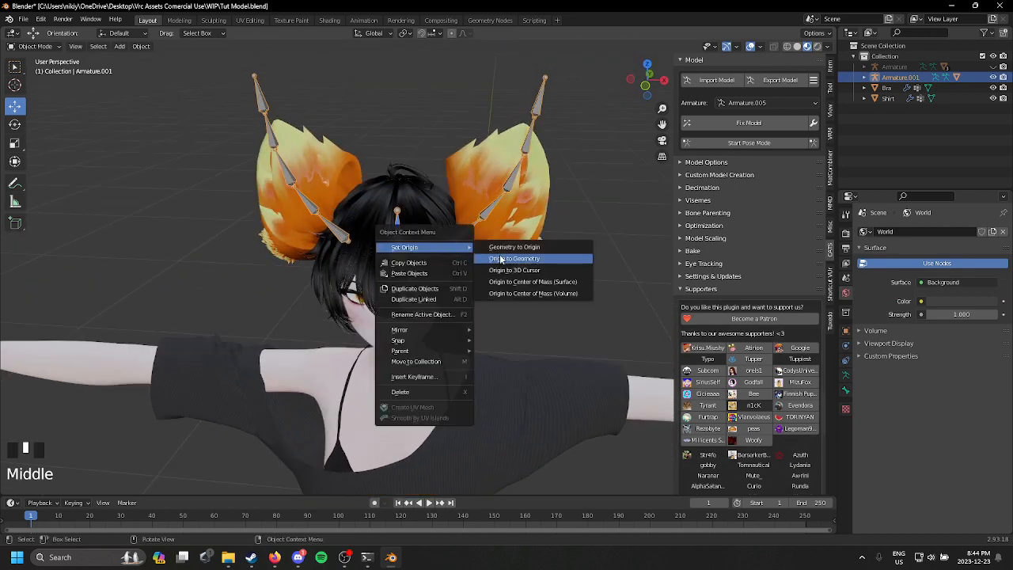
{"action": "right_click", "coordinate": [501, 260]}
{"action": "scroll", "coordinate": [481, 238], "scroll_direction": "up", "scroll_amount": 2}
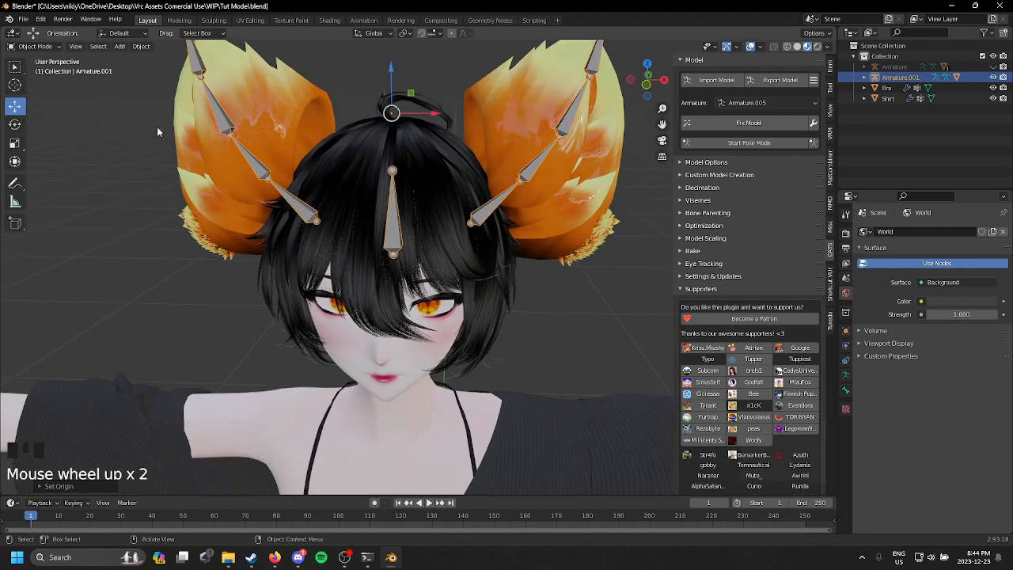
Step: Switch the ear armature to Pose Mode, try rotating the base bone of one ear, and undo it
{"action": "left_click", "coordinate": [37, 82]}
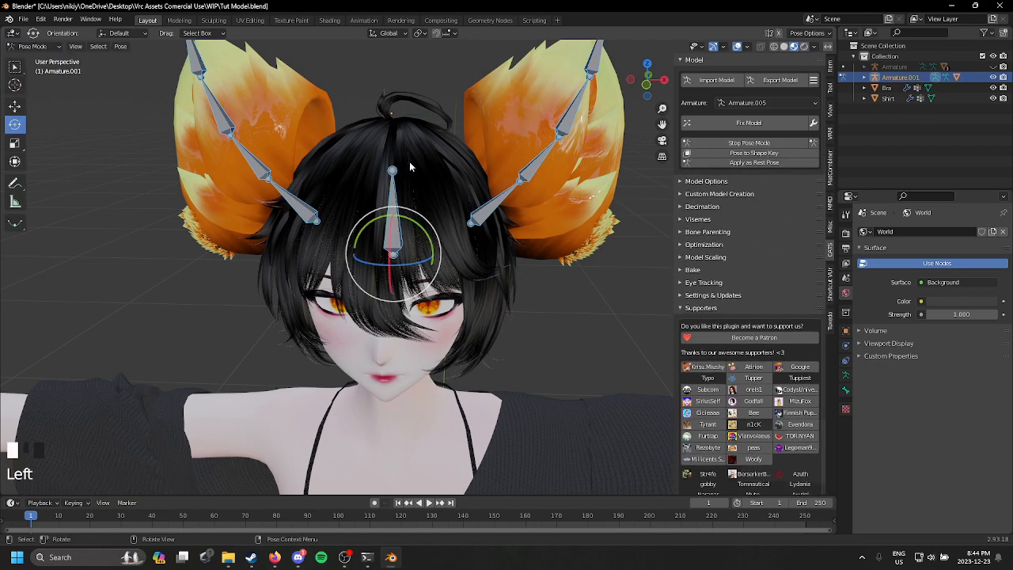
{"action": "middle_click_drag", "start_coordinate": [410, 176], "coordinate": [464, 156]}
{"action": "left_click", "coordinate": [511, 189]}
{"action": "middle_click_drag", "start_coordinate": [510, 188], "coordinate": [457, 156]}
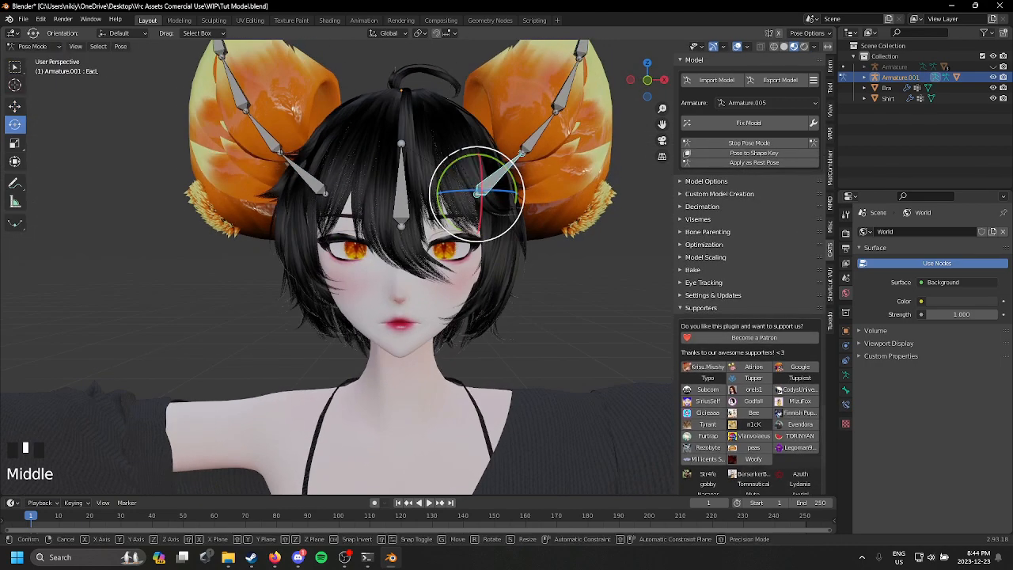
{"action": "left_click_drag", "start_coordinate": [457, 156], "coordinate": [456, 181]}
{"action": "key", "text": "ctrl+z"}
{"action": "scroll", "coordinate": [492, 198], "scroll_direction": "down", "scroll_amount": 2}
{"action": "middle_click_drag", "start_coordinate": [455, 190], "coordinate": [745, 238]}
{"action": "middle_click_drag", "start_coordinate": [419, 241], "coordinate": [484, 229]}
{"action": "key", "text": "ctrl+z"}
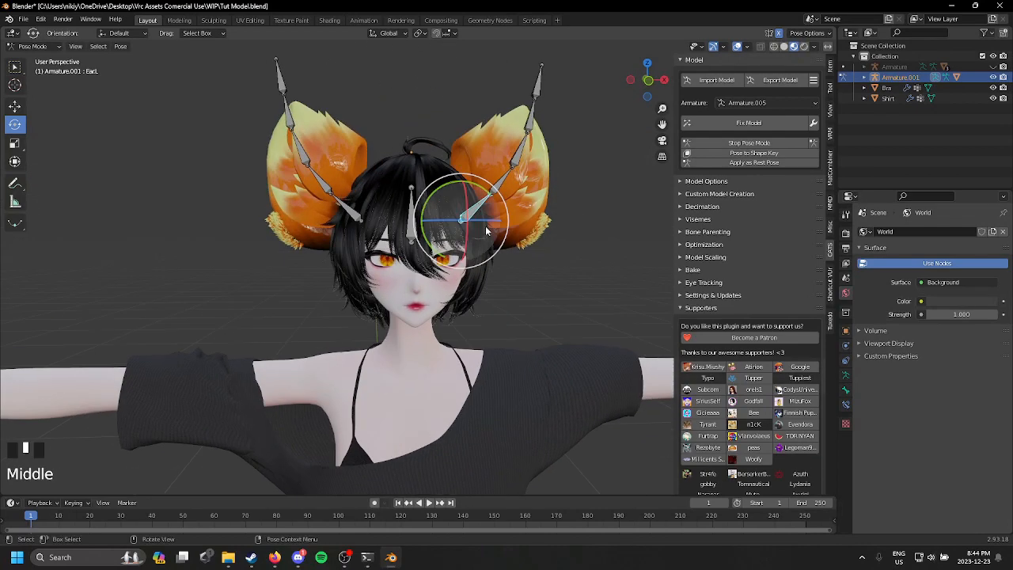
Step: Try scaling the ear's base bone, undo it, and return the ear armature to Object Mode
{"action": "key", "text": "s"}
{"action": "left_click", "coordinate": [514, 216]}
{"action": "key", "text": "ctrl+z"}
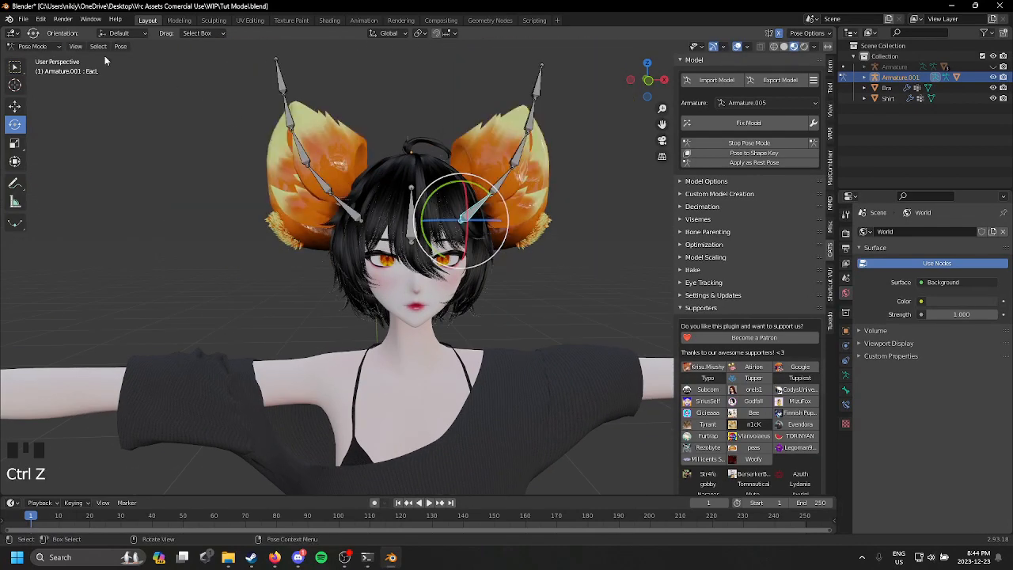
{"action": "left_click", "coordinate": [38, 49]}
{"action": "left_click", "coordinate": [37, 58]}
Step: Lower the ear armature onto the head and scale it down to about 0.81
{"action": "middle_click_drag", "start_coordinate": [451, 233], "coordinate": [427, 184]}
{"action": "left_click_drag", "start_coordinate": [402, 113], "coordinate": [404, 150]}
{"action": "middle_click_drag", "start_coordinate": [430, 190], "coordinate": [289, 227]}
{"action": "key", "text": "s"}
{"action": "key", "text": "s"}
{"action": "key", "text": "s"}
{"action": "key", "text": "s"}
{"action": "key", "text": "s"}
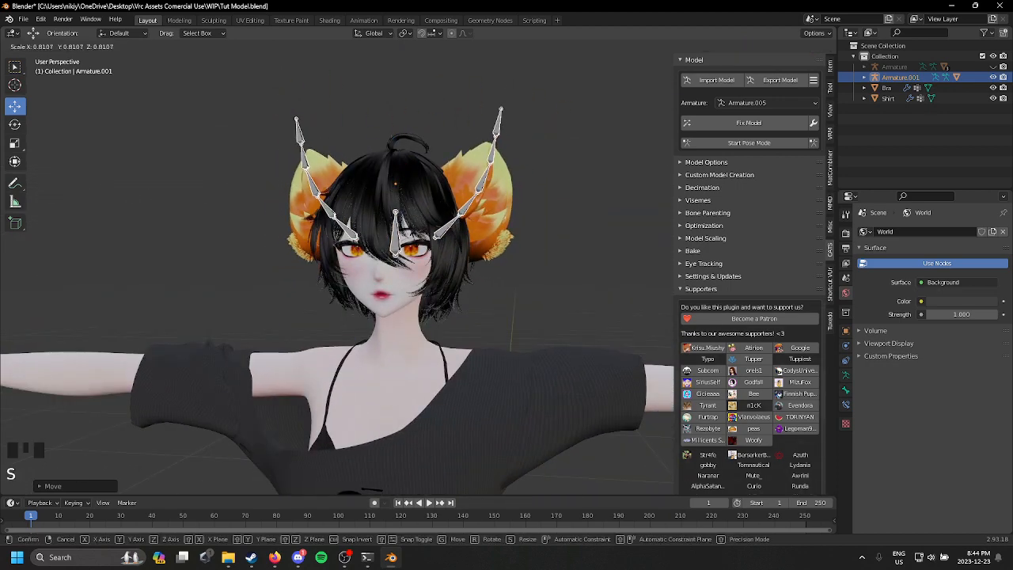
Step: Fine-tune the ears' height on the head and shift them slightly toward the face
{"action": "left_click_drag", "start_coordinate": [401, 136], "coordinate": [412, 122]}
{"action": "middle_click_drag", "start_coordinate": [412, 122], "coordinate": [465, 159]}
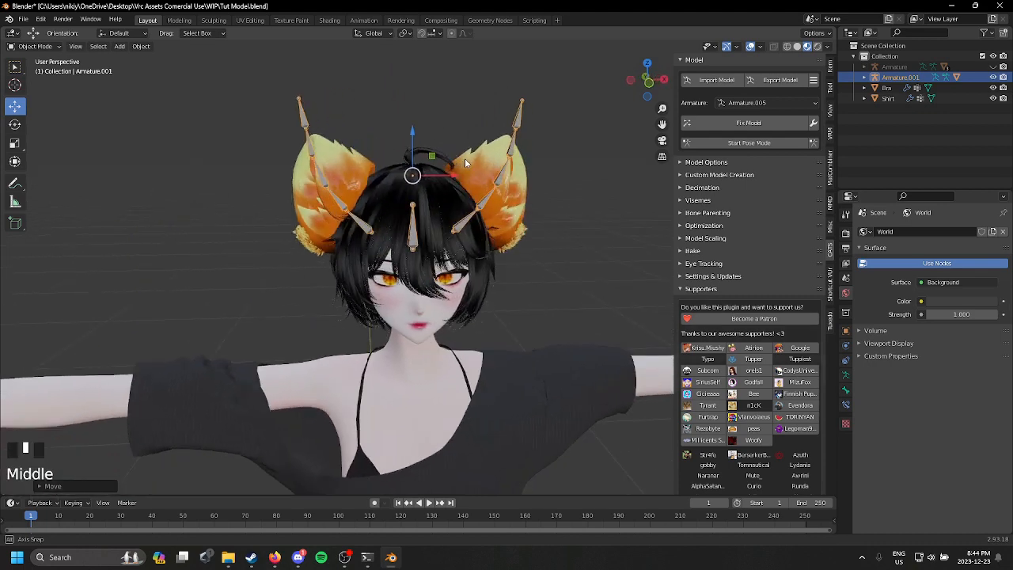
{"action": "left_click_drag", "start_coordinate": [413, 134], "coordinate": [414, 146]}
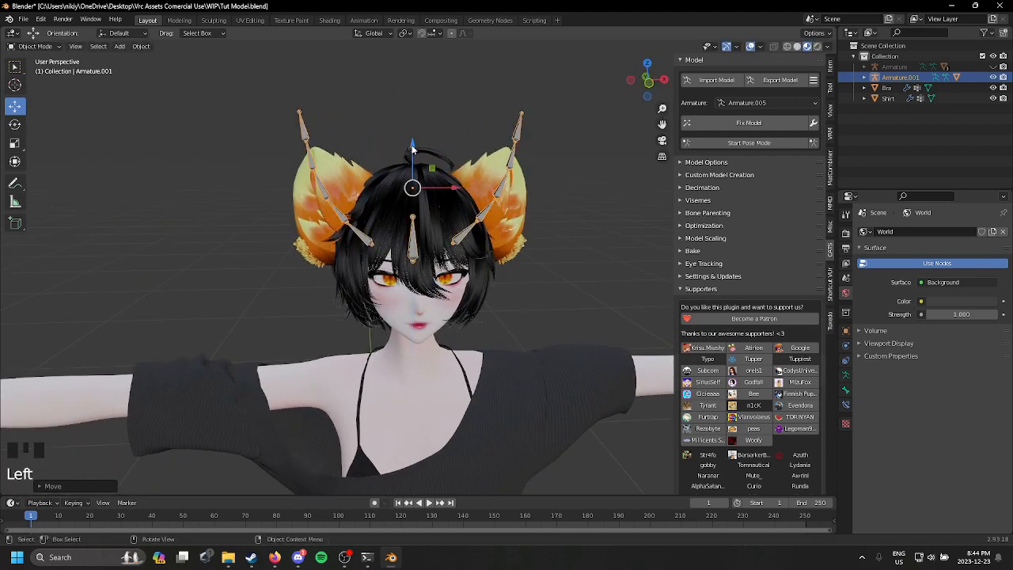
{"action": "middle_click_drag", "start_coordinate": [428, 168], "coordinate": [366, 169]}
{"action": "left_click_drag", "start_coordinate": [402, 185], "coordinate": [384, 191]}
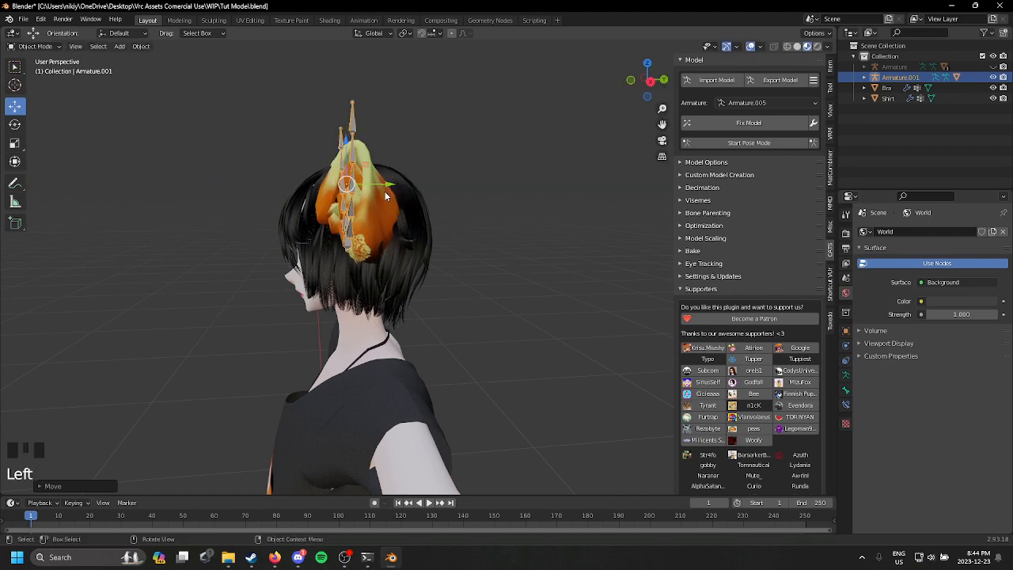
{"action": "middle_click_drag", "start_coordinate": [384, 191], "coordinate": [52, 188]}
{"action": "middle_click_drag", "start_coordinate": [380, 223], "coordinate": [430, 239]}
Step: Apply the object transforms of the ear armature
{"action": "scroll", "coordinate": [439, 242], "scroll_direction": "up", "scroll_amount": 1}
{"action": "scroll", "coordinate": [430, 239], "scroll_direction": "up", "scroll_amount": 2}
{"action": "scroll", "coordinate": [429, 239], "scroll_direction": "up", "scroll_amount": 1}
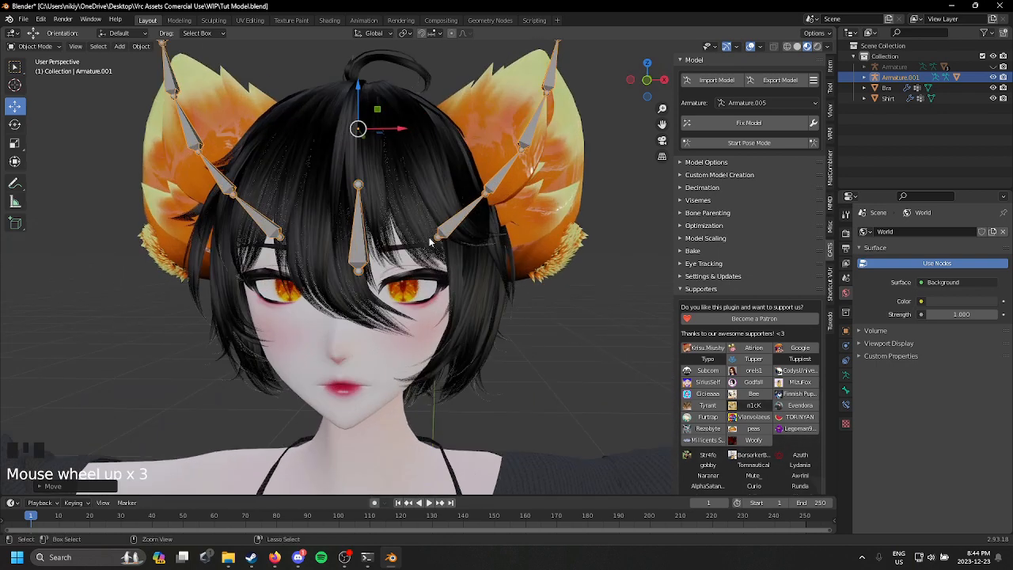
{"action": "key", "text": "ctrl+a"}
{"action": "left_click", "coordinate": [424, 237]}
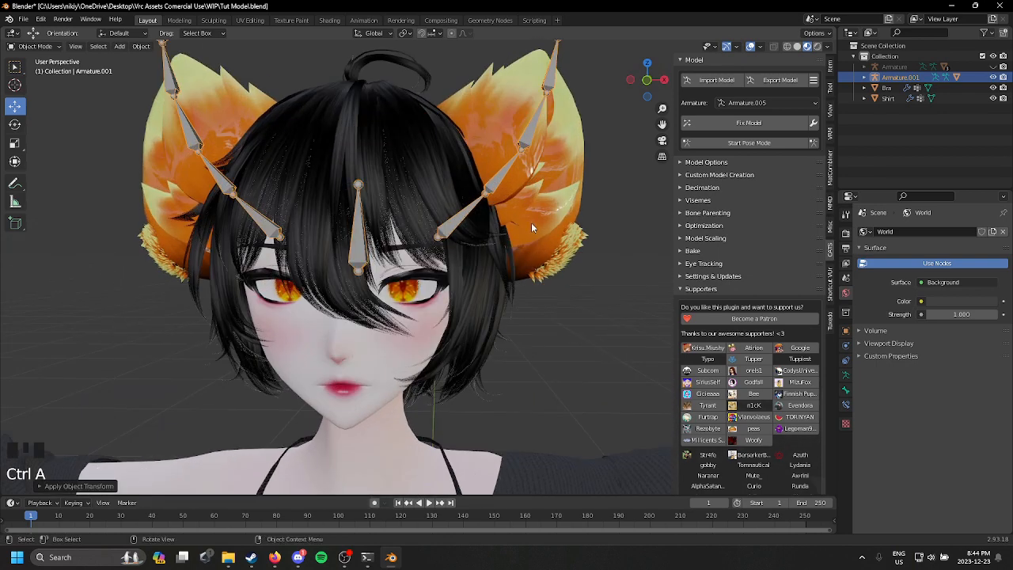
{"action": "scroll", "coordinate": [526, 228], "scroll_direction": "down", "scroll_amount": 1}
{"action": "middle_click_drag", "start_coordinate": [513, 233], "coordinate": [495, 239]}
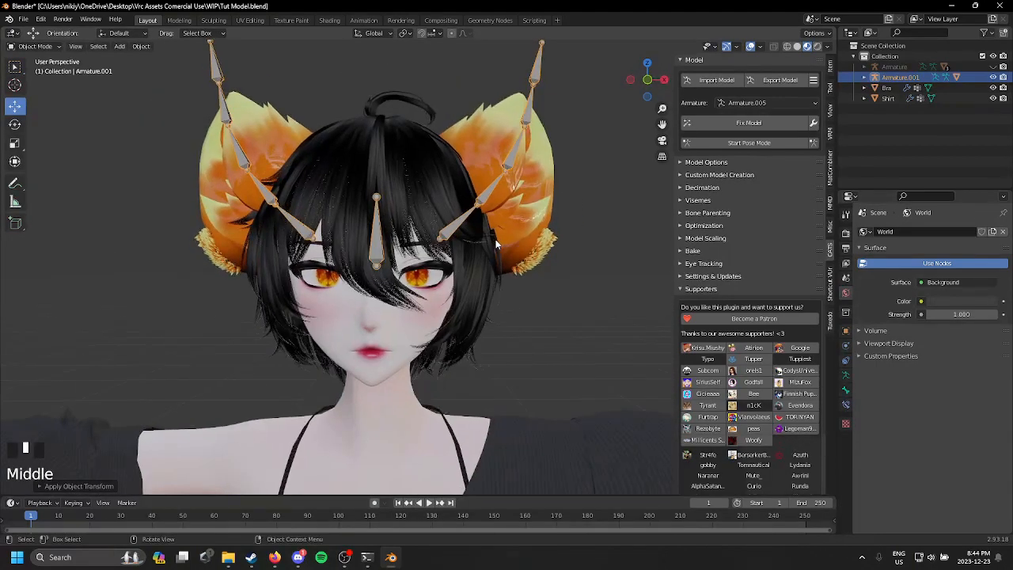
Step: Unhide the body's armature and join it with the ear armature, keeping the ear armature as the active one
{"action": "left_click", "coordinate": [993, 66]}
{"action": "middle_click_drag", "start_coordinate": [500, 305], "coordinate": [497, 277], "text": "shift"}
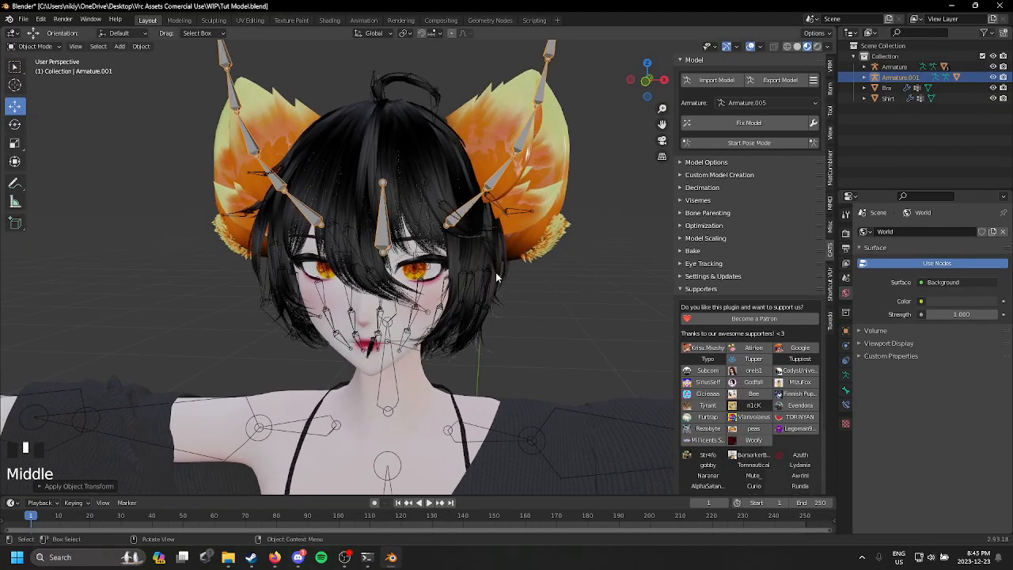
{"action": "left_click", "coordinate": [467, 231]}
{"action": "left_click", "coordinate": [471, 208], "text": "shift"}
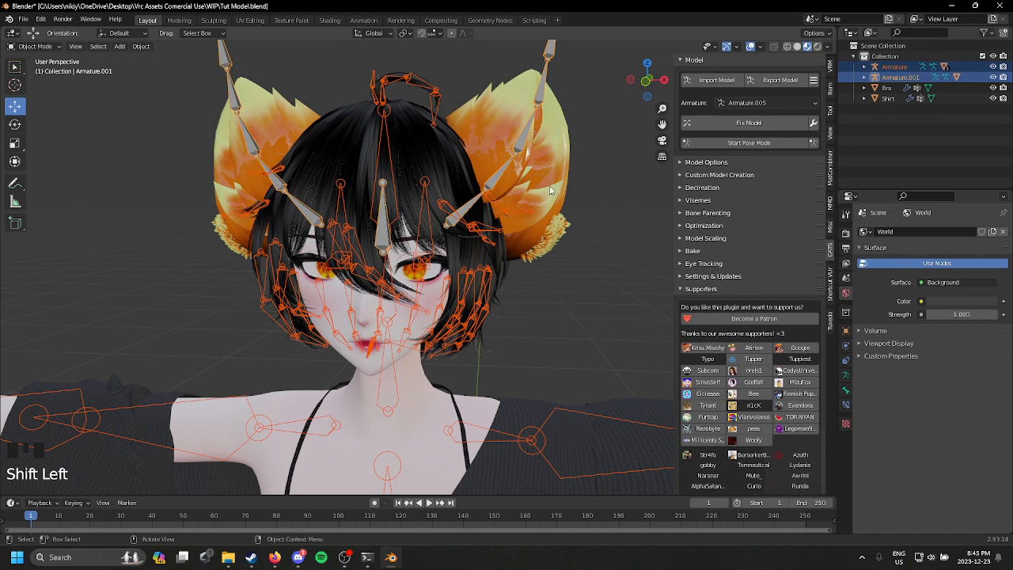
{"action": "key", "text": "ctrl+j"}
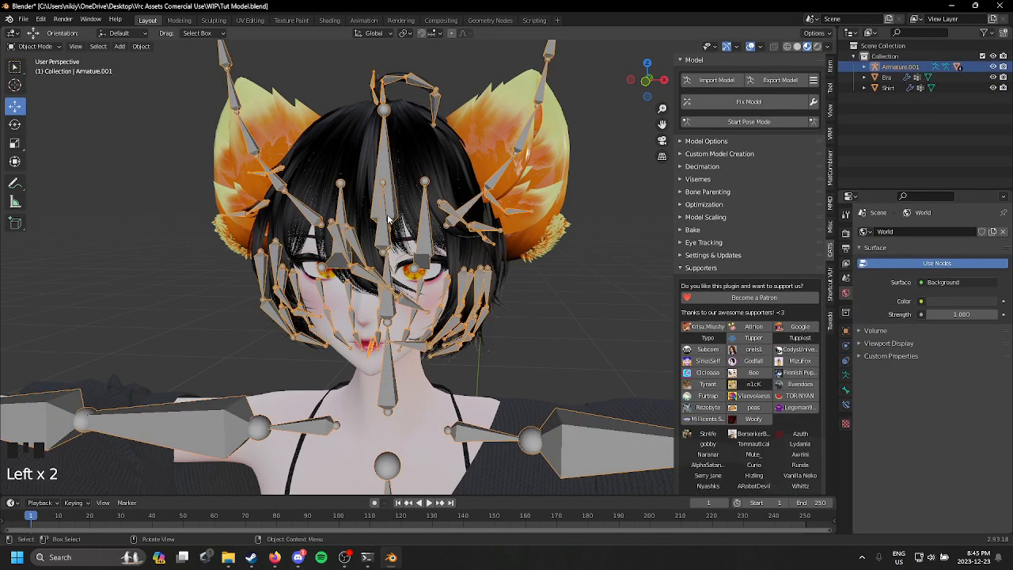
Step: Set the joined armature's viewport display to Wire
{"action": "left_click", "coordinate": [845, 331]}
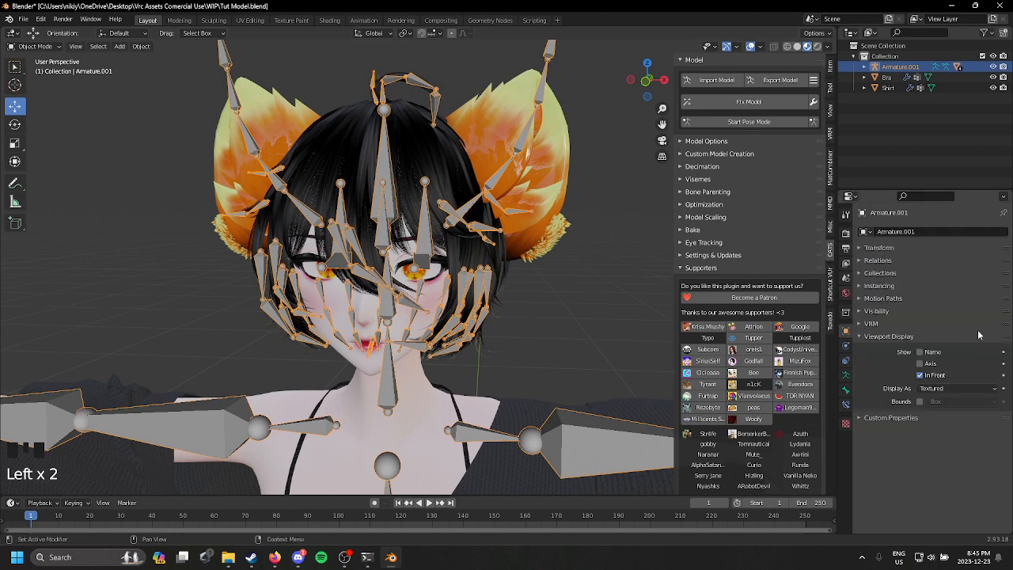
{"action": "left_click", "coordinate": [944, 389]}
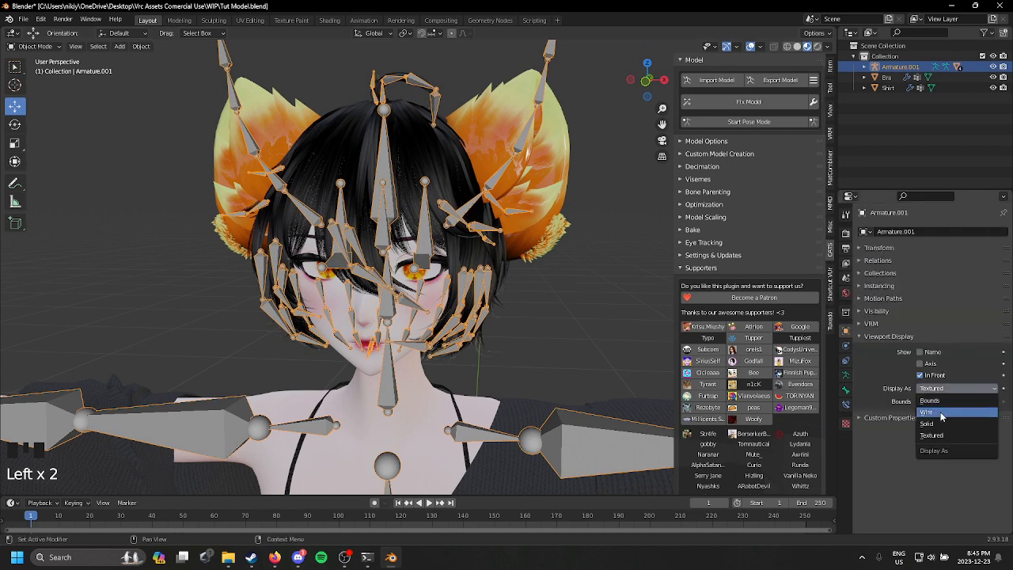
{"action": "left_click", "coordinate": [941, 413]}
Step: Parent the Ear Root bone to the Head bone in Edit Mode, and return to Object Mode
{"action": "middle_click_drag", "start_coordinate": [534, 290], "coordinate": [201, 122]}
{"action": "left_click", "coordinate": [36, 46]}
{"action": "left_click", "coordinate": [30, 71]}
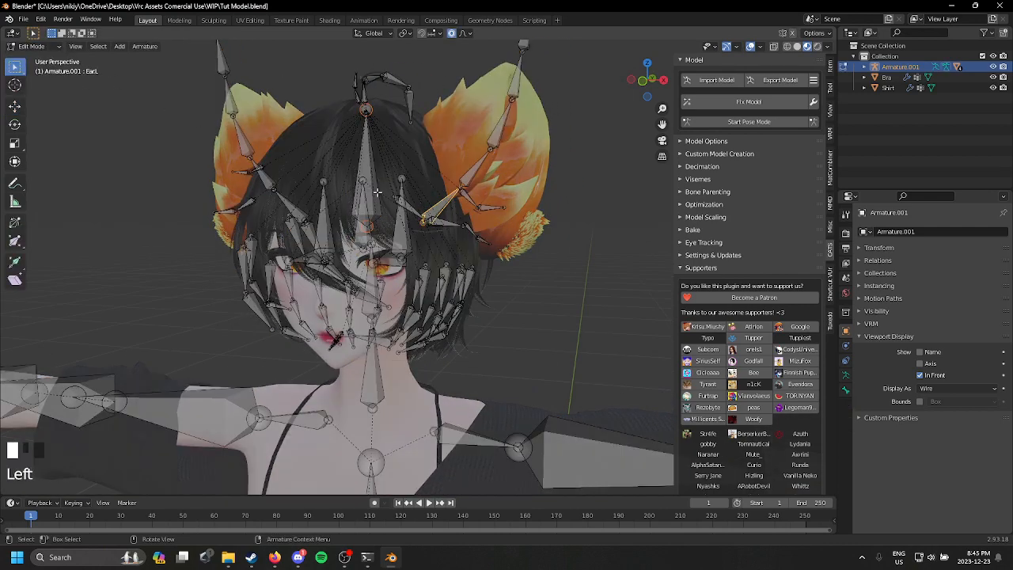
{"action": "left_click", "coordinate": [372, 194]}
{"action": "mouse_move", "coordinate": [383, 239]}
{"action": "middle_mouse_down"}
{"action": "mouse_move", "coordinate": [314, 252]}
{"action": "mouse_move", "coordinate": [408, 269]}
{"action": "mouse_move", "coordinate": [383, 302]}
{"action": "mouse_move", "coordinate": [396, 244]}
{"action": "middle_mouse_up"}
{"action": "left_click", "coordinate": [304, 251]}
{"action": "scroll", "coordinate": [378, 256], "scroll_direction": "up", "scroll_amount": 3}
{"action": "left_click", "coordinate": [380, 303]}
{"action": "scroll", "coordinate": [386, 258], "scroll_direction": "down", "scroll_amount": 1}
{"action": "left_click", "coordinate": [845, 390]}
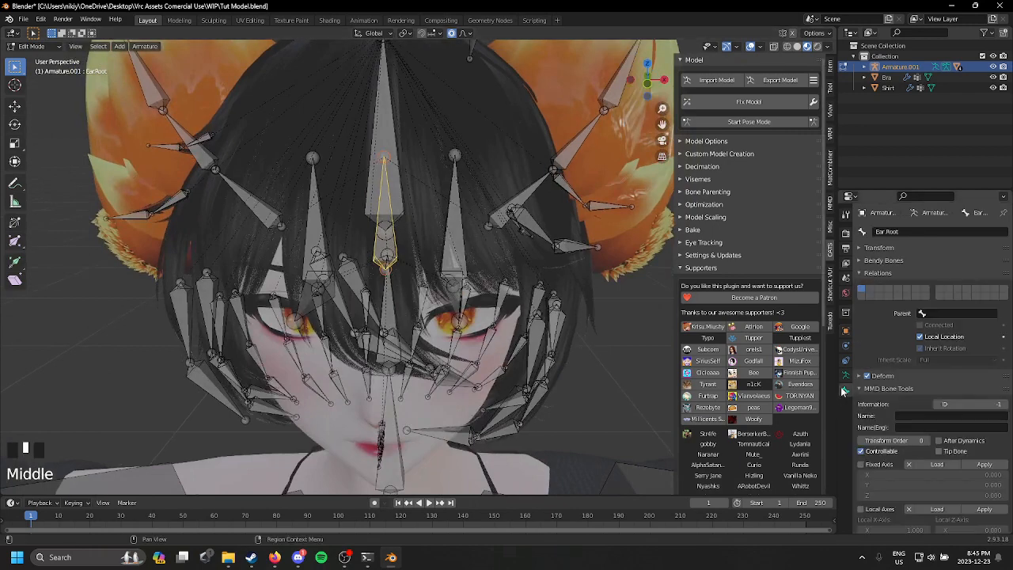
{"action": "left_click", "coordinate": [937, 314]}
{"action": "type", "text": "head"}
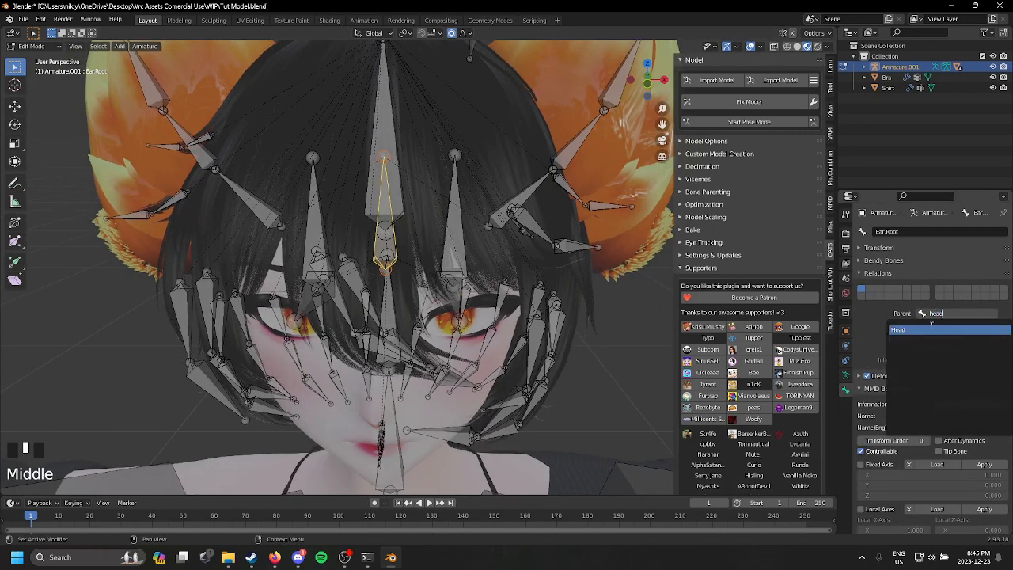
{"action": "left_click", "coordinate": [928, 329]}
{"action": "scroll", "coordinate": [455, 237], "scroll_direction": "down", "scroll_amount": 2}
{"action": "scroll", "coordinate": [458, 229], "scroll_direction": "up", "scroll_amount": 2}
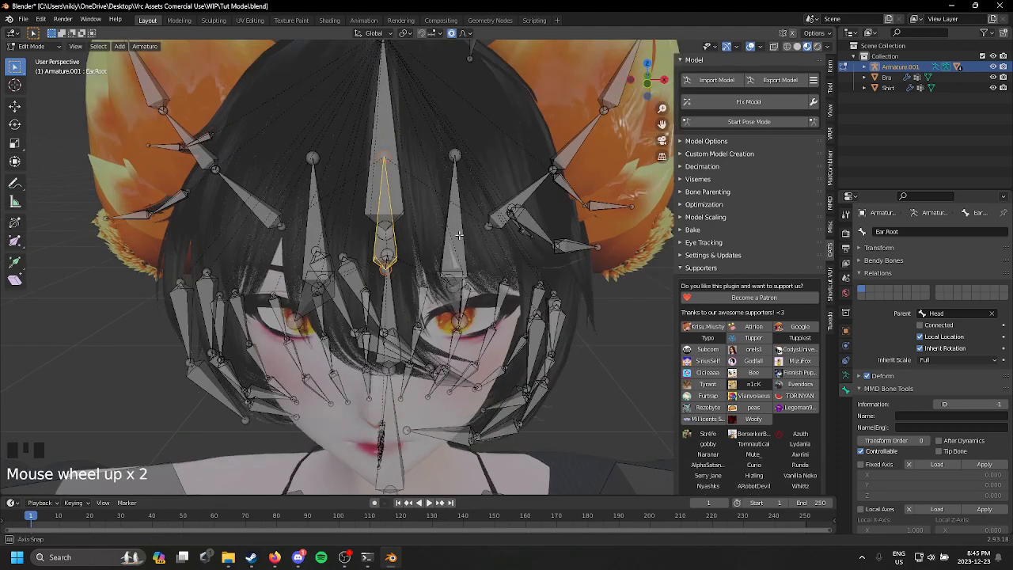
{"action": "scroll", "coordinate": [459, 227], "scroll_direction": "down", "scroll_amount": 1}
{"action": "scroll", "coordinate": [263, 152], "scroll_direction": "down", "scroll_amount": 3}
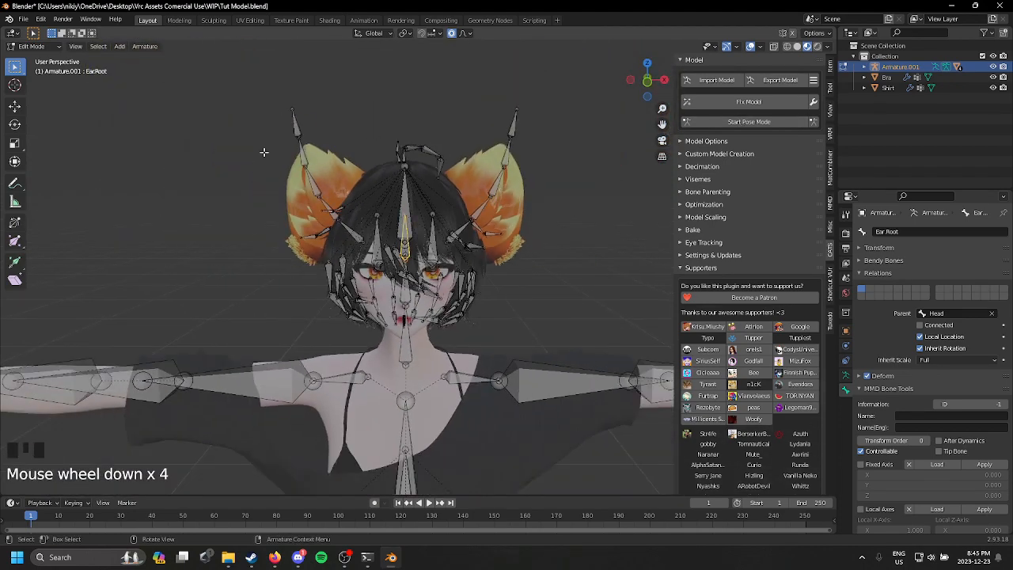
{"action": "left_click", "coordinate": [32, 46]}
{"action": "left_click", "coordinate": [38, 61]}
Step: Check the ears' Armature modifier and assign Armature.001 as the object of the hair's Armature modifier
{"action": "left_click", "coordinate": [475, 200]}
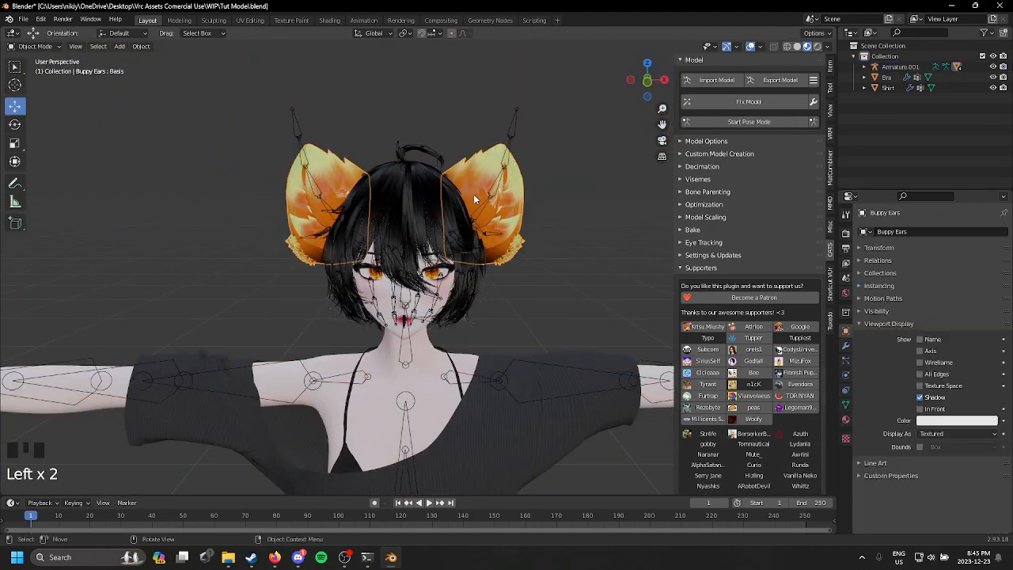
{"action": "left_click", "coordinate": [845, 346]}
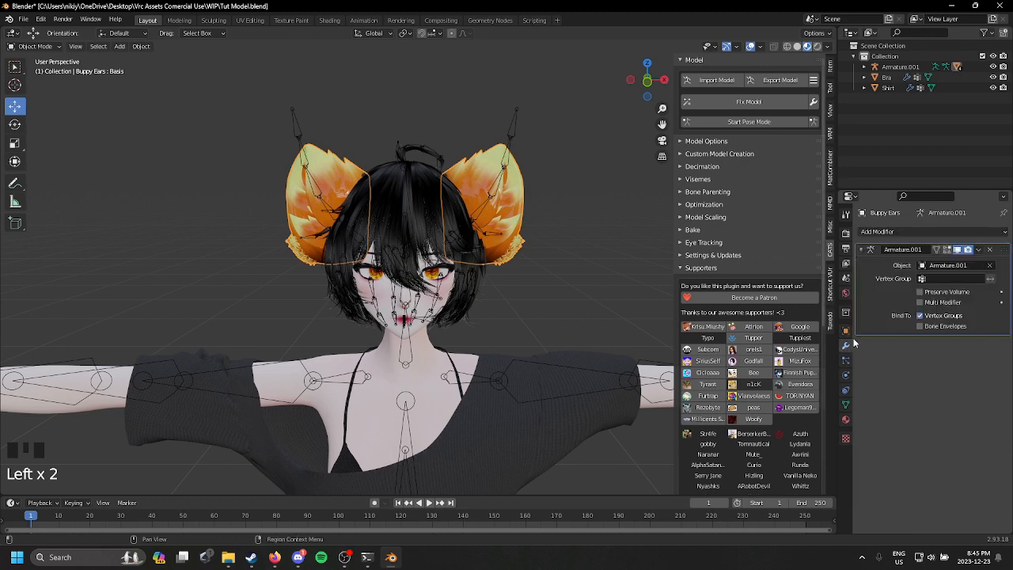
{"action": "left_click", "coordinate": [469, 307]}
{"action": "left_click", "coordinate": [468, 306]}
{"action": "left_click", "coordinate": [453, 299]}
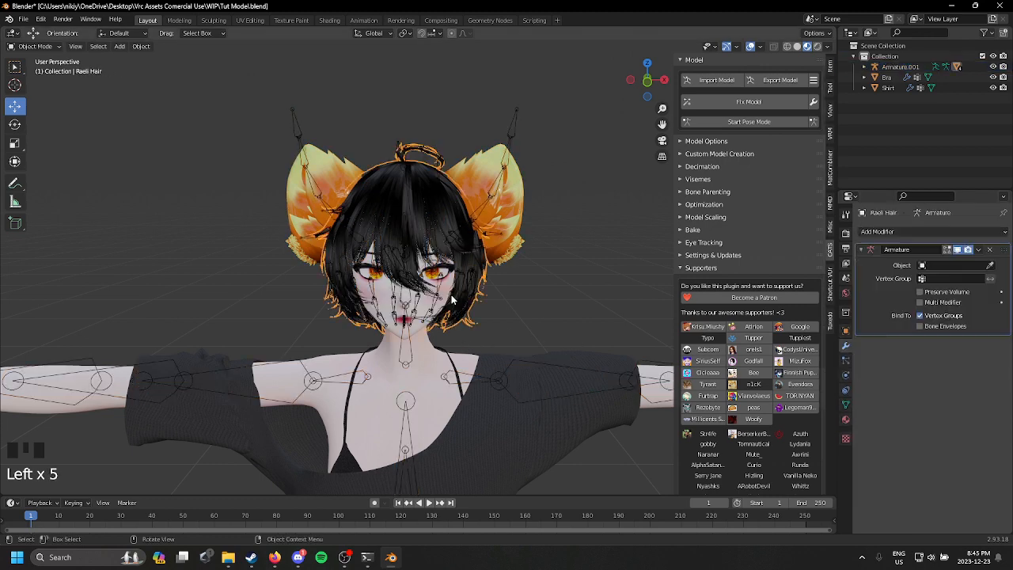
{"action": "left_click", "coordinate": [989, 265]}
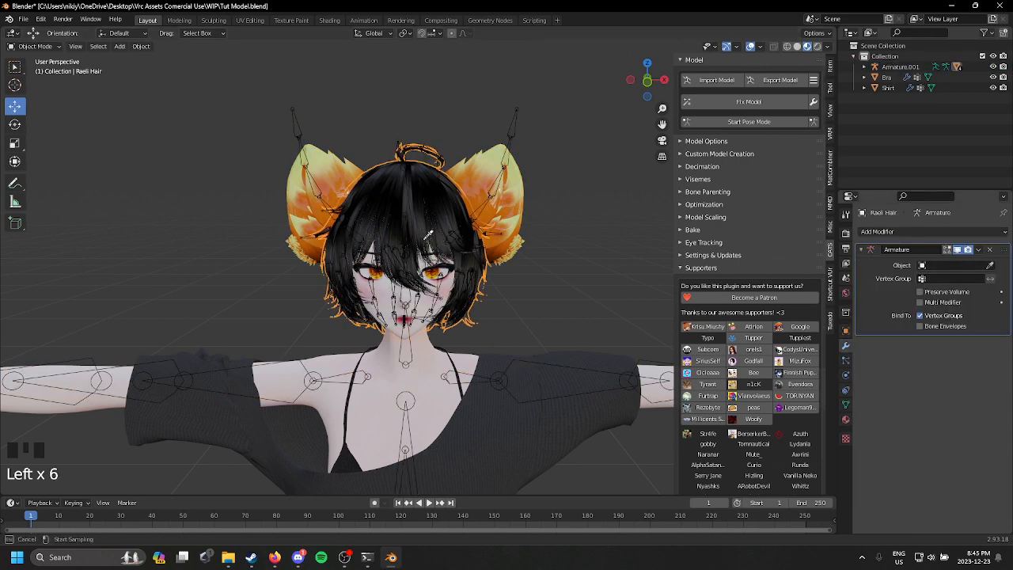
{"action": "left_click", "coordinate": [486, 223]}
Step: Assign Armature.001 as the object of the Armature modifiers on the body and the head
{"action": "left_click", "coordinate": [418, 332]}
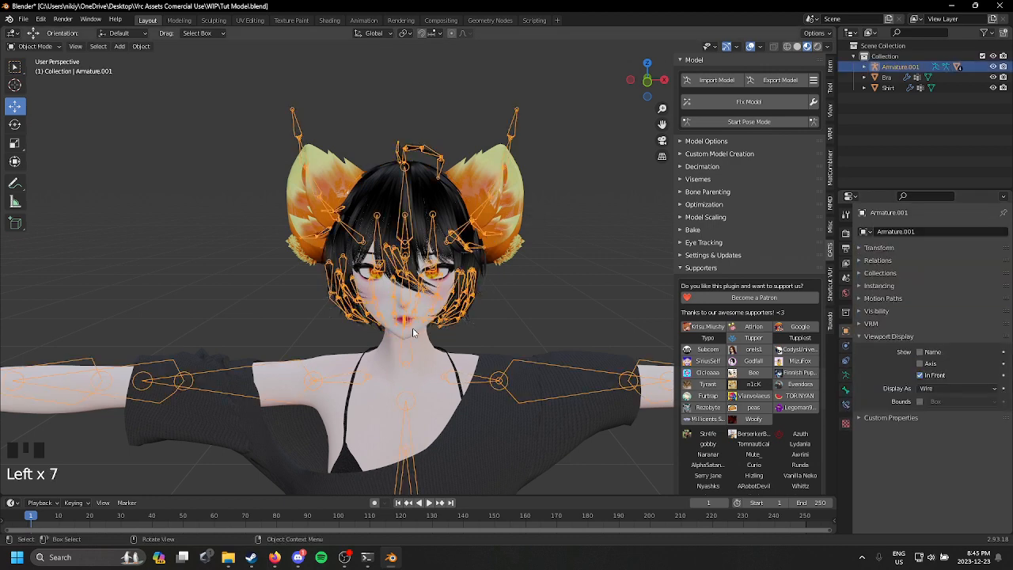
{"action": "left_click", "coordinate": [418, 331]}
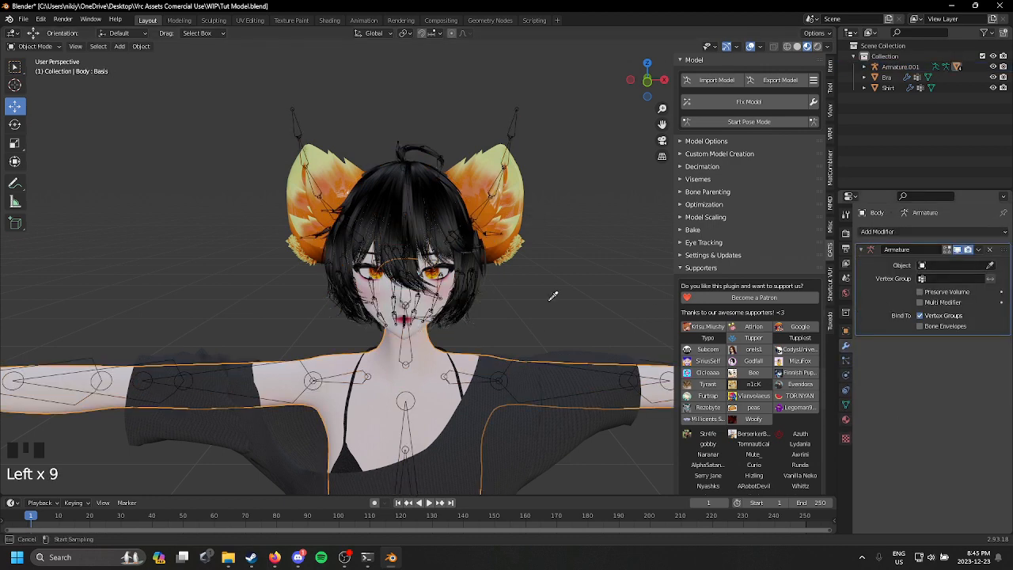
{"action": "left_click", "coordinate": [410, 251]}
{"action": "middle_click_drag", "start_coordinate": [411, 248], "coordinate": [421, 240]}
{"action": "scroll", "coordinate": [440, 222], "scroll_direction": "up", "scroll_amount": 3}
{"action": "left_click", "coordinate": [479, 281]}
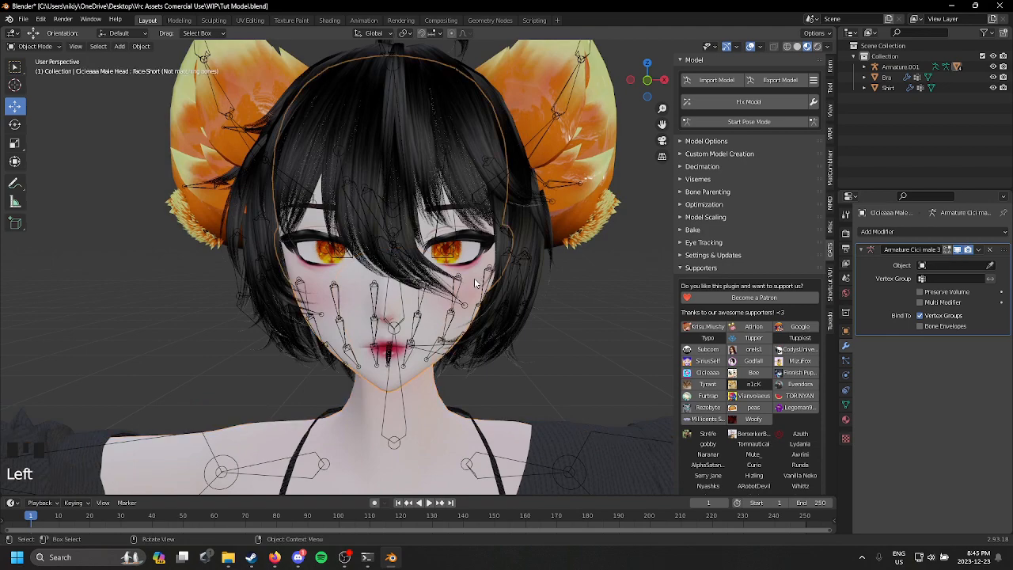
{"action": "left_click", "coordinate": [989, 268]}
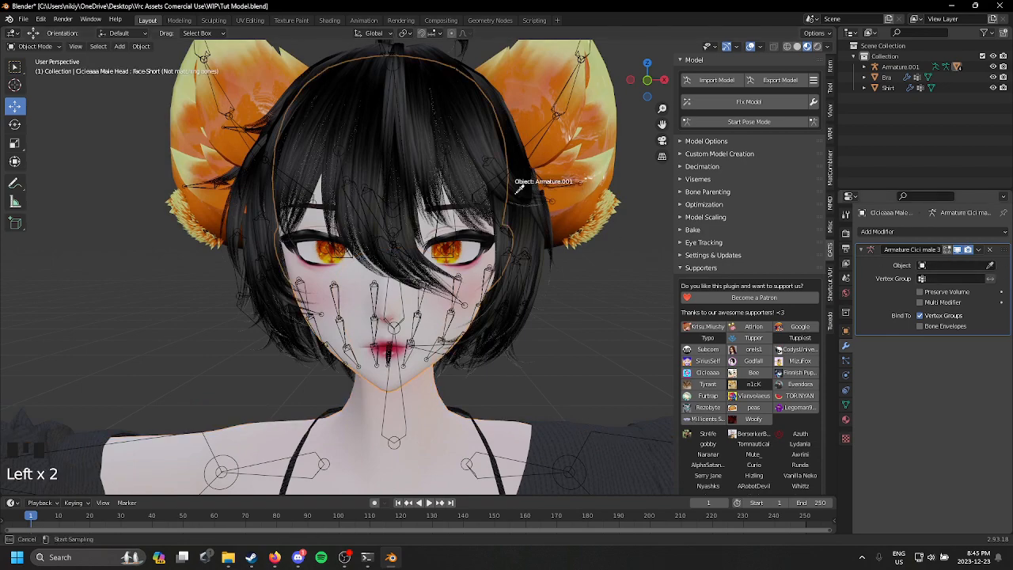
{"action": "left_click", "coordinate": [520, 187]}
Step: Test the joined rig in pose mode by rotating the head and ear bones, and leave pose mode
{"action": "left_click", "coordinate": [749, 121]}
{"action": "scroll", "coordinate": [404, 277], "scroll_direction": "down", "scroll_amount": 2}
{"action": "left_click", "coordinate": [409, 287]}
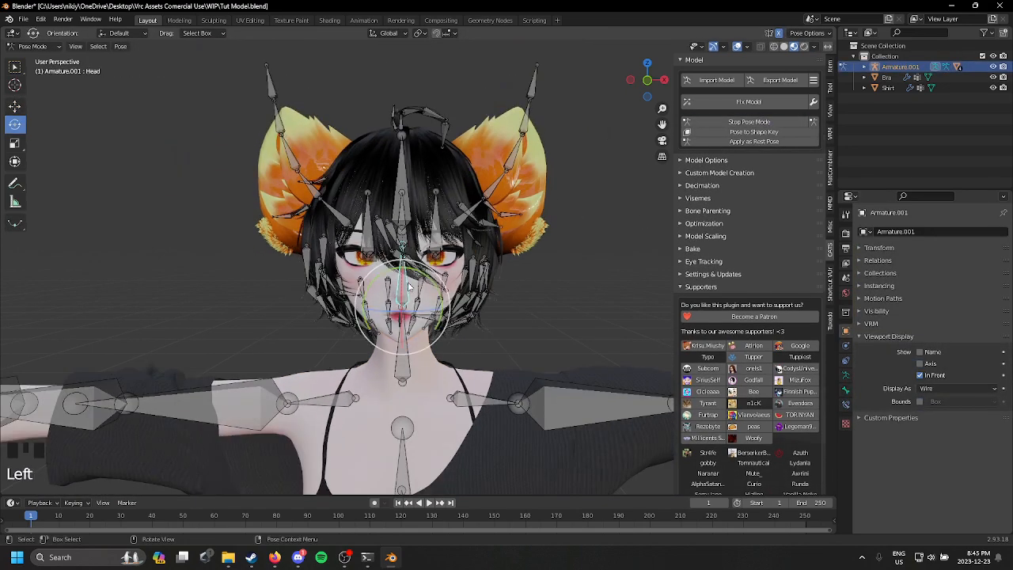
{"action": "left_click_drag", "start_coordinate": [410, 286], "coordinate": [523, 187]}
{"action": "key", "text": "ctrl+z"}
{"action": "left_click", "coordinate": [513, 168]}
{"action": "key", "text": "ctrl+z"}
{"action": "left_click", "coordinate": [534, 93]}
{"action": "left_click_drag", "start_coordinate": [537, 86], "coordinate": [571, 97]}
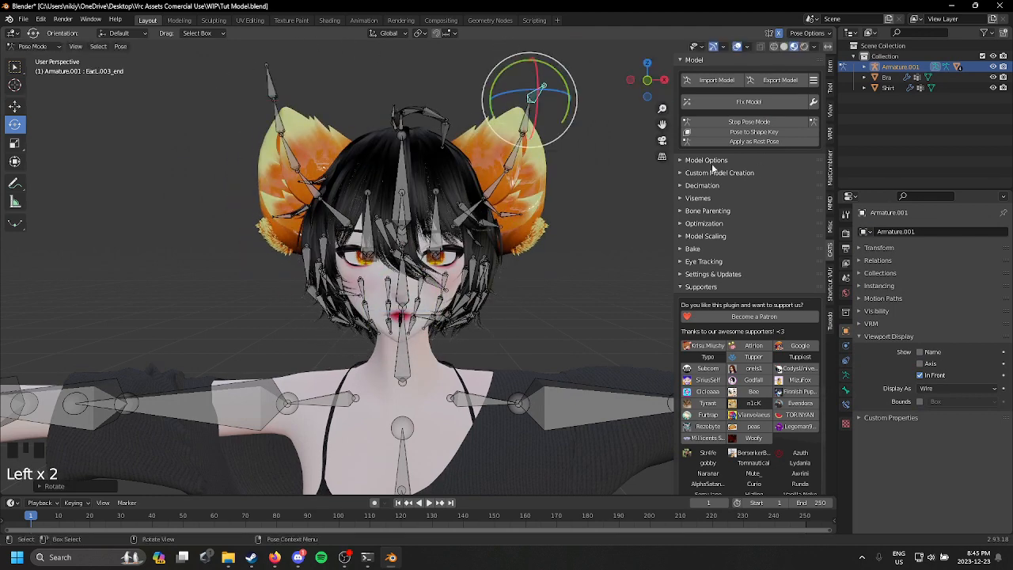
{"action": "left_click", "coordinate": [748, 121]}
Step: Show the shape keys of the ears mesh and clear the "short" name filter
{"action": "left_click", "coordinate": [527, 181]}
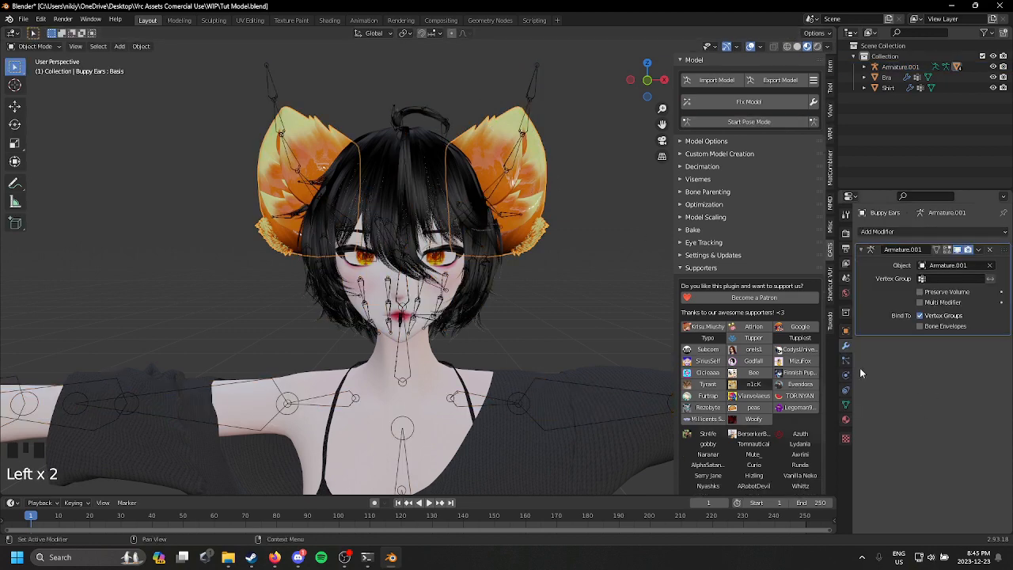
{"action": "left_click", "coordinate": [845, 389]}
{"action": "left_click", "coordinate": [845, 404]}
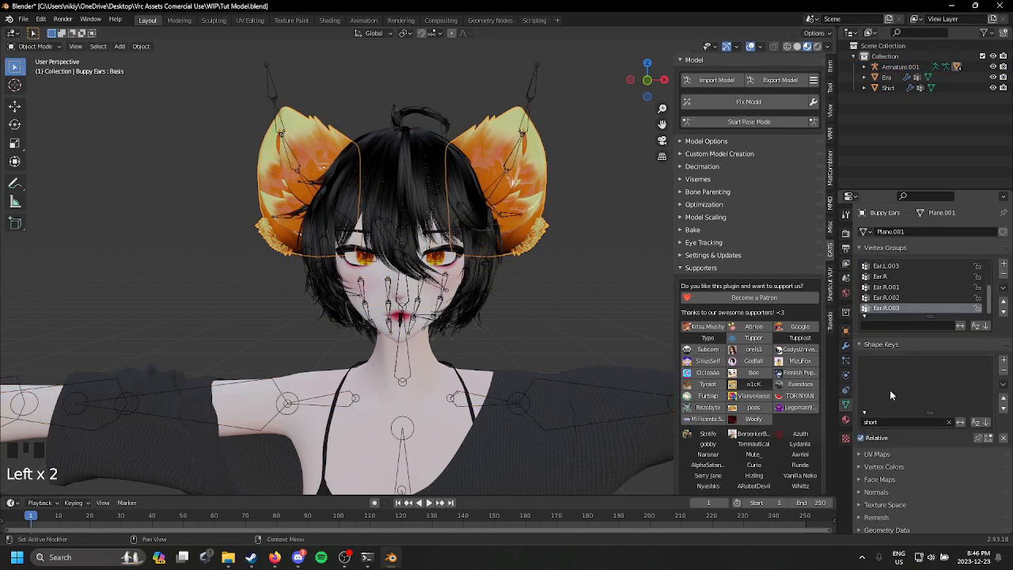
{"action": "left_click", "coordinate": [949, 422]}
Step: Try out the ears' Puppy and Kitty shape keys and go through the other available shapes
{"action": "left_click", "coordinate": [902, 373]}
{"action": "left_click_drag", "start_coordinate": [949, 450], "coordinate": [999, 450]}
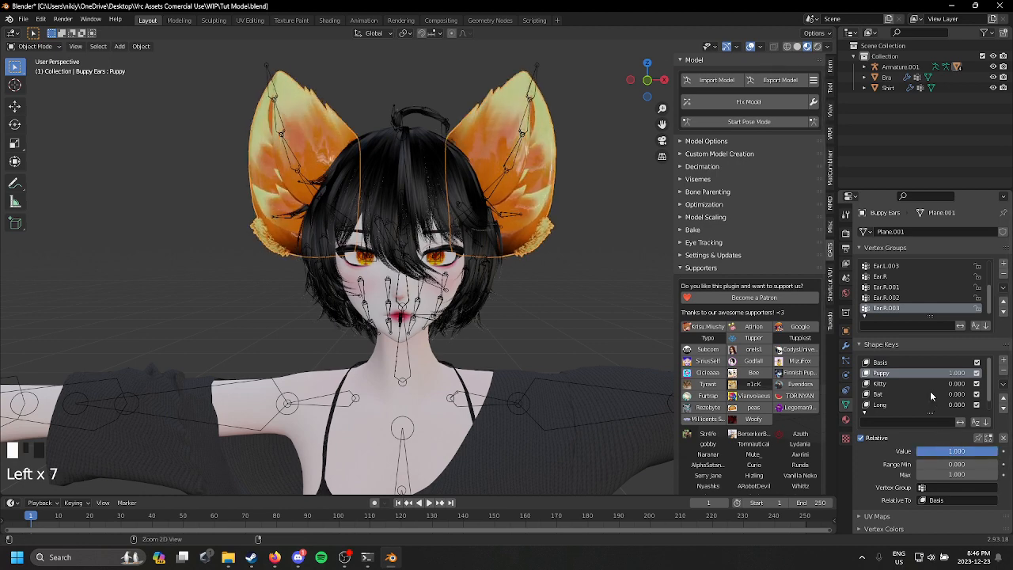
{"action": "key", "text": "ctrl+z"}
{"action": "left_click", "coordinate": [913, 384]}
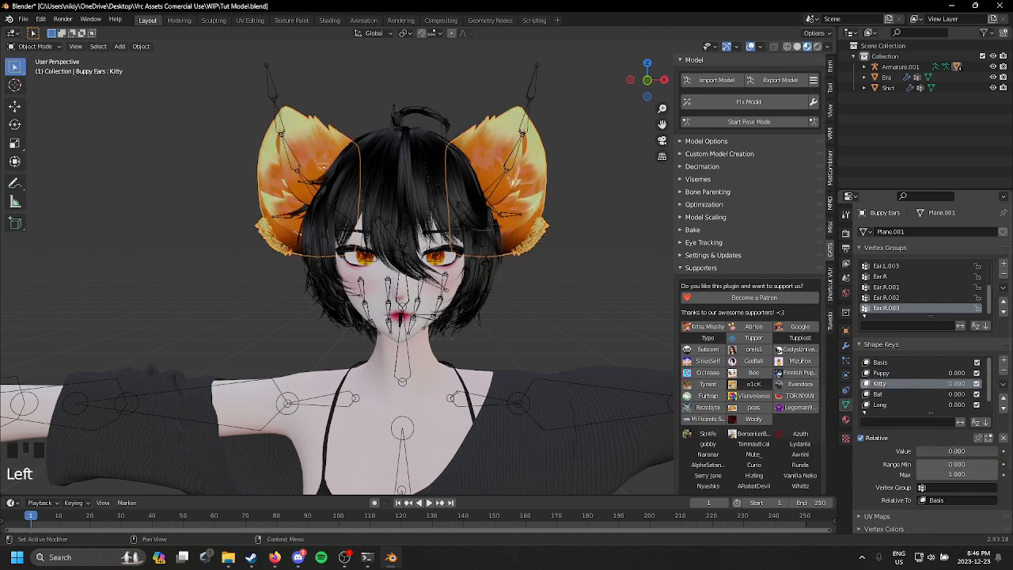
{"action": "left_click_drag", "start_coordinate": [951, 451], "coordinate": [916, 451]}
{"action": "left_click", "coordinate": [917, 393]}
{"action": "left_click", "coordinate": [880, 405]}
{"action": "scroll", "coordinate": [933, 400], "scroll_direction": "down", "scroll_amount": 1}
{"action": "left_click", "coordinate": [929, 404]}
{"action": "scroll", "coordinate": [902, 376], "scroll_direction": "up", "scroll_amount": 1}
{"action": "left_click", "coordinate": [901, 373]}
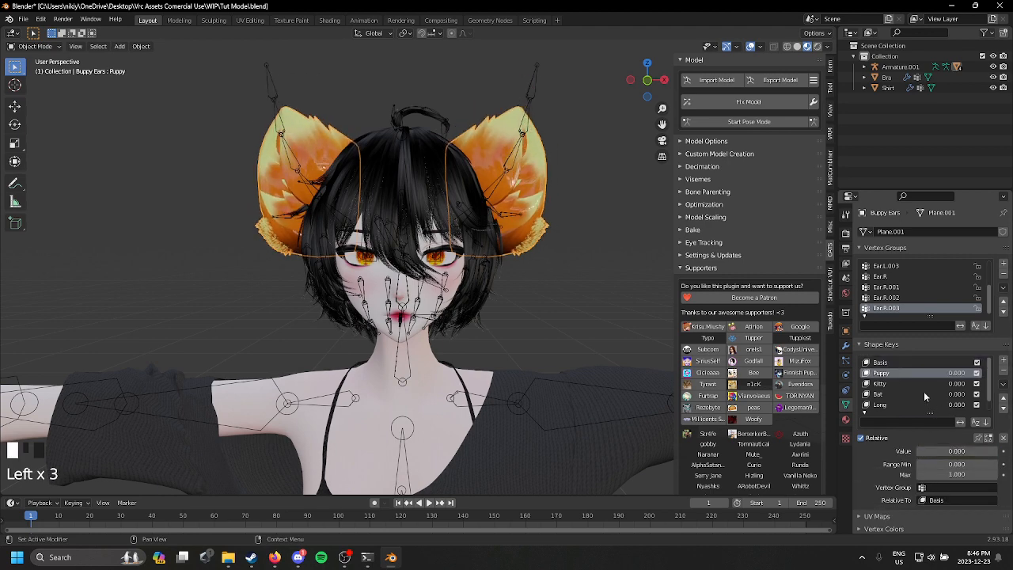
Step: Set the ears' Kitty shape key to 1.000 and apply the visual geometry to the mesh
{"action": "left_click", "coordinate": [918, 384]}
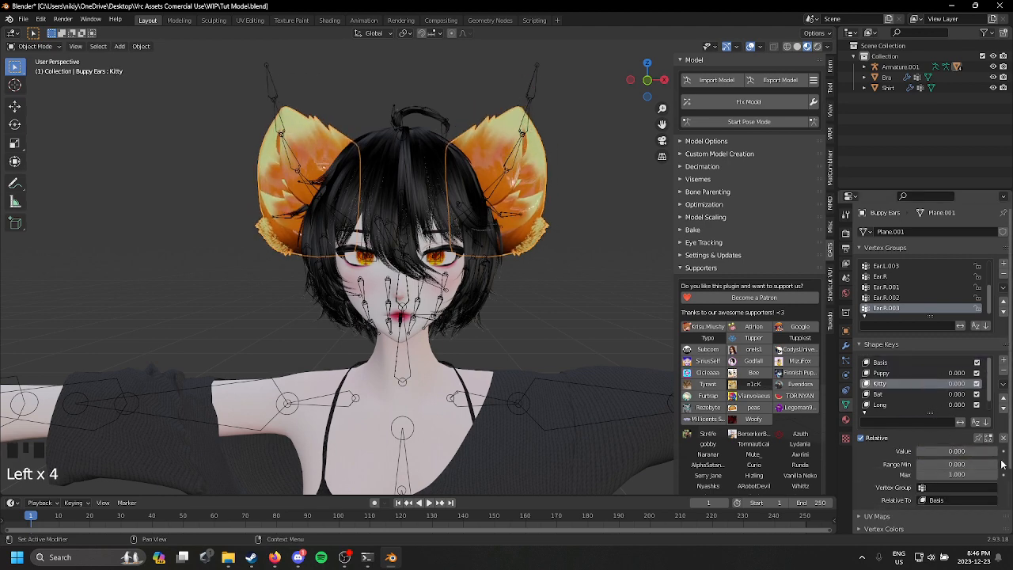
{"action": "left_click_drag", "start_coordinate": [918, 451], "coordinate": [997, 451]}
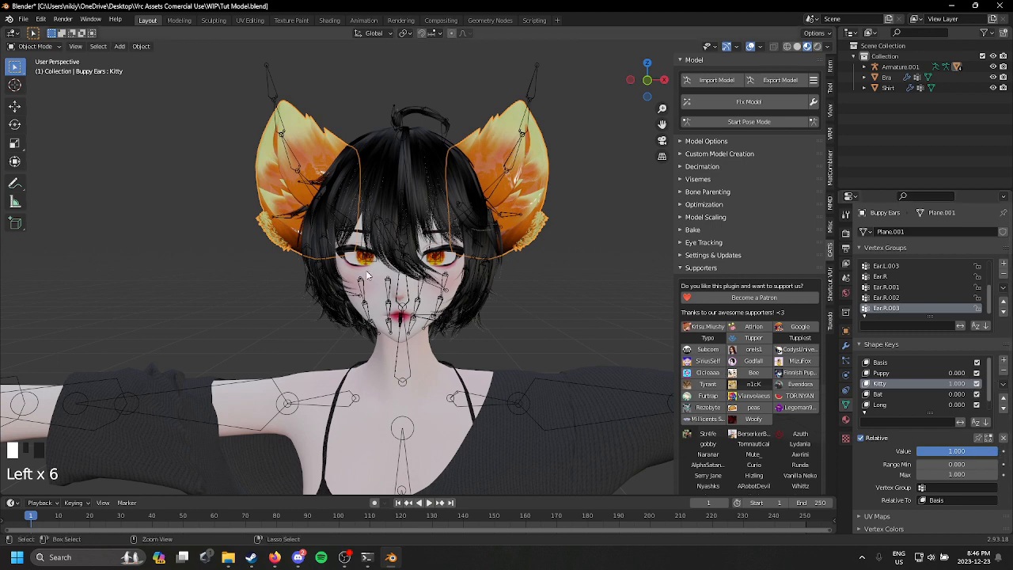
{"action": "key", "text": "ctrl+a"}
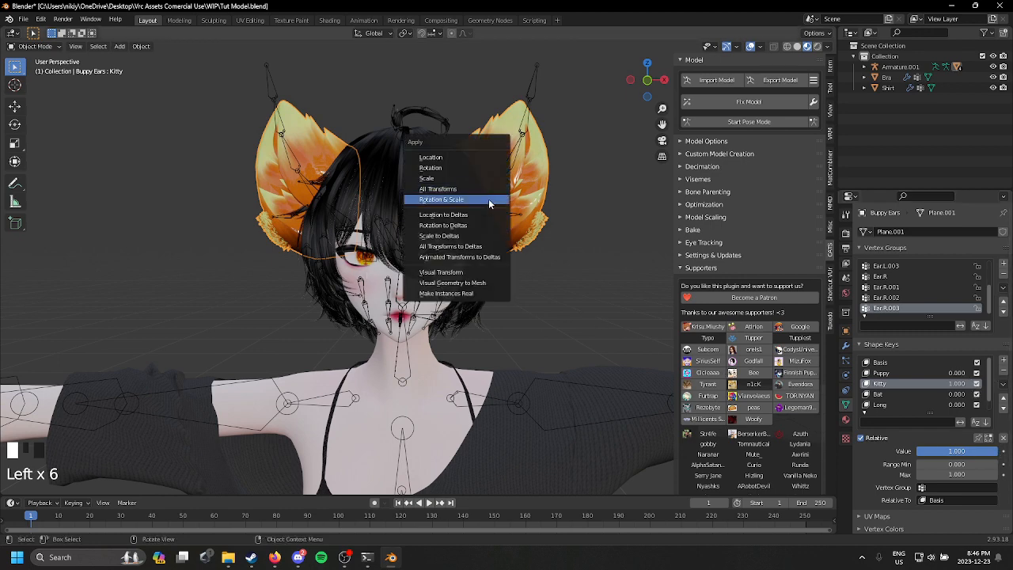
{"action": "left_click", "coordinate": [475, 280]}
Step: Delete all of the ears' shape keys and add a new one
{"action": "left_click", "coordinate": [1003, 383]}
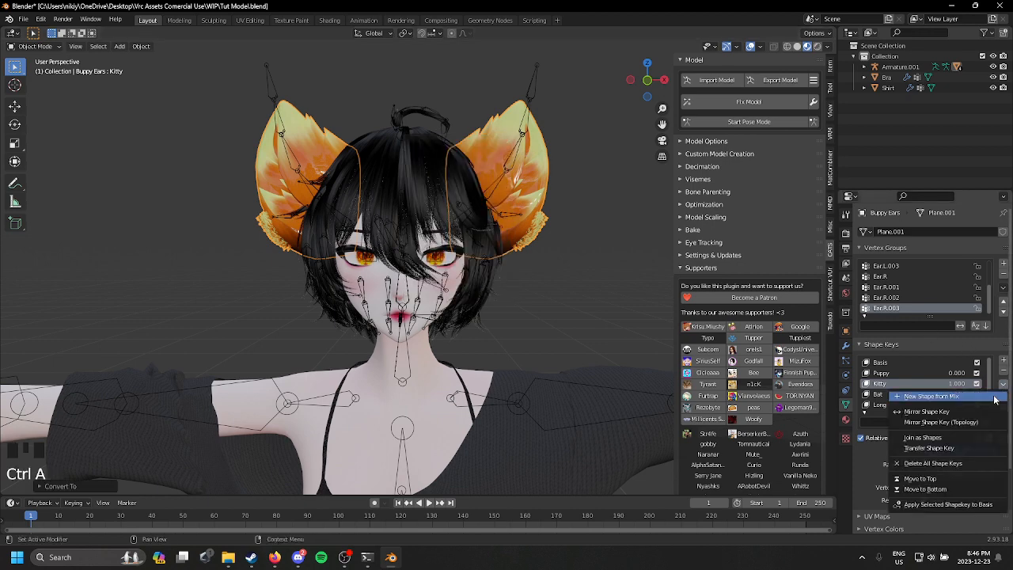
{"action": "left_click", "coordinate": [954, 463]}
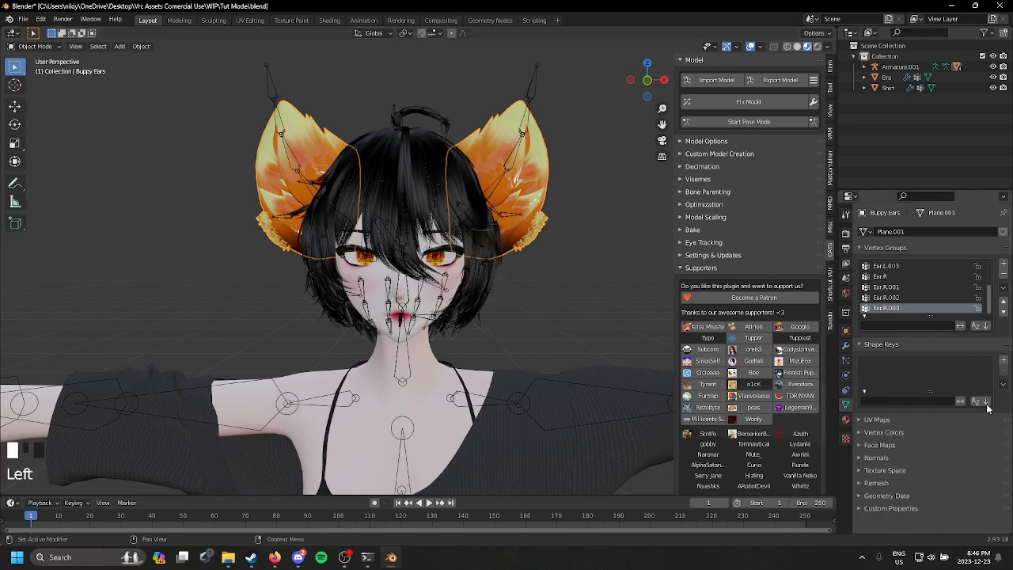
{"action": "left_click", "coordinate": [1003, 360]}
Step: Examine the fit of the ears, hair and face from several angles
{"action": "scroll", "coordinate": [443, 285], "scroll_direction": "up", "scroll_amount": 2}
{"action": "middle_click_drag", "start_coordinate": [443, 285], "coordinate": [379, 213]}
{"action": "left_click", "coordinate": [383, 243]}
{"action": "left_click", "coordinate": [373, 253]}
{"action": "middle_click_drag", "start_coordinate": [374, 253], "coordinate": [546, 288]}
{"action": "middle_click_drag", "start_coordinate": [455, 311], "coordinate": [483, 293]}
{"action": "scroll", "coordinate": [512, 273], "scroll_direction": "down", "scroll_amount": 2}
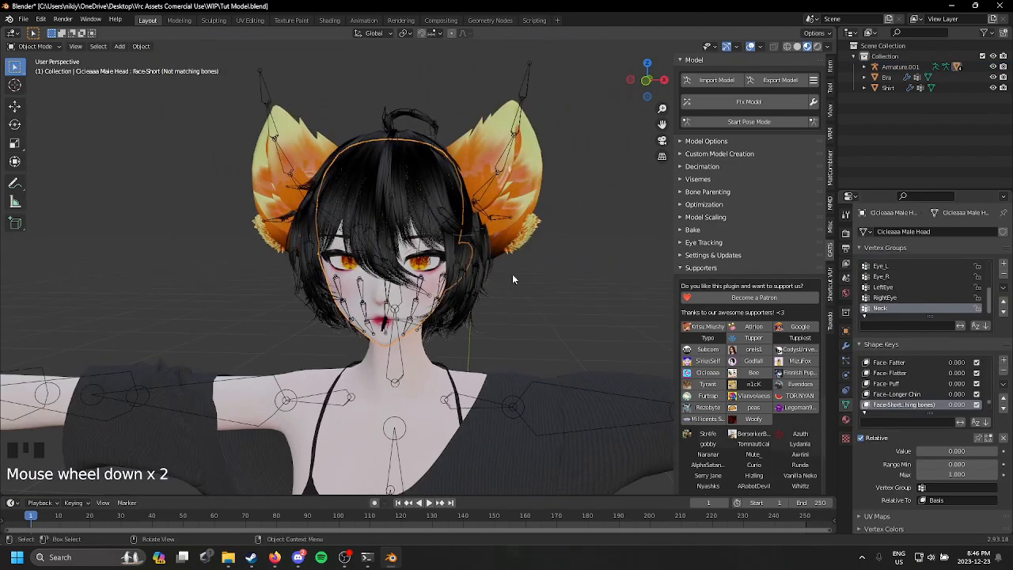
{"action": "left_click", "coordinate": [495, 210]}
{"action": "middle_click_drag", "start_coordinate": [496, 210], "coordinate": [420, 294]}
{"action": "scroll", "coordinate": [491, 222], "scroll_direction": "down", "scroll_amount": 2}
{"action": "scroll", "coordinate": [420, 293], "scroll_direction": "up", "scroll_amount": 1}
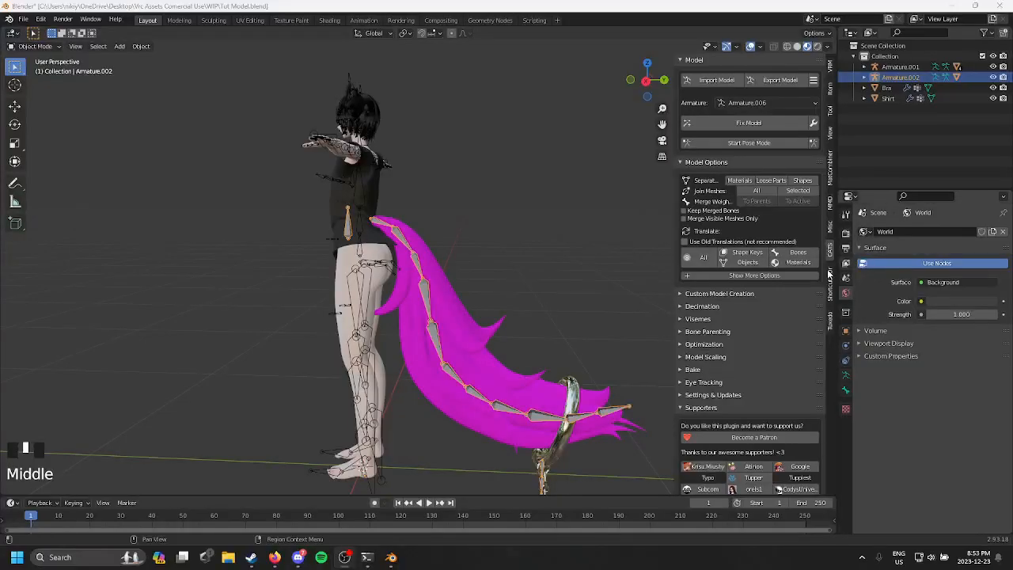
Step: Replace the metals material in the tail's first slot with a new material named METAL
{"action": "middle_click_drag", "start_coordinate": [427, 348], "coordinate": [474, 322]}
{"action": "left_click", "coordinate": [473, 323]}
{"action": "left_click", "coordinate": [473, 323]}
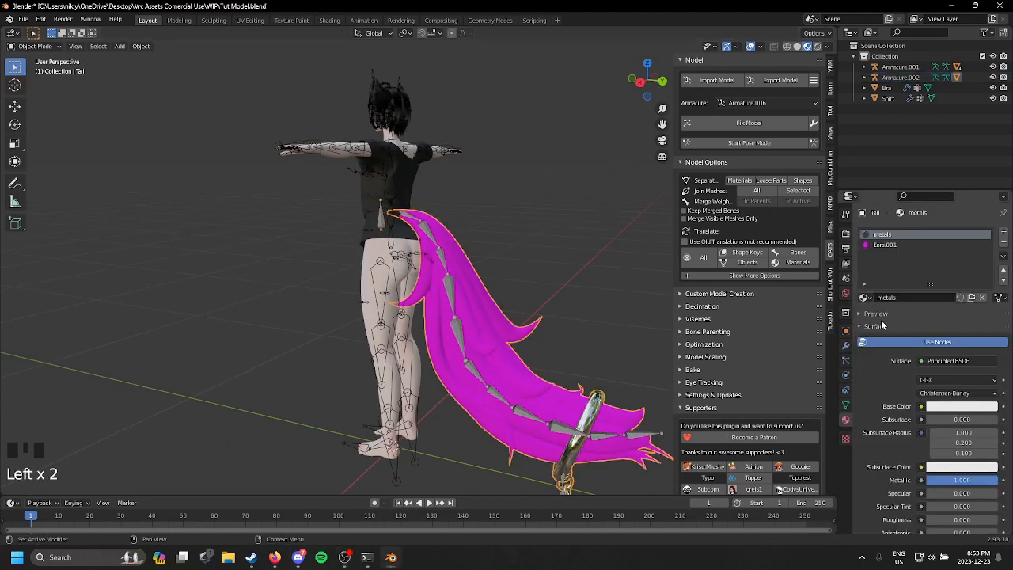
{"action": "left_click", "coordinate": [982, 298]}
{"action": "left_click", "coordinate": [956, 296]}
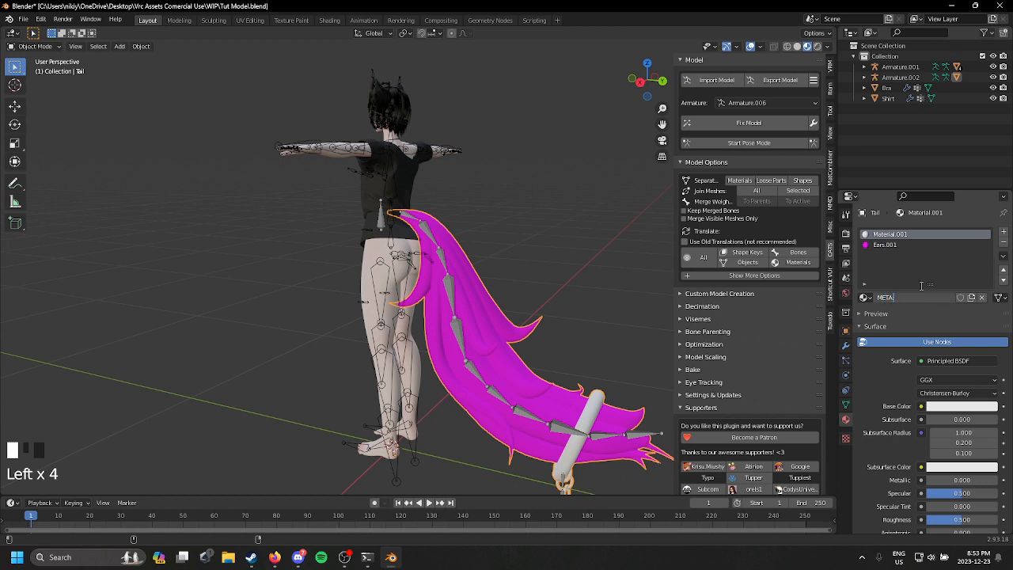
{"action": "type", "text": "METAL"}
{"action": "key", "text": "Return"}
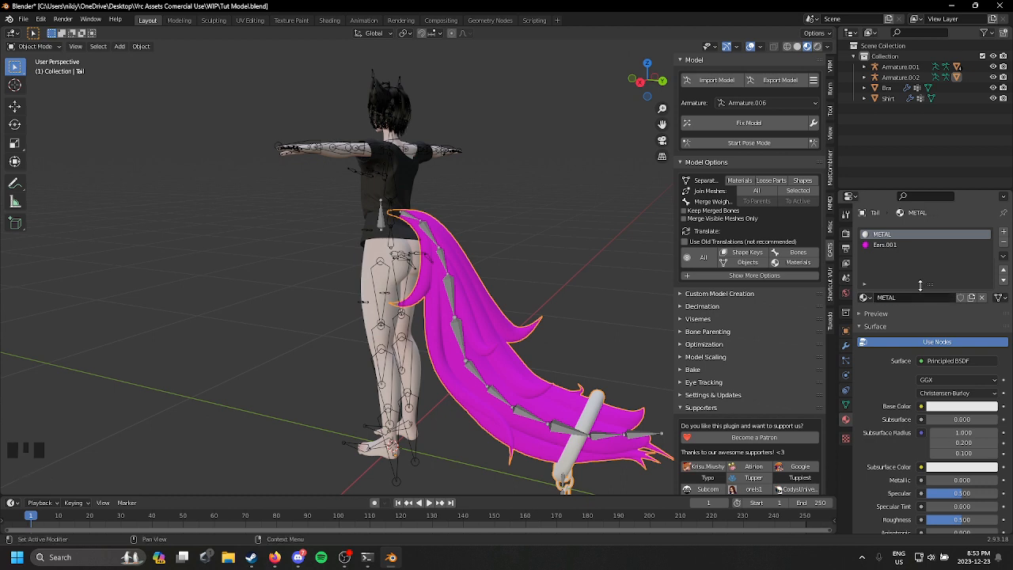
Step: Assign the existing Ears material to the tail's second material slot
{"action": "left_click", "coordinate": [918, 245]}
{"action": "left_click", "coordinate": [863, 298]}
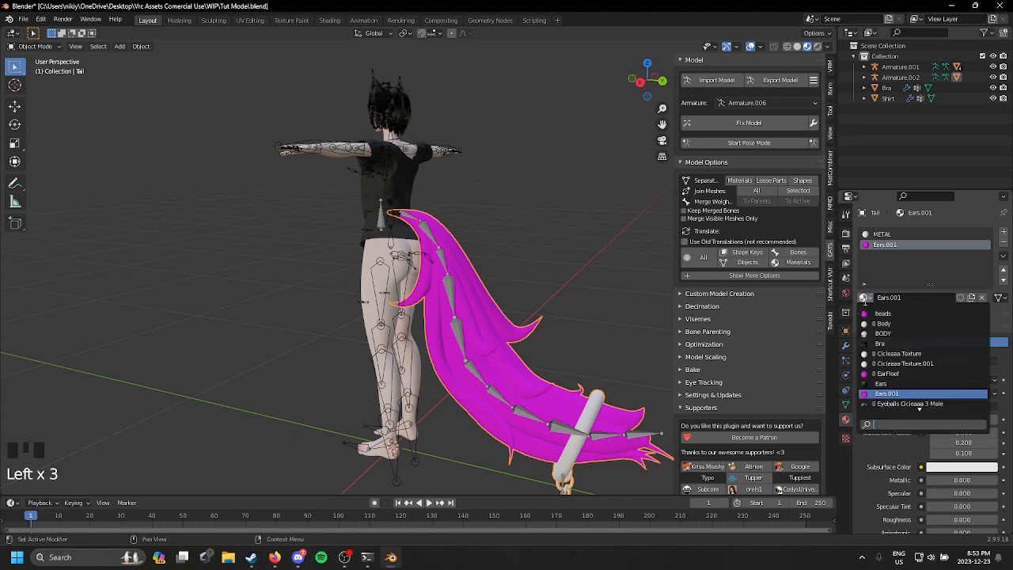
{"action": "left_click", "coordinate": [910, 377]}
Step: Inspect the retextured tail and open its mesh in the UV Editing workspace
{"action": "middle_click_drag", "start_coordinate": [539, 333], "coordinate": [380, 238]}
{"action": "scroll", "coordinate": [437, 163], "scroll_direction": "down", "scroll_amount": 2}
{"action": "middle_click_drag", "start_coordinate": [437, 163], "coordinate": [386, 261], "text": "shift"}
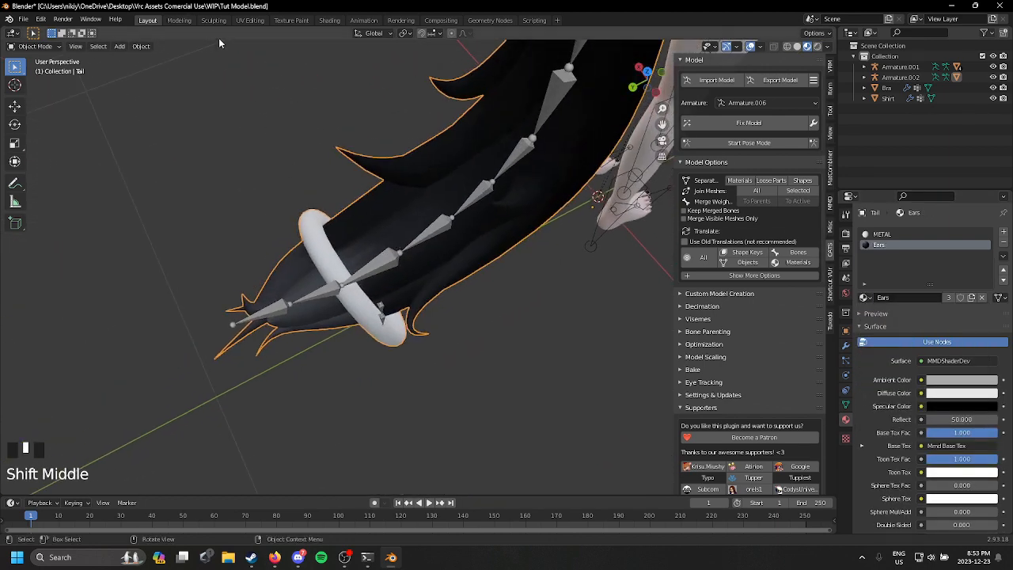
{"action": "left_click", "coordinate": [249, 20]}
{"action": "scroll", "coordinate": [693, 233], "scroll_direction": "up", "scroll_amount": 1}
{"action": "scroll", "coordinate": [693, 233], "scroll_direction": "up", "scroll_amount": 4}
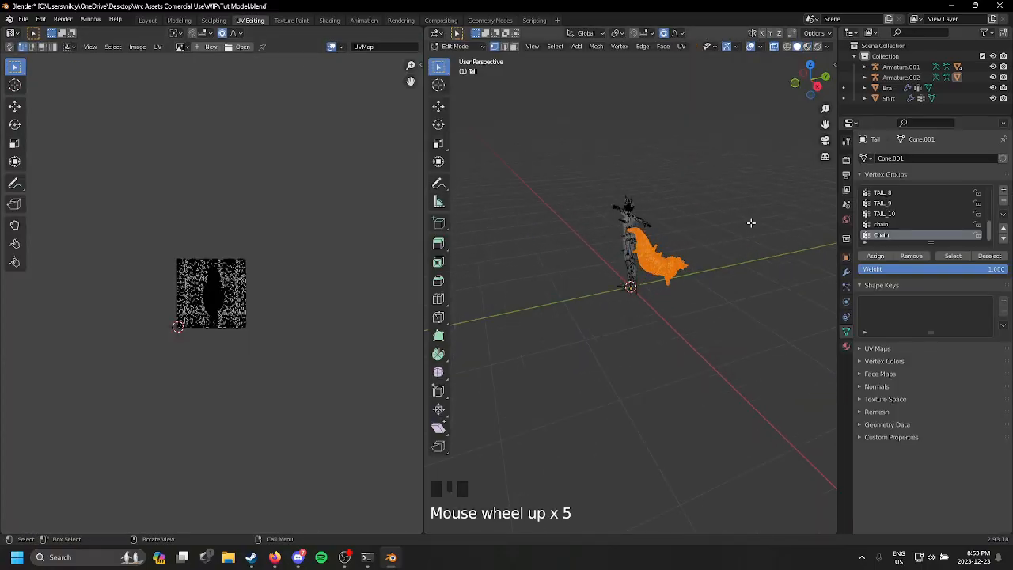
Step: Examine the tail's UV layout up close and return to the Layout workspace
{"action": "scroll", "coordinate": [243, 218], "scroll_direction": "up", "scroll_amount": 8}
{"action": "scroll", "coordinate": [246, 209], "scroll_direction": "up", "scroll_amount": 1}
{"action": "mouse_move", "coordinate": [247, 206]}
{"action": "middle_mouse_down"}
{"action": "mouse_move", "coordinate": [242, 193]}
{"action": "mouse_move", "coordinate": [228, 209]}
{"action": "mouse_move", "coordinate": [234, 255]}
{"action": "mouse_move", "coordinate": [286, 252]}
{"action": "middle_mouse_up"}
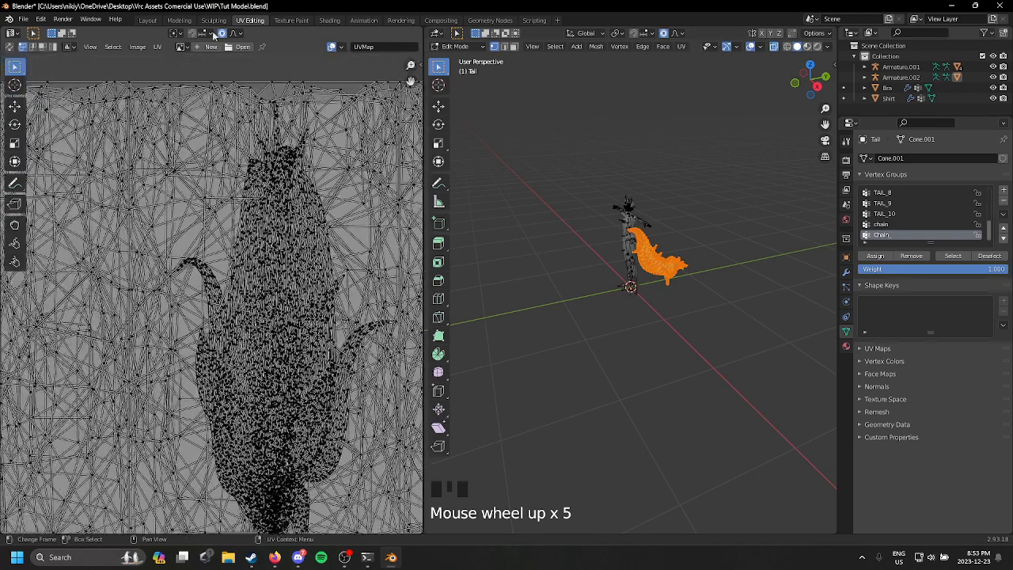
{"action": "left_click", "coordinate": [148, 20]}
Step: Show the tail in Material Preview shading and make its METAL material slot active
{"action": "key", "text": "z"}
{"action": "middle_click_drag", "start_coordinate": [670, 254], "coordinate": [521, 315]}
{"action": "scroll", "coordinate": [61, 333], "scroll_direction": "down", "scroll_amount": 6}
{"action": "scroll", "coordinate": [521, 315], "scroll_direction": "up", "scroll_amount": 4}
{"action": "left_click", "coordinate": [467, 286]}
{"action": "key", "text": "z"}
{"action": "left_click", "coordinate": [492, 345]}
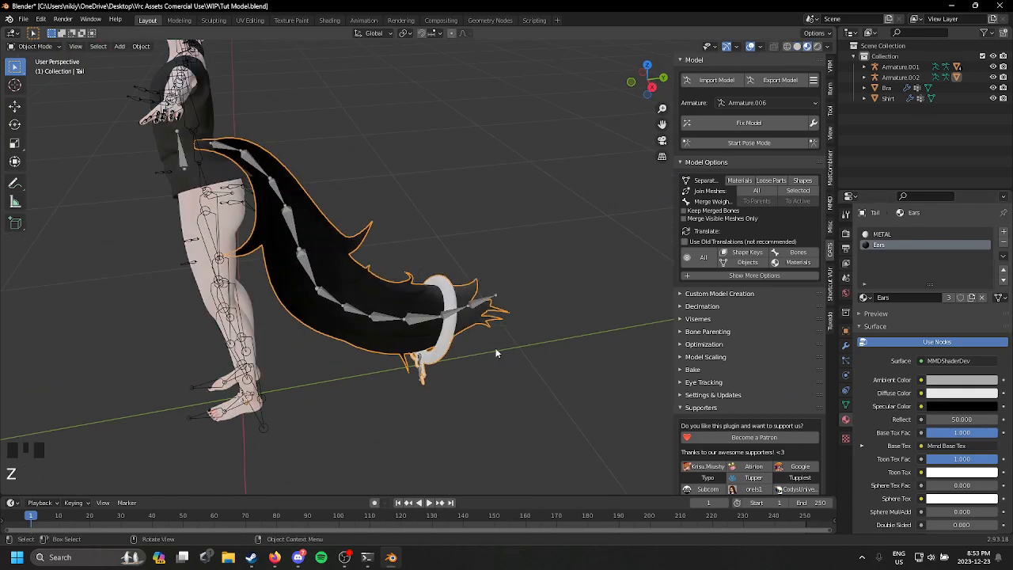
{"action": "scroll", "coordinate": [490, 345], "scroll_direction": "up", "scroll_amount": 2}
{"action": "middle_click_drag", "start_coordinate": [500, 356], "coordinate": [484, 277]}
{"action": "scroll", "coordinate": [484, 277], "scroll_direction": "up", "scroll_amount": 1}
{"action": "left_click", "coordinate": [908, 235]}
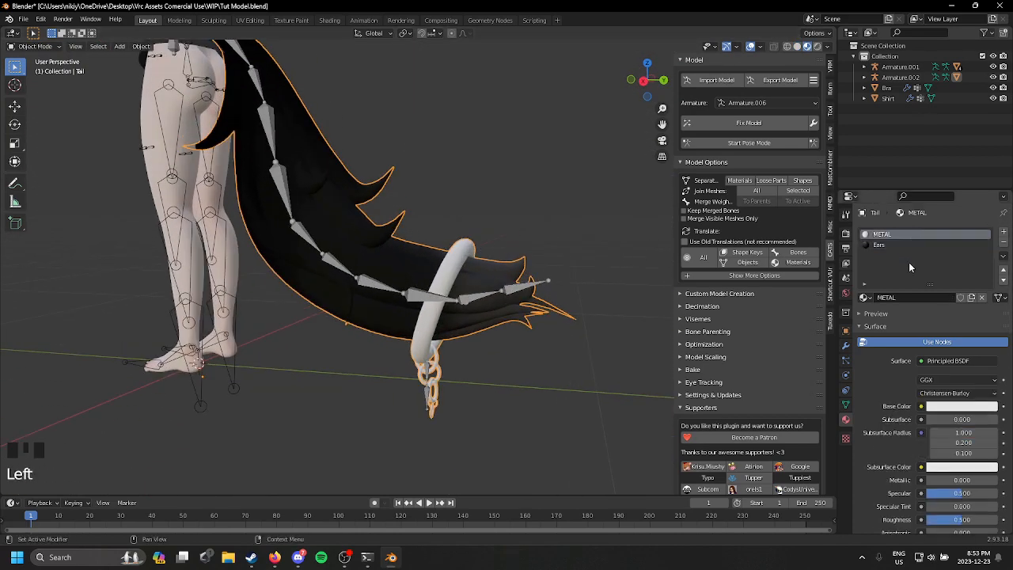
Step: Try Studio lighting and Material colour in Solid shading, and restore Flat lighting with Texture colour
{"action": "key", "text": "z"}
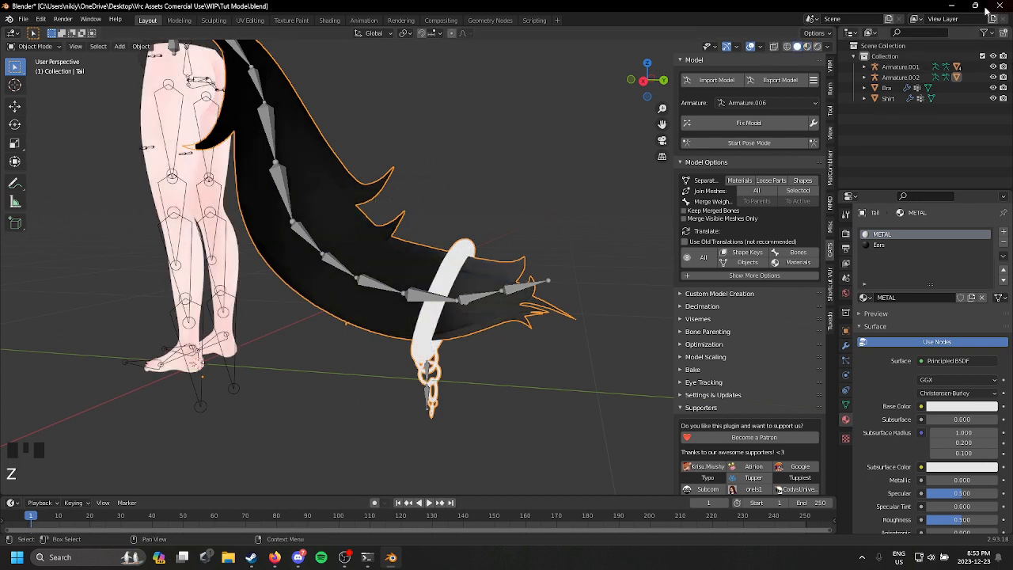
{"action": "left_click", "coordinate": [829, 46]}
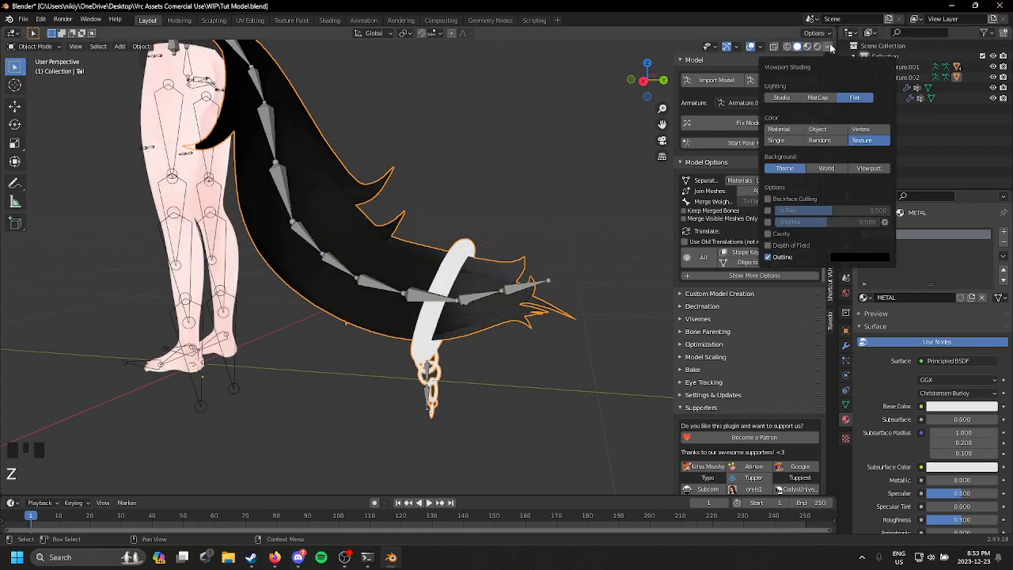
{"action": "left_click", "coordinate": [795, 99]}
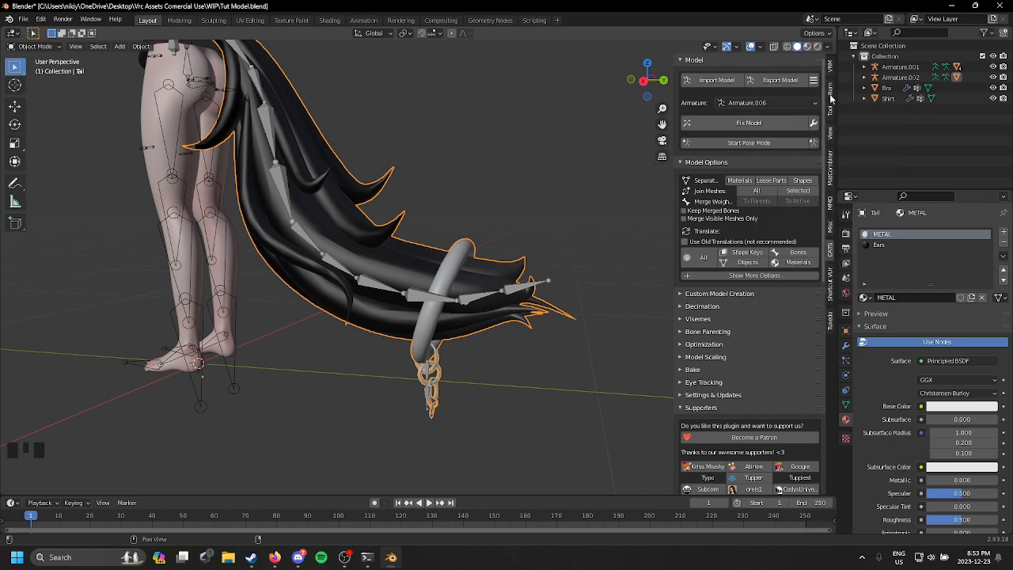
{"action": "left_click", "coordinate": [828, 46]}
{"action": "left_click", "coordinate": [794, 182]}
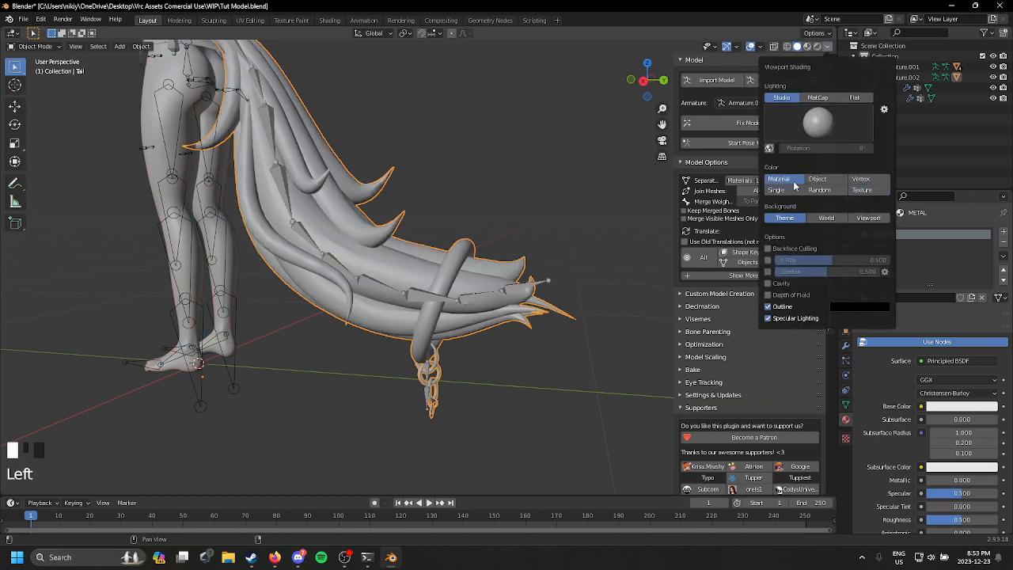
{"action": "left_click", "coordinate": [828, 46]}
{"action": "left_click", "coordinate": [855, 96]}
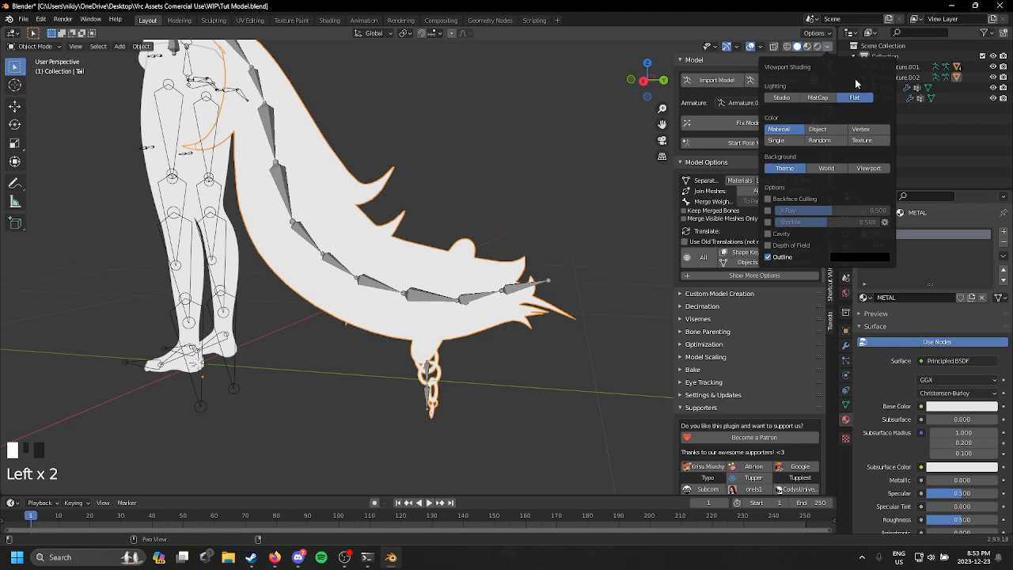
{"action": "left_click", "coordinate": [862, 140]}
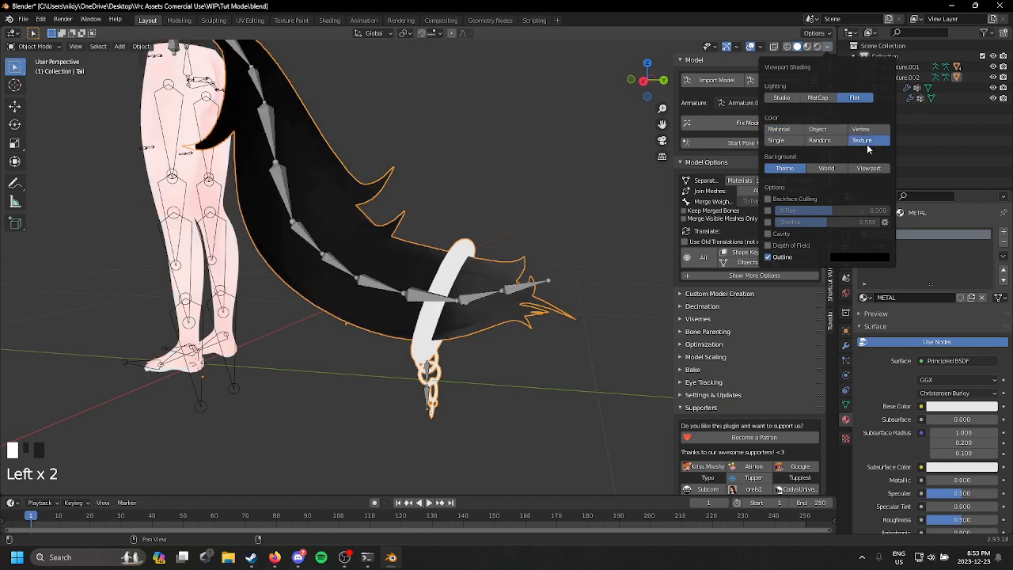
Step: Enable Backface Culling in the viewport, inspect the body and shirt with it, and switch it off again
{"action": "left_click", "coordinate": [829, 46]}
{"action": "left_click", "coordinate": [798, 200]}
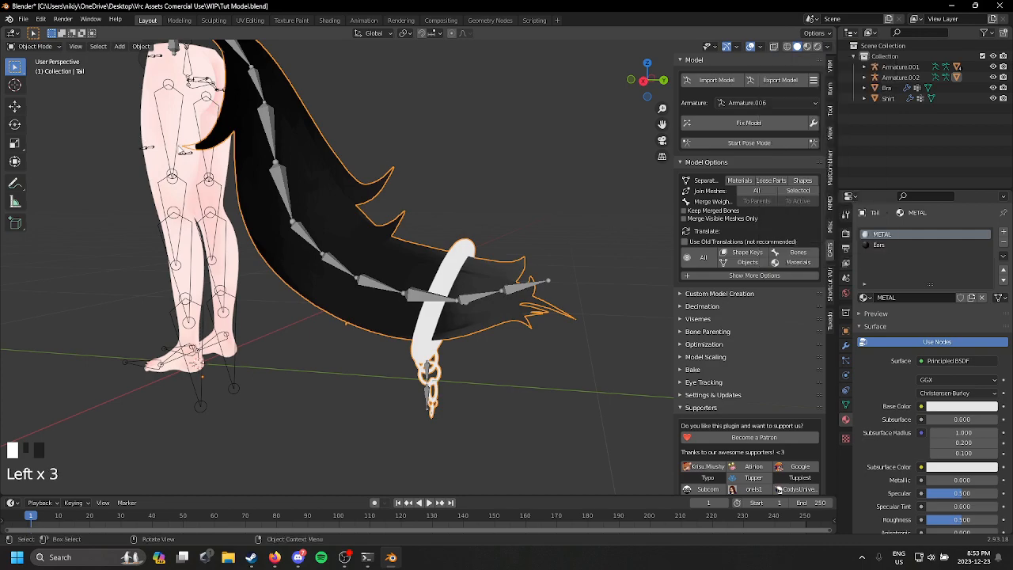
{"action": "scroll", "coordinate": [324, 165], "scroll_direction": "up", "scroll_amount": 2}
{"action": "middle_click_drag", "start_coordinate": [179, 148], "coordinate": [573, 342]}
{"action": "scroll", "coordinate": [324, 165], "scroll_direction": "down", "scroll_amount": 3}
{"action": "scroll", "coordinate": [452, 324], "scroll_direction": "up", "scroll_amount": 2}
{"action": "scroll", "coordinate": [573, 342], "scroll_direction": "up", "scroll_amount": 2}
{"action": "middle_click_drag", "start_coordinate": [586, 294], "coordinate": [455, 348], "text": "shift"}
{"action": "left_click", "coordinate": [829, 46]}
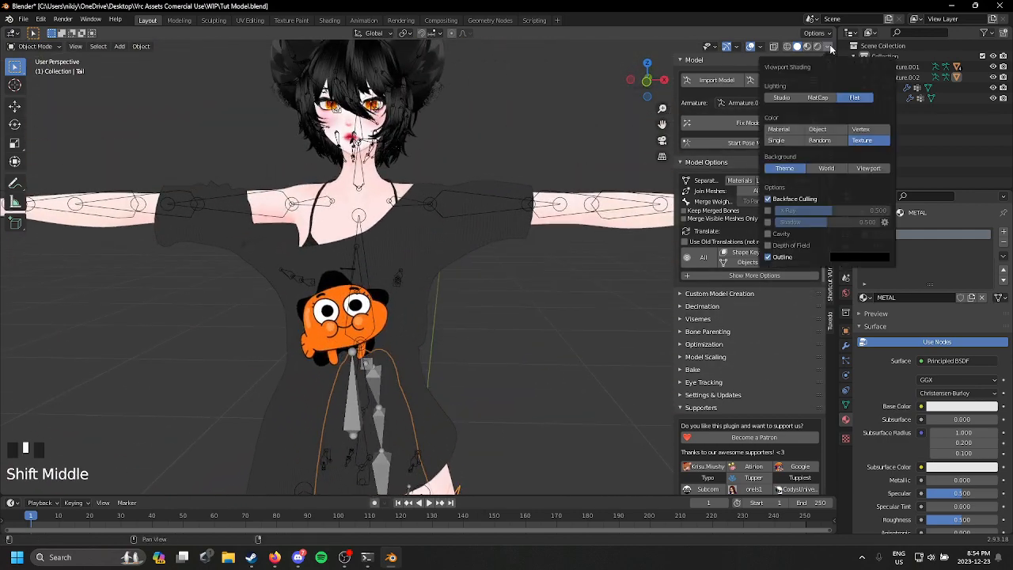
{"action": "left_click", "coordinate": [767, 198]}
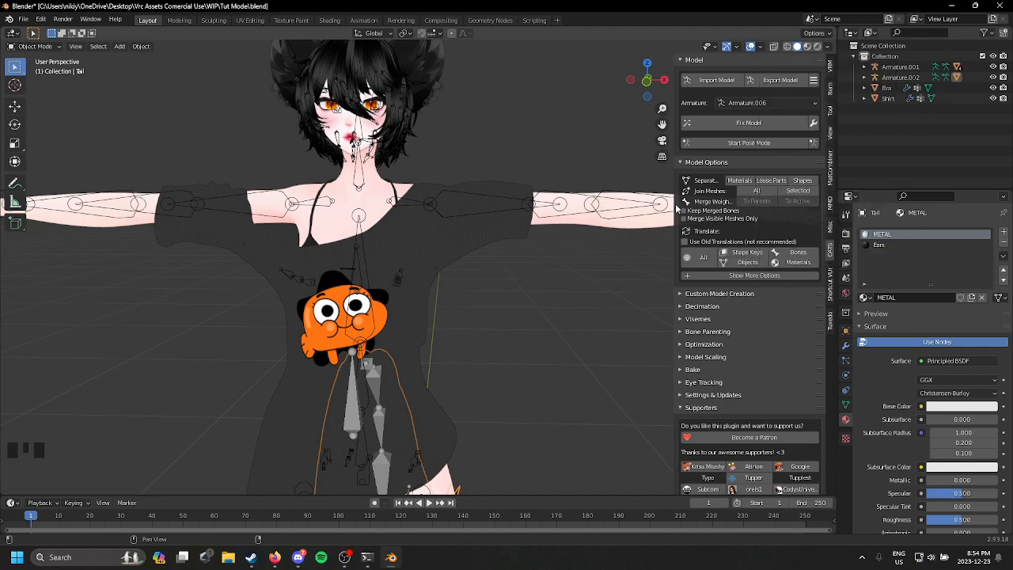
Step: Examine the ears, shirt and tail of the textured avatar from several angles
{"action": "middle_click_drag", "start_coordinate": [518, 101], "coordinate": [389, 210]}
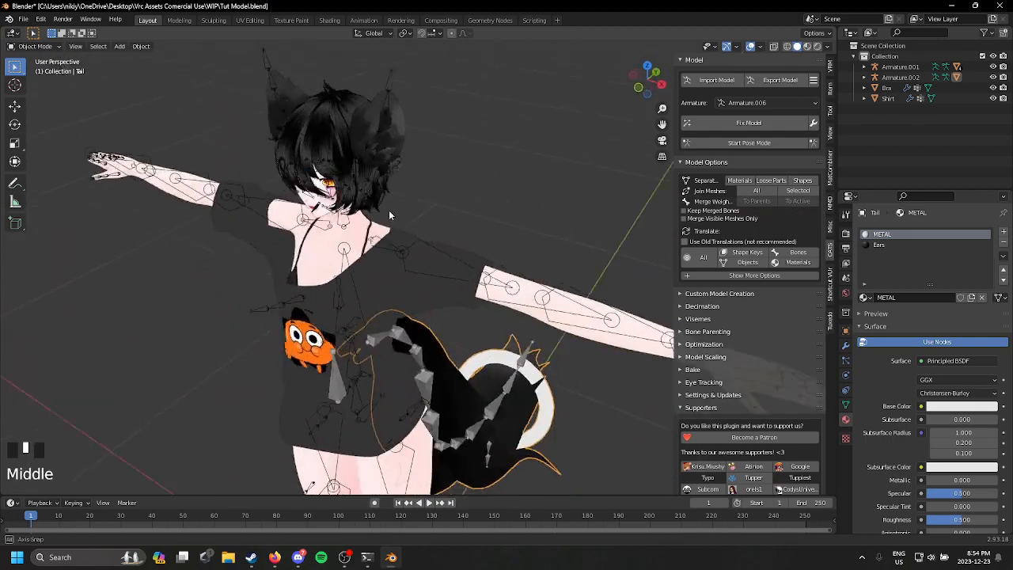
{"action": "scroll", "coordinate": [471, 234], "scroll_direction": "up", "scroll_amount": 3}
{"action": "middle_click_drag", "start_coordinate": [470, 234], "coordinate": [443, 92]}
{"action": "scroll", "coordinate": [428, 130], "scroll_direction": "down", "scroll_amount": 2}
{"action": "scroll", "coordinate": [280, 254], "scroll_direction": "down", "scroll_amount": 2}
{"action": "middle_click_drag", "start_coordinate": [387, 196], "coordinate": [369, 179]}
{"action": "scroll", "coordinate": [368, 178], "scroll_direction": "down", "scroll_amount": 1}
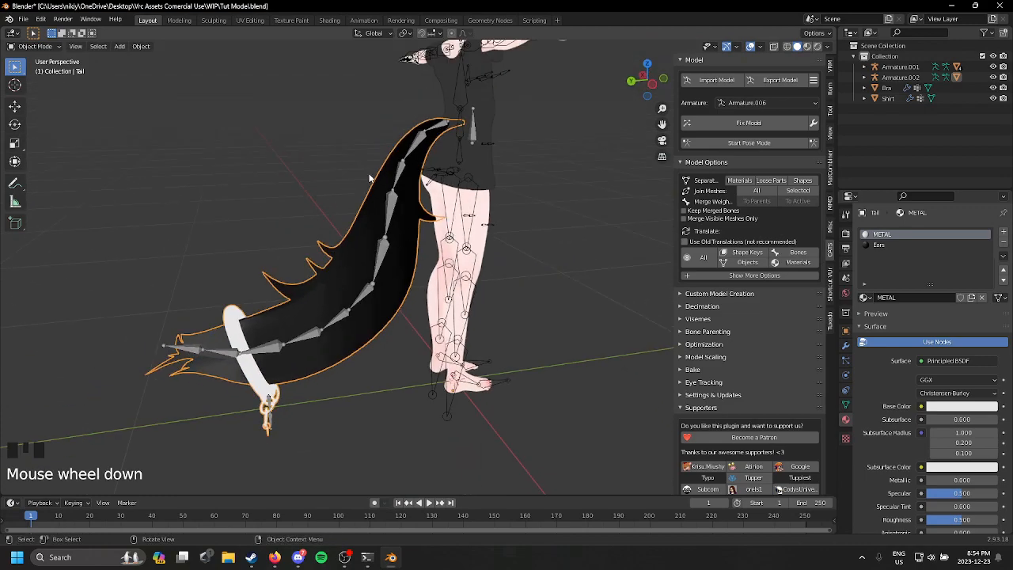
{"action": "middle_click_drag", "start_coordinate": [447, 244], "coordinate": [490, 252]}
Step: Set the Metallic value of the tail's METAL material to 1.000
{"action": "scroll", "coordinate": [585, 289], "scroll_direction": "down", "scroll_amount": 2}
{"action": "scroll", "coordinate": [507, 251], "scroll_direction": "down", "scroll_amount": 1}
{"action": "scroll", "coordinate": [959, 372], "scroll_direction": "down", "scroll_amount": 6}
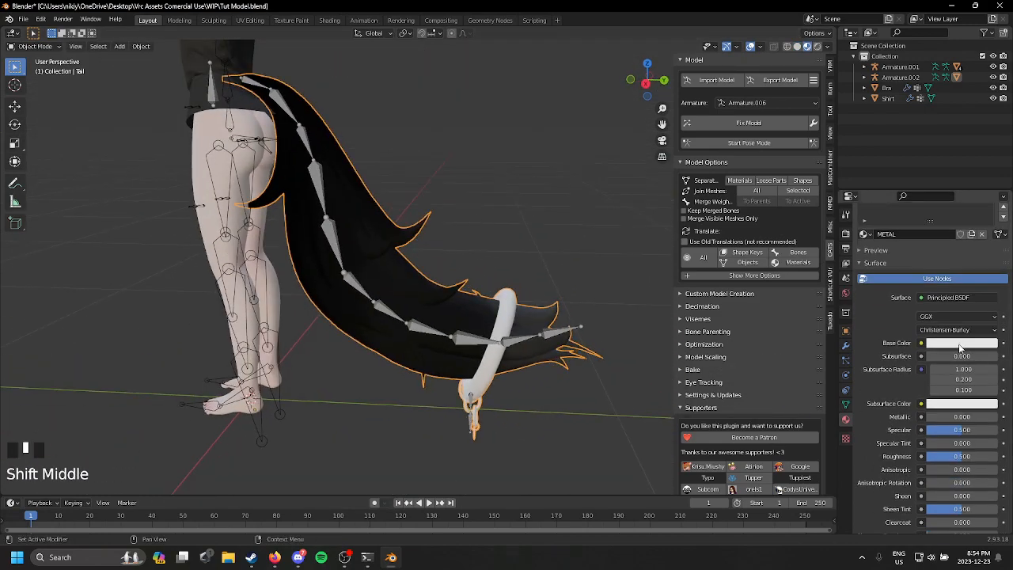
{"action": "scroll", "coordinate": [958, 373], "scroll_direction": "down", "scroll_amount": 9}
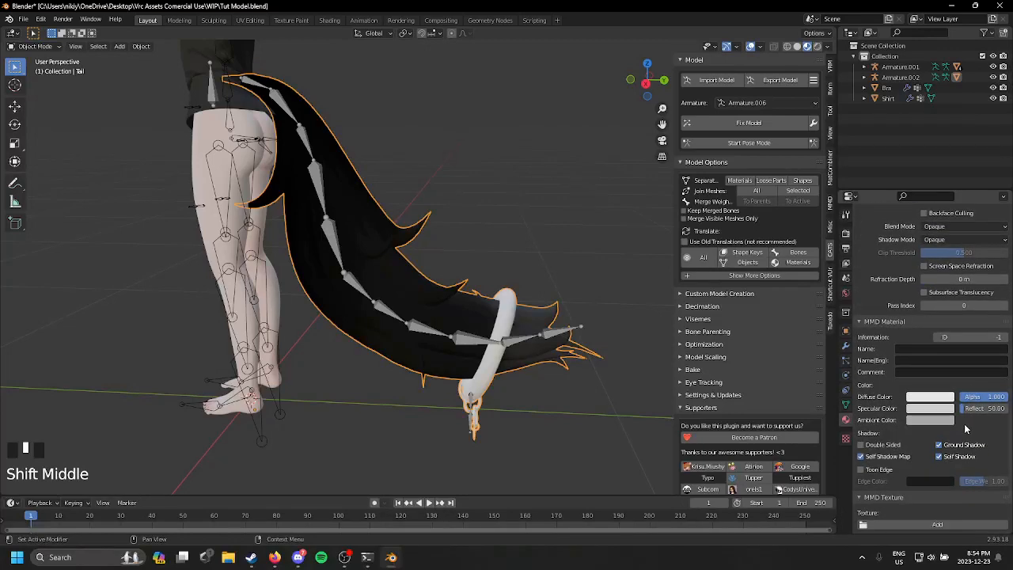
{"action": "middle_click_drag", "start_coordinate": [627, 380], "coordinate": [563, 316], "text": "shift"}
{"action": "scroll", "coordinate": [981, 316], "scroll_direction": "up", "scroll_amount": 9}
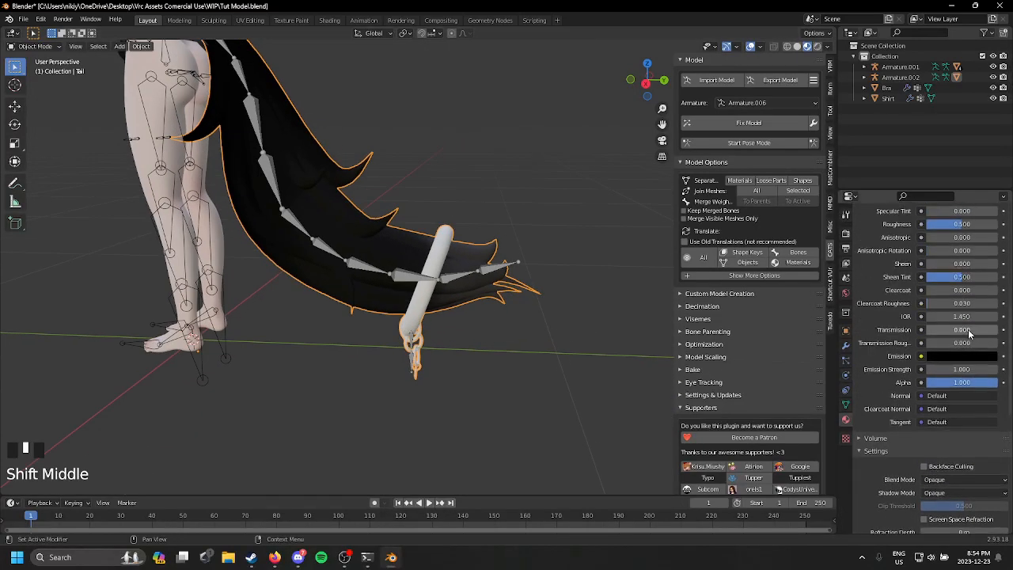
{"action": "left_click_drag", "start_coordinate": [955, 227], "coordinate": [993, 261]}
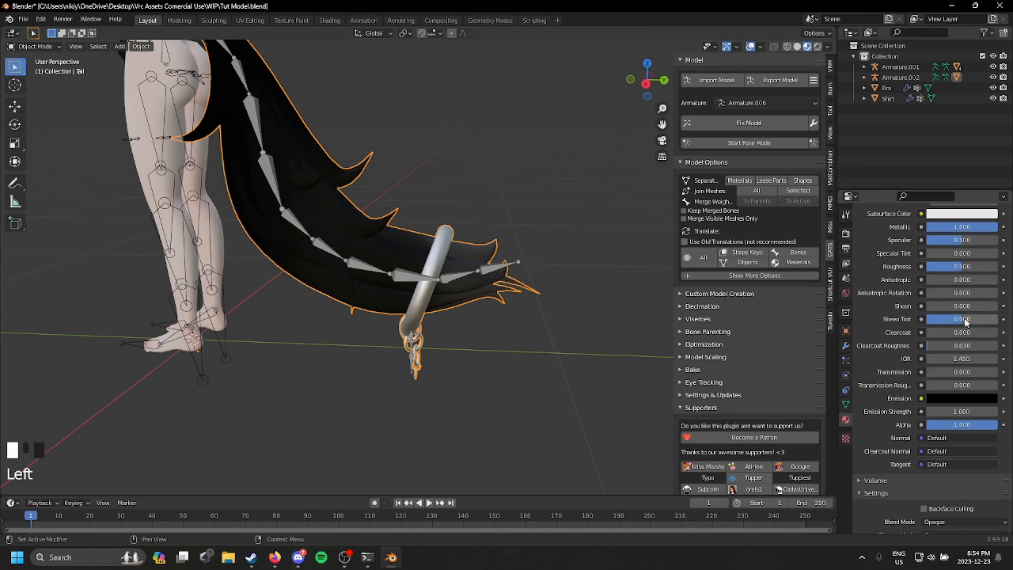
Step: Set the METAL material's Roughness to 0.000 and check the tail ring's reflections
{"action": "middle_click_drag", "start_coordinate": [507, 269], "coordinate": [453, 277]}
{"action": "scroll", "coordinate": [570, 240], "scroll_direction": "up", "scroll_amount": 3}
{"action": "scroll", "coordinate": [453, 278], "scroll_direction": "up", "scroll_amount": 3}
{"action": "scroll", "coordinate": [944, 355], "scroll_direction": "up", "scroll_amount": 3}
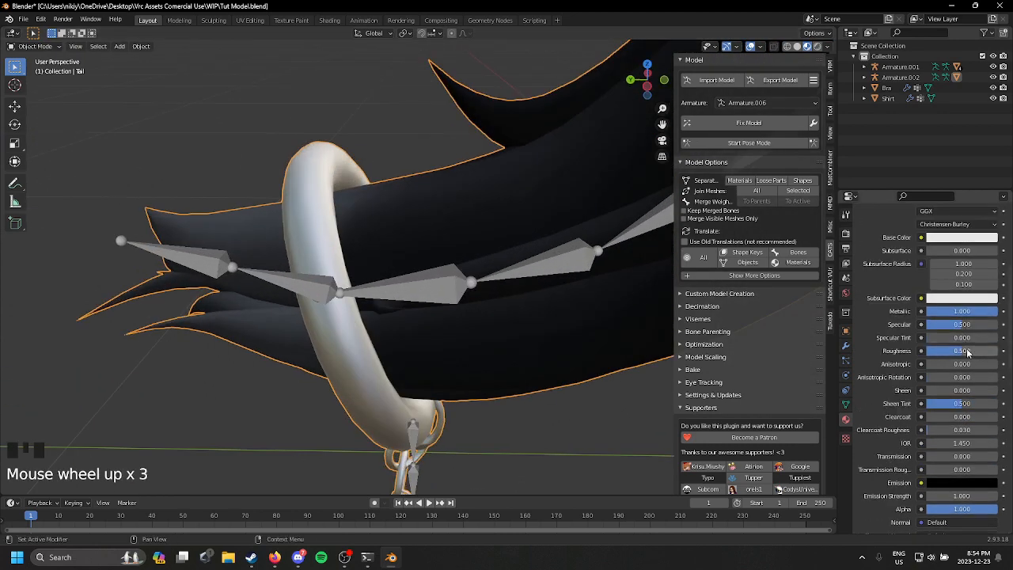
{"action": "left_click_drag", "start_coordinate": [968, 355], "coordinate": [923, 353]}
{"action": "middle_click_drag", "start_coordinate": [389, 212], "coordinate": [597, 223]}
{"action": "scroll", "coordinate": [442, 227], "scroll_direction": "down", "scroll_amount": 2}
{"action": "scroll", "coordinate": [449, 97], "scroll_direction": "up", "scroll_amount": 1}
{"action": "scroll", "coordinate": [439, 239], "scroll_direction": "down", "scroll_amount": 5}
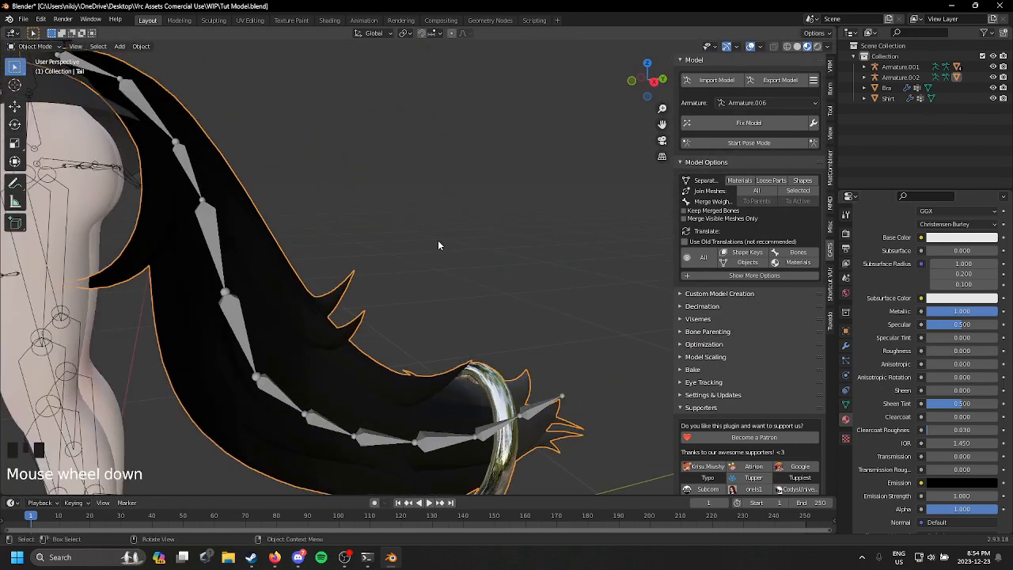
{"action": "middle_click_drag", "start_coordinate": [424, 236], "coordinate": [571, 216]}
{"action": "scroll", "coordinate": [439, 234], "scroll_direction": "up", "scroll_amount": 1}
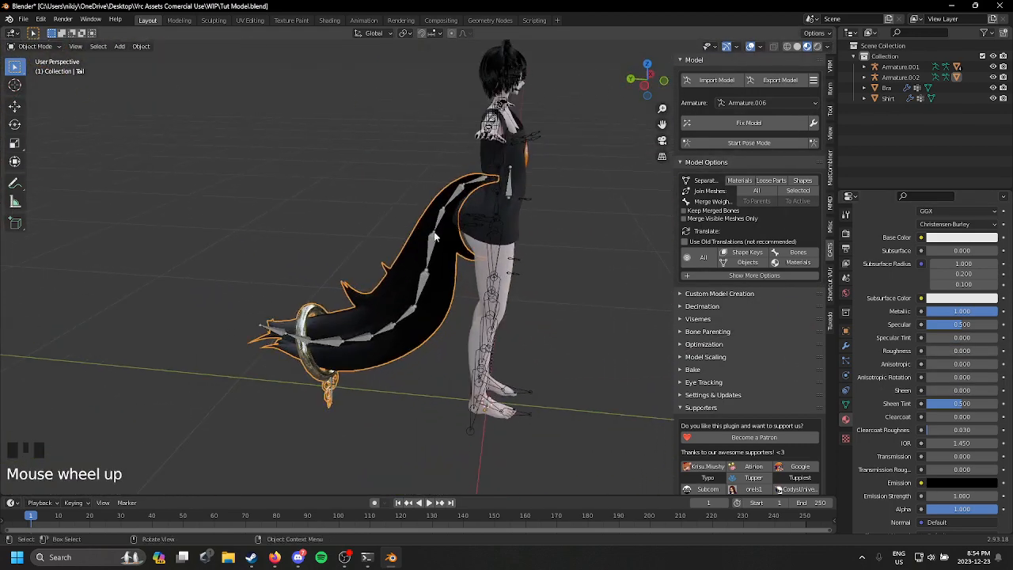
Step: Delete the detached Hips bone from the tail's armature in Edit Mode and return to Object Mode
{"action": "left_click", "coordinate": [455, 194]}
{"action": "middle_click_drag", "start_coordinate": [455, 194], "coordinate": [408, 215]}
{"action": "scroll", "coordinate": [408, 215], "scroll_direction": "down", "scroll_amount": 1}
{"action": "scroll", "coordinate": [404, 217], "scroll_direction": "up", "scroll_amount": 2}
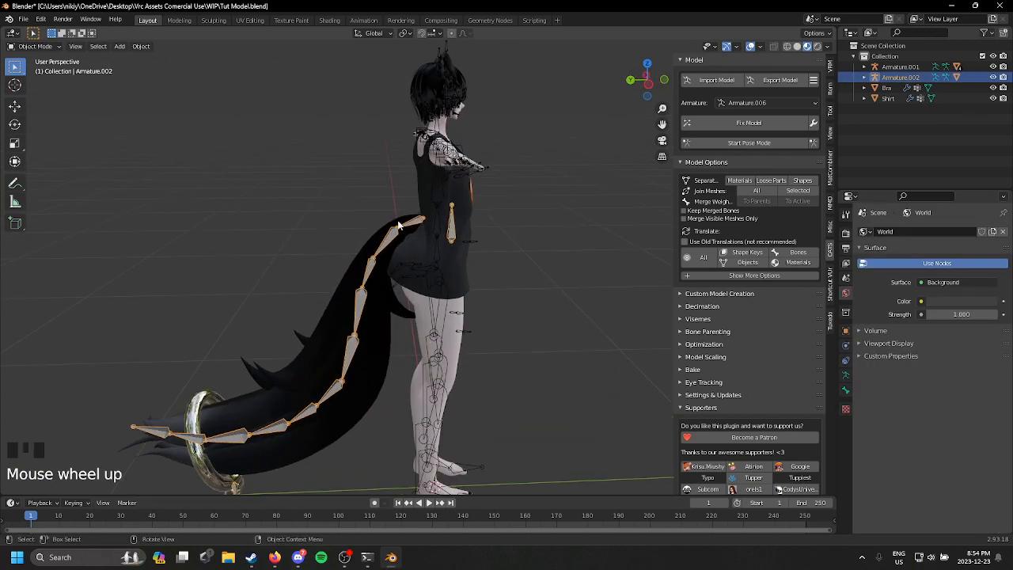
{"action": "left_click", "coordinate": [36, 46]}
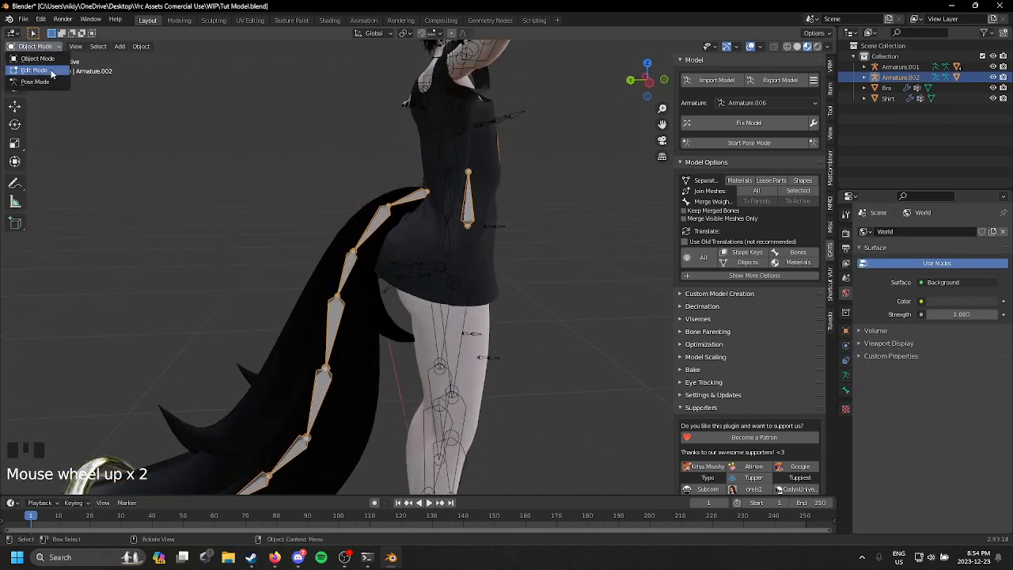
{"action": "left_click", "coordinate": [52, 71]}
{"action": "left_click", "coordinate": [477, 218]}
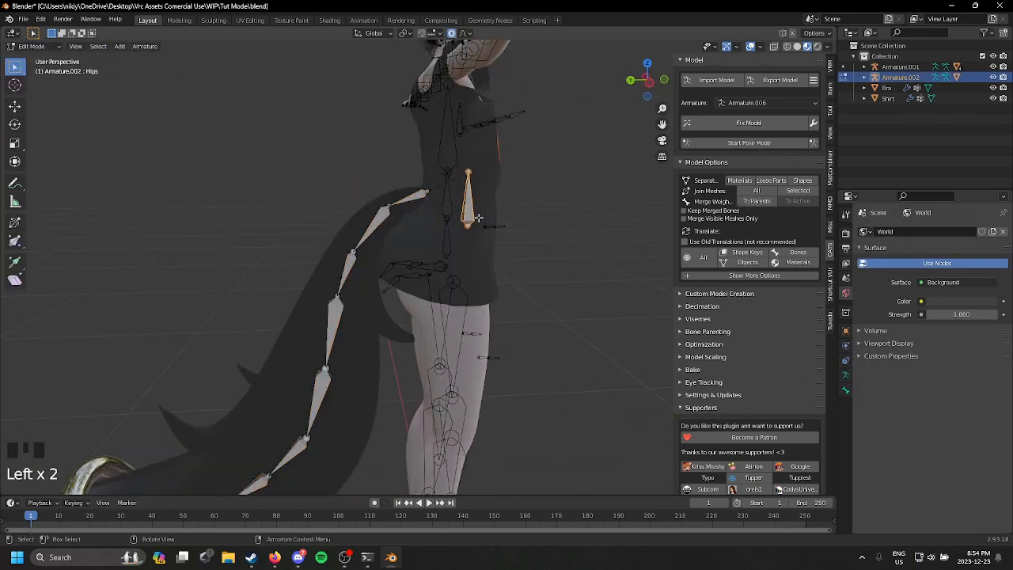
{"action": "key", "text": "Delete"}
{"action": "left_click", "coordinate": [481, 148]}
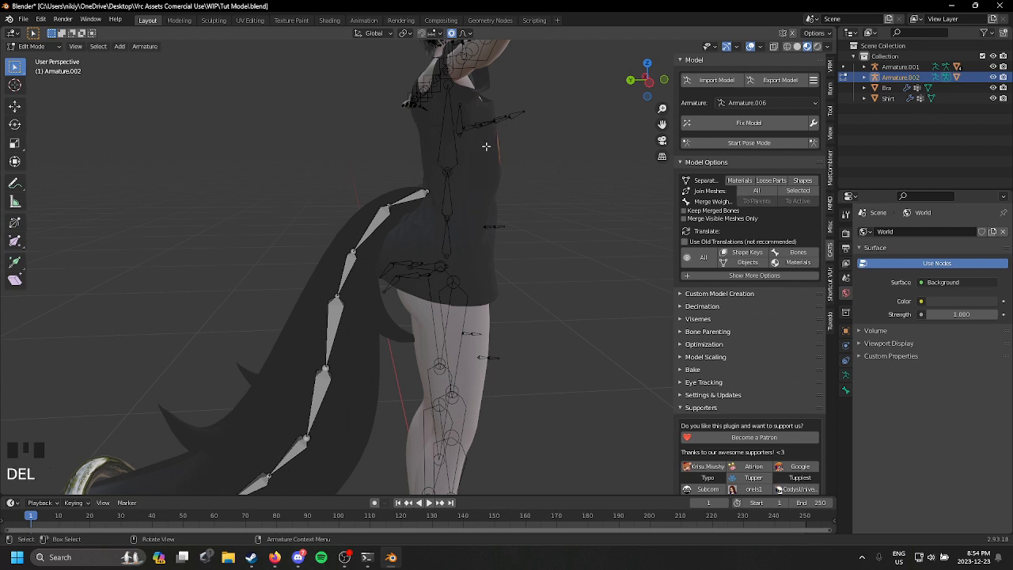
{"action": "middle_click_drag", "start_coordinate": [491, 145], "coordinate": [438, 148]}
{"action": "left_click", "coordinate": [37, 46]}
{"action": "left_click", "coordinate": [49, 59]}
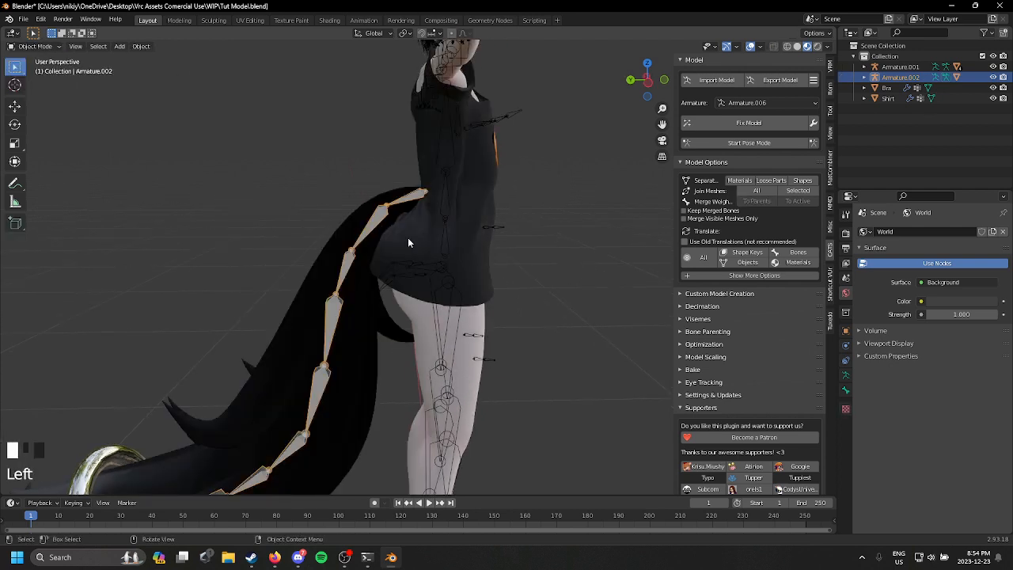
Step: Set the tail armature's origin to the middle of the tail
{"action": "key", "text": "ctrl+a"}
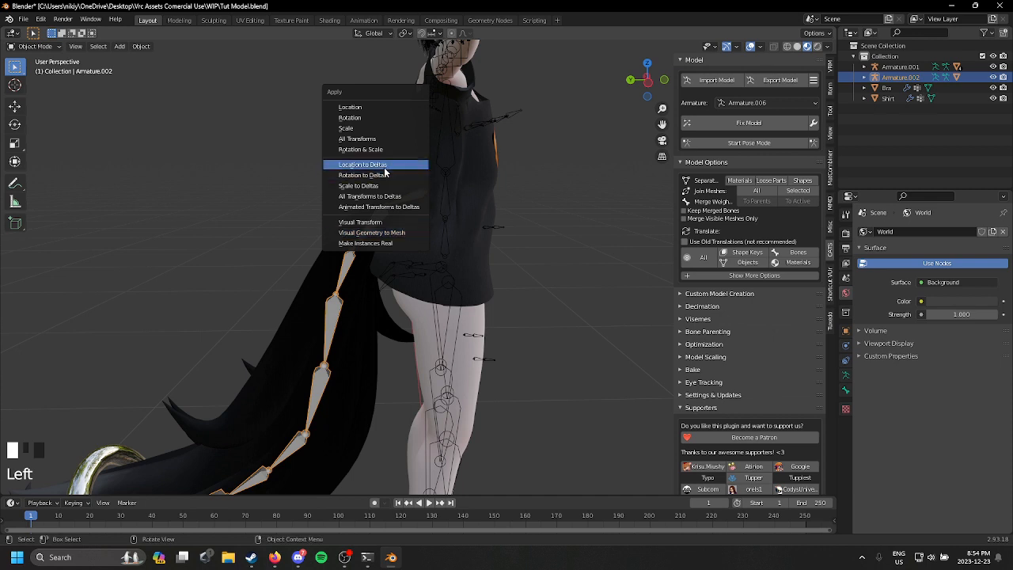
{"action": "right_click", "coordinate": [372, 188]}
{"action": "mouse_move", "coordinate": [380, 189]}
{"action": "left_click", "coordinate": [455, 200]}
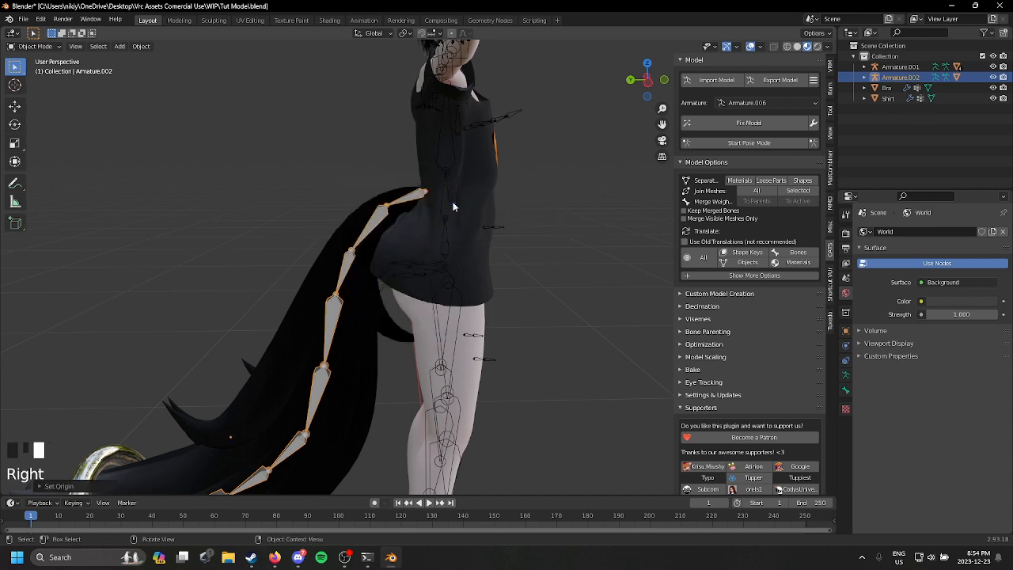
Step: Move the tail armature slightly downward along the Z axis
{"action": "left_click", "coordinate": [14, 105]}
{"action": "scroll", "coordinate": [377, 251], "scroll_direction": "down", "scroll_amount": 2}
{"action": "middle_click_drag", "start_coordinate": [377, 252], "coordinate": [288, 326], "text": "shift"}
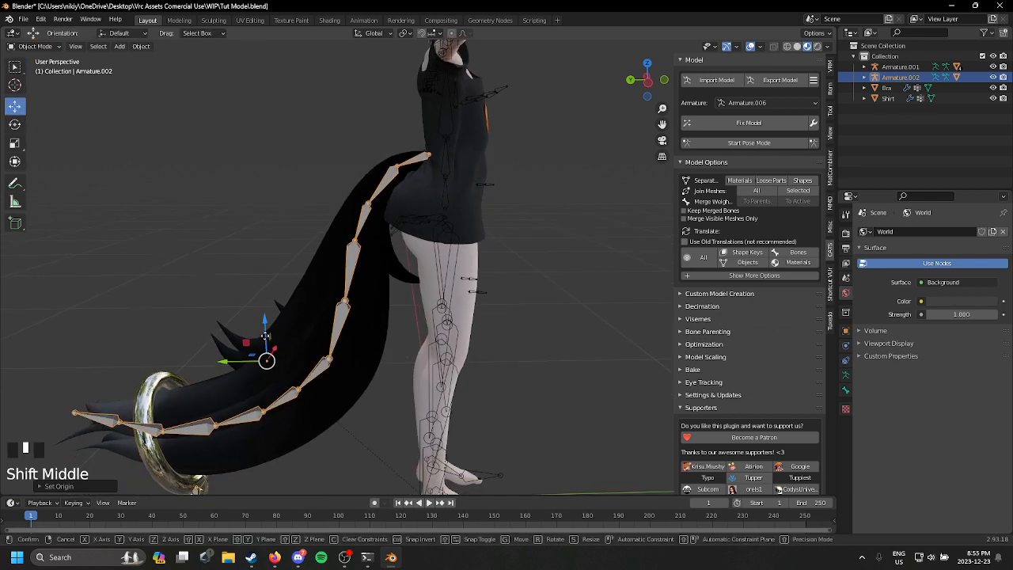
{"action": "left_click_drag", "start_coordinate": [264, 340], "coordinate": [265, 358]}
Step: Hide the shirt and shift the tail armature so its root bone meets the body's lower back
{"action": "middle_click_drag", "start_coordinate": [278, 325], "coordinate": [586, 376]}
{"action": "left_click", "coordinate": [414, 175]}
{"action": "left_click", "coordinate": [436, 172]}
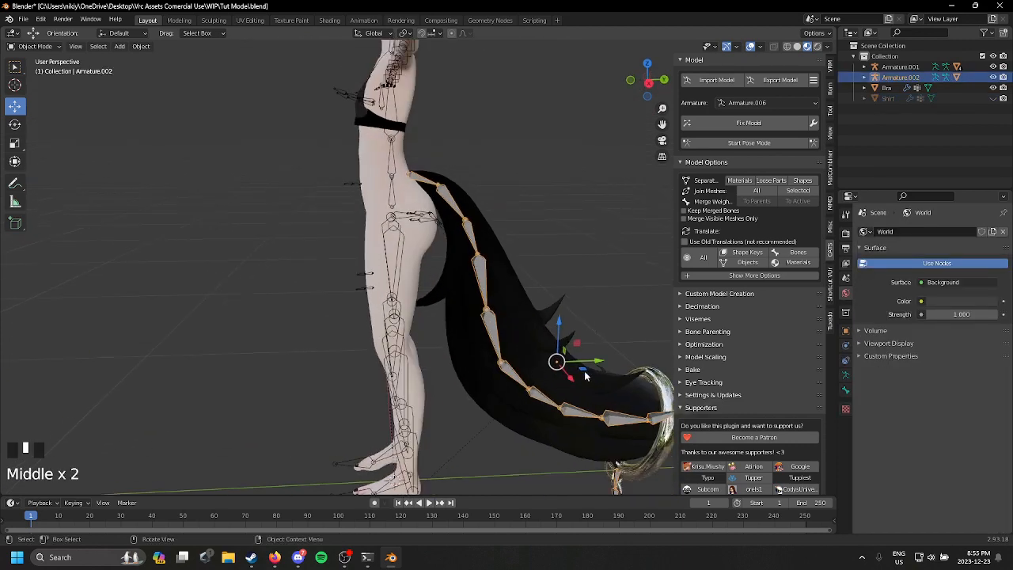
{"action": "left_click_drag", "start_coordinate": [595, 366], "coordinate": [577, 300]}
{"action": "middle_click_drag", "start_coordinate": [577, 300], "coordinate": [589, 360]}
{"action": "left_click_drag", "start_coordinate": [597, 363], "coordinate": [601, 361]}
{"action": "scroll", "coordinate": [601, 360], "scroll_direction": "down", "scroll_amount": 2}
{"action": "scroll", "coordinate": [443, 301], "scroll_direction": "up", "scroll_amount": 1}
{"action": "scroll", "coordinate": [443, 301], "scroll_direction": "up", "scroll_amount": 2}
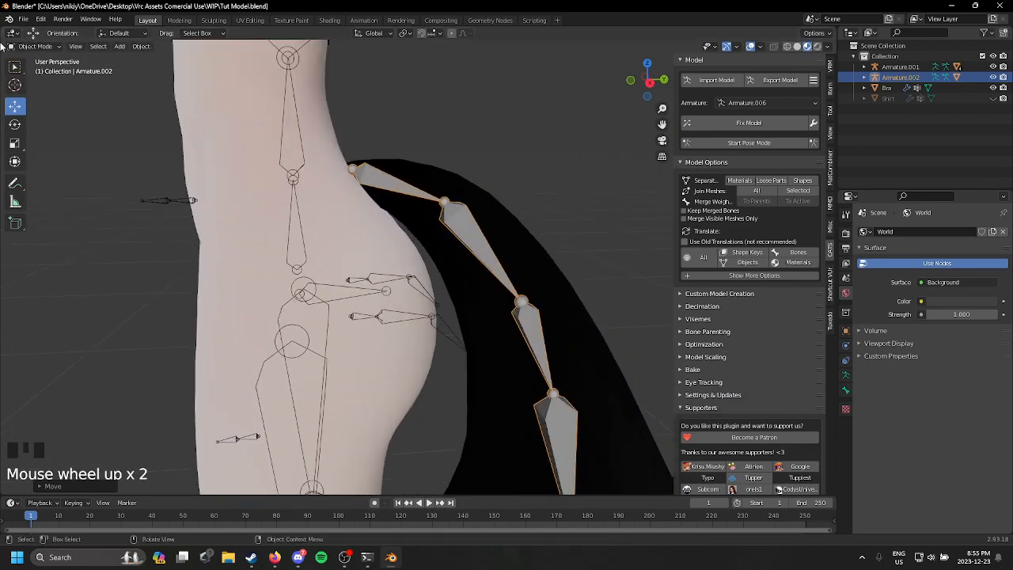
Step: Apply all transforms to the repositioned tail armature
{"action": "left_click", "coordinate": [34, 46]}
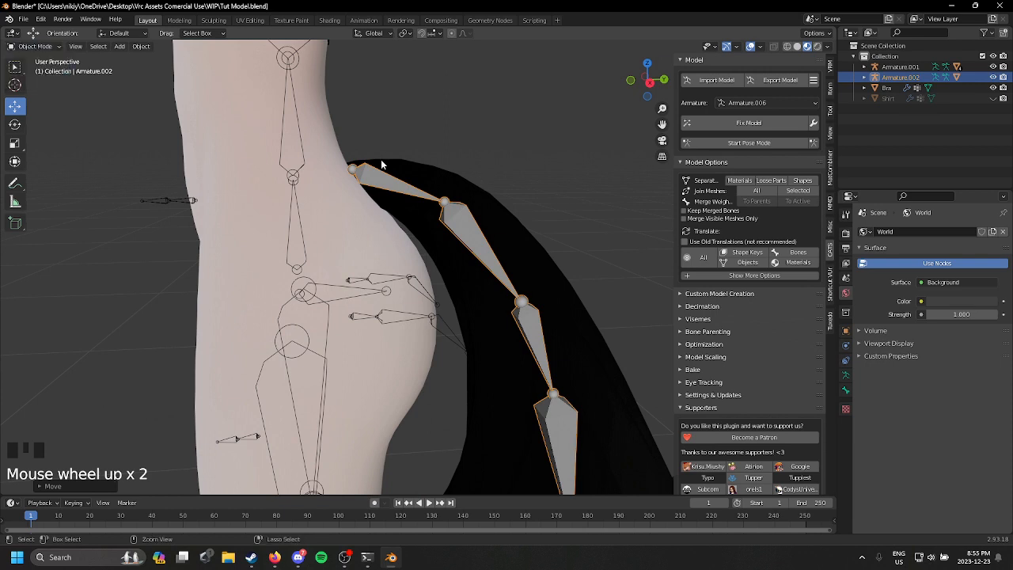
{"action": "key", "text": "ctrl+a"}
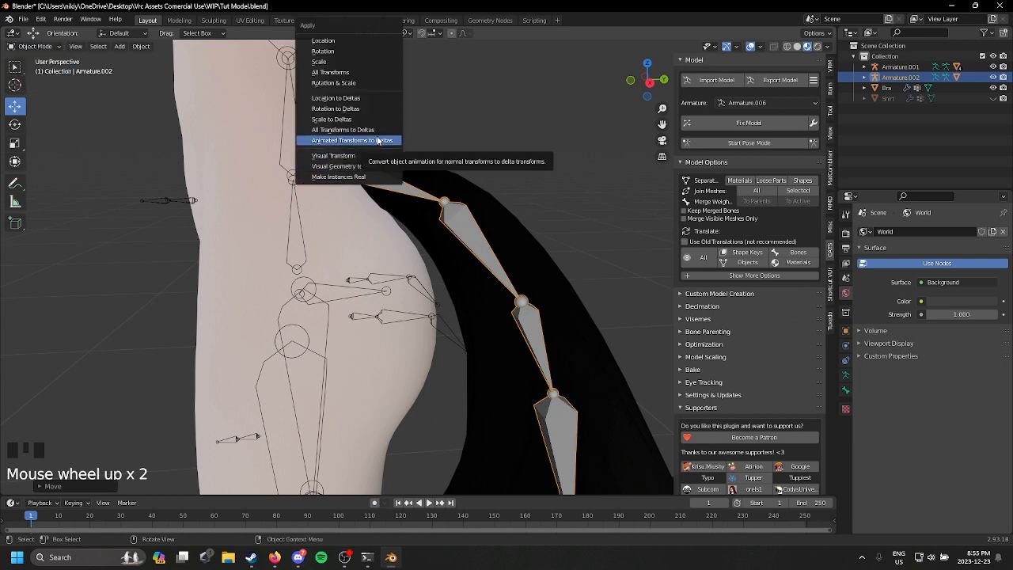
{"action": "left_click", "coordinate": [368, 71]}
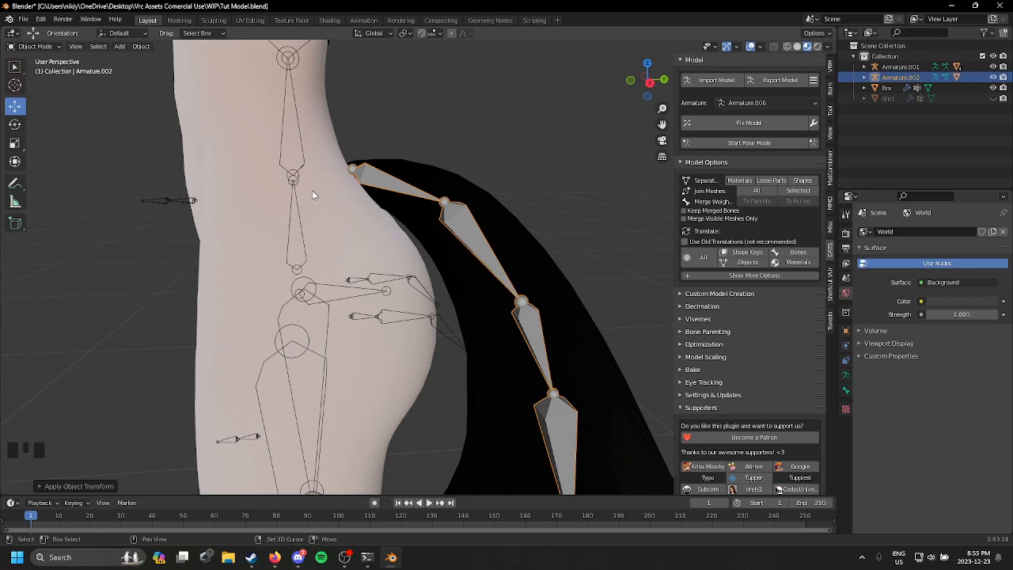
Step: Try joining the body armature into the tail armature, then undo the join
{"action": "left_click", "coordinate": [301, 168], "text": "shift"}
{"action": "left_click", "coordinate": [295, 177]}
{"action": "left_click", "coordinate": [388, 175], "text": "shift"}
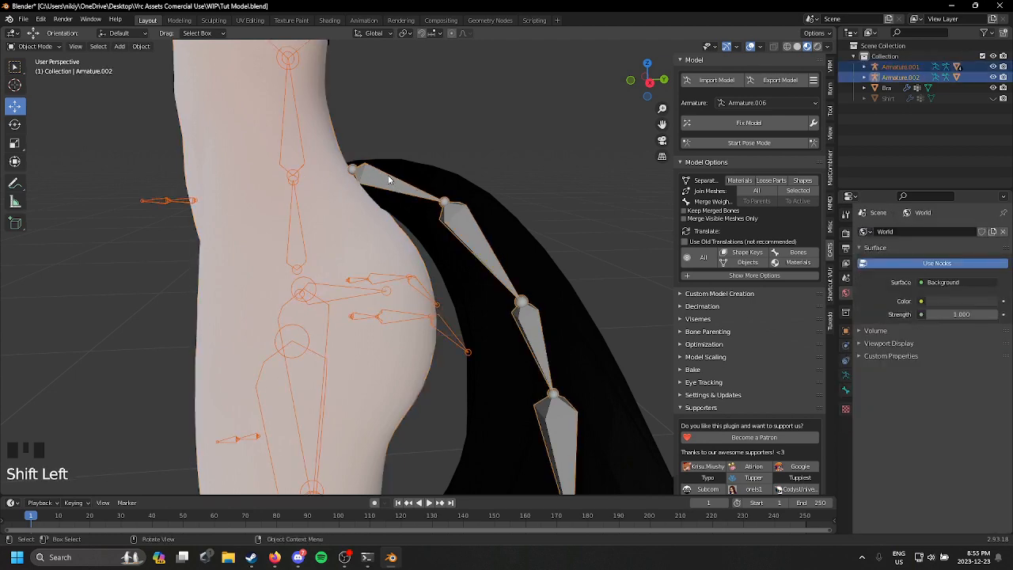
{"action": "key", "text": "ctrl+j"}
{"action": "key", "text": "ctrl+z"}
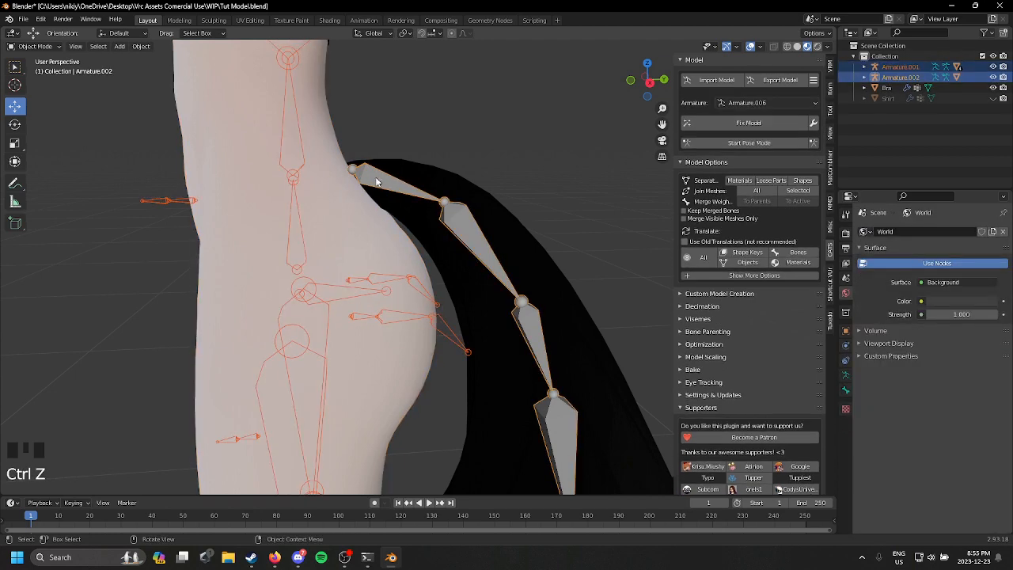
Step: Join the tail armature into the body armature, Armature.001, with the body armature as the active object
{"action": "left_click", "coordinate": [320, 174]}
{"action": "left_click", "coordinate": [317, 173]}
{"action": "left_click", "coordinate": [295, 174], "text": "shift"}
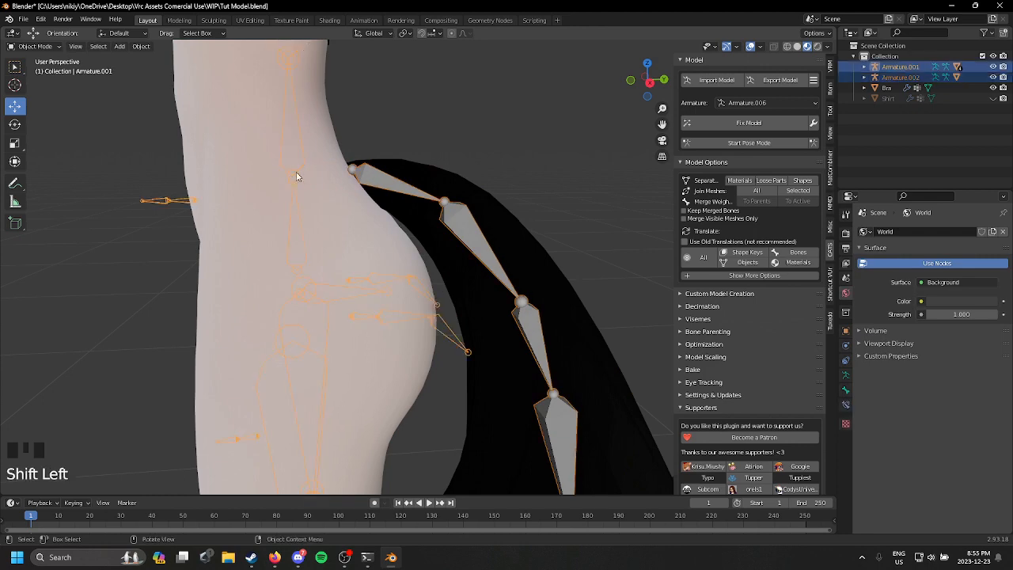
{"action": "key", "text": "ctrl+j"}
Step: In Edit Mode, parent the tail's root bone to the Hips bone
{"action": "middle_click_drag", "start_coordinate": [396, 160], "coordinate": [14, 46]}
{"action": "left_click", "coordinate": [42, 48]}
{"action": "left_click", "coordinate": [34, 81]}
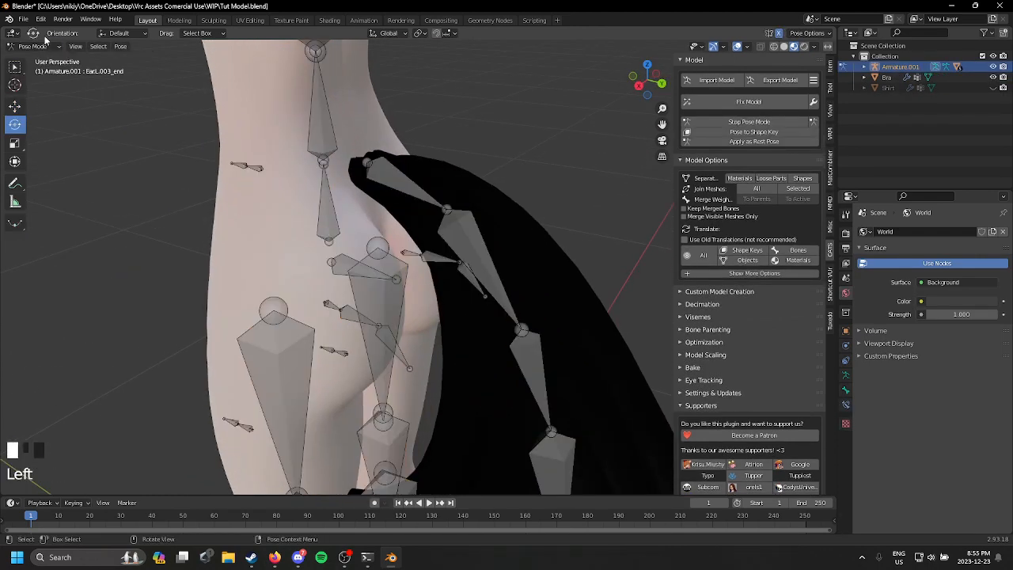
{"action": "left_click", "coordinate": [42, 47]}
{"action": "left_click", "coordinate": [33, 71]}
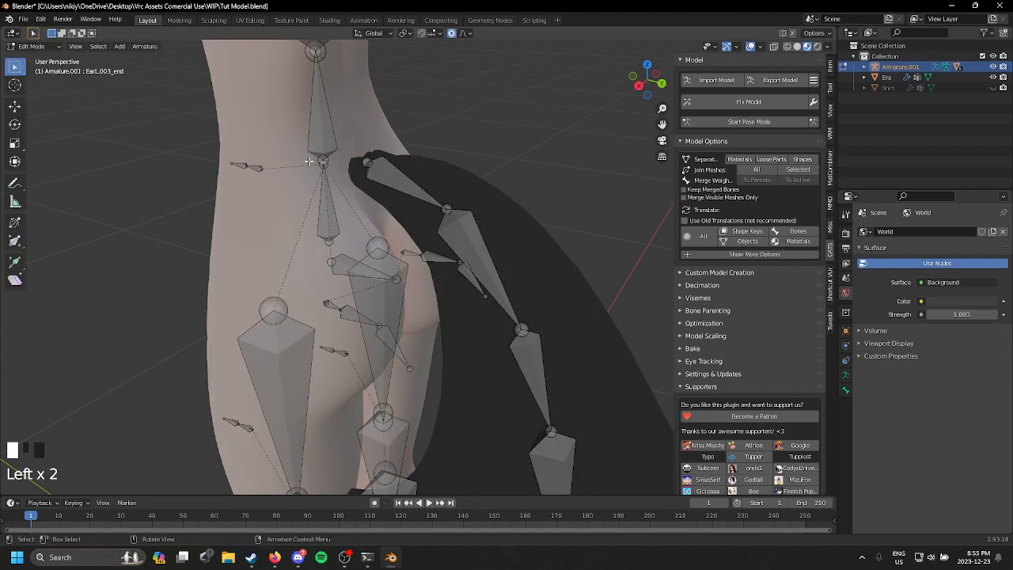
{"action": "middle_click_drag", "start_coordinate": [405, 179], "coordinate": [380, 182]}
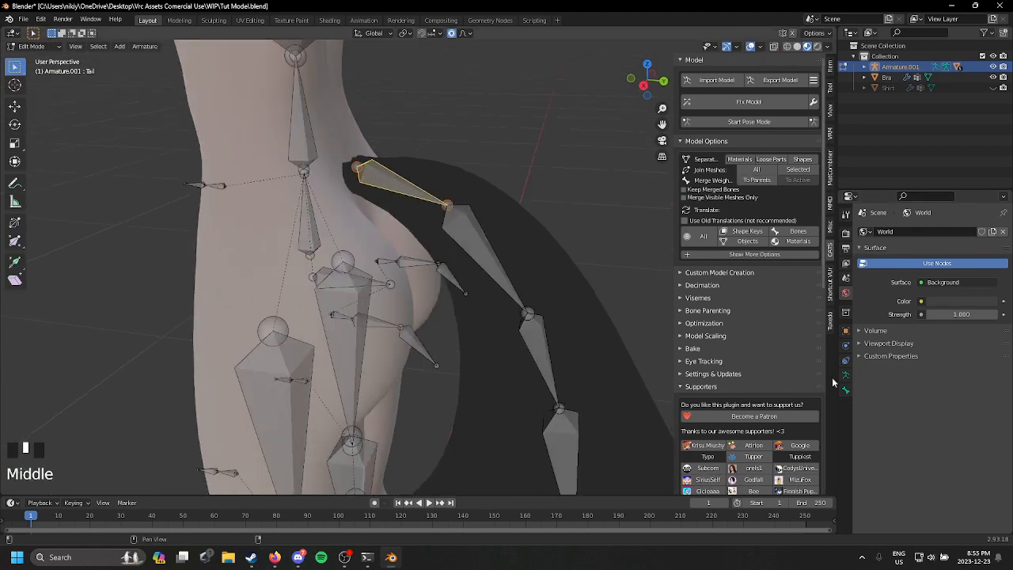
{"action": "left_click", "coordinate": [845, 389]}
{"action": "left_click", "coordinate": [962, 313]}
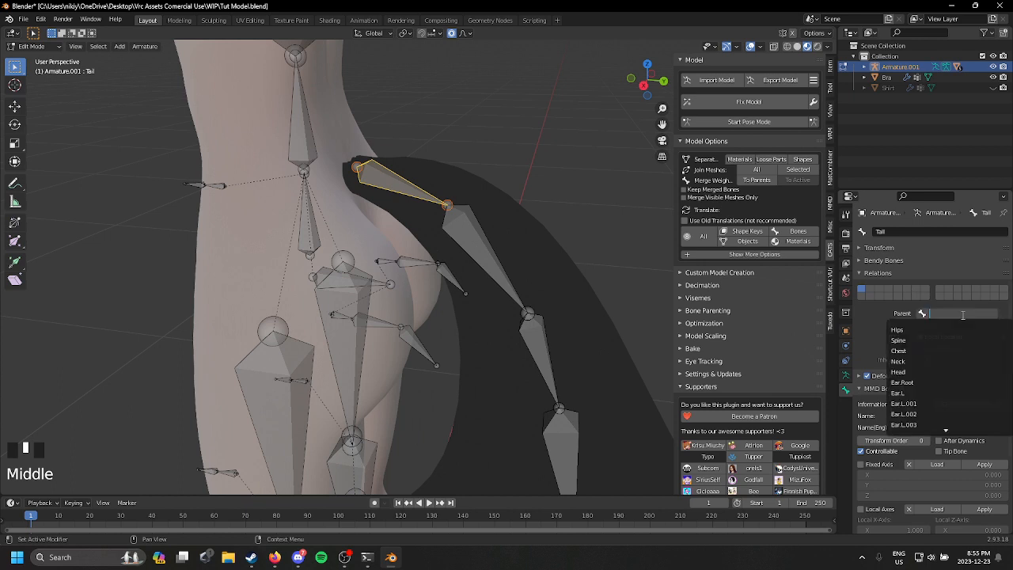
{"action": "left_click", "coordinate": [926, 340]}
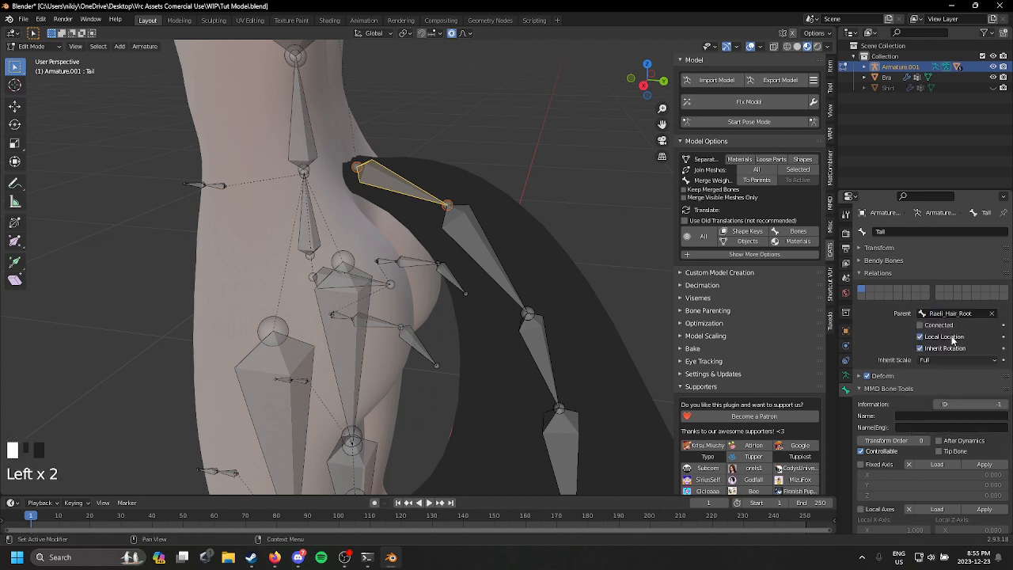
{"action": "left_click", "coordinate": [988, 315]}
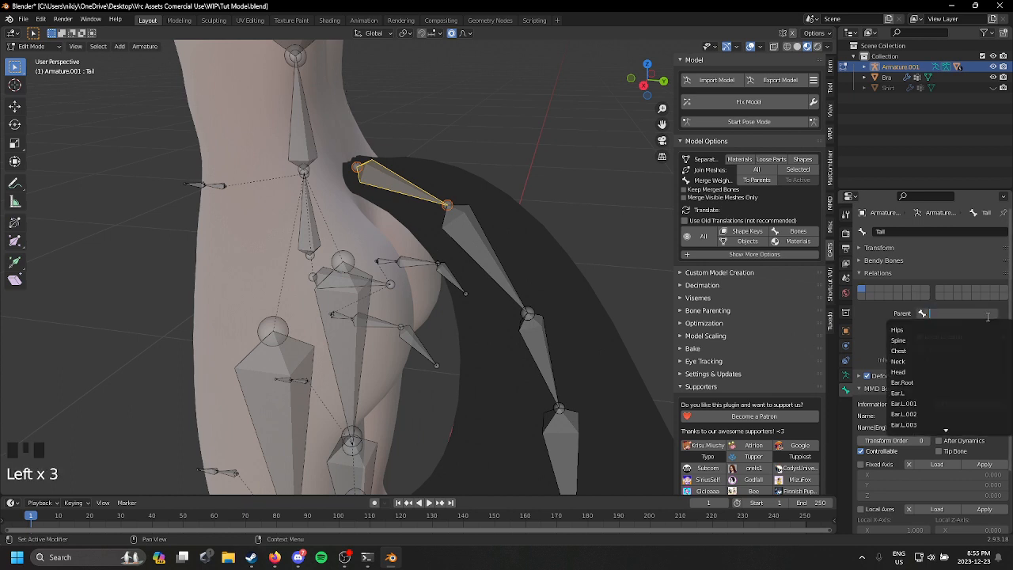
{"action": "type", "text": "Hi"}
{"action": "left_click", "coordinate": [981, 331]}
Step: Start pose mode, test how the attached parts follow a rotation of the Hips bone, and undo it
{"action": "scroll", "coordinate": [575, 209], "scroll_direction": "down", "scroll_amount": 3}
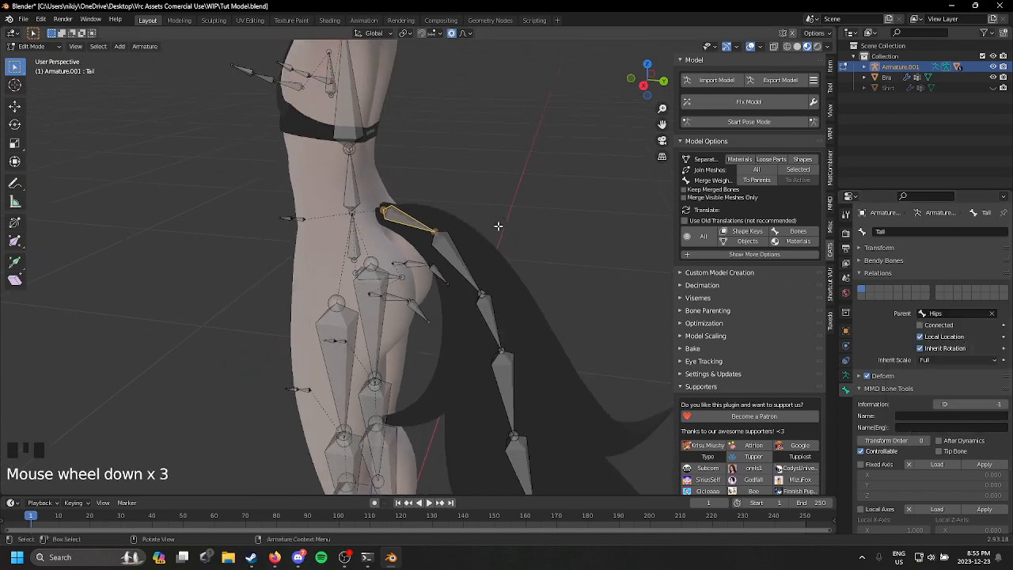
{"action": "middle_click_drag", "start_coordinate": [566, 217], "coordinate": [575, 210]}
{"action": "scroll", "coordinate": [575, 209], "scroll_direction": "up", "scroll_amount": 3}
{"action": "left_click", "coordinate": [748, 121]}
{"action": "middle_click_drag", "start_coordinate": [364, 194], "coordinate": [340, 217]}
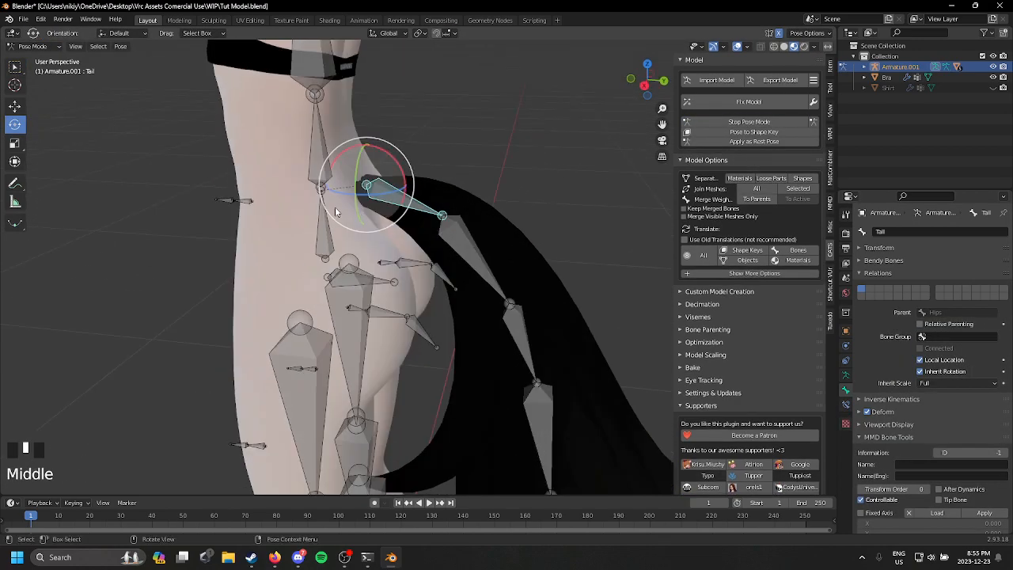
{"action": "left_click", "coordinate": [334, 246]}
{"action": "left_click_drag", "start_coordinate": [335, 246], "coordinate": [402, 127]}
{"action": "scroll", "coordinate": [402, 126], "scroll_direction": "down", "scroll_amount": 8}
{"action": "key", "text": "ctrl+z"}
Step: Rotate the Hips bone once more to check the ears and bra from the front, then leave pose mode
{"action": "middle_click_drag", "start_coordinate": [506, 167], "coordinate": [603, 176]}
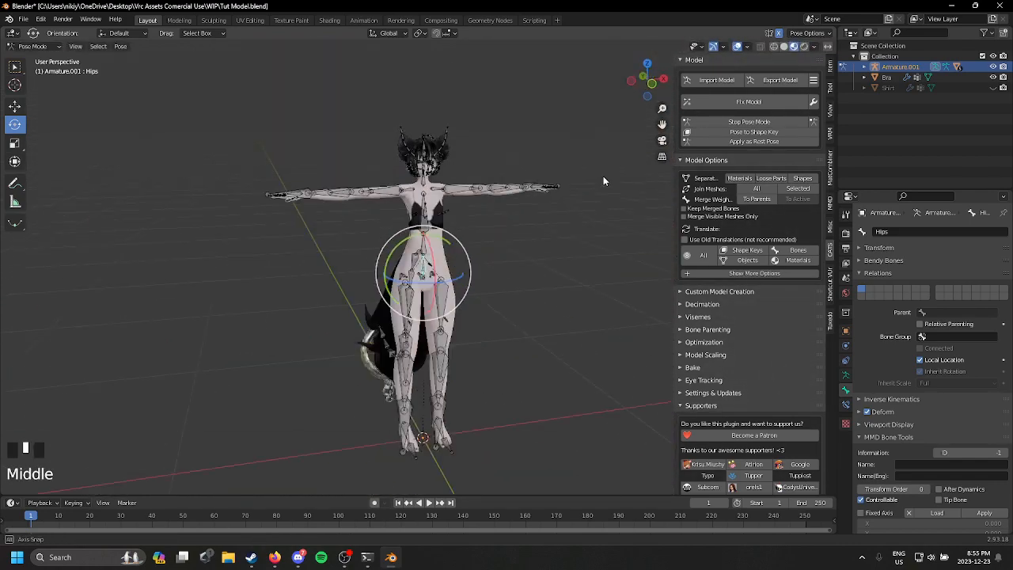
{"action": "scroll", "coordinate": [514, 218], "scroll_direction": "up", "scroll_amount": 2}
{"action": "left_click_drag", "start_coordinate": [443, 258], "coordinate": [475, 218]}
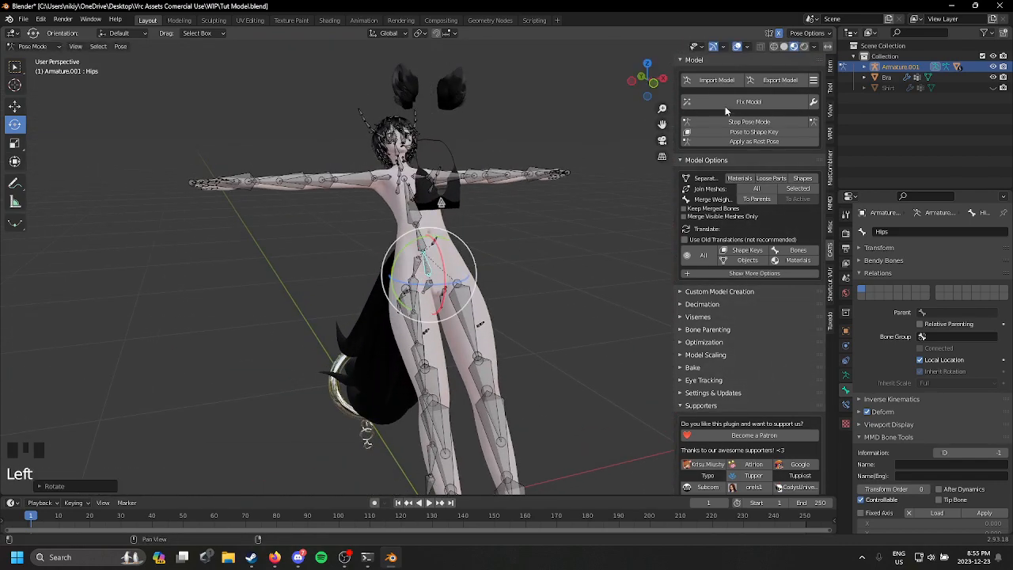
{"action": "left_click", "coordinate": [740, 123]}
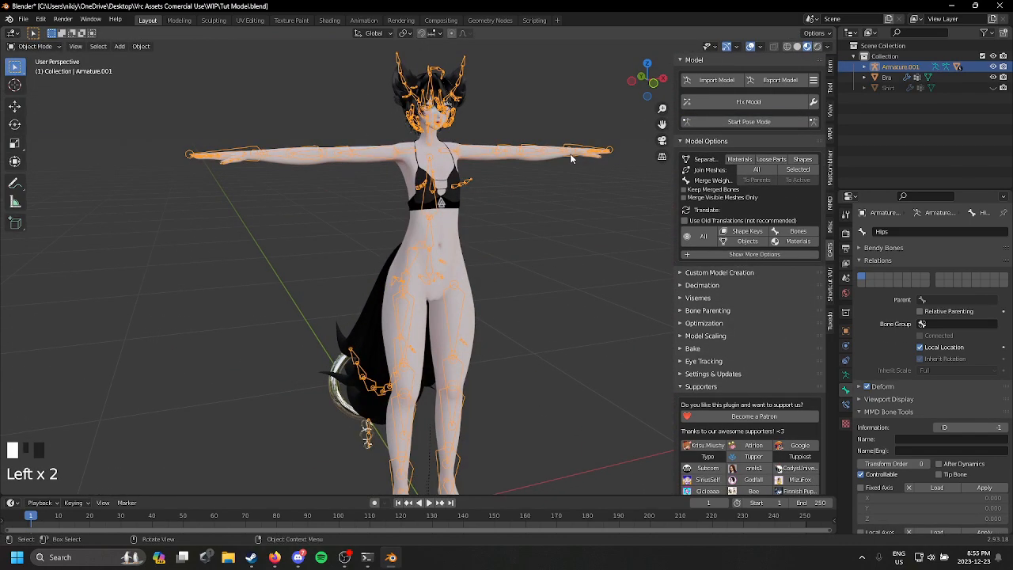
Step: Check the bra's Armature modifier, and add an Armature modifier targeting Armature.001 to the Buppy Ears mesh
{"action": "left_click", "coordinate": [465, 183]}
{"action": "scroll", "coordinate": [503, 128], "scroll_direction": "up", "scroll_amount": 3}
{"action": "left_click", "coordinate": [845, 345]}
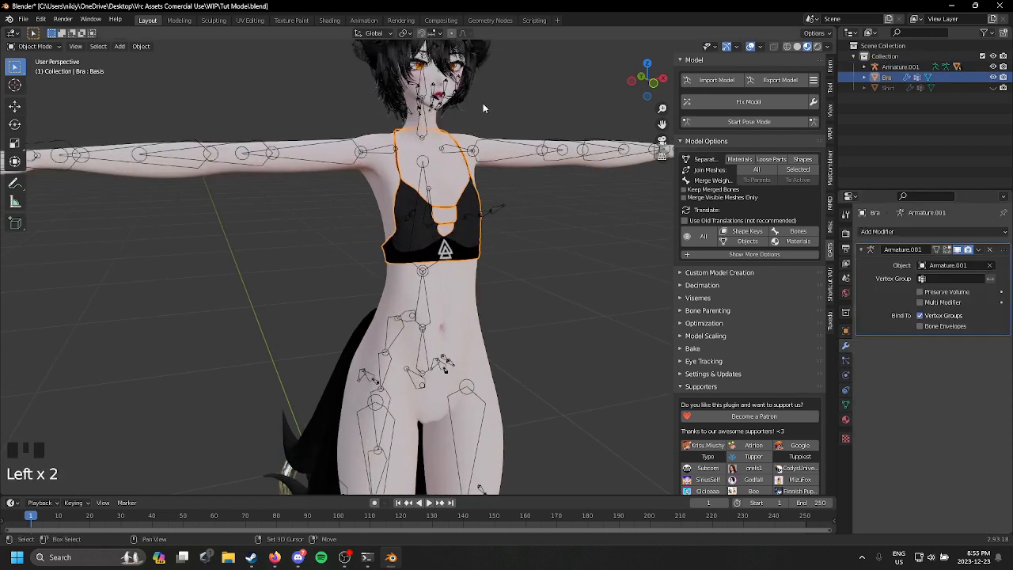
{"action": "scroll", "coordinate": [474, 118], "scroll_direction": "up", "scroll_amount": 4}
{"action": "left_click", "coordinate": [452, 162]}
{"action": "left_click", "coordinate": [879, 231]}
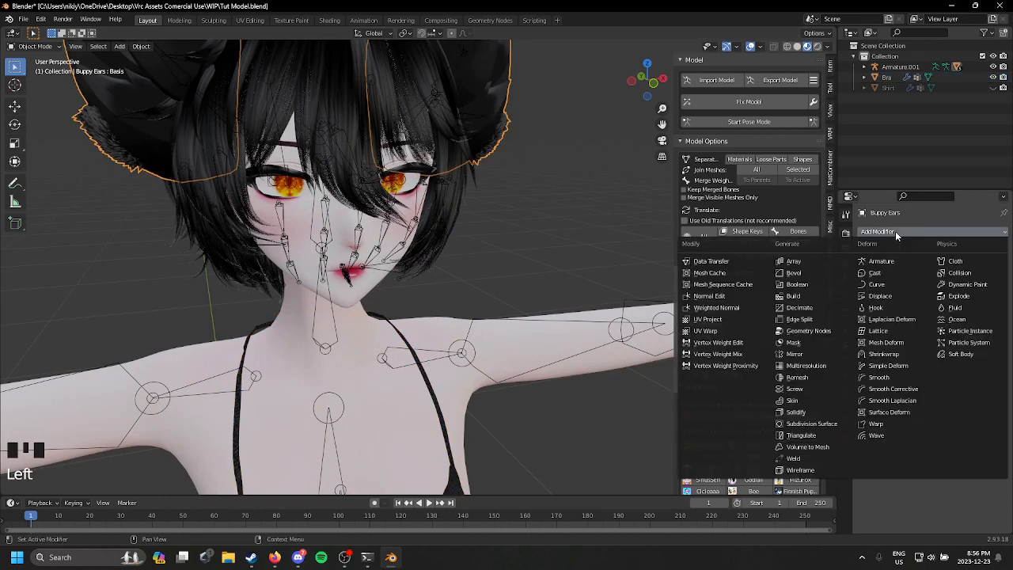
{"action": "left_click", "coordinate": [870, 261]}
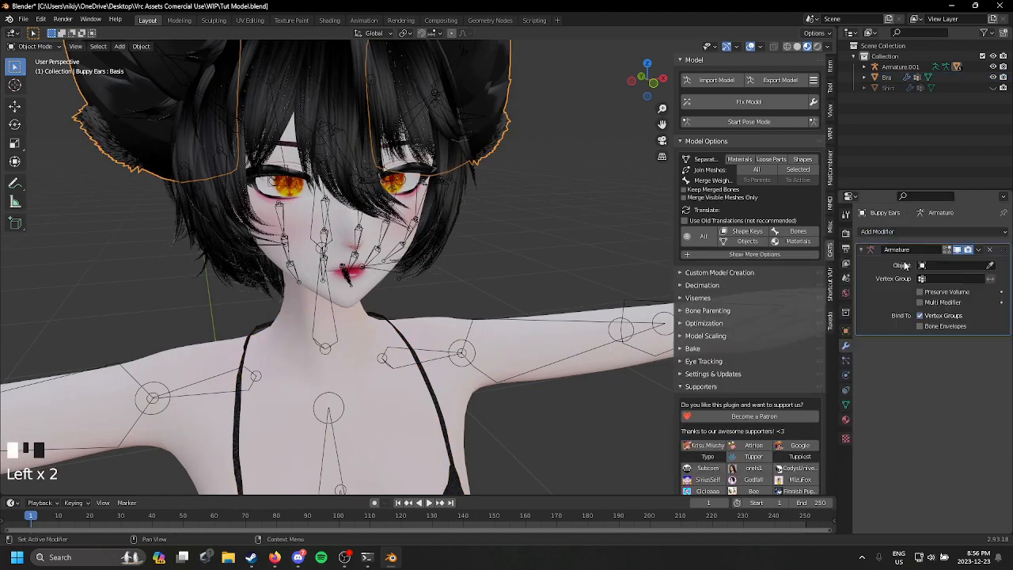
{"action": "left_click", "coordinate": [368, 182]}
Step: Test the ears and tail in pose mode by rotating the Hips bone, then stop pose mode
{"action": "left_click", "coordinate": [748, 122]}
{"action": "scroll", "coordinate": [396, 277], "scroll_direction": "down", "scroll_amount": 4}
{"action": "middle_click_drag", "start_coordinate": [372, 261], "coordinate": [404, 278], "text": "shift"}
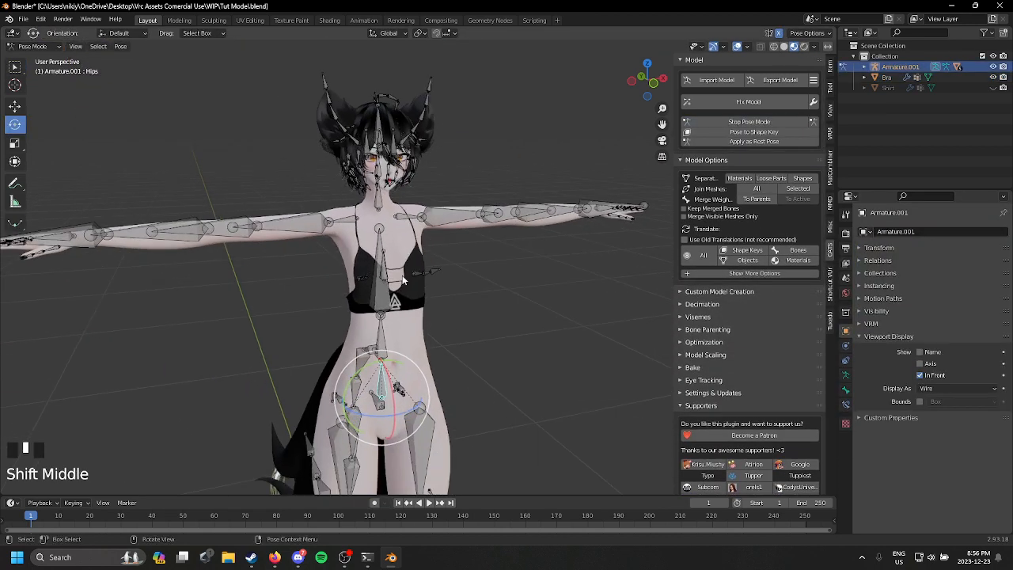
{"action": "left_click", "coordinate": [393, 302]}
{"action": "left_click_drag", "start_coordinate": [393, 302], "coordinate": [467, 405]}
{"action": "key", "text": "ctrl+z"}
{"action": "middle_click_drag", "start_coordinate": [468, 405], "coordinate": [522, 192], "text": "shift"}
{"action": "left_click", "coordinate": [417, 172]}
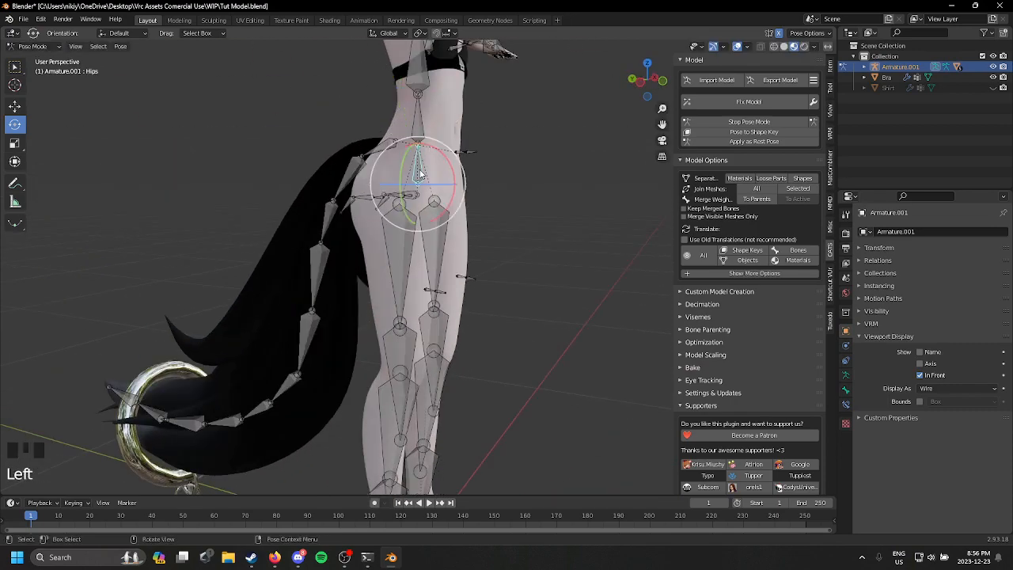
{"action": "left_click_drag", "start_coordinate": [417, 171], "coordinate": [402, 190]}
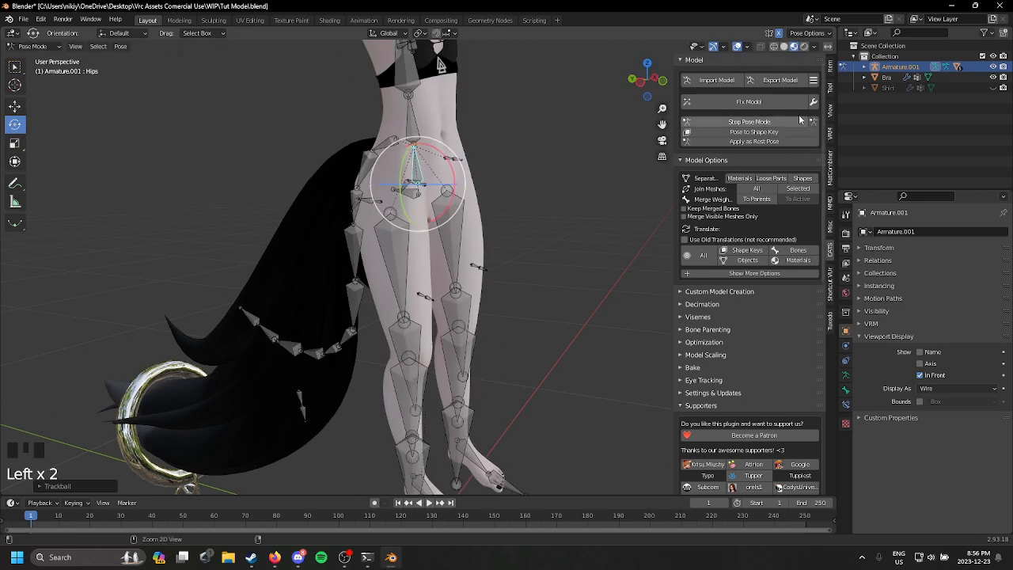
{"action": "left_click", "coordinate": [751, 121]}
Step: Set the tail mesh's Armature modifier object to Armature.001
{"action": "left_click", "coordinate": [322, 212]}
{"action": "middle_click_drag", "start_coordinate": [322, 212], "coordinate": [451, 229], "text": "shift"}
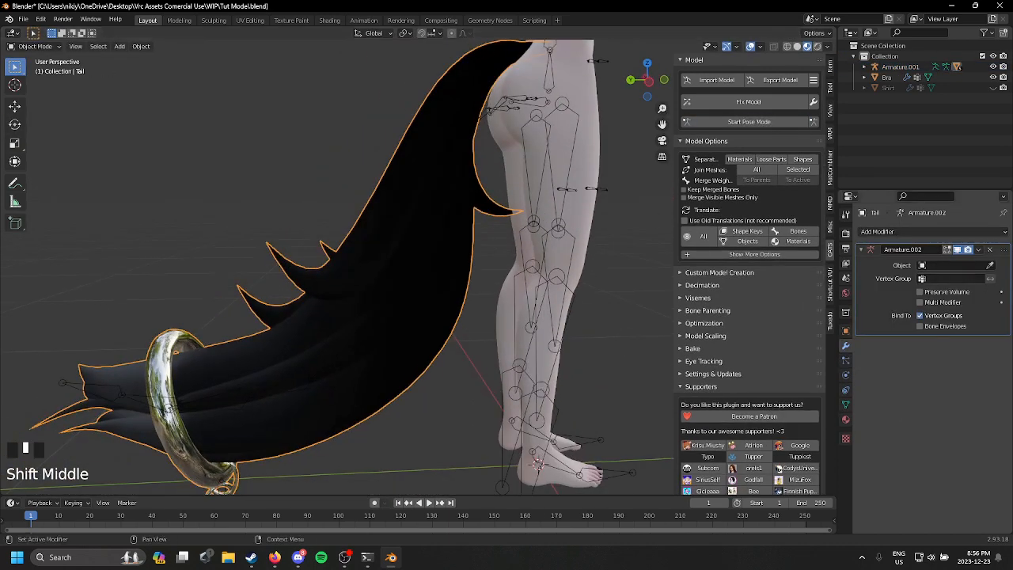
{"action": "left_click", "coordinate": [561, 104]}
Step: Test whether the tail mesh follows the body armature in pose mode, and undo the test pose
{"action": "middle_click_drag", "start_coordinate": [538, 162], "coordinate": [422, 166]}
{"action": "scroll", "coordinate": [422, 166], "scroll_direction": "down", "scroll_amount": 4}
{"action": "left_click_drag", "start_coordinate": [478, 105], "coordinate": [555, 187]}
{"action": "middle_click_drag", "start_coordinate": [556, 191], "coordinate": [473, 326]}
{"action": "scroll", "coordinate": [476, 189], "scroll_direction": "down", "scroll_amount": 3}
{"action": "left_click_drag", "start_coordinate": [372, 226], "coordinate": [429, 230]}
{"action": "key", "text": "ctrl+z"}
Step: Inspect the tail and body bones from the side, and return the armature to Object Mode
{"action": "scroll", "coordinate": [511, 217], "scroll_direction": "up", "scroll_amount": 2}
{"action": "middle_click_drag", "start_coordinate": [429, 235], "coordinate": [396, 277]}
{"action": "scroll", "coordinate": [468, 273], "scroll_direction": "up", "scroll_amount": 2}
{"action": "middle_click_drag", "start_coordinate": [395, 277], "coordinate": [353, 202], "text": "shift"}
{"action": "left_click", "coordinate": [273, 151]}
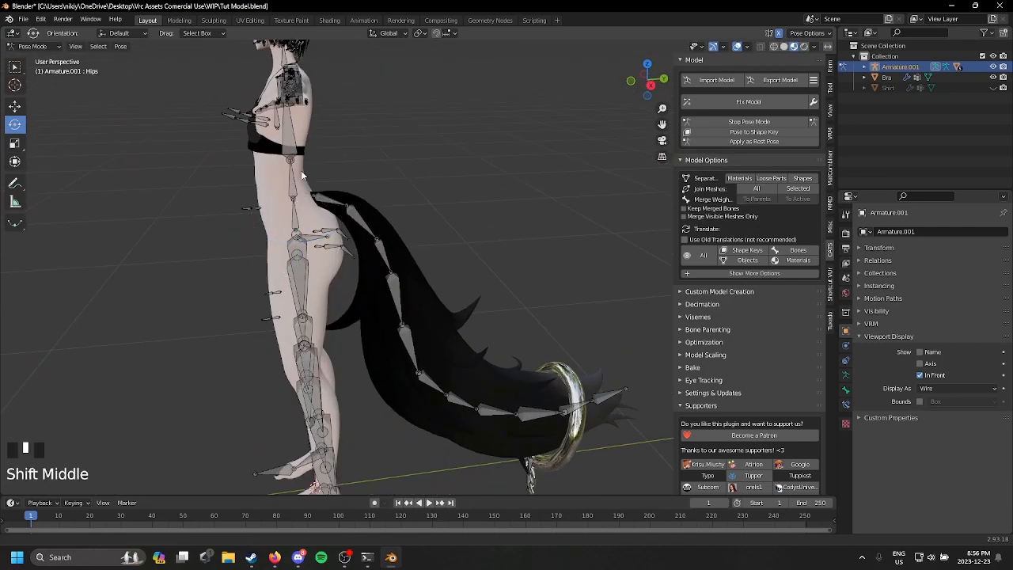
{"action": "middle_click_drag", "start_coordinate": [301, 170], "coordinate": [411, 239], "text": "shift"}
{"action": "left_click", "coordinate": [53, 48]}
{"action": "left_click", "coordinate": [51, 59]}
Step: Delete all vertex groups from the bra mesh
{"action": "middle_click_drag", "start_coordinate": [302, 148], "coordinate": [419, 198]}
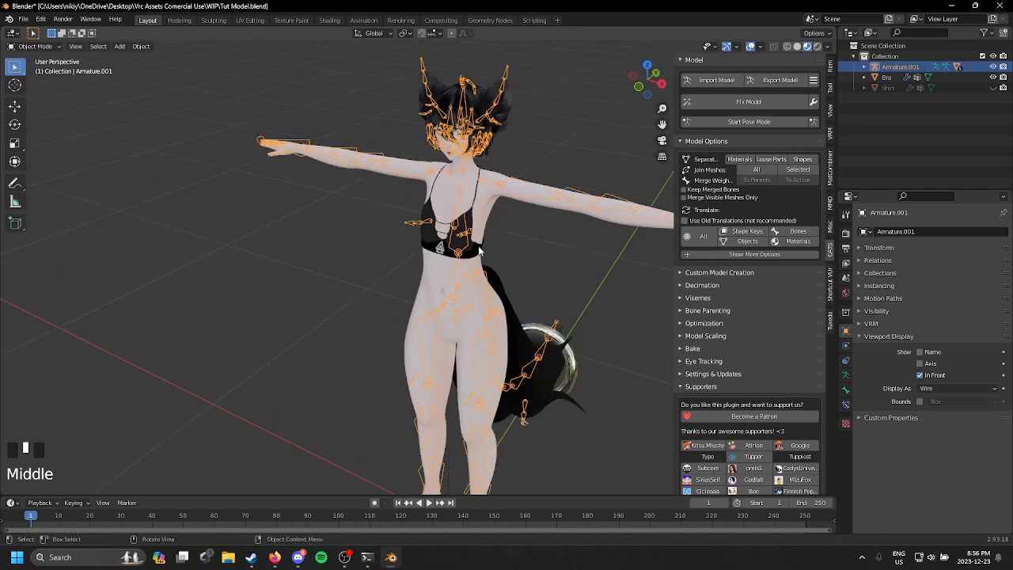
{"action": "left_click", "coordinate": [478, 246]}
{"action": "middle_click_drag", "start_coordinate": [478, 247], "coordinate": [570, 226], "text": "shift"}
{"action": "scroll", "coordinate": [505, 248], "scroll_direction": "up", "scroll_amount": 2}
{"action": "left_click", "coordinate": [846, 405]}
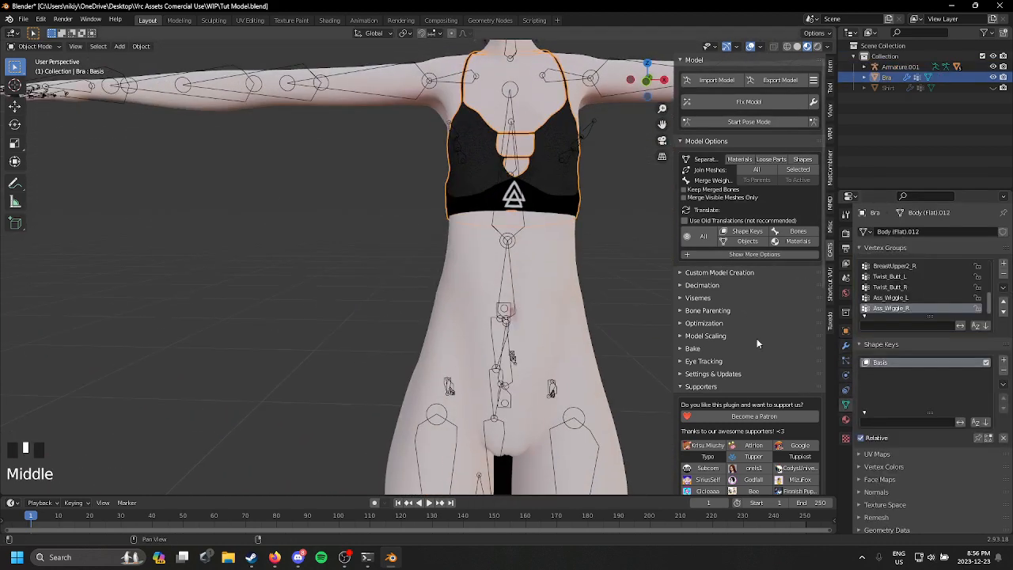
{"action": "middle_click_drag", "start_coordinate": [757, 344], "coordinate": [718, 356], "text": "shift"}
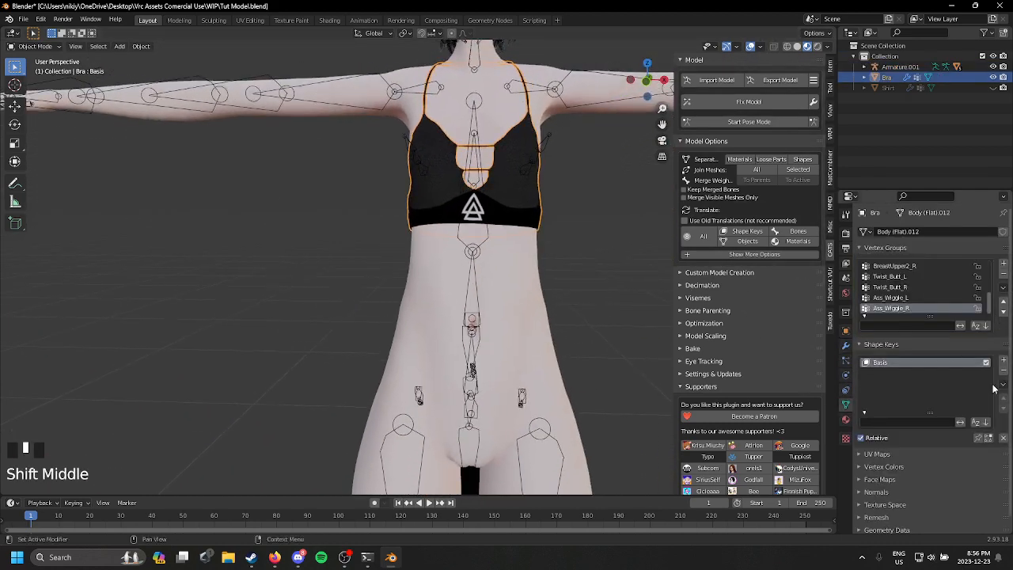
{"action": "left_click", "coordinate": [1003, 288]}
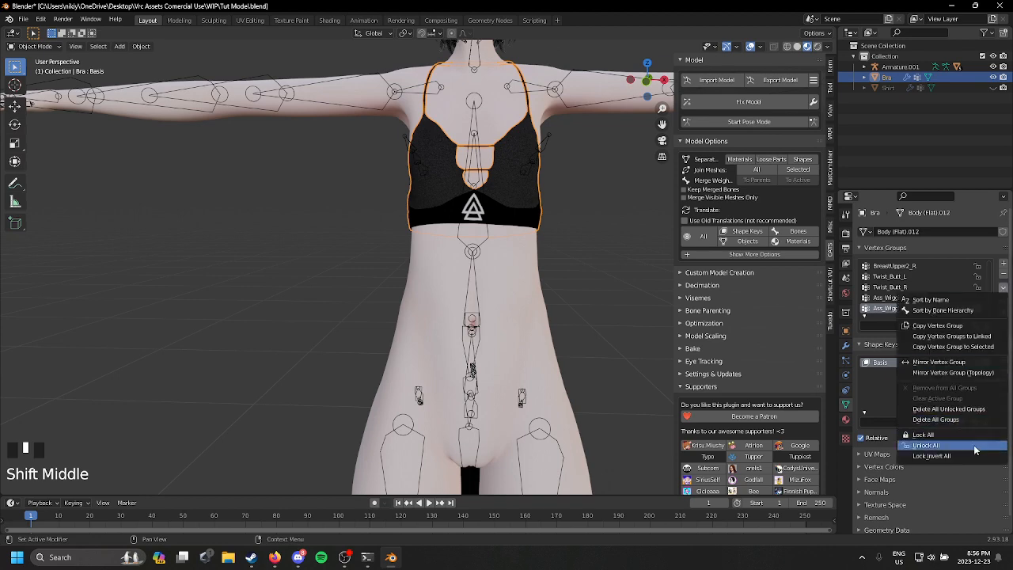
{"action": "left_click", "coordinate": [1000, 291]}
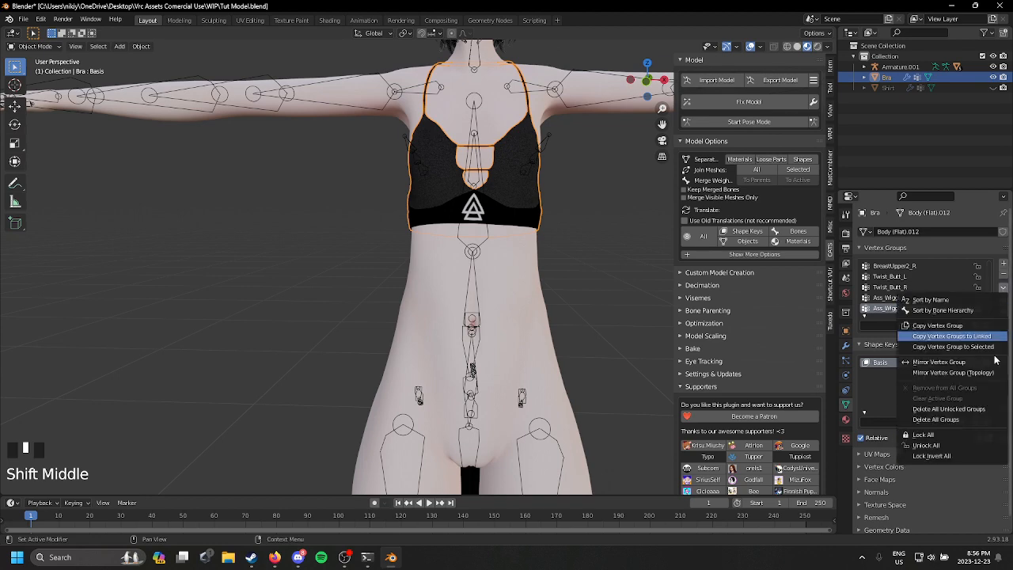
{"action": "left_click", "coordinate": [985, 422]}
Step: Show the shirt, check its vertex groups and their options, and hide it again
{"action": "middle_click_drag", "start_coordinate": [552, 150], "coordinate": [464, 156]}
{"action": "left_click", "coordinate": [993, 87]}
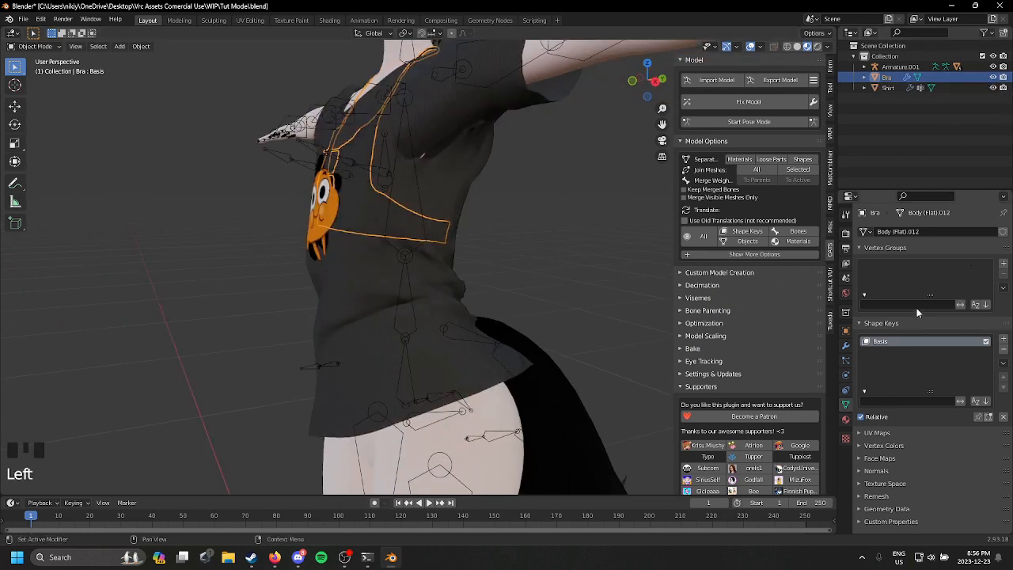
{"action": "scroll", "coordinate": [443, 246], "scroll_direction": "down", "scroll_amount": 2}
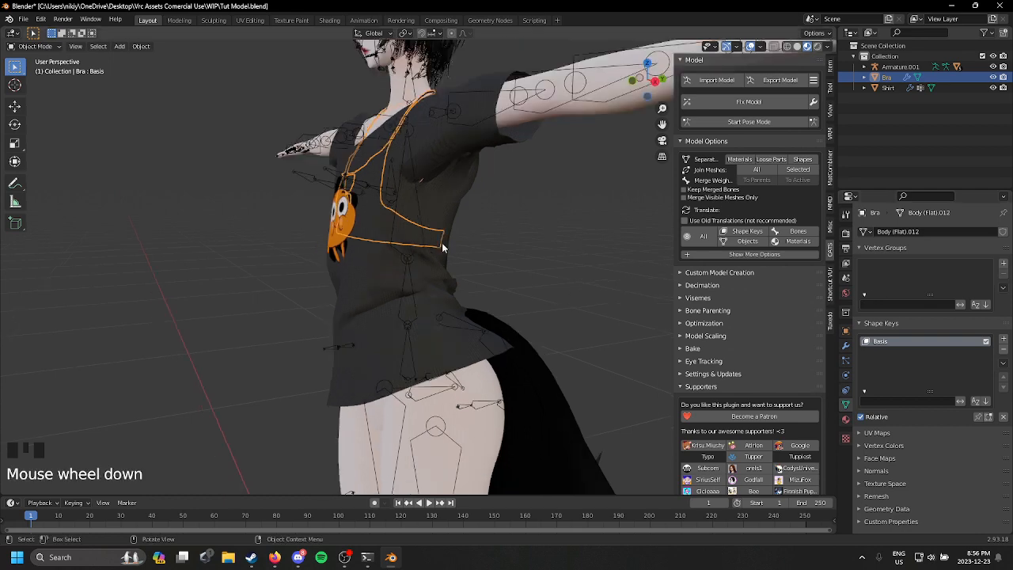
{"action": "left_click", "coordinate": [440, 232]}
{"action": "left_click", "coordinate": [439, 230]}
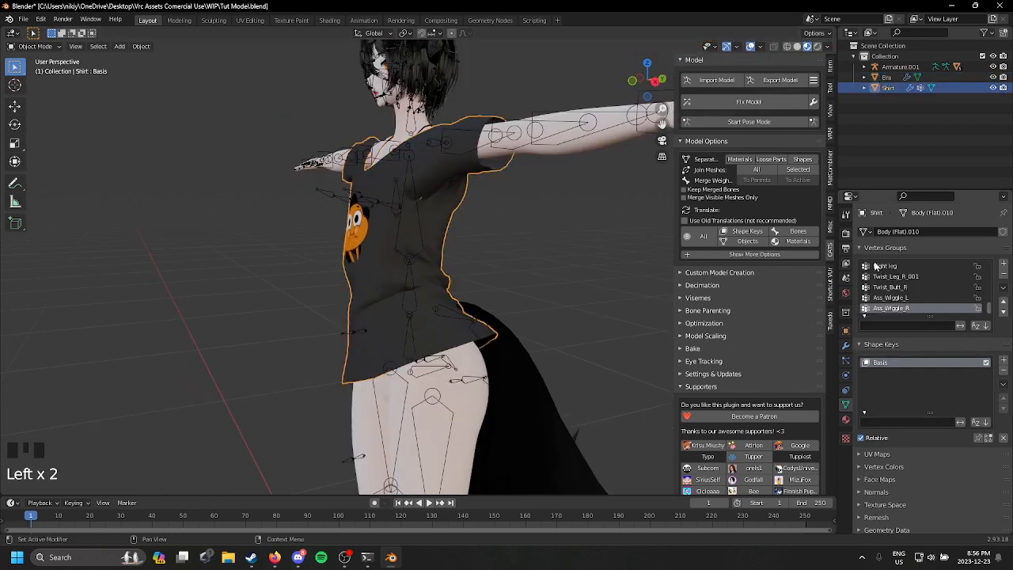
{"action": "left_click", "coordinate": [1003, 289]}
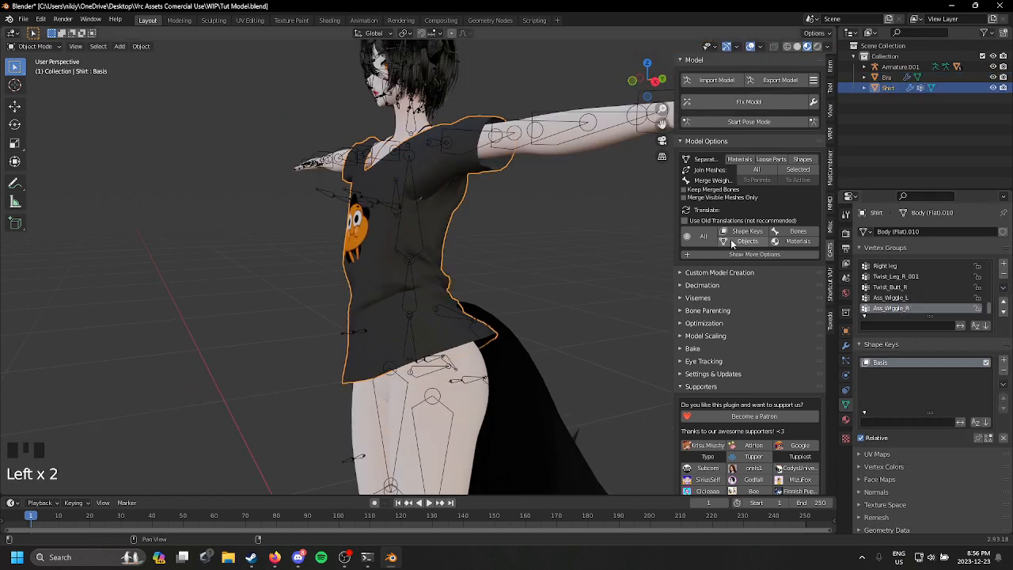
{"action": "key", "text": "h"}
Step: Select the body mesh with the bra as the active object, and enter Weight Paint mode
{"action": "left_click", "coordinate": [400, 234]}
{"action": "middle_click_drag", "start_coordinate": [399, 234], "coordinate": [646, 286]}
{"action": "scroll", "coordinate": [601, 261], "scroll_direction": "up", "scroll_amount": 3}
{"action": "middle_click_drag", "start_coordinate": [565, 244], "coordinate": [427, 237], "text": "shift"}
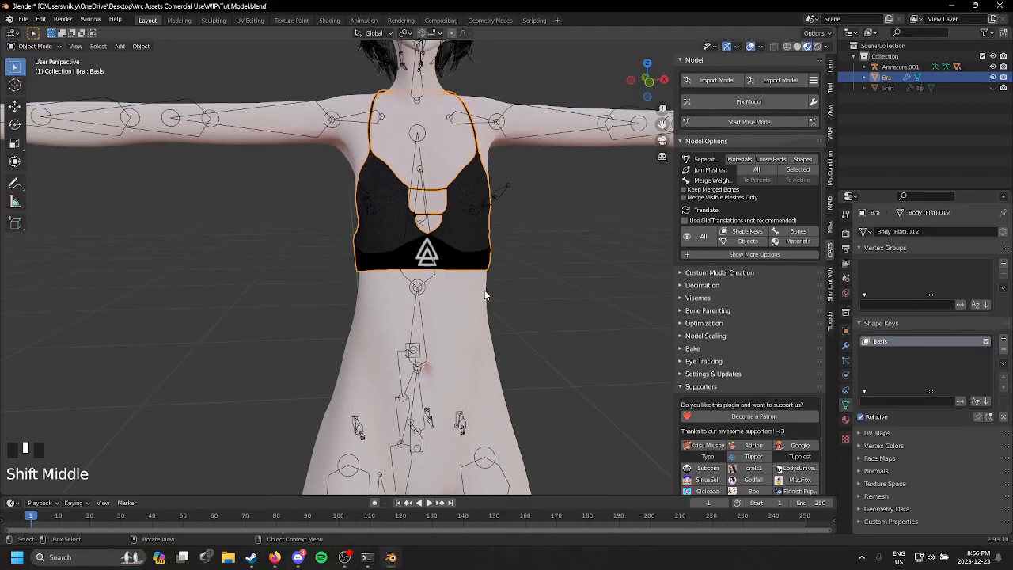
{"action": "left_click", "coordinate": [471, 238]}
{"action": "left_click", "coordinate": [489, 252], "text": "shift"}
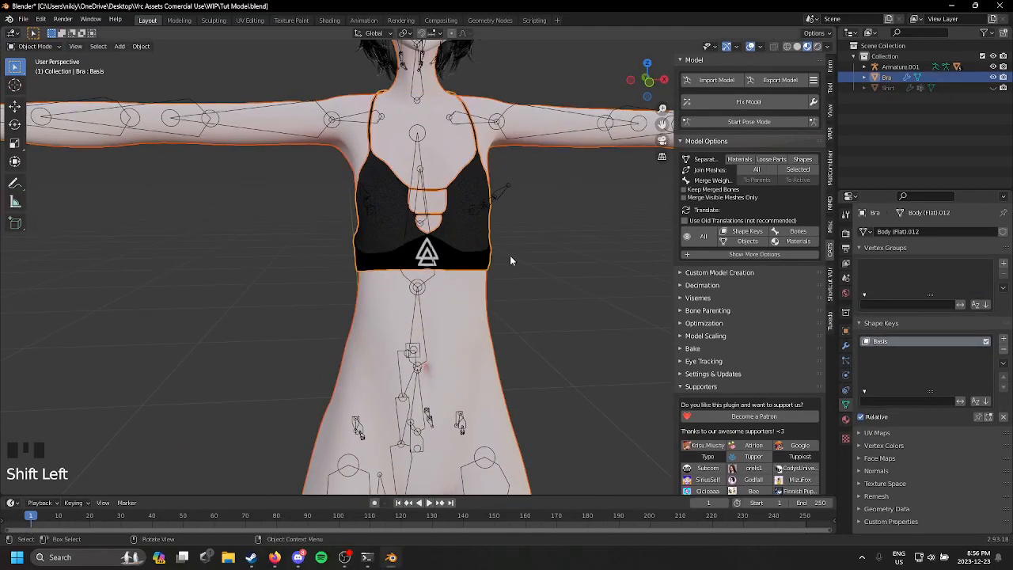
{"action": "left_click", "coordinate": [462, 332]}
{"action": "left_click", "coordinate": [470, 230], "text": "shift"}
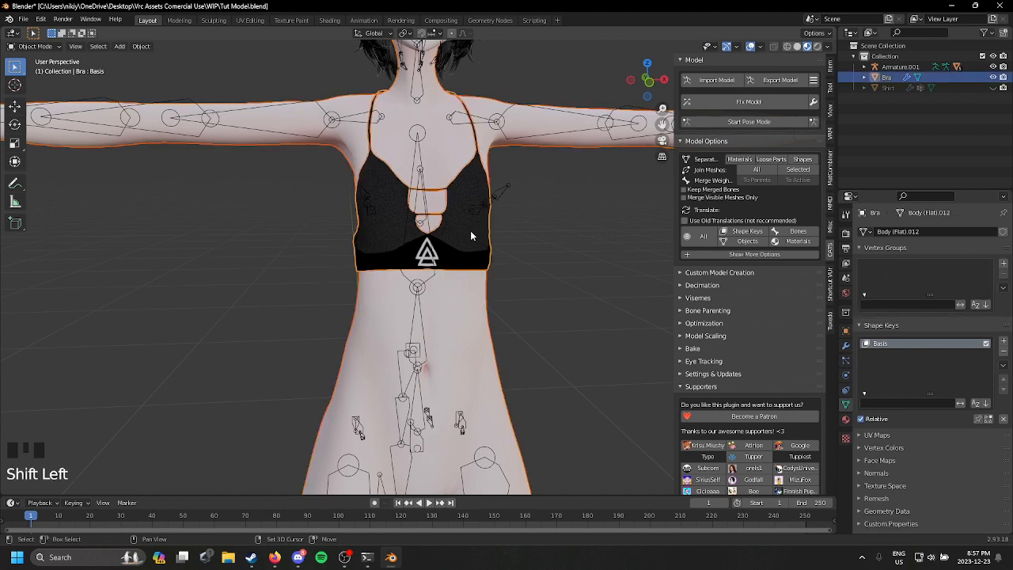
{"action": "left_click", "coordinate": [36, 46]}
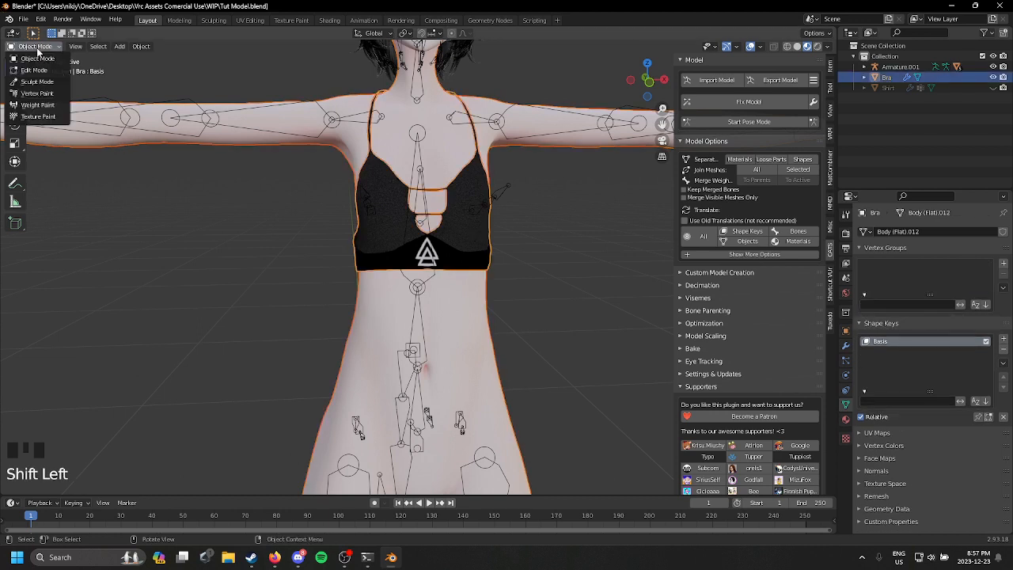
{"action": "left_click", "coordinate": [44, 105]}
Step: Transfer all body vertex group weights to the bra by name, using Nearest Face Interpolated mapping and a 7 m ray radius
{"action": "left_click", "coordinate": [124, 46]}
{"action": "left_click", "coordinate": [179, 184]}
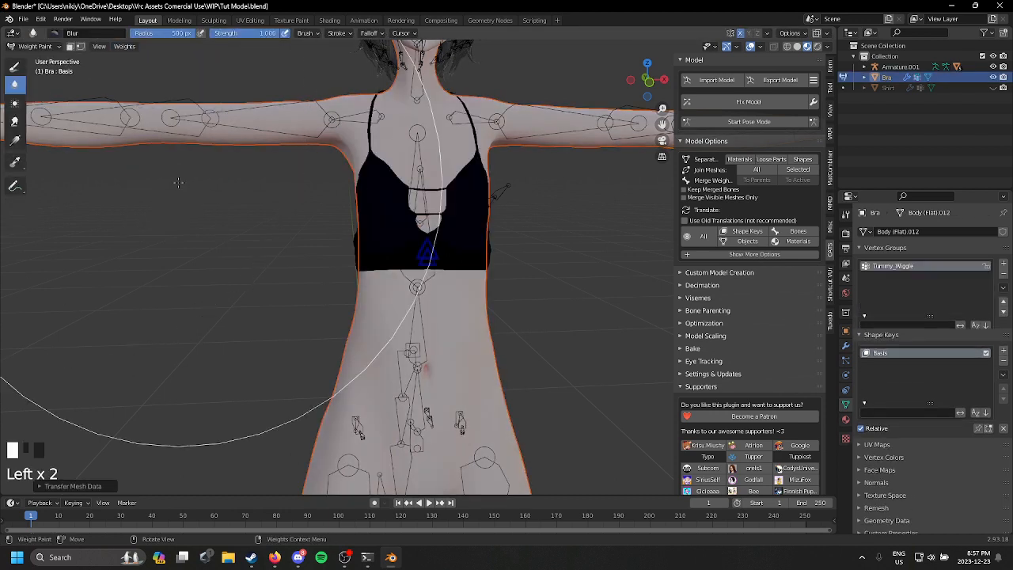
{"action": "left_click", "coordinate": [74, 485]}
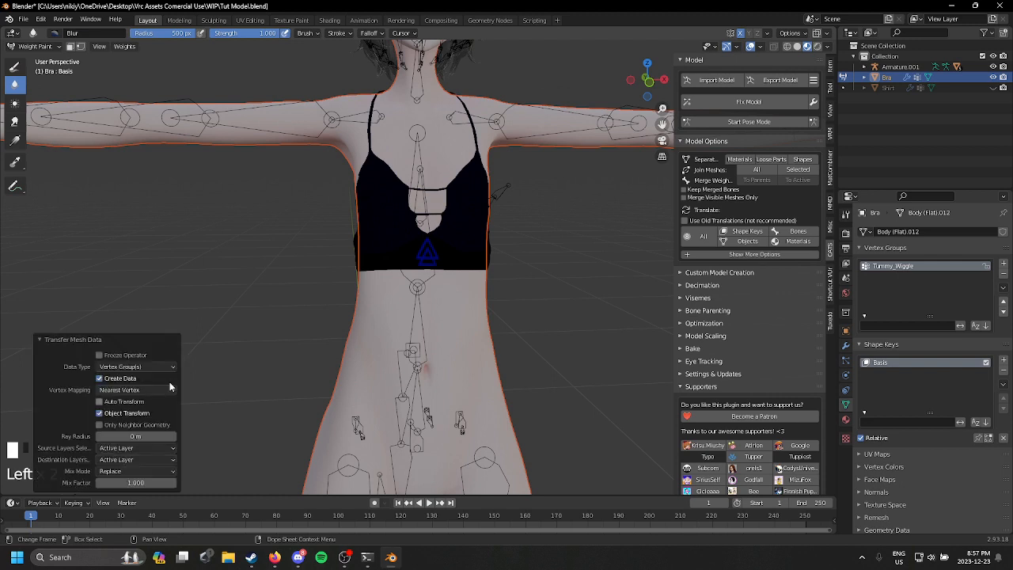
{"action": "left_click", "coordinate": [143, 451]}
{"action": "left_click", "coordinate": [136, 468]}
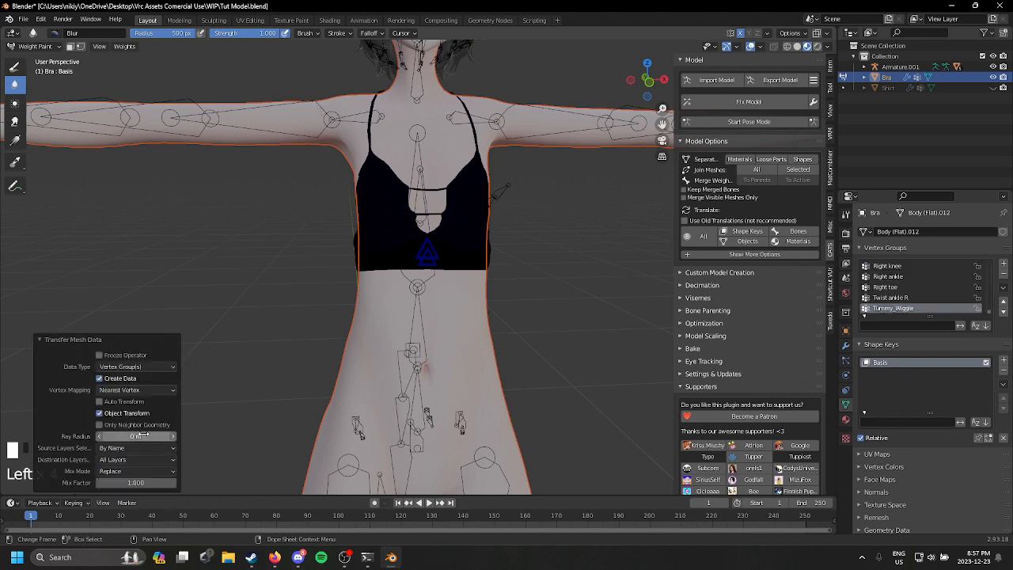
{"action": "left_click", "coordinate": [143, 436]}
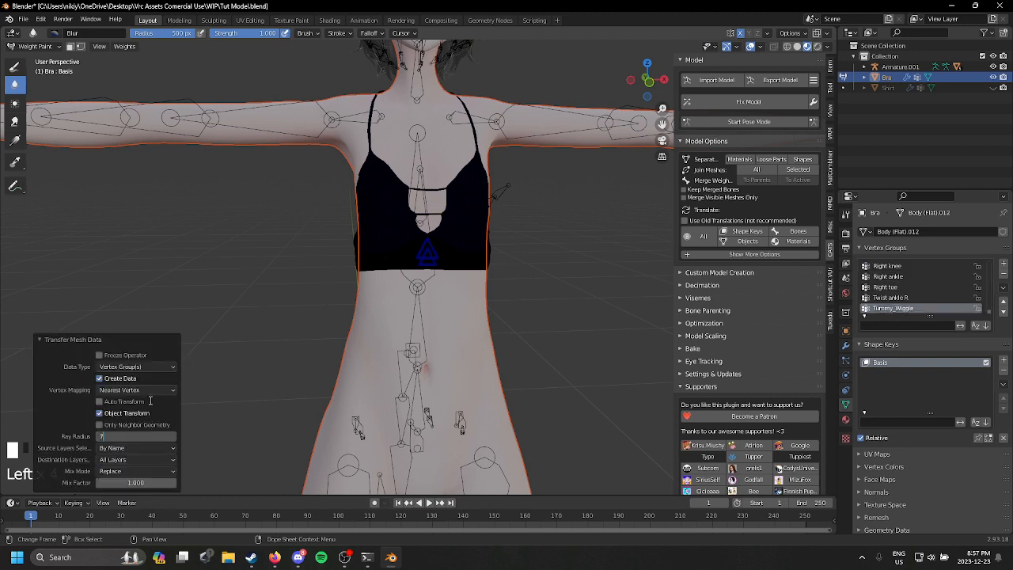
{"action": "type", "text": "7"}
{"action": "left_click", "coordinate": [149, 389]}
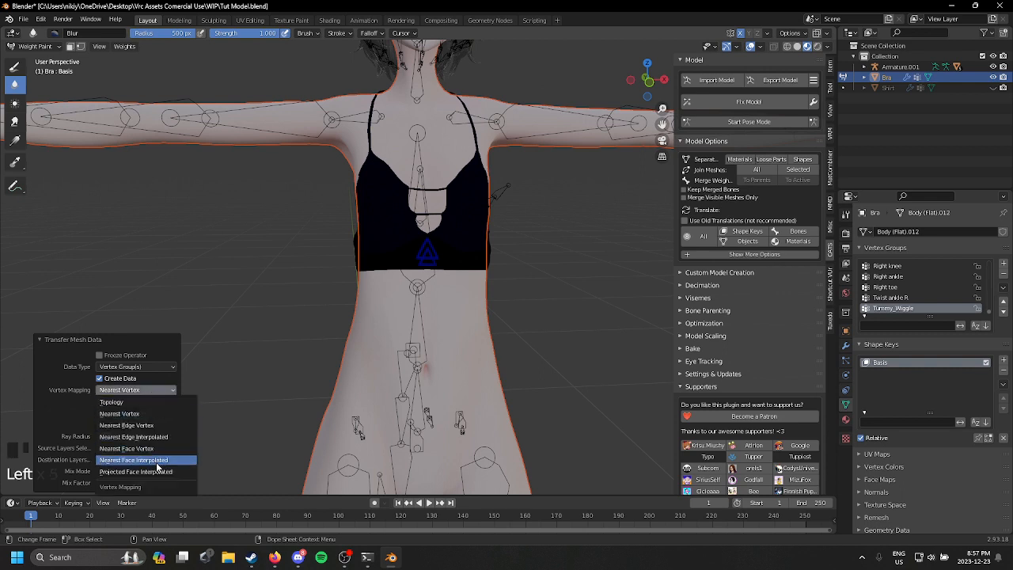
{"action": "left_click", "coordinate": [158, 465]}
Step: Smooth the bra's vertex weights across all groups with a factor of 1
{"action": "left_click", "coordinate": [122, 47]}
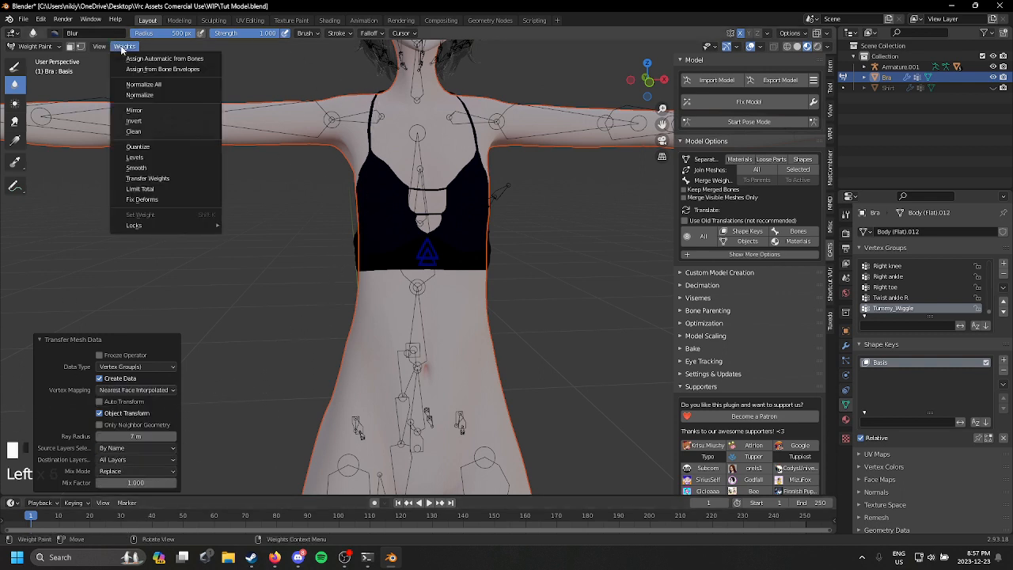
{"action": "left_click", "coordinate": [141, 168]}
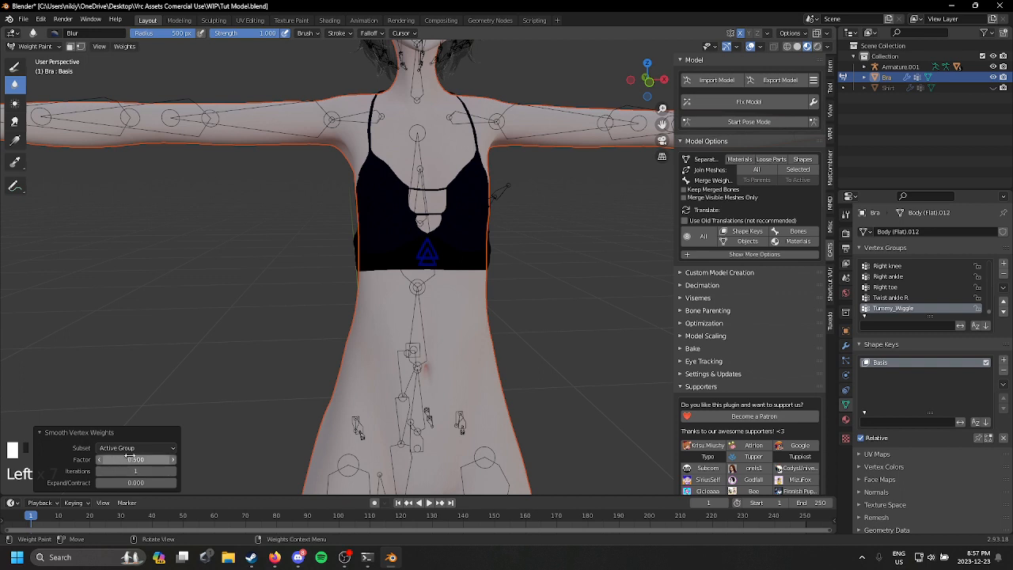
{"action": "left_click", "coordinate": [136, 448]}
{"action": "left_click", "coordinate": [138, 483]}
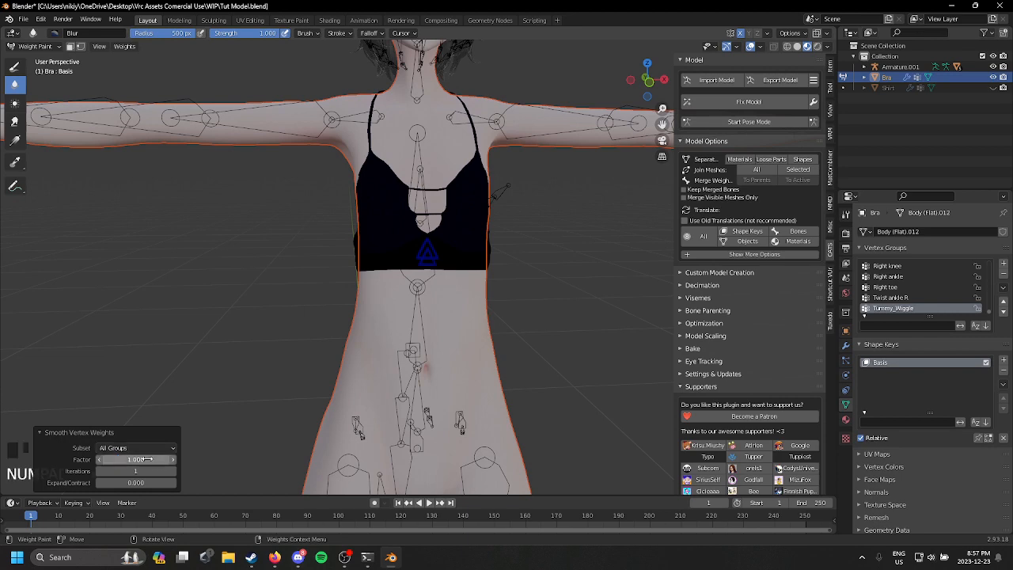
{"action": "middle_click_drag", "start_coordinate": [282, 294], "coordinate": [316, 294]}
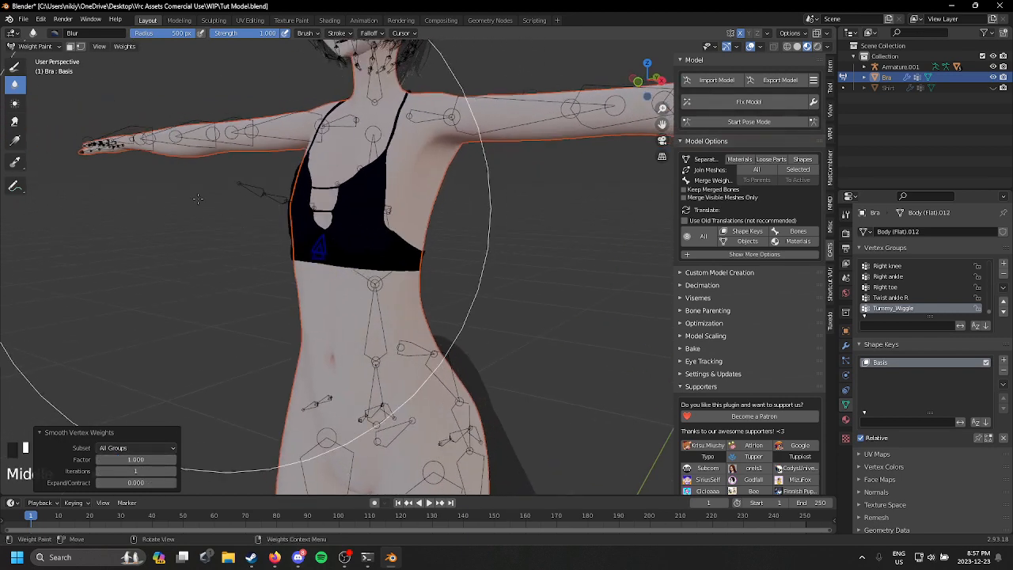
Step: Return to Object Mode, select only the bra, and check its Armature modifier
{"action": "left_click", "coordinate": [36, 45]}
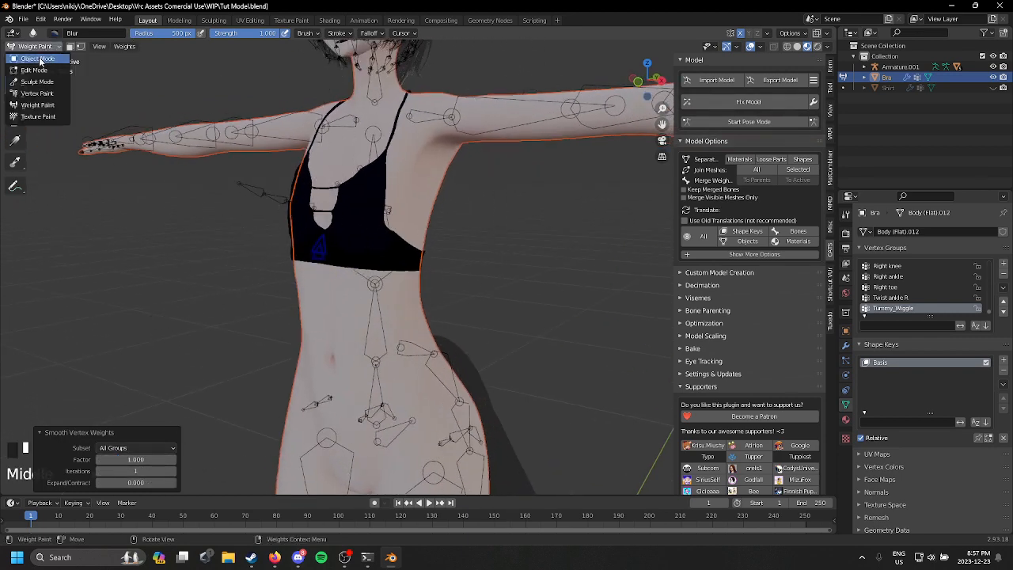
{"action": "left_click", "coordinate": [35, 30]}
{"action": "mouse_move", "coordinate": [119, 95]}
{"action": "middle_mouse_down"}
{"action": "mouse_move", "coordinate": [193, 149]}
{"action": "mouse_move", "coordinate": [418, 245]}
{"action": "middle_mouse_up"}
{"action": "left_click", "coordinate": [528, 273]}
{"action": "left_click", "coordinate": [428, 249]}
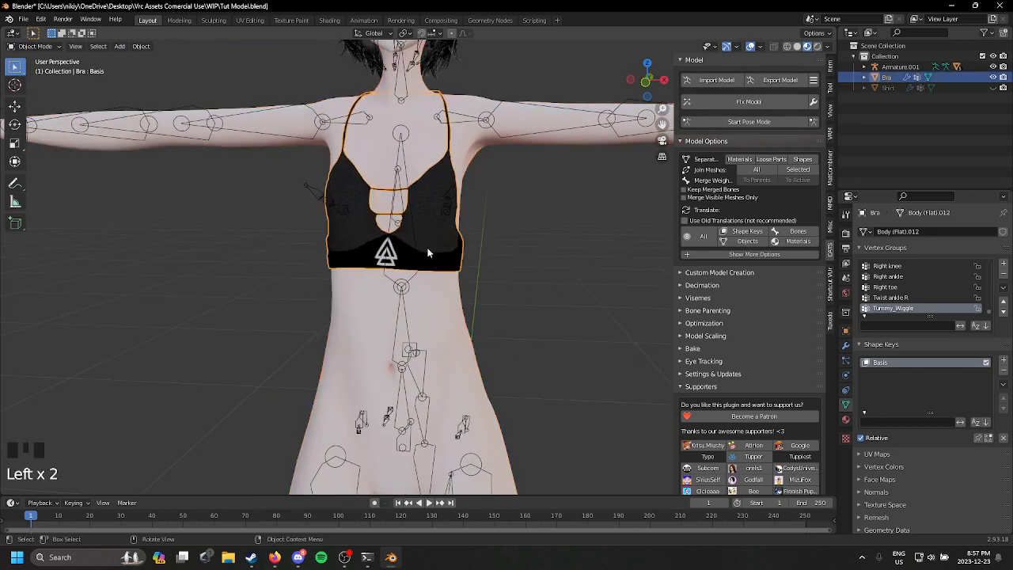
{"action": "left_click", "coordinate": [845, 345]}
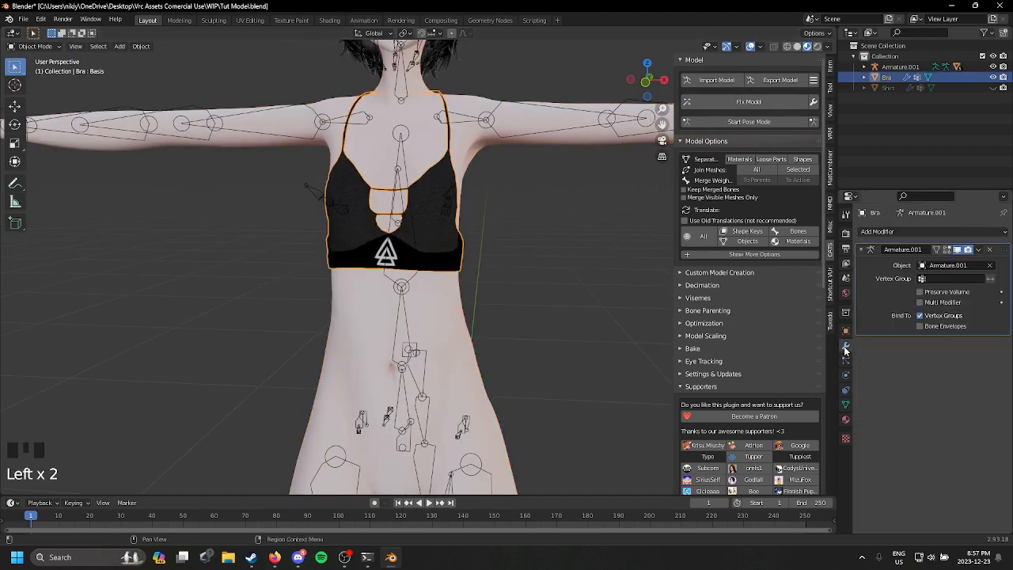
{"action": "middle_click_drag", "start_coordinate": [664, 210], "coordinate": [661, 282], "text": "shift"}
Step: Test the bra's deformation in pose mode by rotating the chest and left arm bones, undoing each rotation
{"action": "left_click", "coordinate": [788, 123]}
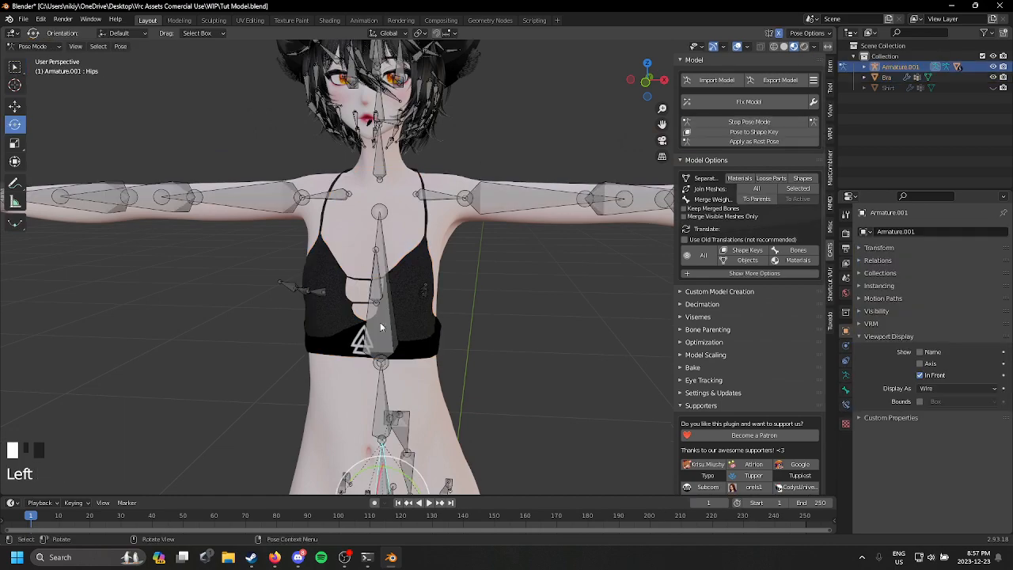
{"action": "left_click_drag", "start_coordinate": [389, 345], "coordinate": [432, 368]}
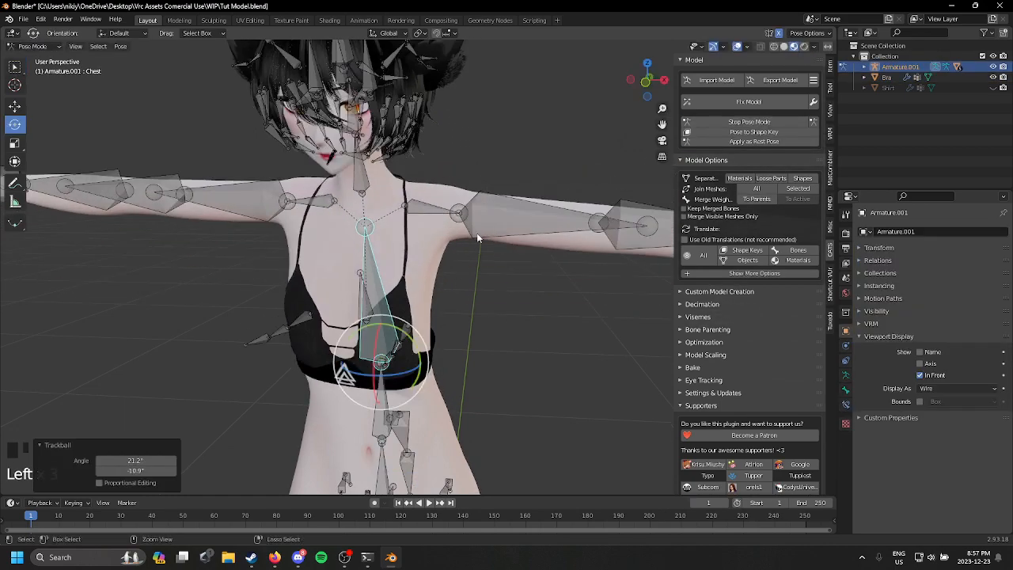
{"action": "key", "text": "ctrl+z"}
{"action": "left_click", "coordinate": [488, 206]}
{"action": "left_click_drag", "start_coordinate": [477, 163], "coordinate": [457, 218]}
{"action": "key", "text": "ctrl+z"}
{"action": "left_click", "coordinate": [440, 195]}
{"action": "key", "text": "ctrl+z"}
Step: Test the bra from the front and side with shoulder and spine rotations, undo them, and leave pose mode
{"action": "middle_click_drag", "start_coordinate": [460, 342], "coordinate": [465, 325], "text": "shift"}
{"action": "left_click_drag", "start_coordinate": [439, 140], "coordinate": [468, 198]}
{"action": "middle_click_drag", "start_coordinate": [477, 245], "coordinate": [383, 253]}
{"action": "key", "text": "ctrl+z"}
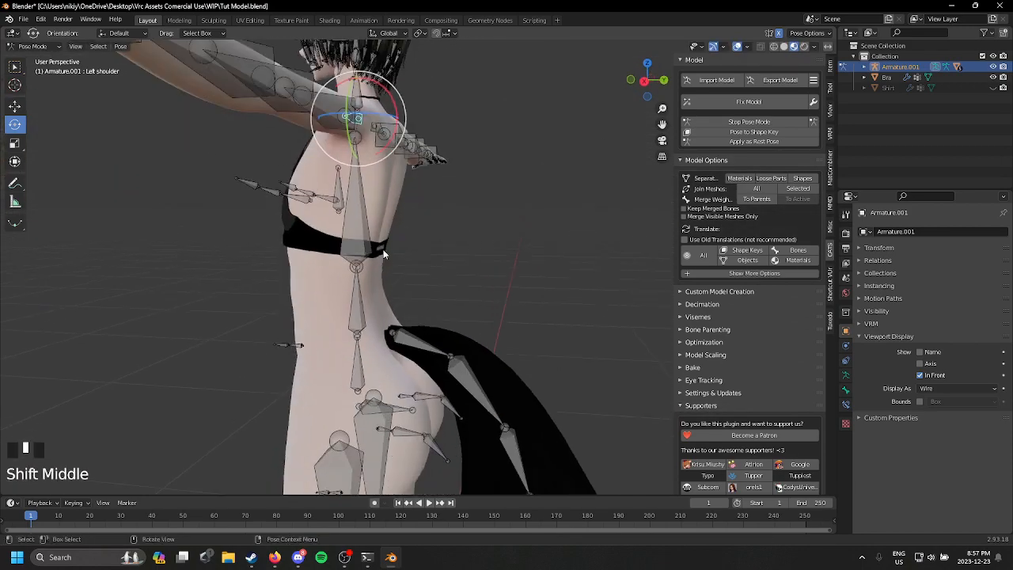
{"action": "left_click_drag", "start_coordinate": [389, 247], "coordinate": [404, 264]}
{"action": "key", "text": "ctrl+z"}
{"action": "left_click", "coordinate": [357, 307]}
{"action": "mouse_move", "coordinate": [368, 298]}
{"action": "left_mouse_down"}
{"action": "mouse_move", "coordinate": [426, 305]}
{"action": "mouse_move", "coordinate": [342, 286]}
{"action": "mouse_move", "coordinate": [412, 293]}
{"action": "mouse_move", "coordinate": [369, 296]}
{"action": "left_mouse_up"}
{"action": "key", "text": "ctrl+z"}
{"action": "left_click", "coordinate": [779, 122]}
Step: Show the shirt again and select it for a front inspection of its fit
{"action": "scroll", "coordinate": [946, 122], "scroll_direction": "down", "scroll_amount": 1}
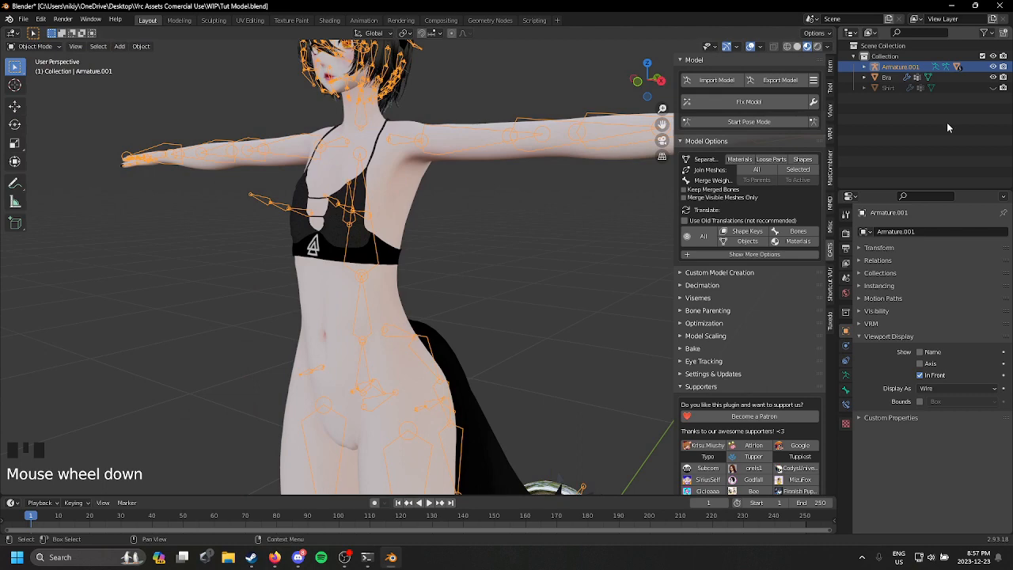
{"action": "left_click", "coordinate": [994, 88]}
{"action": "left_click", "coordinate": [477, 215]}
{"action": "middle_click_drag", "start_coordinate": [411, 223], "coordinate": [433, 210]}
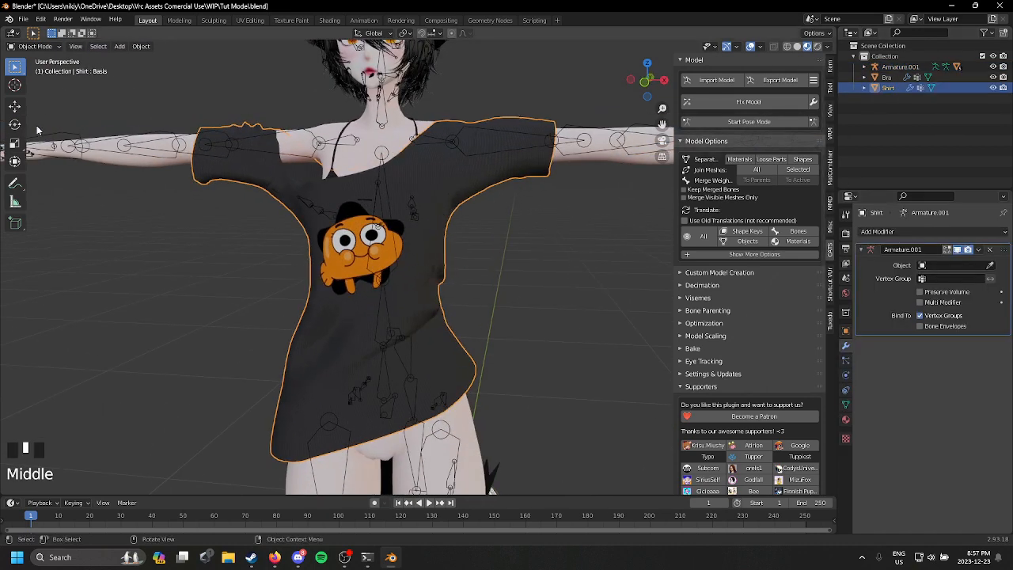
{"action": "middle_click_drag", "start_coordinate": [170, 134], "coordinate": [206, 194], "text": "shift"}
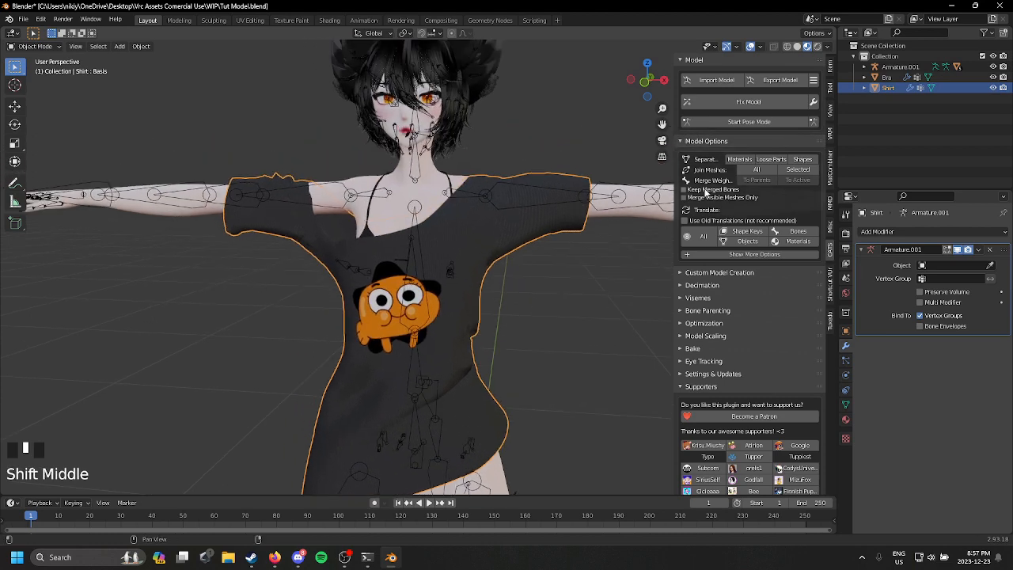
Step: Test the shirt with a left arm pose, and assign Armature.001 as the object of the shirt's Armature modifier
{"action": "left_click", "coordinate": [748, 122]}
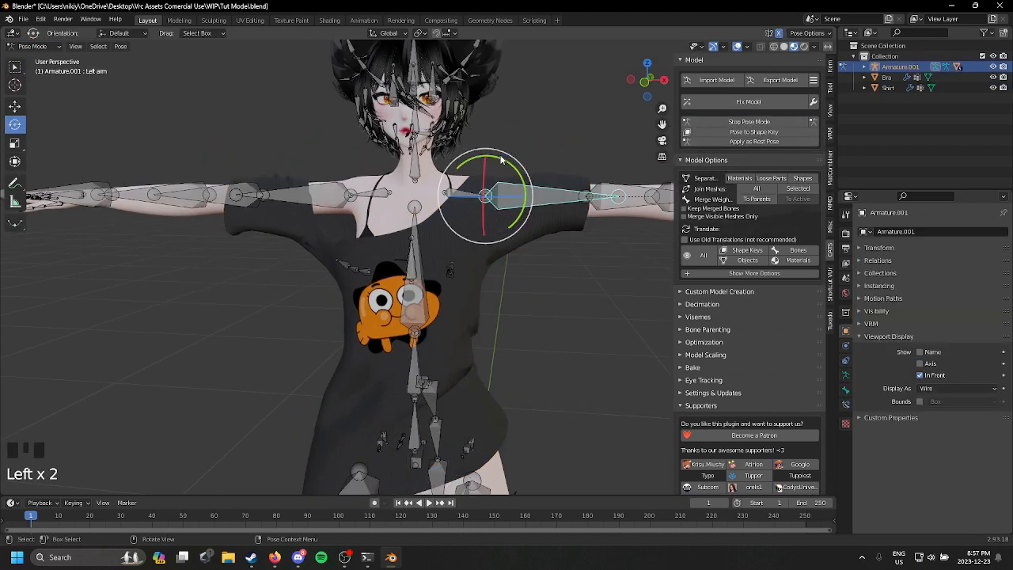
{"action": "left_click_drag", "start_coordinate": [501, 159], "coordinate": [525, 197]}
{"action": "left_click", "coordinate": [741, 124]}
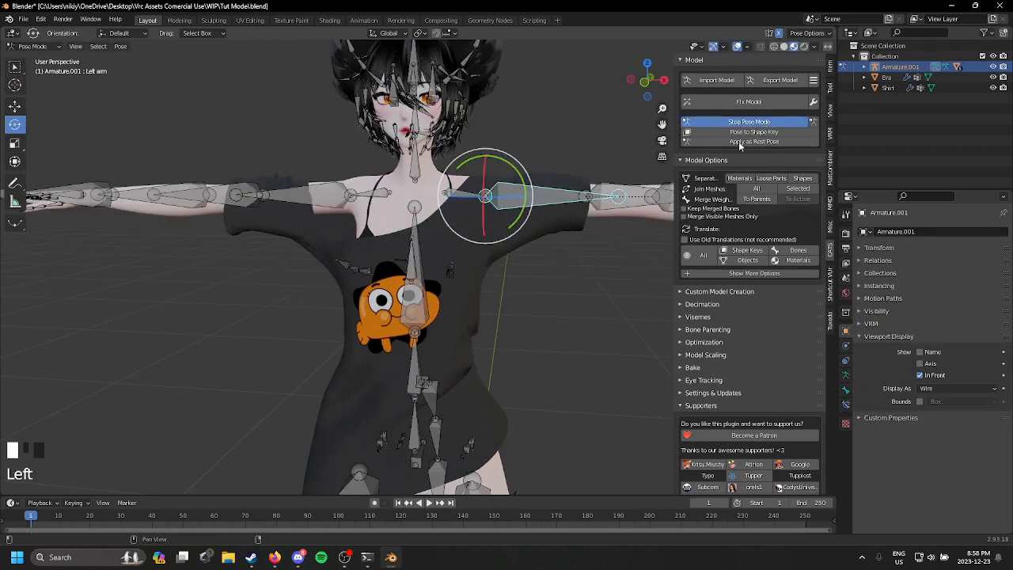
{"action": "left_click", "coordinate": [520, 240]}
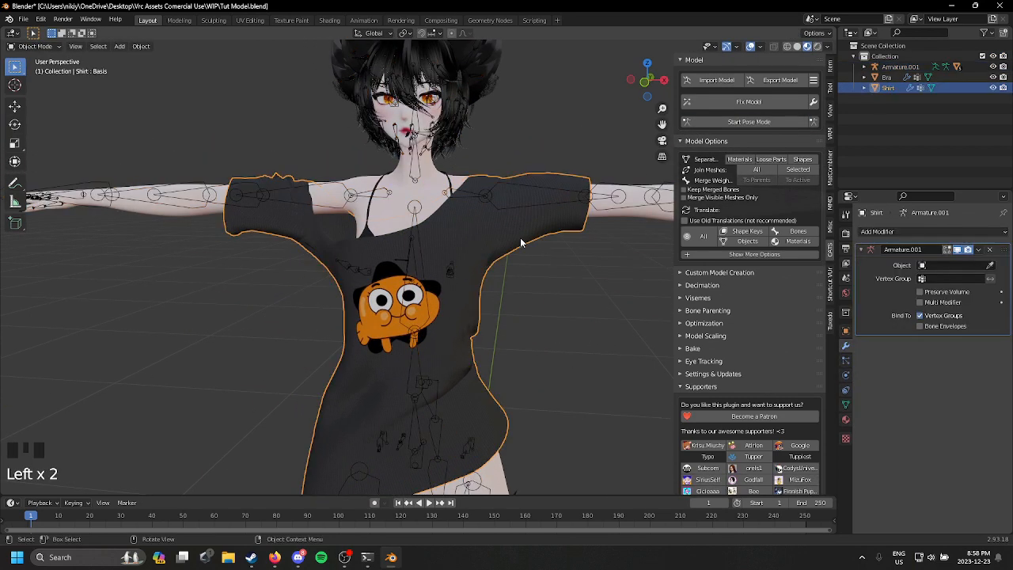
{"action": "left_click", "coordinate": [636, 193]}
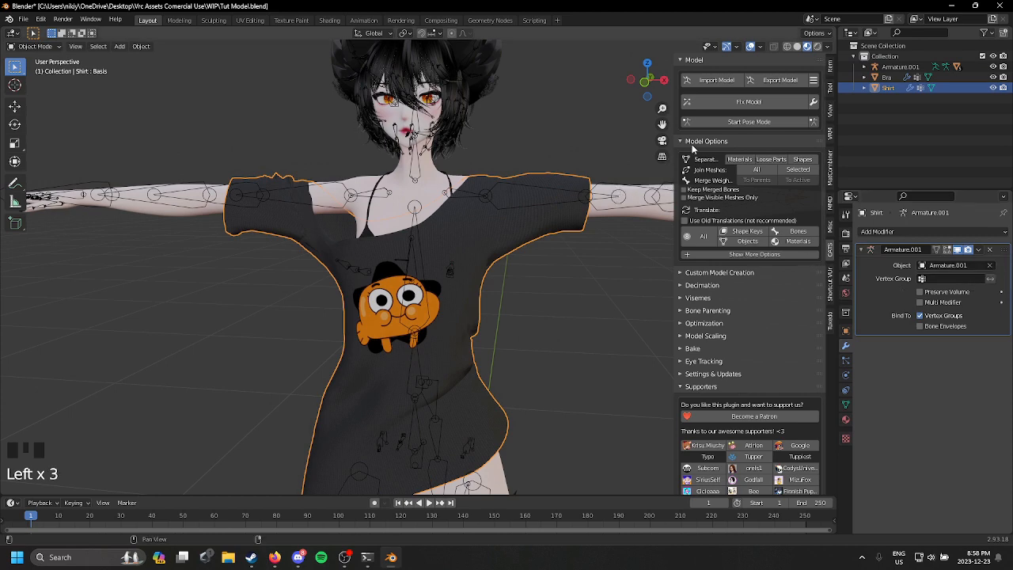
Step: Test the shirt's deformation in pose mode by rotating the left arm, chest and spine bones, undoing each rotation
{"action": "left_click", "coordinate": [763, 122]}
{"action": "left_click_drag", "start_coordinate": [535, 163], "coordinate": [551, 219]}
{"action": "key", "text": "ctrl+z"}
{"action": "left_click", "coordinate": [424, 306]}
{"action": "left_click_drag", "start_coordinate": [423, 317], "coordinate": [416, 294]}
{"action": "key", "text": "ctrl+z"}
{"action": "left_click", "coordinate": [419, 383]}
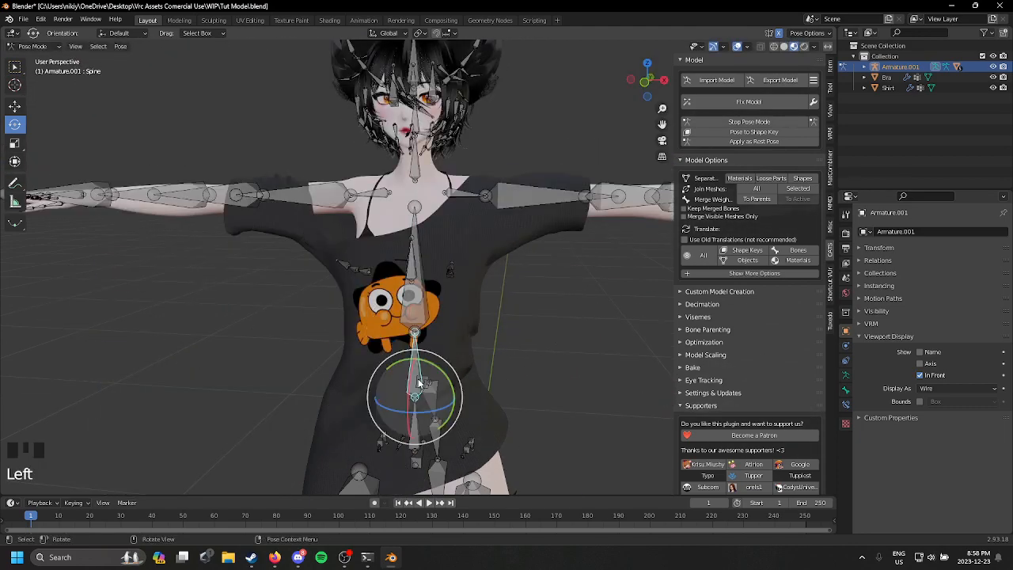
{"action": "left_click_drag", "start_coordinate": [419, 383], "coordinate": [461, 392]}
{"action": "key", "text": "ctrl+z"}
Step: Test a hips rotation on the shirt from the side, undo it, and return to Object Mode
{"action": "middle_click_drag", "start_coordinate": [478, 430], "coordinate": [396, 333]}
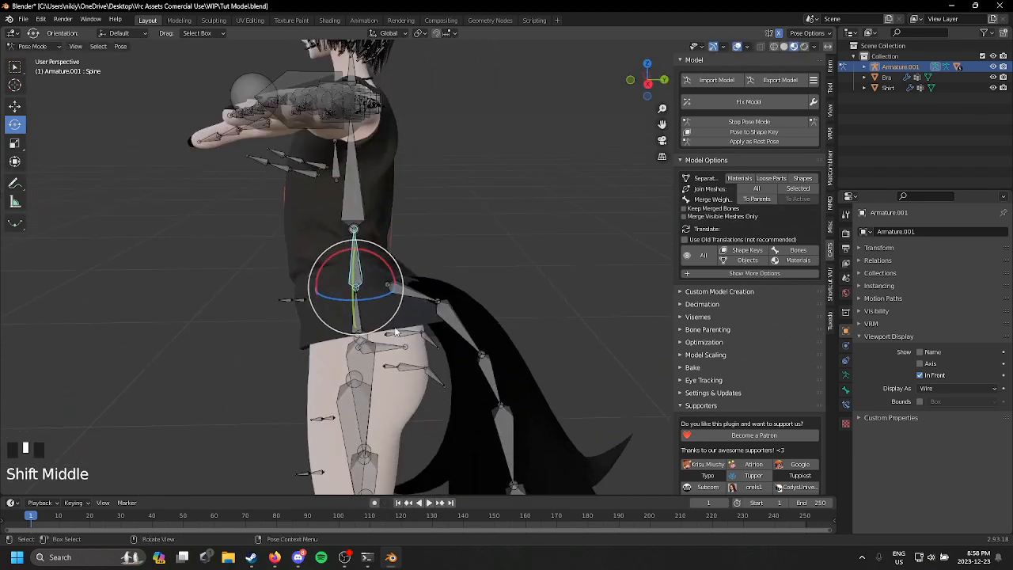
{"action": "left_click", "coordinate": [357, 311]}
{"action": "left_click_drag", "start_coordinate": [370, 316], "coordinate": [341, 316]}
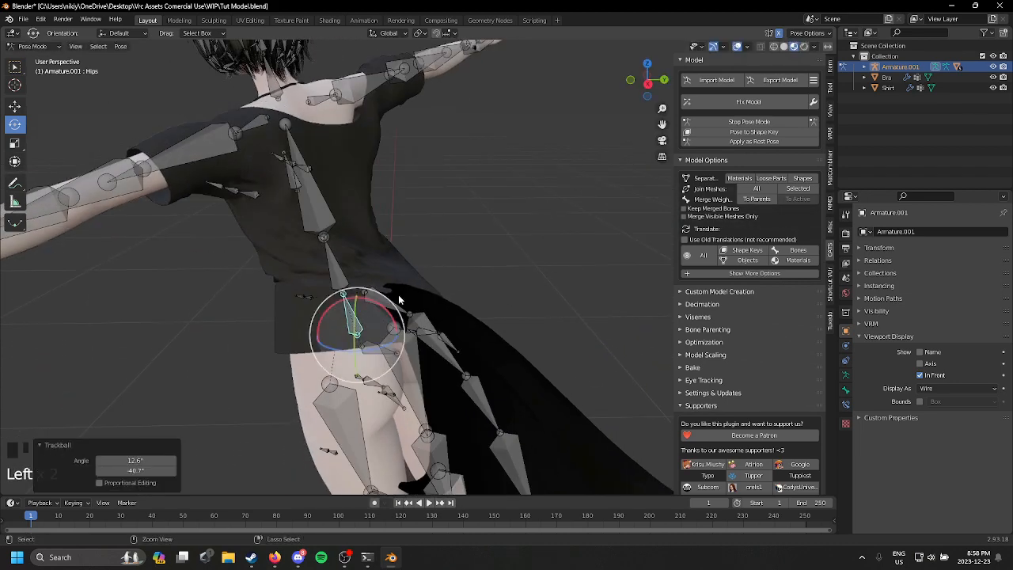
{"action": "key", "text": "ctrl+z"}
{"action": "middle_click_drag", "start_coordinate": [443, 295], "coordinate": [396, 285]}
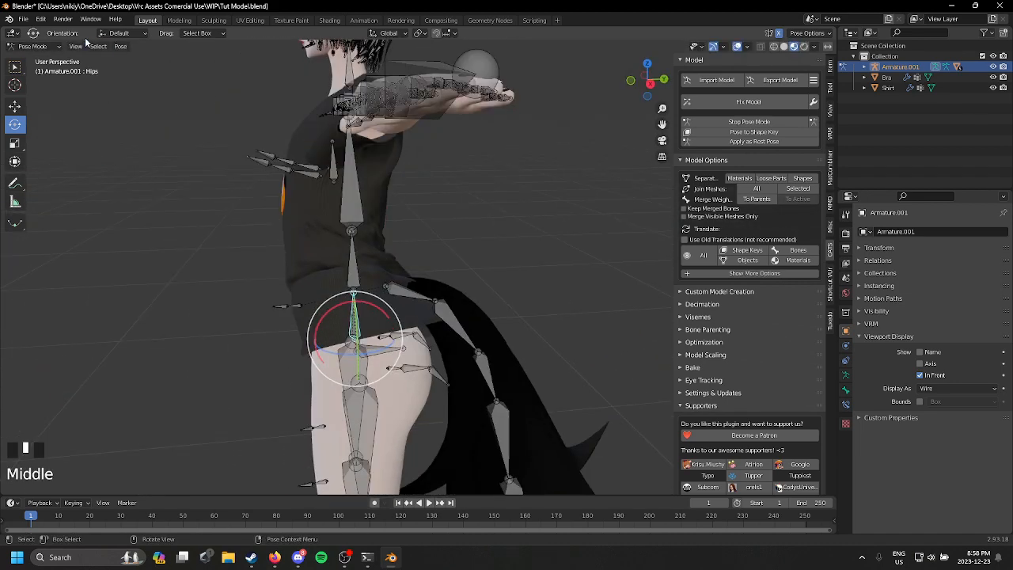
{"action": "left_click", "coordinate": [48, 61]}
Step: Select the shirt and enter Sculpt Mode to work on the area around its back hem
{"action": "middle_click_drag", "start_coordinate": [437, 236], "coordinate": [432, 175], "text": "shift"}
{"action": "left_click", "coordinate": [454, 232]}
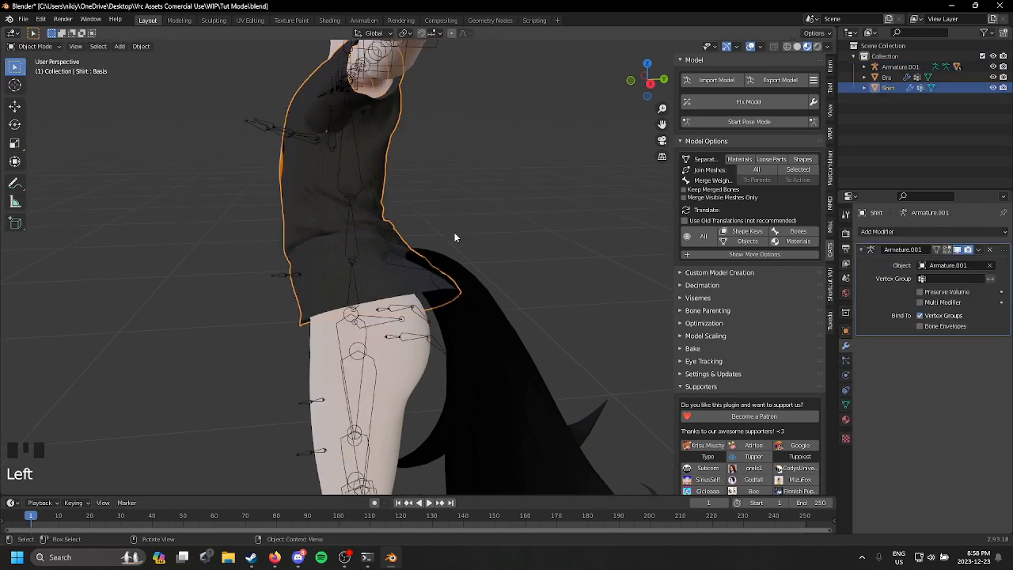
{"action": "middle_click_drag", "start_coordinate": [454, 232], "coordinate": [419, 249], "text": "shift"}
{"action": "scroll", "coordinate": [419, 253], "scroll_direction": "up", "scroll_amount": 1}
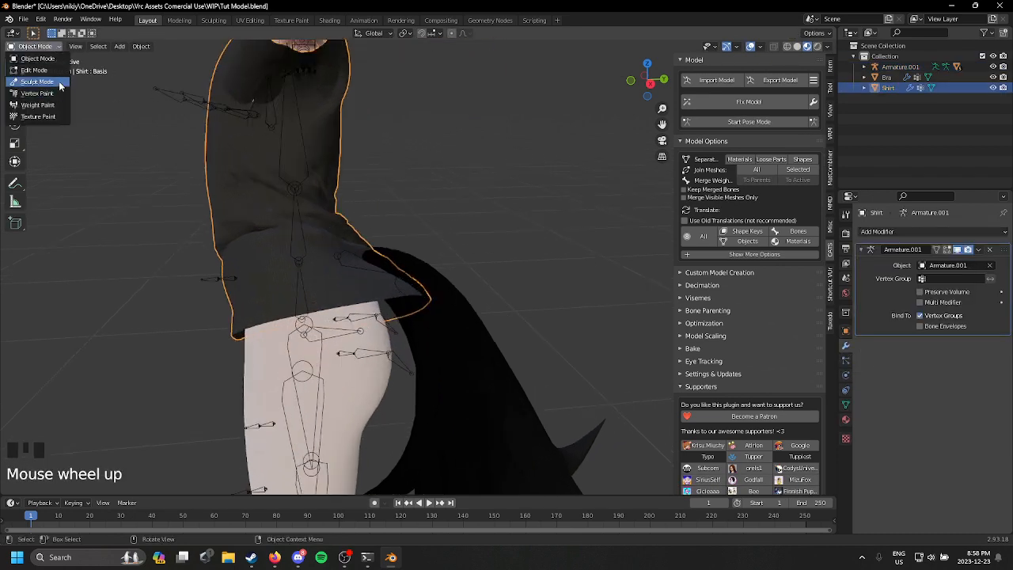
{"action": "left_click", "coordinate": [59, 82]}
{"action": "scroll", "coordinate": [246, 47], "scroll_direction": "down", "scroll_amount": 1}
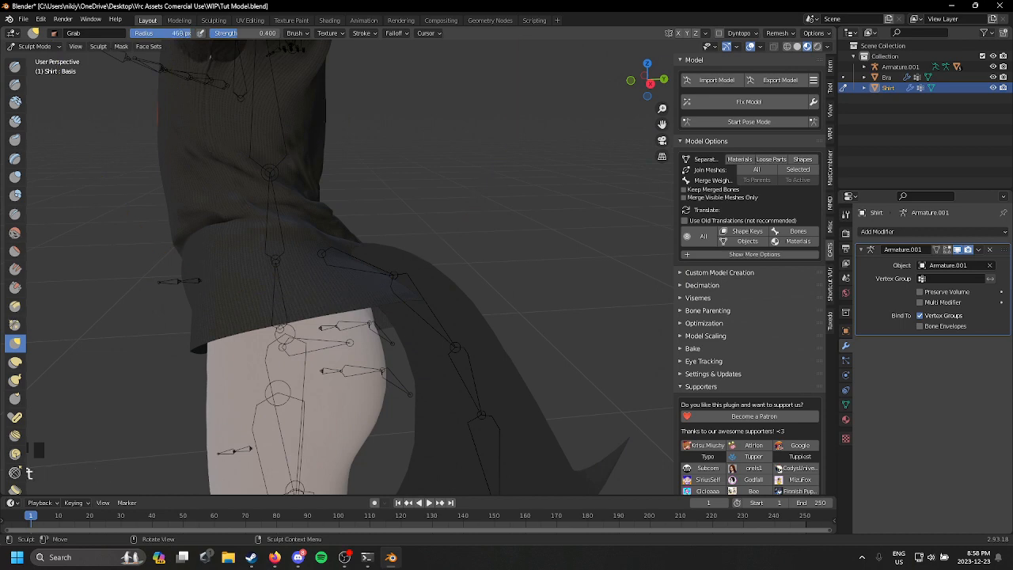
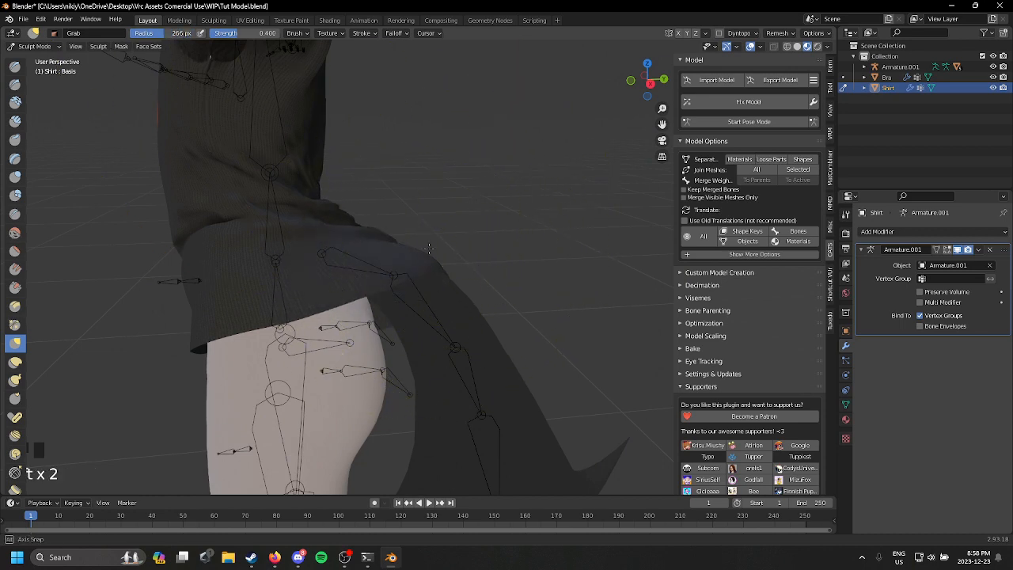
Step: Shape the shirt's back hem around the base of the tail with the Grab brush, and return to Object Mode
{"action": "middle_click_drag", "start_coordinate": [428, 249], "coordinate": [372, 297]}
{"action": "middle_click_drag", "start_coordinate": [545, 304], "coordinate": [661, 285]}
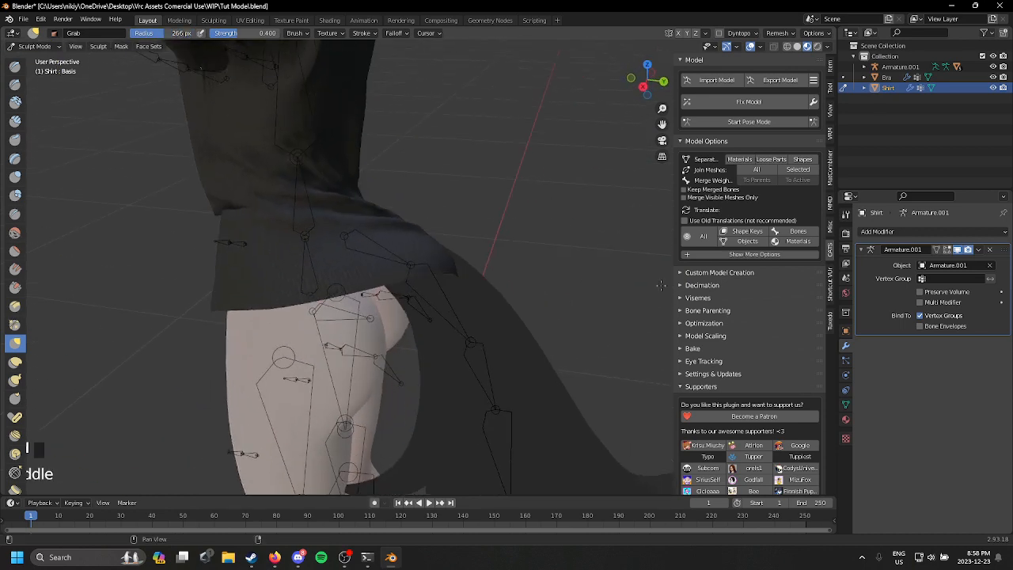
{"action": "middle_click_drag", "start_coordinate": [450, 275], "coordinate": [244, 270]}
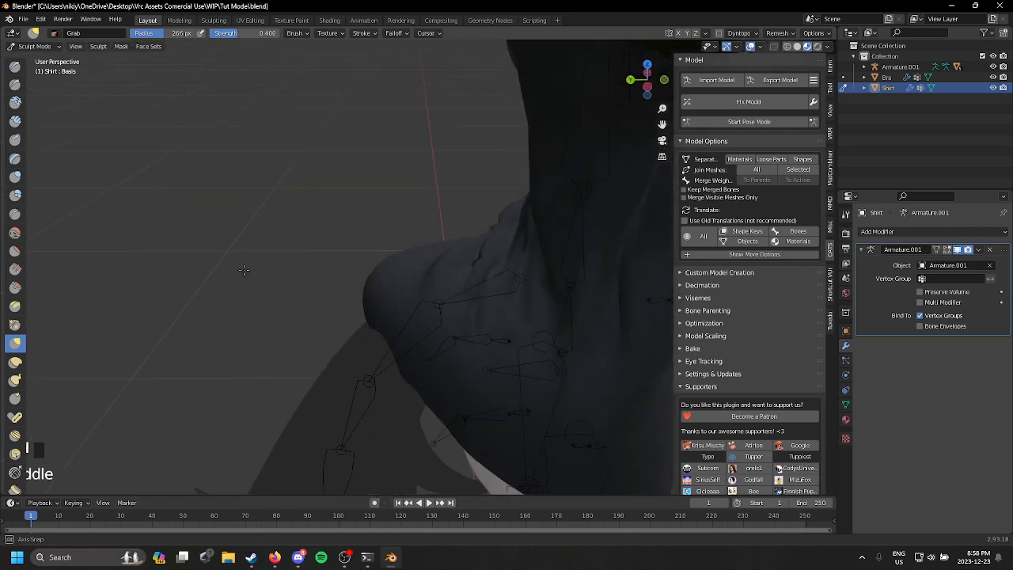
{"action": "middle_click_drag", "start_coordinate": [336, 358], "coordinate": [432, 243]}
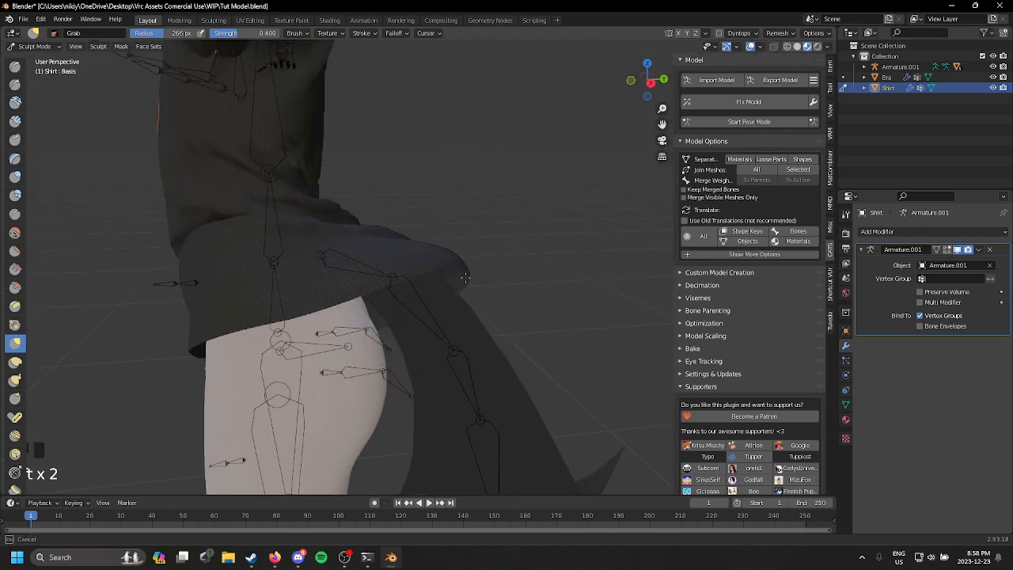
{"action": "middle_click_drag", "start_coordinate": [465, 277], "coordinate": [301, 265]}
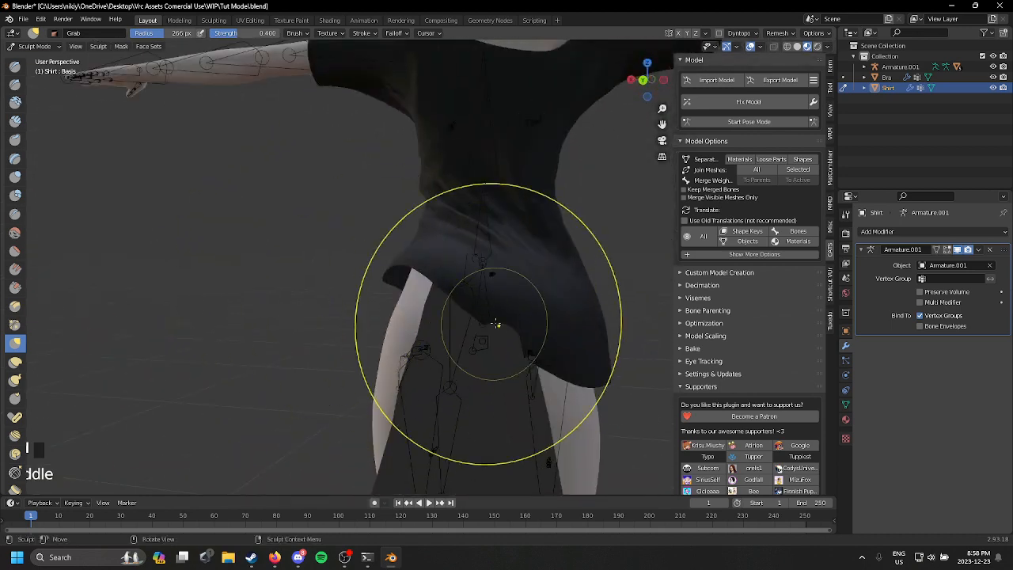
{"action": "scroll", "coordinate": [459, 248], "scroll_direction": "down", "scroll_amount": 3}
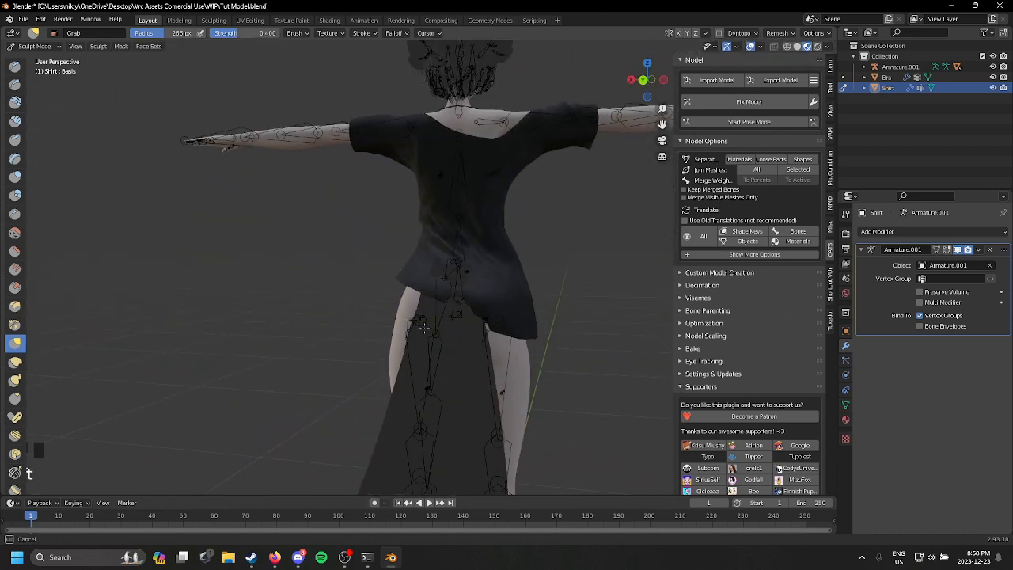
{"action": "scroll", "coordinate": [475, 313], "scroll_direction": "up", "scroll_amount": 3}
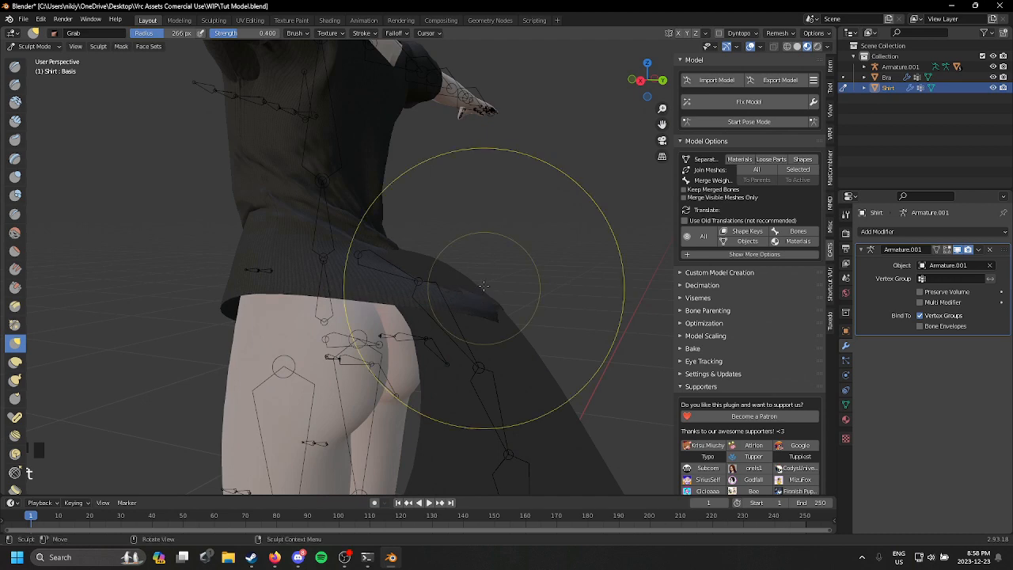
{"action": "middle_click_drag", "start_coordinate": [451, 256], "coordinate": [462, 224]}
{"action": "scroll", "coordinate": [462, 225], "scroll_direction": "up", "scroll_amount": 2}
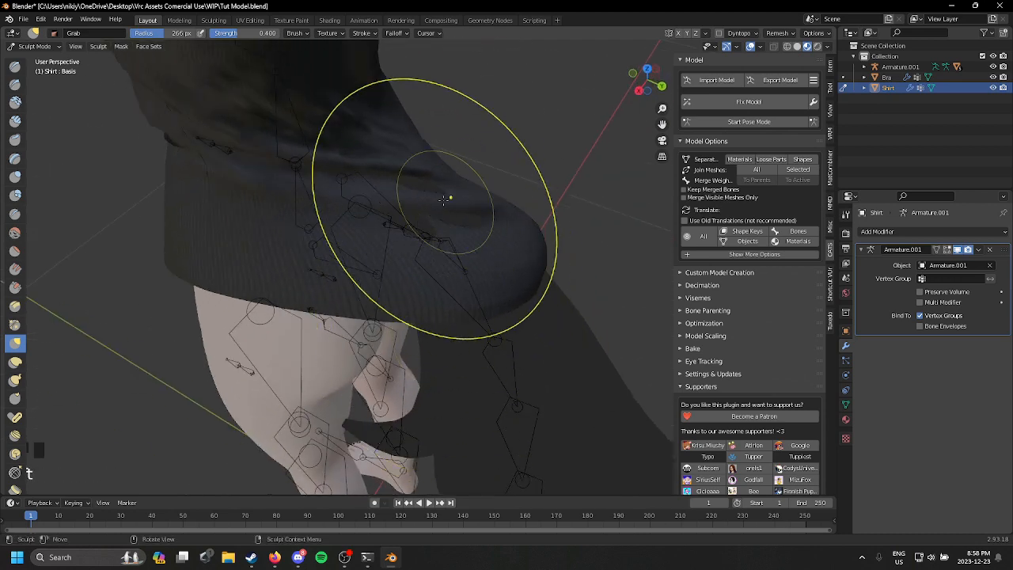
{"action": "left_click_drag", "start_coordinate": [430, 205], "coordinate": [481, 201]}
{"action": "scroll", "coordinate": [350, 190], "scroll_direction": "down", "scroll_amount": 1}
{"action": "mouse_move", "coordinate": [485, 204]}
{"action": "middle_mouse_down"}
{"action": "mouse_move", "coordinate": [350, 190]}
{"action": "mouse_move", "coordinate": [389, 235]}
{"action": "mouse_move", "coordinate": [378, 228]}
{"action": "mouse_move", "coordinate": [398, 425]}
{"action": "mouse_move", "coordinate": [554, 388]}
{"action": "mouse_move", "coordinate": [491, 376]}
{"action": "middle_mouse_up"}
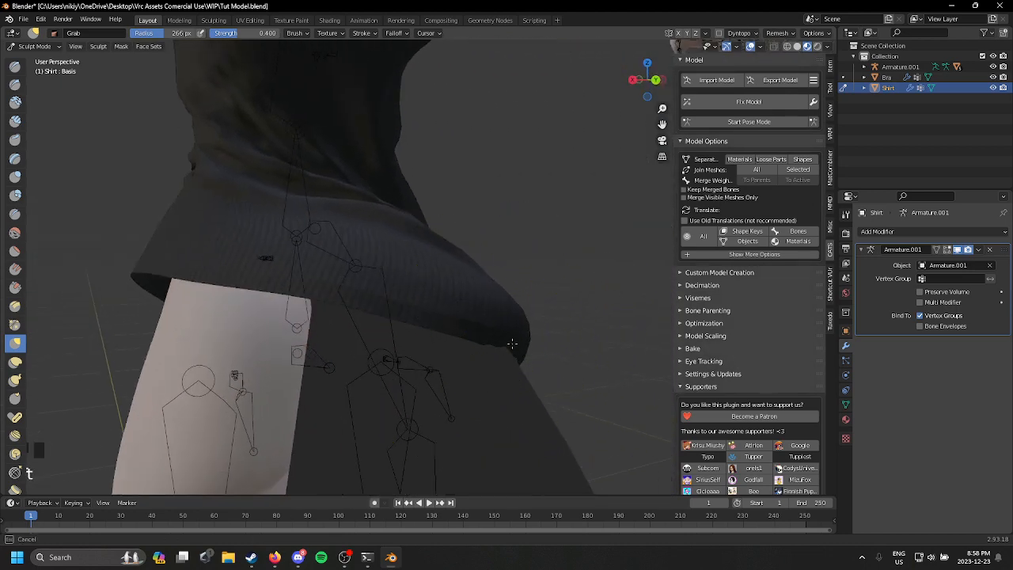
{"action": "scroll", "coordinate": [524, 336], "scroll_direction": "down", "scroll_amount": 4}
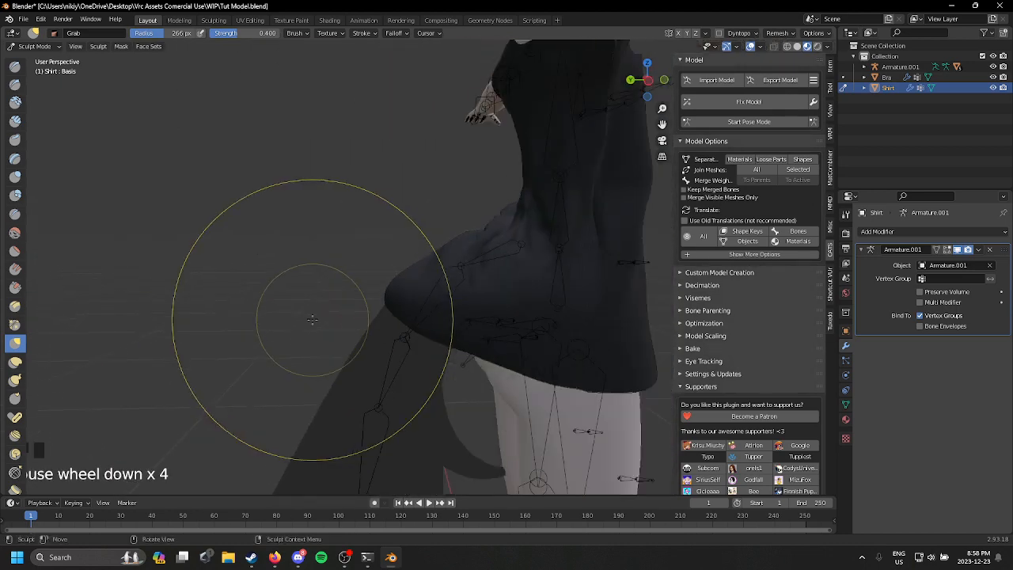
{"action": "left_click", "coordinate": [35, 46]}
{"action": "left_click", "coordinate": [38, 64]}
Step: Try transferring the tail's vertex weights to the shirt and smoothing them in Weight Paint mode, and return to Object Mode
{"action": "middle_click_drag", "start_coordinate": [277, 261], "coordinate": [355, 285], "text": "shift"}
{"action": "left_click", "coordinate": [355, 285]}
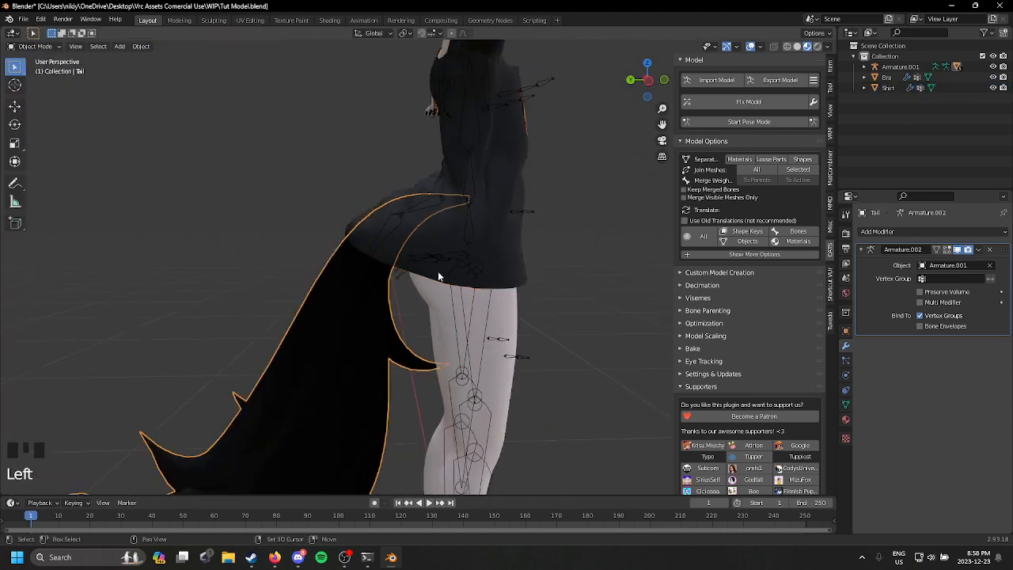
{"action": "left_click", "coordinate": [413, 235], "text": "shift"}
{"action": "left_click", "coordinate": [36, 46]}
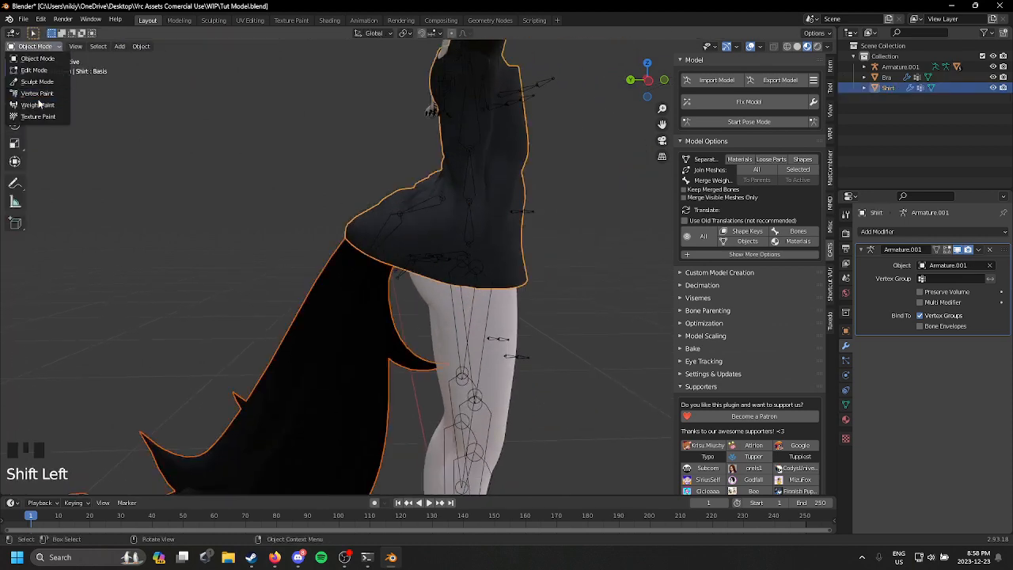
{"action": "left_click", "coordinate": [39, 104]}
{"action": "left_click", "coordinate": [124, 45]}
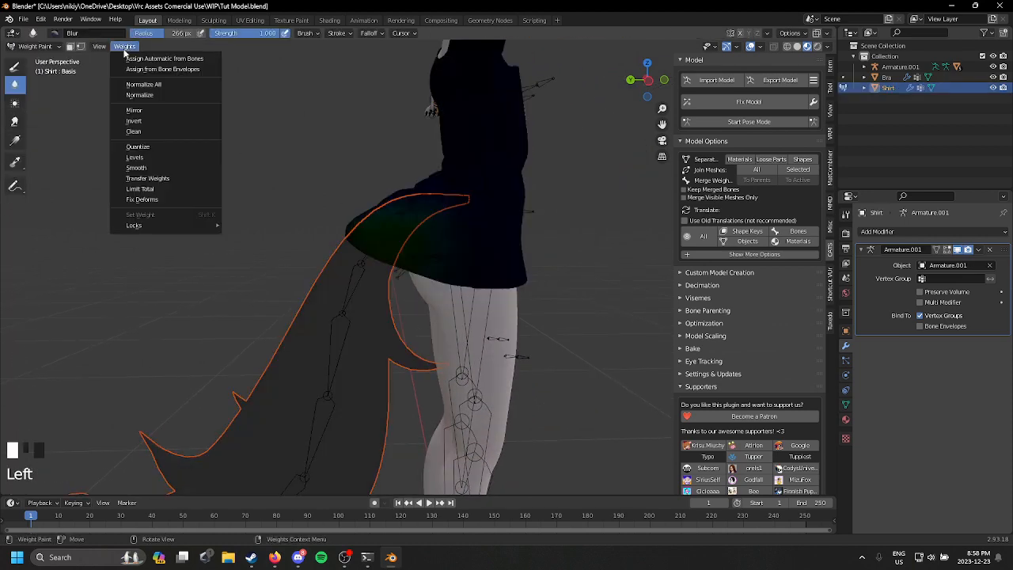
{"action": "left_click", "coordinate": [185, 177]}
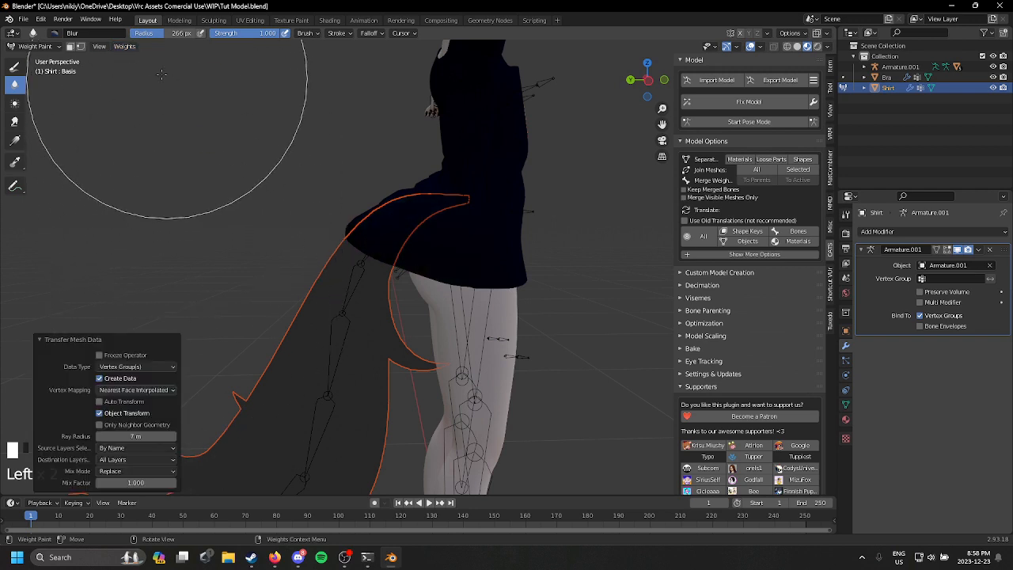
{"action": "left_click", "coordinate": [124, 47]}
{"action": "left_click", "coordinate": [172, 167]}
{"action": "left_click", "coordinate": [36, 47]}
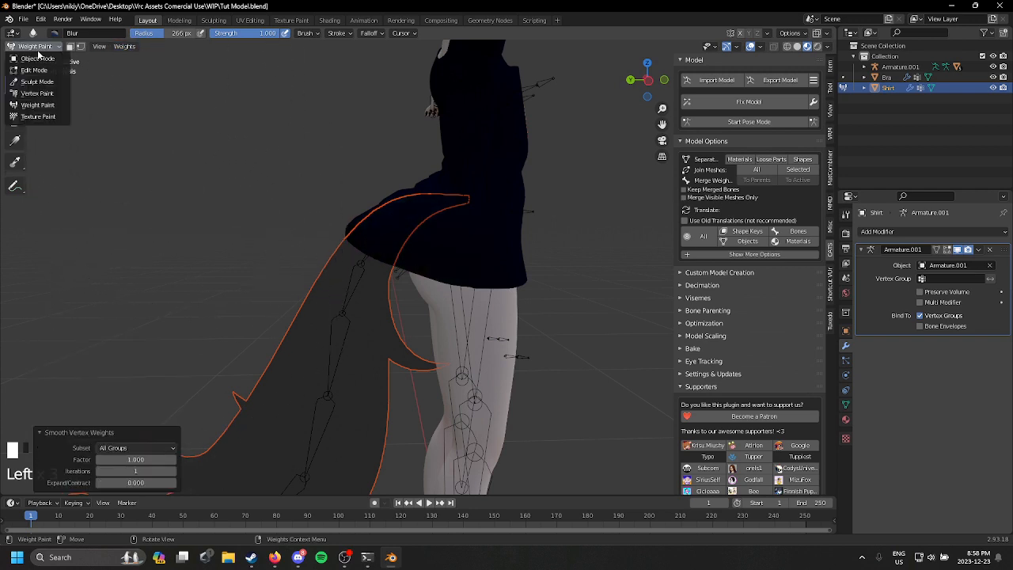
{"action": "left_click", "coordinate": [35, 60]}
Step: Test the shirt's deformation around the hips in pose mode, undo the rotation, and leave pose mode
{"action": "middle_click_drag", "start_coordinate": [198, 182], "coordinate": [263, 146]}
{"action": "left_click", "coordinate": [748, 121]}
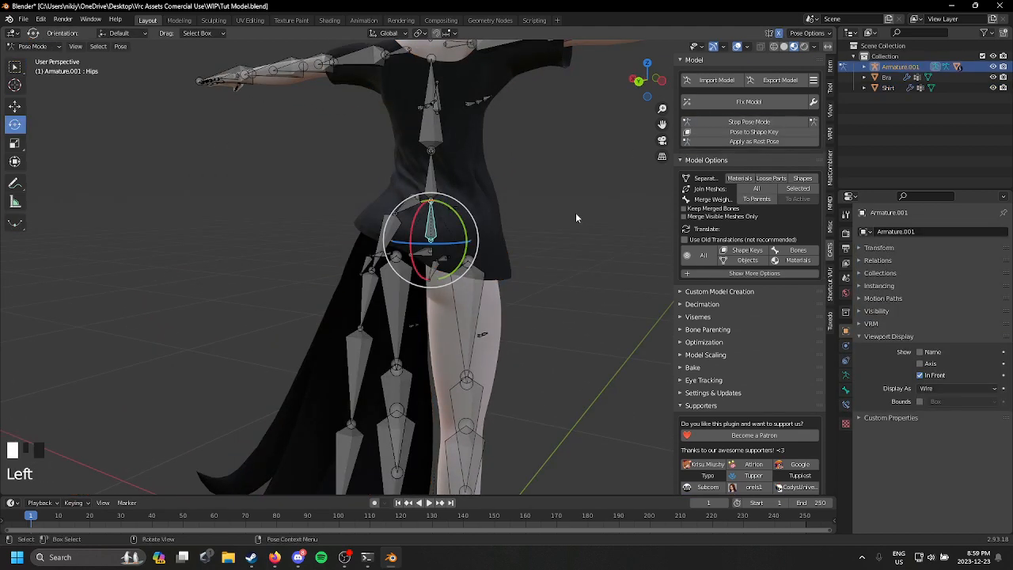
{"action": "middle_click_drag", "start_coordinate": [491, 206], "coordinate": [448, 189]}
{"action": "left_click", "coordinate": [453, 203]}
{"action": "left_click_drag", "start_coordinate": [477, 190], "coordinate": [536, 151]}
{"action": "key", "text": "ctrl+z"}
Step: Undo the smoothing and the weight transfer from the tail to the shirt
{"action": "key", "text": "ctrl+z"}
{"action": "left_click", "coordinate": [535, 212]}
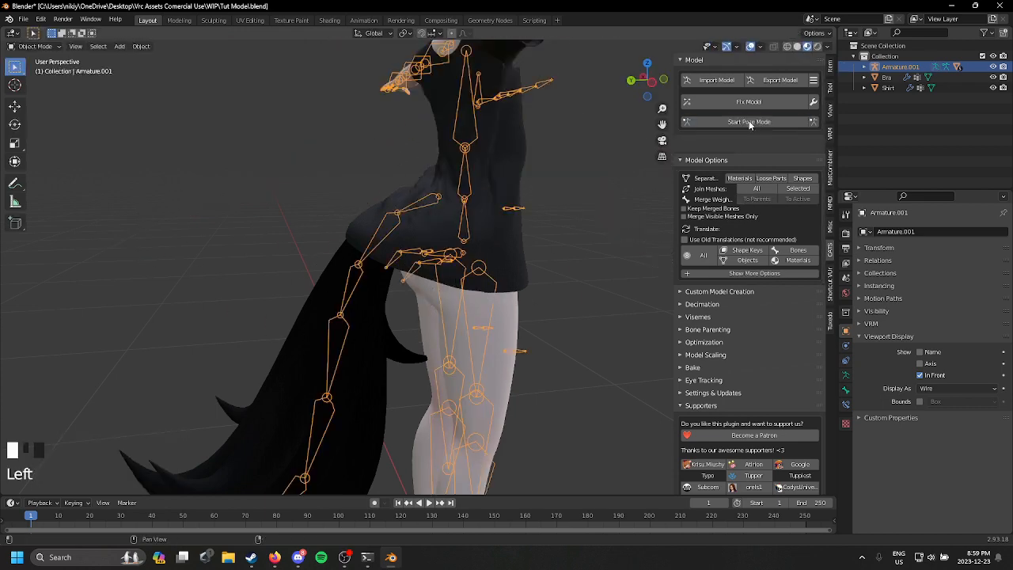
{"action": "key", "text": "ctrl+z"}
{"action": "key", "text": "ctrl+z"}
{"action": "key", "text": "ctrl+z"}
{"action": "key", "text": "ctrl+z"}
{"action": "key", "text": "ctrl+z"}
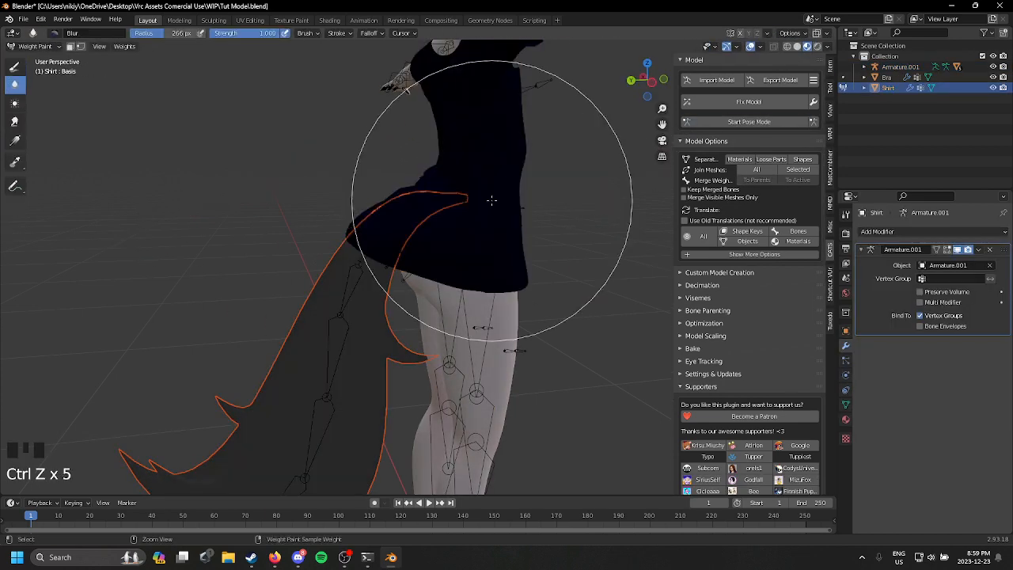
{"action": "key", "text": "ctrl+z"}
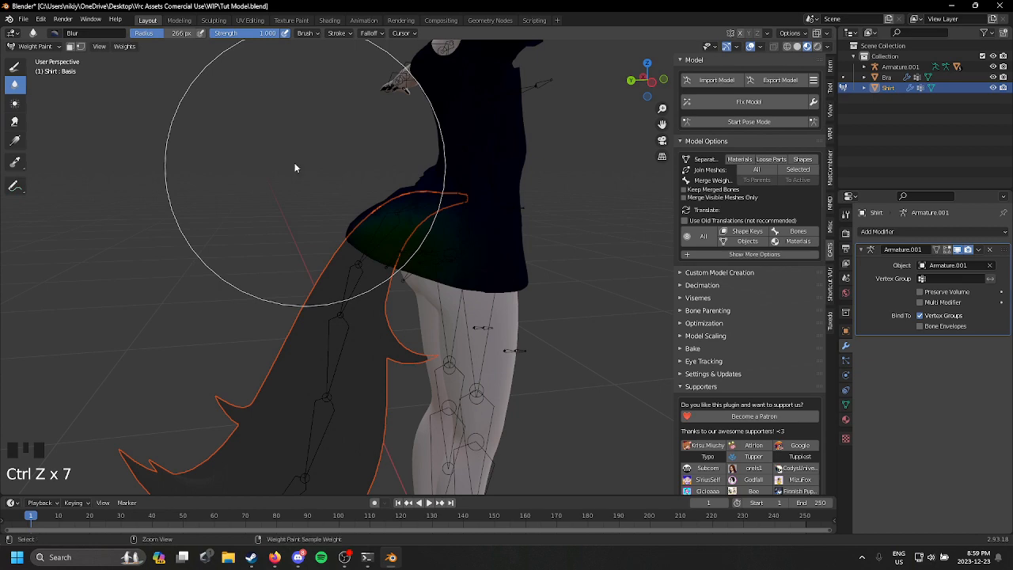
{"action": "key", "text": "ctrl+z"}
Step: Join the tail mesh into the body mesh in Object Mode, keeping the body as the active object
{"action": "left_click", "coordinate": [369, 323]}
{"action": "left_click", "coordinate": [369, 323]}
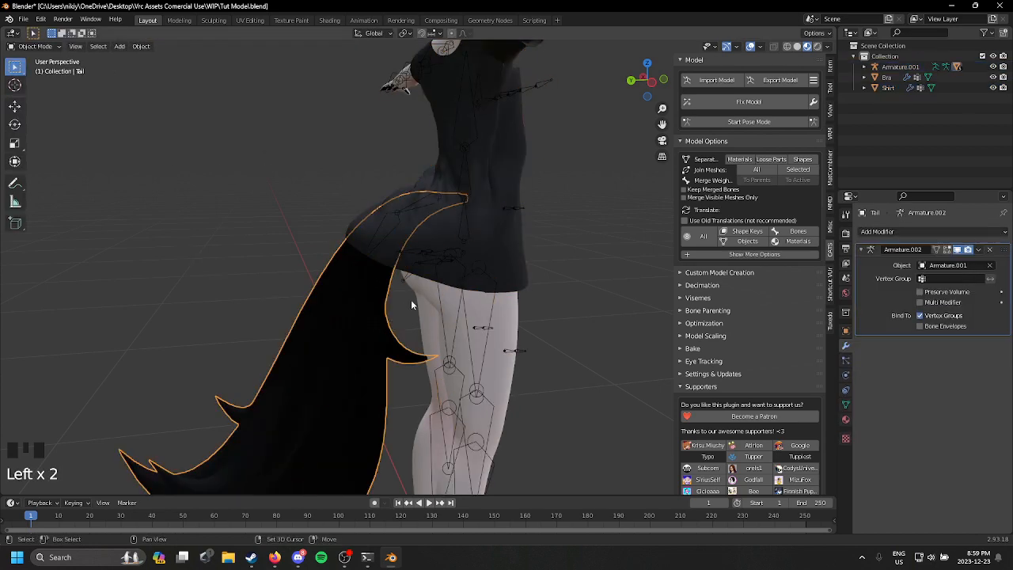
{"action": "left_click", "coordinate": [445, 300], "text": "shift"}
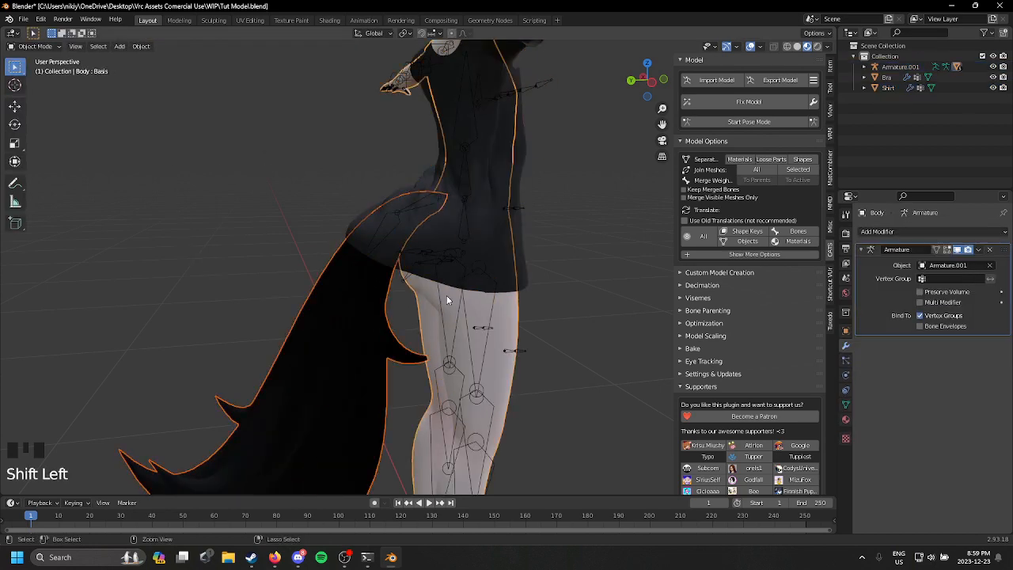
{"action": "key", "text": "ctrl+j"}
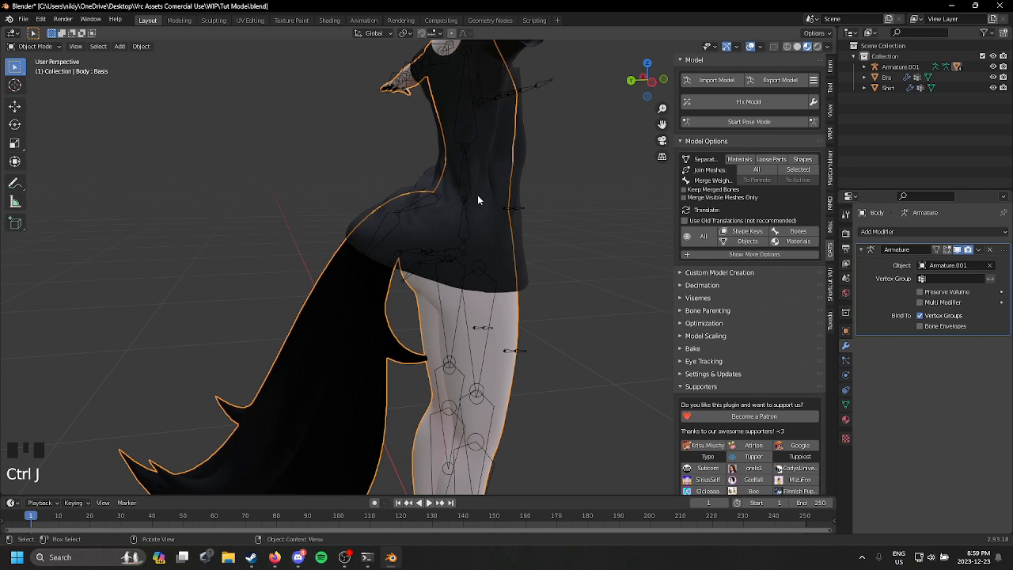
Step: Transfer the vertex weights from the joined body and tail mesh to the shirt, and smooth the transferred weights
{"action": "middle_click_drag", "start_coordinate": [477, 194], "coordinate": [402, 199]}
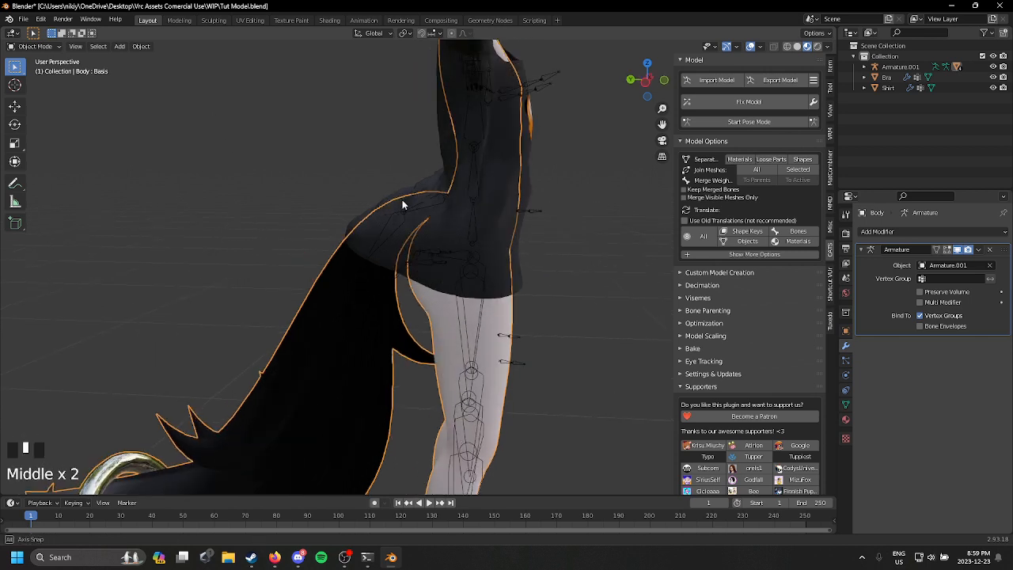
{"action": "left_click", "coordinate": [411, 255], "text": "shift"}
{"action": "left_click", "coordinate": [35, 46]}
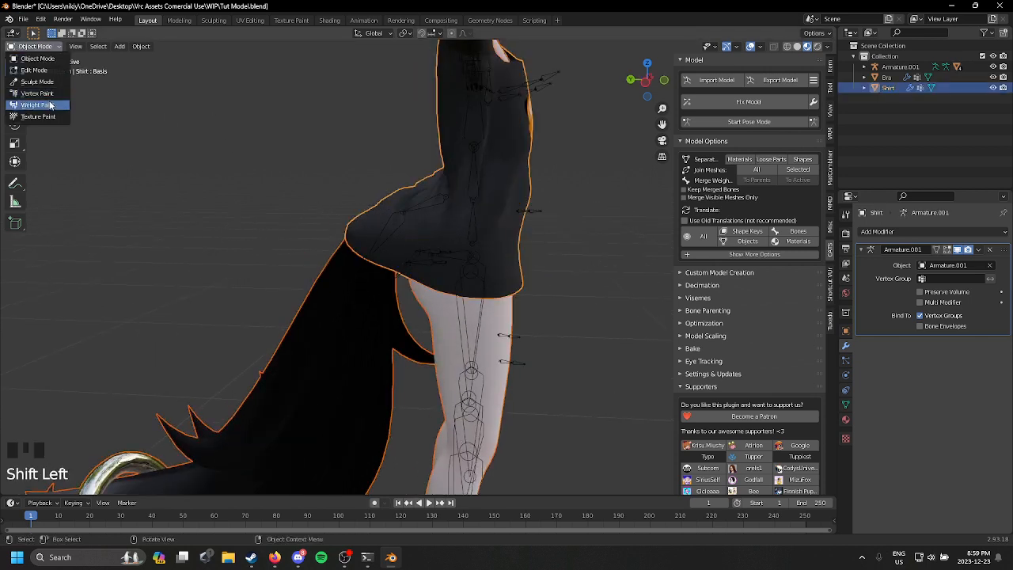
{"action": "left_click", "coordinate": [49, 105]}
{"action": "left_click", "coordinate": [125, 46]}
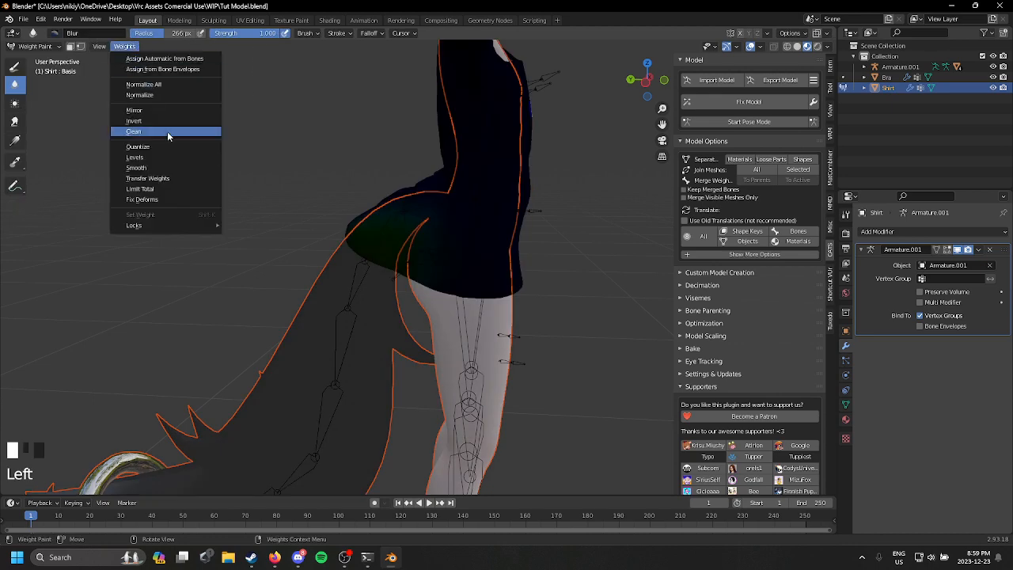
{"action": "left_click", "coordinate": [182, 179]}
{"action": "middle_click_drag", "start_coordinate": [199, 182], "coordinate": [158, 159]}
{"action": "left_click", "coordinate": [124, 46]}
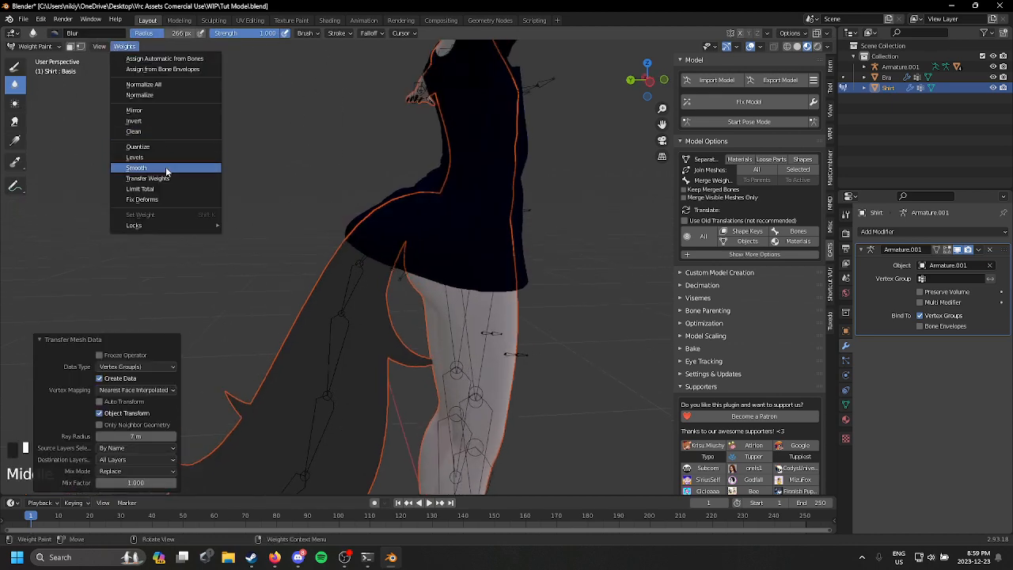
{"action": "left_click", "coordinate": [166, 167]}
Step: Start pose mode and test how the shirt follows rotations of the lower torso bones, undoing each one
{"action": "middle_click_drag", "start_coordinate": [215, 182], "coordinate": [732, 170]}
{"action": "left_click", "coordinate": [749, 122]}
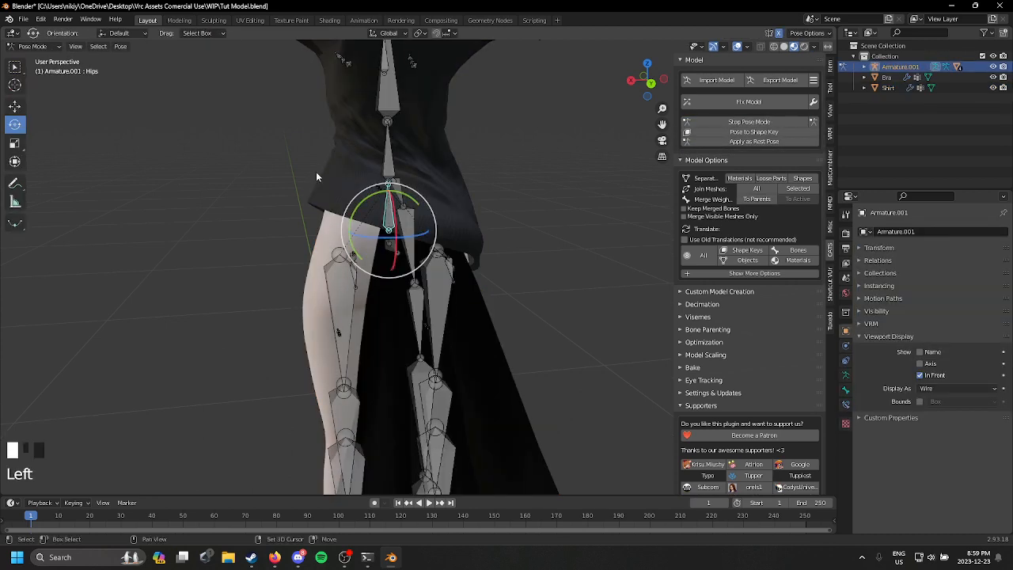
{"action": "middle_click_drag", "start_coordinate": [316, 174], "coordinate": [395, 235]}
{"action": "left_click_drag", "start_coordinate": [408, 242], "coordinate": [356, 174]}
{"action": "key", "text": "ctrl+z"}
{"action": "left_click", "coordinate": [366, 153]}
{"action": "key", "text": "ctrl+z"}
Step: Test the shirt sleeve from the front by rotating the left arm bone, and undo the rotation
{"action": "middle_click_drag", "start_coordinate": [353, 184], "coordinate": [466, 190]}
{"action": "middle_click_drag", "start_coordinate": [467, 189], "coordinate": [354, 294], "text": "shift"}
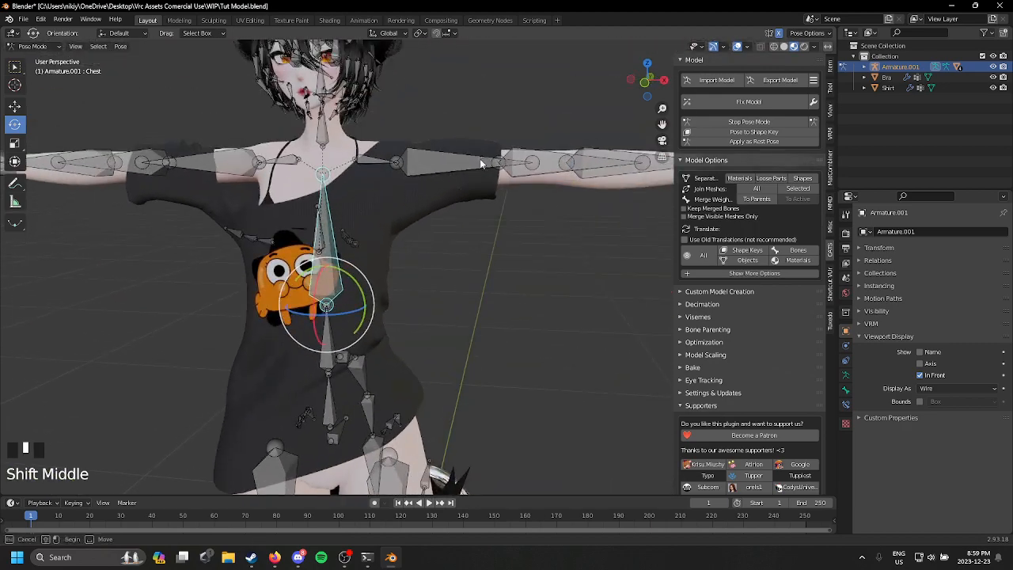
{"action": "left_click", "coordinate": [477, 162]}
{"action": "left_click_drag", "start_coordinate": [424, 124], "coordinate": [437, 172]}
{"action": "key", "text": "ctrl+z"}
Step: Test the shirt's back hem by rotating the Tail_1 and TAIL_2 bones, undoing each rotation
{"action": "middle_click_drag", "start_coordinate": [441, 337], "coordinate": [290, 255], "text": "shift"}
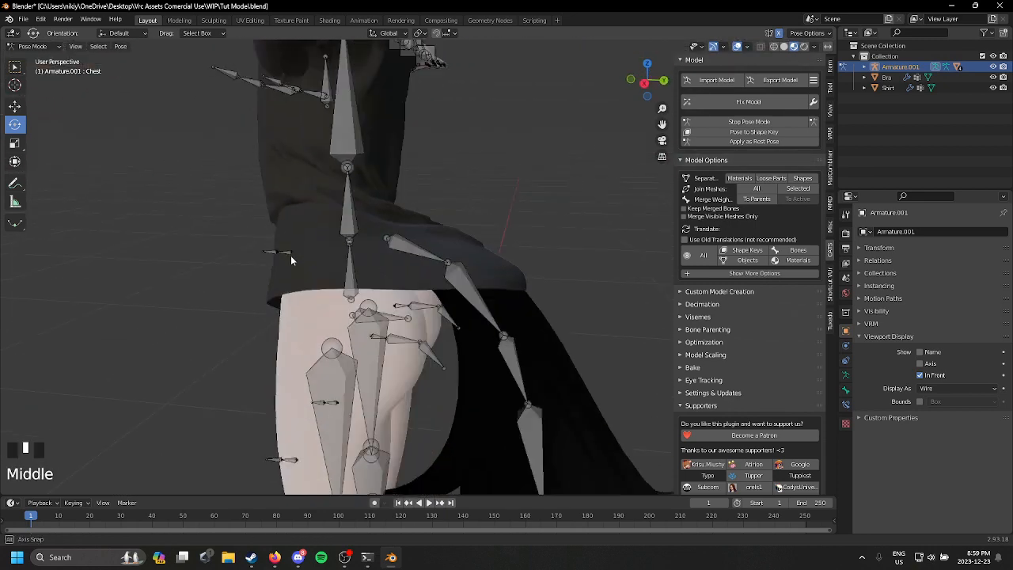
{"action": "scroll", "coordinate": [290, 255], "scroll_direction": "down", "scroll_amount": 1}
{"action": "left_click", "coordinate": [455, 273]}
{"action": "left_click_drag", "start_coordinate": [455, 273], "coordinate": [525, 294]}
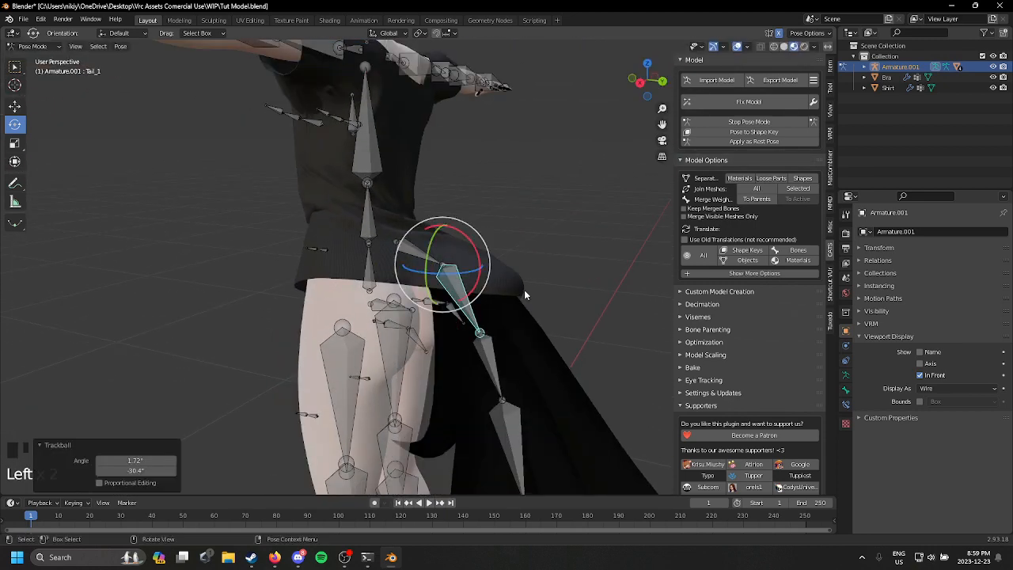
{"action": "key", "text": "ctrl+z"}
{"action": "middle_click_drag", "start_coordinate": [525, 294], "coordinate": [348, 317]}
{"action": "middle_click_drag", "start_coordinate": [349, 317], "coordinate": [375, 220], "text": "shift"}
{"action": "left_click", "coordinate": [403, 271]}
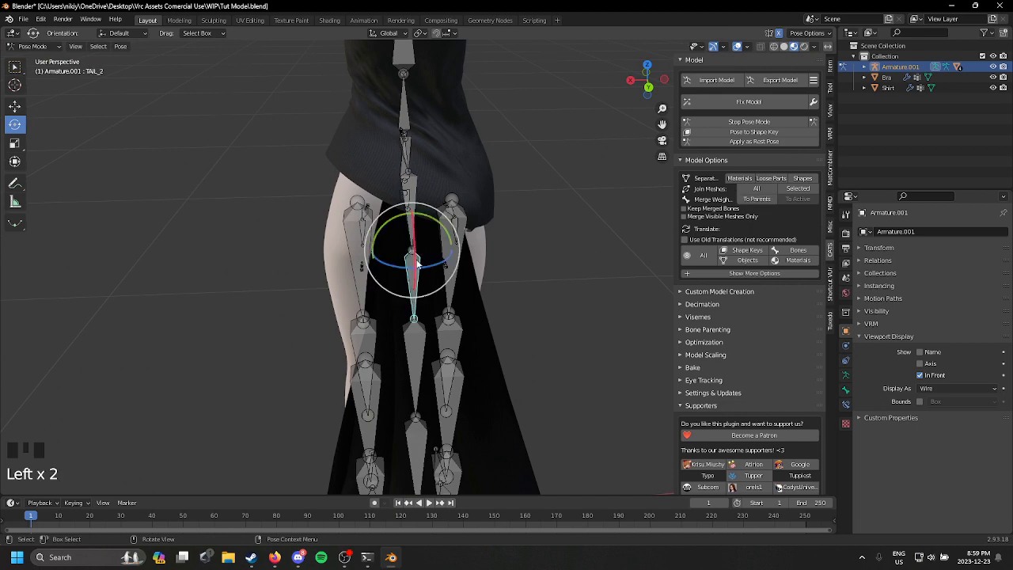
{"action": "left_click_drag", "start_coordinate": [417, 261], "coordinate": [454, 227]}
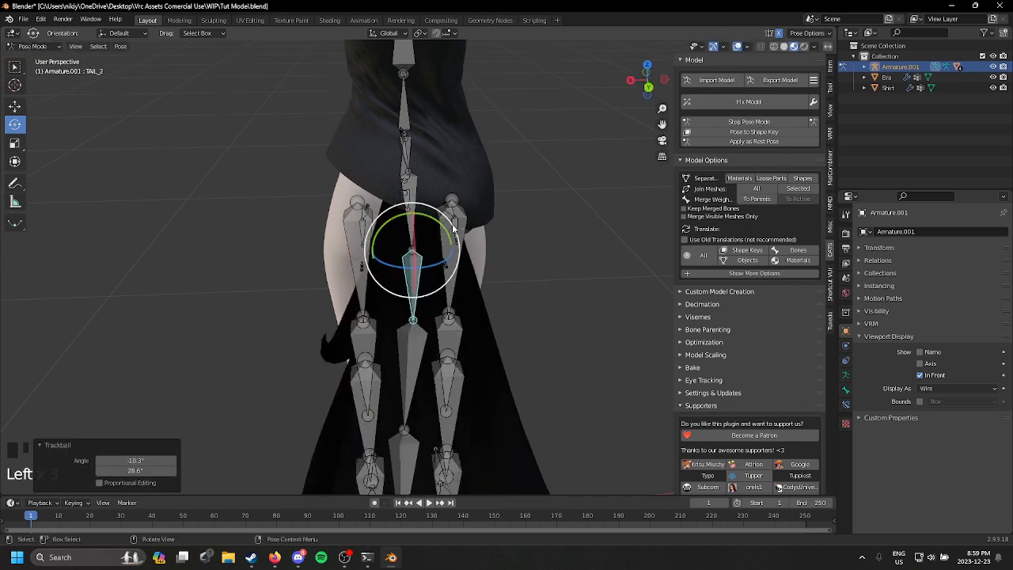
{"action": "key", "text": "ctrl+z"}
Step: Test a slight rotation of the root Tail bone against the shirt, undo it, and leave pose mode
{"action": "middle_click_drag", "start_coordinate": [418, 185], "coordinate": [397, 227]}
{"action": "left_click", "coordinate": [422, 215]}
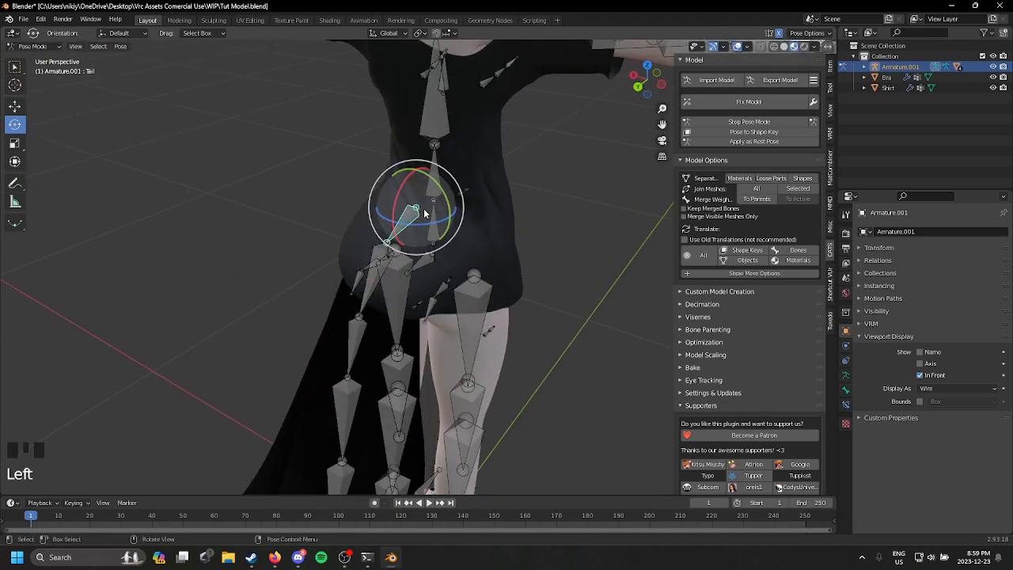
{"action": "left_click_drag", "start_coordinate": [425, 213], "coordinate": [420, 210]}
{"action": "middle_click_drag", "start_coordinate": [474, 207], "coordinate": [294, 134]}
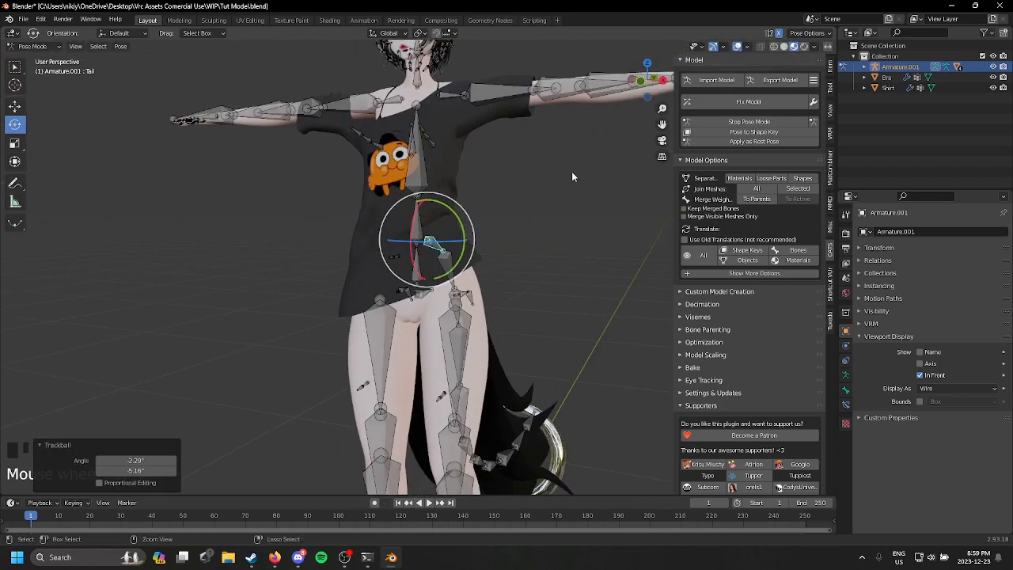
{"action": "key", "text": "ctrl+z"}
{"action": "middle_click_drag", "start_coordinate": [574, 173], "coordinate": [619, 168]}
{"action": "left_click", "coordinate": [778, 123]}
{"action": "middle_click_drag", "start_coordinate": [528, 194], "coordinate": [502, 282], "text": "shift"}
{"action": "middle_click_drag", "start_coordinate": [501, 282], "coordinate": [495, 203]}
{"action": "scroll", "coordinate": [509, 262], "scroll_direction": "up", "scroll_amount": 2}
{"action": "scroll", "coordinate": [495, 203], "scroll_direction": "down", "scroll_amount": 2}
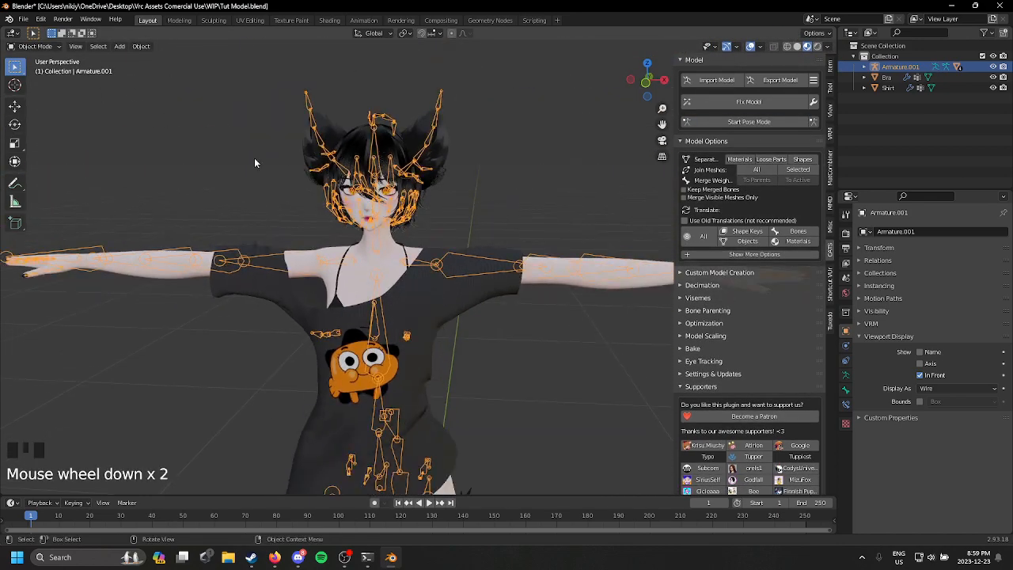
{"action": "middle_click_drag", "start_coordinate": [254, 163], "coordinate": [261, 111], "text": "shift"}
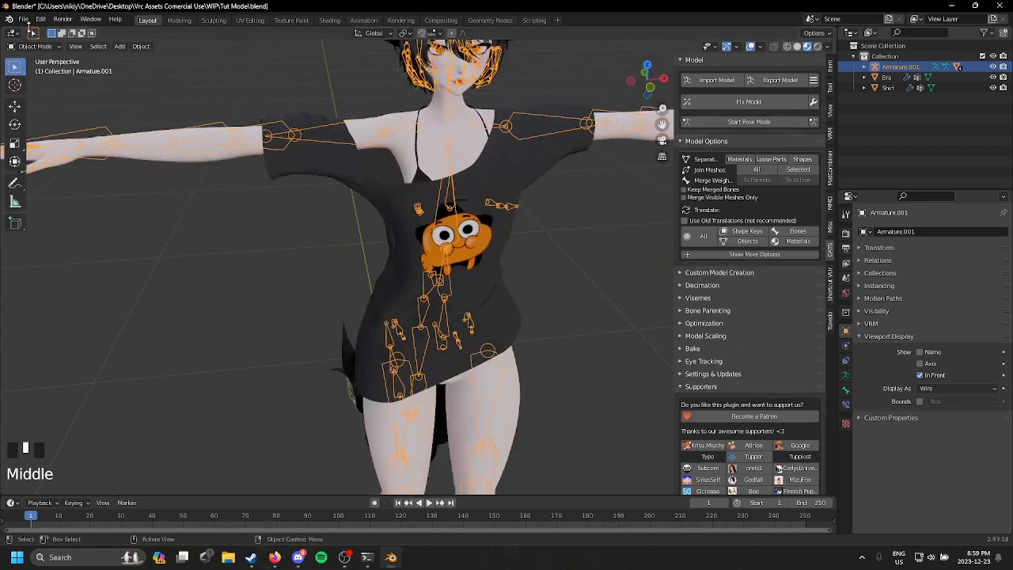
Step: Save the current avatar project file
{"action": "left_click", "coordinate": [26, 20]}
{"action": "left_click", "coordinate": [41, 88]}
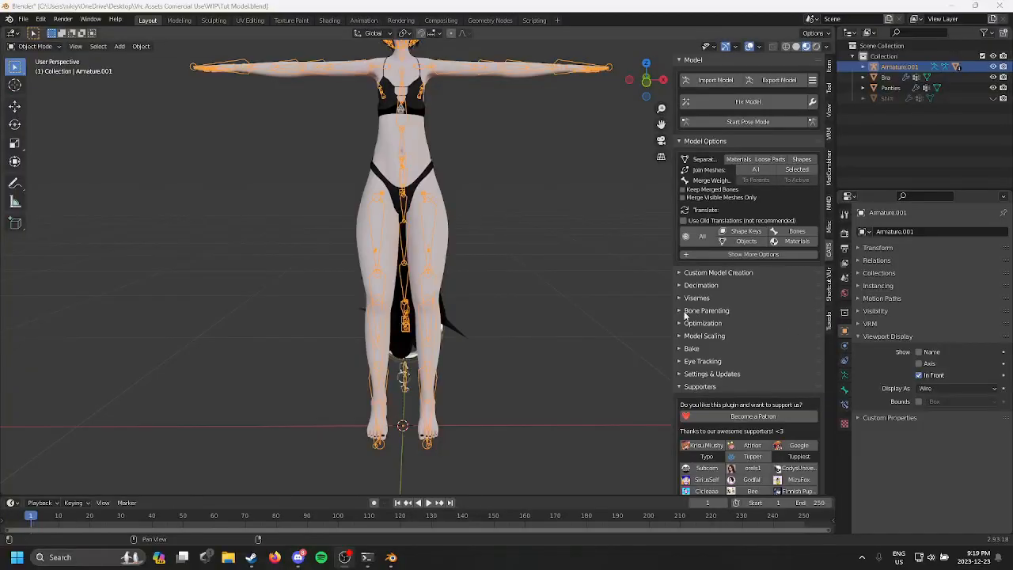
{"action": "middle_click_drag", "start_coordinate": [473, 369], "coordinate": [530, 358]}
{"action": "middle_click_drag", "start_coordinate": [531, 357], "coordinate": [472, 360]}
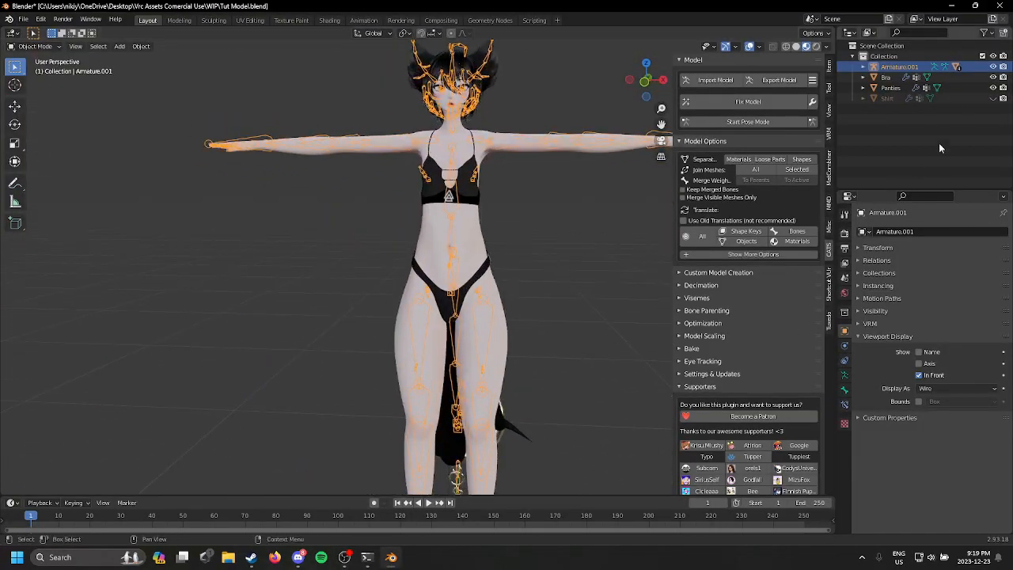
Step: Show the shirt on the avatar to compare the outfit, hide it again, and save the file
{"action": "left_click", "coordinate": [993, 99]}
{"action": "middle_click_drag", "start_coordinate": [502, 267], "coordinate": [481, 406]}
{"action": "left_click", "coordinate": [993, 99]}
{"action": "scroll", "coordinate": [463, 422], "scroll_direction": "up", "scroll_amount": 3}
{"action": "scroll", "coordinate": [462, 422], "scroll_direction": "down", "scroll_amount": 3}
{"action": "middle_click_drag", "start_coordinate": [464, 318], "coordinate": [473, 258], "text": "shift"}
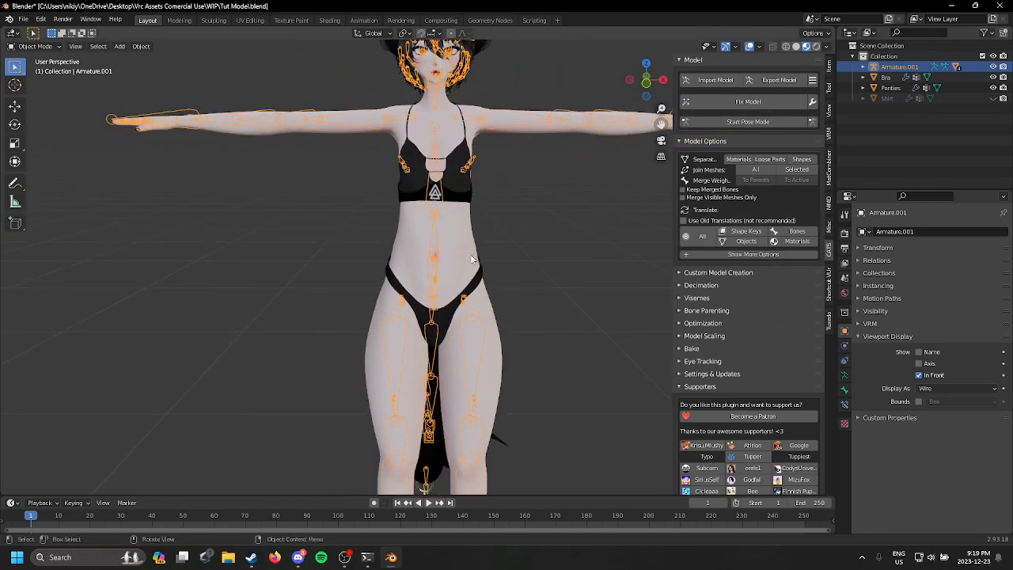
{"action": "left_click", "coordinate": [24, 19]}
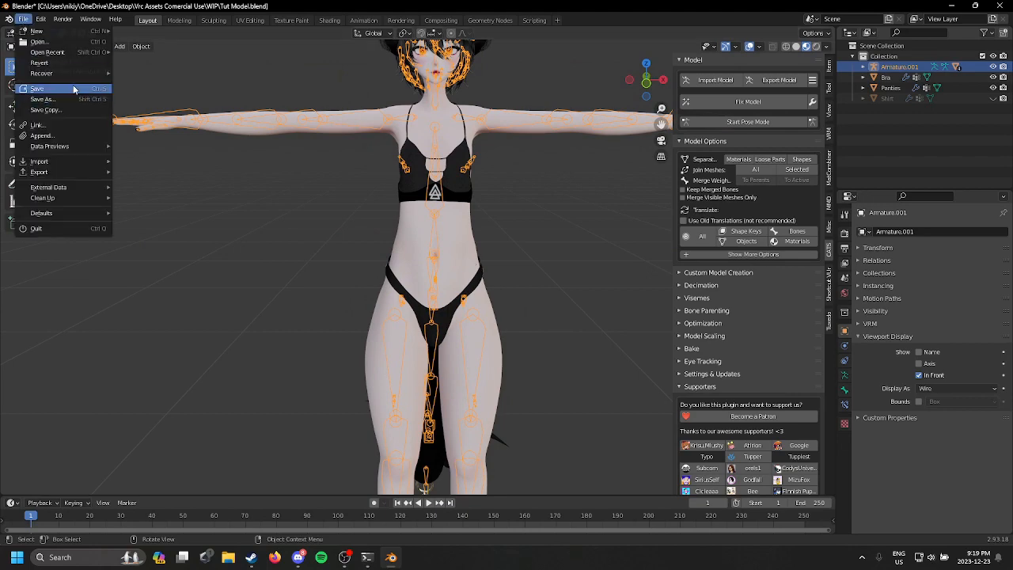
{"action": "middle_click_drag", "start_coordinate": [428, 121], "coordinate": [431, 190], "text": "shift"}
{"action": "scroll", "coordinate": [482, 202], "scroll_direction": "up", "scroll_amount": 2}
{"action": "middle_click_drag", "start_coordinate": [576, 140], "coordinate": [538, 228], "text": "shift"}
{"action": "scroll", "coordinate": [583, 235], "scroll_direction": "up", "scroll_amount": 4}
{"action": "scroll", "coordinate": [575, 307], "scroll_direction": "up", "scroll_amount": 3}
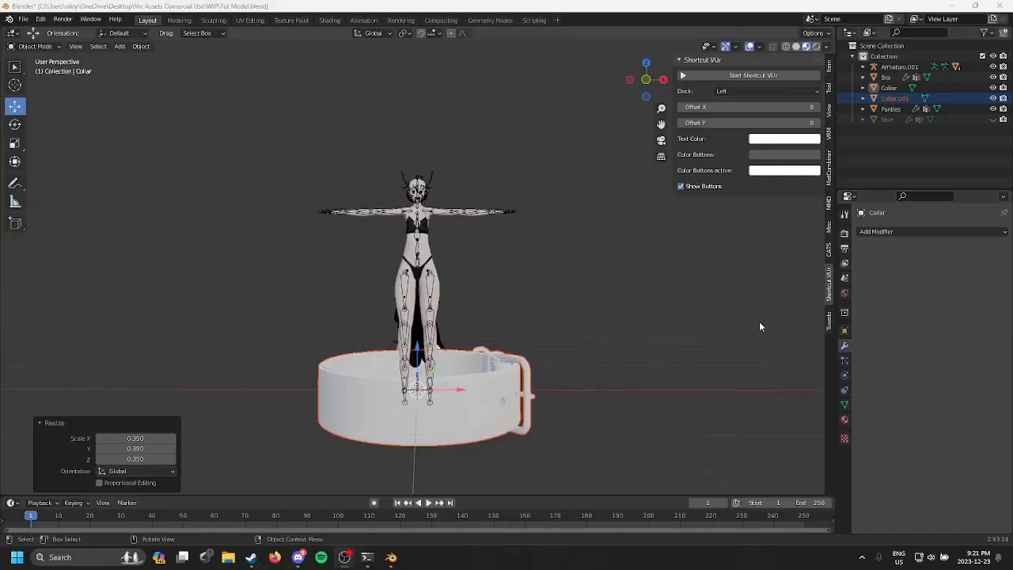
{"action": "scroll", "coordinate": [489, 320], "scroll_direction": "up", "scroll_amount": 2}
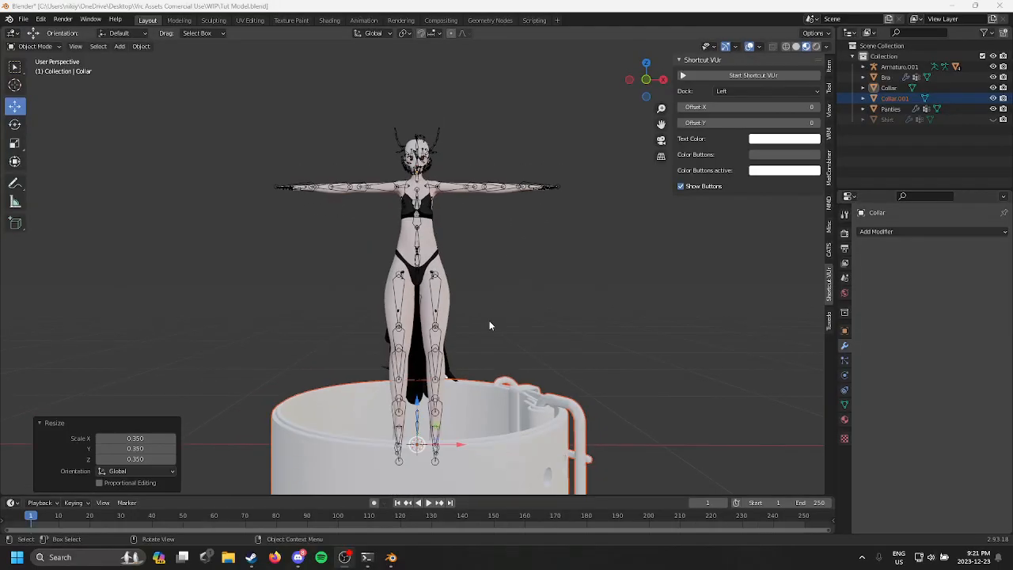
Step: Raise the oversized buckled collar from the feet to shoulder height and scale it by about 0.265
{"action": "middle_click_drag", "start_coordinate": [489, 321], "coordinate": [453, 332]}
{"action": "left_click_drag", "start_coordinate": [452, 327], "coordinate": [516, 86]}
{"action": "middle_click_drag", "start_coordinate": [514, 89], "coordinate": [475, 236], "text": "shift"}
{"action": "scroll", "coordinate": [473, 243], "scroll_direction": "up", "scroll_amount": 3}
{"action": "key", "text": "s"}
{"action": "left_click", "coordinate": [435, 294]}
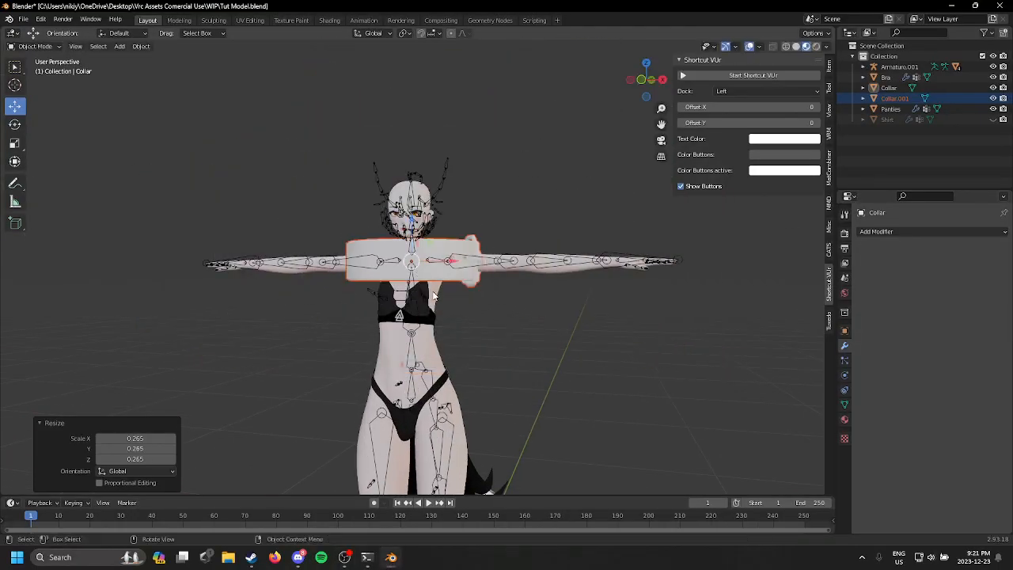
Step: Shrink the buckled collar further, ending with a scale factor of about 0.603, and raise it onto the neck
{"action": "key", "text": "s"}
{"action": "left_click", "coordinate": [445, 292]}
{"action": "middle_click_drag", "start_coordinate": [446, 293], "coordinate": [501, 353]}
{"action": "scroll", "coordinate": [492, 285], "scroll_direction": "up", "scroll_amount": 5}
{"action": "scroll", "coordinate": [492, 286], "scroll_direction": "up", "scroll_amount": 2}
{"action": "key", "text": "s"}
{"action": "left_click", "coordinate": [465, 366]}
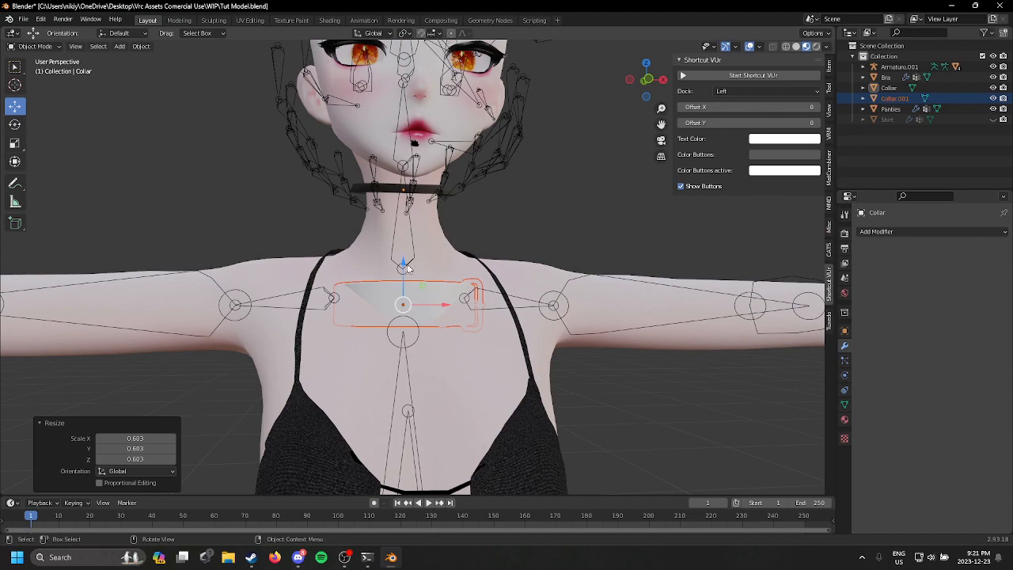
{"action": "left_click_drag", "start_coordinate": [403, 266], "coordinate": [405, 179]}
Step: Try scaling the buckled collar by about 0.619 and tilting it about -14.6° in side view to follow the neck
{"action": "key", "text": "s"}
{"action": "left_click", "coordinate": [432, 234]}
{"action": "middle_click_drag", "start_coordinate": [435, 240], "coordinate": [379, 232]}
{"action": "middle_click_drag", "start_coordinate": [295, 163], "coordinate": [315, 137]}
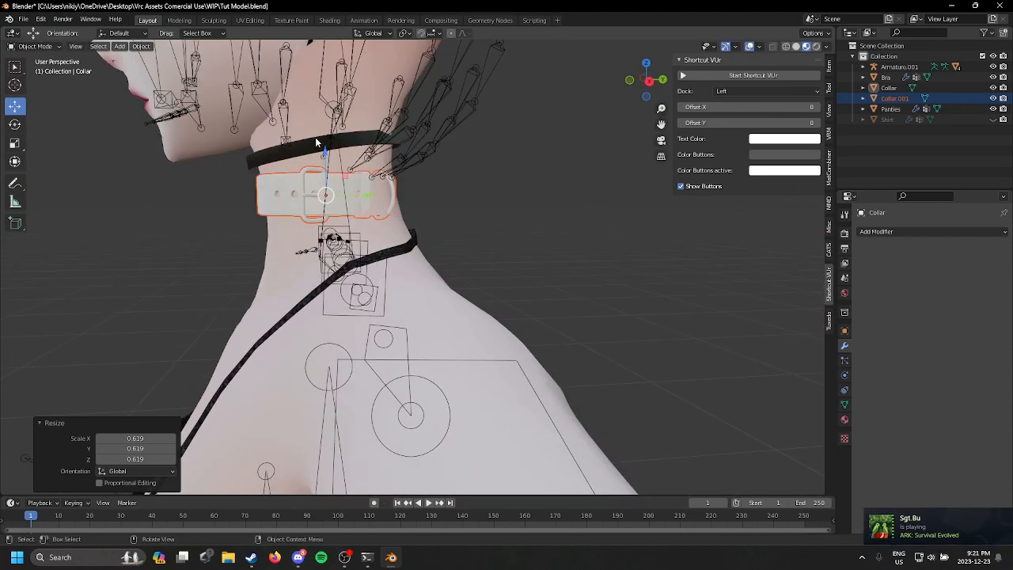
{"action": "key", "text": "r"}
{"action": "left_click", "coordinate": [302, 131]}
Step: Try enlarging the tilted collar around the neck, using a final scale factor of about 1.18
{"action": "key", "text": "s"}
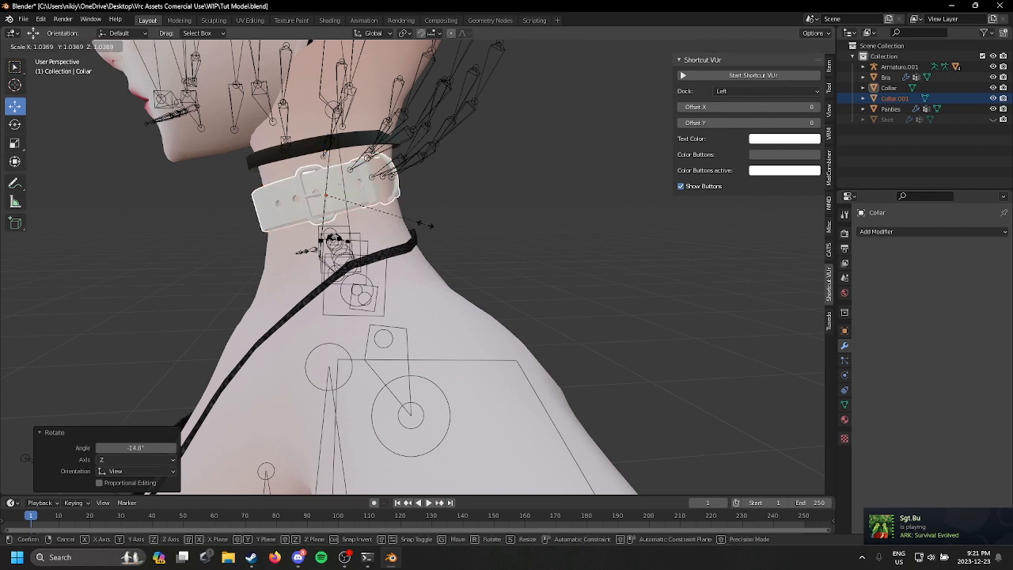
{"action": "left_click", "coordinate": [402, 212]}
{"action": "left_click", "coordinate": [171, 318]}
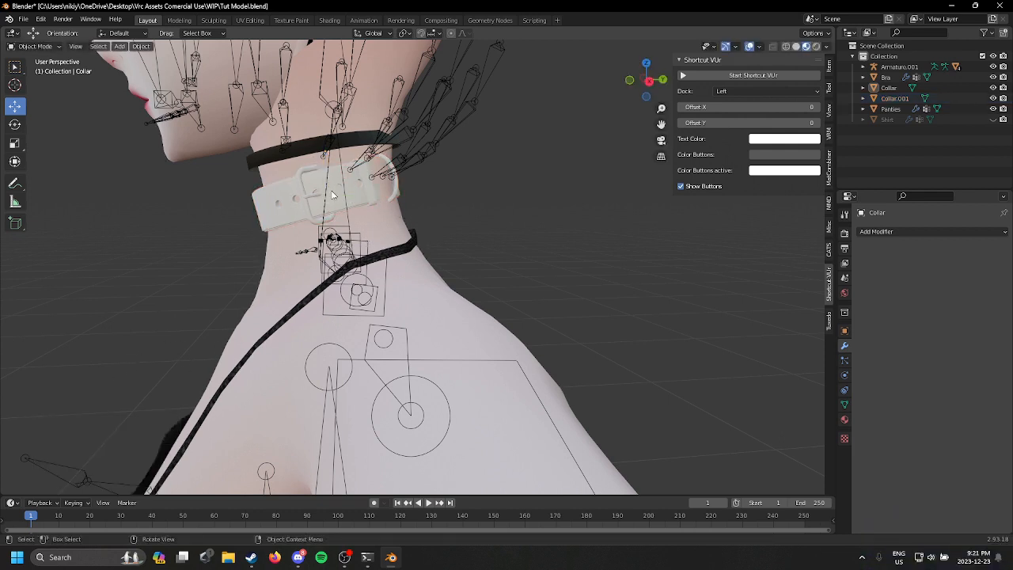
{"action": "key", "text": "s"}
{"action": "left_click", "coordinate": [444, 258]}
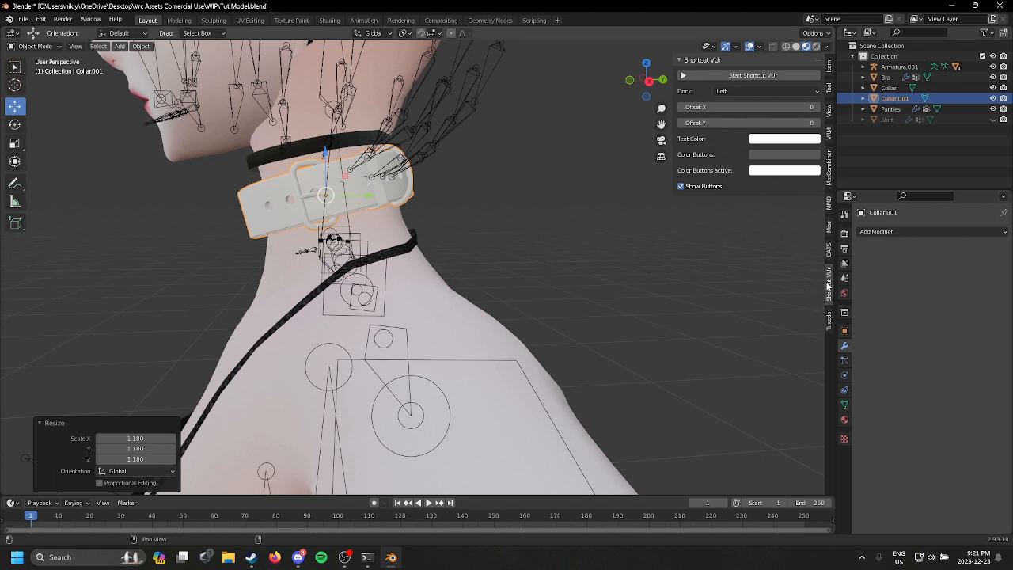
Step: Start the Shortcut VUr input display and collapse the Resize settings
{"action": "left_click", "coordinate": [779, 77]}
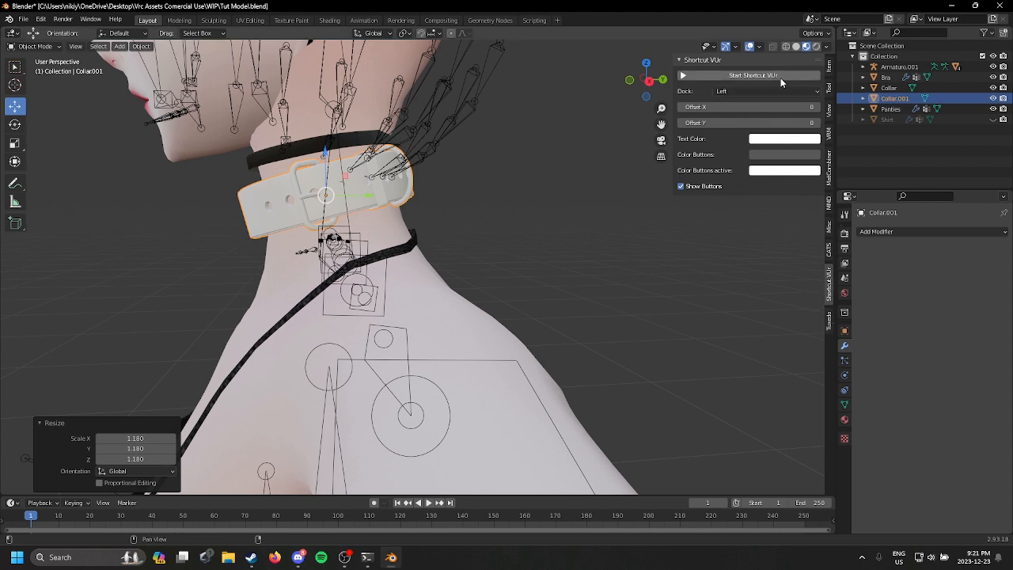
{"action": "left_click", "coordinate": [50, 425]}
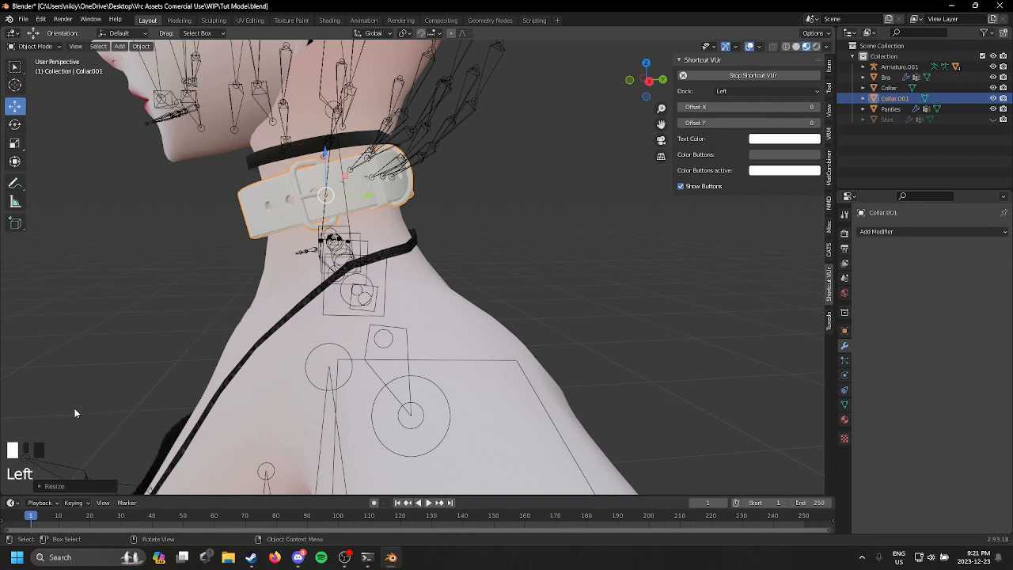
Step: Try one more resize of the collar, and undo back to before it was tilted and shrunk on the neck
{"action": "middle_click_drag", "start_coordinate": [373, 231], "coordinate": [477, 252]}
{"action": "key", "text": "s"}
{"action": "left_click", "coordinate": [406, 255]}
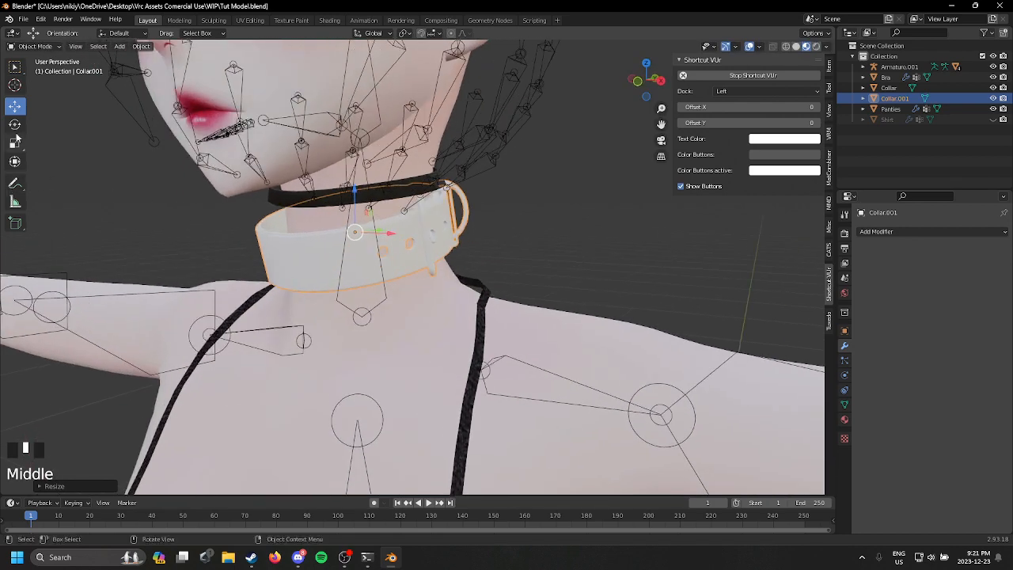
{"action": "key", "text": "ctrl+z"}
{"action": "key", "text": "ctrl+z"}
{"action": "key", "text": "ctrl+z"}
{"action": "key", "text": "ctrl+z"}
{"action": "key", "text": "ctrl+z"}
{"action": "key", "text": "ctrl+z"}
{"action": "key", "text": "ctrl+z"}
{"action": "key", "text": "ctrl+z"}
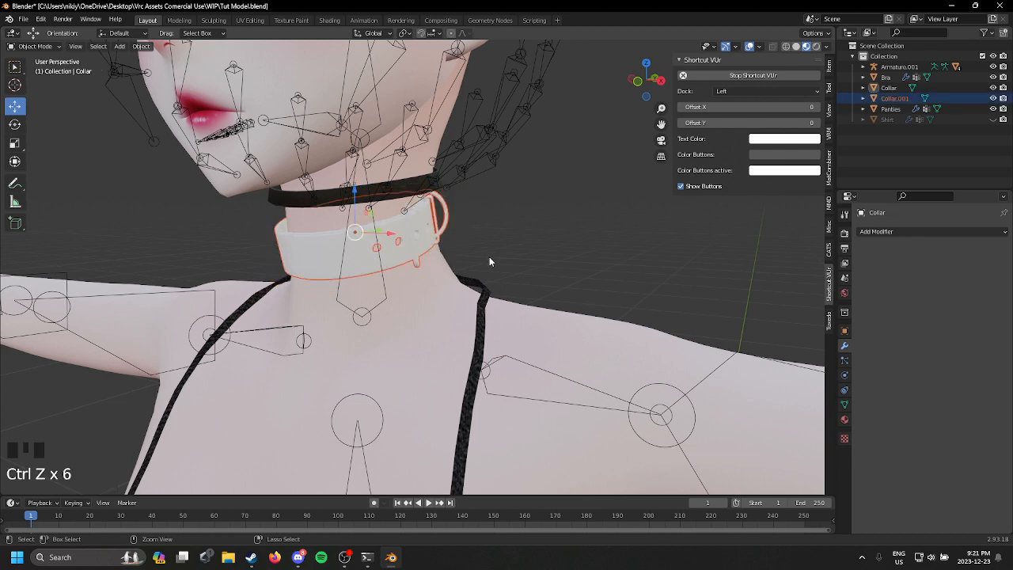
{"action": "key", "text": "ctrl+z"}
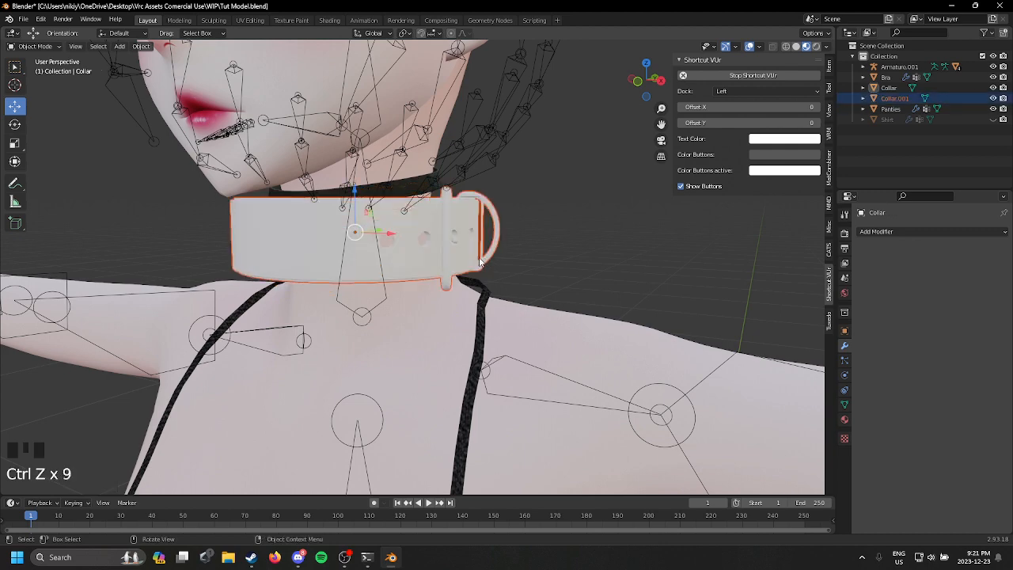
Step: Try rotating the buckled collar around its vertical axis, and undo the rotation
{"action": "middle_click_drag", "start_coordinate": [488, 262], "coordinate": [353, 221]}
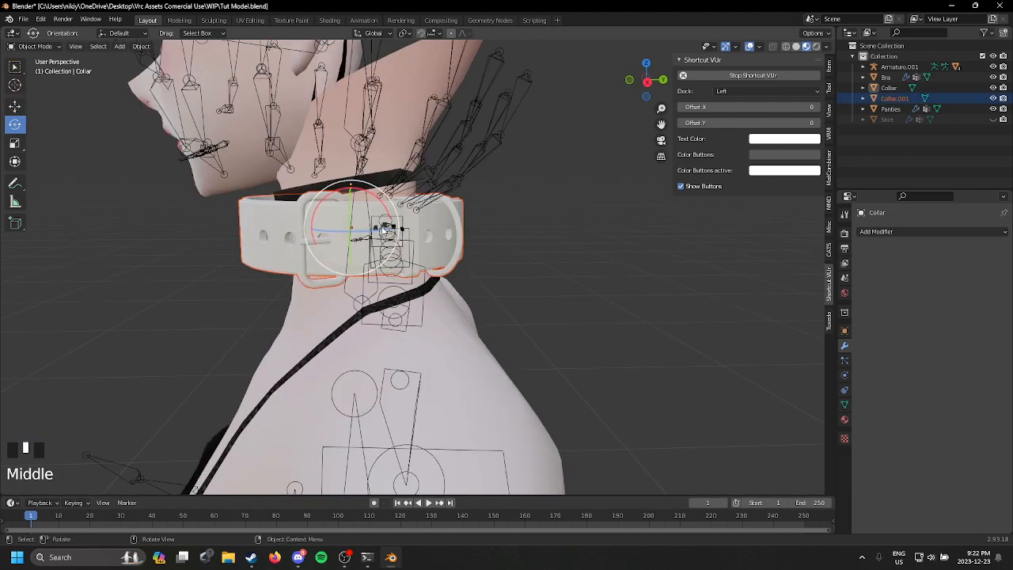
{"action": "left_click_drag", "start_coordinate": [341, 222], "coordinate": [285, 226]}
{"action": "middle_click_drag", "start_coordinate": [380, 244], "coordinate": [425, 248]}
{"action": "key", "text": "ctrl+z"}
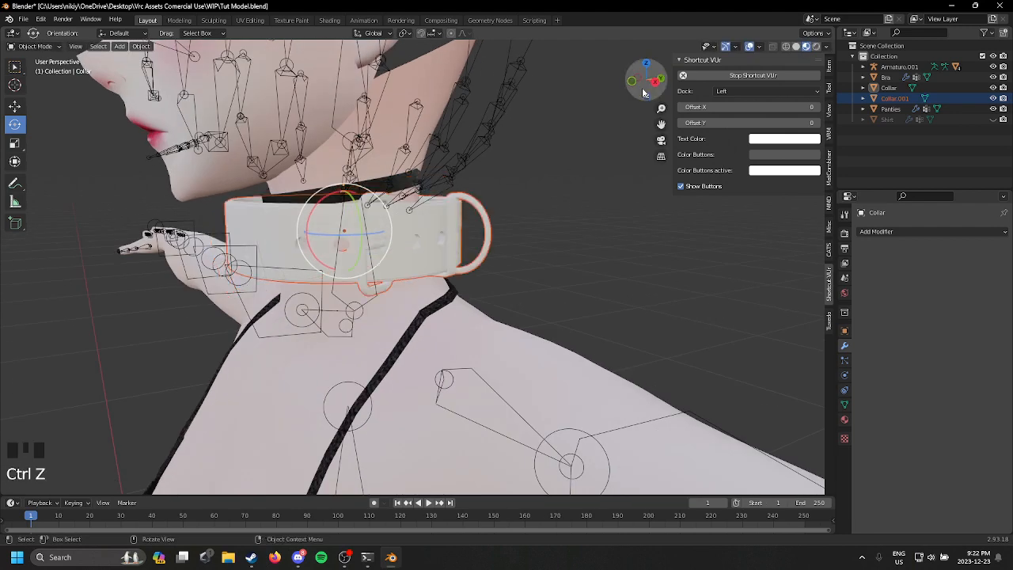
Step: Rotate the buckled collar about 178° around the vertical axis in right view to turn its D-ring toward the throat
{"action": "left_click", "coordinate": [658, 88]}
{"action": "left_click_drag", "start_coordinate": [370, 231], "coordinate": [297, 244]}
{"action": "left_click_drag", "start_coordinate": [377, 233], "coordinate": [337, 221]}
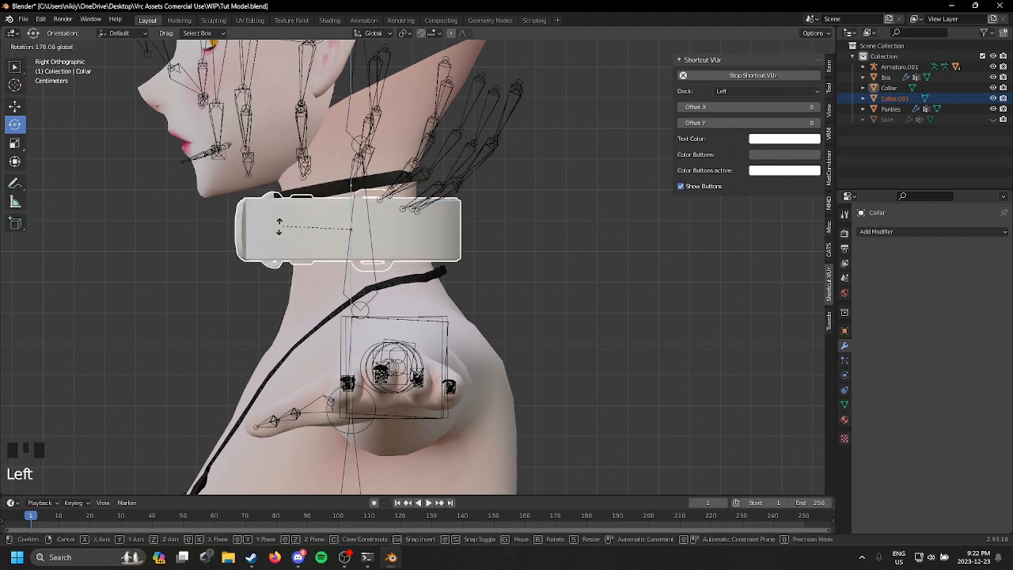
{"action": "left_click_drag", "start_coordinate": [724, 372], "coordinate": [633, 337]}
{"action": "middle_click_drag", "start_coordinate": [633, 337], "coordinate": [751, 337]}
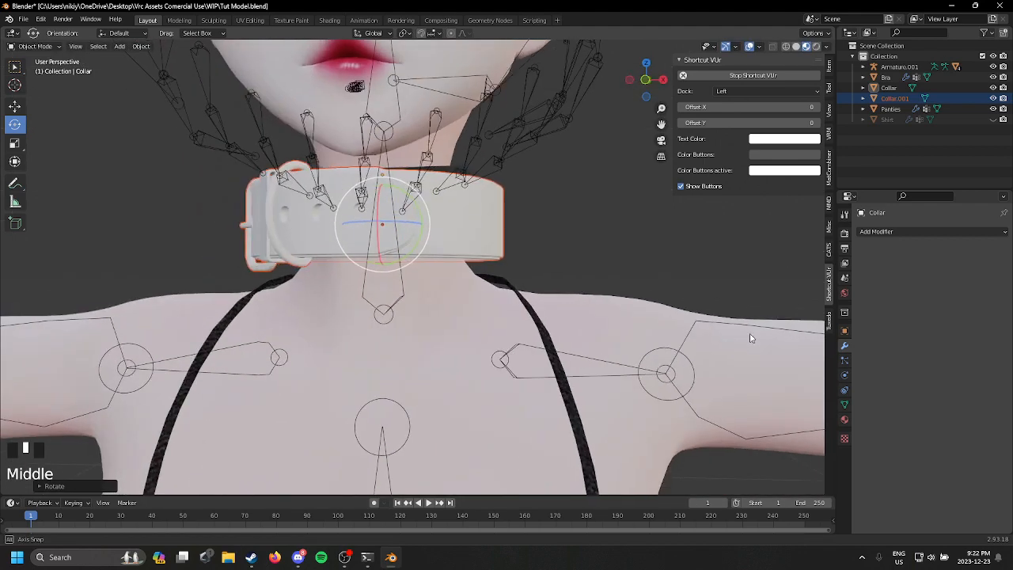
Step: Undo a trial rotation in front view, and turn the collar about 1.5° around the vertical axis instead
{"action": "left_click", "coordinate": [646, 81]}
{"action": "left_click_drag", "start_coordinate": [426, 229], "coordinate": [455, 235]}
{"action": "key", "text": "ctrl+z"}
{"action": "key", "text": "ctrl+z"}
{"action": "left_click_drag", "start_coordinate": [818, 245], "coordinate": [155, 219]}
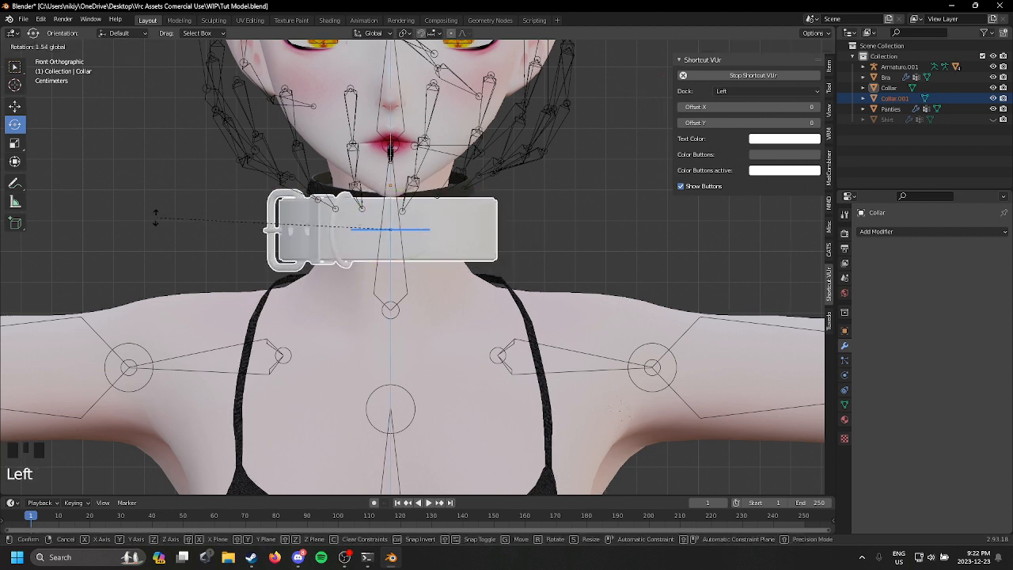
{"action": "left_click_drag", "start_coordinate": [698, 202], "coordinate": [687, 213]}
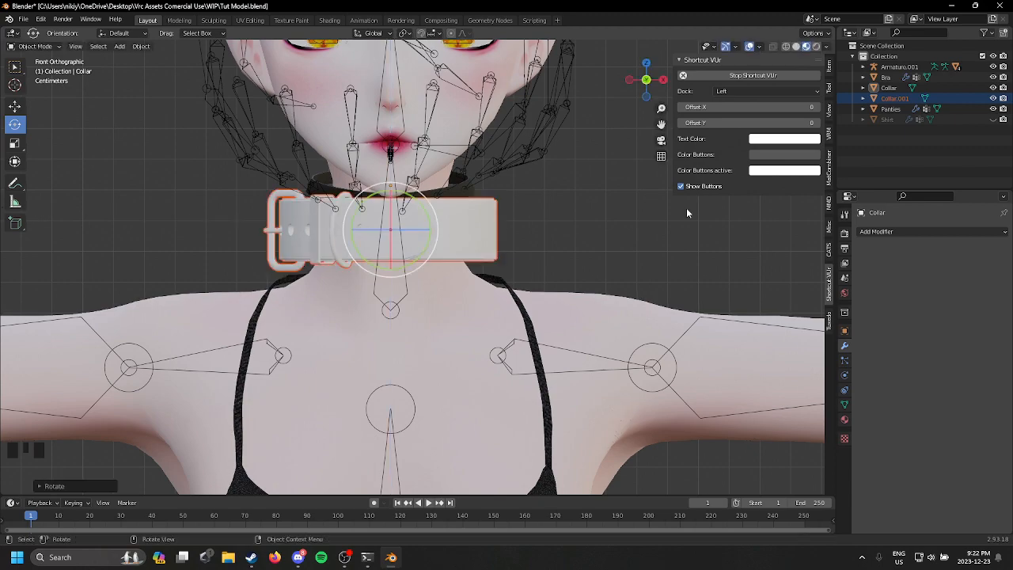
Step: Nudge the collar's rotation about 0.5° around the vertical axis in left view
{"action": "middle_click_drag", "start_coordinate": [534, 272], "coordinate": [629, 166]}
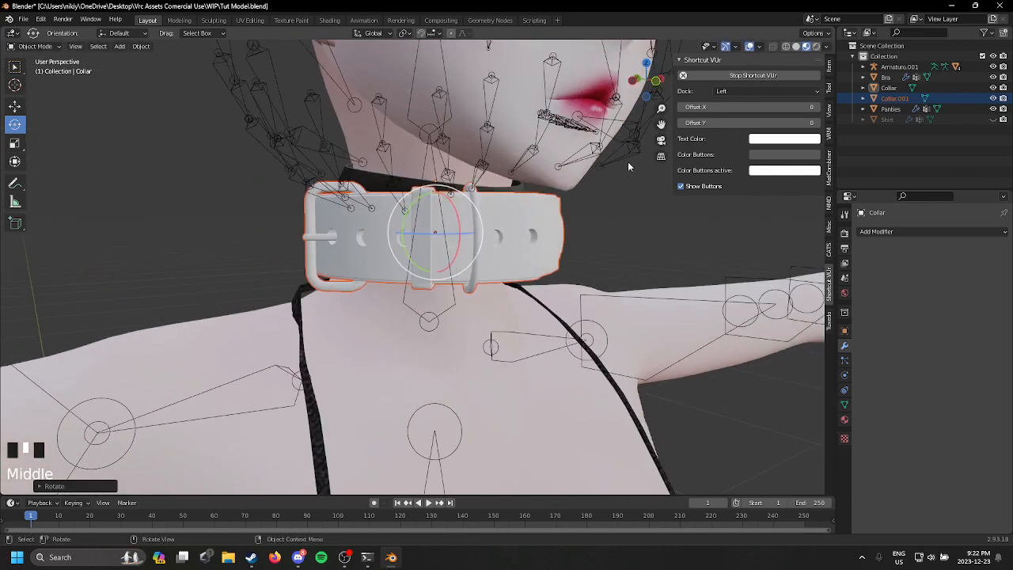
{"action": "left_click", "coordinate": [633, 82]}
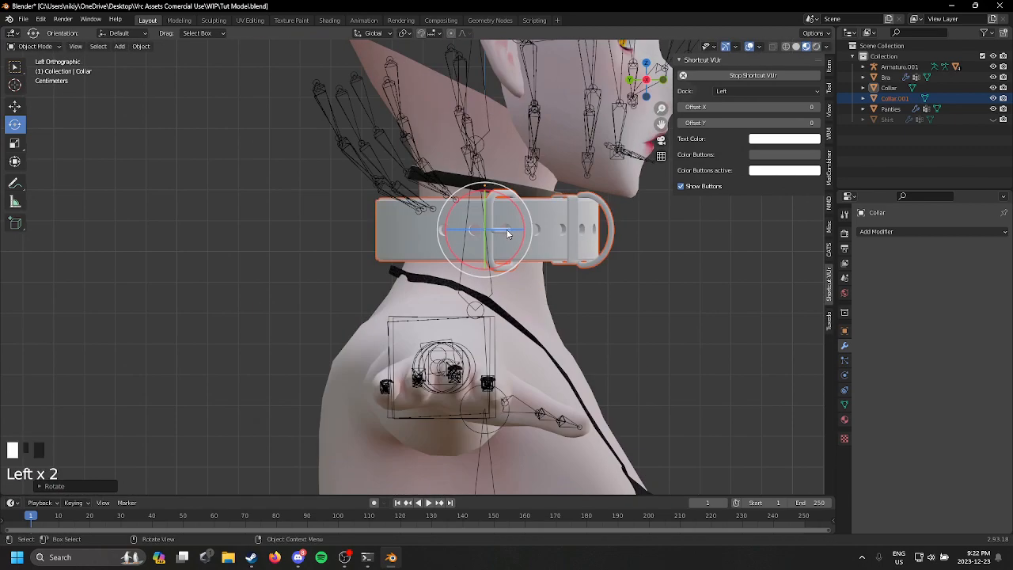
{"action": "left_click_drag", "start_coordinate": [508, 233], "coordinate": [555, 229]}
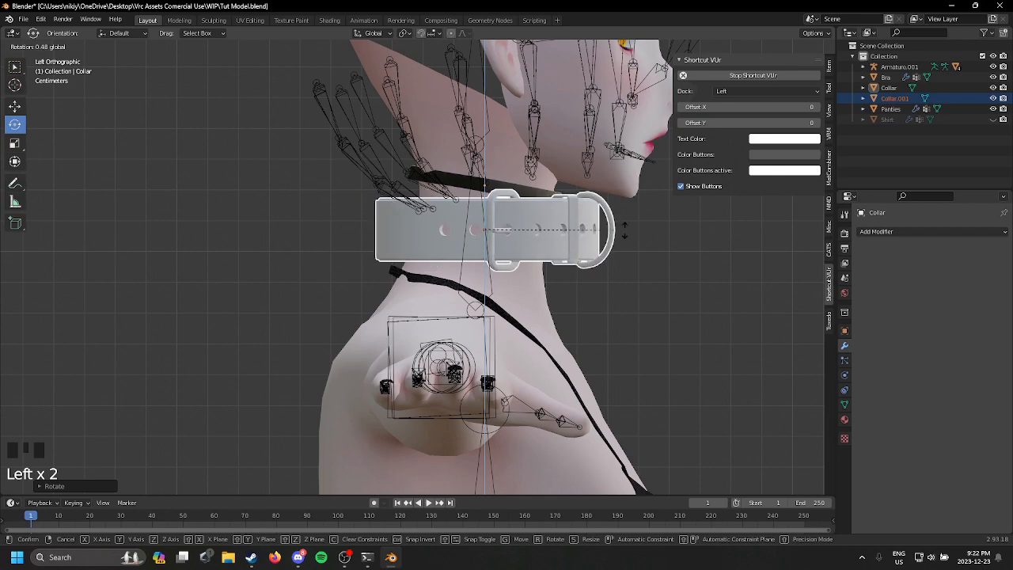
{"action": "left_click_drag", "start_coordinate": [729, 228], "coordinate": [728, 230]}
{"action": "middle_click_drag", "start_coordinate": [728, 229], "coordinate": [568, 235]}
Step: Scale the buckled collar down to fit closer around the neck
{"action": "scroll", "coordinate": [596, 253], "scroll_direction": "up", "scroll_amount": 1}
{"action": "scroll", "coordinate": [597, 253], "scroll_direction": "down", "scroll_amount": 2}
{"action": "key", "text": "s"}
{"action": "left_click", "coordinate": [519, 267]}
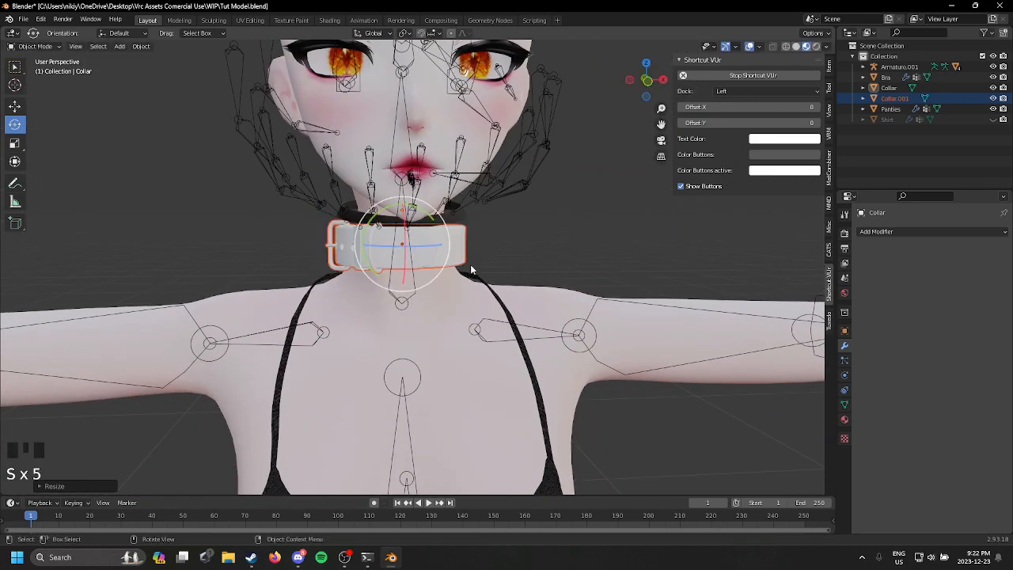
Step: Tilt the buckled collar in right view to match the slope of the neck
{"action": "middle_click_drag", "start_coordinate": [470, 267], "coordinate": [380, 269]}
{"action": "scroll", "coordinate": [380, 269], "scroll_direction": "down", "scroll_amount": 1}
{"action": "scroll", "coordinate": [380, 269], "scroll_direction": "up", "scroll_amount": 3}
{"action": "left_click", "coordinate": [649, 80]}
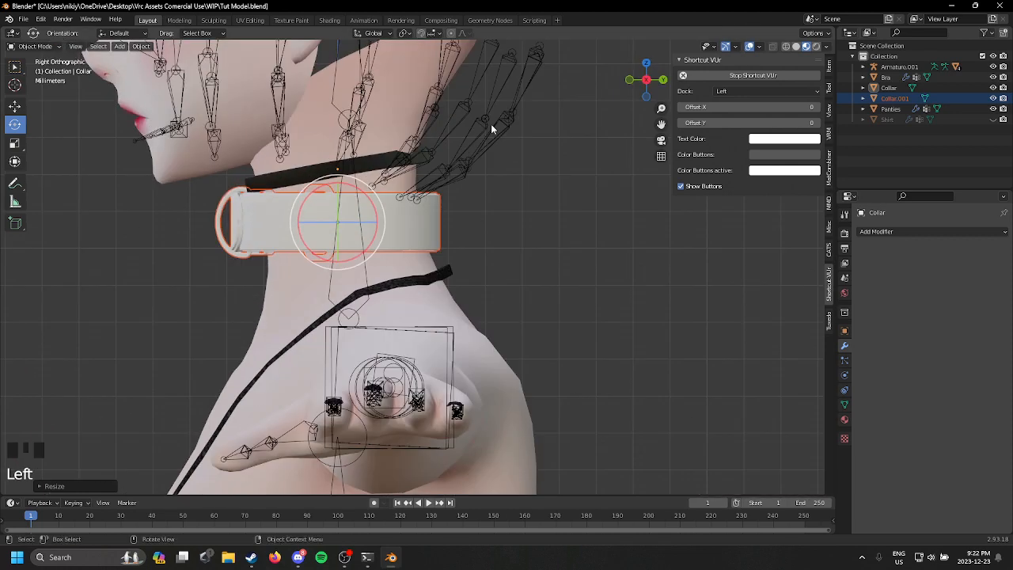
{"action": "key", "text": "r"}
{"action": "key", "text": "r"}
{"action": "key", "text": "r"}
{"action": "key", "text": "r"}
{"action": "key", "text": "r"}
{"action": "key", "text": "r"}
{"action": "key", "text": "r"}
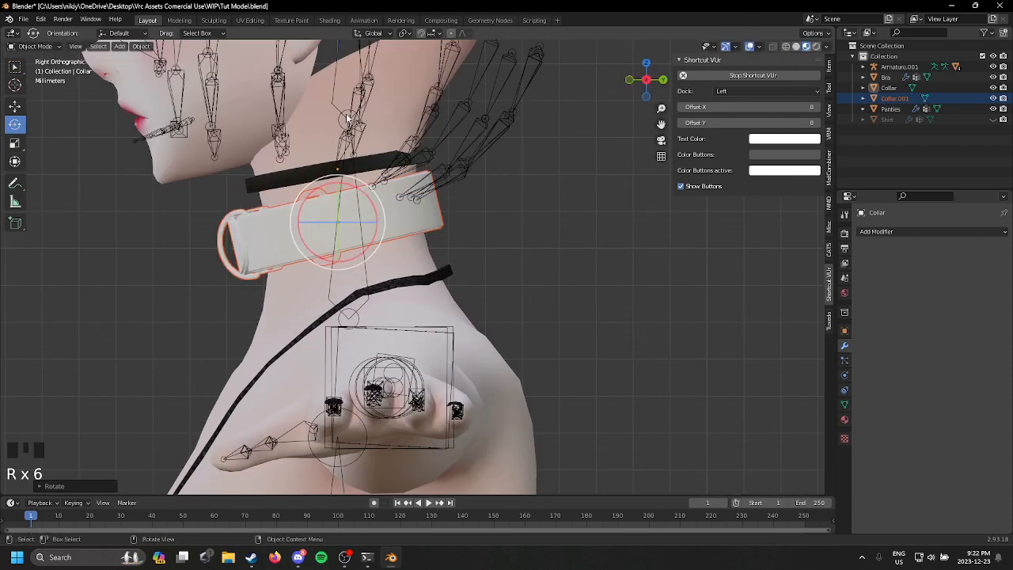
{"action": "left_click", "coordinate": [339, 115]}
Step: Shift the tilted collar slightly down and back so it sits centred around the neck
{"action": "key", "text": "g"}
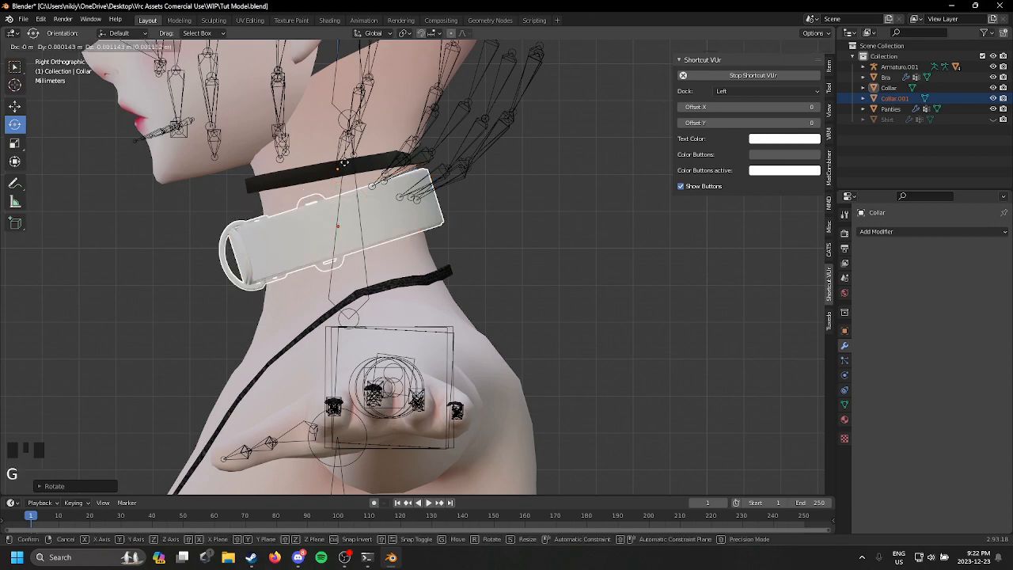
{"action": "left_click", "coordinate": [347, 169]}
{"action": "mouse_move", "coordinate": [413, 182]}
{"action": "middle_mouse_down"}
{"action": "mouse_move", "coordinate": [488, 196]}
{"action": "mouse_move", "coordinate": [516, 188]}
{"action": "mouse_move", "coordinate": [419, 194]}
{"action": "middle_mouse_up"}
{"action": "key", "text": "g"}
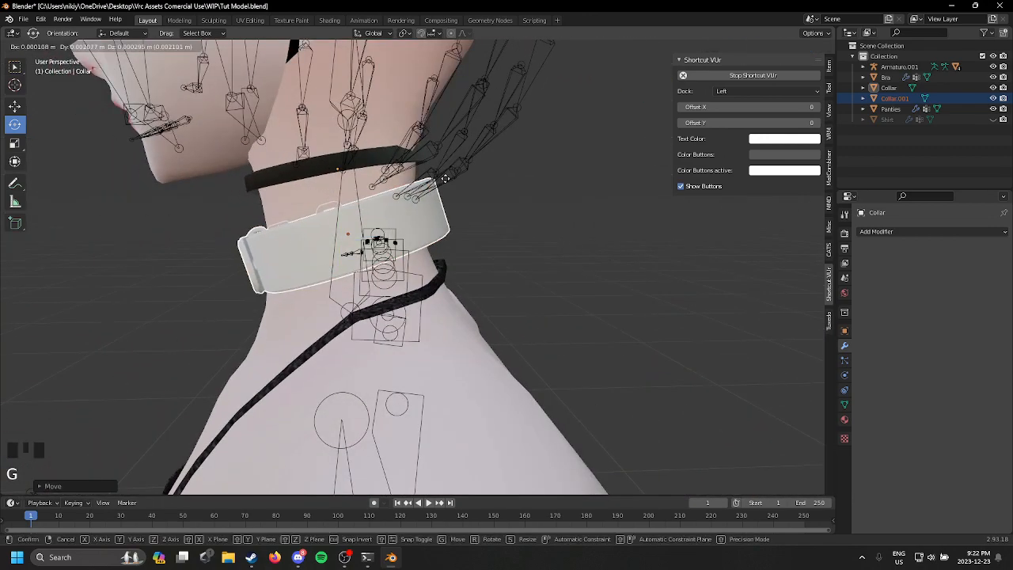
{"action": "left_click", "coordinate": [438, 179]}
Step: Select the thin black neckband and lower it slightly toward the buckled collar
{"action": "middle_click_drag", "start_coordinate": [284, 131], "coordinate": [367, 166]}
{"action": "left_click", "coordinate": [335, 165]}
{"action": "left_click", "coordinate": [306, 172]}
{"action": "middle_click_drag", "start_coordinate": [307, 172], "coordinate": [145, 144]}
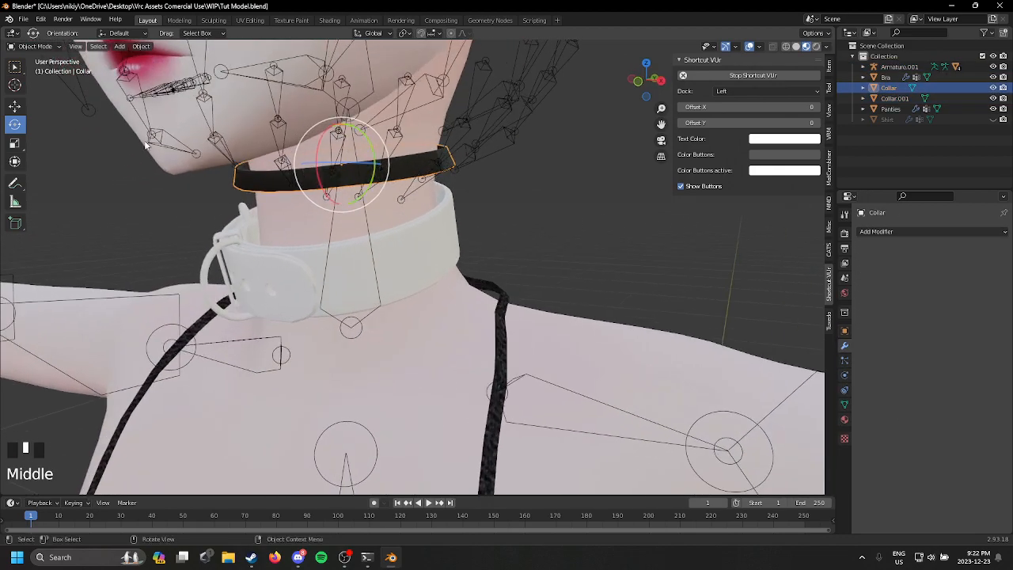
{"action": "left_click", "coordinate": [16, 106]}
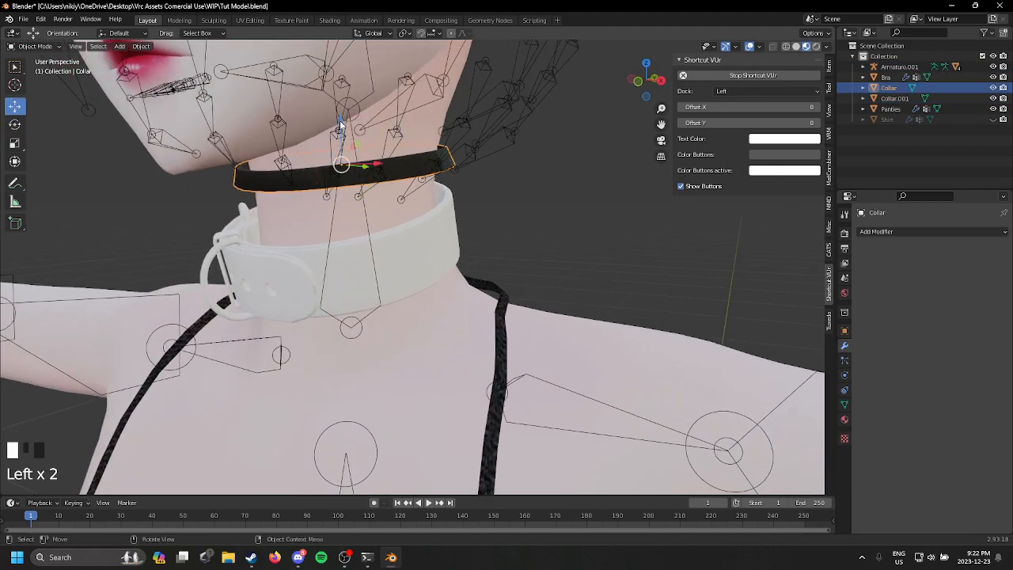
{"action": "middle_click_drag", "start_coordinate": [341, 125], "coordinate": [238, 145]}
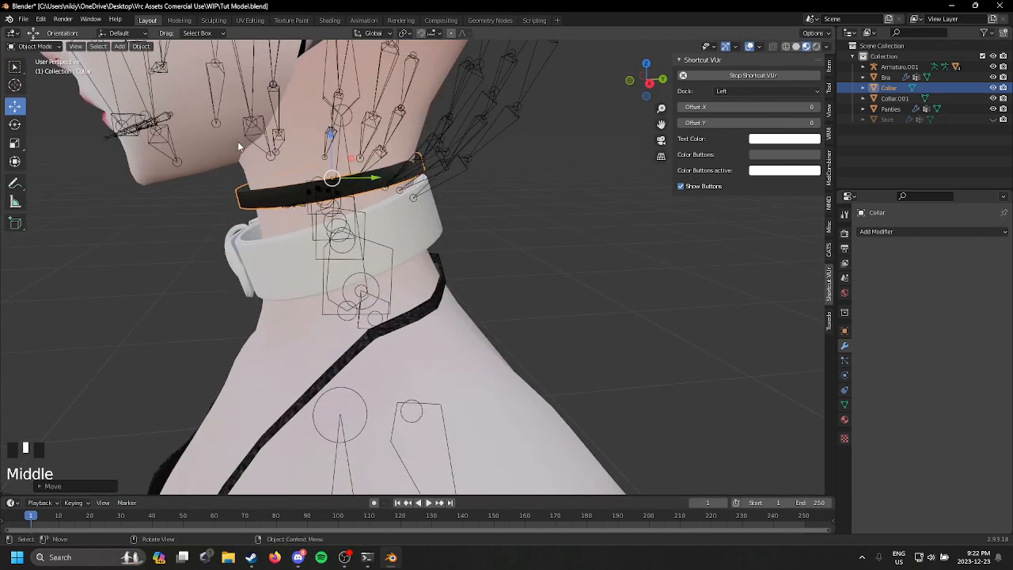
{"action": "left_click", "coordinate": [45, 54]}
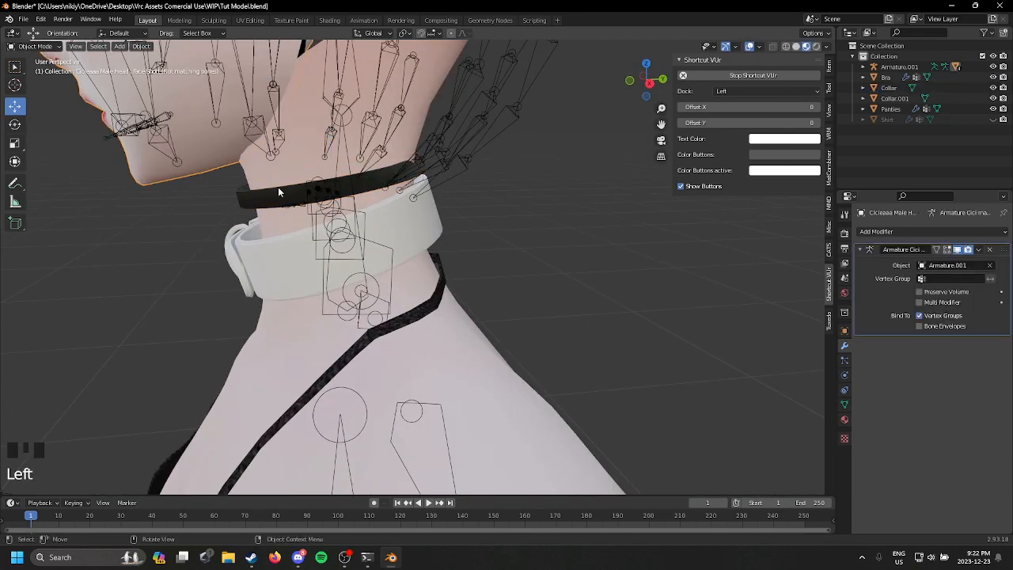
Step: Sculpt the thin black neckband with the Grab brush mirrored across X, pulling its side closer to the neck
{"action": "left_click", "coordinate": [264, 197]}
{"action": "left_click", "coordinate": [24, 48]}
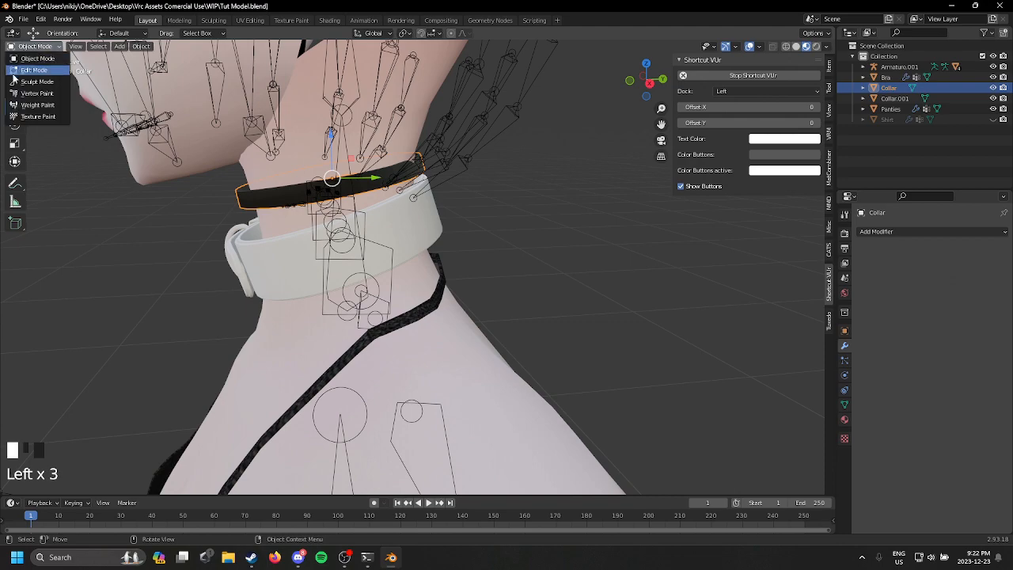
{"action": "left_click", "coordinate": [31, 81]}
{"action": "middle_click_drag", "start_coordinate": [419, 158], "coordinate": [646, 175]}
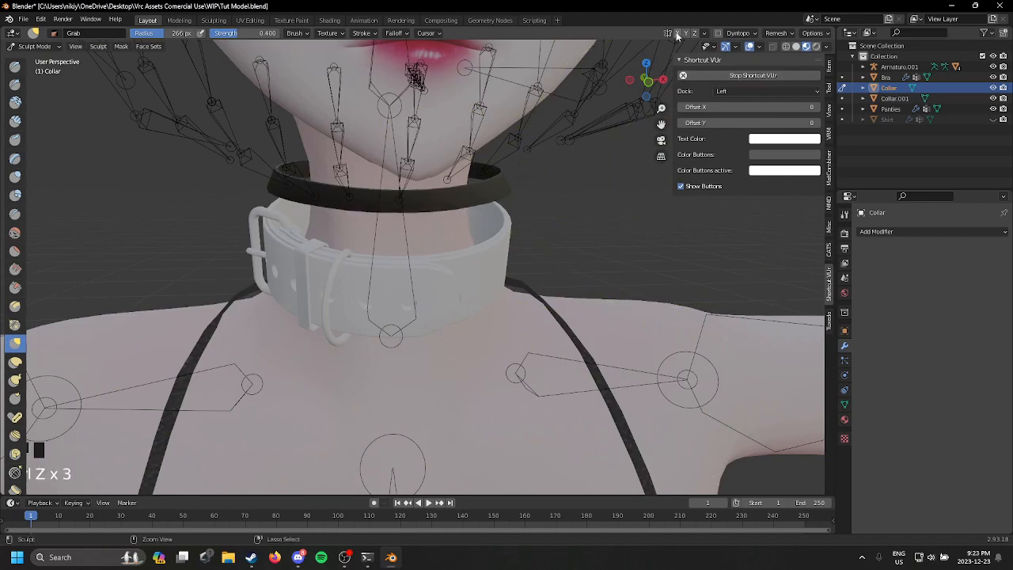
{"action": "mouse_move", "coordinate": [490, 225]}
{"action": "middle_mouse_down"}
{"action": "mouse_move", "coordinate": [486, 162]}
{"action": "mouse_move", "coordinate": [451, 178]}
{"action": "mouse_move", "coordinate": [470, 184]}
{"action": "middle_mouse_up"}
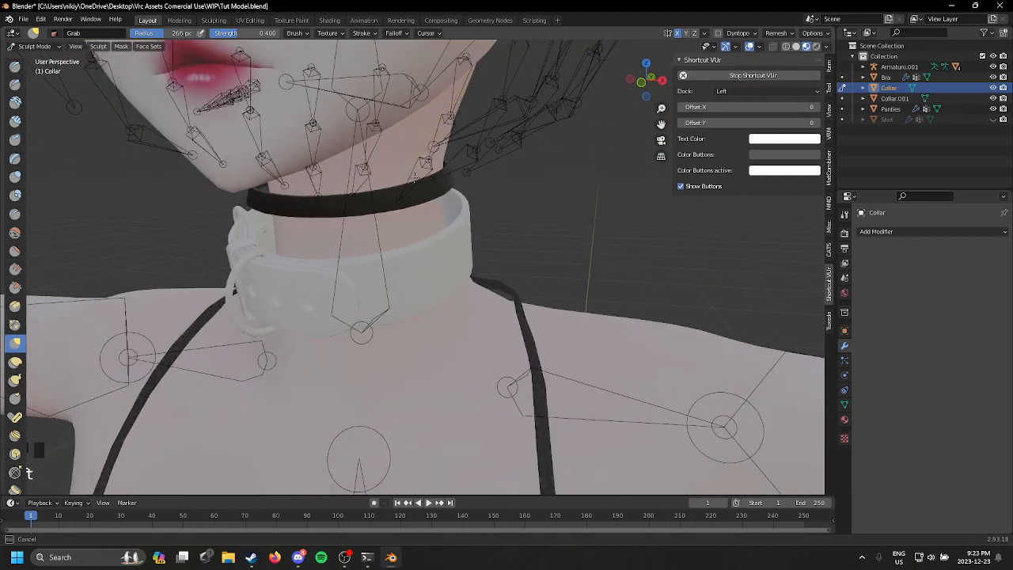
Step: Grab the neckband's rear side inward so it follows the back of the neck, and return to Object Mode
{"action": "mouse_move", "coordinate": [531, 140]}
{"action": "middle_mouse_down"}
{"action": "mouse_move", "coordinate": [539, 201]}
{"action": "mouse_move", "coordinate": [427, 187]}
{"action": "middle_mouse_up"}
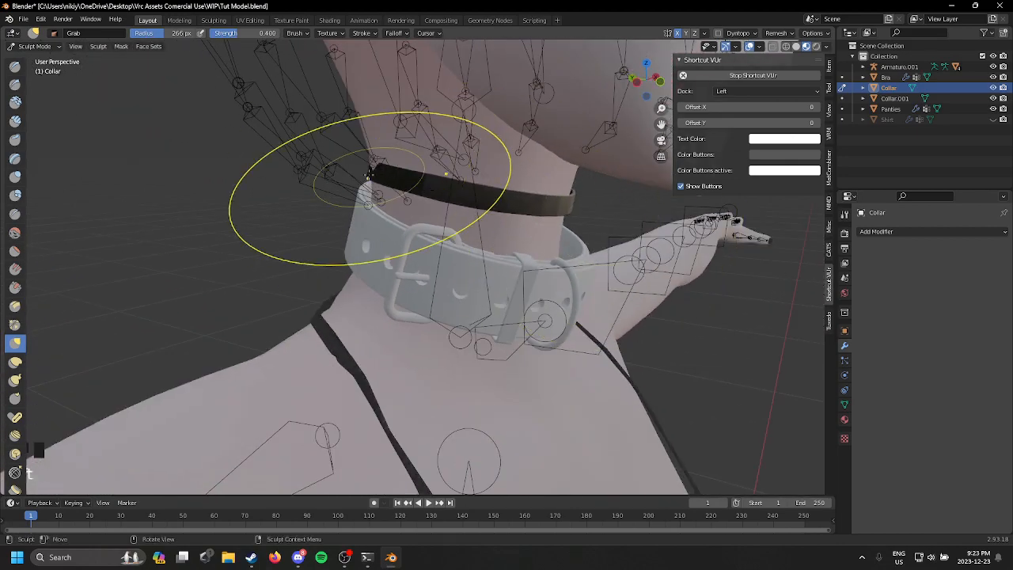
{"action": "left_click_drag", "start_coordinate": [369, 174], "coordinate": [383, 176]}
{"action": "mouse_move", "coordinate": [386, 178]}
{"action": "middle_mouse_down"}
{"action": "mouse_move", "coordinate": [601, 198]}
{"action": "mouse_move", "coordinate": [586, 206]}
{"action": "mouse_move", "coordinate": [578, 182]}
{"action": "middle_mouse_up"}
{"action": "scroll", "coordinate": [481, 194], "scroll_direction": "down", "scroll_amount": 2}
{"action": "left_click", "coordinate": [22, 47]}
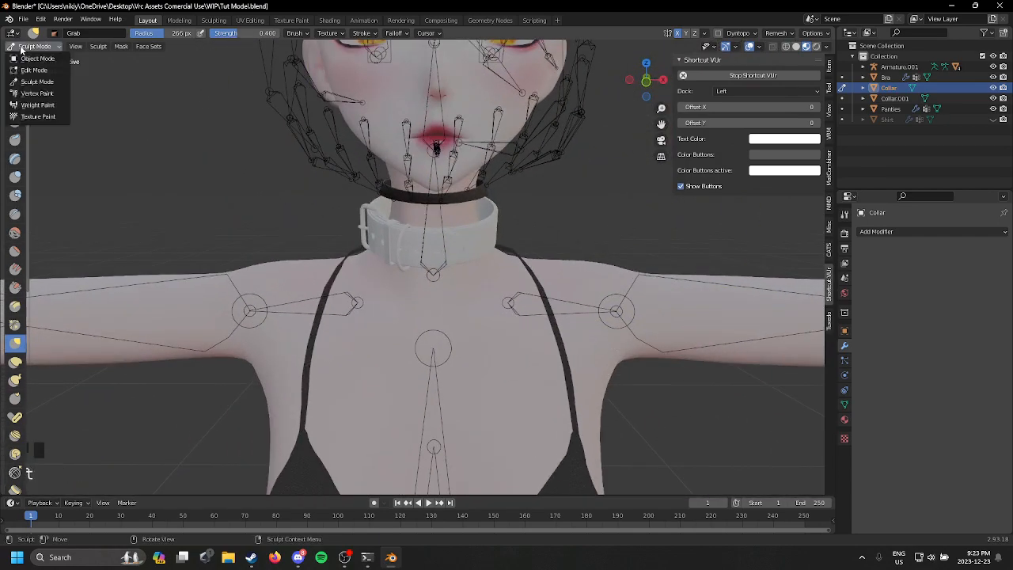
{"action": "left_click", "coordinate": [37, 59]}
Step: Put the neckband back into Sculpt Mode and grab its front side edge inward against the neck
{"action": "scroll", "coordinate": [464, 171], "scroll_direction": "up", "scroll_amount": 2}
{"action": "scroll", "coordinate": [479, 202], "scroll_direction": "down", "scroll_amount": 2}
{"action": "middle_click_drag", "start_coordinate": [487, 222], "coordinate": [496, 241], "text": "shift"}
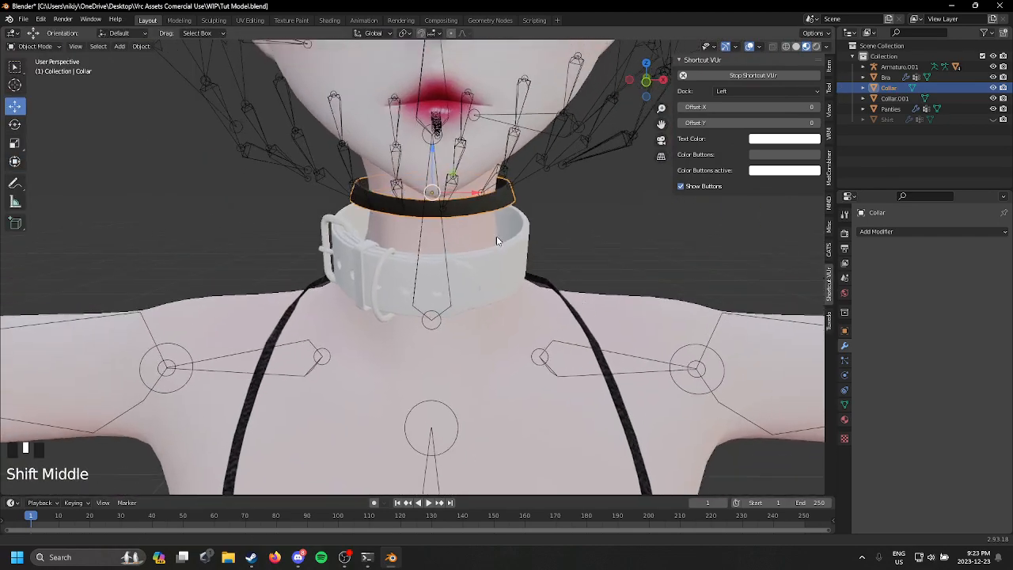
{"action": "scroll", "coordinate": [497, 239], "scroll_direction": "up", "scroll_amount": 4}
{"action": "left_click", "coordinate": [32, 46]}
{"action": "left_click", "coordinate": [35, 71]}
{"action": "scroll", "coordinate": [384, 158], "scroll_direction": "down", "scroll_amount": 4}
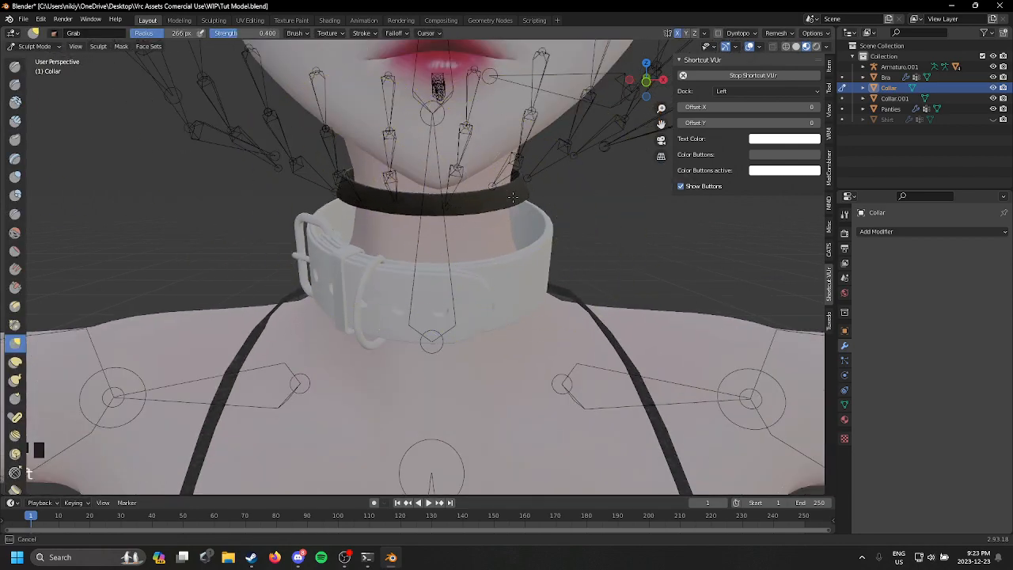
{"action": "middle_click_drag", "start_coordinate": [509, 183], "coordinate": [422, 185]}
{"action": "scroll", "coordinate": [455, 233], "scroll_direction": "down", "scroll_amount": 2}
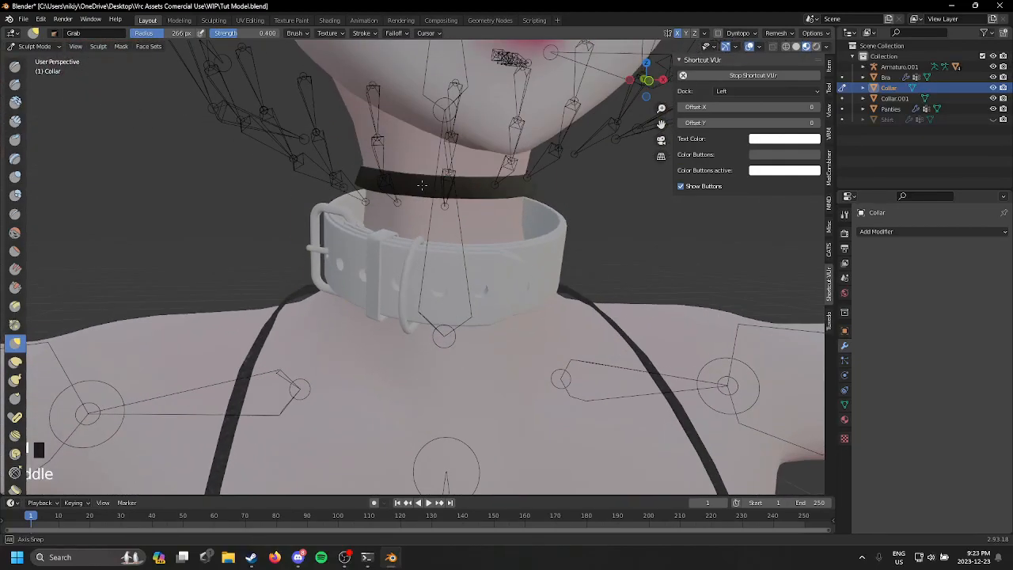
Step: Refine the neckband's side and lower edge with small Grab strokes so it hugs the neck evenly
{"action": "scroll", "coordinate": [422, 185], "scroll_direction": "up", "scroll_amount": 4}
{"action": "scroll", "coordinate": [389, 188], "scroll_direction": "down", "scroll_amount": 3}
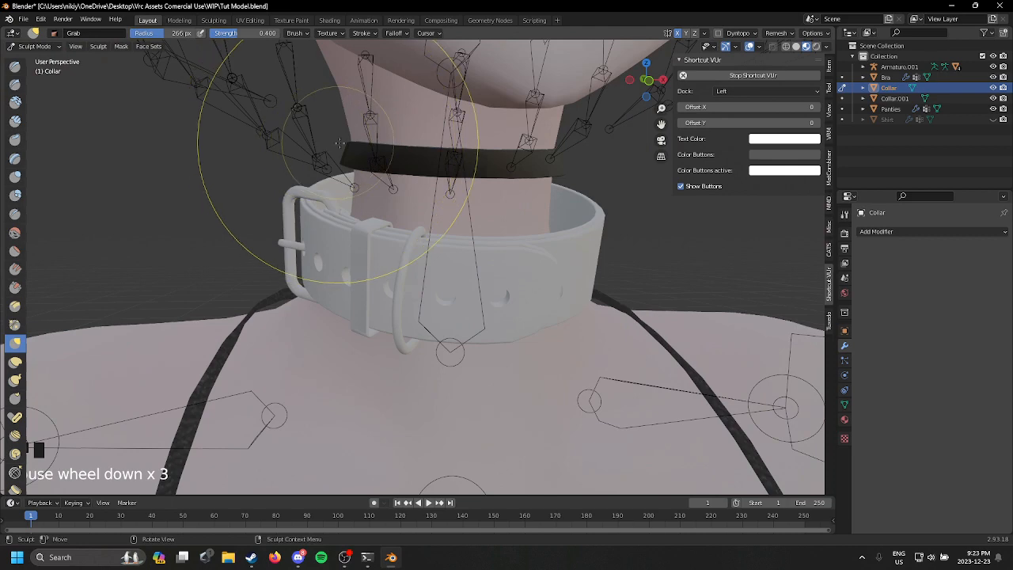
{"action": "left_click_drag", "start_coordinate": [344, 144], "coordinate": [338, 145]}
{"action": "scroll", "coordinate": [339, 145], "scroll_direction": "up", "scroll_amount": 2}
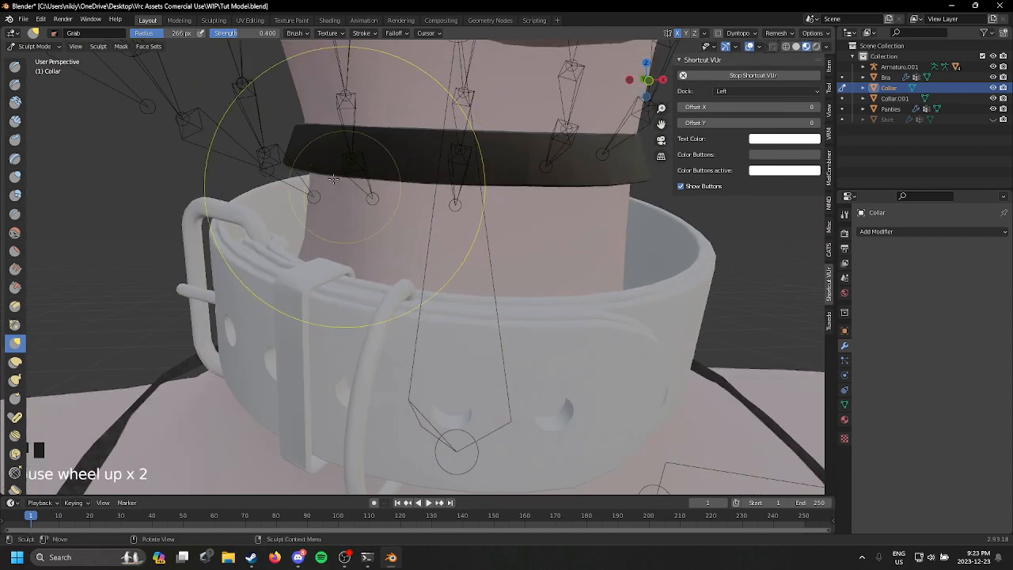
{"action": "mouse_move", "coordinate": [280, 129]}
{"action": "left_mouse_down"}
{"action": "mouse_move", "coordinate": [284, 166]}
{"action": "mouse_move", "coordinate": [329, 169]}
{"action": "left_mouse_up"}
{"action": "scroll", "coordinate": [364, 187], "scroll_direction": "down", "scroll_amount": 5}
{"action": "middle_click_drag", "start_coordinate": [375, 192], "coordinate": [318, 190]}
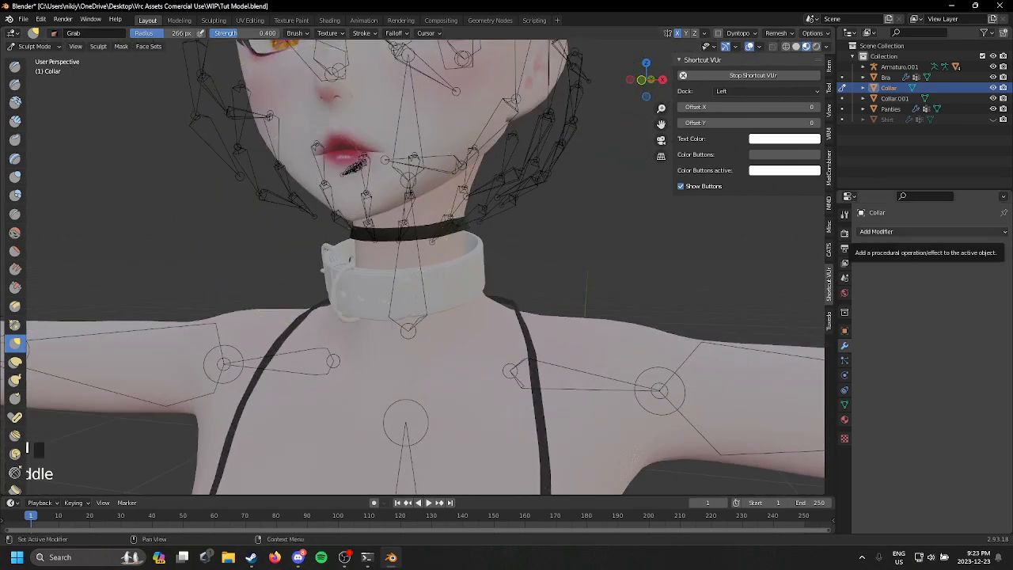
{"action": "scroll", "coordinate": [542, 182], "scroll_direction": "down", "scroll_amount": 1}
{"action": "mouse_move", "coordinate": [542, 182]}
{"action": "middle_mouse_down"}
{"action": "mouse_move", "coordinate": [644, 226]}
{"action": "mouse_move", "coordinate": [476, 308]}
{"action": "mouse_move", "coordinate": [432, 269]}
{"action": "mouse_move", "coordinate": [437, 164]}
{"action": "middle_mouse_up"}
{"action": "scroll", "coordinate": [427, 296], "scroll_direction": "up", "scroll_amount": 2}
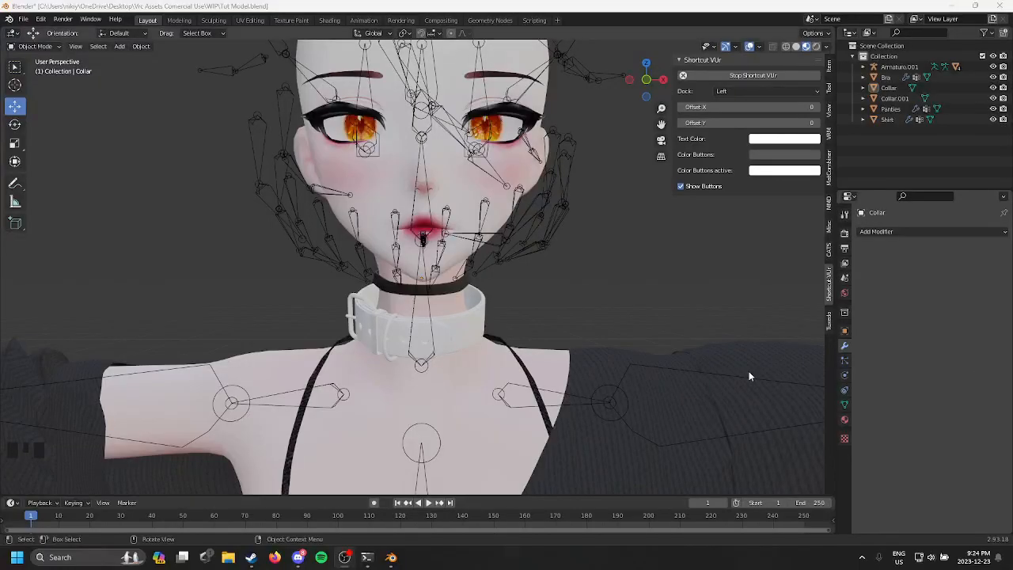
Step: Try adding a new material to the white buckled collar and undo it
{"action": "scroll", "coordinate": [559, 344], "scroll_direction": "up", "scroll_amount": 2}
{"action": "left_click", "coordinate": [465, 354]}
{"action": "middle_click_drag", "start_coordinate": [518, 389], "coordinate": [521, 284], "text": "shift"}
{"action": "scroll", "coordinate": [521, 285], "scroll_direction": "up", "scroll_amount": 2}
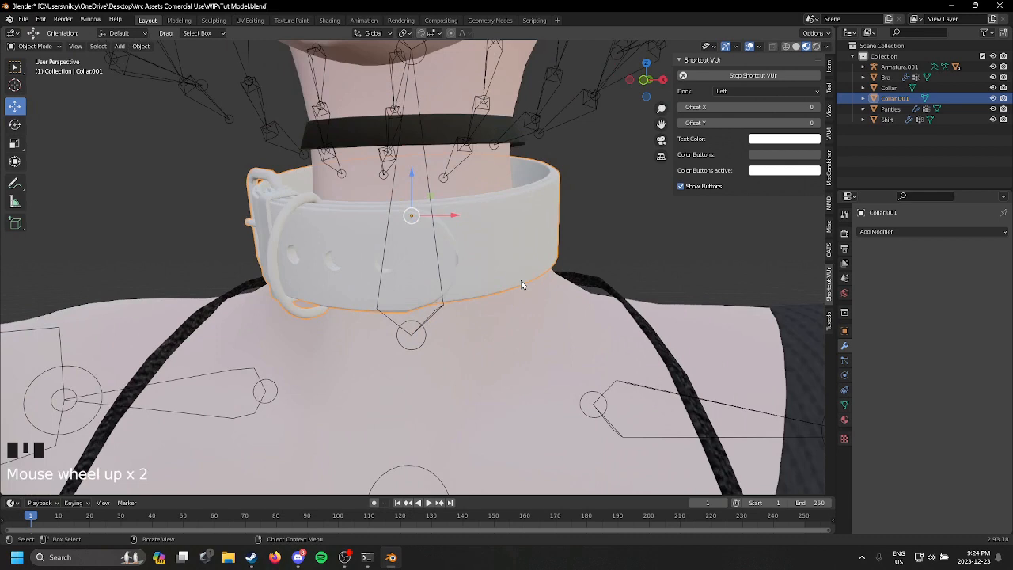
{"action": "left_click", "coordinate": [845, 419]}
{"action": "left_click", "coordinate": [918, 276]}
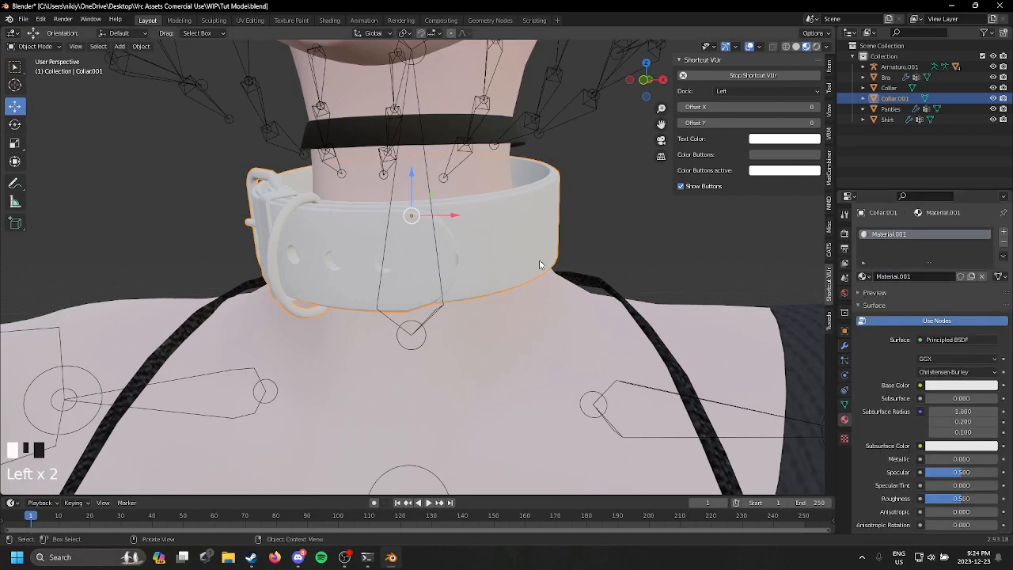
{"action": "key", "text": "ctrl+z"}
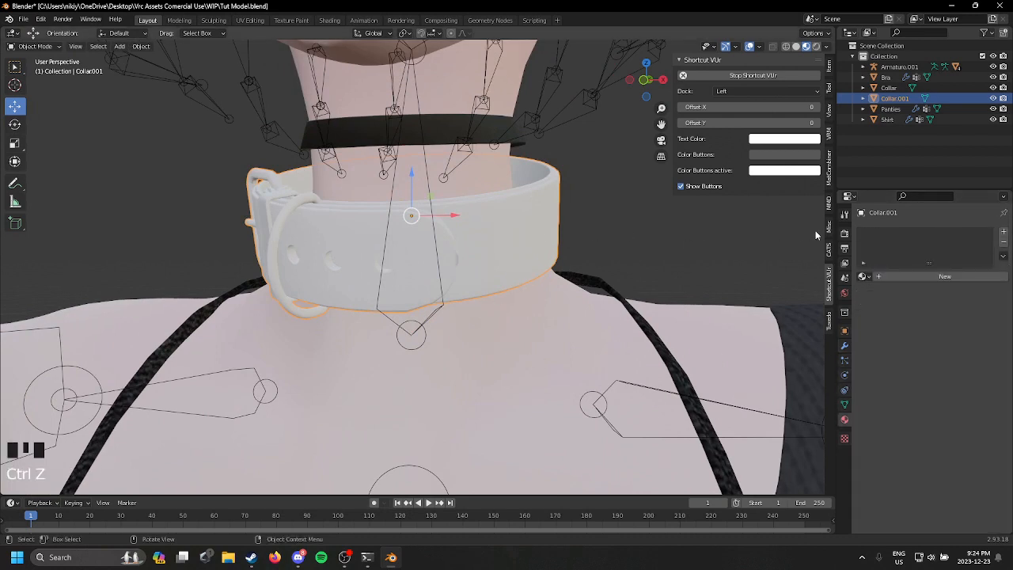
{"action": "scroll", "coordinate": [791, 317], "scroll_direction": "down", "scroll_amount": 10}
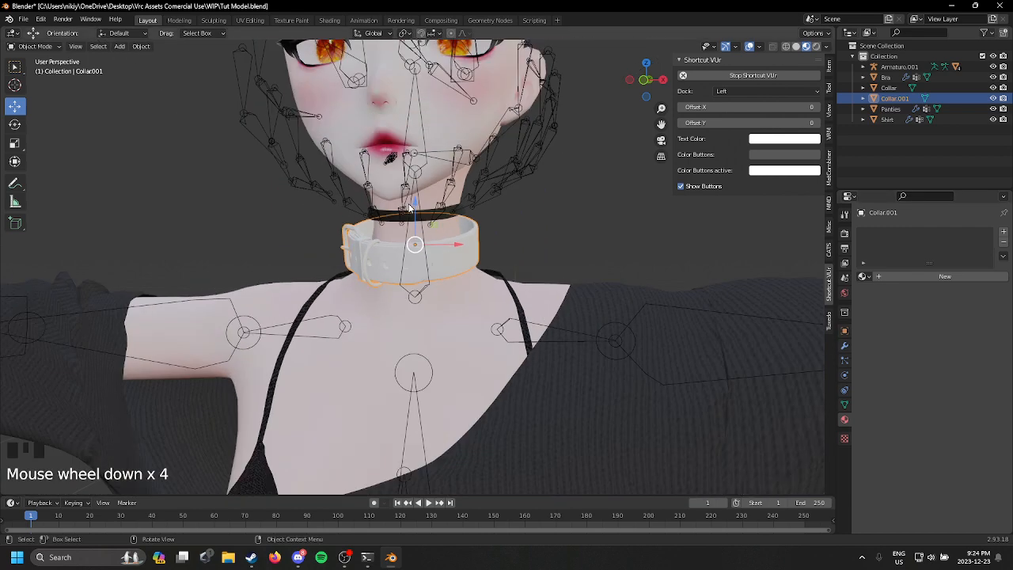
{"action": "left_click", "coordinate": [862, 99]}
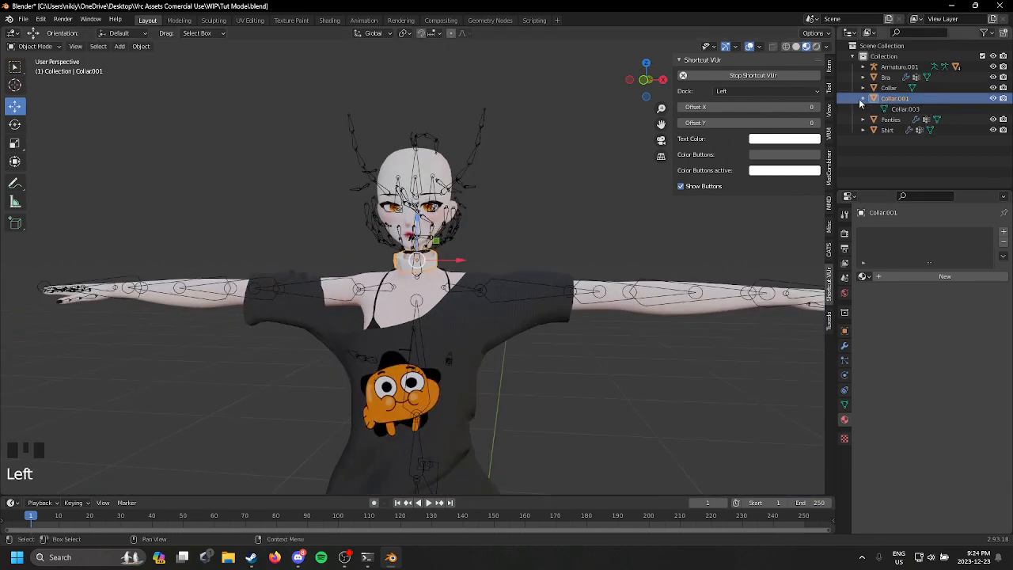
{"action": "left_click", "coordinate": [897, 110]}
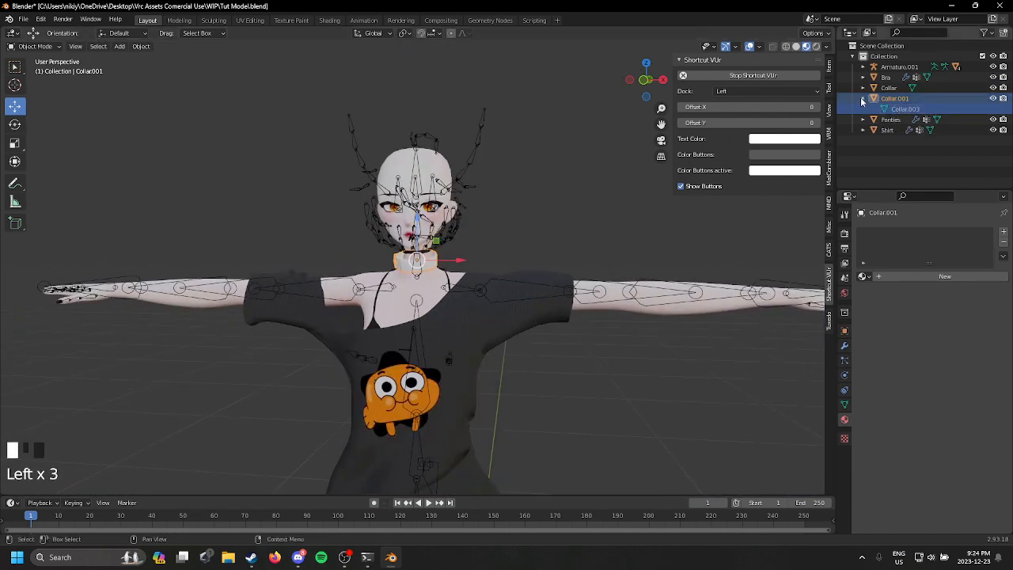
{"action": "left_click", "coordinate": [862, 99]}
{"action": "left_click", "coordinate": [864, 87]}
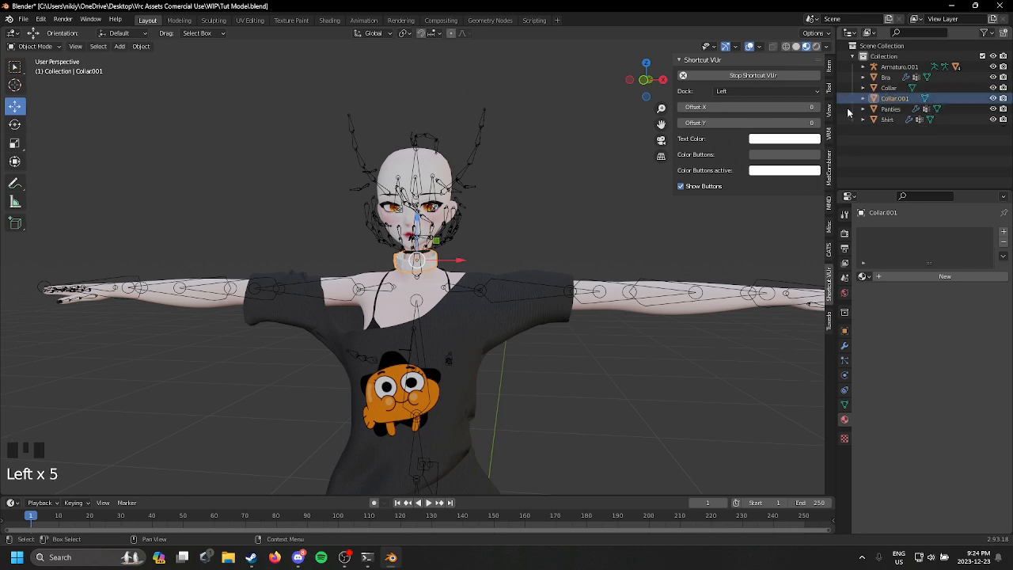
Step: Replace the thin black neckband's material with the existing Bra material
{"action": "scroll", "coordinate": [555, 231], "scroll_direction": "up", "scroll_amount": 10}
{"action": "left_click", "coordinate": [475, 135]}
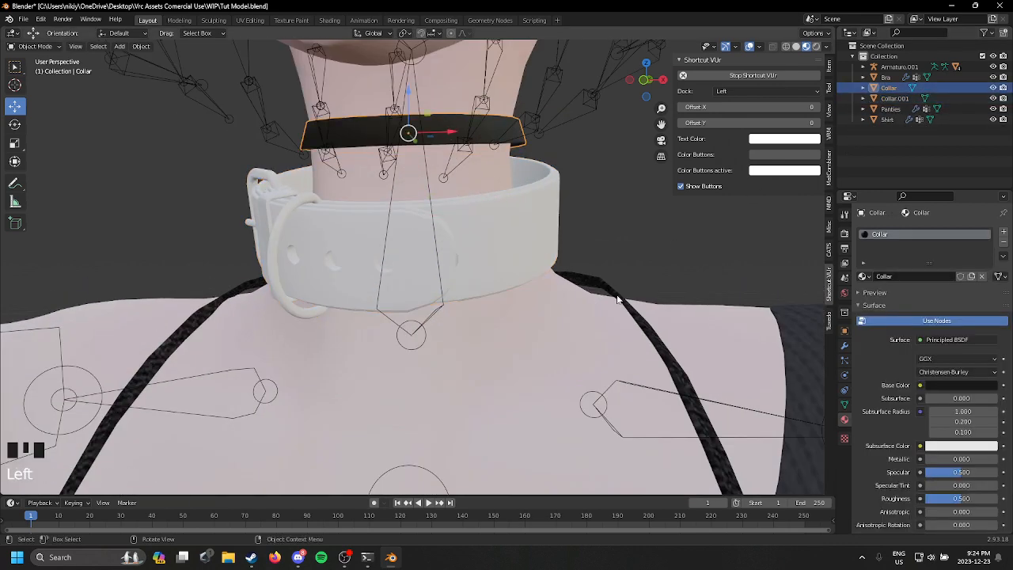
{"action": "left_click", "coordinate": [861, 277]}
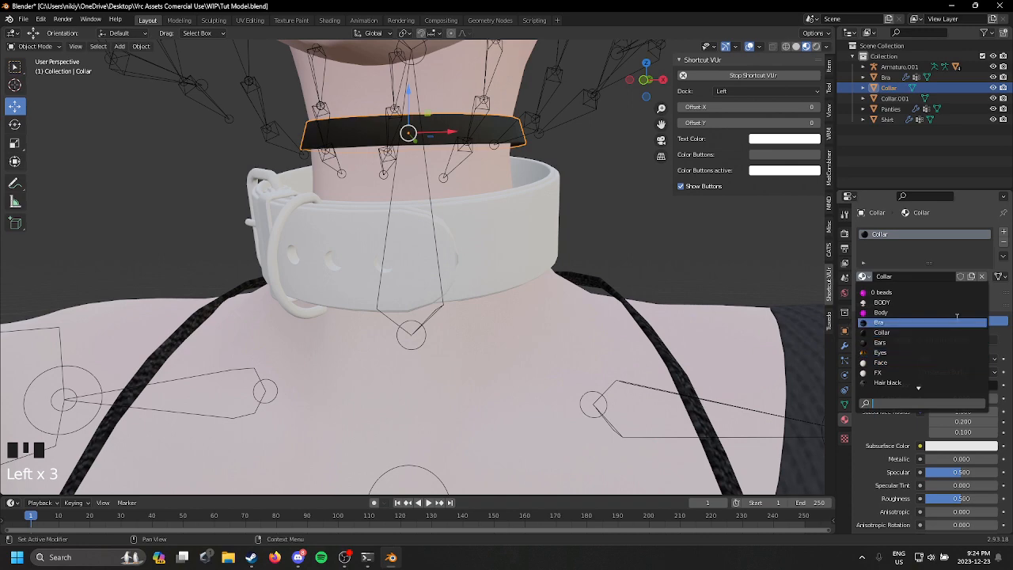
{"action": "left_click", "coordinate": [948, 329]}
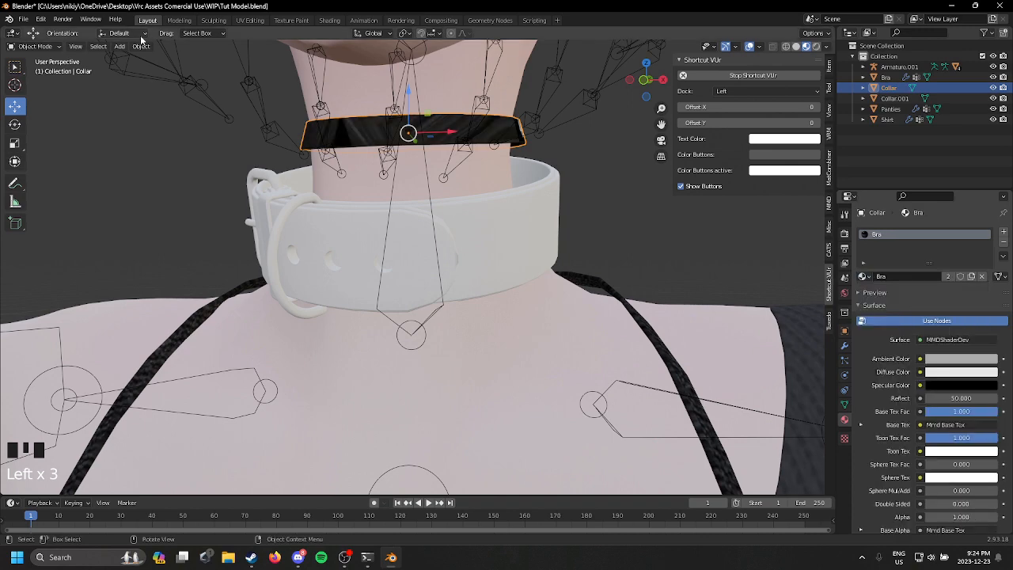
Step: Select all of the neckband's UVs over the bra texture and scale them down into a small cluster
{"action": "left_click", "coordinate": [250, 23]}
{"action": "middle_click_drag", "start_coordinate": [585, 242], "coordinate": [688, 247]}
{"action": "scroll", "coordinate": [209, 239], "scroll_direction": "down", "scroll_amount": 8}
{"action": "scroll", "coordinate": [212, 256], "scroll_direction": "down", "scroll_amount": 3}
{"action": "left_click_drag", "start_coordinate": [84, 158], "coordinate": [372, 504]}
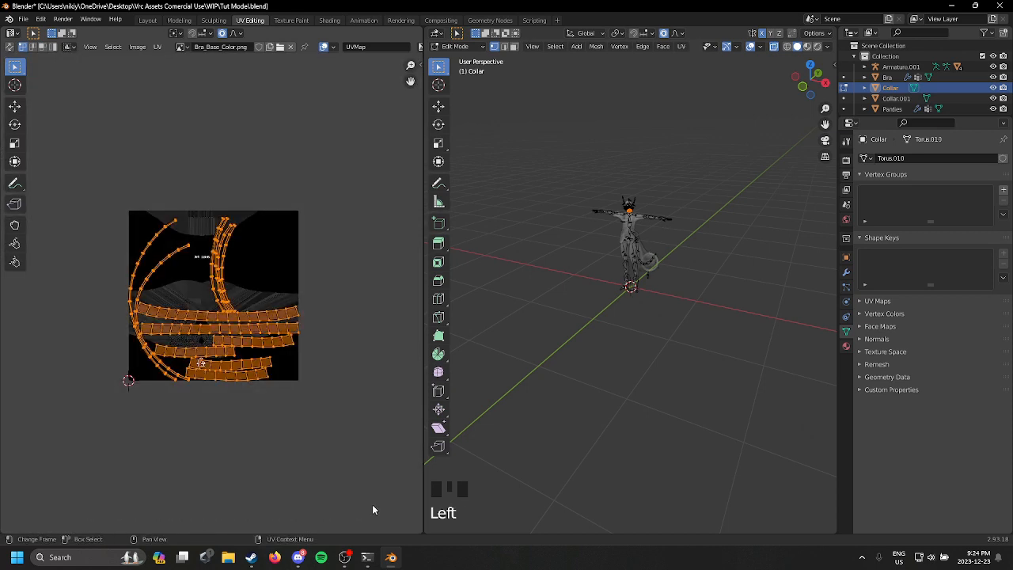
{"action": "key", "text": "s"}
{"action": "left_click", "coordinate": [256, 310]}
Step: Shrink the neckband's UV cluster further and move it onto the plain black area beside the texture's lettering
{"action": "scroll", "coordinate": [256, 311], "scroll_direction": "up", "scroll_amount": 3}
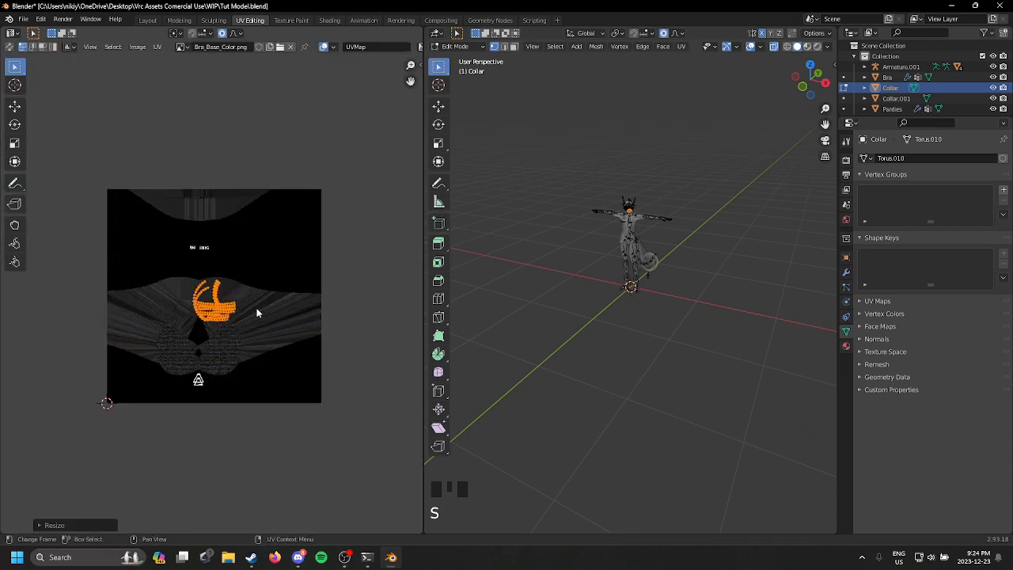
{"action": "middle_click_drag", "start_coordinate": [287, 284], "coordinate": [286, 360]}
{"action": "key", "text": "s"}
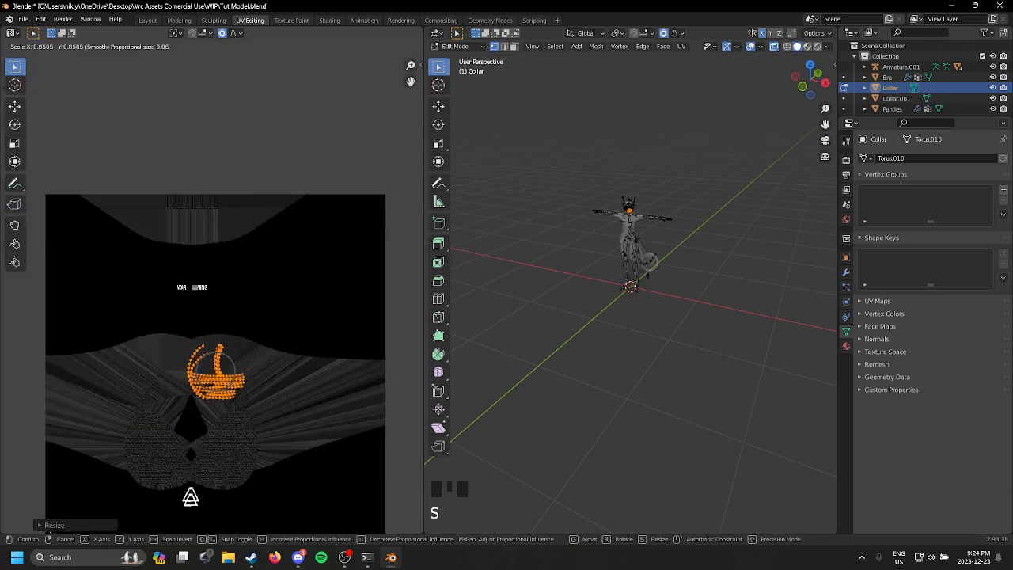
{"action": "left_click", "coordinate": [214, 342]}
{"action": "key", "text": "g"}
{"action": "left_click", "coordinate": [328, 299]}
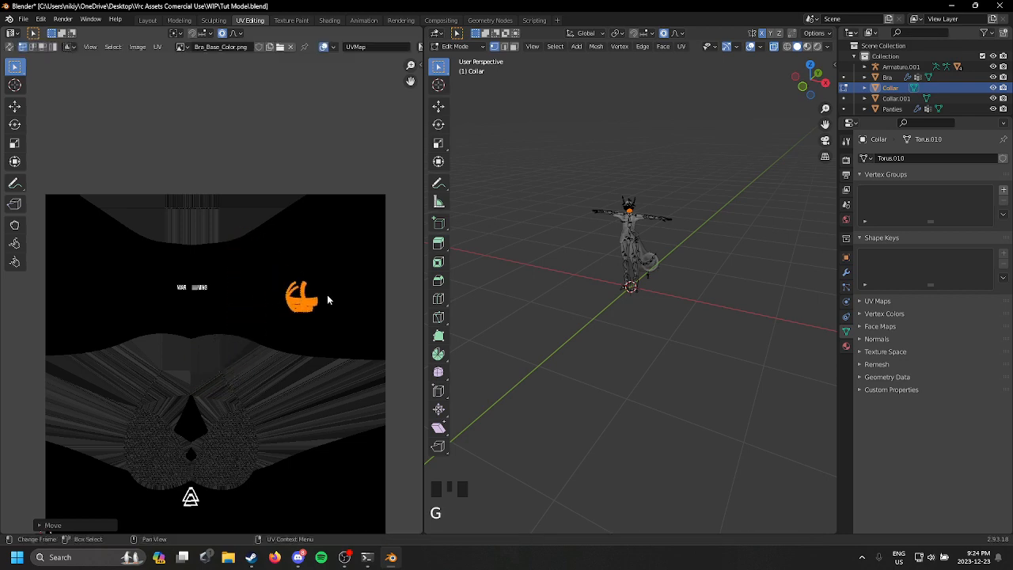
Step: Return to the Layout workspace and separate the white buckled collar by loose parts with CATS
{"action": "left_click", "coordinate": [146, 22]}
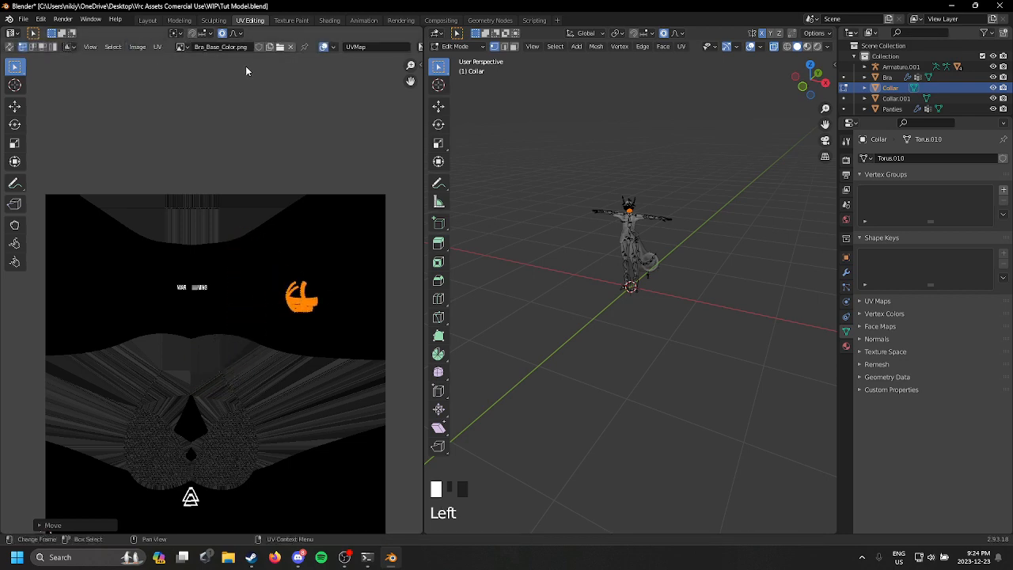
{"action": "left_click", "coordinate": [144, 20]}
{"action": "left_click", "coordinate": [524, 237]}
{"action": "middle_click_drag", "start_coordinate": [525, 236], "coordinate": [522, 261]}
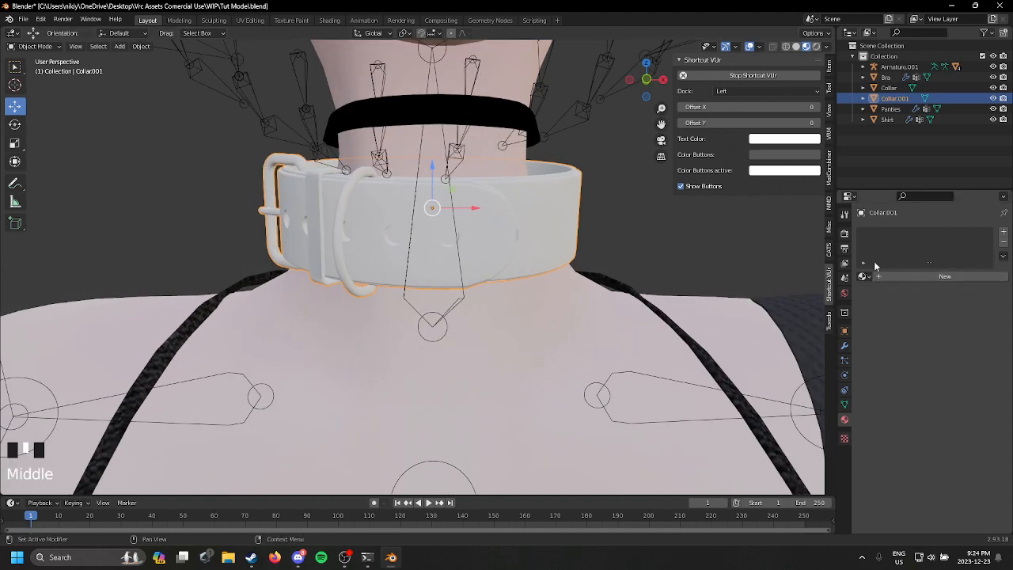
{"action": "left_click", "coordinate": [830, 254]}
{"action": "middle_click_drag", "start_coordinate": [575, 216], "coordinate": [474, 255], "text": "shift"}
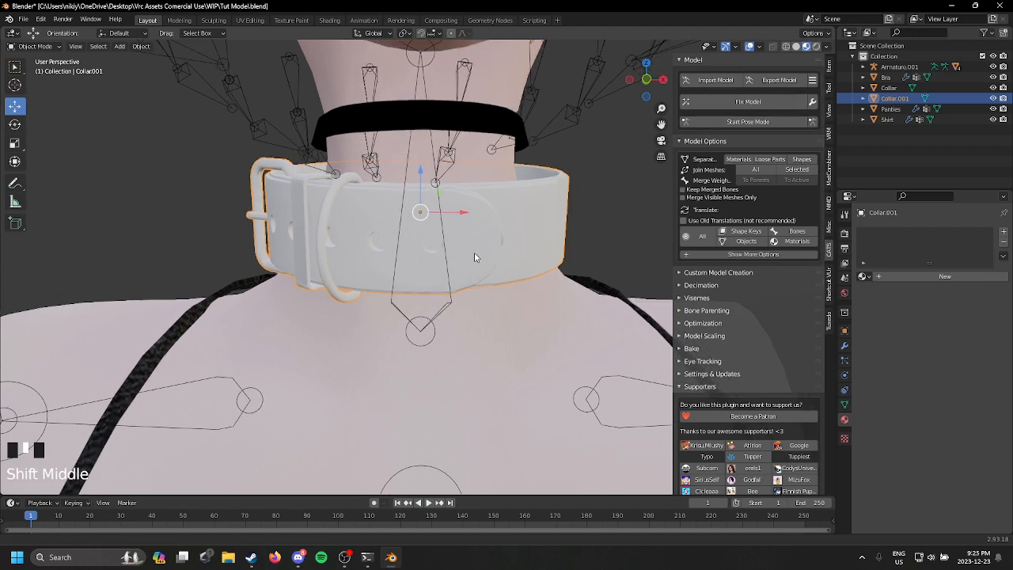
{"action": "left_click", "coordinate": [770, 159]}
Step: Select the collar's hanging ring, strap loop, buckle prong and buckle frame and join them into one object
{"action": "middle_click_drag", "start_coordinate": [312, 277], "coordinate": [341, 284]}
{"action": "scroll", "coordinate": [342, 284], "scroll_direction": "up", "scroll_amount": 1}
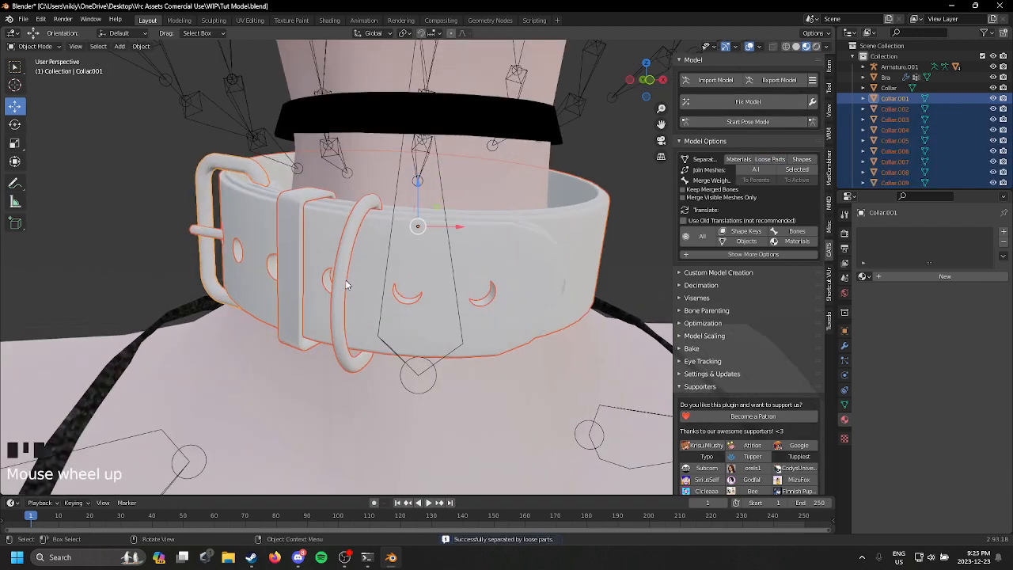
{"action": "left_click", "coordinate": [345, 279]}
{"action": "left_click", "coordinate": [289, 281], "text": "shift"}
{"action": "left_click", "coordinate": [203, 231], "text": "shift"}
{"action": "left_click", "coordinate": [204, 230], "text": "shift"}
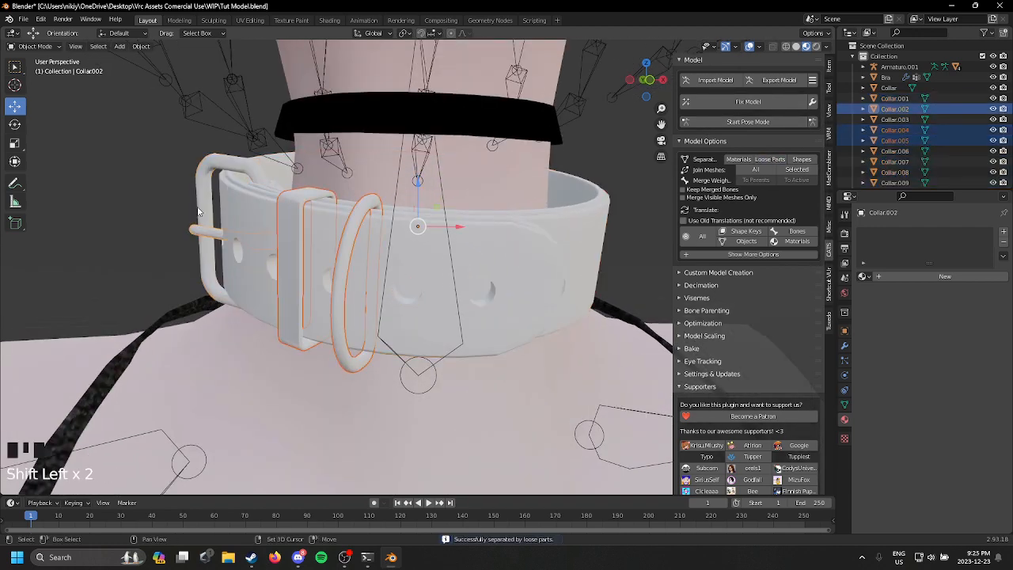
{"action": "middle_click_drag", "start_coordinate": [204, 231], "coordinate": [746, 235]}
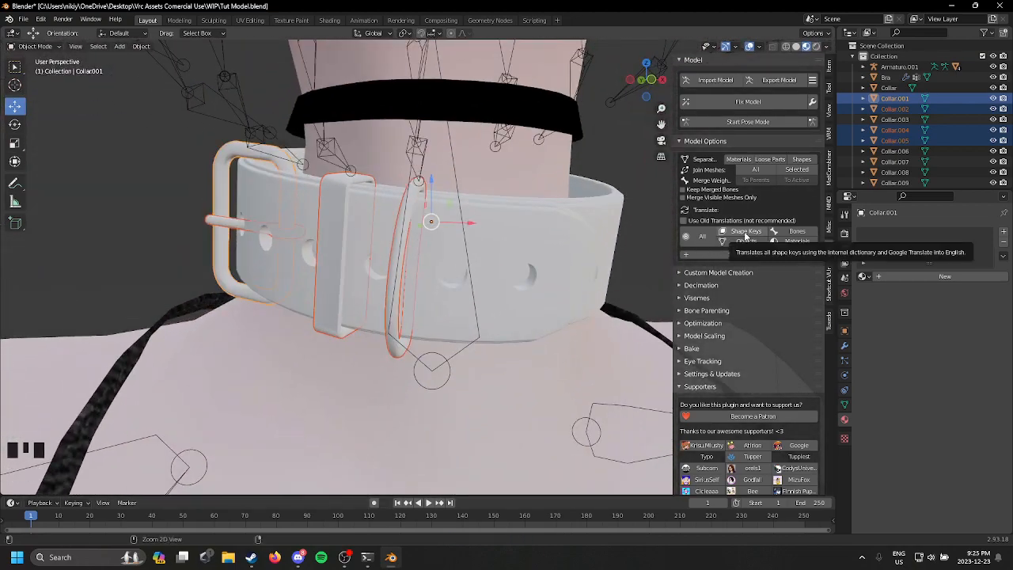
{"action": "key", "text": "ctrl+j"}
Step: Join the remaining collar parts, from Collar.003 through Collar.016, into one strap object
{"action": "left_click", "coordinate": [884, 108]}
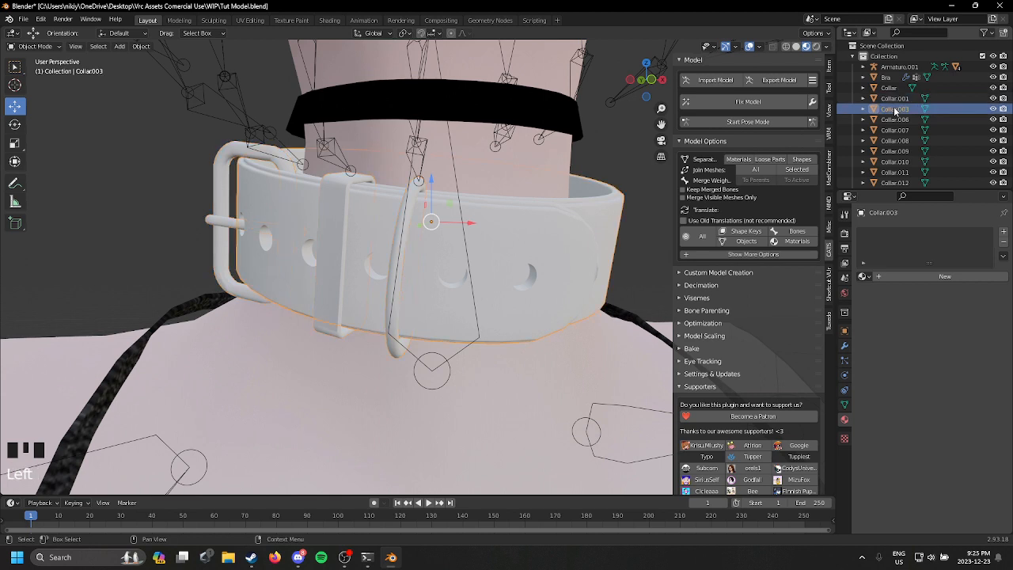
{"action": "scroll", "coordinate": [885, 111], "scroll_direction": "down", "scroll_amount": 3}
{"action": "left_click", "coordinate": [897, 159], "text": "shift"}
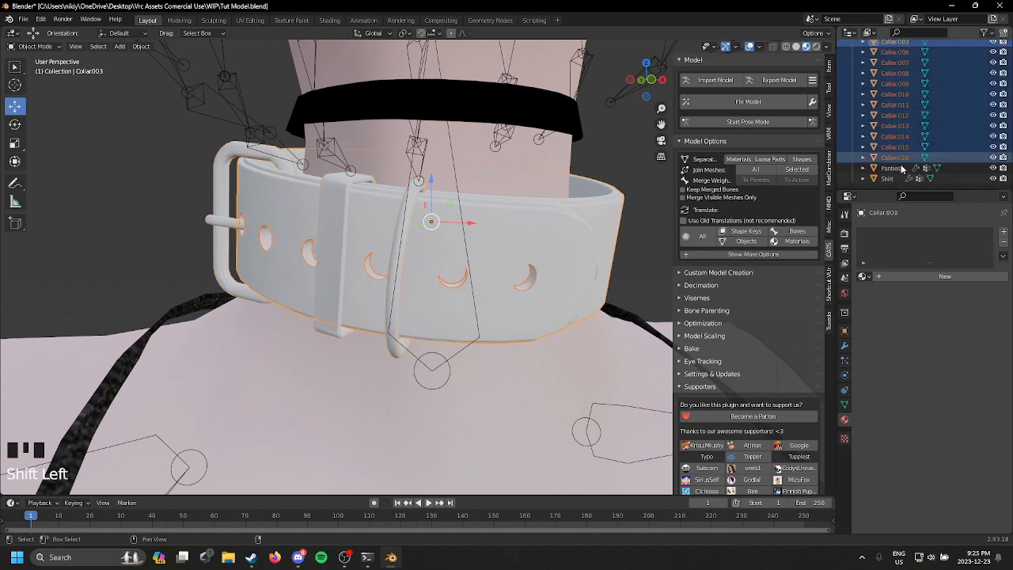
{"action": "key", "text": "ctrl+j"}
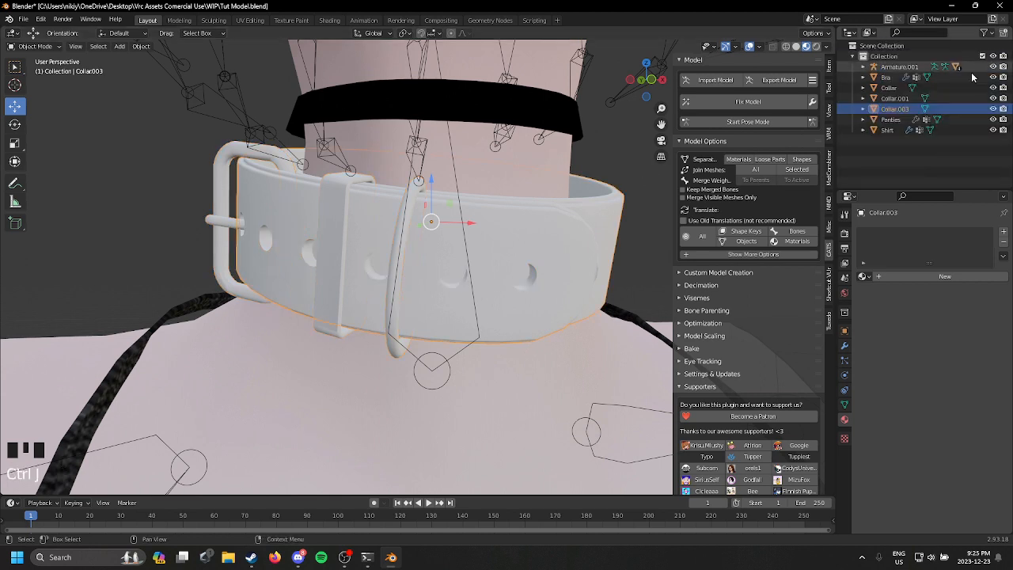
Step: Assign the existing METAL material to the collar's joined buckle, strap loop and ring object
{"action": "left_click", "coordinate": [889, 87], "text": "ctrl"}
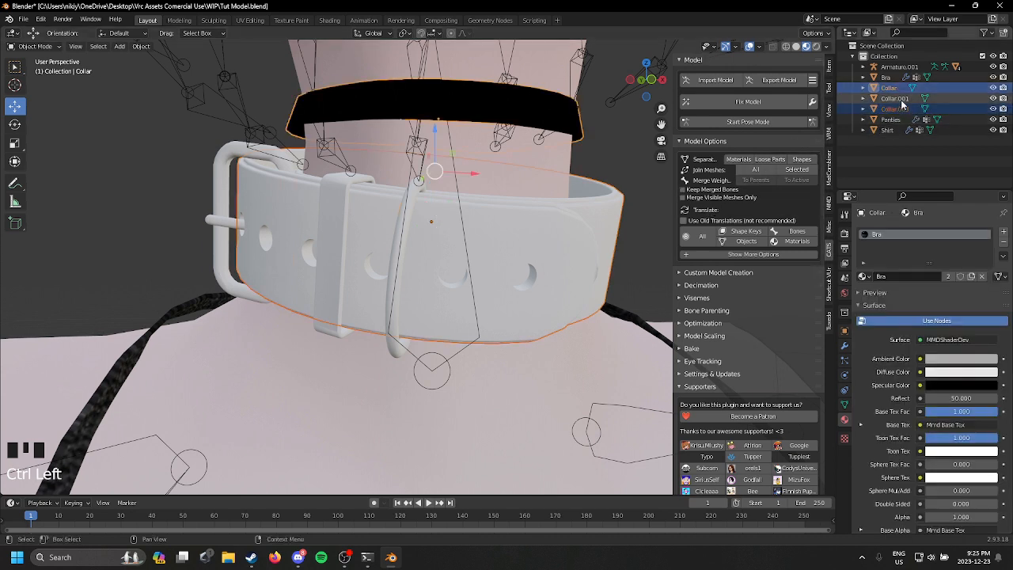
{"action": "left_click", "coordinate": [894, 98]}
{"action": "left_click", "coordinate": [926, 277]}
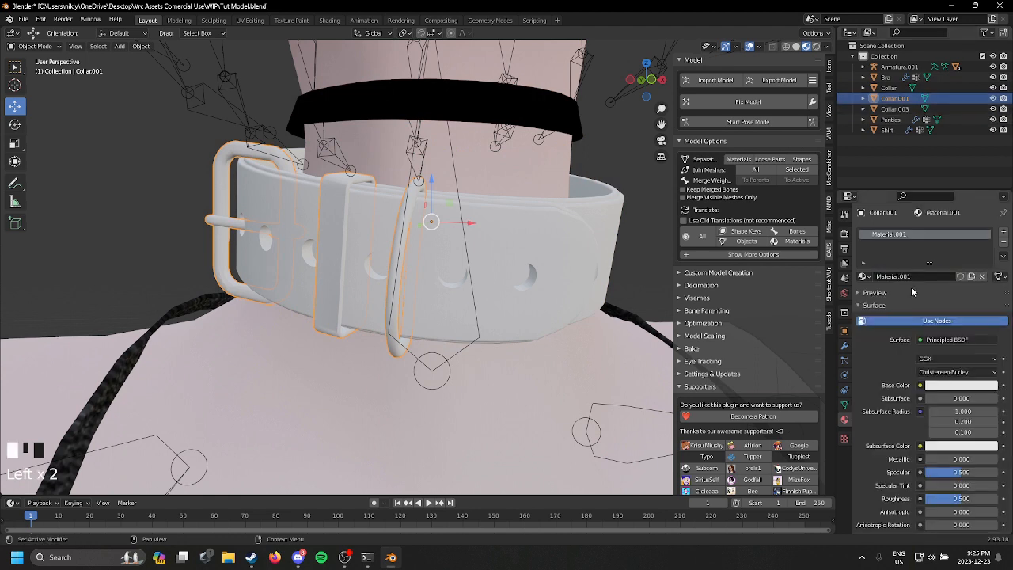
{"action": "left_click", "coordinate": [863, 277]}
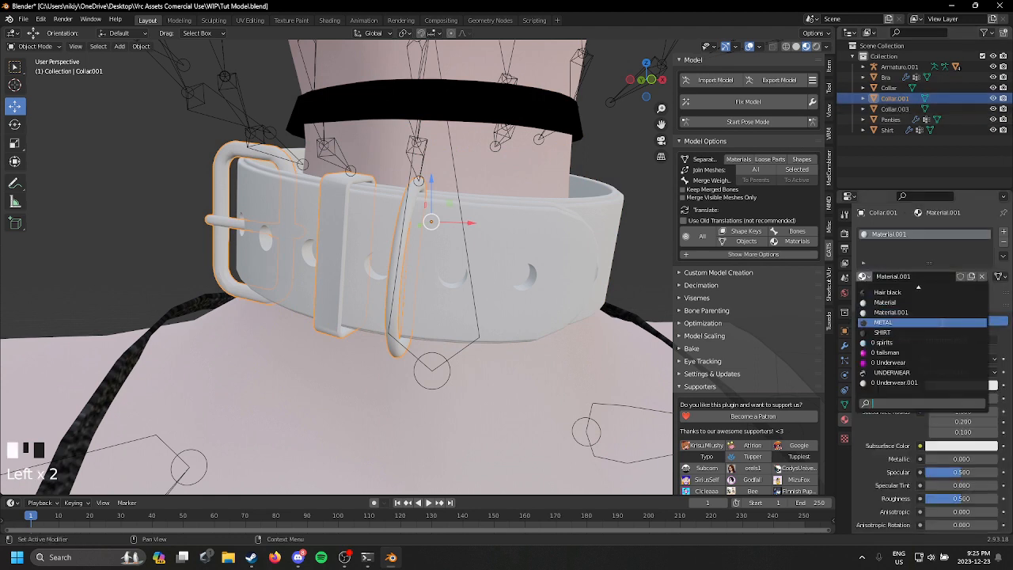
{"action": "left_click", "coordinate": [883, 322]}
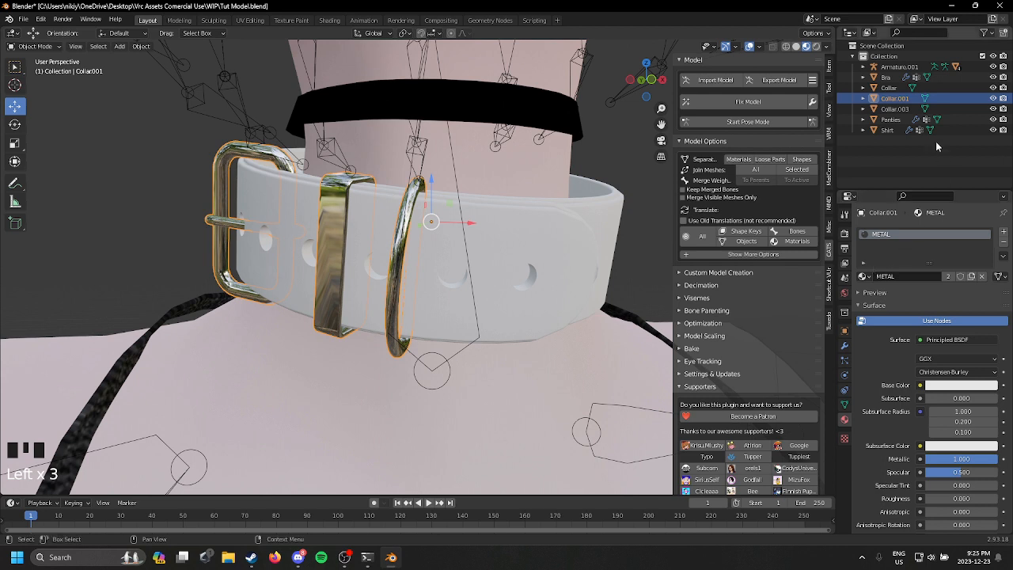
Step: Assign the existing Bra material to the joined strap of the buckled collar
{"action": "left_click", "coordinate": [895, 108]}
{"action": "left_click", "coordinate": [862, 276]}
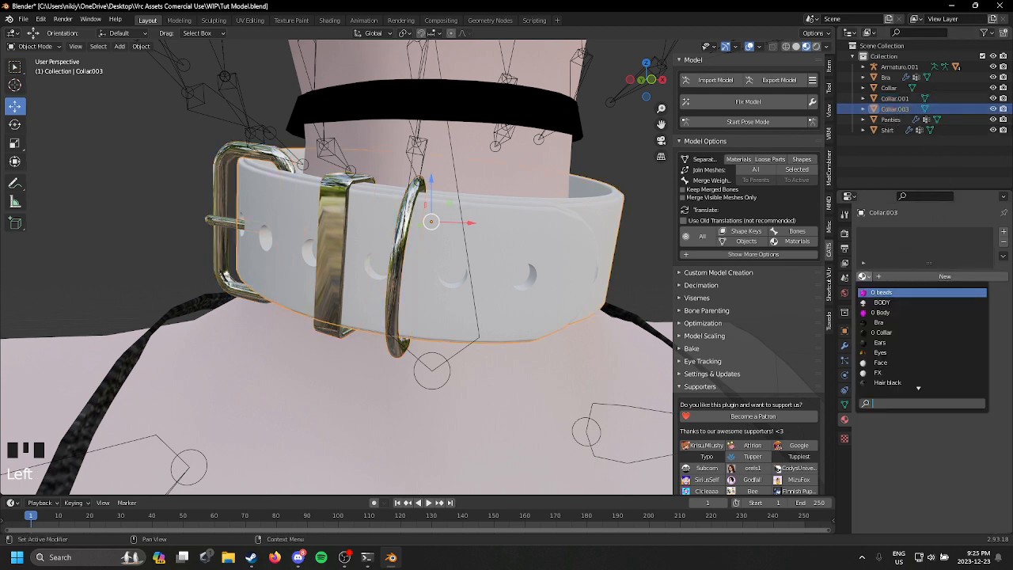
{"action": "left_click", "coordinate": [883, 323]}
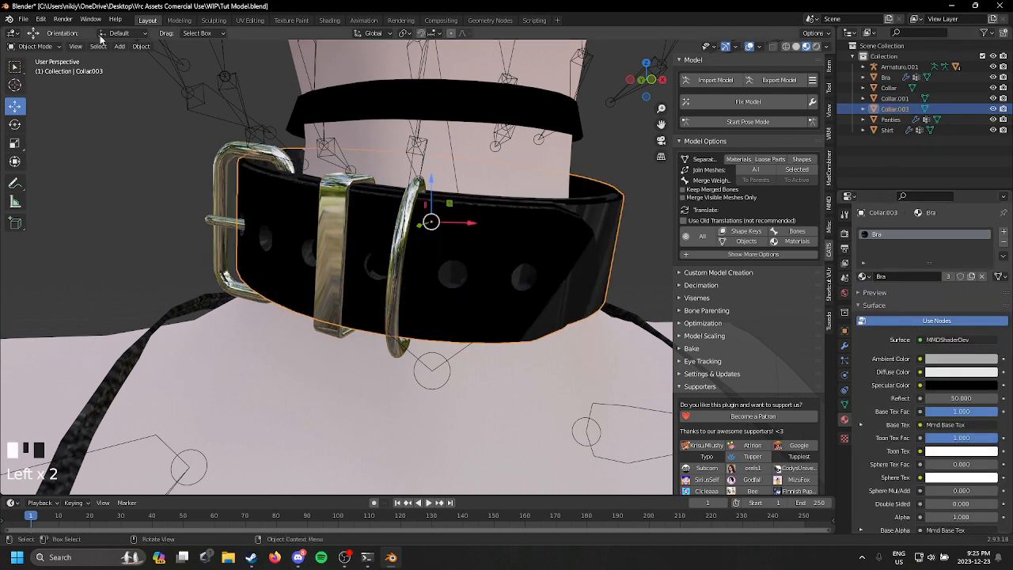
Step: In UV Editing, shrink all of the strap's UV islands together and move them onto a plain black area of the texture
{"action": "left_click", "coordinate": [251, 21]}
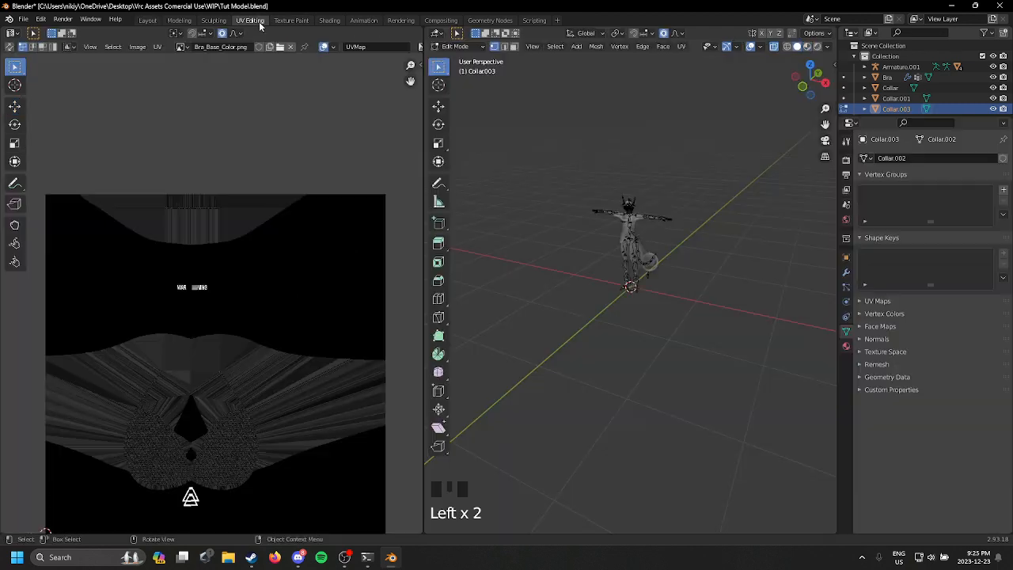
{"action": "left_click_drag", "start_coordinate": [579, 171], "coordinate": [730, 261]}
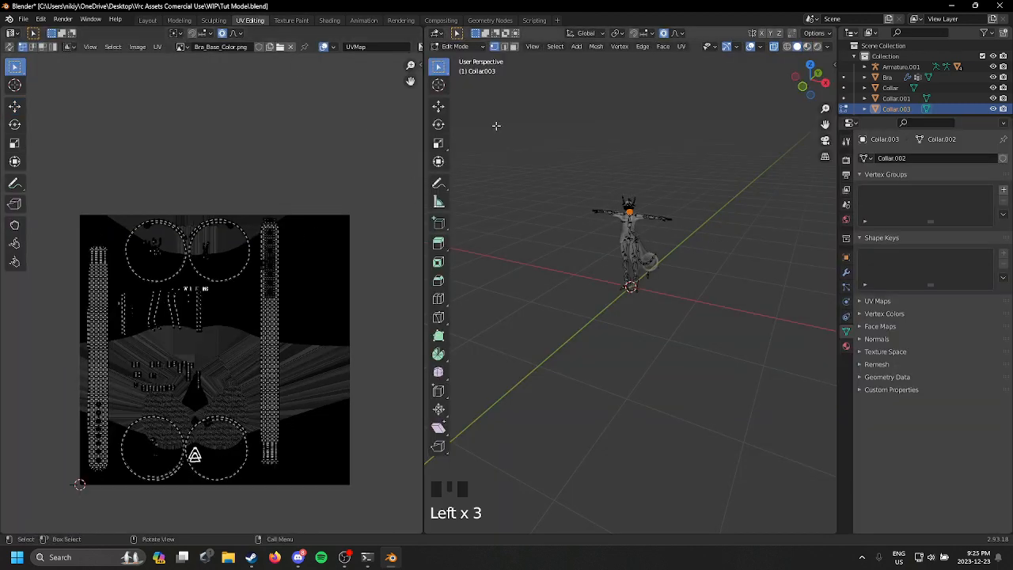
{"action": "left_click_drag", "start_coordinate": [506, 130], "coordinate": [674, 253]}
{"action": "left_click_drag", "start_coordinate": [61, 187], "coordinate": [332, 514]}
{"action": "key", "text": "s"}
{"action": "left_click", "coordinate": [285, 431]}
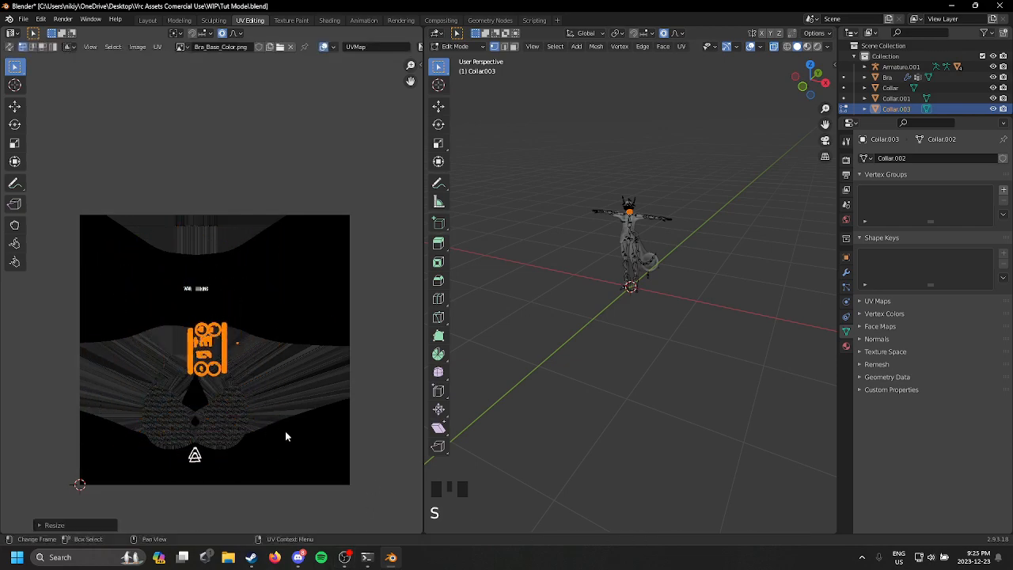
{"action": "key", "text": "g"}
{"action": "left_click", "coordinate": [397, 361]}
{"action": "key", "text": "g"}
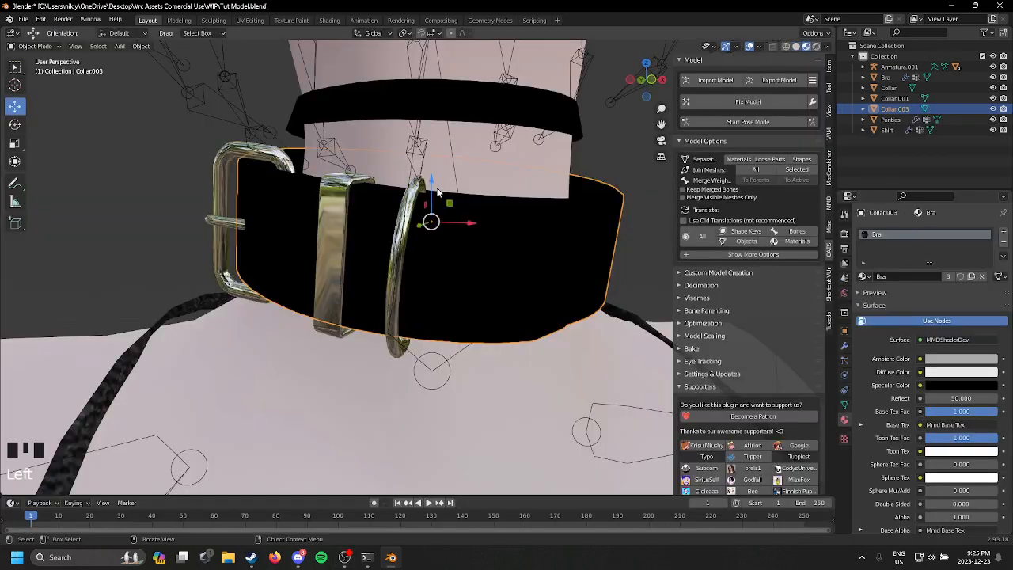
Step: Return to the Layout workspace and join the black strap with the metal buckle hardware into one object
{"action": "middle_click_drag", "start_coordinate": [430, 214], "coordinate": [506, 322]}
{"action": "scroll", "coordinate": [244, 209], "scroll_direction": "up", "scroll_amount": 2}
{"action": "scroll", "coordinate": [245, 209], "scroll_direction": "down", "scroll_amount": 6}
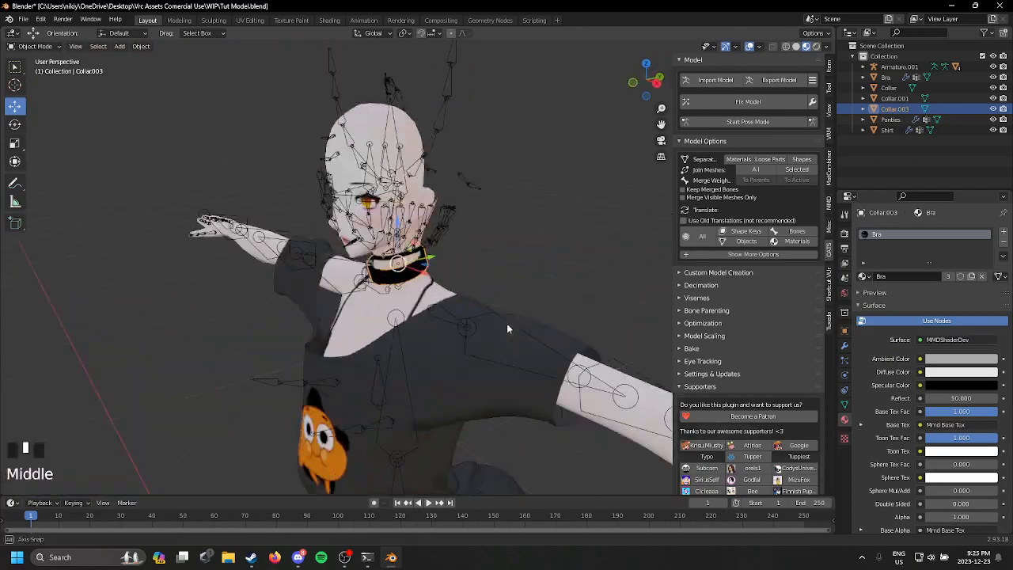
{"action": "scroll", "coordinate": [573, 223], "scroll_direction": "up", "scroll_amount": 3}
{"action": "middle_click_drag", "start_coordinate": [573, 224], "coordinate": [558, 315]}
{"action": "scroll", "coordinate": [486, 233], "scroll_direction": "up", "scroll_amount": 1}
{"action": "scroll", "coordinate": [483, 269], "scroll_direction": "up", "scroll_amount": 2}
{"action": "scroll", "coordinate": [558, 315], "scroll_direction": "up", "scroll_amount": 5}
{"action": "left_click", "coordinate": [313, 317]}
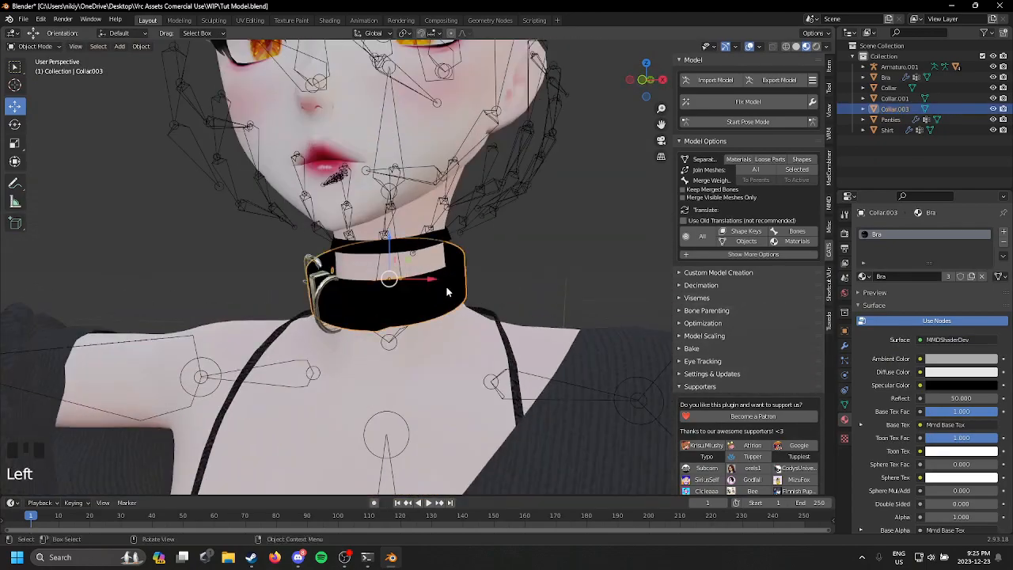
{"action": "scroll", "coordinate": [312, 323], "scroll_direction": "up", "scroll_amount": 2}
{"action": "left_click", "coordinate": [292, 303], "text": "shift"}
{"action": "key", "text": "ctrl+j"}
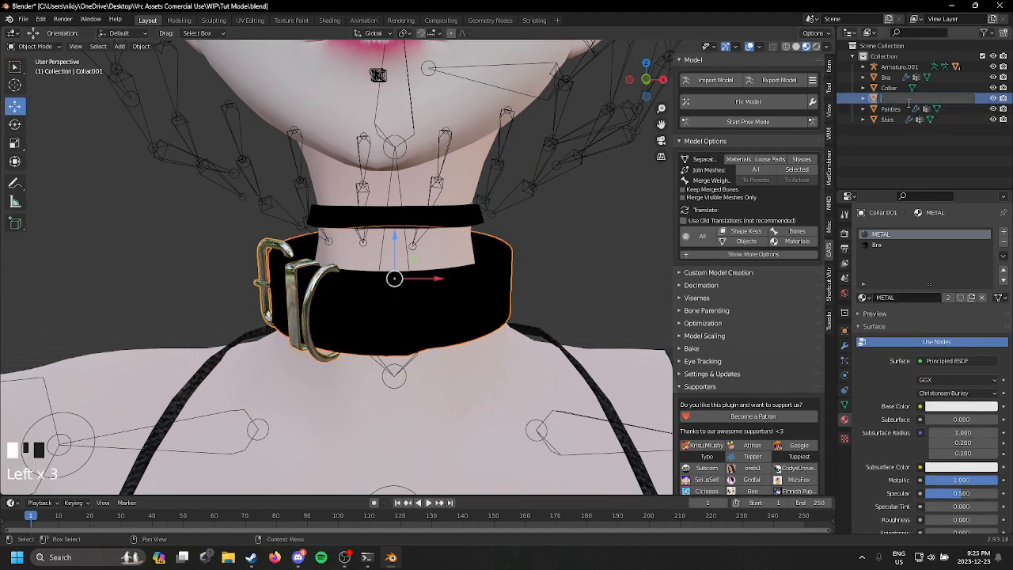
Step: Rename the thin neckband object Chocker and the joined buckled collar object Collar
{"action": "key", "text": "Return"}
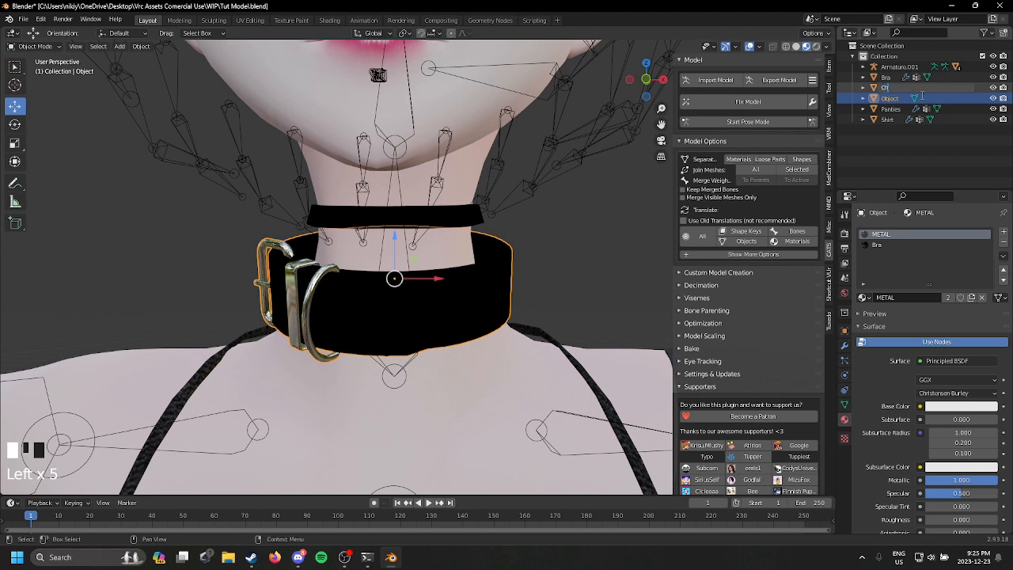
{"action": "type", "text": "Checker"}
{"action": "key", "text": "Return"}
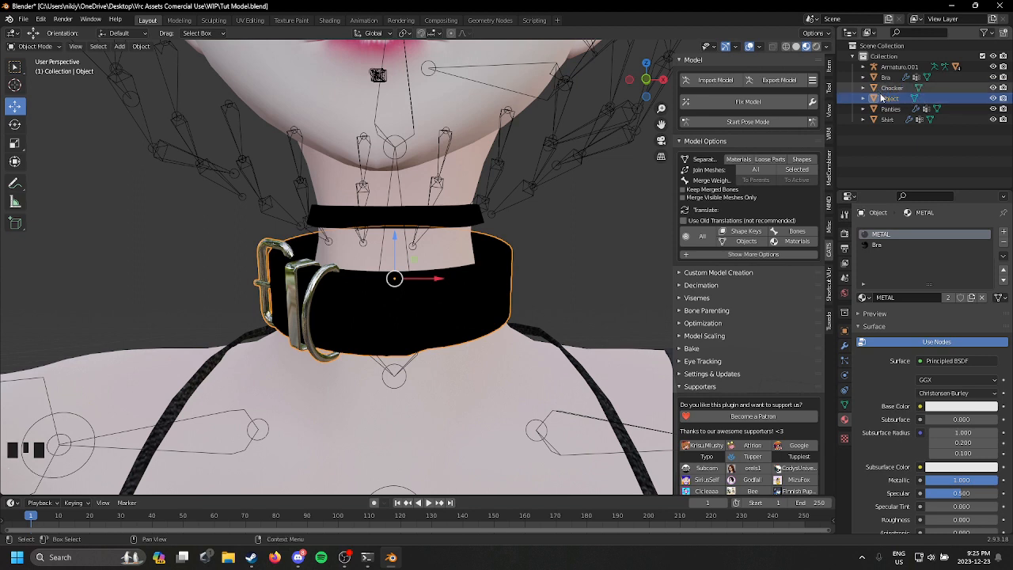
{"action": "double_click", "coordinate": [887, 98]}
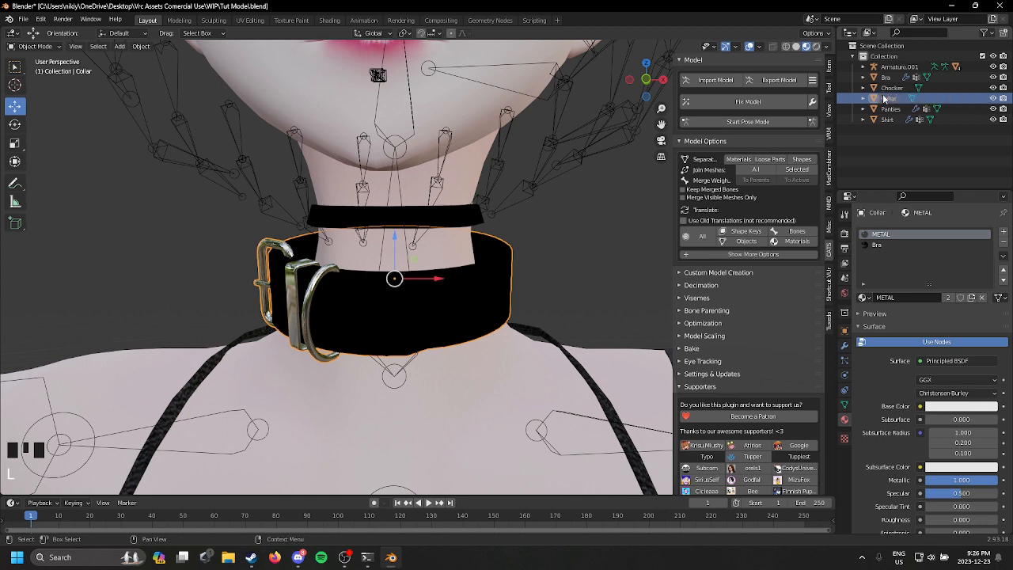
Step: Hide the head mesh and the armature to expose the body's neck with both collars
{"action": "left_click", "coordinate": [463, 224]}
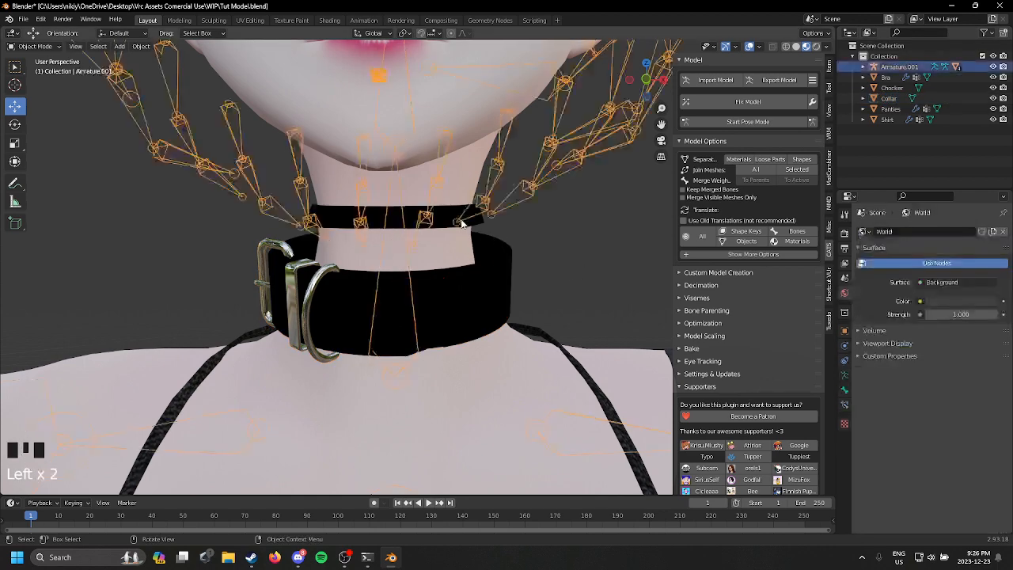
{"action": "left_click", "coordinate": [490, 262]}
{"action": "scroll", "coordinate": [490, 262], "scroll_direction": "down", "scroll_amount": 2}
{"action": "scroll", "coordinate": [490, 264], "scroll_direction": "up", "scroll_amount": 3}
{"action": "scroll", "coordinate": [491, 264], "scroll_direction": "down", "scroll_amount": 5}
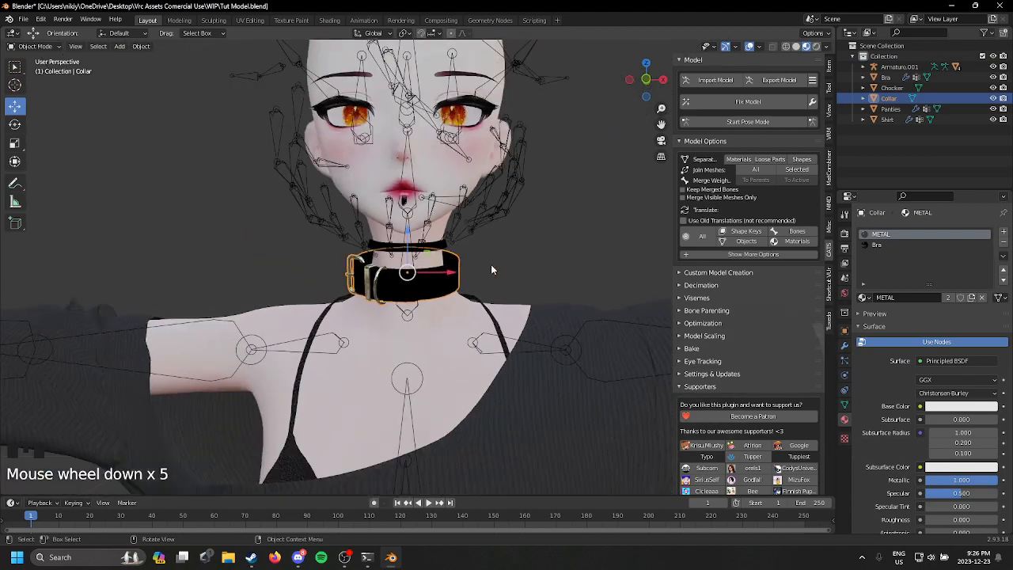
{"action": "left_click", "coordinate": [436, 218]}
{"action": "left_click", "coordinate": [437, 181]}
{"action": "middle_click_drag", "start_coordinate": [438, 181], "coordinate": [470, 199]}
{"action": "key", "text": "h"}
{"action": "left_click", "coordinate": [492, 188]}
{"action": "key", "text": "h"}
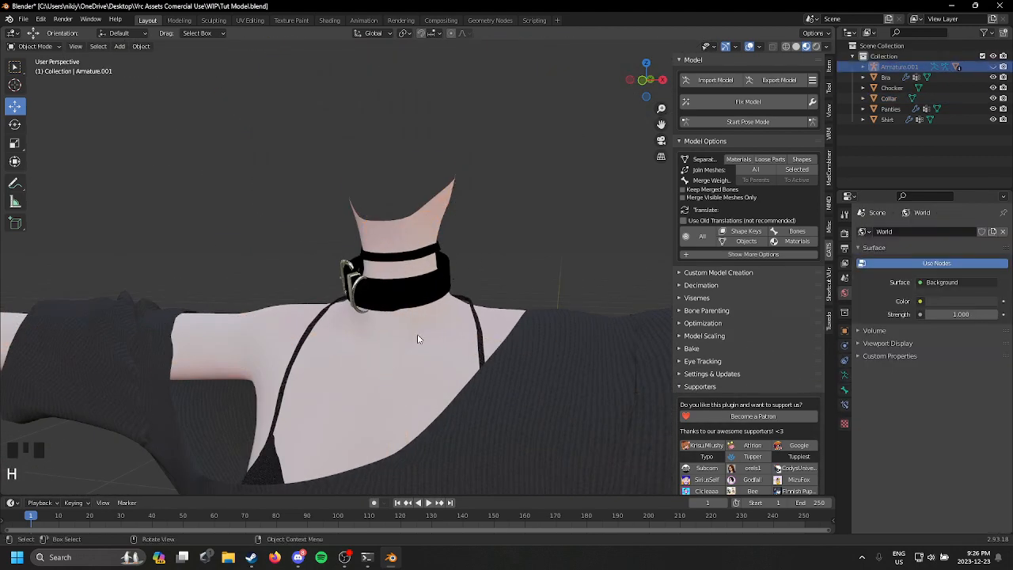
Step: Select the body with the thin choker as active object and transfer the body's weights to it in Weight Paint mode
{"action": "left_click", "coordinate": [417, 334]}
{"action": "middle_click_drag", "start_coordinate": [417, 334], "coordinate": [465, 329]}
{"action": "scroll", "coordinate": [466, 329], "scroll_direction": "up", "scroll_amount": 3}
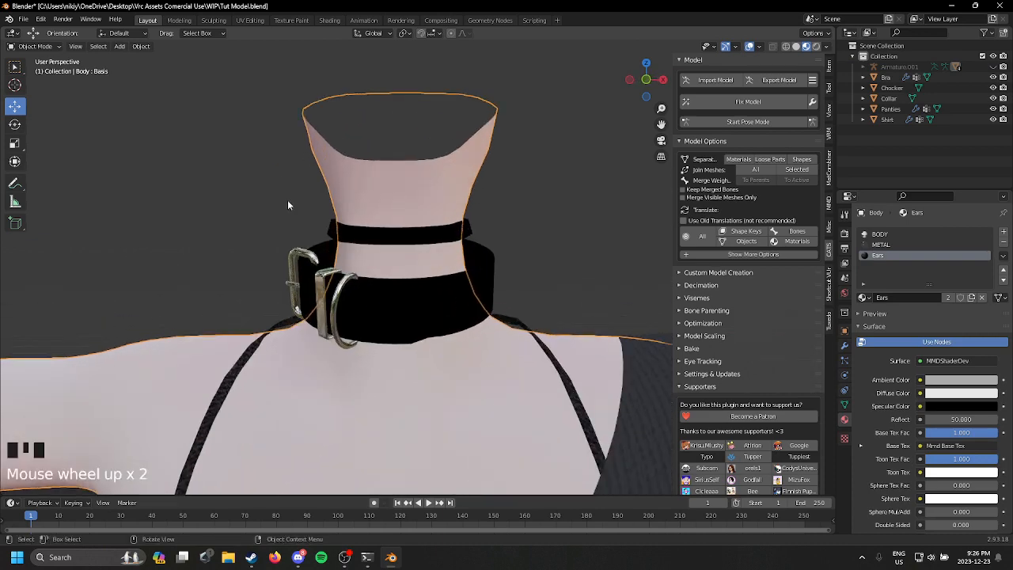
{"action": "left_click", "coordinate": [435, 232]}
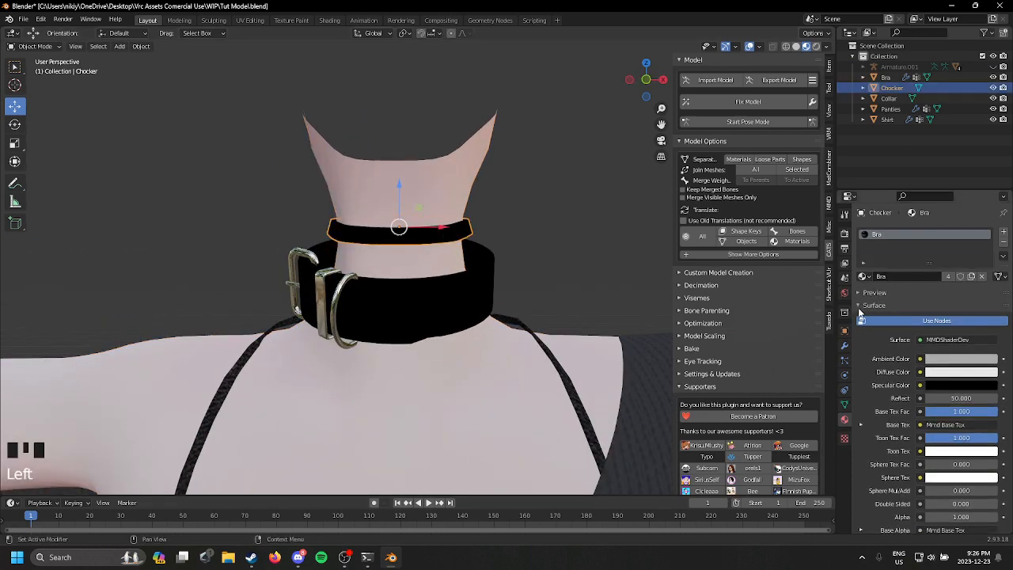
{"action": "left_click", "coordinate": [844, 404]}
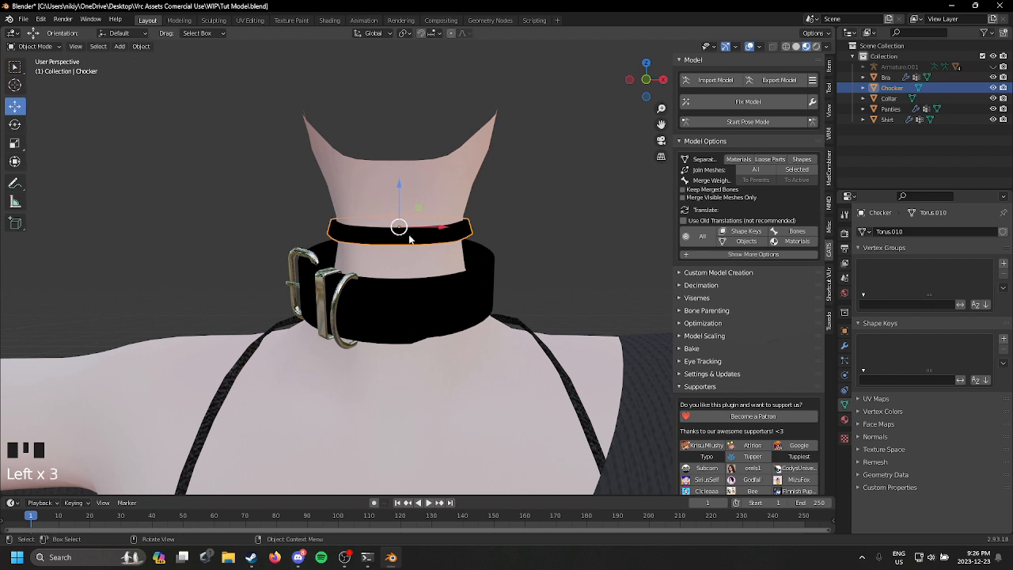
{"action": "left_click", "coordinate": [413, 396]}
{"action": "left_click", "coordinate": [427, 237], "text": "shift"}
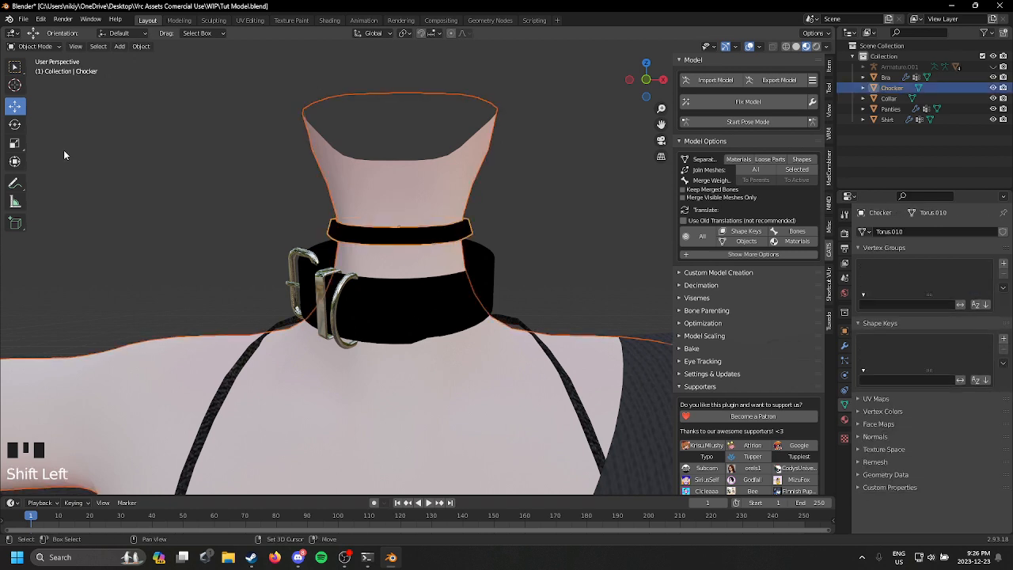
{"action": "left_click", "coordinate": [46, 47]}
{"action": "left_click", "coordinate": [36, 108]}
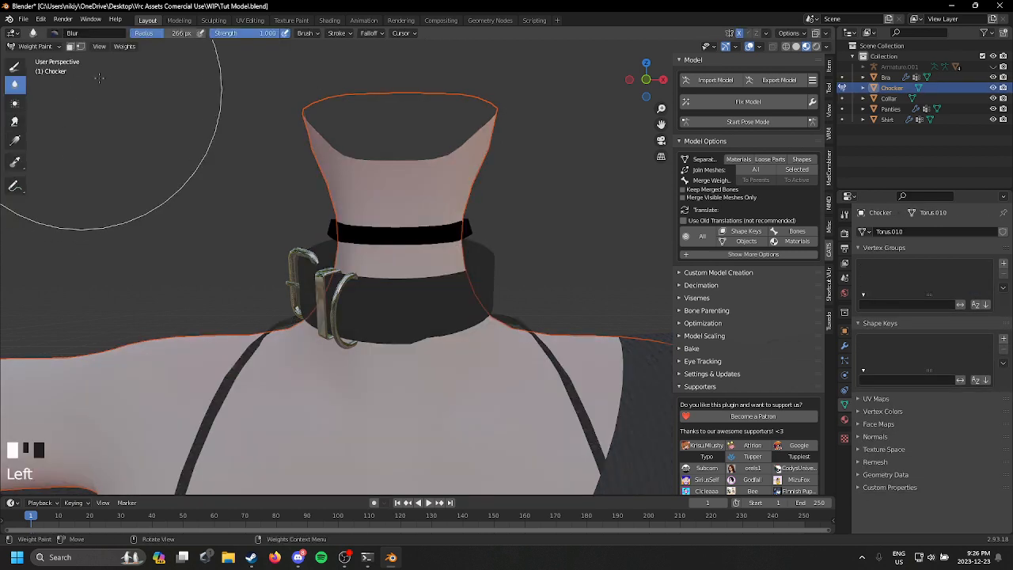
{"action": "left_click", "coordinate": [126, 47]}
{"action": "left_click", "coordinate": [170, 178]}
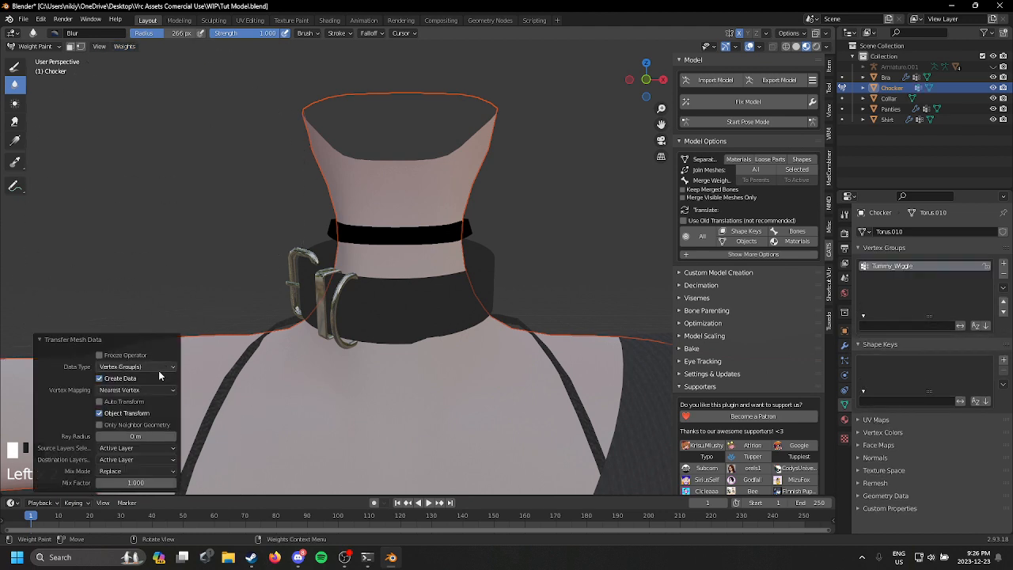
Step: Set the choker's weight transfer to Nearest Face Interpolated vertex mapping, 7 m ray radius and source layers By Name
{"action": "left_click", "coordinate": [143, 390]}
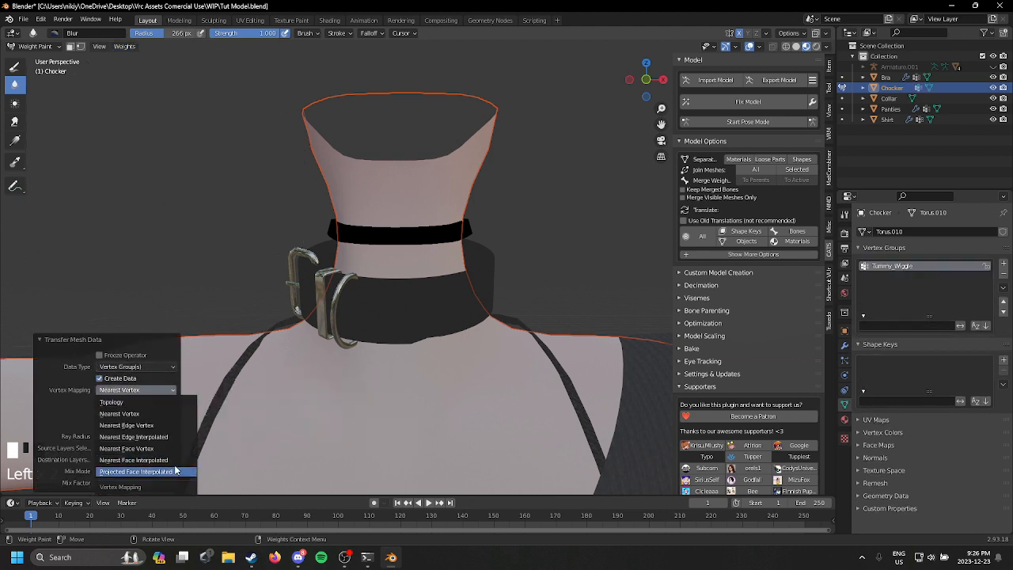
{"action": "left_click", "coordinate": [173, 461]}
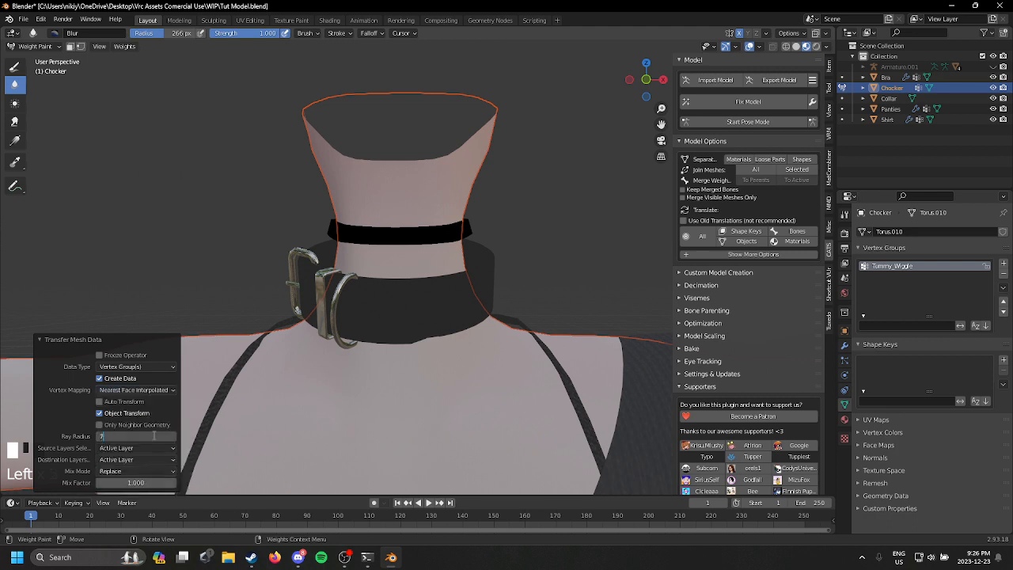
{"action": "left_click", "coordinate": [160, 456]}
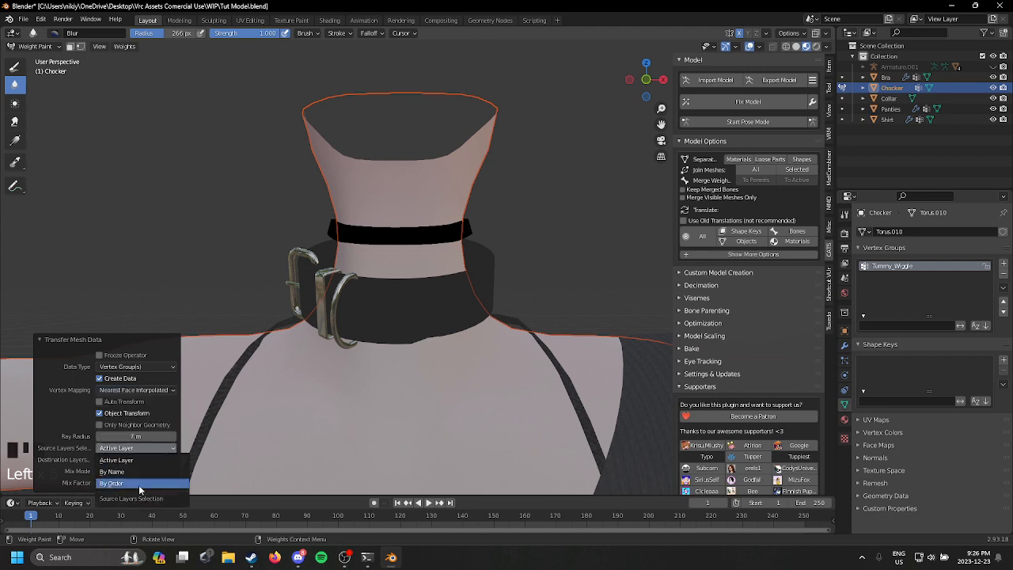
{"action": "left_click", "coordinate": [156, 471]}
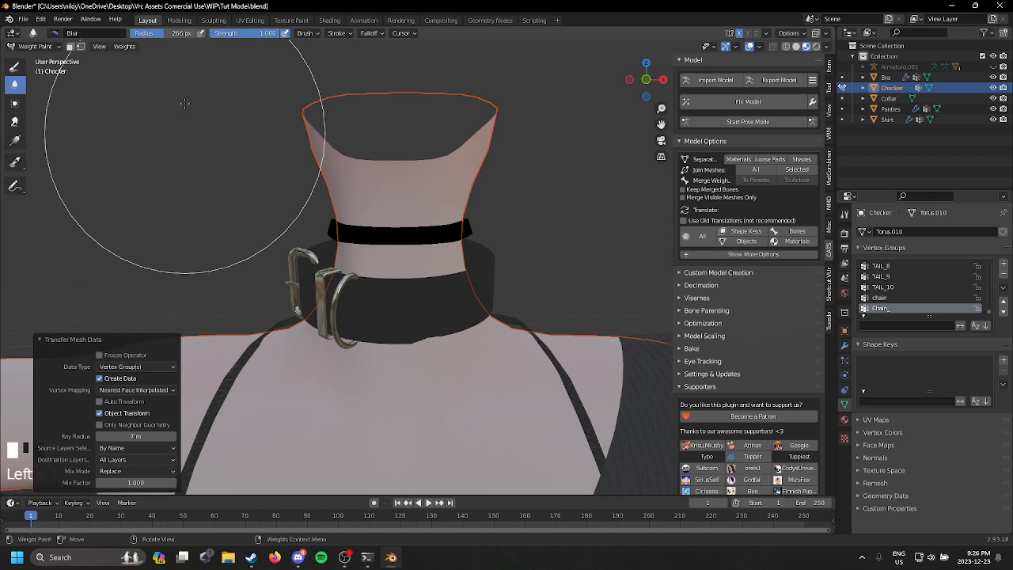
Step: Smooth the choker's vertex weights on All Groups with factor 1.000, and return to Object Mode
{"action": "left_click", "coordinate": [119, 47]}
{"action": "left_click", "coordinate": [156, 168]}
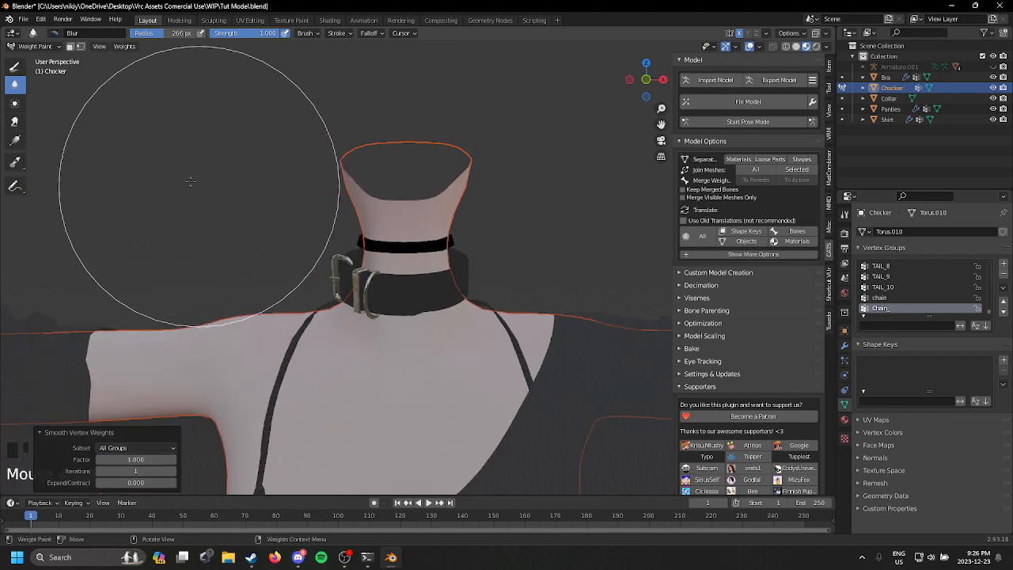
{"action": "left_click", "coordinate": [35, 46]}
{"action": "left_click", "coordinate": [36, 59]}
Step: Select the body with the buckled collar as active object and transfer the body's weights to it in Weight Paint mode, using Nearest Face Interpolated mapping
{"action": "scroll", "coordinate": [261, 186], "scroll_direction": "up", "scroll_amount": 2}
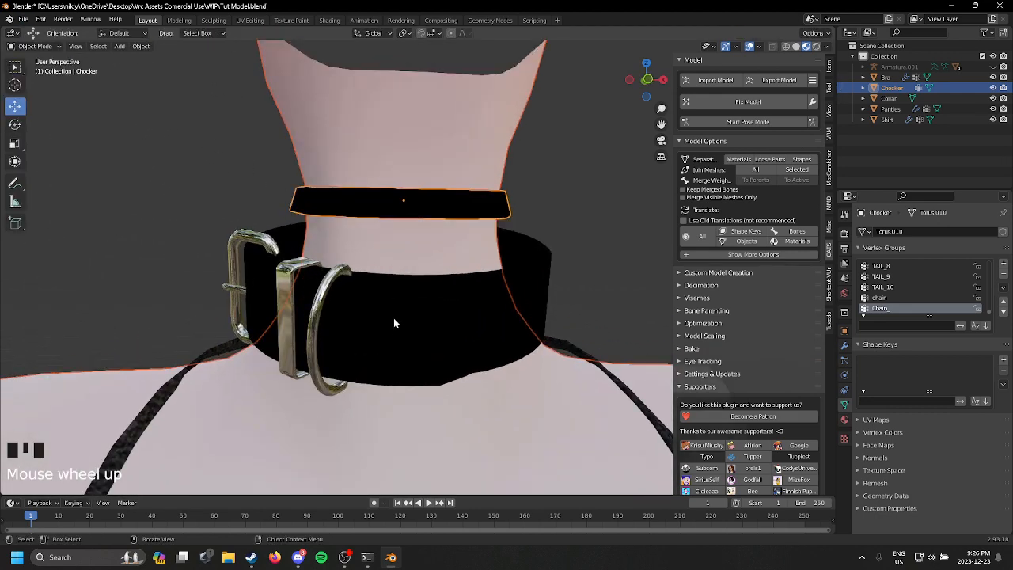
{"action": "left_click", "coordinate": [393, 318]}
{"action": "scroll", "coordinate": [348, 277], "scroll_direction": "down", "scroll_amount": 2}
{"action": "middle_click_drag", "start_coordinate": [140, 77], "coordinate": [117, 70]}
{"action": "left_click", "coordinate": [361, 375], "text": "shift"}
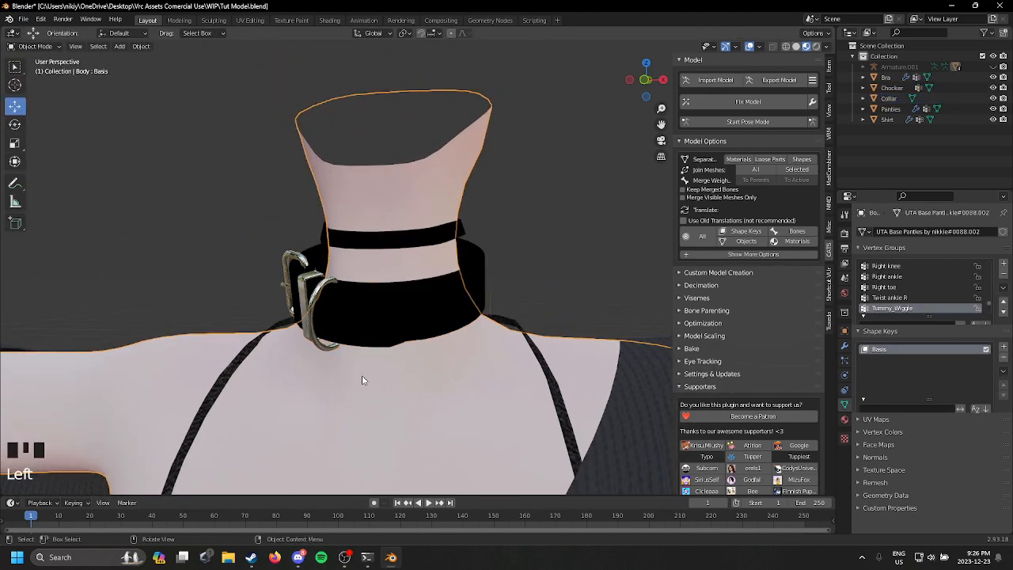
{"action": "left_click", "coordinate": [35, 46]}
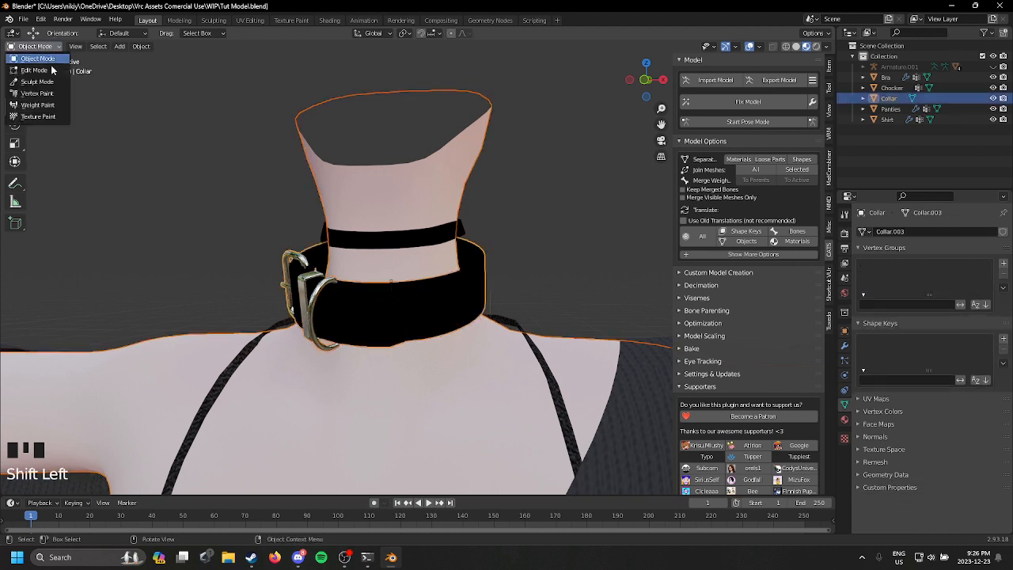
{"action": "left_click", "coordinate": [38, 105]}
{"action": "left_click", "coordinate": [124, 46]}
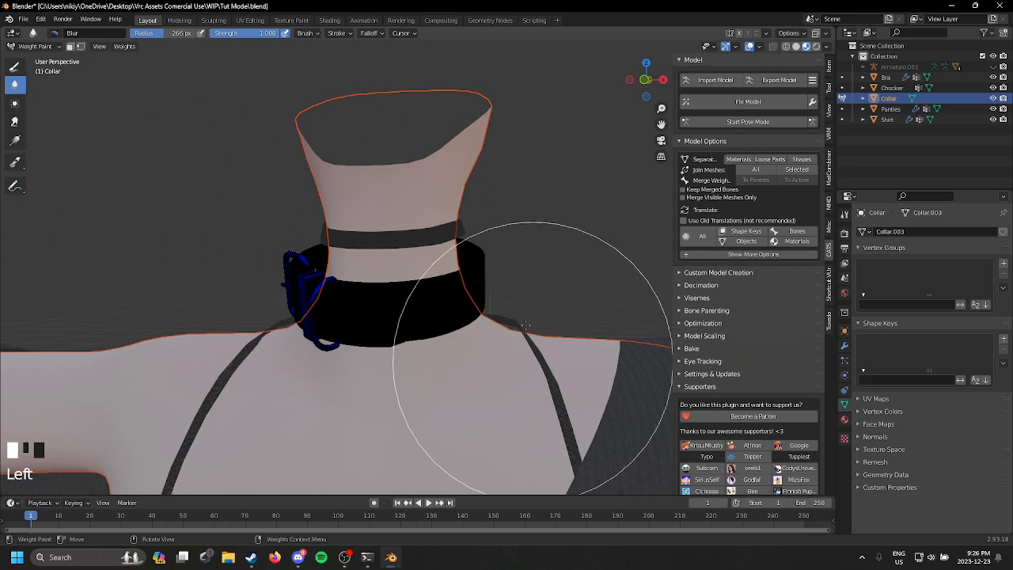
{"action": "left_click", "coordinate": [122, 46]}
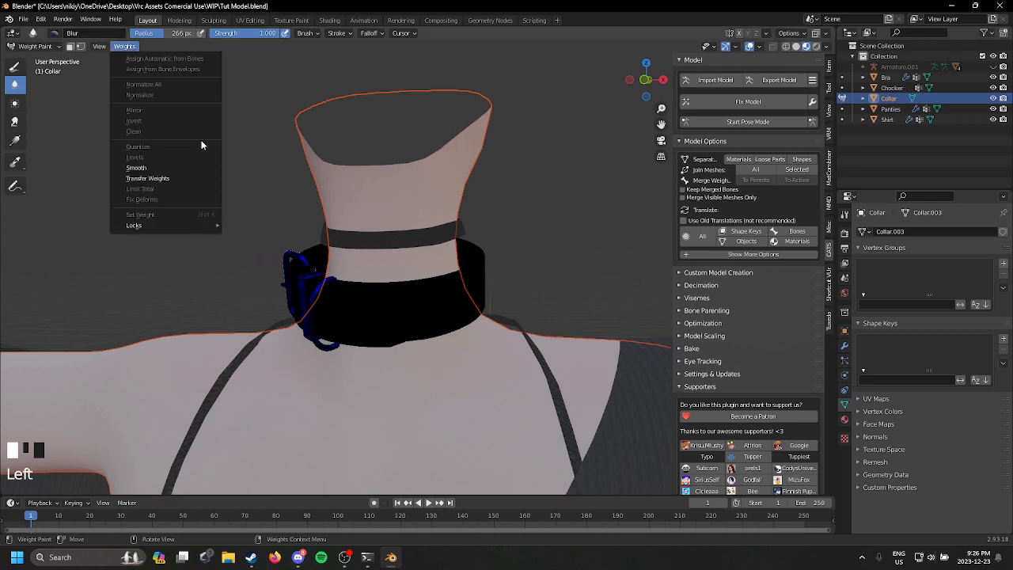
{"action": "left_click", "coordinate": [194, 181]}
{"action": "middle_click_drag", "start_coordinate": [149, 182], "coordinate": [233, 379]}
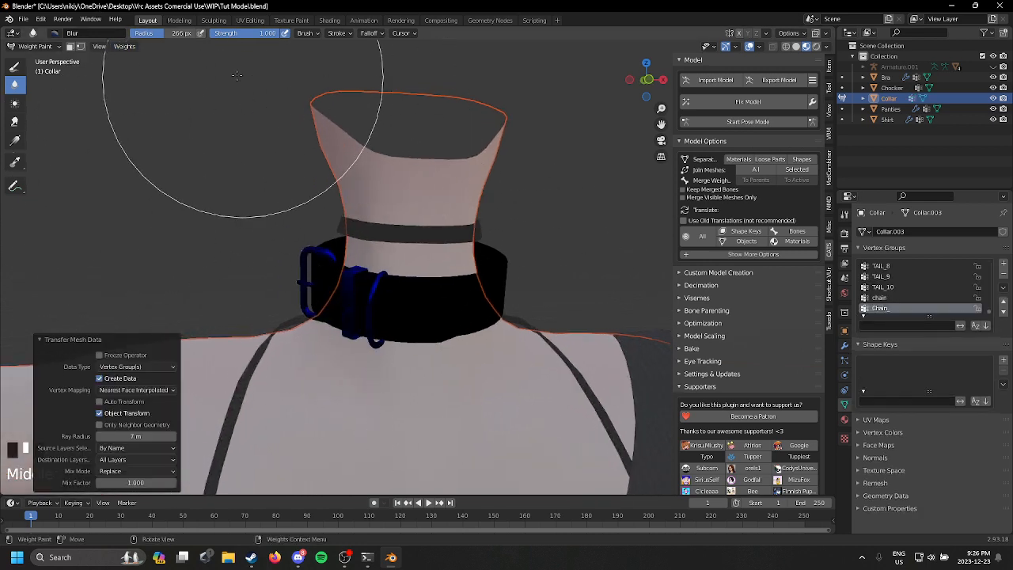
Step: Smooth the buckled collar's vertex weights on All Groups with factor 1.000
{"action": "left_click", "coordinate": [126, 46]}
{"action": "left_click", "coordinate": [199, 169]}
{"action": "middle_click_drag", "start_coordinate": [159, 170], "coordinate": [406, 226]}
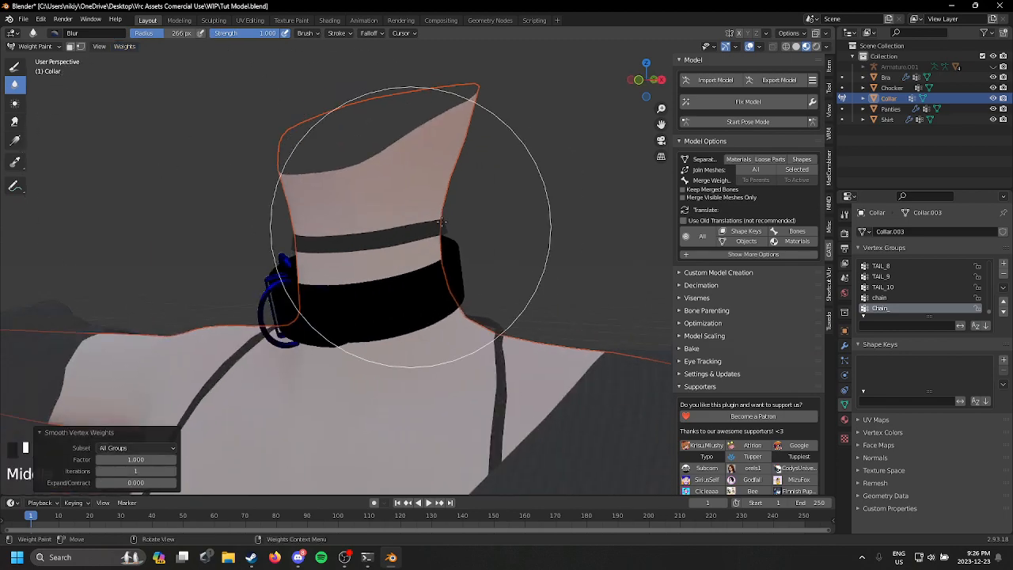
Step: Test the buckled collar's weights by rotating the Neck bone in Pose Mode, undo the rotation and stop posing
{"action": "left_click", "coordinate": [748, 121]}
{"action": "scroll", "coordinate": [396, 297], "scroll_direction": "down", "scroll_amount": 2}
{"action": "scroll", "coordinate": [395, 297], "scroll_direction": "up", "scroll_amount": 1}
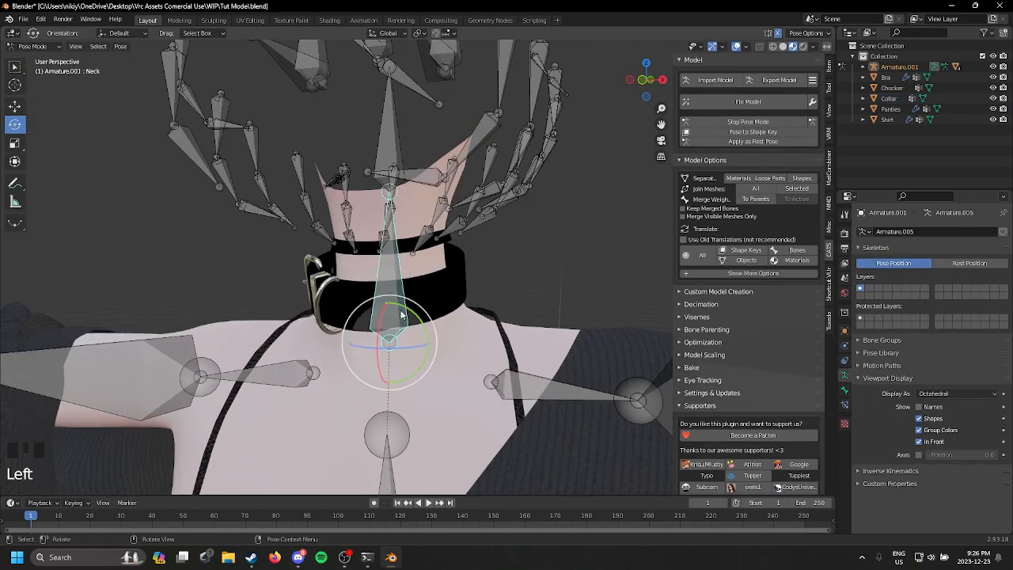
{"action": "mouse_move", "coordinate": [401, 308]}
{"action": "left_mouse_down"}
{"action": "mouse_move", "coordinate": [431, 317]}
{"action": "mouse_move", "coordinate": [419, 313]}
{"action": "left_mouse_up"}
{"action": "key", "text": "ctrl+z"}
{"action": "left_click", "coordinate": [758, 122]}
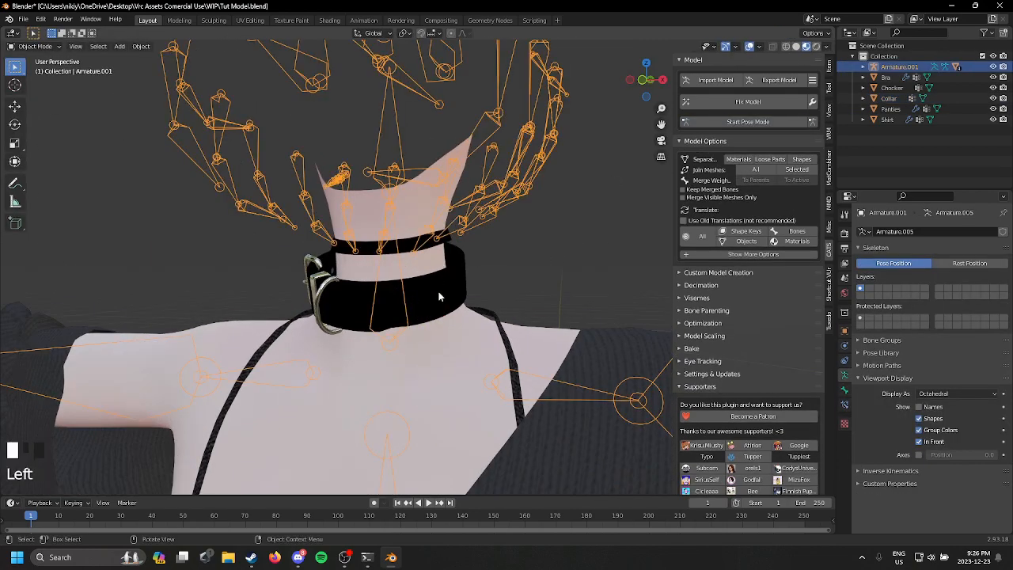
Step: Add an Armature modifier to the buckled collar
{"action": "left_click", "coordinate": [439, 297]}
{"action": "left_click", "coordinate": [846, 342]}
{"action": "left_click", "coordinate": [941, 231]}
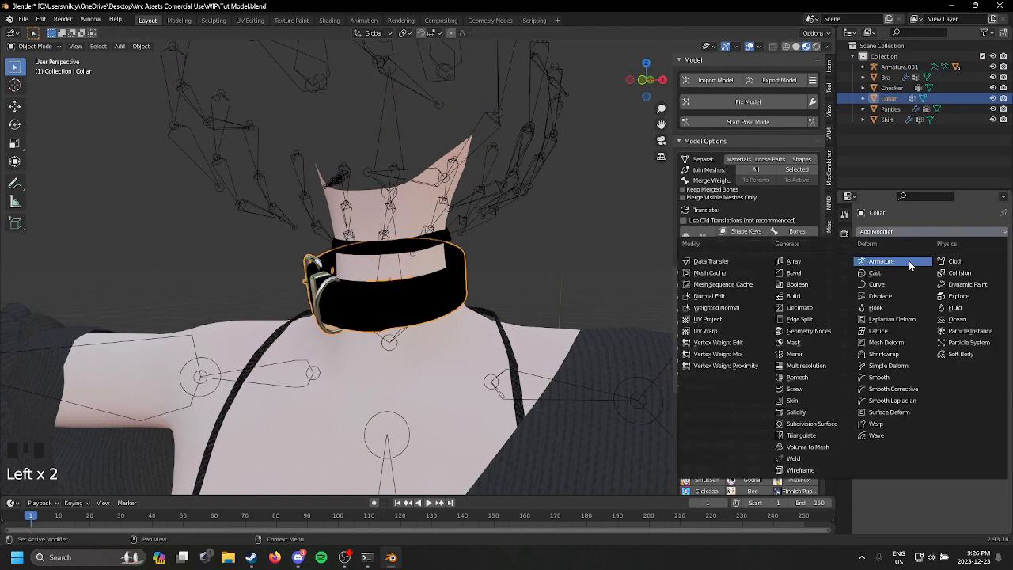
{"action": "left_click", "coordinate": [908, 260]}
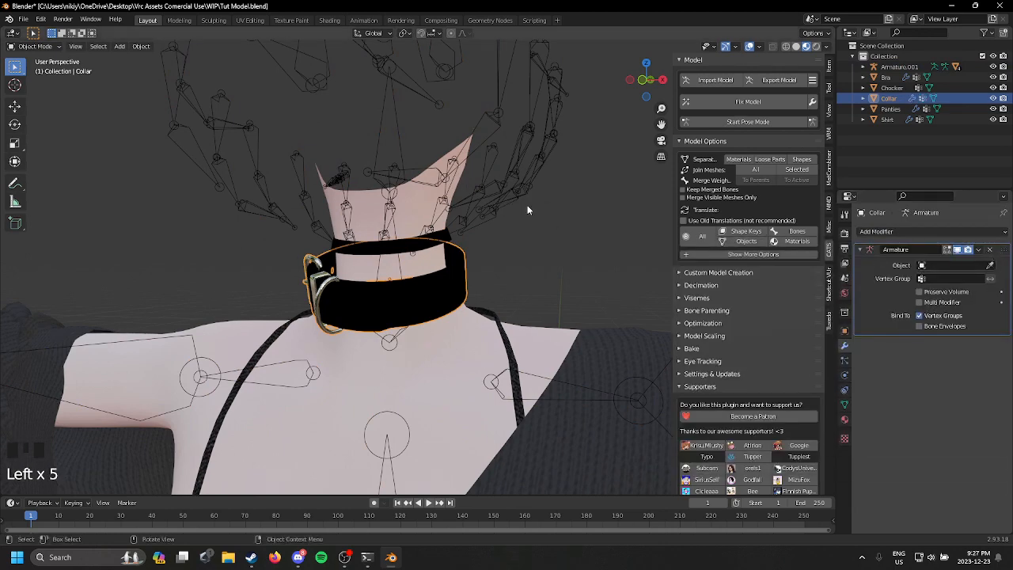
Step: Add an Armature modifier to the thin choker with Armature.001 as its object
{"action": "left_click", "coordinate": [433, 247]}
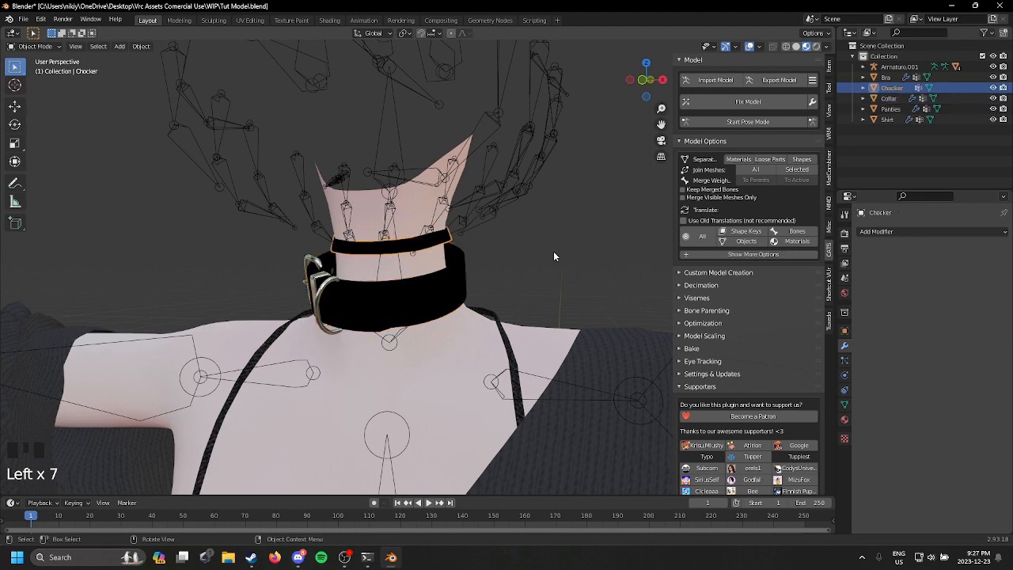
{"action": "left_click", "coordinate": [954, 231]}
{"action": "left_click", "coordinate": [908, 261]}
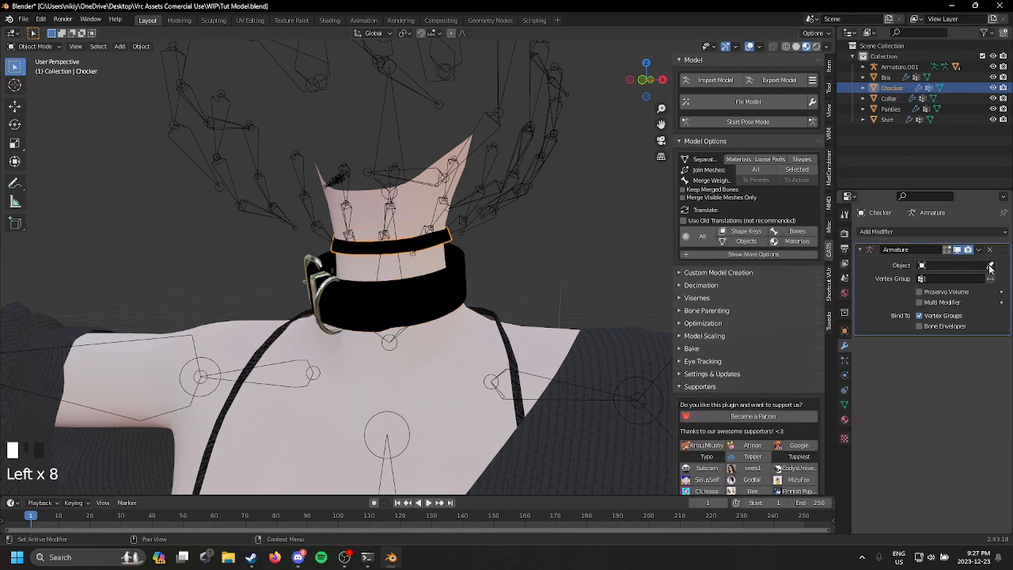
{"action": "left_click", "coordinate": [409, 163]}
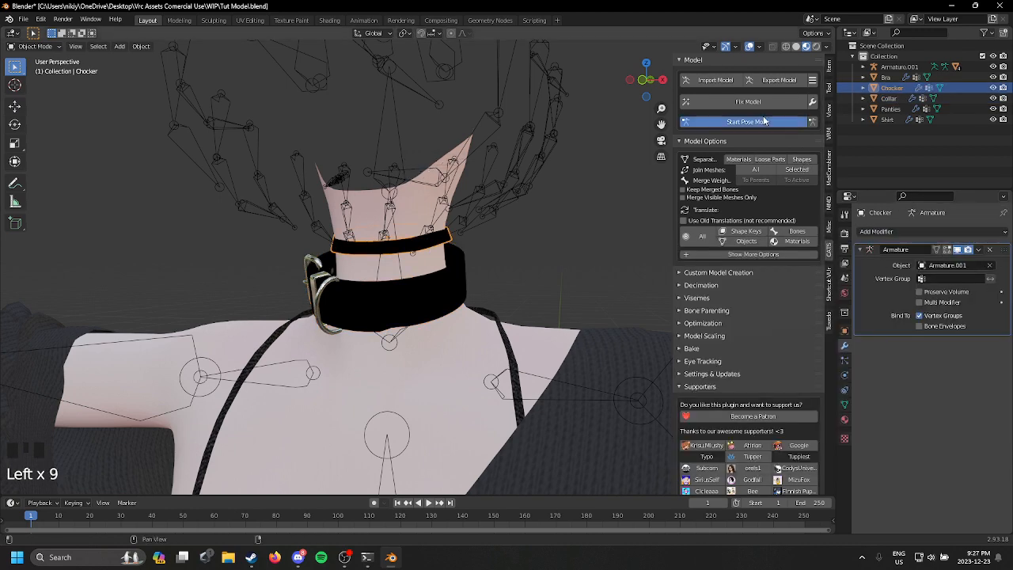
Step: Rotate the Neck bone in Pose Mode to test how both collars follow the neck, and undo the rotation
{"action": "left_click", "coordinate": [744, 121]}
{"action": "scroll", "coordinate": [358, 248], "scroll_direction": "down", "scroll_amount": 2}
{"action": "left_click", "coordinate": [406, 304]}
{"action": "left_click_drag", "start_coordinate": [409, 303], "coordinate": [376, 301]}
{"action": "key", "text": "ctrl+z"}
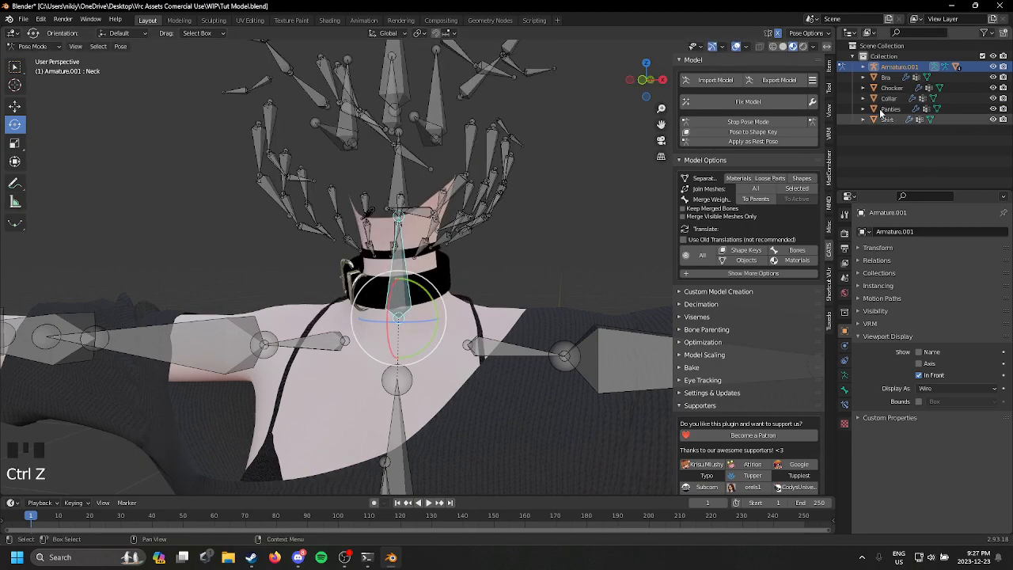
Step: Return to Object Mode and unhide the ears, head and hair meshes under Armature.001
{"action": "left_click", "coordinate": [406, 161]}
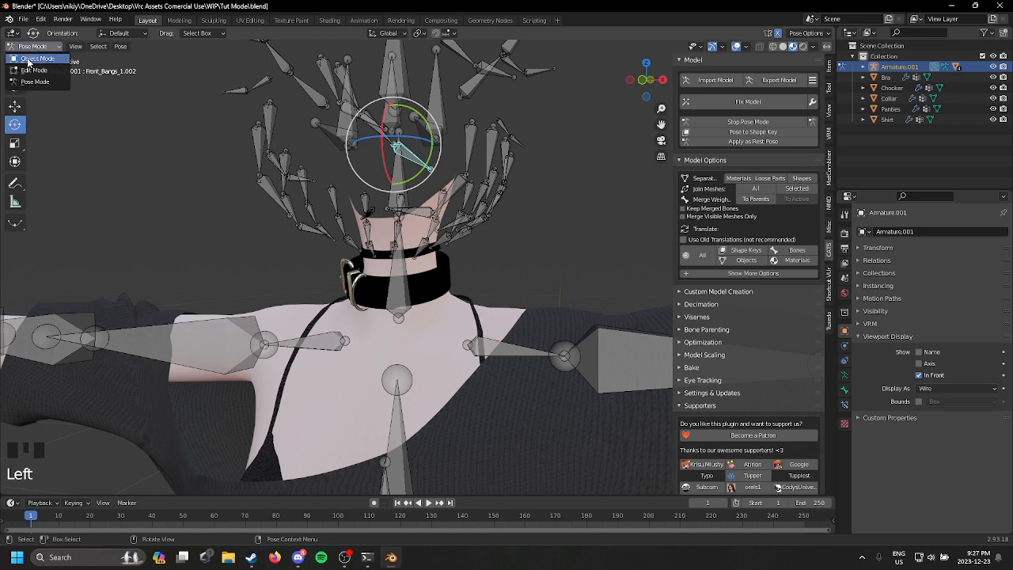
{"action": "left_click", "coordinate": [31, 58]}
{"action": "scroll", "coordinate": [472, 226], "scroll_direction": "down", "scroll_amount": 3}
{"action": "middle_click_drag", "start_coordinate": [472, 226], "coordinate": [491, 238]}
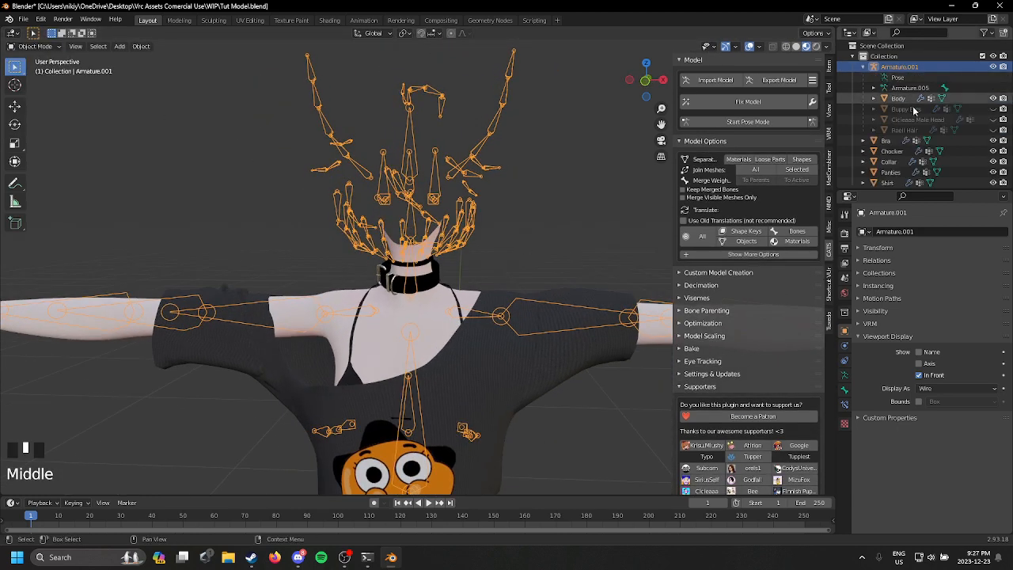
{"action": "left_click", "coordinate": [993, 108]}
{"action": "left_click", "coordinate": [993, 119]}
{"action": "left_click", "coordinate": [993, 130]}
{"action": "scroll", "coordinate": [488, 179], "scroll_direction": "down", "scroll_amount": 3}
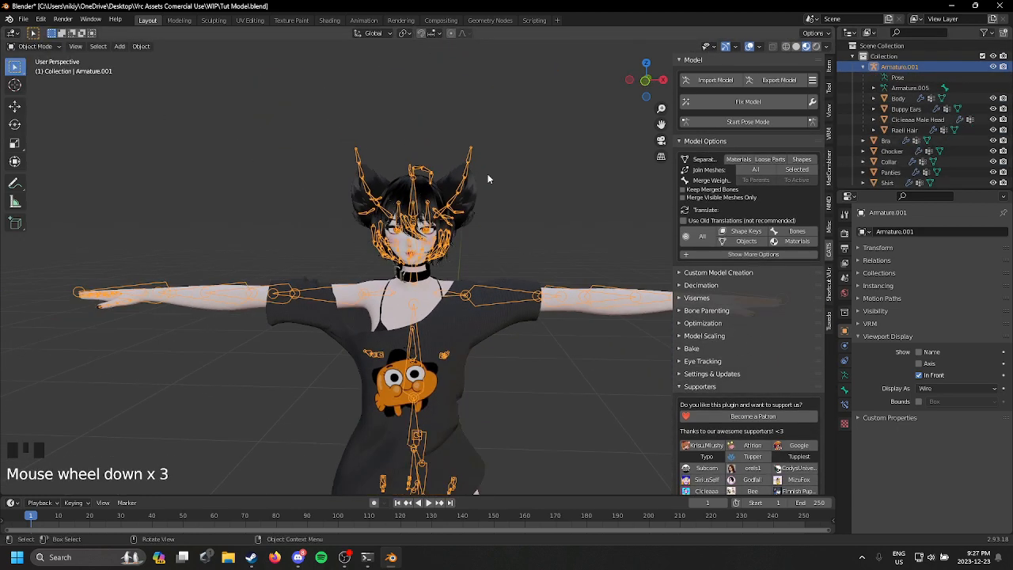
Step: Hide Armature.001 and inspect the dressed avatar from the front and the side
{"action": "left_click", "coordinate": [473, 232]}
{"action": "middle_click_drag", "start_coordinate": [473, 233], "coordinate": [593, 253]}
{"action": "left_click", "coordinate": [595, 257]}
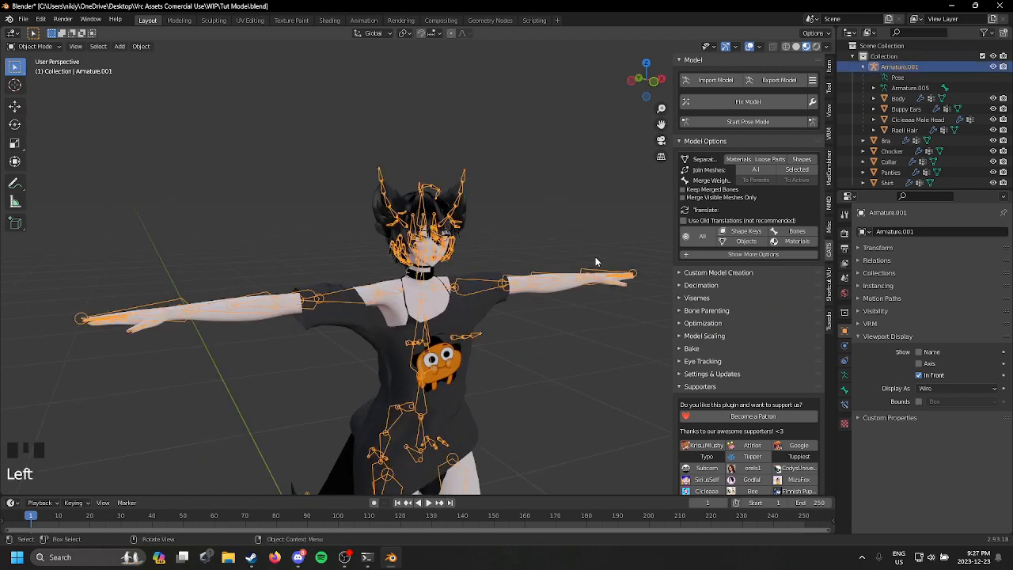
{"action": "left_click", "coordinate": [594, 256]}
{"action": "scroll", "coordinate": [522, 309], "scroll_direction": "up", "scroll_amount": 2}
{"action": "middle_click_drag", "start_coordinate": [522, 309], "coordinate": [696, 281]}
{"action": "scroll", "coordinate": [697, 282], "scroll_direction": "down", "scroll_amount": 1}
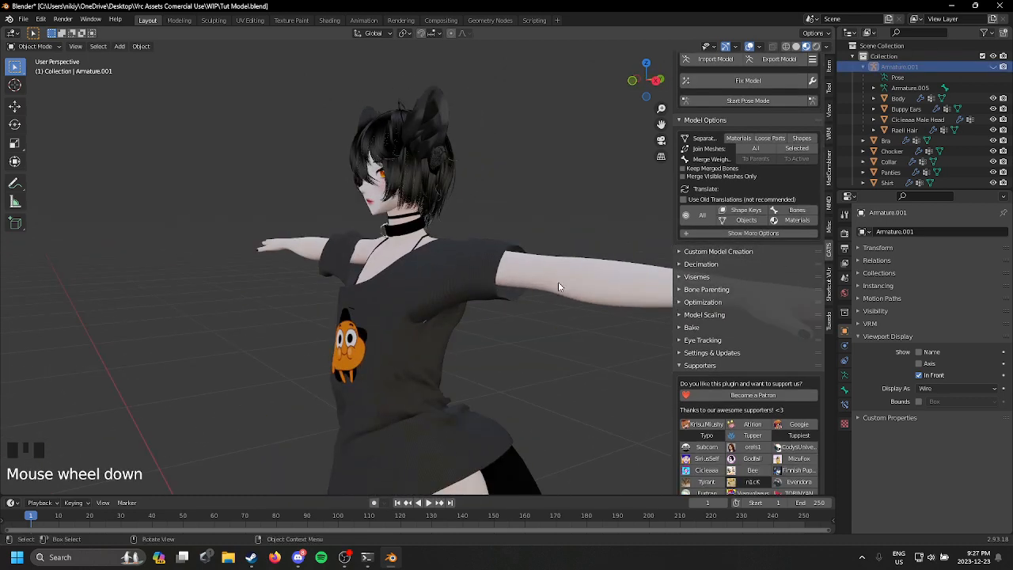
Step: Check the whole avatar from the front and save the project file
{"action": "scroll", "coordinate": [557, 287], "scroll_direction": "down", "scroll_amount": 2}
{"action": "middle_click_drag", "start_coordinate": [558, 286], "coordinate": [483, 221], "text": "shift"}
{"action": "scroll", "coordinate": [472, 316], "scroll_direction": "down", "scroll_amount": 2}
{"action": "scroll", "coordinate": [277, 139], "scroll_direction": "down", "scroll_amount": 1}
{"action": "scroll", "coordinate": [471, 153], "scroll_direction": "up", "scroll_amount": 2}
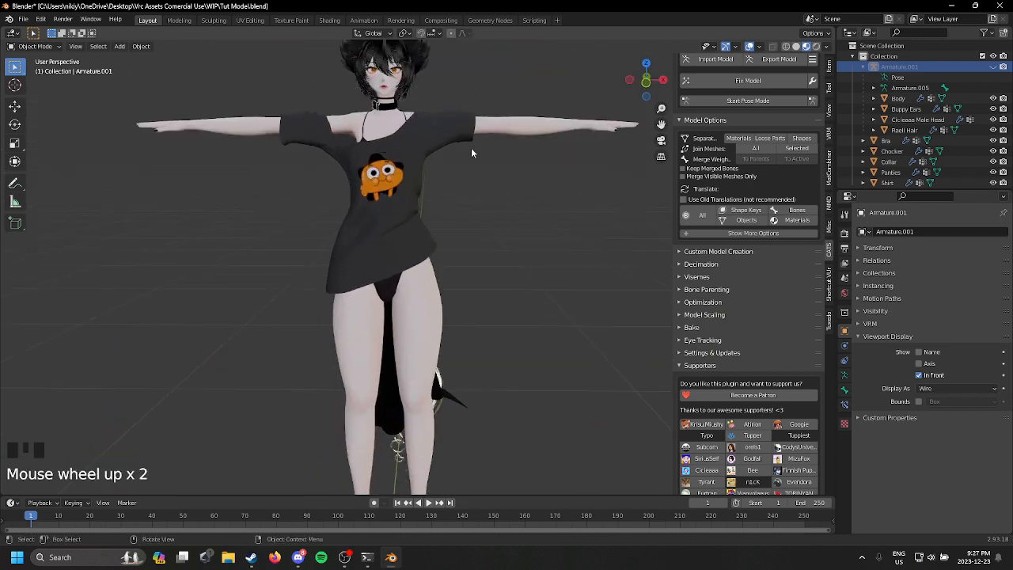
{"action": "scroll", "coordinate": [475, 159], "scroll_direction": "up", "scroll_amount": 1}
{"action": "left_click", "coordinate": [23, 19]}
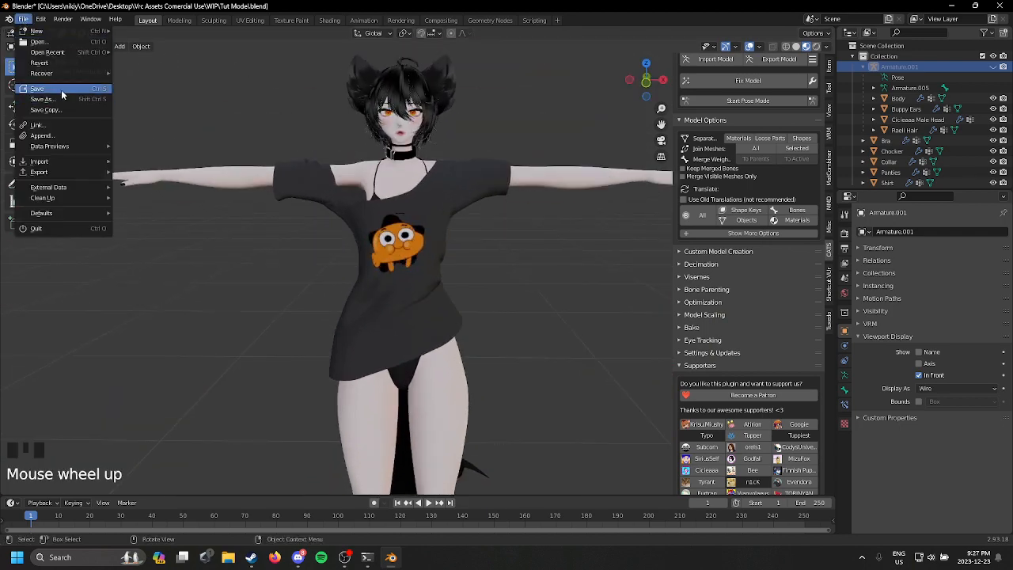
{"action": "left_click", "coordinate": [37, 88]}
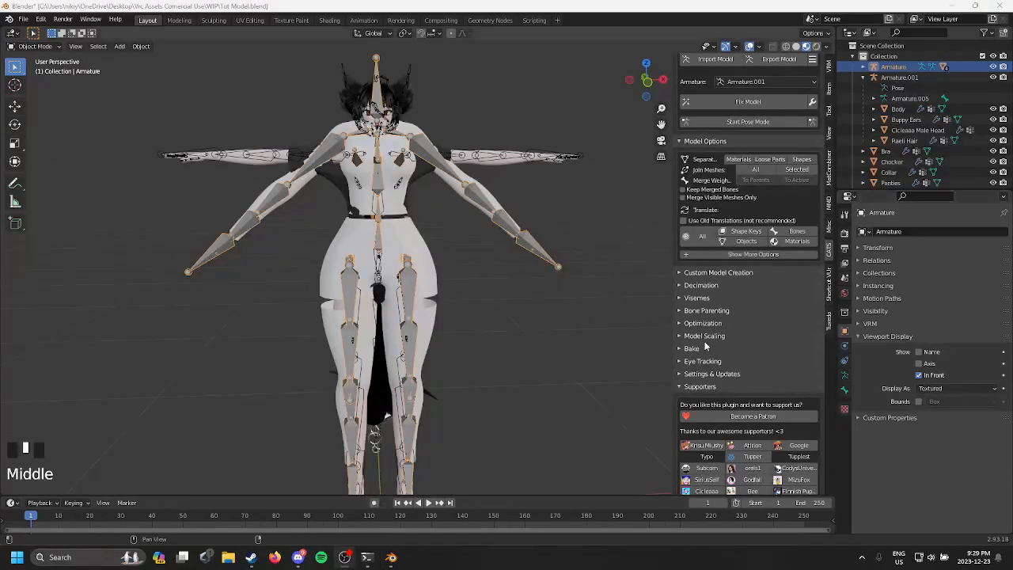
Step: Delete the white shorts and the white top from the newly added outfit
{"action": "middle_click_drag", "start_coordinate": [704, 341], "coordinate": [747, 345]}
{"action": "middle_click_drag", "start_coordinate": [424, 348], "coordinate": [177, 351]}
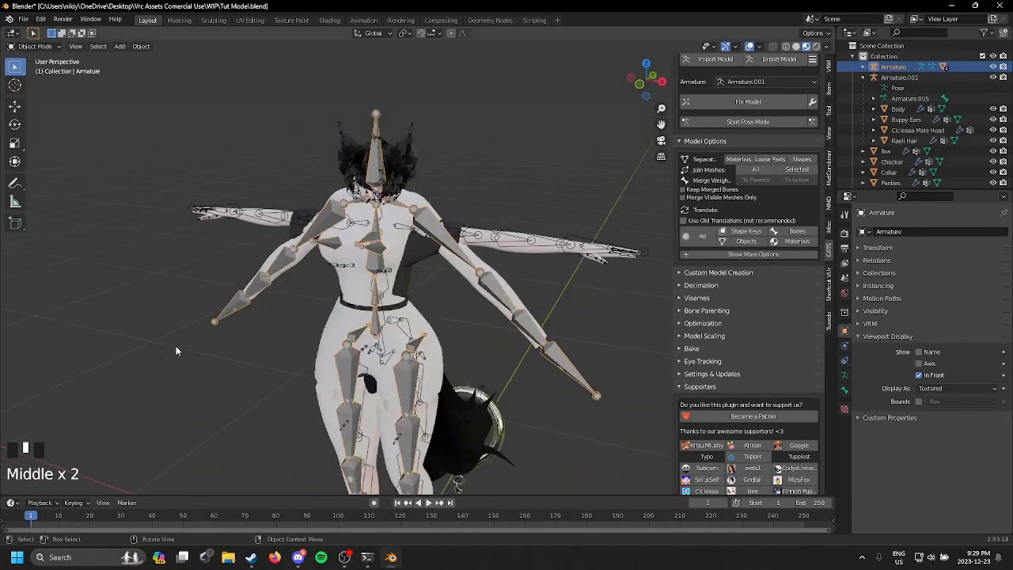
{"action": "left_click", "coordinate": [433, 343]}
{"action": "middle_click_drag", "start_coordinate": [433, 343], "coordinate": [443, 333]}
{"action": "scroll", "coordinate": [448, 331], "scroll_direction": "up", "scroll_amount": 4}
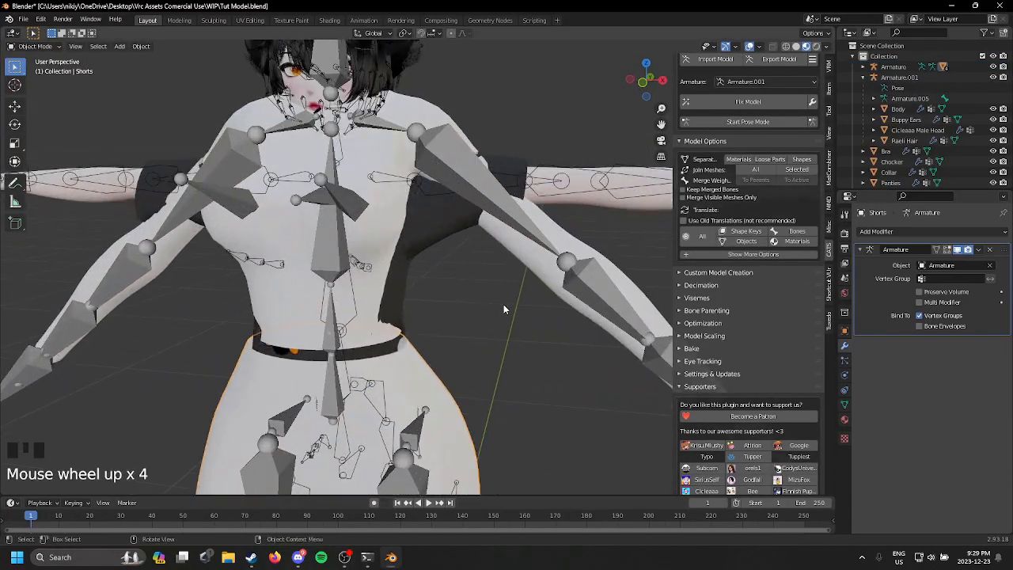
{"action": "left_click", "coordinate": [844, 420]}
{"action": "scroll", "coordinate": [443, 294], "scroll_direction": "down", "scroll_amount": 2}
{"action": "middle_click_drag", "start_coordinate": [443, 294], "coordinate": [590, 345]}
{"action": "key", "text": "Delete"}
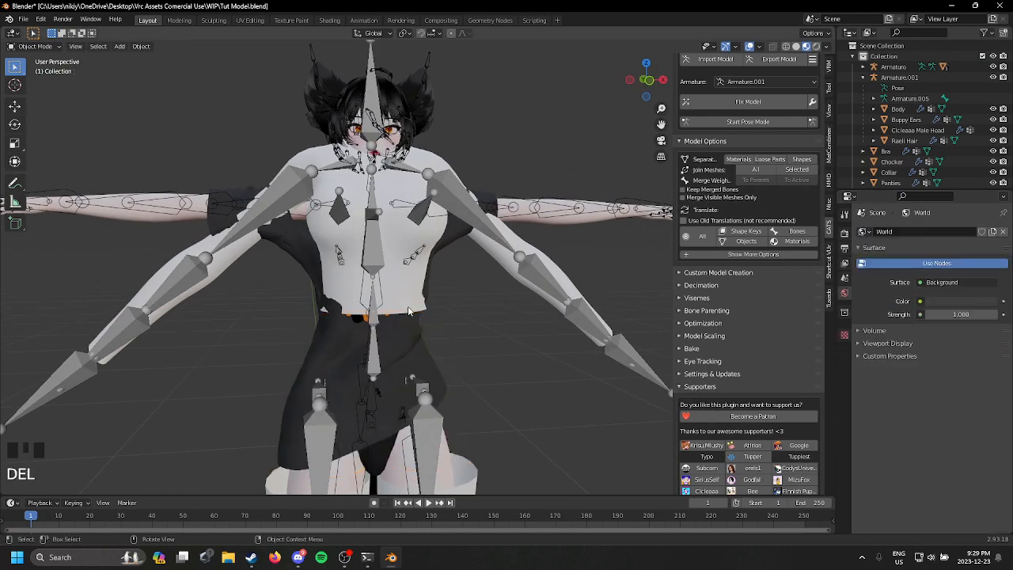
{"action": "left_click", "coordinate": [475, 291]}
{"action": "key", "text": "Delete"}
Step: Put the outfit's armature into Pose Mode and select its left arm bone
{"action": "left_click", "coordinate": [486, 223]}
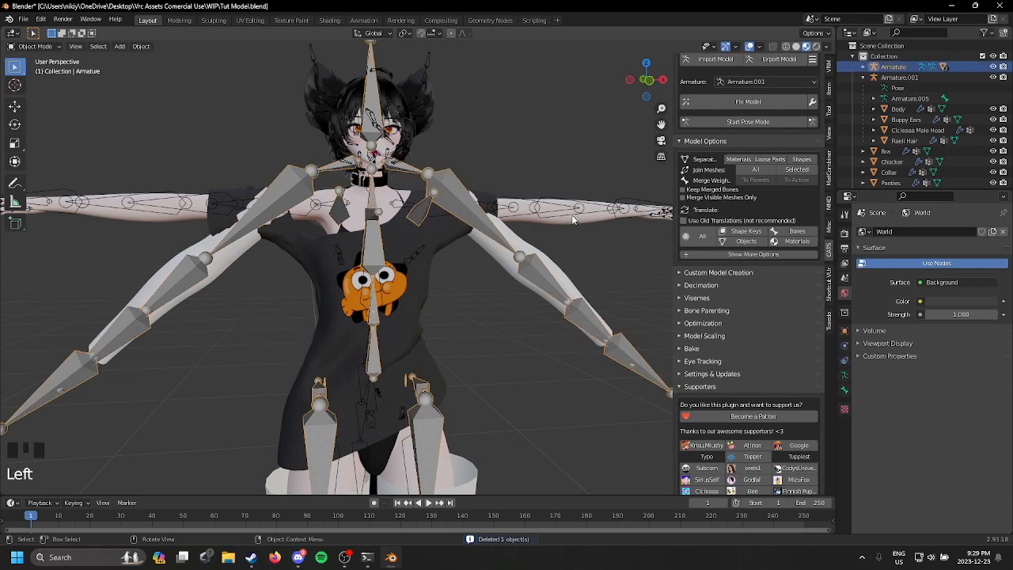
{"action": "scroll", "coordinate": [529, 221], "scroll_direction": "down", "scroll_amount": 3}
{"action": "middle_click_drag", "start_coordinate": [486, 318], "coordinate": [492, 185]}
{"action": "middle_click_drag", "start_coordinate": [492, 185], "coordinate": [674, 204], "text": "shift"}
{"action": "scroll", "coordinate": [504, 301], "scroll_direction": "up", "scroll_amount": 1}
{"action": "scroll", "coordinate": [674, 205], "scroll_direction": "up", "scroll_amount": 2}
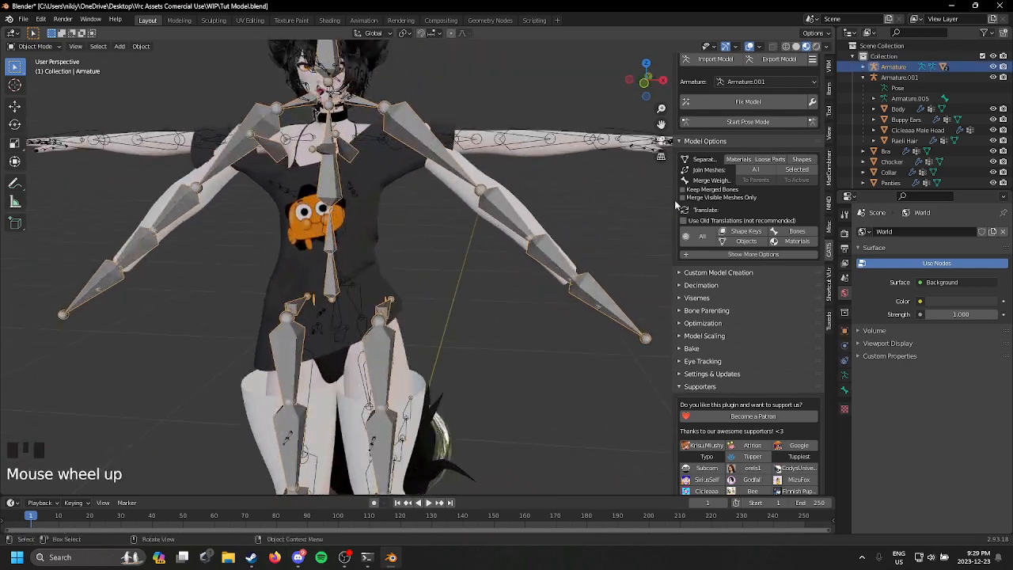
{"action": "left_click", "coordinate": [742, 121]}
{"action": "left_click", "coordinate": [432, 136]}
{"action": "middle_click_drag", "start_coordinate": [432, 136], "coordinate": [700, 102]}
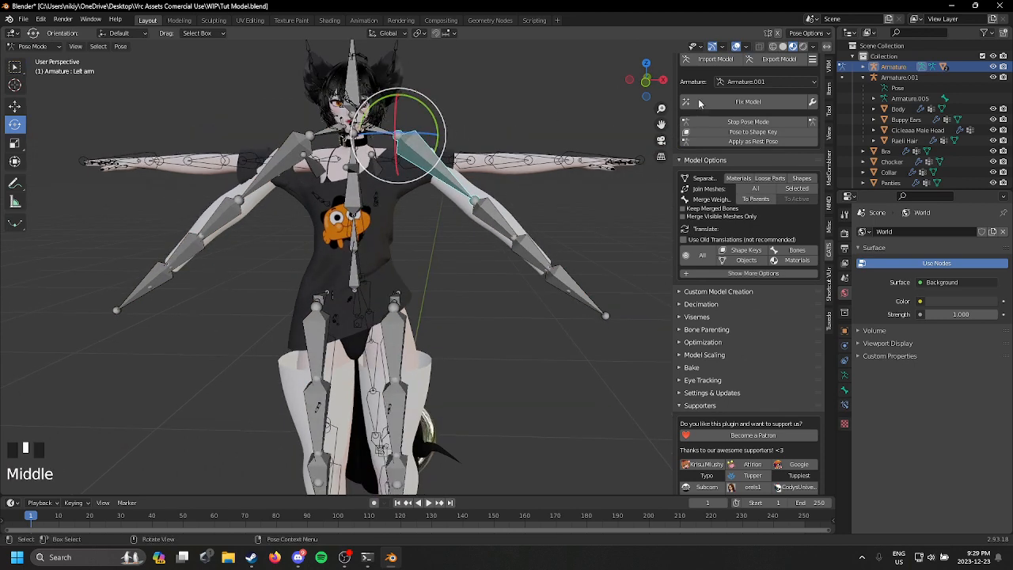
Step: In front view, raise both of the outfit's arms about 40° to horizontal with mirrored posing and apply the pose as rest pose
{"action": "left_click", "coordinate": [643, 91]}
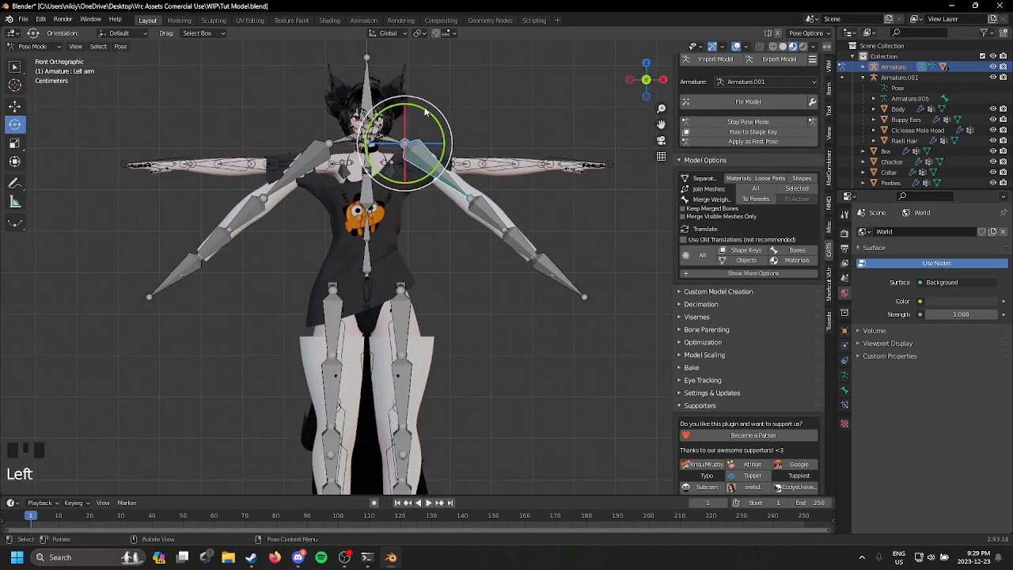
{"action": "left_click_drag", "start_coordinate": [425, 111], "coordinate": [416, 108]}
{"action": "key", "text": "ctrl+z"}
{"action": "left_click", "coordinate": [778, 36]}
{"action": "double_click", "coordinate": [428, 114]}
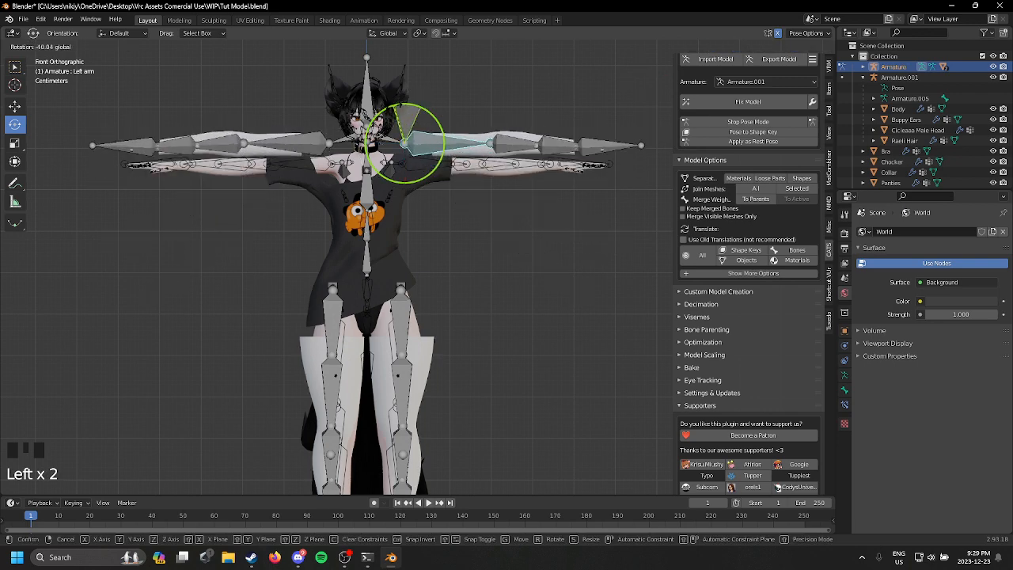
{"action": "left_click", "coordinate": [405, 141]}
{"action": "left_click", "coordinate": [712, 141]}
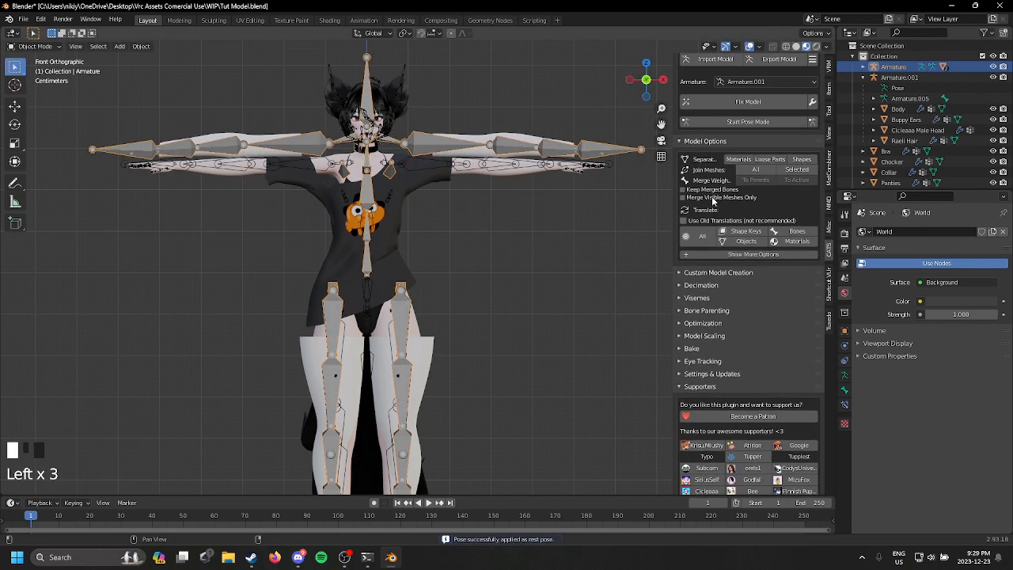
Step: Scale the outfit's armature uniformly to about 0.95 to match the avatar's body
{"action": "key", "text": "s"}
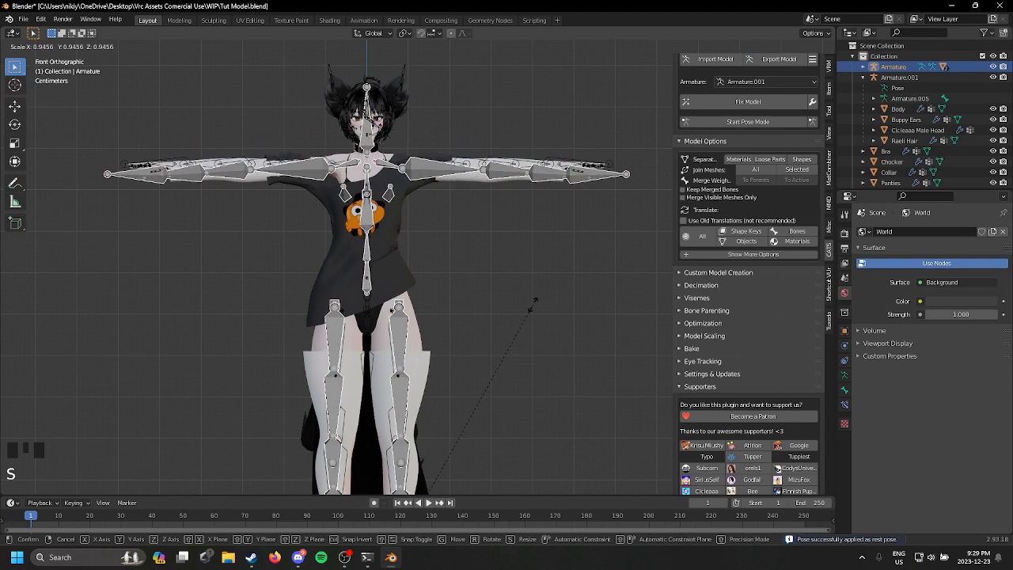
{"action": "left_click", "coordinate": [528, 305]}
{"action": "middle_click_drag", "start_coordinate": [519, 304], "coordinate": [620, 267]}
Step: Rotate the outfit's left arm bone -1.36° about global Y, apply it as rest pose and check the fit from the side
{"action": "left_click", "coordinate": [756, 122]}
{"action": "left_click", "coordinate": [418, 172]}
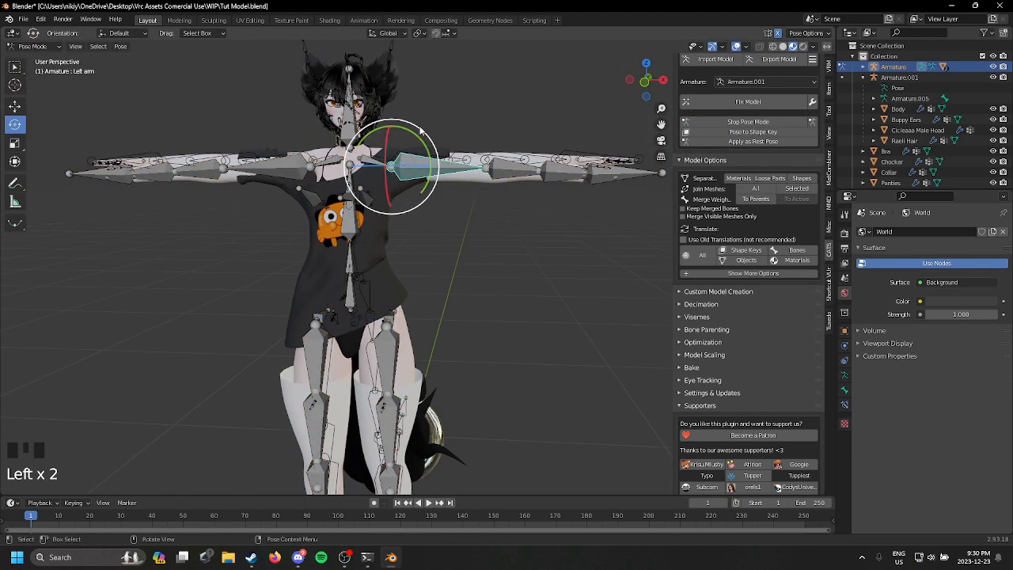
{"action": "left_click_drag", "start_coordinate": [407, 129], "coordinate": [409, 130]}
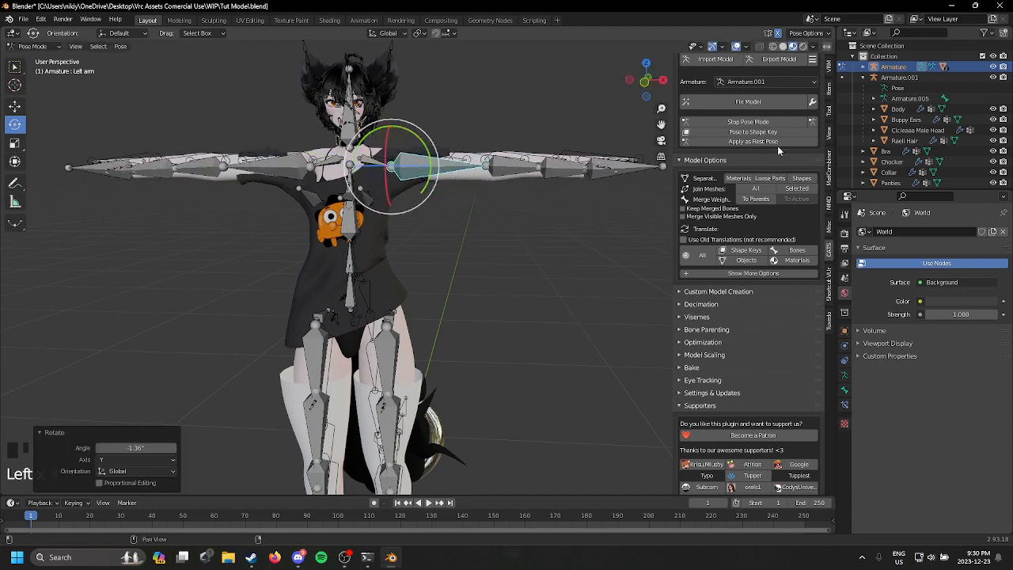
{"action": "scroll", "coordinate": [464, 360], "scroll_direction": "down", "scroll_amount": 3}
{"action": "middle_click_drag", "start_coordinate": [464, 360], "coordinate": [759, 279], "text": "shift"}
{"action": "middle_click_drag", "start_coordinate": [420, 303], "coordinate": [635, 300]}
{"action": "middle_click_drag", "start_coordinate": [552, 303], "coordinate": [436, 305]}
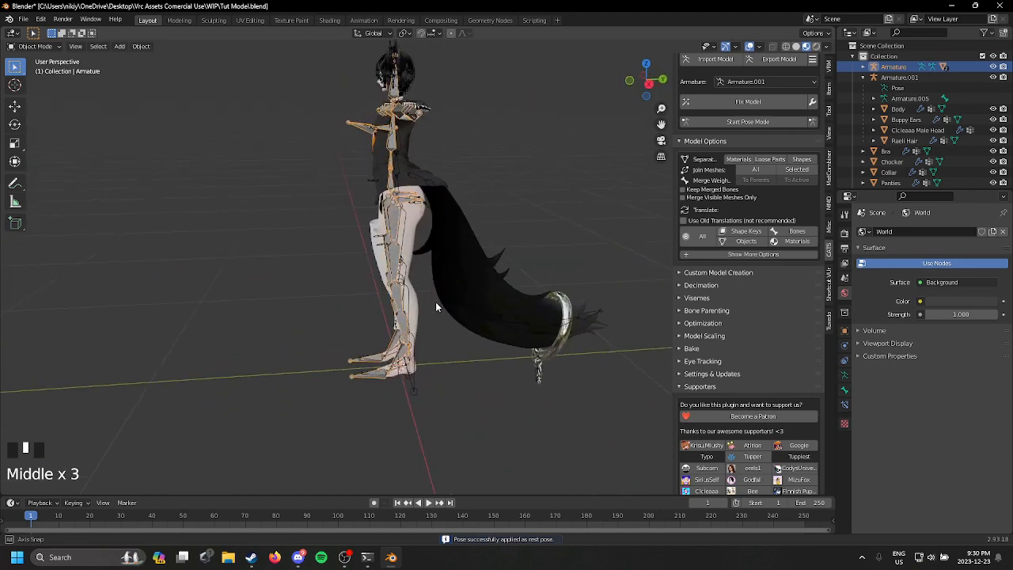
Step: Move the outfit's armature about 0.02 m along global Y to line it up with the avatar's body
{"action": "middle_click_drag", "start_coordinate": [357, 215], "coordinate": [333, 204]}
{"action": "left_click", "coordinate": [17, 109]}
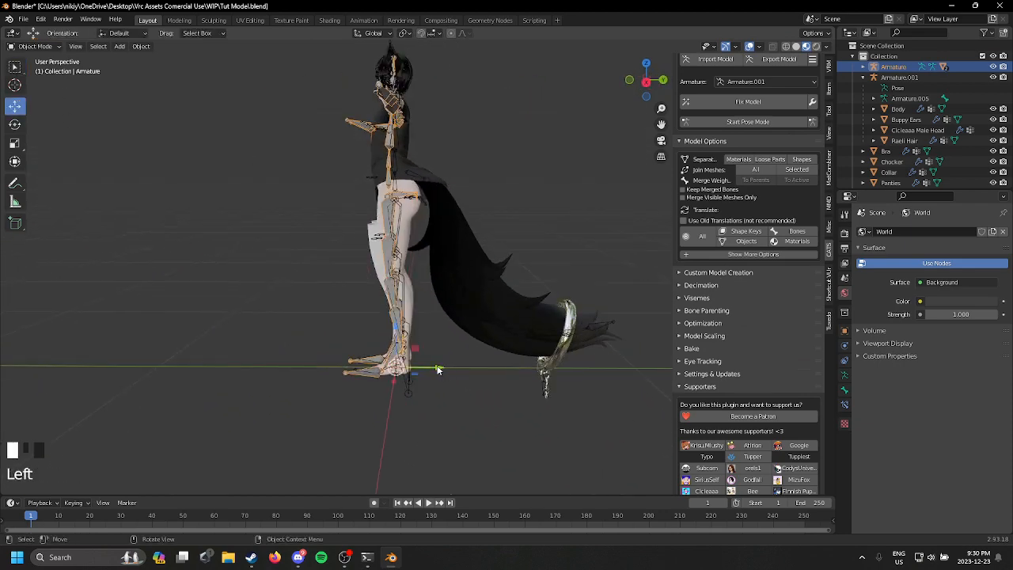
{"action": "left_click_drag", "start_coordinate": [438, 368], "coordinate": [445, 364]}
{"action": "middle_click_drag", "start_coordinate": [486, 359], "coordinate": [566, 349]}
{"action": "middle_click_drag", "start_coordinate": [571, 273], "coordinate": [555, 276], "text": "shift"}
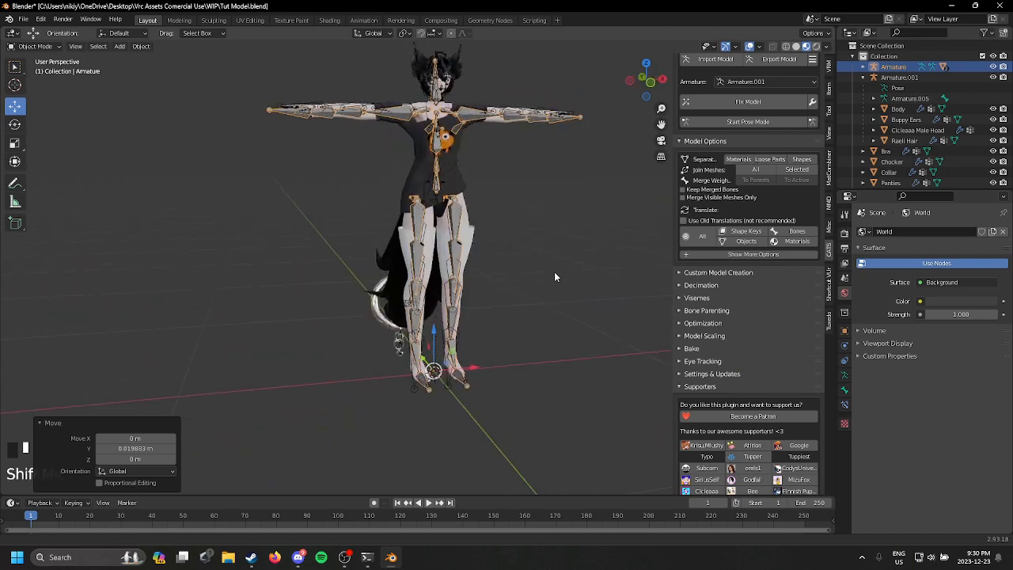
Step: Apply all transforms to the outfit's armature
{"action": "scroll", "coordinate": [546, 301], "scroll_direction": "up", "scroll_amount": 2}
{"action": "middle_click_drag", "start_coordinate": [535, 329], "coordinate": [503, 330]}
{"action": "key", "text": "ctrl+a"}
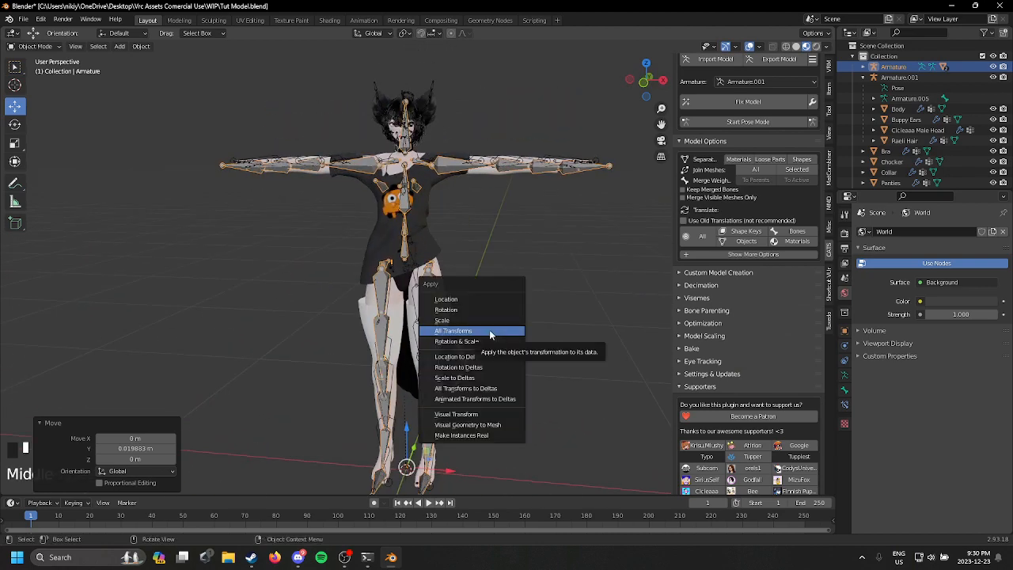
{"action": "left_click", "coordinate": [490, 331]}
Step: Delete the outfit's armature and select the sleeves mesh
{"action": "scroll", "coordinate": [362, 276], "scroll_direction": "up", "scroll_amount": 1}
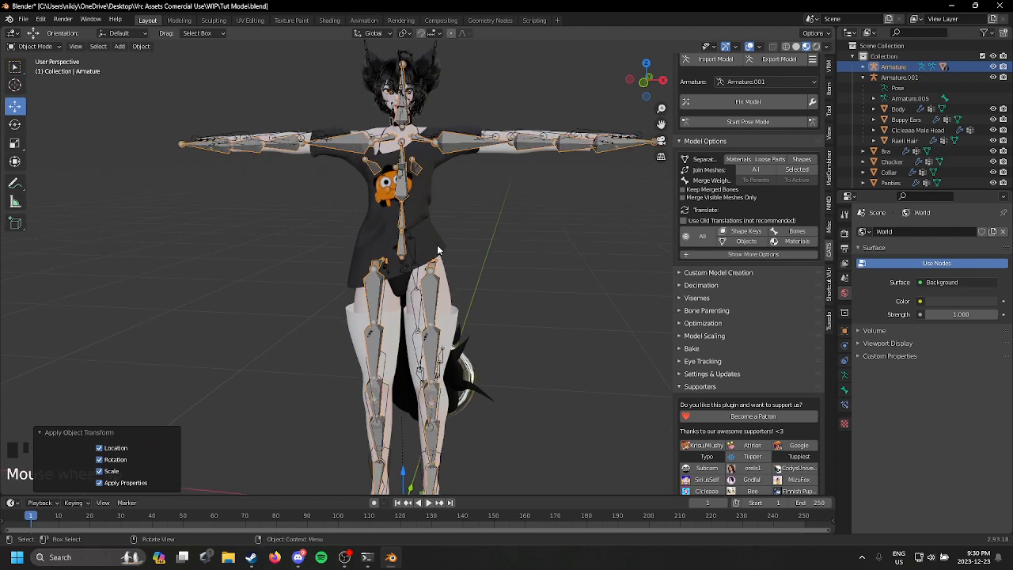
{"action": "key", "text": "Delete"}
{"action": "left_click", "coordinate": [523, 152]}
{"action": "middle_click_drag", "start_coordinate": [524, 153], "coordinate": [538, 230], "text": "shift"}
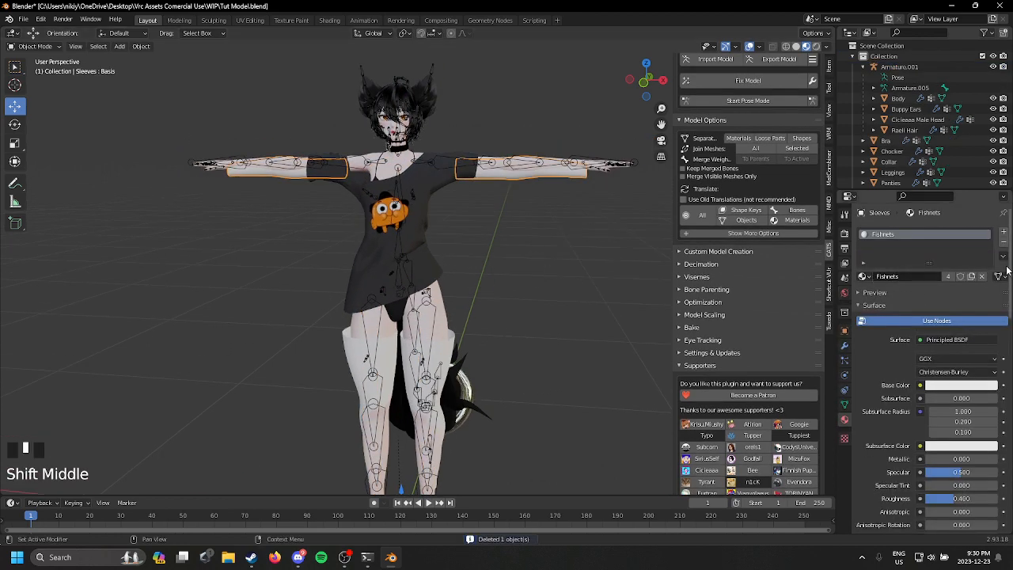
{"action": "scroll", "coordinate": [1007, 271], "scroll_direction": "down", "scroll_amount": 15}
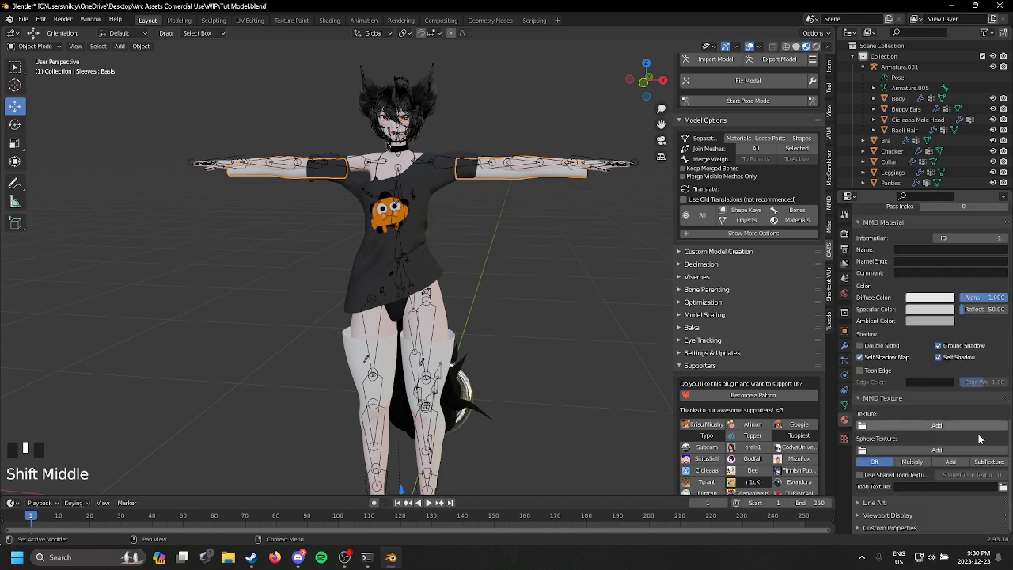
{"action": "left_click", "coordinate": [937, 425]}
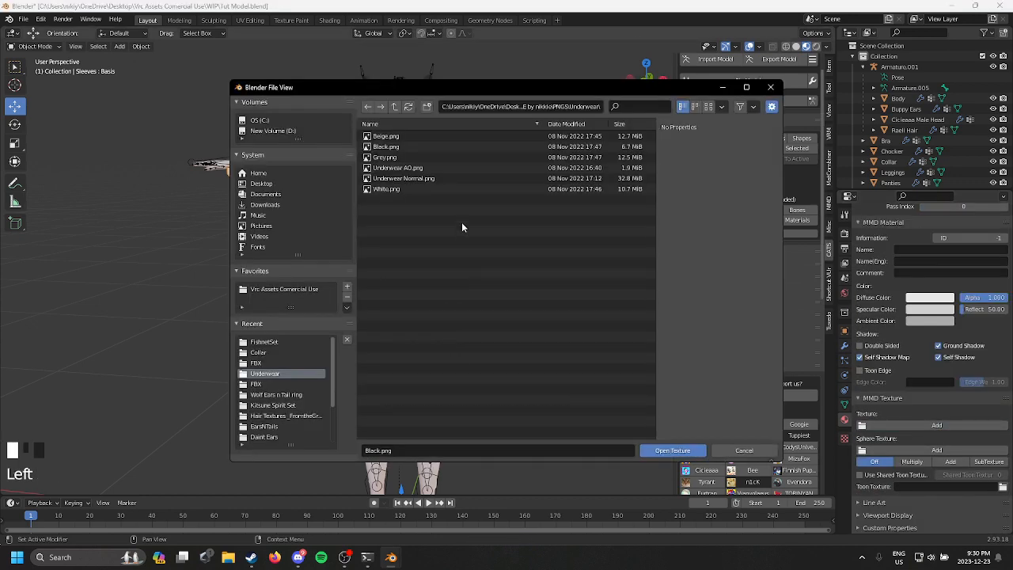
{"action": "left_click", "coordinate": [303, 341]}
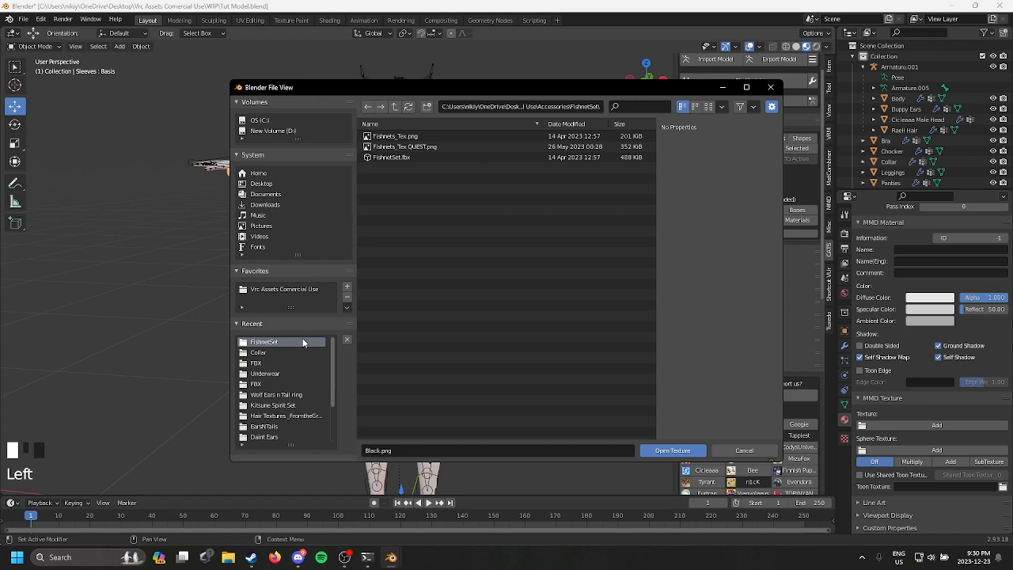
{"action": "left_click", "coordinate": [770, 87]}
Step: Set the Base Color of the sleeves' Fishnets material to black
{"action": "scroll", "coordinate": [938, 308], "scroll_direction": "up", "scroll_amount": 3}
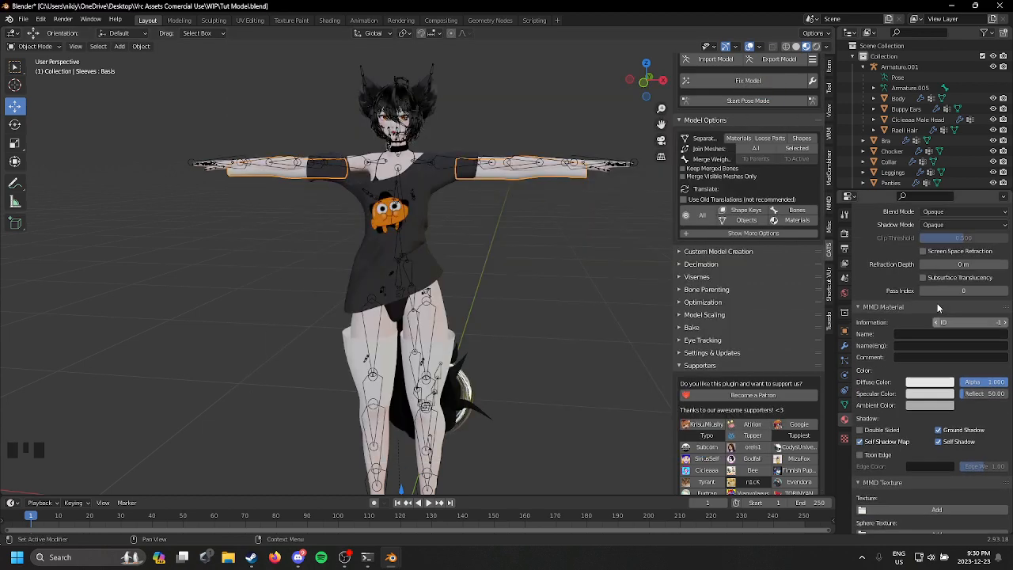
{"action": "scroll", "coordinate": [937, 309], "scroll_direction": "up", "scroll_amount": 10}
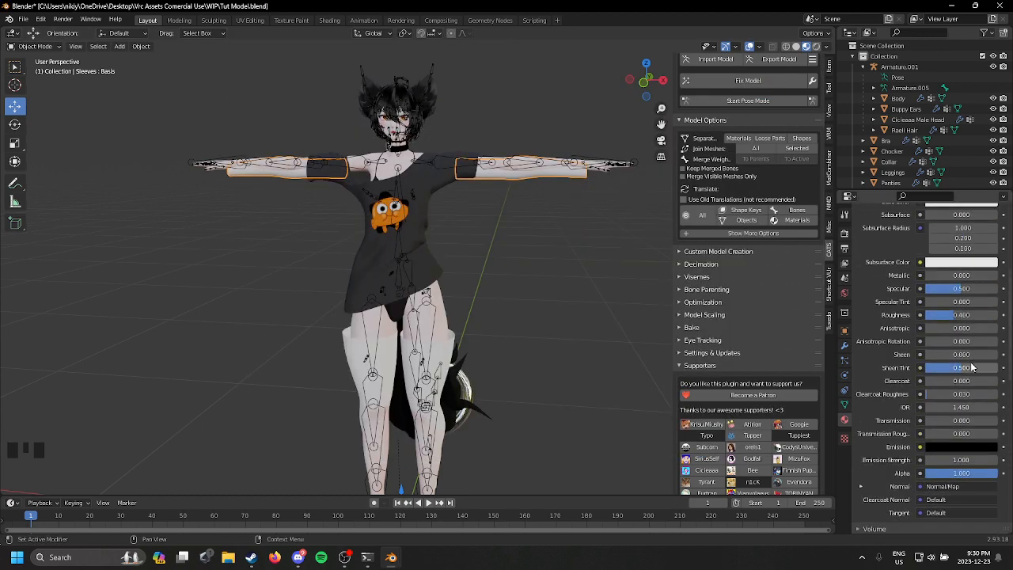
{"action": "scroll", "coordinate": [974, 341], "scroll_direction": "up", "scroll_amount": 5}
{"action": "left_click", "coordinate": [941, 351]}
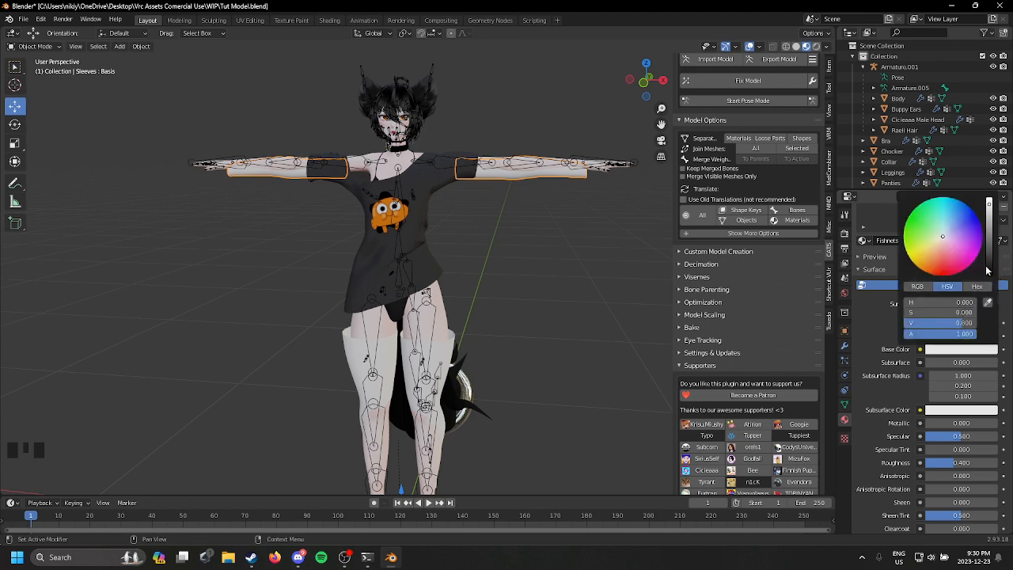
{"action": "left_click", "coordinate": [989, 273]}
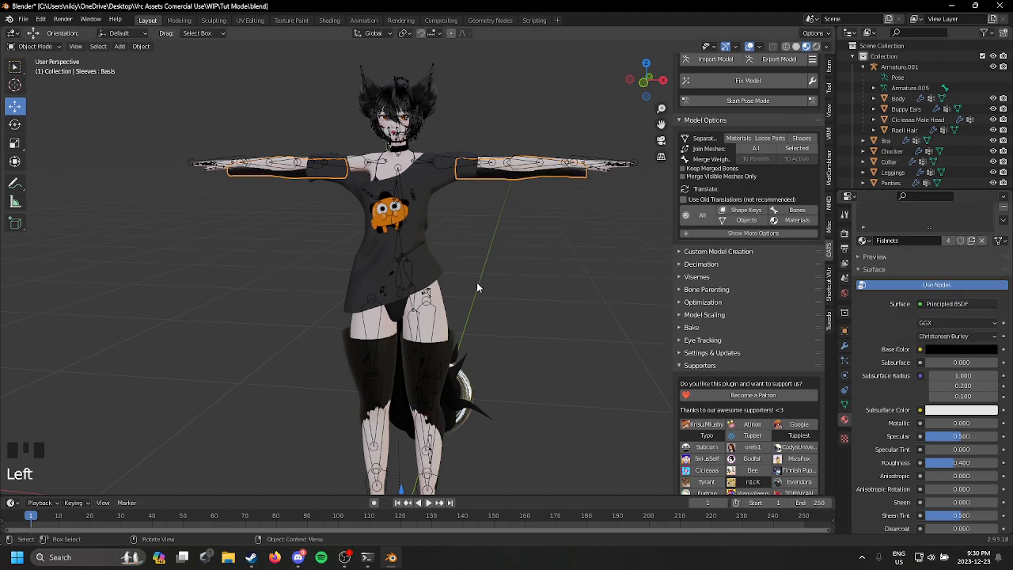
Step: Select the leggings, put them into Weight Paint mode and turn on X-axis symmetry
{"action": "middle_click_drag", "start_coordinate": [476, 281], "coordinate": [565, 265], "text": "shift"}
{"action": "left_click", "coordinate": [493, 256]}
{"action": "scroll", "coordinate": [507, 246], "scroll_direction": "up", "scroll_amount": 2}
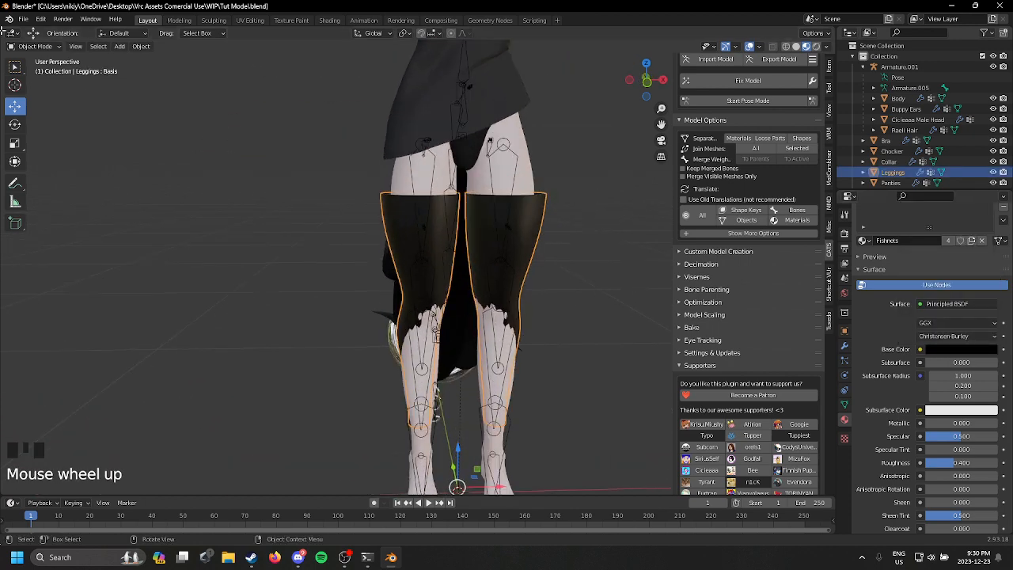
{"action": "left_click", "coordinate": [35, 46]}
{"action": "left_click", "coordinate": [38, 106]}
{"action": "mouse_move", "coordinate": [395, 237]}
{"action": "middle_mouse_down", "text": "shift"}
{"action": "mouse_move", "coordinate": [418, 260]}
{"action": "mouse_move", "coordinate": [441, 220]}
{"action": "middle_mouse_up", "text": "shift"}
{"action": "scroll", "coordinate": [295, 103], "scroll_direction": "up", "scroll_amount": 2}
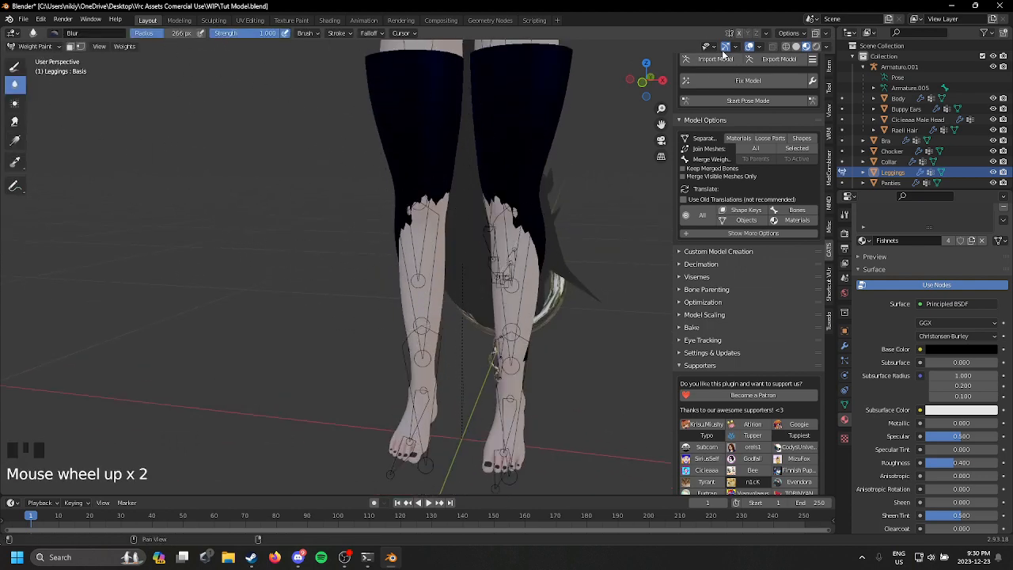
{"action": "left_click", "coordinate": [741, 33]}
Step: Check how the leggings fit around the lower legs and switch them to Sculpt Mode
{"action": "middle_click_drag", "start_coordinate": [548, 127], "coordinate": [538, 208], "text": "shift"}
{"action": "middle_click_drag", "start_coordinate": [538, 214], "coordinate": [416, 276]}
{"action": "middle_click_drag", "start_coordinate": [491, 253], "coordinate": [467, 372], "text": "shift"}
{"action": "middle_click_drag", "start_coordinate": [411, 51], "coordinate": [368, 348], "text": "shift"}
{"action": "scroll", "coordinate": [361, 364], "scroll_direction": "up", "scroll_amount": 3}
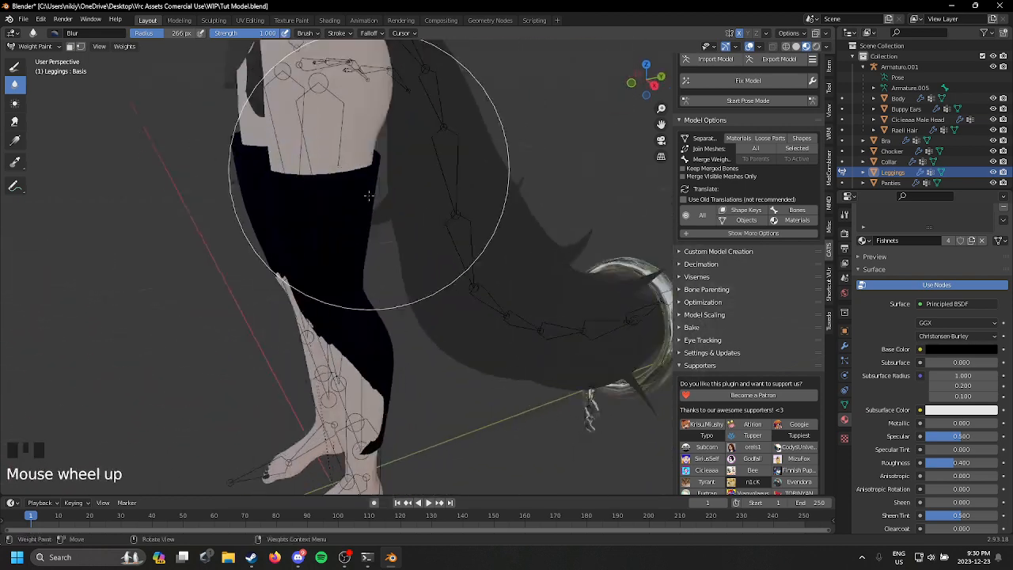
{"action": "middle_click_drag", "start_coordinate": [352, 294], "coordinate": [340, 119], "text": "shift"}
{"action": "left_click", "coordinate": [34, 46]}
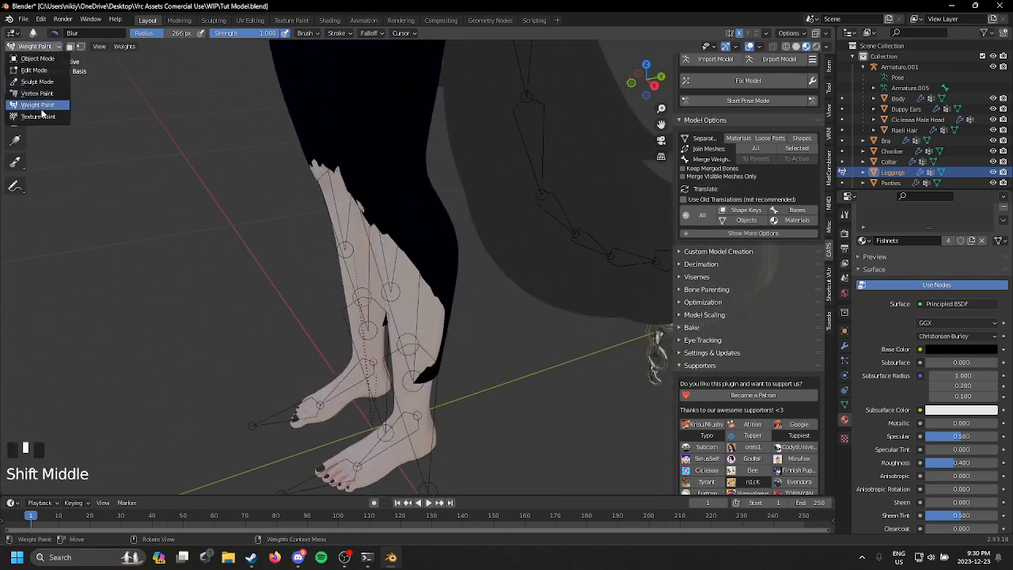
{"action": "left_click", "coordinate": [38, 82]}
Step: With the Grab brush at 266 px, pull the lower part of the leggings forward over the shins
{"action": "mouse_move", "coordinate": [254, 194]}
{"action": "middle_mouse_down"}
{"action": "mouse_move", "coordinate": [279, 163]}
{"action": "mouse_move", "coordinate": [340, 166]}
{"action": "middle_mouse_up"}
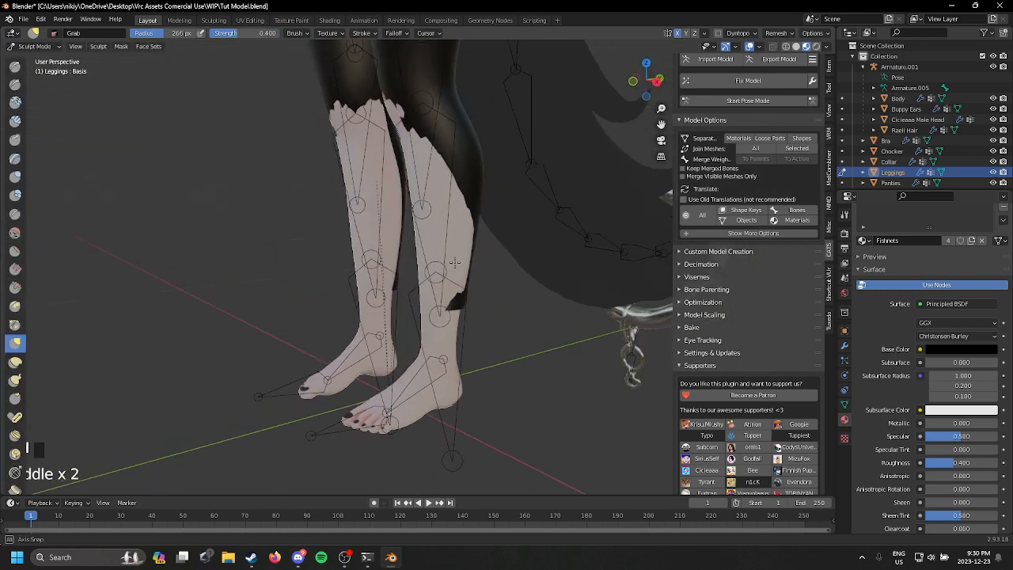
{"action": "scroll", "coordinate": [412, 166], "scroll_direction": "up", "scroll_amount": 1}
{"action": "left_click_drag", "start_coordinate": [412, 318], "coordinate": [402, 298]}
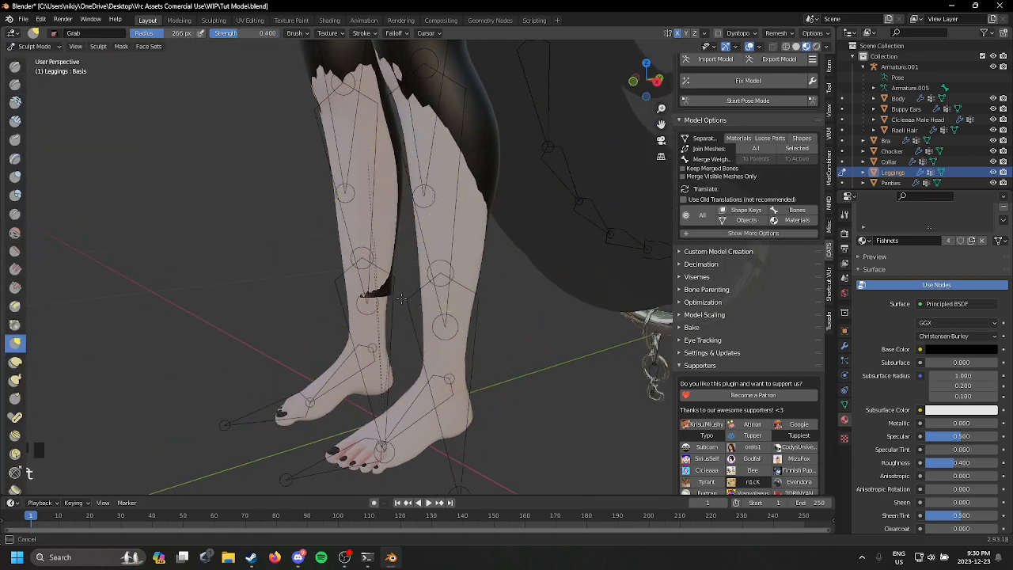
{"action": "middle_click_drag", "start_coordinate": [401, 299], "coordinate": [520, 263]}
{"action": "scroll", "coordinate": [520, 263], "scroll_direction": "down", "scroll_amount": 1}
{"action": "left_click_drag", "start_coordinate": [483, 206], "coordinate": [476, 217]}
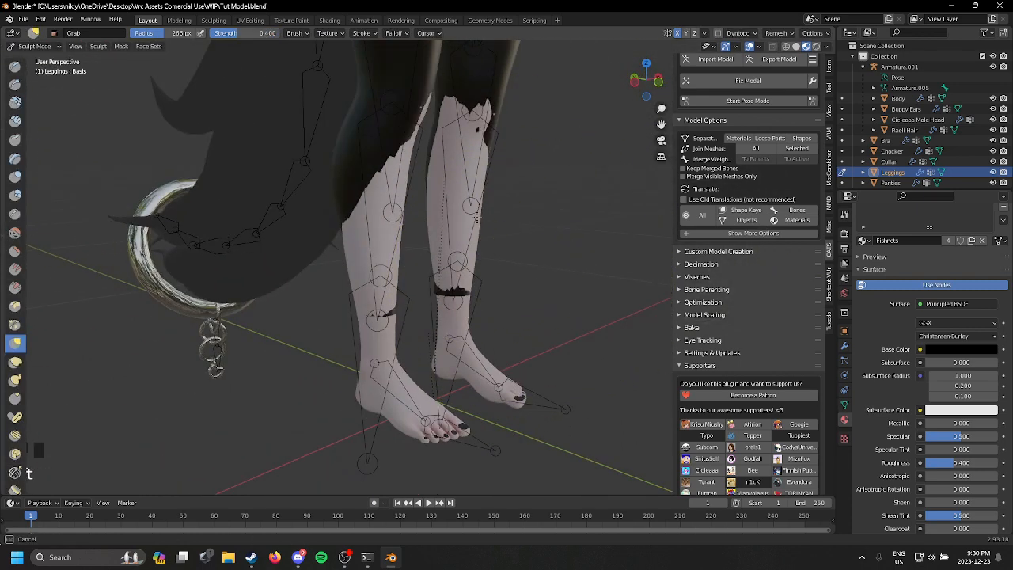
{"action": "scroll", "coordinate": [475, 237], "scroll_direction": "up", "scroll_amount": 4}
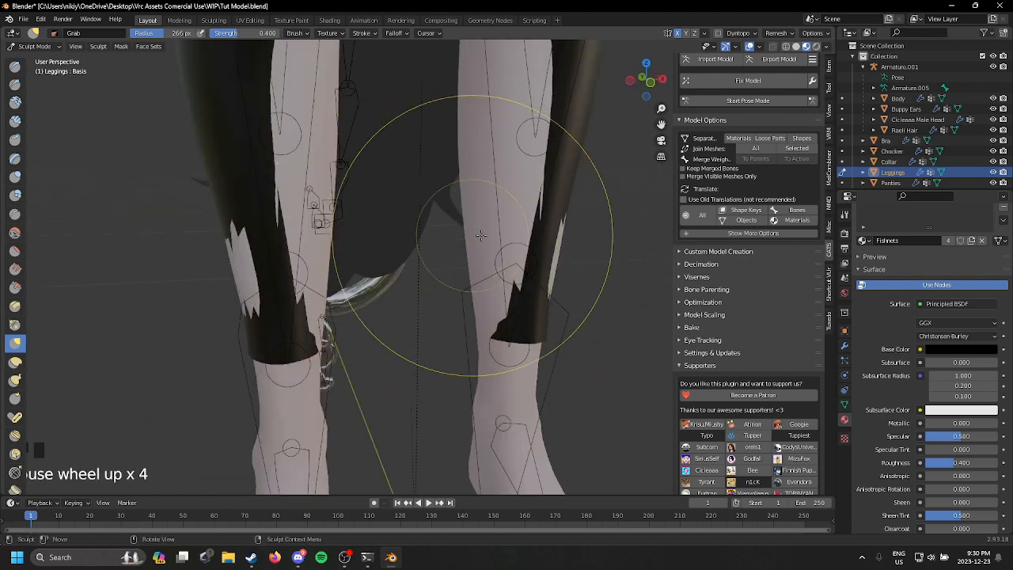
Step: Reduce the Grab brush radius to 159 px and pull the leggings over the exposed skin on the front and inner calves
{"action": "scroll", "coordinate": [511, 286], "scroll_direction": "up", "scroll_amount": 1}
{"action": "scroll", "coordinate": [586, 283], "scroll_direction": "down", "scroll_amount": 4}
{"action": "middle_click_drag", "start_coordinate": [585, 283], "coordinate": [621, 296]}
{"action": "middle_click_drag", "start_coordinate": [522, 312], "coordinate": [396, 237], "text": "shift"}
{"action": "scroll", "coordinate": [278, 127], "scroll_direction": "up", "scroll_amount": 1}
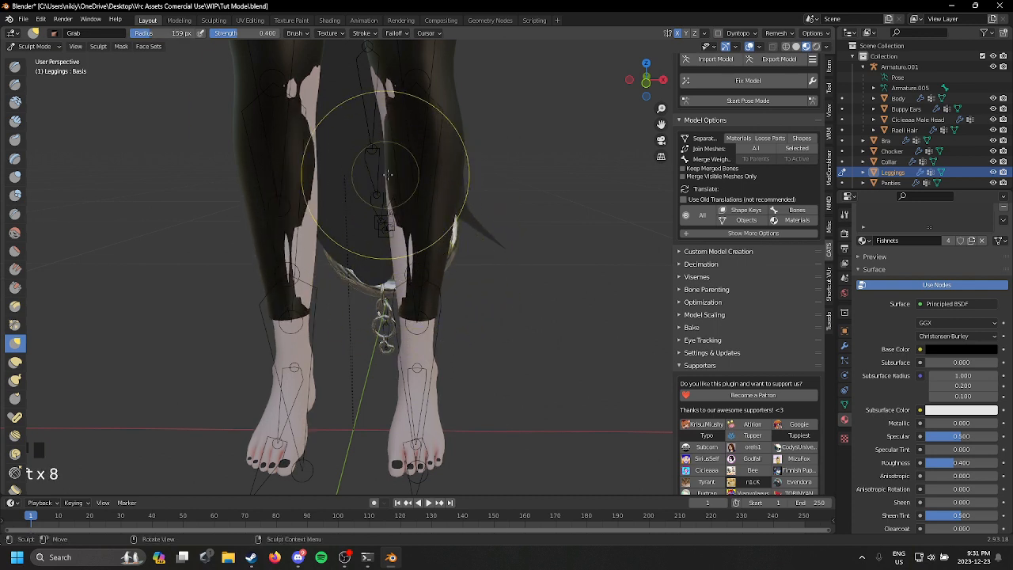
{"action": "middle_click_drag", "start_coordinate": [382, 236], "coordinate": [447, 261]}
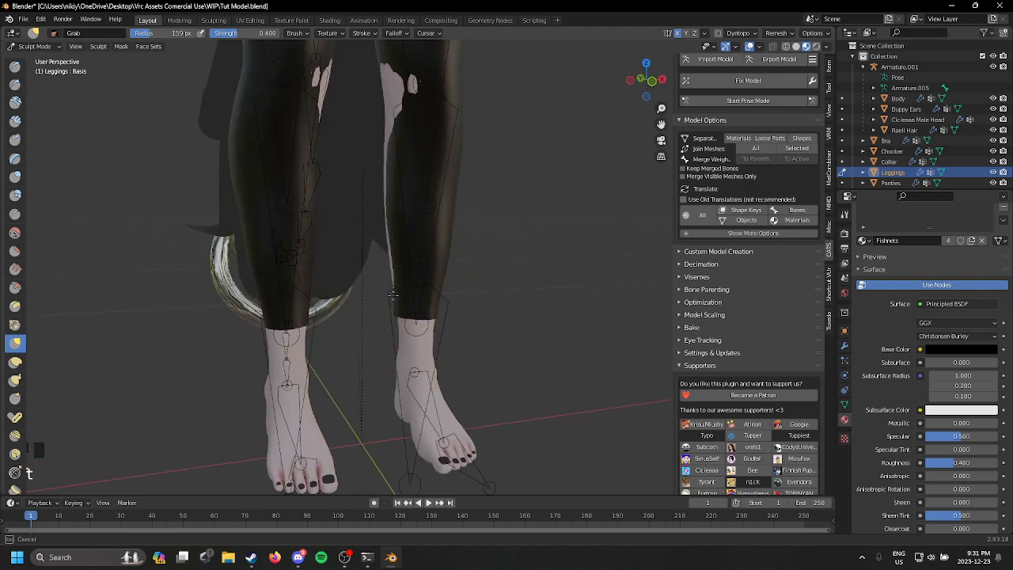
Step: Pull the lower leggings outward around the ankles to cover the skin poking through above the hem
{"action": "middle_click_drag", "start_coordinate": [393, 295], "coordinate": [499, 275]}
{"action": "middle_click_drag", "start_coordinate": [423, 317], "coordinate": [449, 343]}
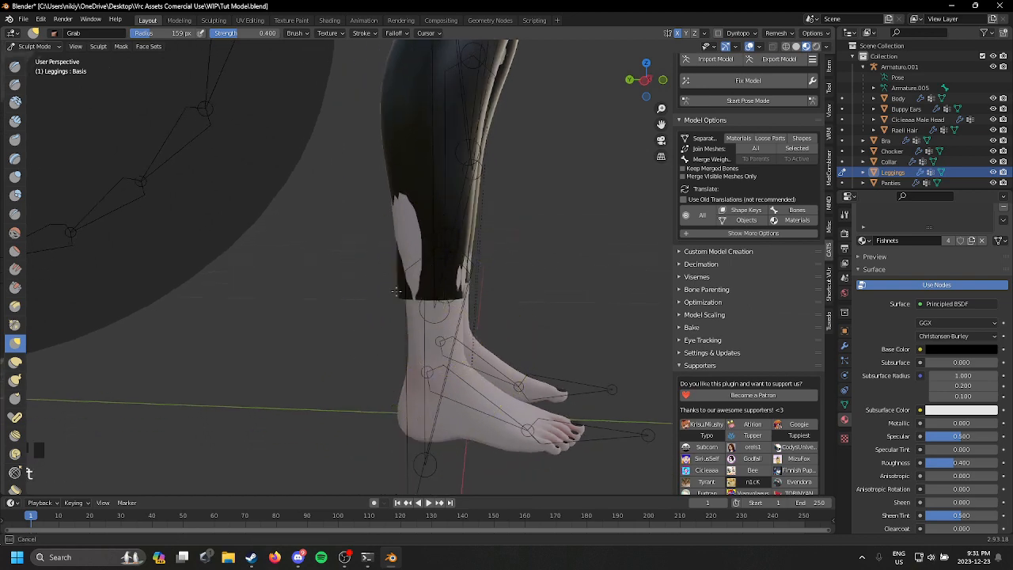
{"action": "middle_click_drag", "start_coordinate": [410, 282], "coordinate": [396, 310]}
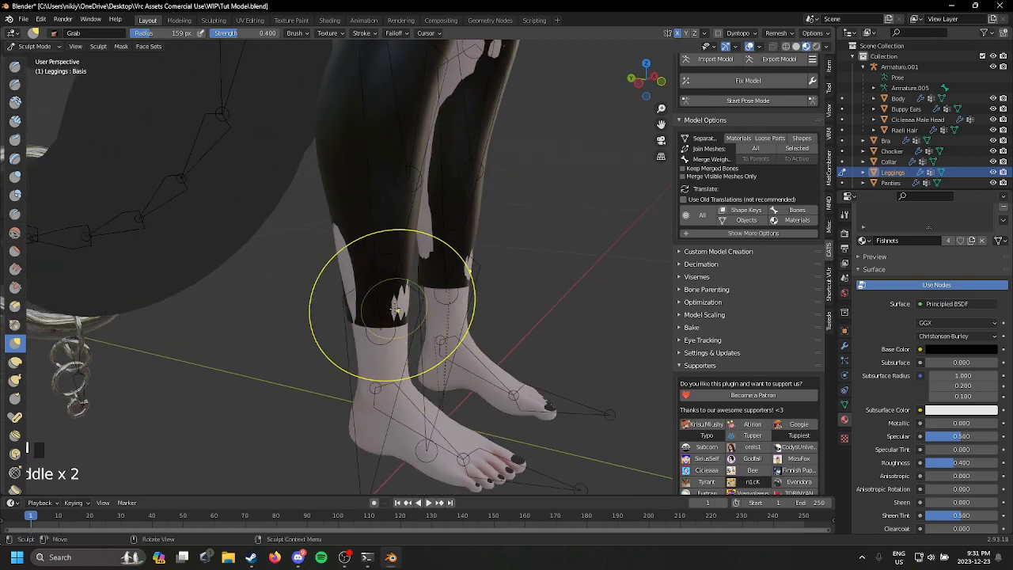
{"action": "scroll", "coordinate": [309, 338], "scroll_direction": "up", "scroll_amount": 4}
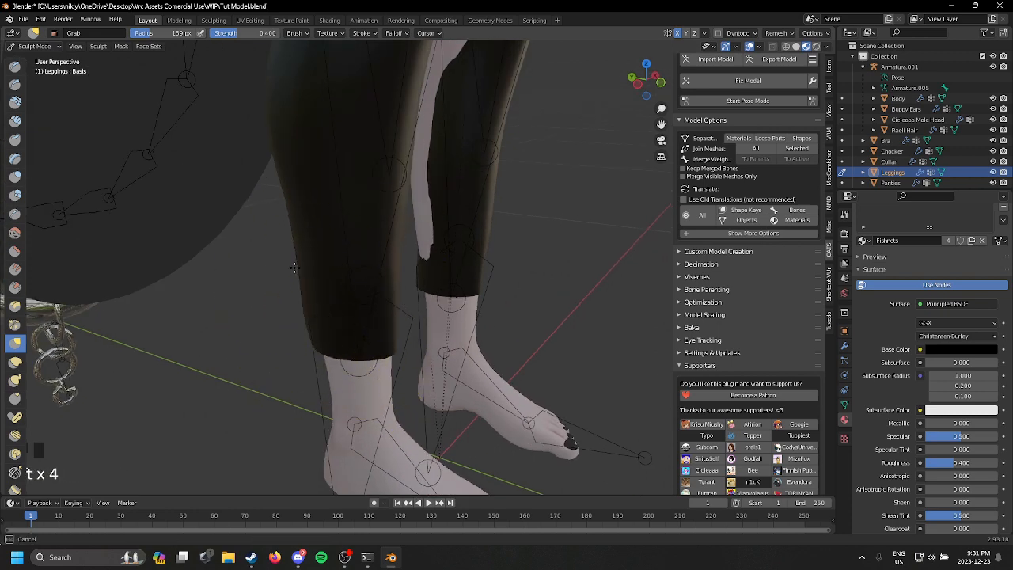
Step: From behind, pull the leggings outward over the skin poking through on the inner calves with the Grab brush
{"action": "middle_click_drag", "start_coordinate": [329, 295], "coordinate": [516, 243]}
{"action": "key", "text": "t"}
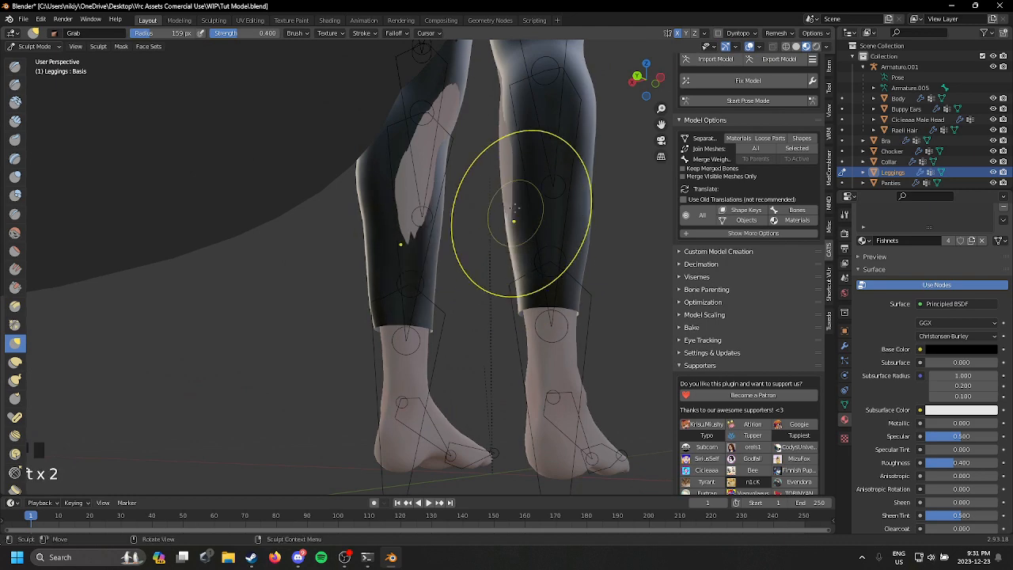
{"action": "middle_click_drag", "start_coordinate": [506, 175], "coordinate": [479, 271]}
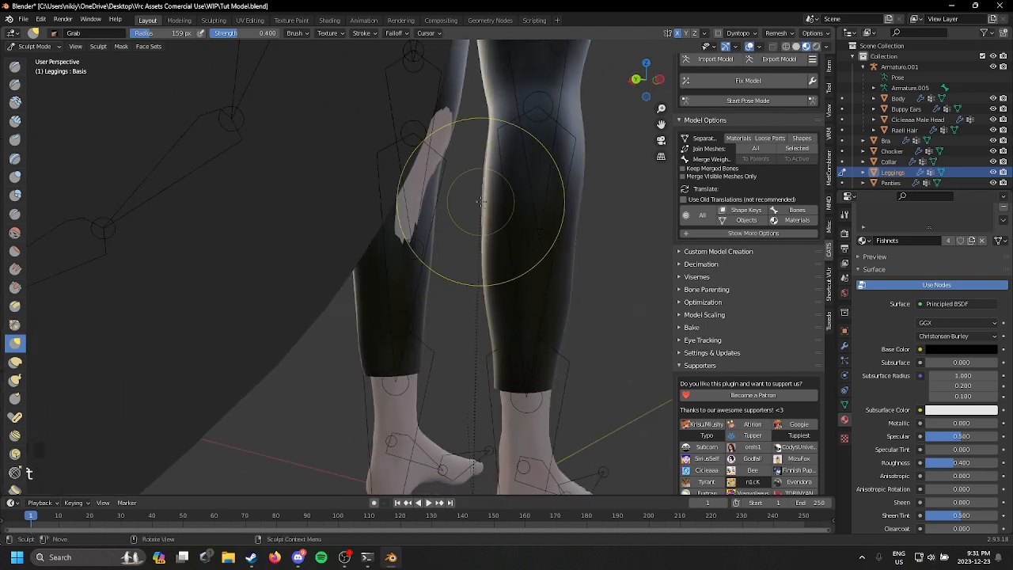
{"action": "middle_click_drag", "start_coordinate": [475, 192], "coordinate": [440, 181]}
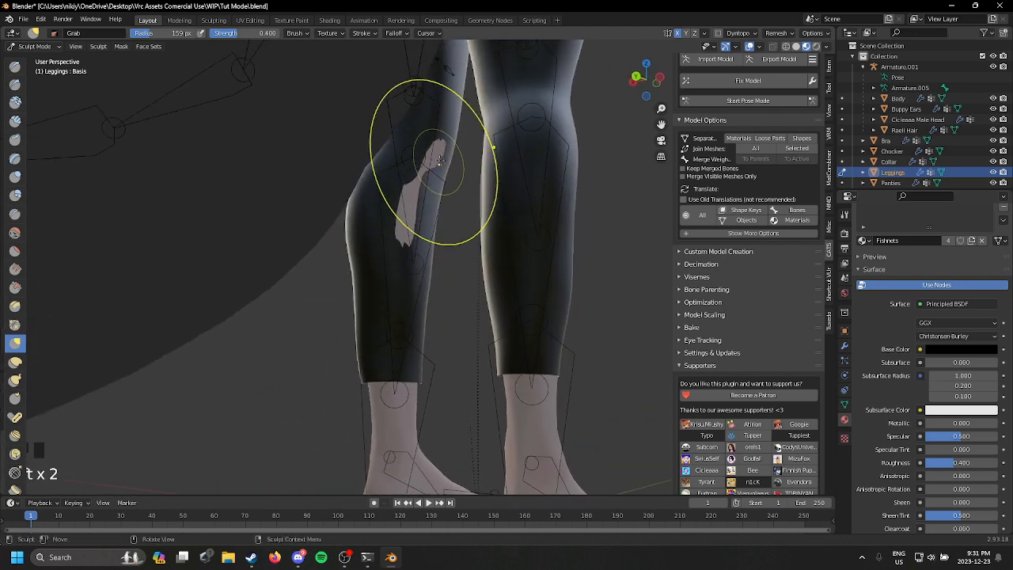
{"action": "left_click_drag", "start_coordinate": [411, 210], "coordinate": [411, 218]}
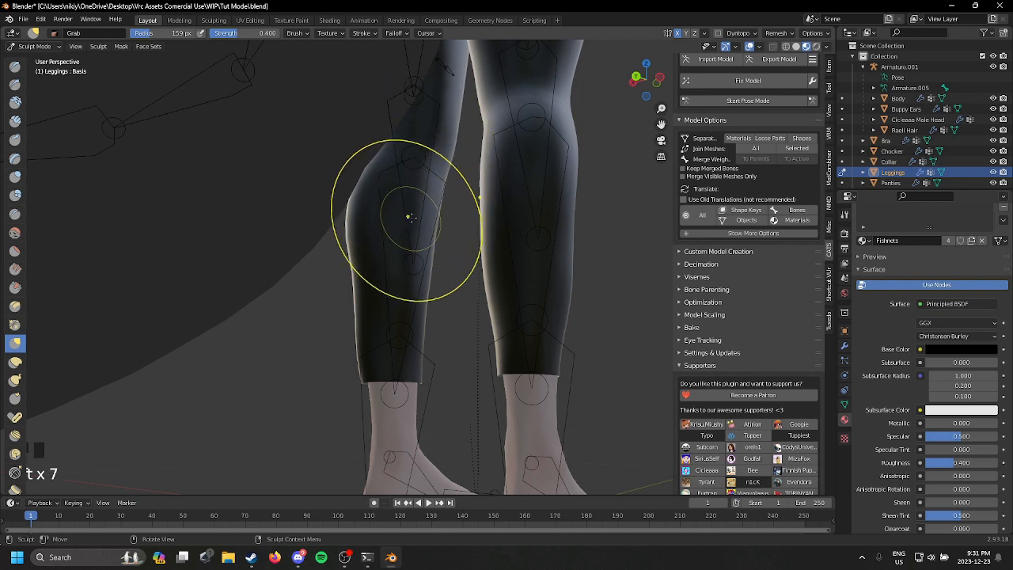
{"action": "mouse_move", "coordinate": [451, 139]}
{"action": "middle_mouse_down"}
{"action": "mouse_move", "coordinate": [429, 188]}
{"action": "mouse_move", "coordinate": [401, 202]}
{"action": "middle_mouse_up"}
Step: Shape the leggings' hem around the back and front of the ankles with the Grab brush
{"action": "left_click_drag", "start_coordinate": [373, 333], "coordinate": [378, 336]}
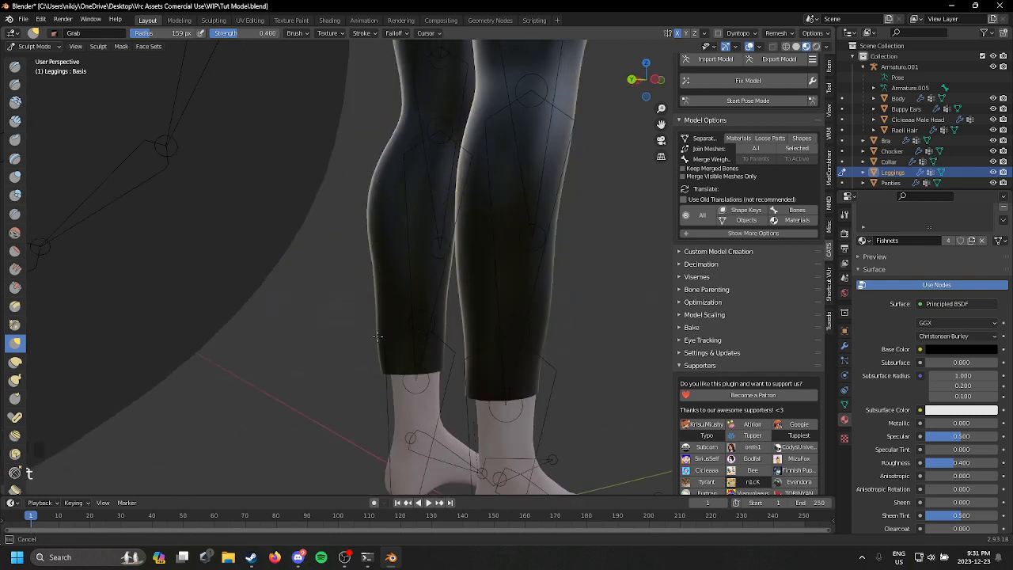
{"action": "mouse_move", "coordinate": [386, 348]}
{"action": "middle_mouse_down"}
{"action": "mouse_move", "coordinate": [398, 390]}
{"action": "mouse_move", "coordinate": [385, 395]}
{"action": "mouse_move", "coordinate": [381, 427]}
{"action": "middle_mouse_up"}
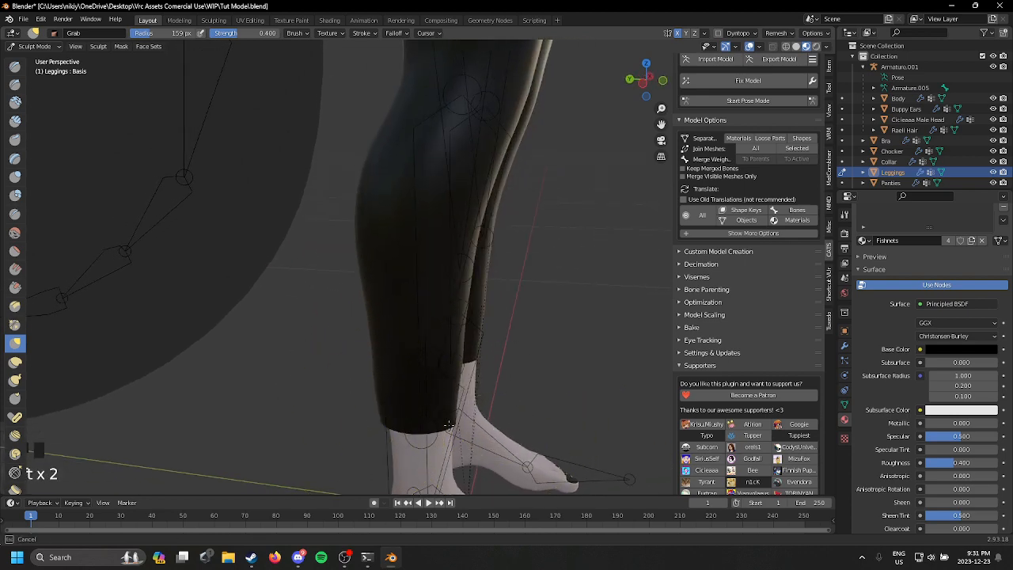
{"action": "middle_click_drag", "start_coordinate": [542, 368], "coordinate": [447, 336]}
Step: Switch the viewport to wireframe with X-ray on to see the leggings' fit over the thighs
{"action": "scroll", "coordinate": [493, 296], "scroll_direction": "down", "scroll_amount": 1}
{"action": "middle_click_drag", "start_coordinate": [493, 296], "coordinate": [499, 348], "text": "shift"}
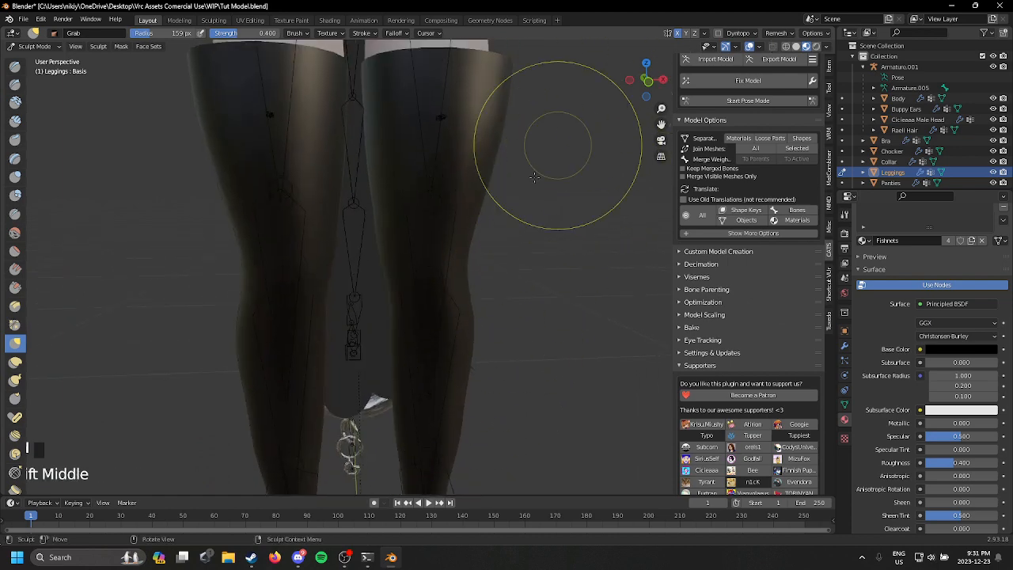
{"action": "key", "text": "shift+z"}
{"action": "middle_click_drag", "start_coordinate": [539, 145], "coordinate": [493, 237], "text": "shift"}
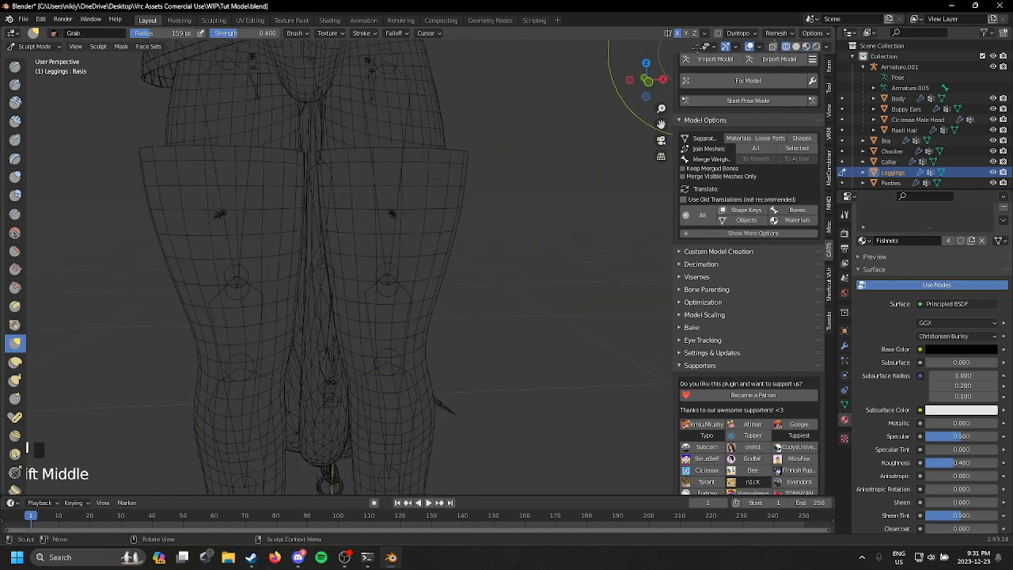
{"action": "left_click", "coordinate": [772, 46]}
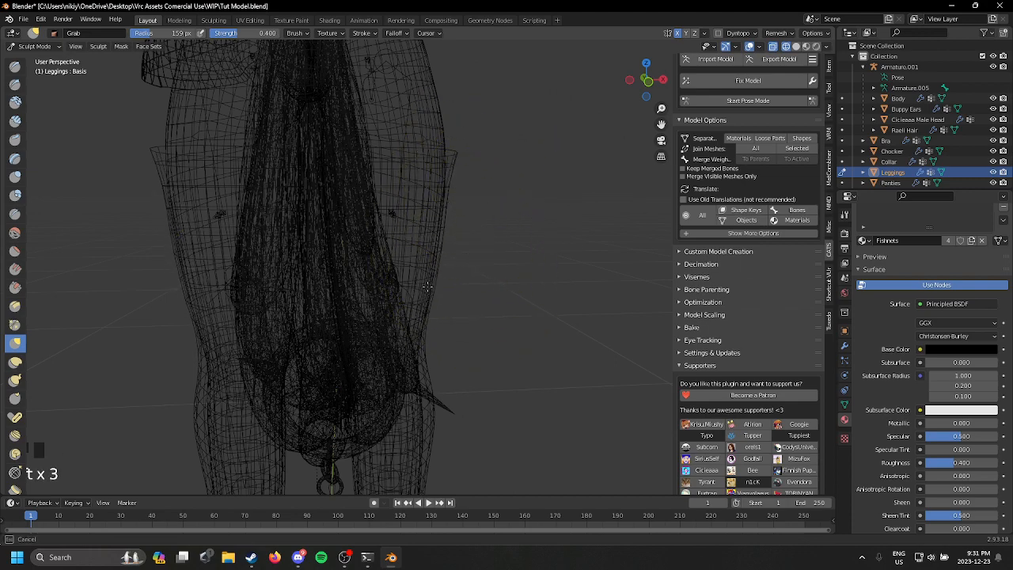
Step: Pull the leggings' upper hem closer to the thighs with the Grab brush, working from the front and the side
{"action": "key", "text": "t"}
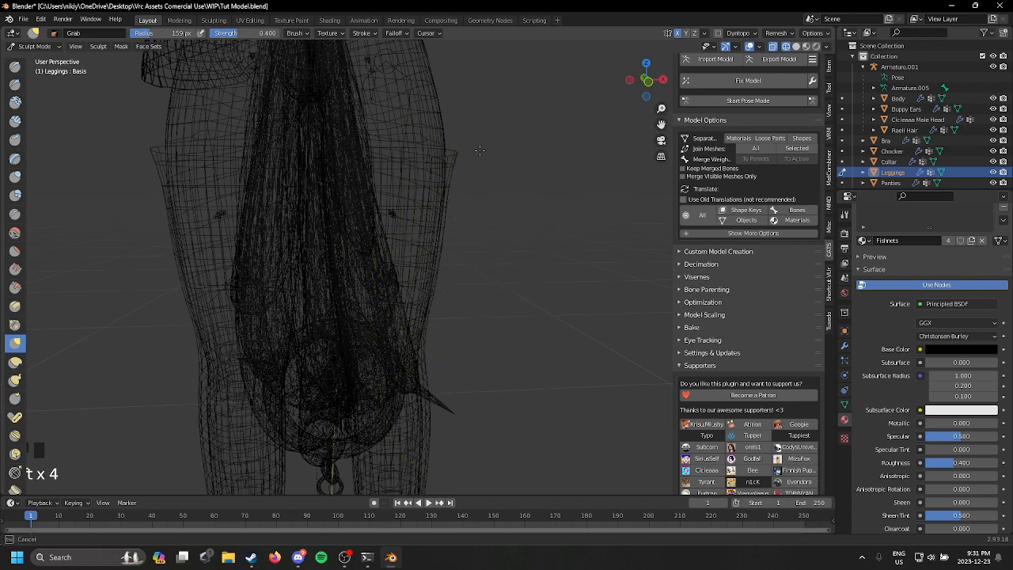
{"action": "middle_click_drag", "start_coordinate": [455, 153], "coordinate": [424, 178]}
{"action": "left_click_drag", "start_coordinate": [277, 178], "coordinate": [283, 176]}
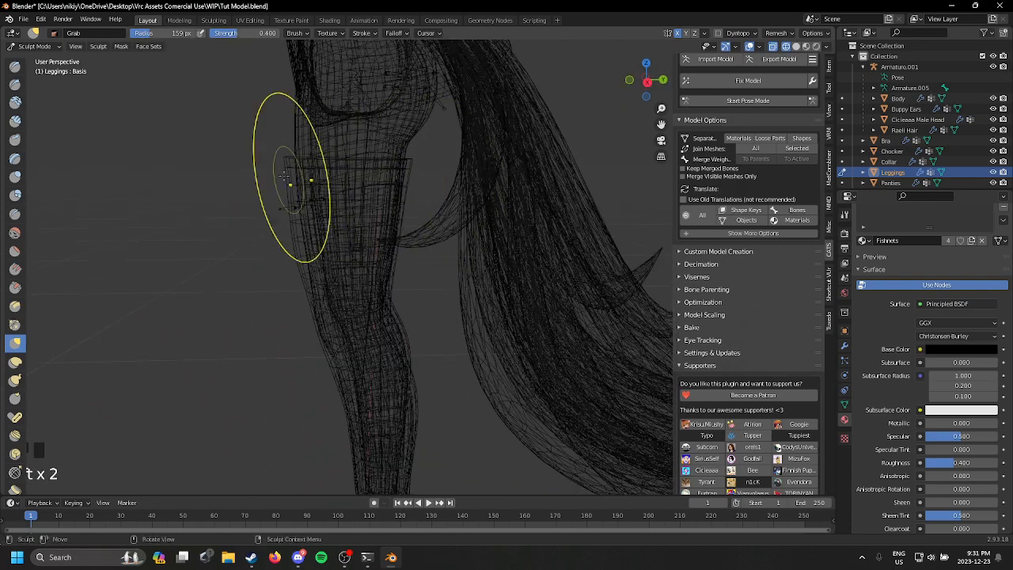
{"action": "key", "text": "t"}
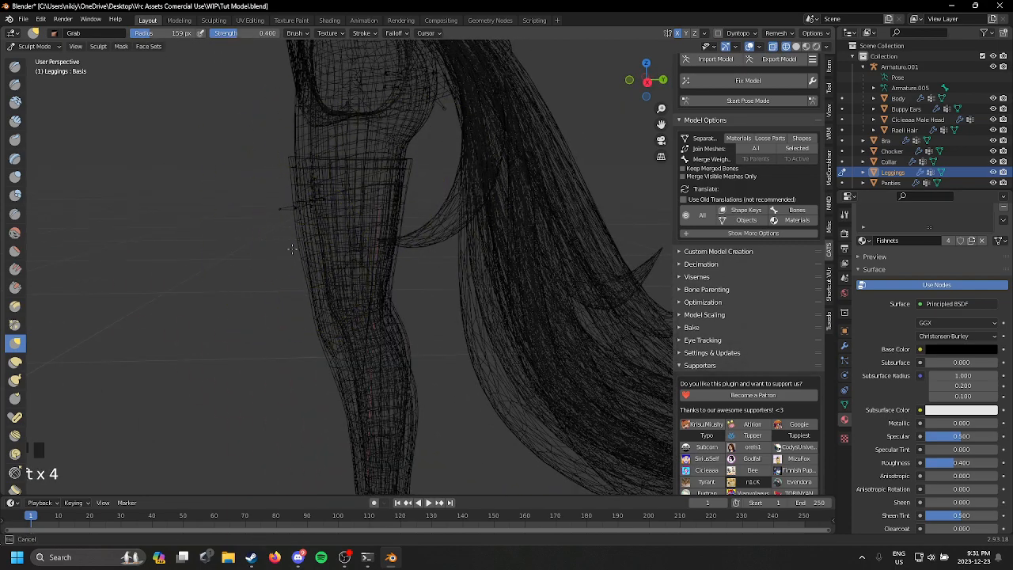
{"action": "middle_click_drag", "start_coordinate": [304, 247], "coordinate": [516, 182]}
Step: Turn off X-ray so the leggings' thigh band can be judged without the geometry behind it
{"action": "middle_click_drag", "start_coordinate": [365, 176], "coordinate": [174, 279], "text": "shift"}
{"action": "scroll", "coordinate": [402, 193], "scroll_direction": "up", "scroll_amount": 1}
{"action": "left_click_drag", "start_coordinate": [174, 278], "coordinate": [204, 281]}
{"action": "middle_click_drag", "start_coordinate": [203, 281], "coordinate": [429, 270]}
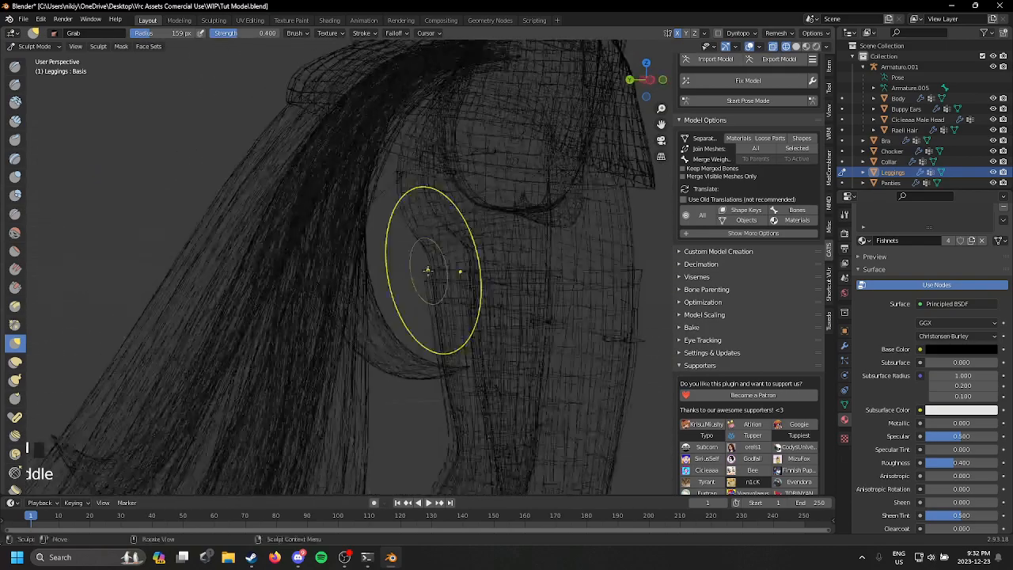
{"action": "left_click", "coordinate": [773, 48]}
{"action": "mouse_move", "coordinate": [463, 239]}
{"action": "middle_mouse_down"}
{"action": "mouse_move", "coordinate": [505, 237]}
{"action": "mouse_move", "coordinate": [485, 228]}
{"action": "mouse_move", "coordinate": [496, 194]}
{"action": "mouse_move", "coordinate": [463, 224]}
{"action": "middle_mouse_up"}
{"action": "scroll", "coordinate": [507, 235], "scroll_direction": "up", "scroll_amount": 3}
{"action": "scroll", "coordinate": [485, 228], "scroll_direction": "up", "scroll_amount": 2}
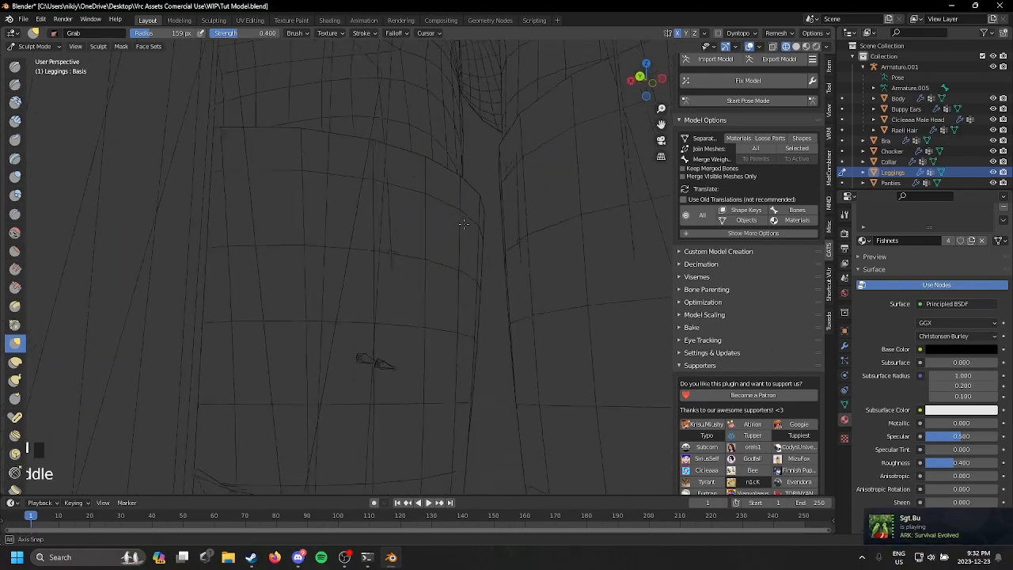
Step: Fit the top band of the leggings around the front and outer thighs with the Grab brush
{"action": "scroll", "coordinate": [422, 266], "scroll_direction": "down", "scroll_amount": 2}
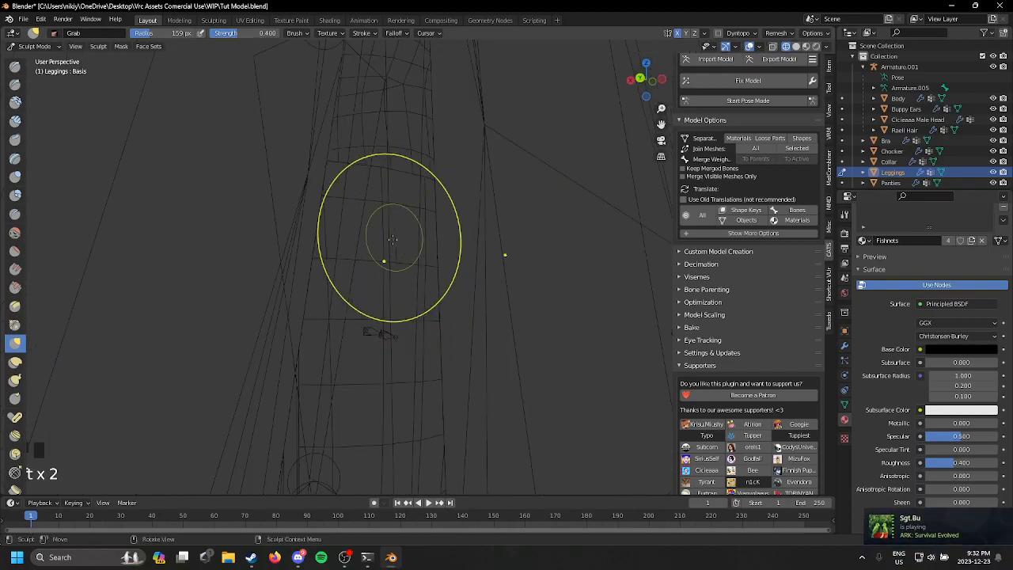
{"action": "middle_click_drag", "start_coordinate": [413, 271], "coordinate": [576, 276], "text": "shift"}
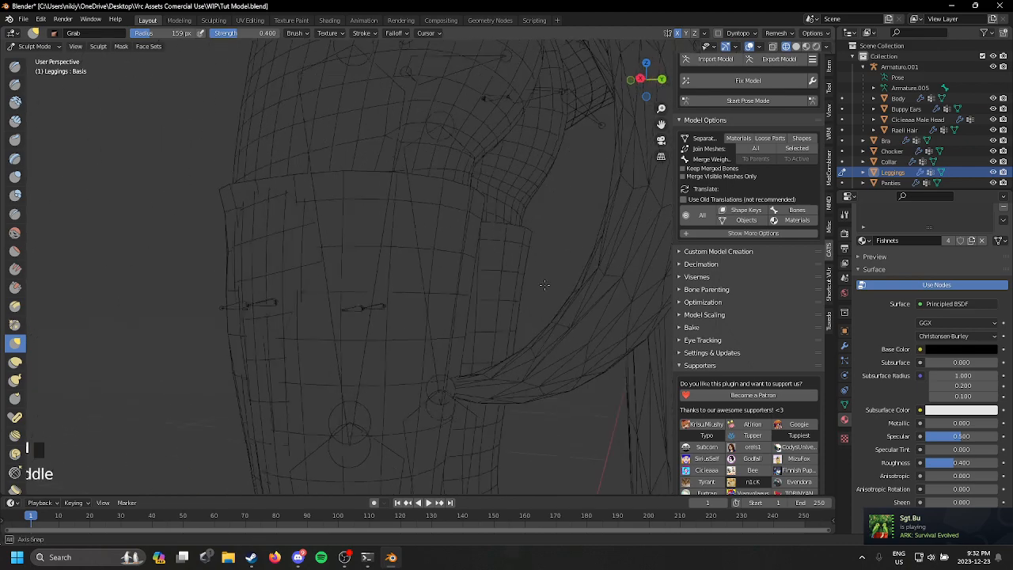
{"action": "scroll", "coordinate": [367, 344], "scroll_direction": "down", "scroll_amount": 3}
{"action": "scroll", "coordinate": [317, 328], "scroll_direction": "up", "scroll_amount": 1}
{"action": "mouse_move", "coordinate": [317, 327]}
{"action": "middle_mouse_down", "text": "shift"}
{"action": "mouse_move", "coordinate": [351, 263]}
{"action": "mouse_move", "coordinate": [255, 266]}
{"action": "middle_mouse_up", "text": "shift"}
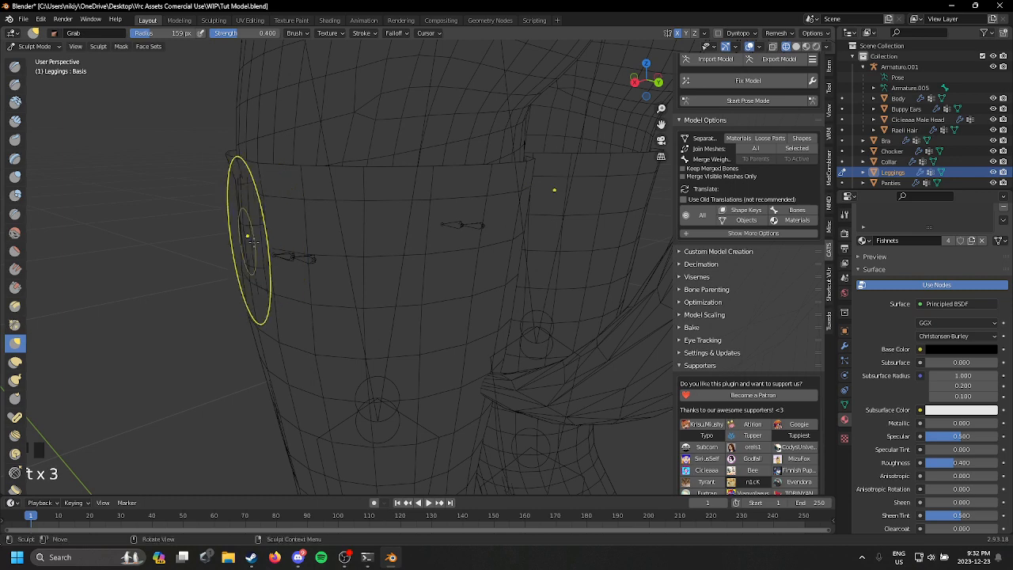
{"action": "mouse_move", "coordinate": [252, 244]}
{"action": "left_mouse_down"}
{"action": "mouse_move", "coordinate": [222, 169]}
{"action": "mouse_move", "coordinate": [229, 157]}
{"action": "left_mouse_up"}
{"action": "middle_click_drag", "start_coordinate": [264, 255], "coordinate": [325, 252]}
{"action": "mouse_move", "coordinate": [324, 251]}
{"action": "middle_mouse_down", "text": "shift"}
{"action": "mouse_move", "coordinate": [356, 208]}
{"action": "mouse_move", "coordinate": [427, 190]}
{"action": "middle_mouse_up", "text": "shift"}
Step: Adjust the front of the leggings just above the knees with the Grab brush
{"action": "scroll", "coordinate": [459, 215], "scroll_direction": "down", "scroll_amount": 2}
{"action": "mouse_move", "coordinate": [483, 364]}
{"action": "middle_mouse_down", "text": "shift"}
{"action": "mouse_move", "coordinate": [497, 298]}
{"action": "mouse_move", "coordinate": [348, 258]}
{"action": "middle_mouse_up", "text": "shift"}
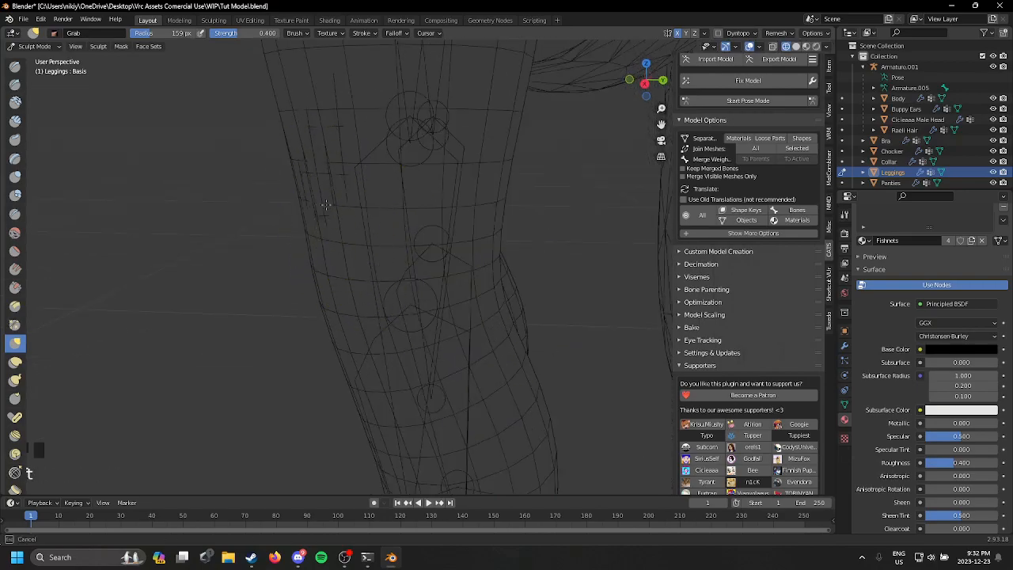
{"action": "left_click_drag", "start_coordinate": [314, 174], "coordinate": [326, 175]}
{"action": "scroll", "coordinate": [480, 242], "scroll_direction": "down", "scroll_amount": 2}
{"action": "mouse_move", "coordinate": [348, 182]}
{"action": "middle_mouse_down"}
{"action": "mouse_move", "coordinate": [467, 237]}
{"action": "mouse_move", "coordinate": [506, 238]}
{"action": "mouse_move", "coordinate": [521, 216]}
{"action": "mouse_move", "coordinate": [530, 293]}
{"action": "middle_mouse_up"}
{"action": "mouse_move", "coordinate": [530, 293]}
{"action": "middle_mouse_down"}
{"action": "mouse_move", "coordinate": [518, 190]}
{"action": "mouse_move", "coordinate": [334, 175]}
{"action": "mouse_move", "coordinate": [451, 181]}
{"action": "middle_mouse_up"}
{"action": "scroll", "coordinate": [514, 283], "scroll_direction": "down", "scroll_amount": 6}
Step: Return the leggings to Object Mode and look over their Fishnets material settings
{"action": "left_click", "coordinate": [34, 46]}
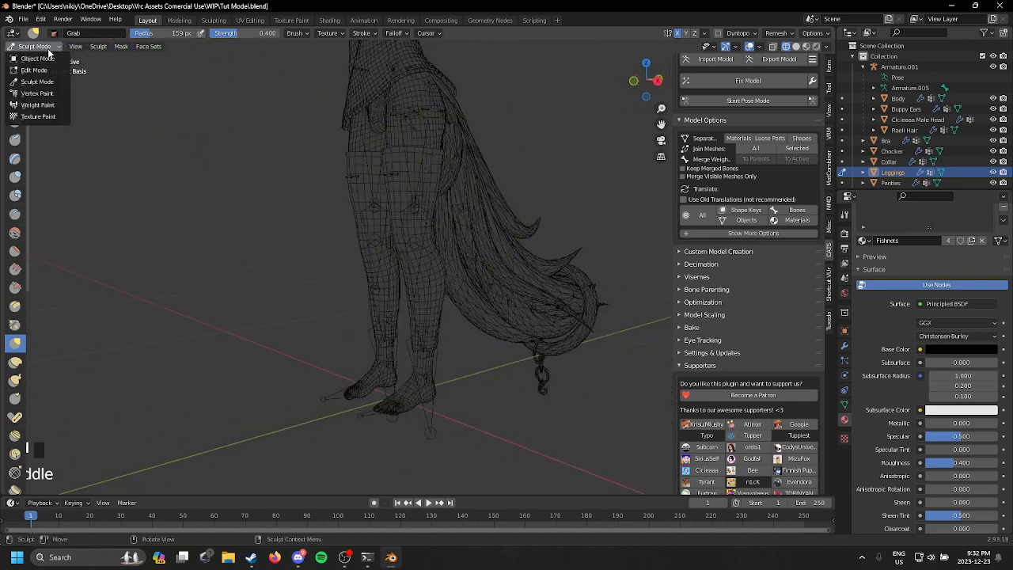
{"action": "left_click", "coordinate": [35, 57]}
{"action": "scroll", "coordinate": [486, 235], "scroll_direction": "up", "scroll_amount": 2}
{"action": "middle_click_drag", "start_coordinate": [335, 158], "coordinate": [500, 215]}
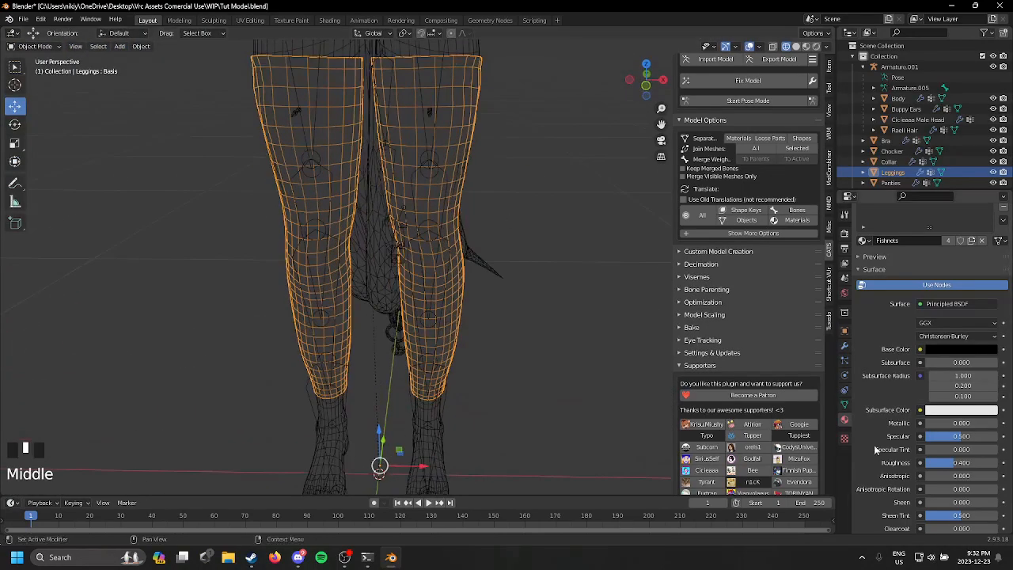
{"action": "scroll", "coordinate": [950, 304], "scroll_direction": "up", "scroll_amount": 2}
{"action": "scroll", "coordinate": [964, 325], "scroll_direction": "down", "scroll_amount": 14}
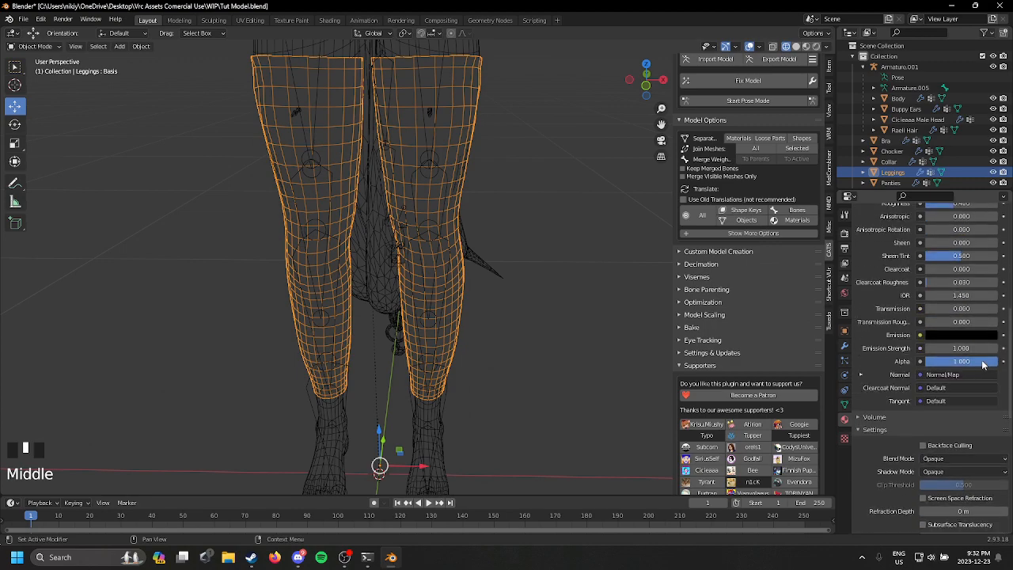
{"action": "scroll", "coordinate": [982, 361], "scroll_direction": "up", "scroll_amount": 10}
{"action": "middle_click_drag", "start_coordinate": [560, 259], "coordinate": [472, 264], "text": "shift"}
{"action": "scroll", "coordinate": [489, 300], "scroll_direction": "down", "scroll_amount": 7}
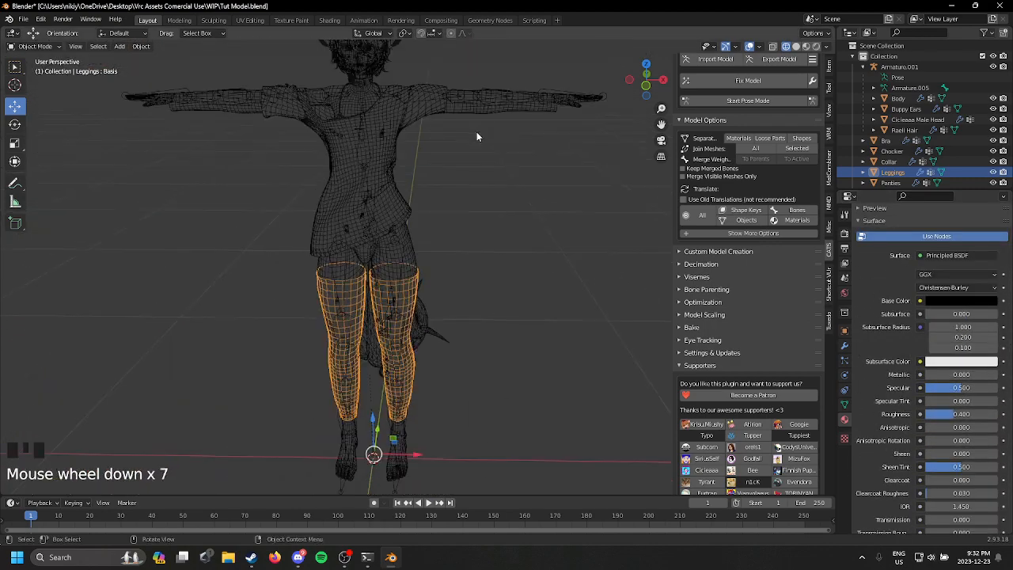
Step: Select the sleeves and enter Edit Mode with X-ray turned on
{"action": "left_click", "coordinate": [486, 107]}
{"action": "scroll", "coordinate": [439, 254], "scroll_direction": "down", "scroll_amount": 3}
{"action": "scroll", "coordinate": [231, 157], "scroll_direction": "up", "scroll_amount": 1}
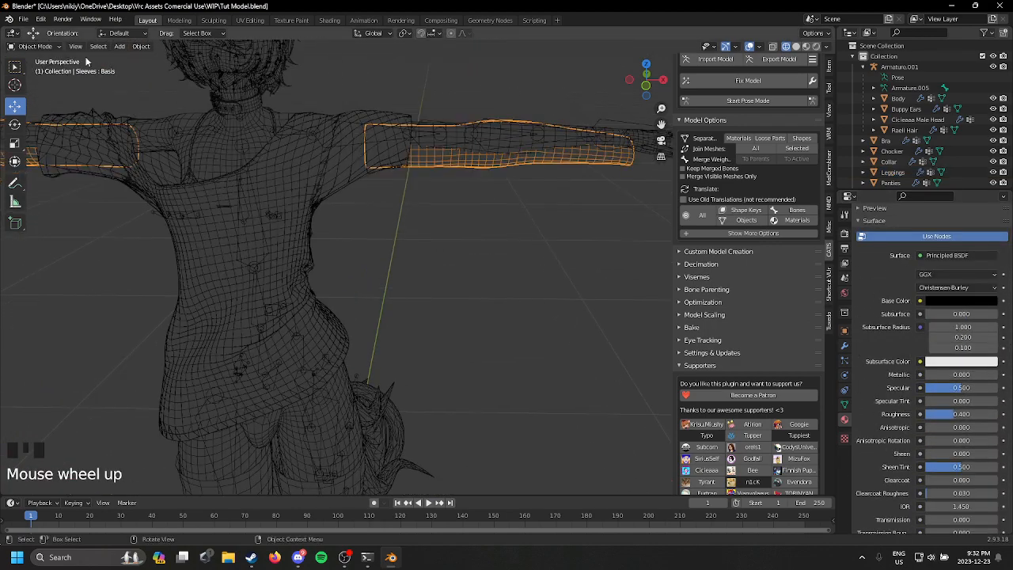
{"action": "left_click", "coordinate": [36, 46]}
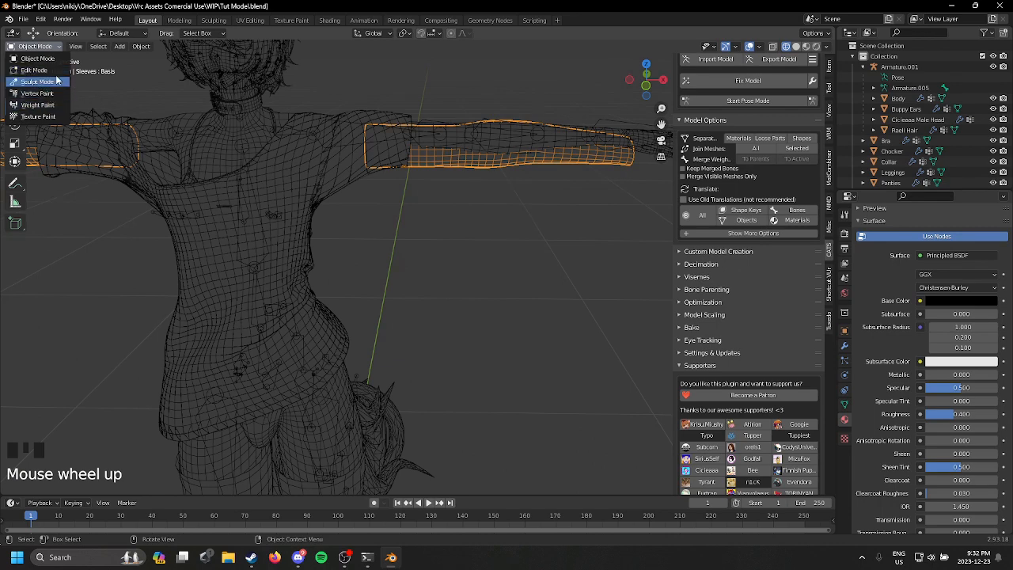
{"action": "left_click", "coordinate": [34, 69]}
{"action": "middle_click_drag", "start_coordinate": [307, 163], "coordinate": [566, 64]}
{"action": "left_click", "coordinate": [773, 47]}
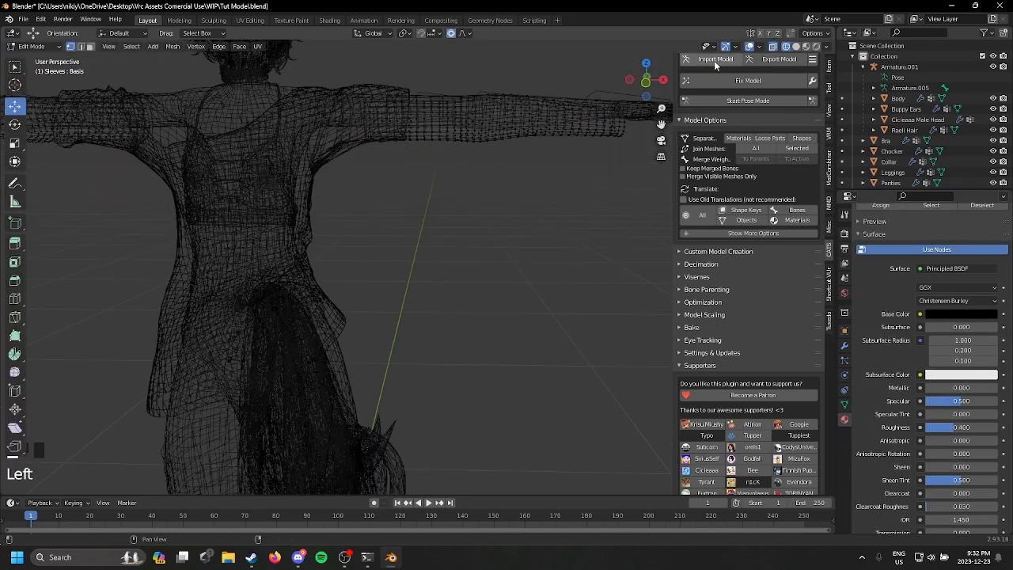
Step: In back view, select one whole sleeve, enable X mirroring, and move it about 0.009 m along X and 0.013 m along Z
{"action": "left_click", "coordinate": [645, 80]}
{"action": "left_click_drag", "start_coordinate": [205, 63], "coordinate": [521, 278]}
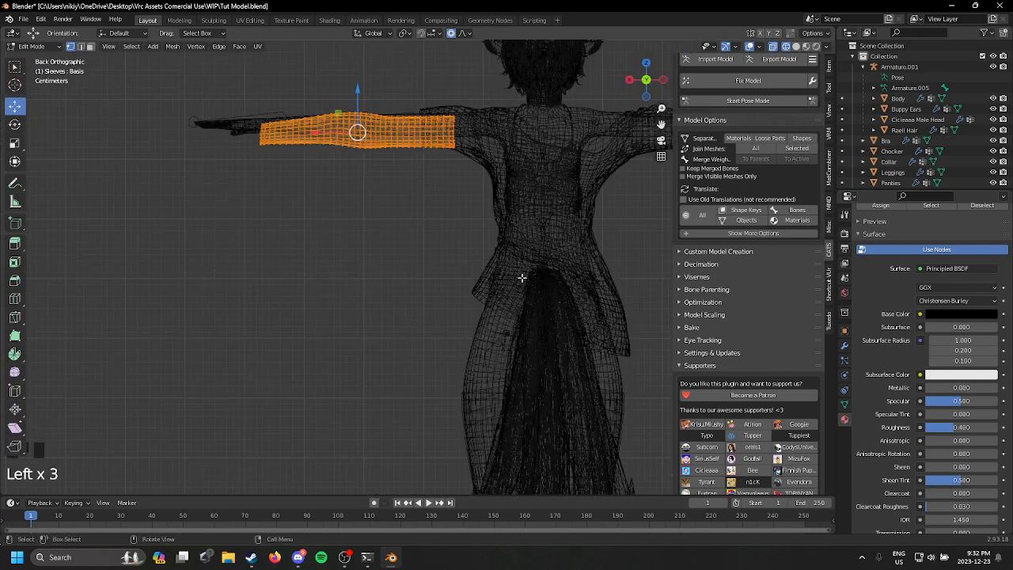
{"action": "left_click", "coordinate": [758, 34]}
{"action": "key", "text": "g"}
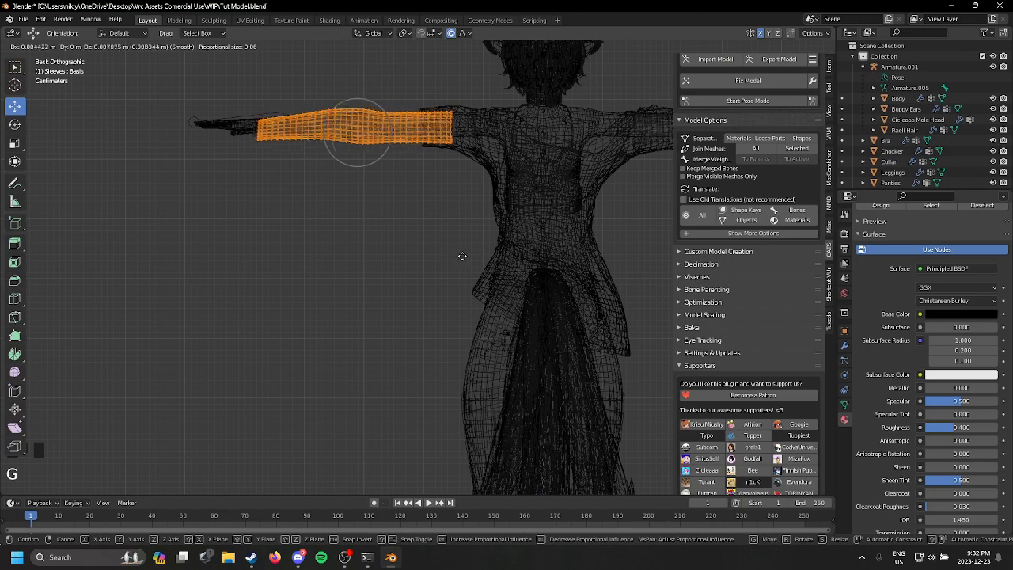
{"action": "left_click", "coordinate": [461, 253]}
{"action": "middle_click_drag", "start_coordinate": [459, 251], "coordinate": [480, 227]}
Step: Put the sleeves in Sculpt Mode with material preview shading and pull them over the exposed skin on the forearm
{"action": "left_click", "coordinate": [38, 46]}
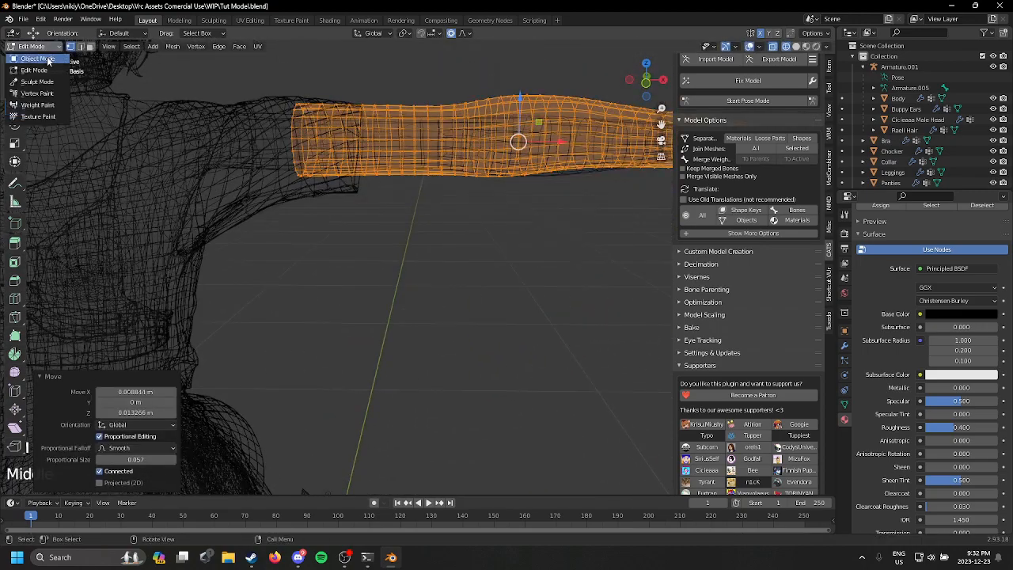
{"action": "left_click", "coordinate": [38, 82]}
{"action": "mouse_move", "coordinate": [337, 154]}
{"action": "middle_mouse_down", "text": "shift"}
{"action": "mouse_move", "coordinate": [303, 205]}
{"action": "mouse_move", "coordinate": [330, 204]}
{"action": "middle_mouse_up", "text": "shift"}
{"action": "key", "text": "z"}
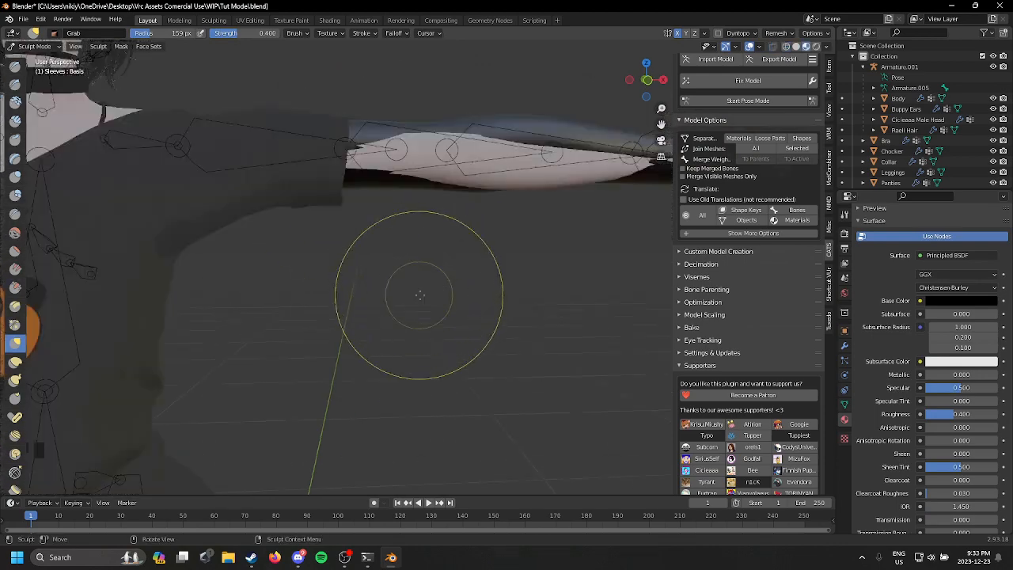
{"action": "mouse_move", "coordinate": [513, 223]}
{"action": "middle_mouse_down", "text": "shift"}
{"action": "mouse_move", "coordinate": [430, 299]}
{"action": "mouse_move", "coordinate": [416, 162]}
{"action": "middle_mouse_up", "text": "shift"}
{"action": "scroll", "coordinate": [414, 158], "scroll_direction": "down", "scroll_amount": 2}
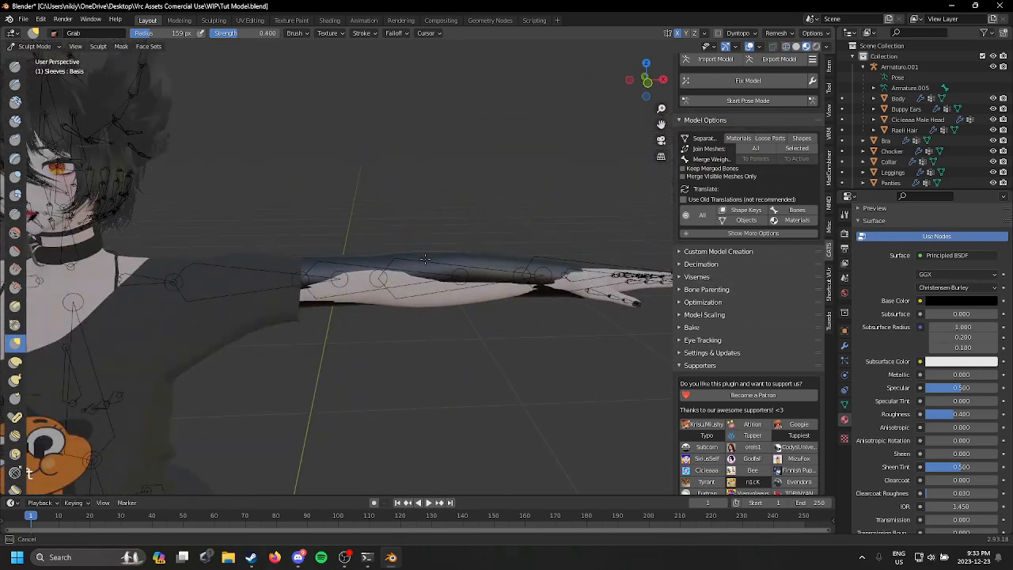
{"action": "mouse_move", "coordinate": [469, 259]}
{"action": "middle_mouse_down", "text": "shift"}
{"action": "mouse_move", "coordinate": [305, 414]}
{"action": "mouse_move", "coordinate": [463, 147]}
{"action": "middle_mouse_up", "text": "shift"}
Step: Pull the sleeves' cuffs evenly around the wrists with the Grab brush and check the forearm coverage from several angles
{"action": "scroll", "coordinate": [451, 305], "scroll_direction": "up", "scroll_amount": 3}
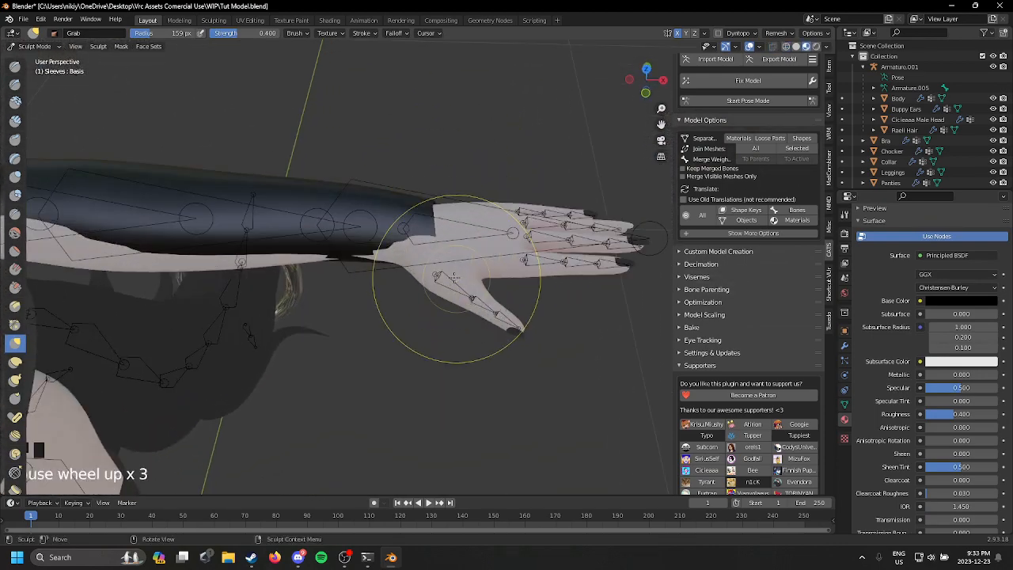
{"action": "middle_click_drag", "start_coordinate": [385, 358], "coordinate": [387, 366]}
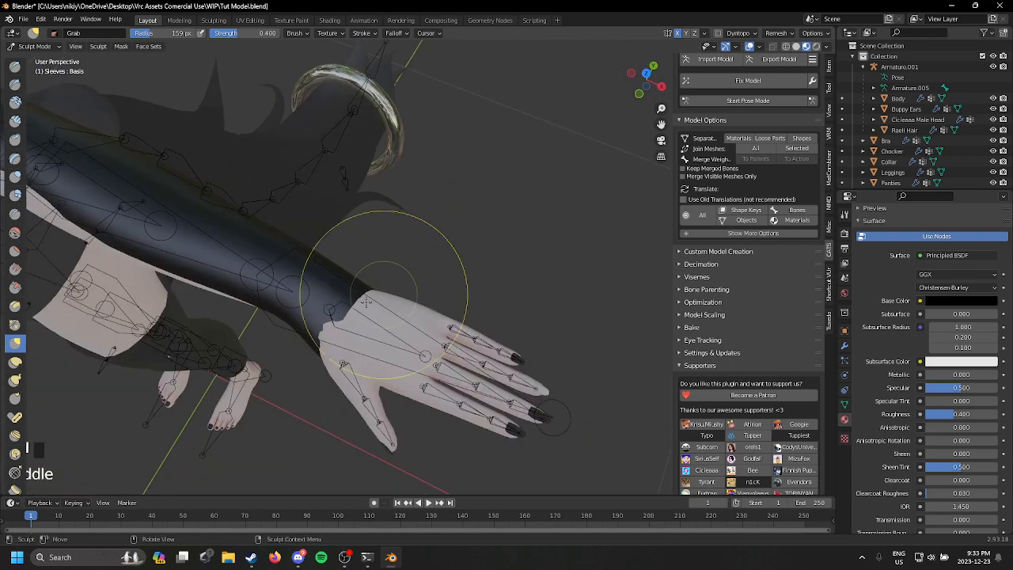
{"action": "key", "text": "t"}
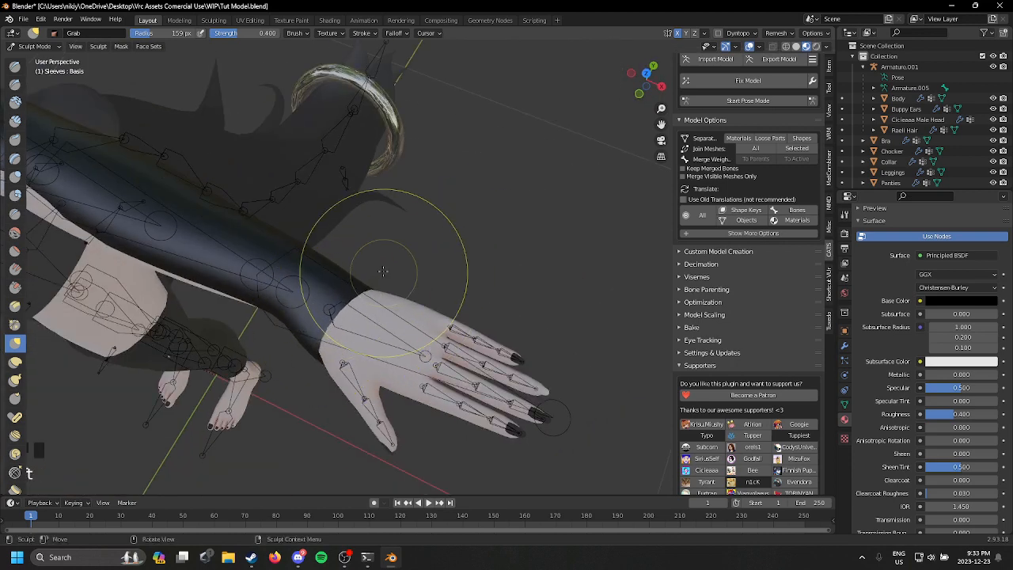
{"action": "scroll", "coordinate": [356, 278], "scroll_direction": "down", "scroll_amount": 2}
{"action": "middle_click_drag", "start_coordinate": [407, 215], "coordinate": [543, 170]}
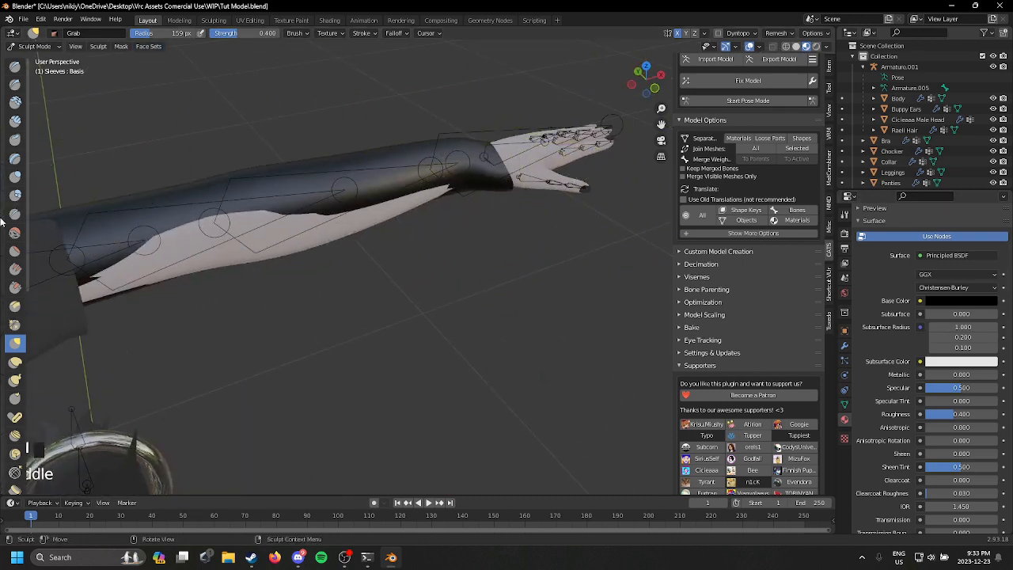
{"action": "mouse_move", "coordinate": [498, 279]}
{"action": "middle_mouse_down"}
{"action": "mouse_move", "coordinate": [492, 228]}
{"action": "mouse_move", "coordinate": [554, 251]}
{"action": "middle_mouse_up"}
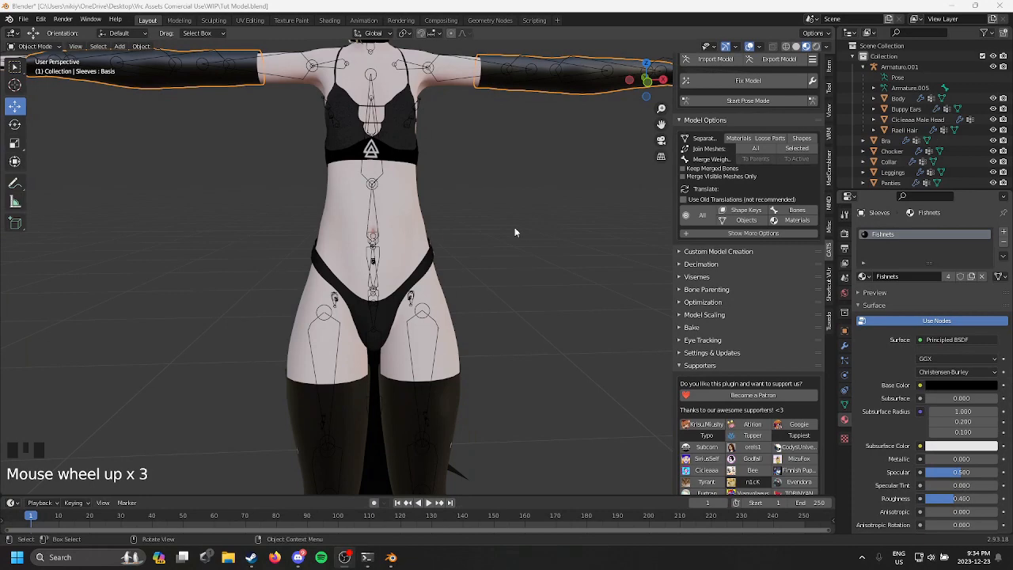
{"action": "middle_click_drag", "start_coordinate": [514, 227], "coordinate": [441, 215], "text": "shift"}
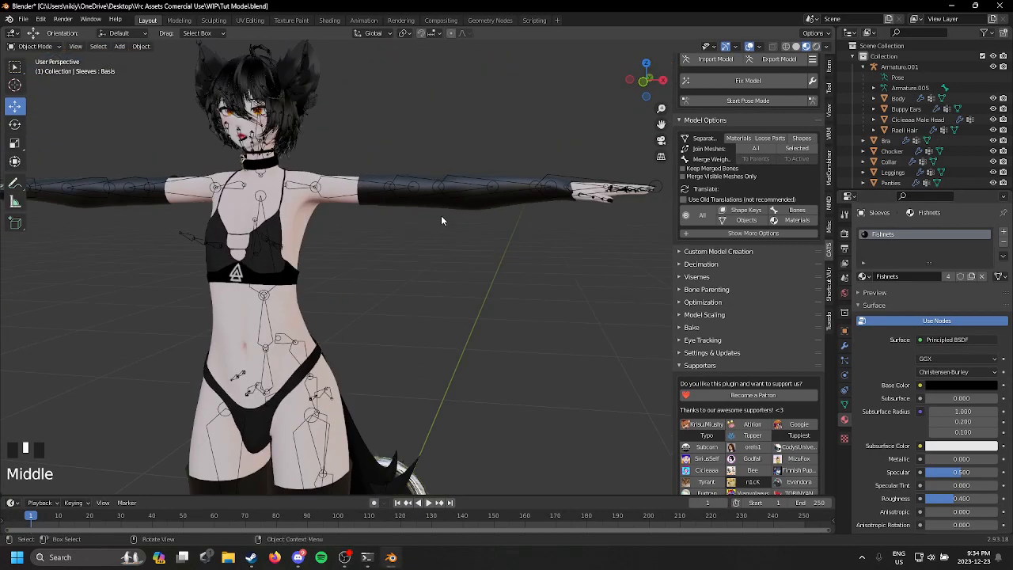
Step: Select the sleeves, unlink their Fishnets material, and give them a new material
{"action": "left_click", "coordinate": [443, 196]}
{"action": "middle_click_drag", "start_coordinate": [452, 276], "coordinate": [659, 297], "text": "shift"}
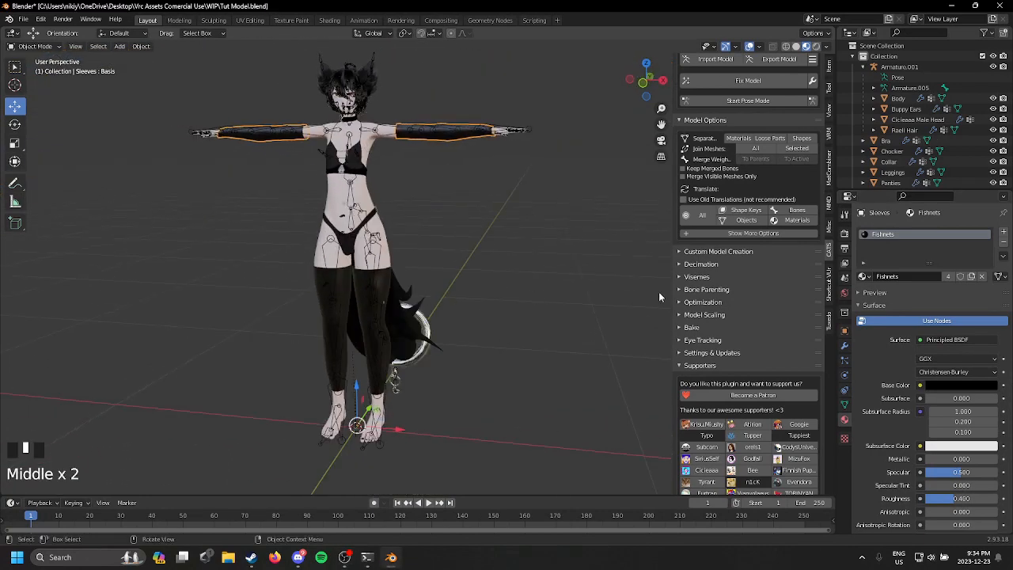
{"action": "left_click", "coordinate": [984, 277]}
{"action": "left_click", "coordinate": [919, 277]}
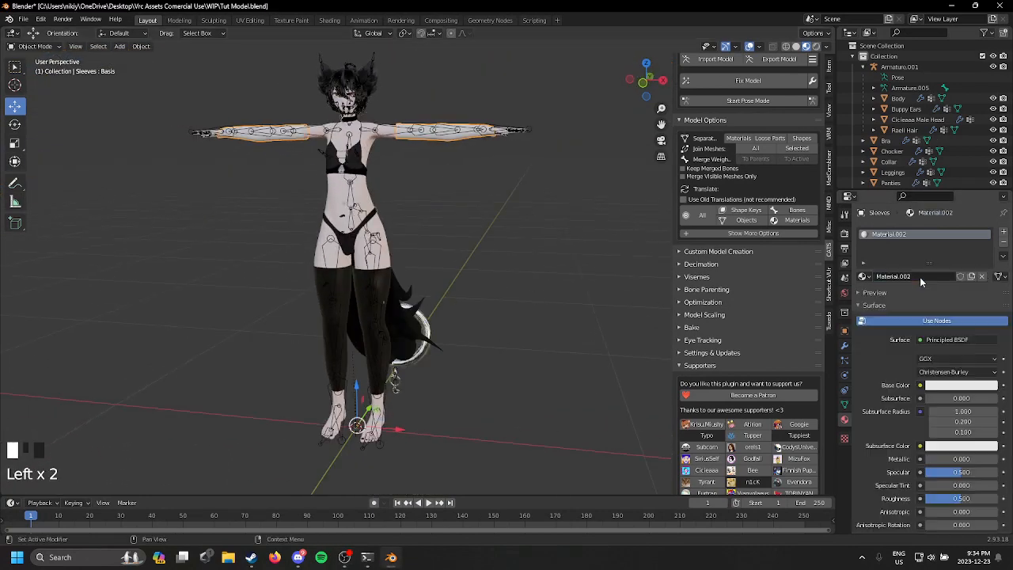
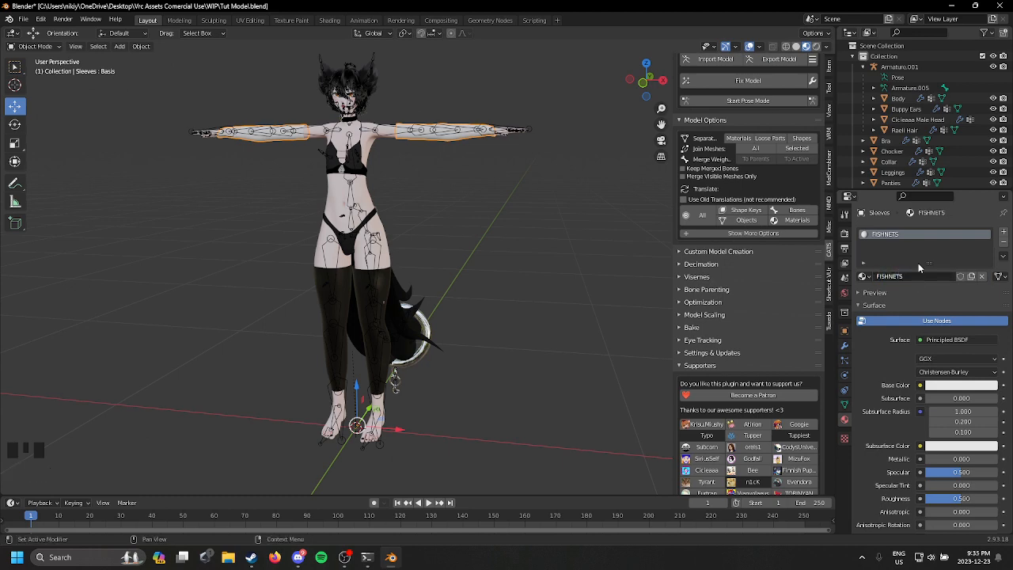
Step: Load Fishnets_Tex.png from the FishnetSet folder as the MMD texture of the sleeves' FISHNETS material
{"action": "scroll", "coordinate": [919, 267], "scroll_direction": "down", "scroll_amount": 9}
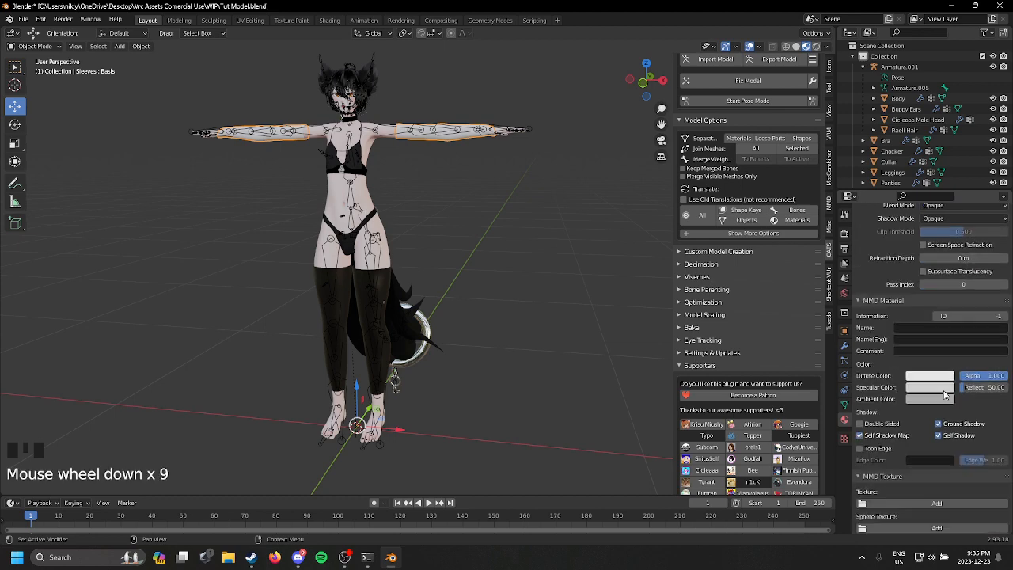
{"action": "scroll", "coordinate": [954, 415], "scroll_direction": "down", "scroll_amount": 4}
{"action": "left_click", "coordinate": [967, 425]}
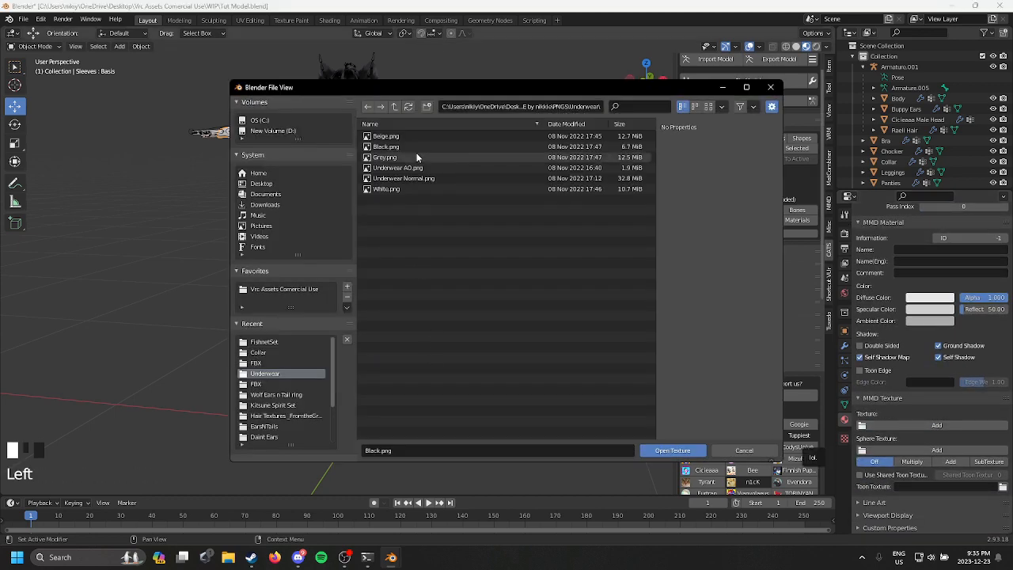
{"action": "left_click", "coordinate": [287, 341]}
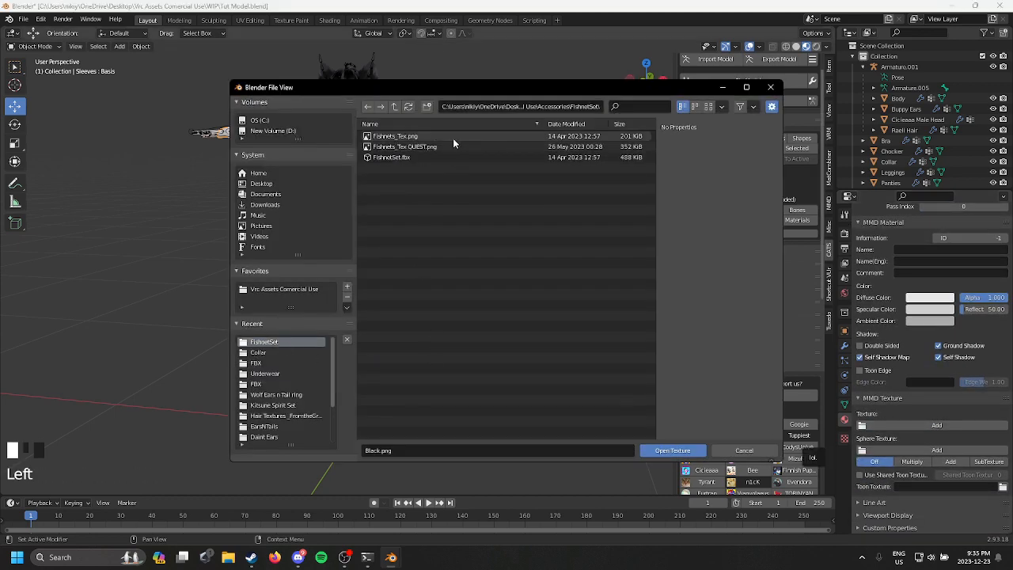
{"action": "double_click", "coordinate": [454, 139]}
{"action": "scroll", "coordinate": [459, 198], "scroll_direction": "up", "scroll_amount": 1}
{"action": "middle_click_drag", "start_coordinate": [459, 202], "coordinate": [480, 215]}
{"action": "scroll", "coordinate": [482, 217], "scroll_direction": "up", "scroll_amount": 1}
{"action": "left_click_drag", "start_coordinate": [1001, 298], "coordinate": [1002, 297]}
Step: Select the leggings on the avatar instead of the body
{"action": "left_click", "coordinate": [363, 360]}
{"action": "left_click", "coordinate": [380, 311]}
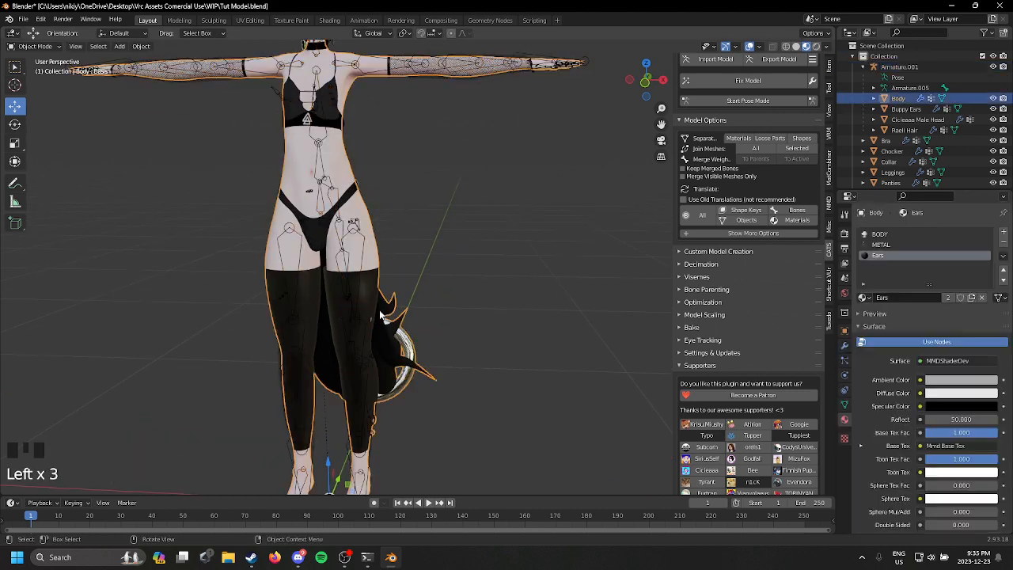
{"action": "left_click", "coordinate": [379, 309]}
{"action": "scroll", "coordinate": [379, 309], "scroll_direction": "up", "scroll_amount": 3}
{"action": "scroll", "coordinate": [379, 310], "scroll_direction": "down", "scroll_amount": 2}
{"action": "left_click", "coordinate": [35, 46]}
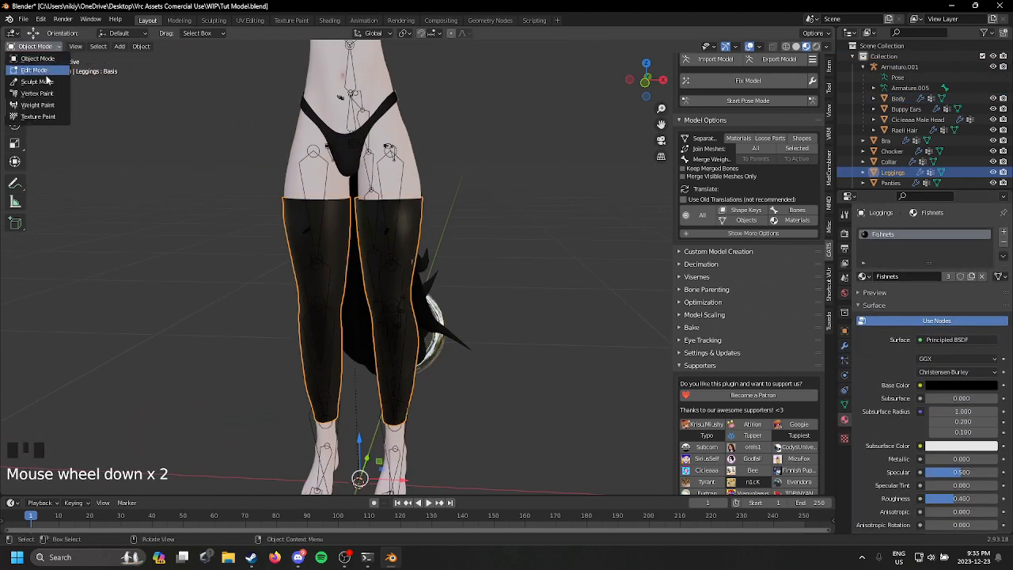
{"action": "left_click", "coordinate": [36, 82]}
{"action": "scroll", "coordinate": [373, 290], "scroll_direction": "up", "scroll_amount": 6}
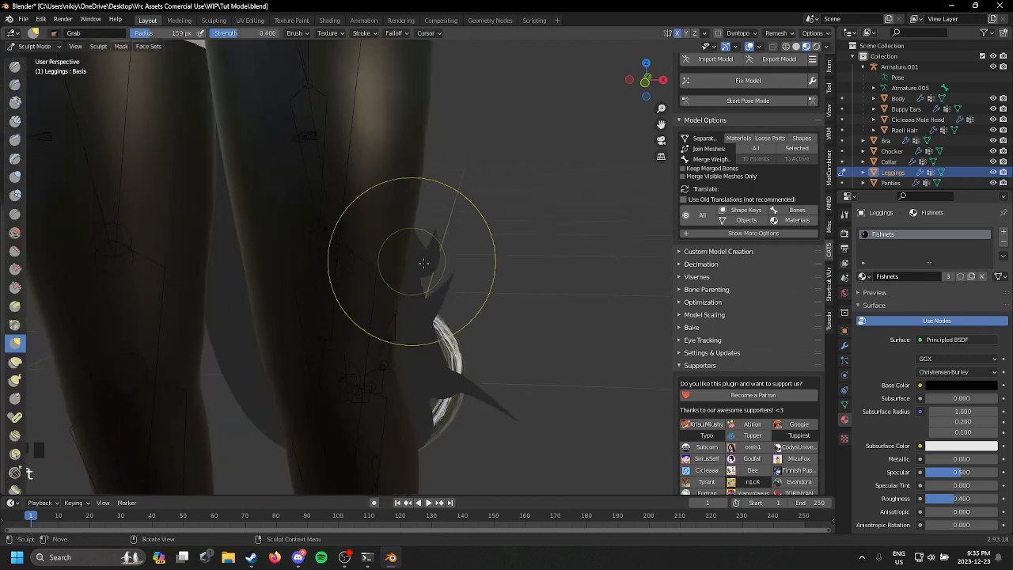
{"action": "scroll", "coordinate": [424, 262], "scroll_direction": "down", "scroll_amount": 3}
{"action": "left_click", "coordinate": [35, 46]}
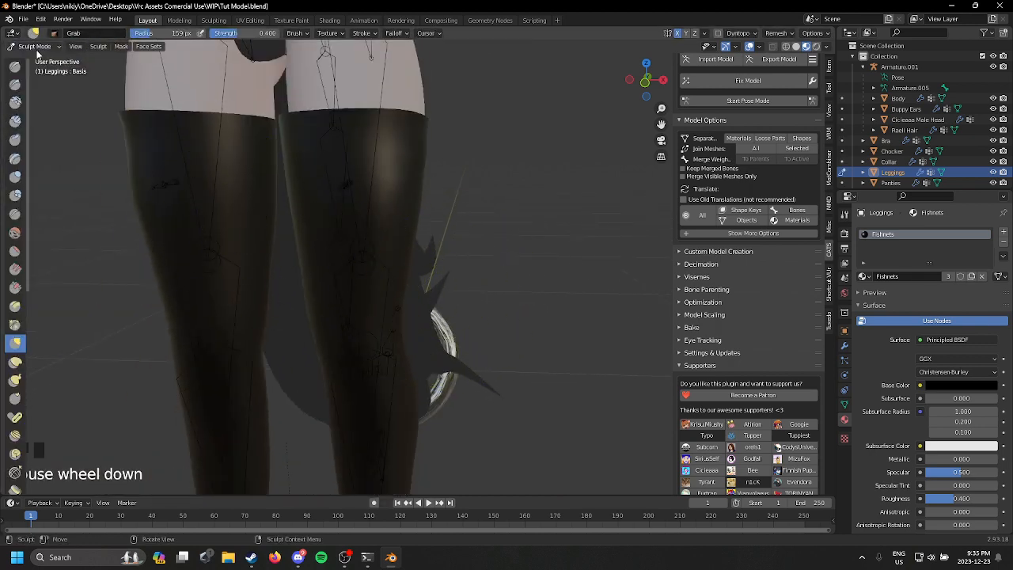
{"action": "left_click", "coordinate": [35, 46]}
{"action": "left_click", "coordinate": [37, 58]}
Step: Replace the leggings' Fishnets material with the textured FISHNETS material used on the sleeves and check the whole avatar
{"action": "scroll", "coordinate": [947, 357], "scroll_direction": "down", "scroll_amount": 3}
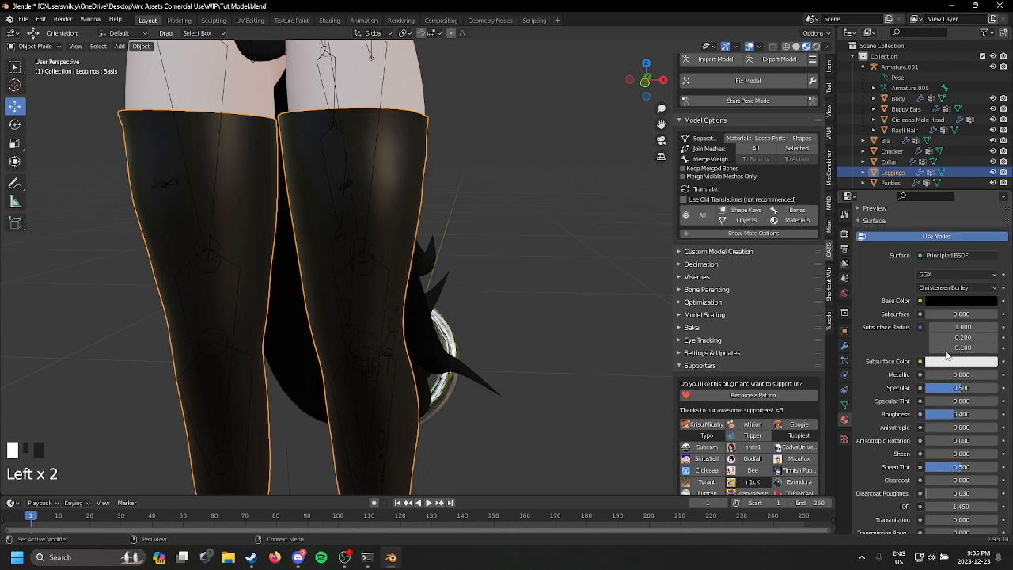
{"action": "scroll", "coordinate": [957, 360], "scroll_direction": "down", "scroll_amount": 15}
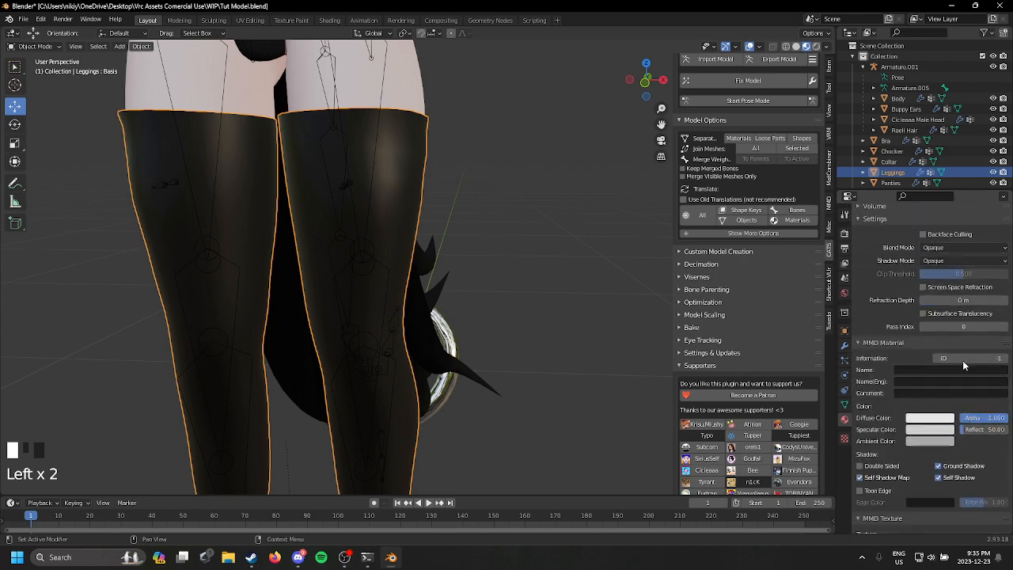
{"action": "scroll", "coordinate": [964, 365], "scroll_direction": "up", "scroll_amount": 3}
{"action": "scroll", "coordinate": [963, 315], "scroll_direction": "up", "scroll_amount": 10}
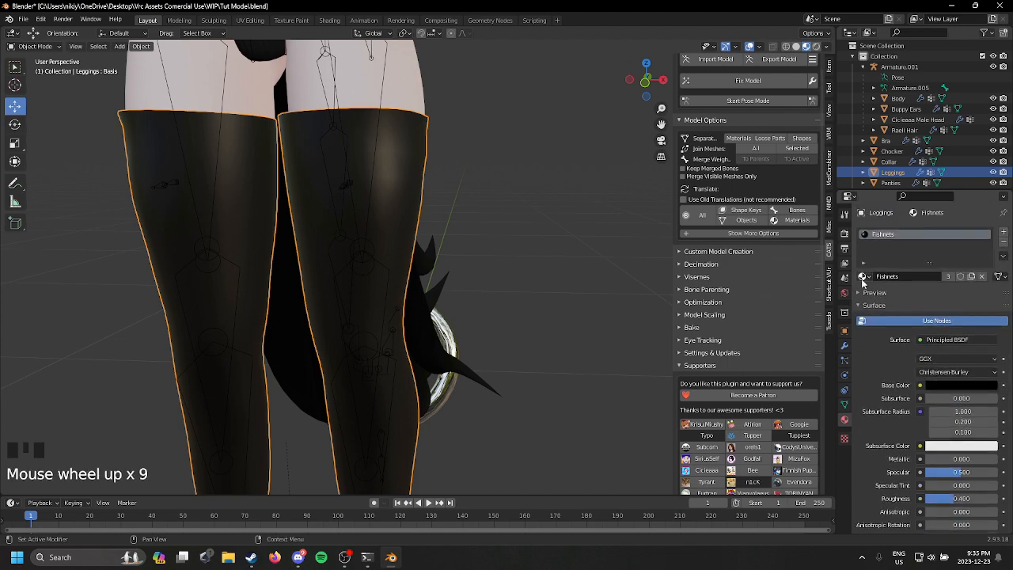
{"action": "left_click", "coordinate": [861, 276]}
{"action": "left_click", "coordinate": [922, 383]}
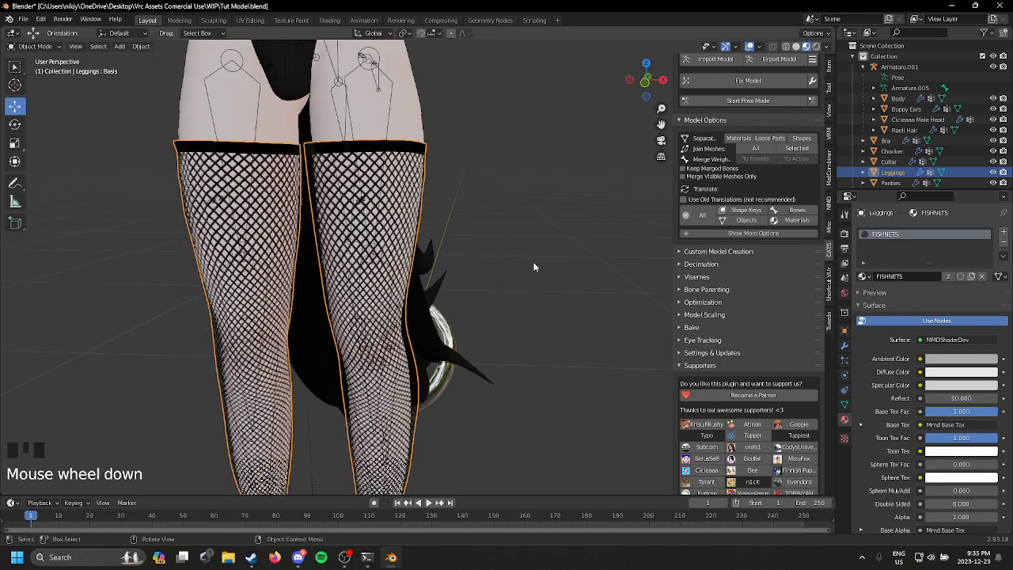
{"action": "scroll", "coordinate": [534, 267], "scroll_direction": "down", "scroll_amount": 5}
{"action": "left_click", "coordinate": [484, 246]}
{"action": "middle_click_drag", "start_coordinate": [484, 246], "coordinate": [592, 272]}
{"action": "scroll", "coordinate": [529, 345], "scroll_direction": "down", "scroll_amount": 1}
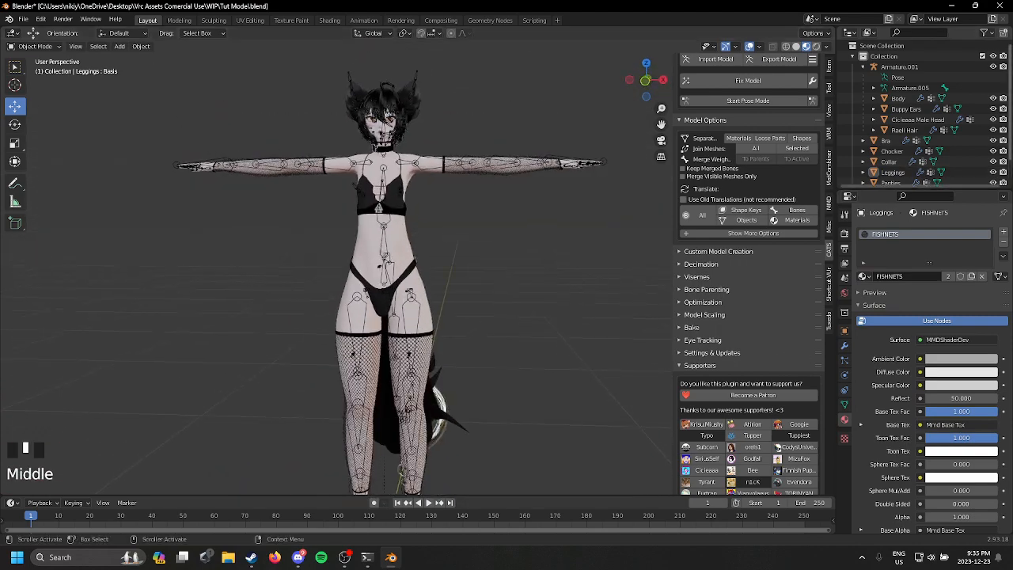
Step: Show the shirt to check how it sits with the fishnets, and hide it again
{"action": "scroll", "coordinate": [1010, 168], "scroll_direction": "down", "scroll_amount": 2}
{"action": "left_click", "coordinate": [1000, 167]}
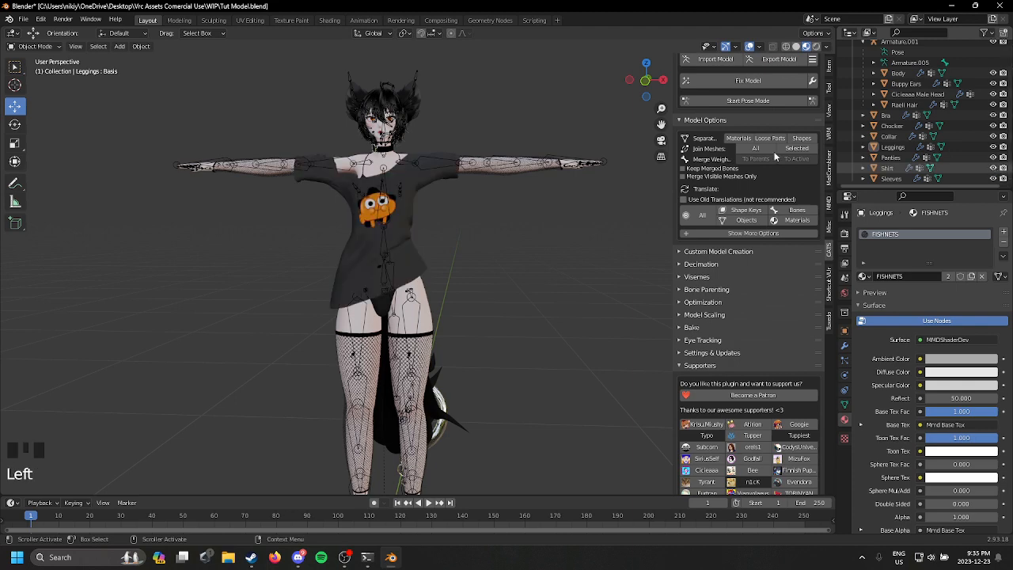
{"action": "scroll", "coordinate": [528, 158], "scroll_direction": "up", "scroll_amount": 6}
{"action": "scroll", "coordinate": [507, 173], "scroll_direction": "down", "scroll_amount": 1}
{"action": "scroll", "coordinate": [475, 181], "scroll_direction": "down", "scroll_amount": 1}
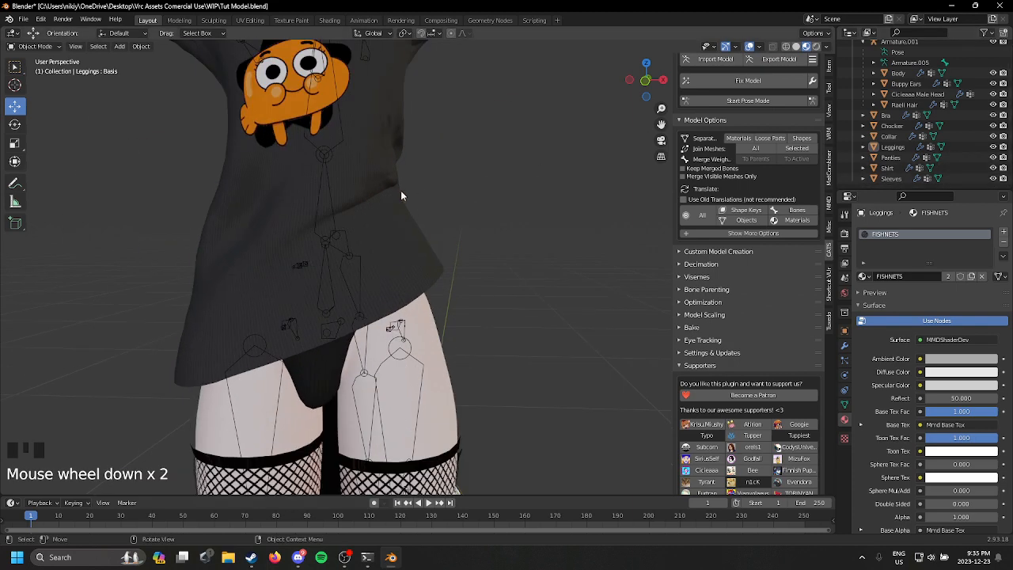
{"action": "left_click", "coordinate": [400, 190]}
{"action": "key", "text": "h"}
{"action": "scroll", "coordinate": [407, 188], "scroll_direction": "down", "scroll_amount": 3}
{"action": "scroll", "coordinate": [454, 211], "scroll_direction": "up", "scroll_amount": 2}
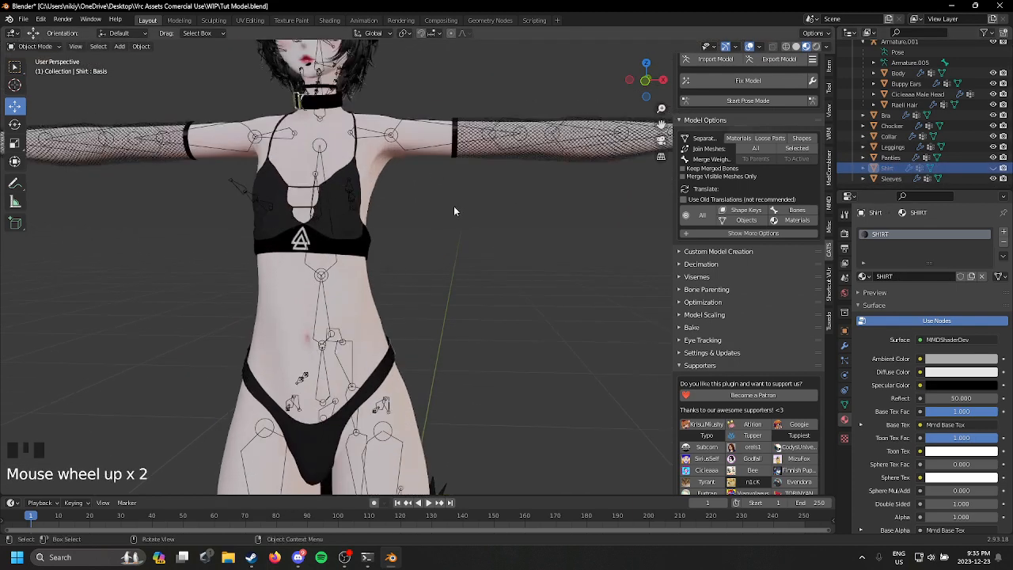
Step: Select the body and then the sleeves, and transfer the body's weights to the sleeves in Weight Paint mode
{"action": "left_click", "coordinate": [516, 157]}
{"action": "left_click", "coordinate": [506, 155], "text": "shift"}
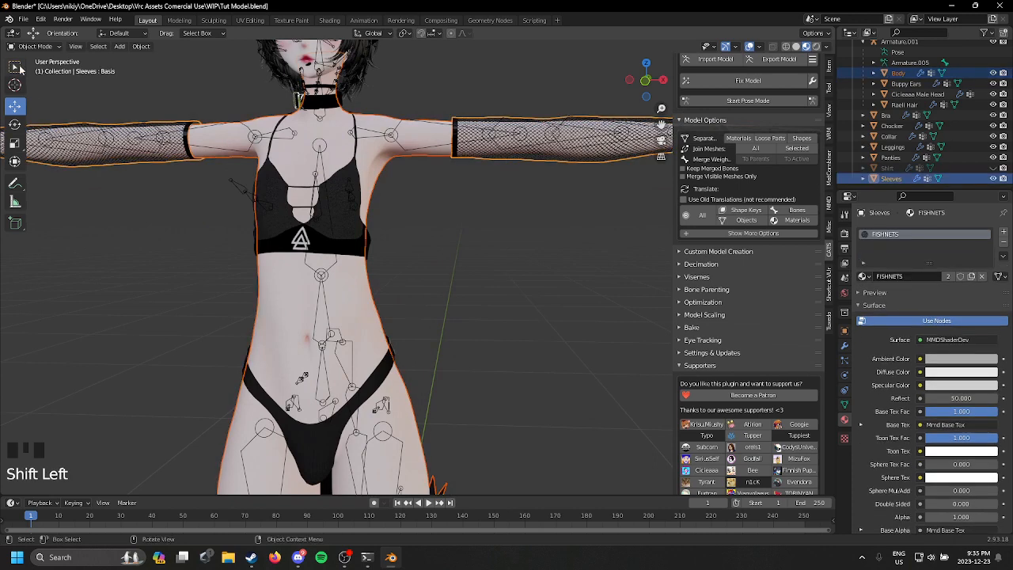
{"action": "left_click", "coordinate": [36, 46]}
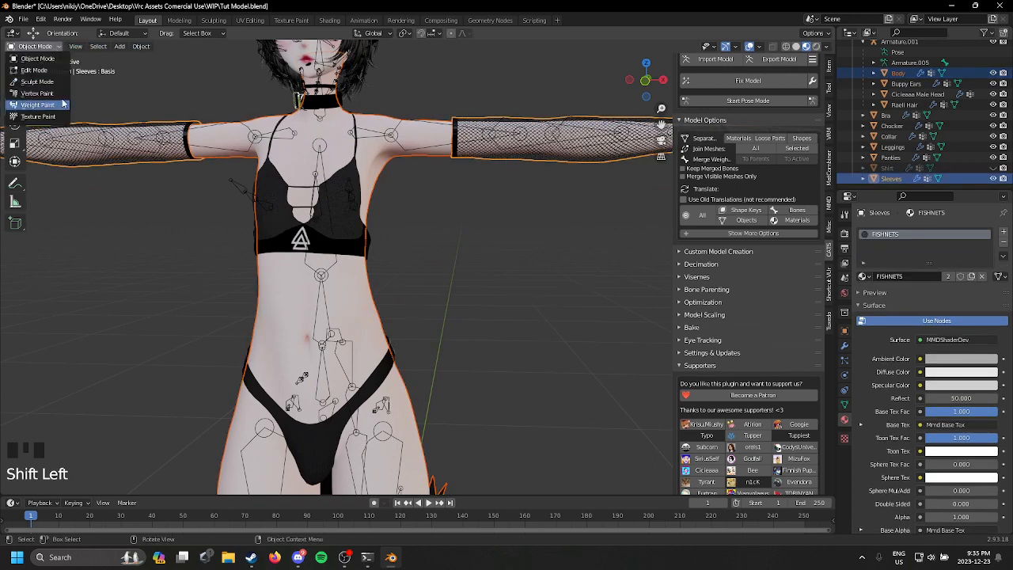
{"action": "left_click", "coordinate": [63, 103]}
{"action": "left_click", "coordinate": [125, 46]}
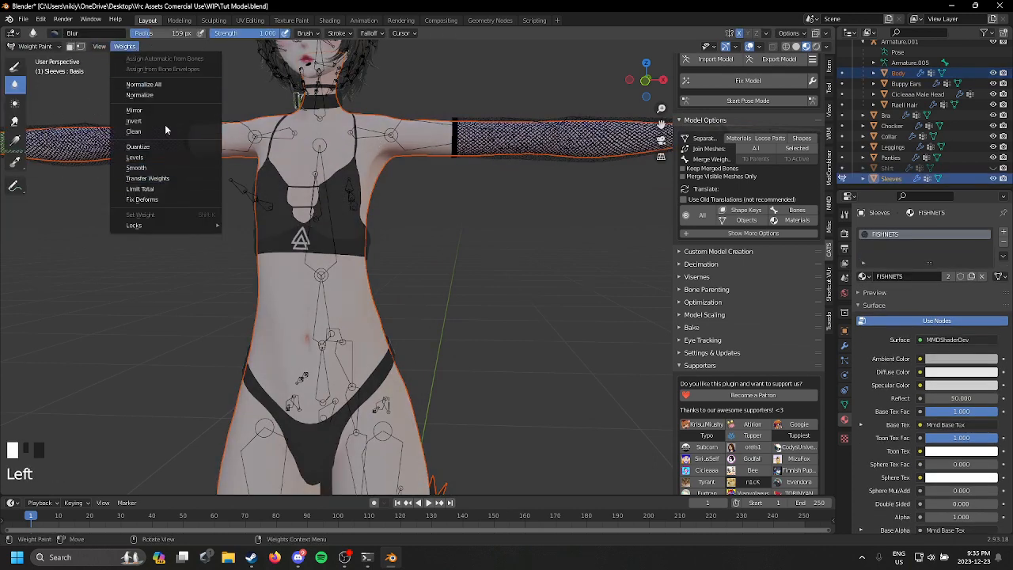
{"action": "left_click", "coordinate": [147, 178]}
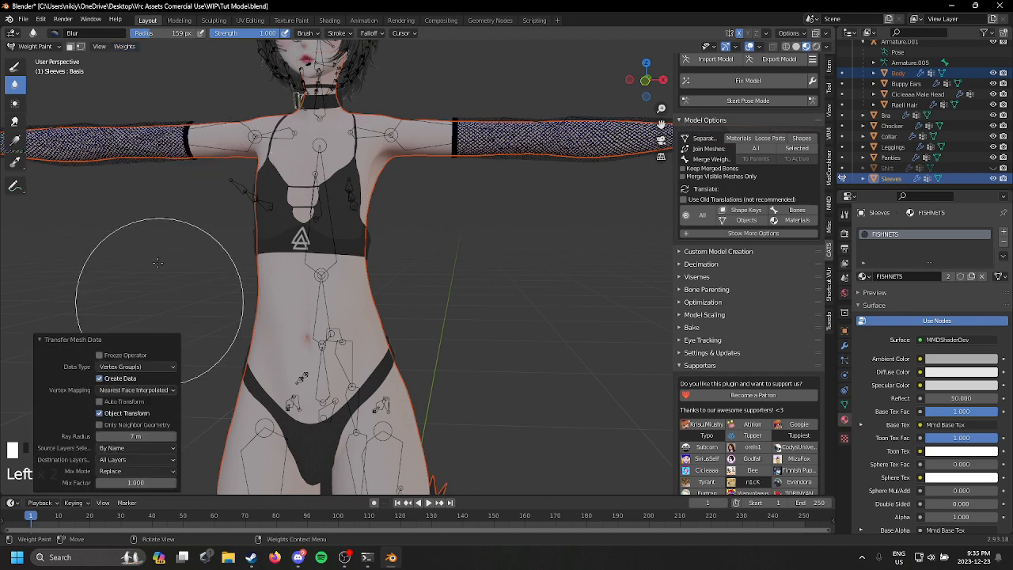
Step: Smooth the sleeves' vertex weights and return to Object Mode
{"action": "left_click", "coordinate": [124, 46]}
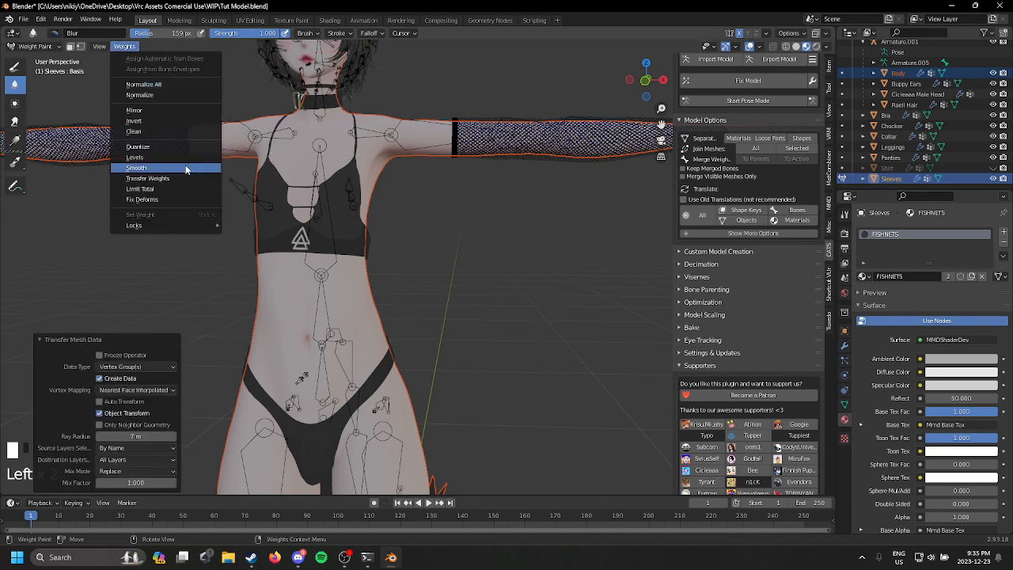
{"action": "left_click", "coordinate": [189, 169]}
{"action": "scroll", "coordinate": [271, 170], "scroll_direction": "down", "scroll_amount": 5}
{"action": "left_click", "coordinate": [32, 46]}
{"action": "left_click", "coordinate": [30, 54]}
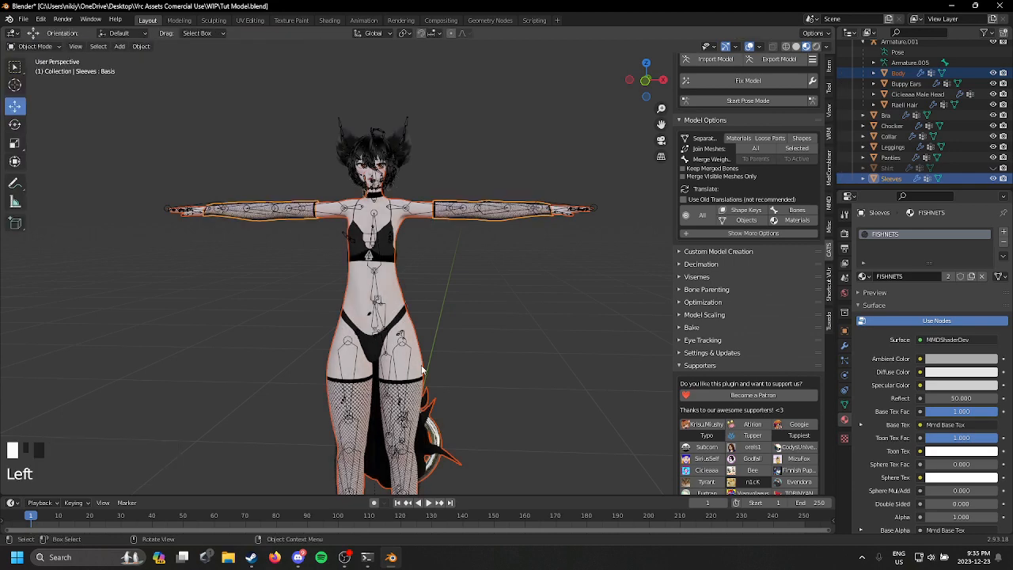
Step: Select the leggings, put them in Weight Paint mode and run Transfer Weights on them
{"action": "middle_click_drag", "start_coordinate": [420, 427], "coordinate": [427, 299], "text": "shift"}
{"action": "left_click", "coordinate": [428, 315]}
{"action": "left_click", "coordinate": [427, 314]}
{"action": "scroll", "coordinate": [427, 299], "scroll_direction": "up", "scroll_amount": 2}
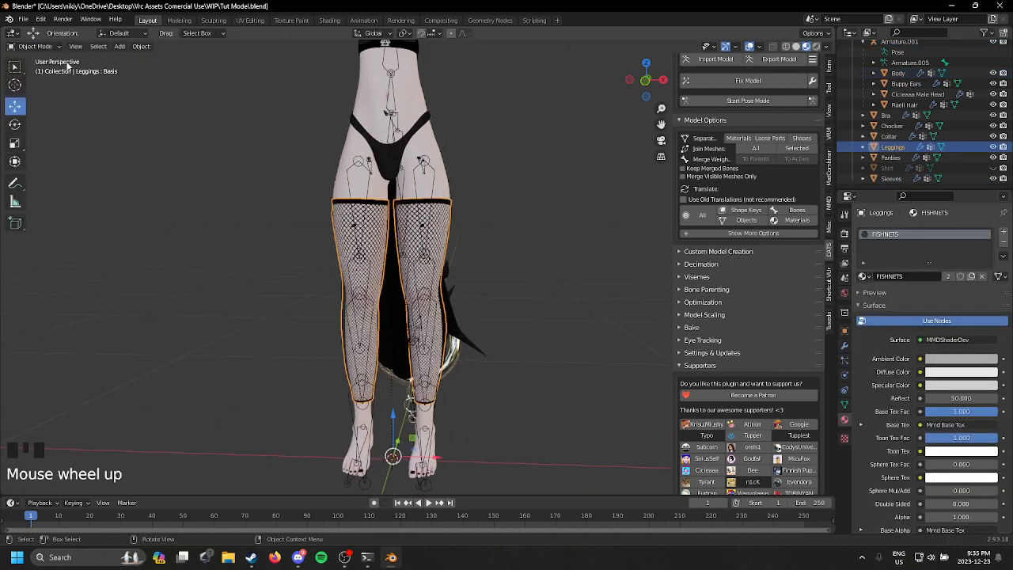
{"action": "left_click", "coordinate": [32, 46]}
{"action": "left_click", "coordinate": [55, 105]}
{"action": "left_click", "coordinate": [124, 46]}
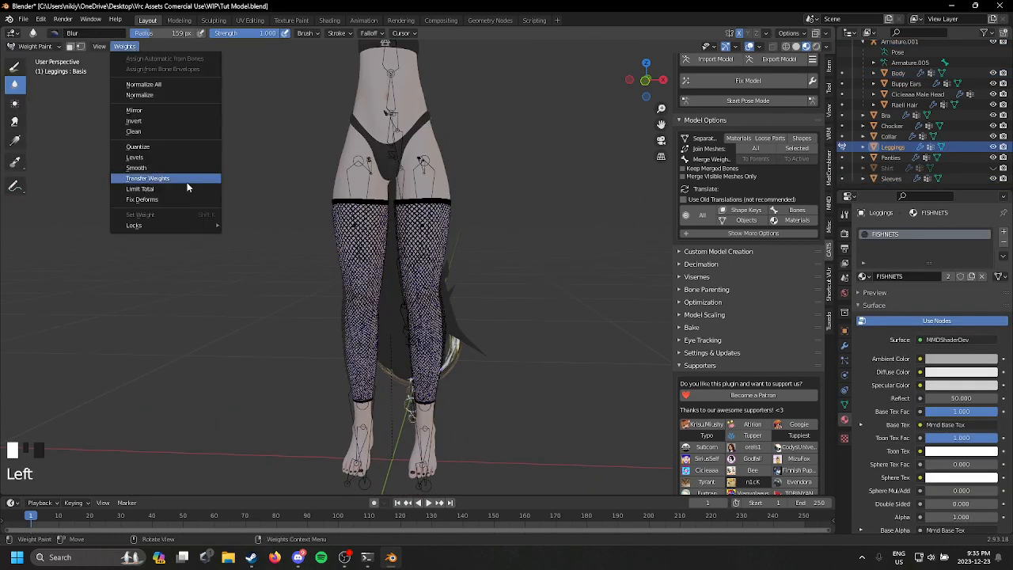
{"action": "left_click", "coordinate": [187, 181]}
Step: Smooth the leggings' vertex weights across all groups and return to Object Mode
{"action": "left_click", "coordinate": [125, 47]}
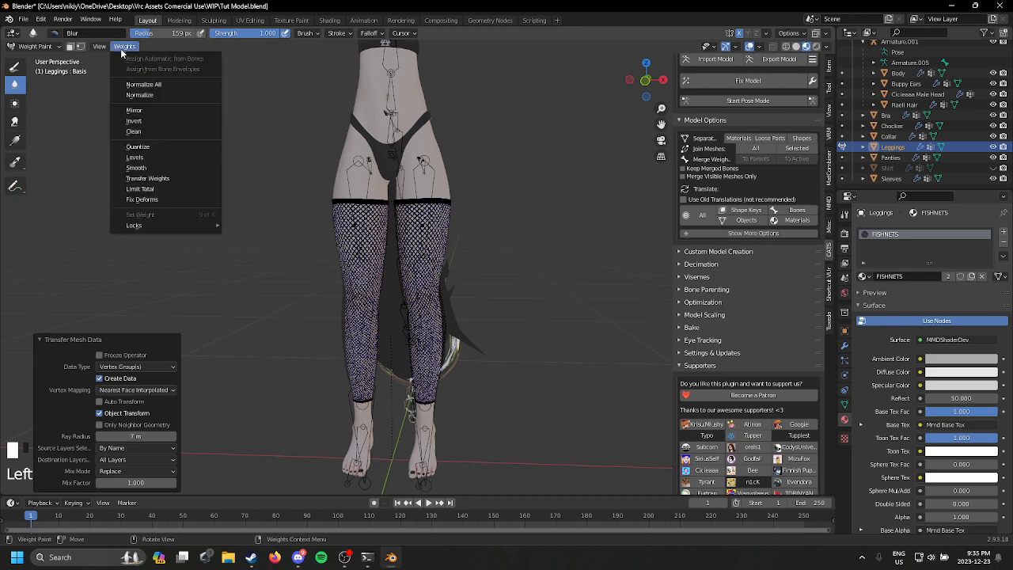
{"action": "left_click", "coordinate": [181, 168]}
{"action": "middle_click_drag", "start_coordinate": [226, 203], "coordinate": [27, 37]}
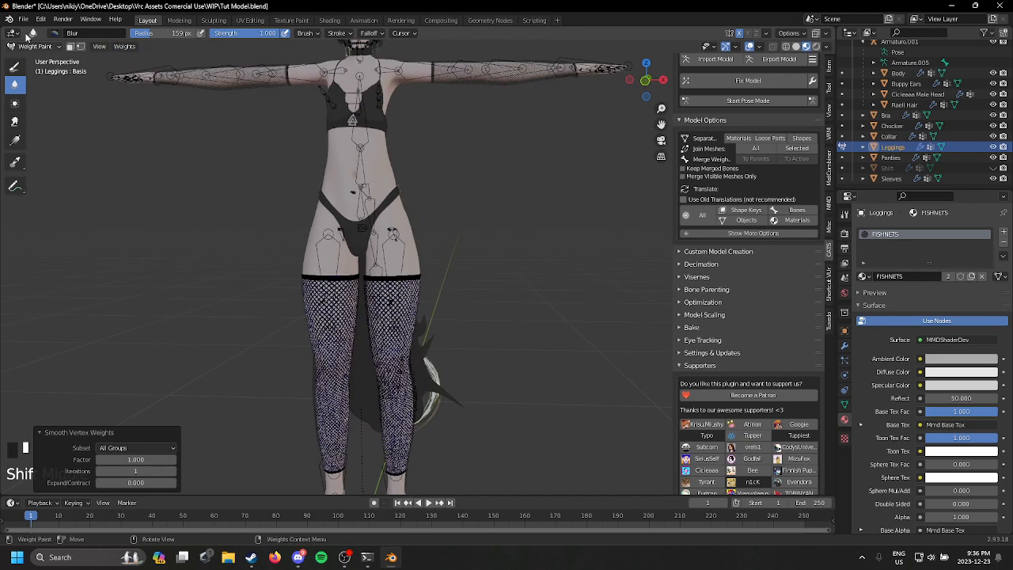
{"action": "left_click", "coordinate": [31, 48]}
{"action": "left_click", "coordinate": [36, 69]}
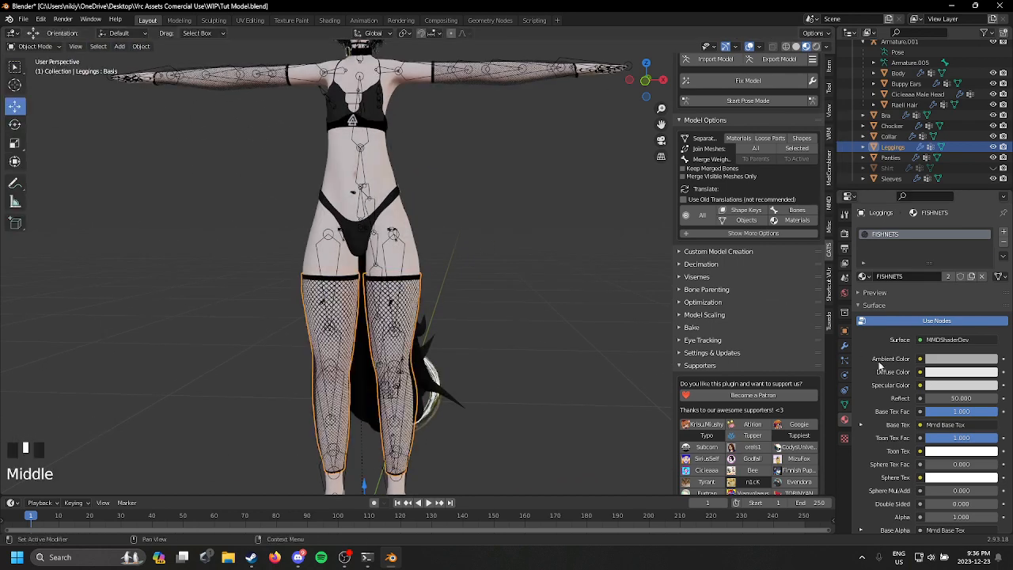
Step: Set the Armature modifier's object to Armature.001 on the leggings and on the sleeves
{"action": "left_click", "coordinate": [844, 346]}
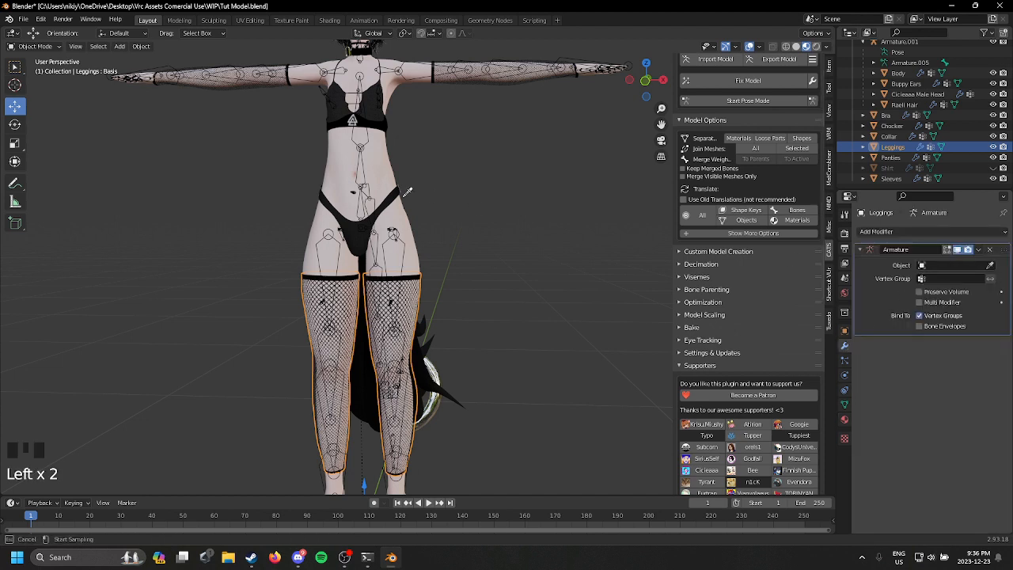
{"action": "left_click", "coordinate": [891, 179]}
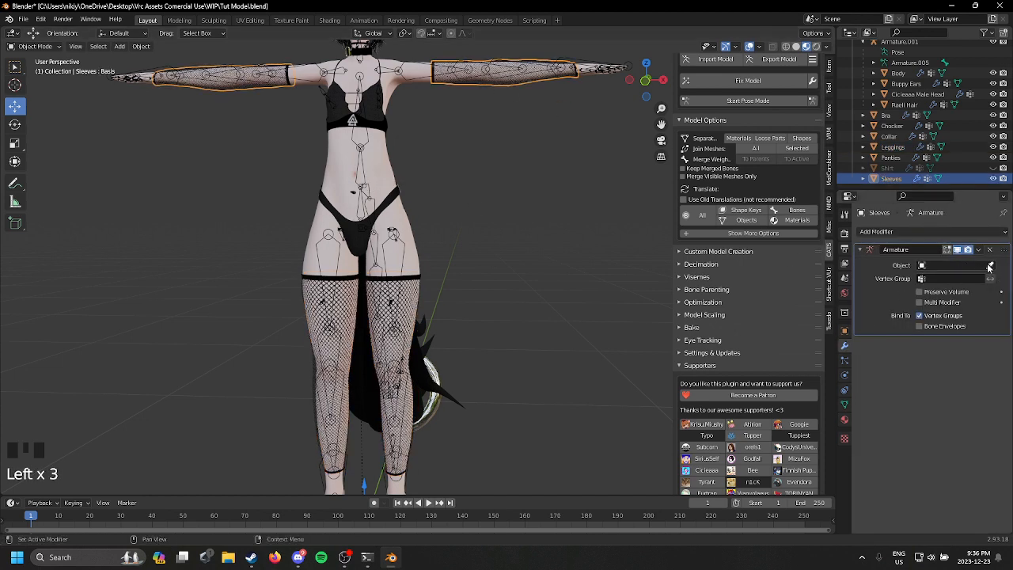
Step: Start pose mode for the armature, test-rotate the left arm bone to check the sleeve, and undo the rotation
{"action": "left_click", "coordinate": [777, 103]}
{"action": "middle_click_drag", "start_coordinate": [454, 190], "coordinate": [475, 328], "text": "shift"}
{"action": "scroll", "coordinate": [474, 328], "scroll_direction": "up", "scroll_amount": 3}
{"action": "left_click", "coordinate": [464, 134]}
{"action": "left_click_drag", "start_coordinate": [410, 90], "coordinate": [433, 116]}
{"action": "key", "text": "ctrl+z"}
Step: Try bending the left elbow bone by about 111° to inspect the sleeve's deformation, and undo the rotation
{"action": "middle_click_drag", "start_coordinate": [573, 240], "coordinate": [377, 385], "text": "shift"}
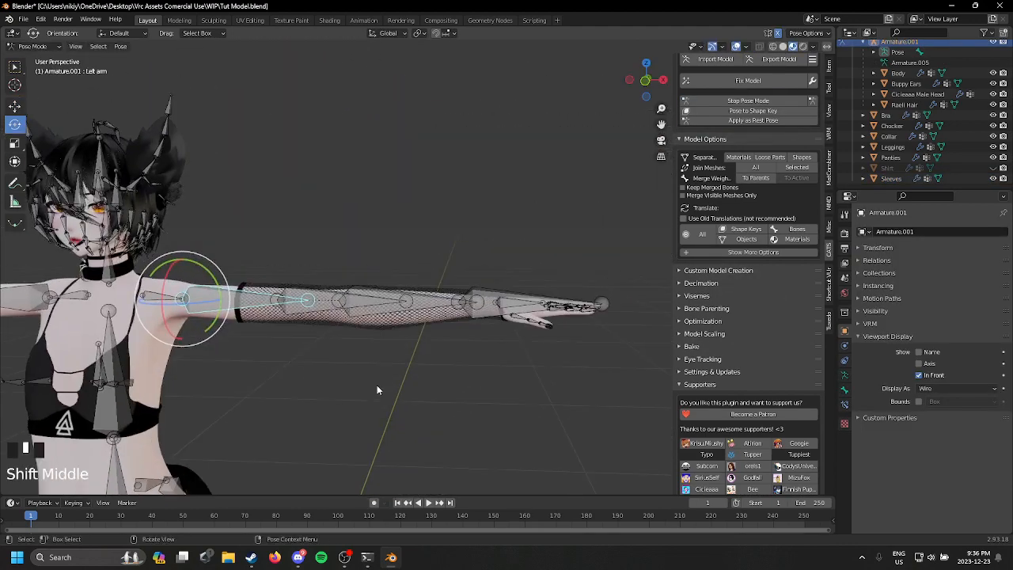
{"action": "left_click", "coordinate": [395, 305]}
{"action": "left_click_drag", "start_coordinate": [370, 307], "coordinate": [277, 308]}
{"action": "scroll", "coordinate": [331, 407], "scroll_direction": "up", "scroll_amount": 2}
{"action": "middle_click_drag", "start_coordinate": [373, 319], "coordinate": [532, 311]}
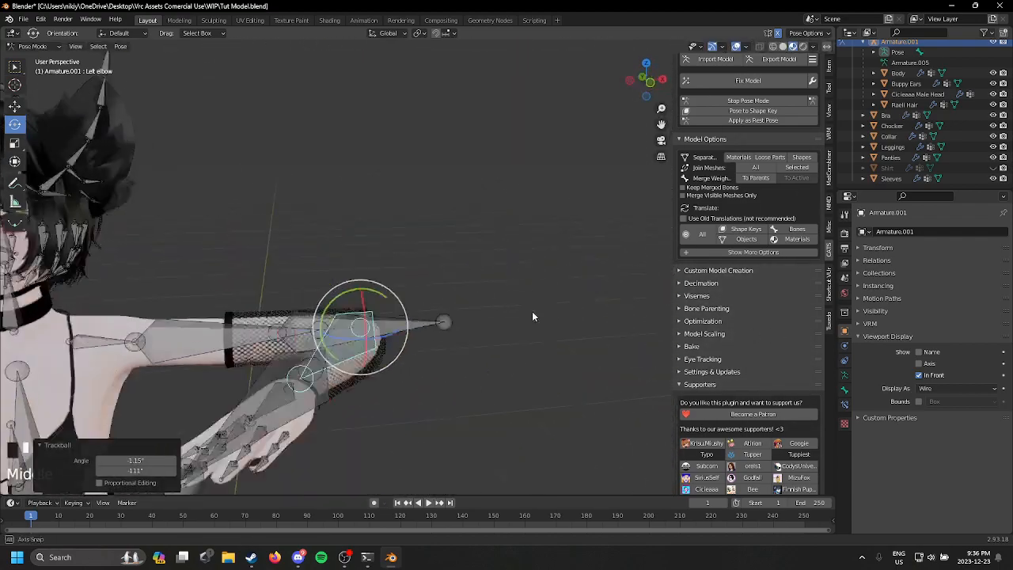
{"action": "scroll", "coordinate": [529, 315], "scroll_direction": "up", "scroll_amount": 1}
{"action": "key", "text": "ctrl+z"}
{"action": "scroll", "coordinate": [530, 315], "scroll_direction": "down", "scroll_amount": 2}
Step: Try rotating the left leg bone by about 19.5° to test how the leggings follow, and undo the rotation
{"action": "middle_click_drag", "start_coordinate": [436, 380], "coordinate": [554, 194], "text": "shift"}
{"action": "scroll", "coordinate": [546, 206], "scroll_direction": "down", "scroll_amount": 3}
{"action": "middle_click_drag", "start_coordinate": [337, 383], "coordinate": [397, 232], "text": "shift"}
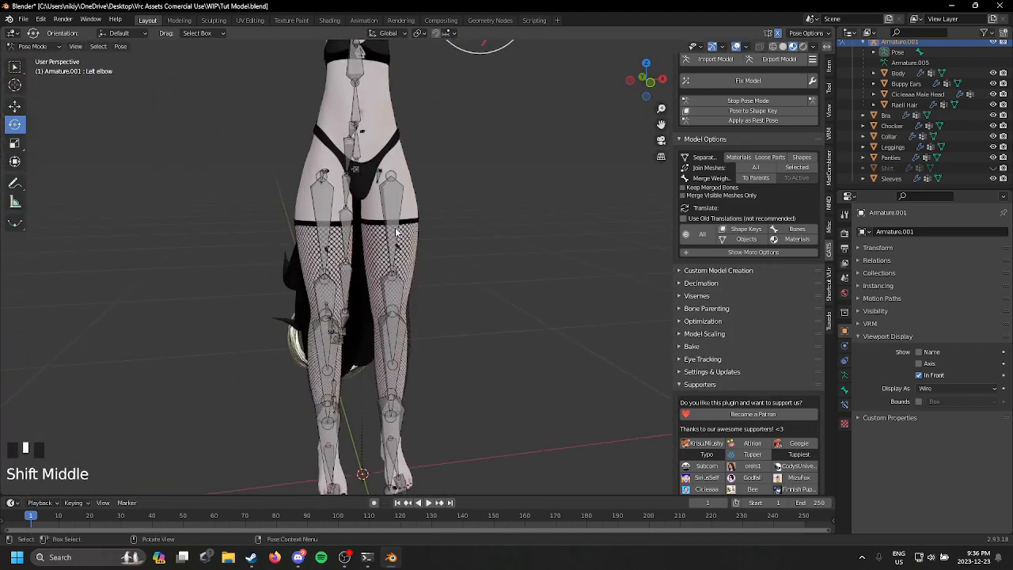
{"action": "left_click", "coordinate": [397, 232]}
{"action": "left_click_drag", "start_coordinate": [395, 208], "coordinate": [397, 340]}
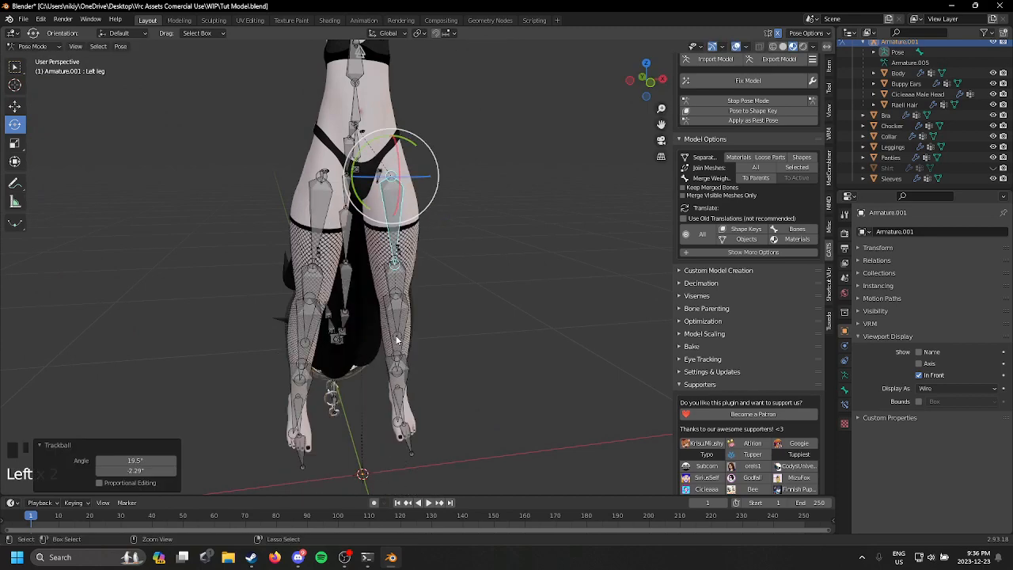
{"action": "key", "text": "ctrl+z"}
Step: Rotate the left knee bone by about -106° in side view to bend the lower legs backwards
{"action": "middle_click_drag", "start_coordinate": [398, 340], "coordinate": [383, 353]}
{"action": "left_click", "coordinate": [390, 314]}
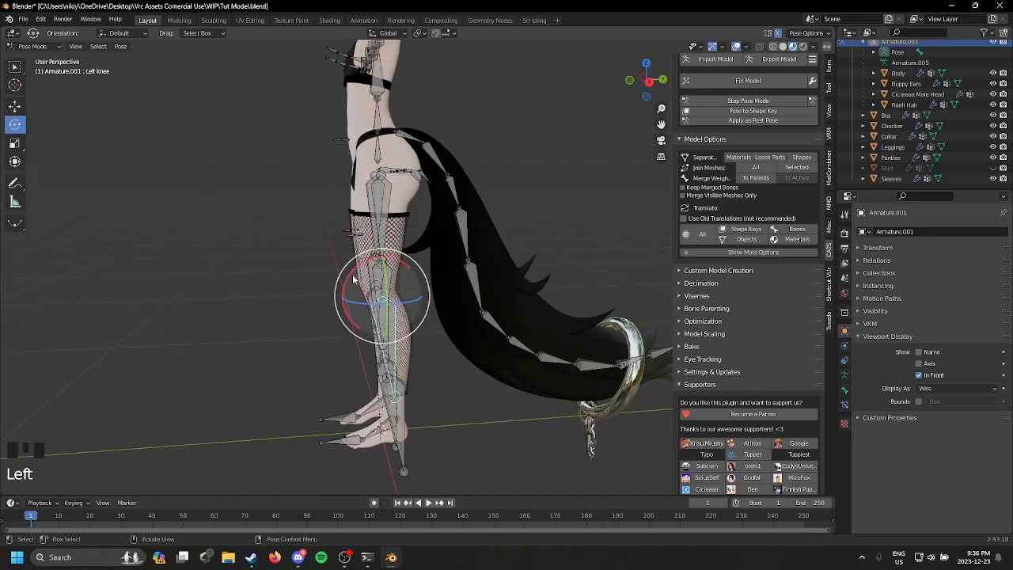
{"action": "left_click_drag", "start_coordinate": [347, 264], "coordinate": [330, 361]}
{"action": "middle_click_drag", "start_coordinate": [330, 361], "coordinate": [421, 394]}
{"action": "scroll", "coordinate": [422, 395], "scroll_direction": "up", "scroll_amount": 5}
Step: Return to object mode, select the fishnet leggings, and sculpt them around the bent knees
{"action": "left_click", "coordinate": [43, 48]}
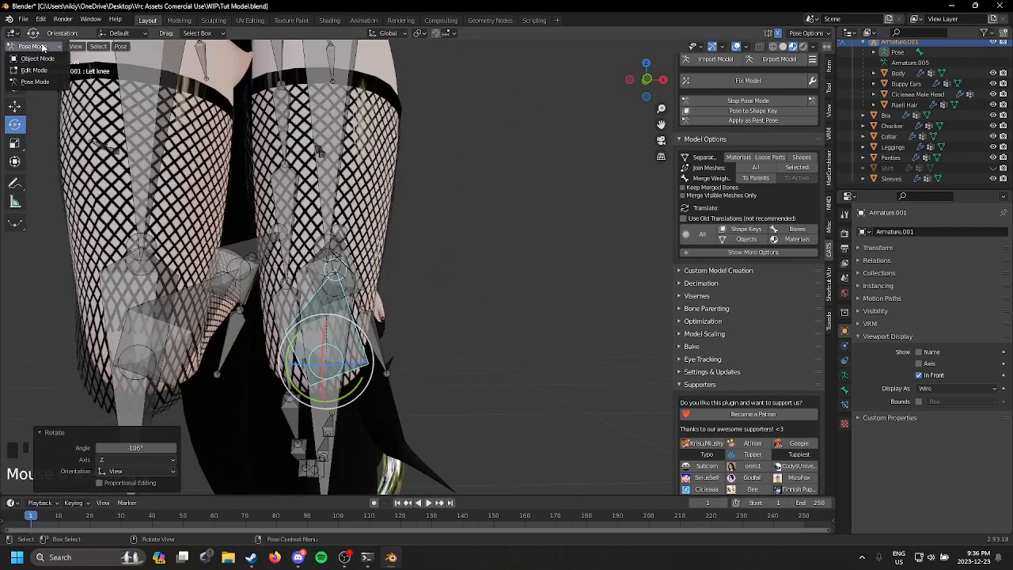
{"action": "left_click", "coordinate": [35, 59]}
{"action": "left_click", "coordinate": [315, 170]}
{"action": "middle_click_drag", "start_coordinate": [315, 170], "coordinate": [348, 198]}
{"action": "left_click", "coordinate": [36, 46]}
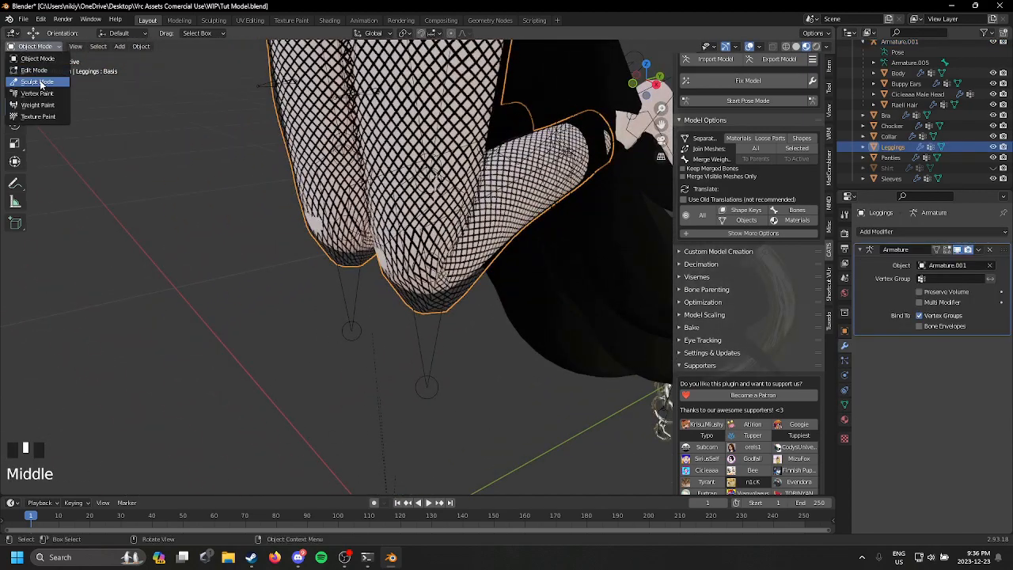
{"action": "left_click", "coordinate": [39, 83]}
{"action": "scroll", "coordinate": [267, 246], "scroll_direction": "up", "scroll_amount": 2}
{"action": "middle_click_drag", "start_coordinate": [360, 252], "coordinate": [348, 405]}
{"action": "scroll", "coordinate": [487, 233], "scroll_direction": "down", "scroll_amount": 2}
{"action": "middle_click_drag", "start_coordinate": [434, 240], "coordinate": [473, 300]}
Step: Restart pose mode to reset the legs and examine the leggings and the rest of the outfit on the straight body
{"action": "left_click", "coordinate": [783, 101]}
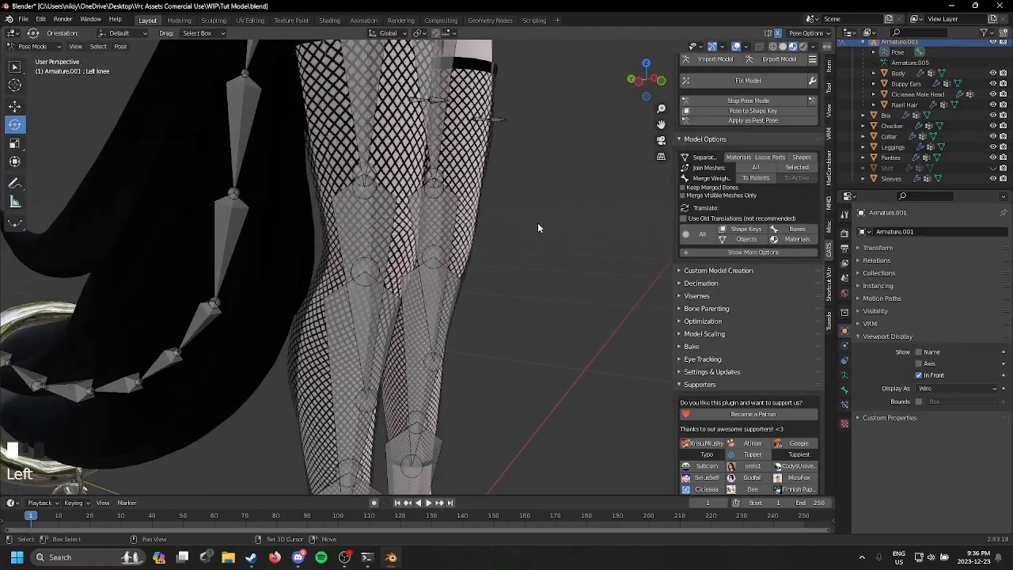
{"action": "mouse_move", "coordinate": [538, 226]}
{"action": "middle_mouse_down"}
{"action": "mouse_move", "coordinate": [554, 227]}
{"action": "mouse_move", "coordinate": [527, 226]}
{"action": "middle_mouse_up"}
{"action": "scroll", "coordinate": [492, 234], "scroll_direction": "down", "scroll_amount": 2}
{"action": "scroll", "coordinate": [492, 234], "scroll_direction": "down", "scroll_amount": 1}
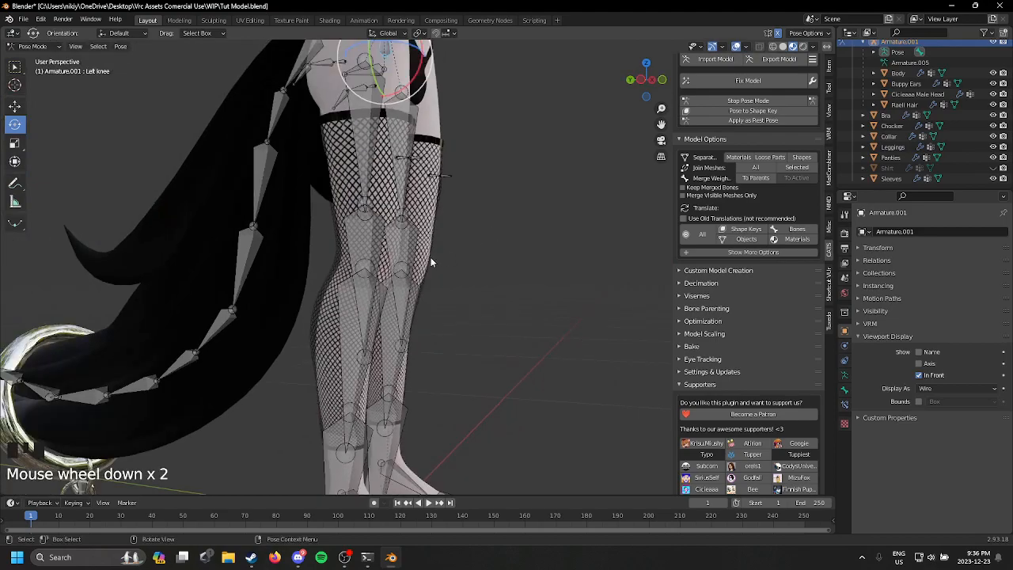
{"action": "middle_click_drag", "start_coordinate": [430, 257], "coordinate": [324, 250]}
{"action": "scroll", "coordinate": [335, 231], "scroll_direction": "down", "scroll_amount": 2}
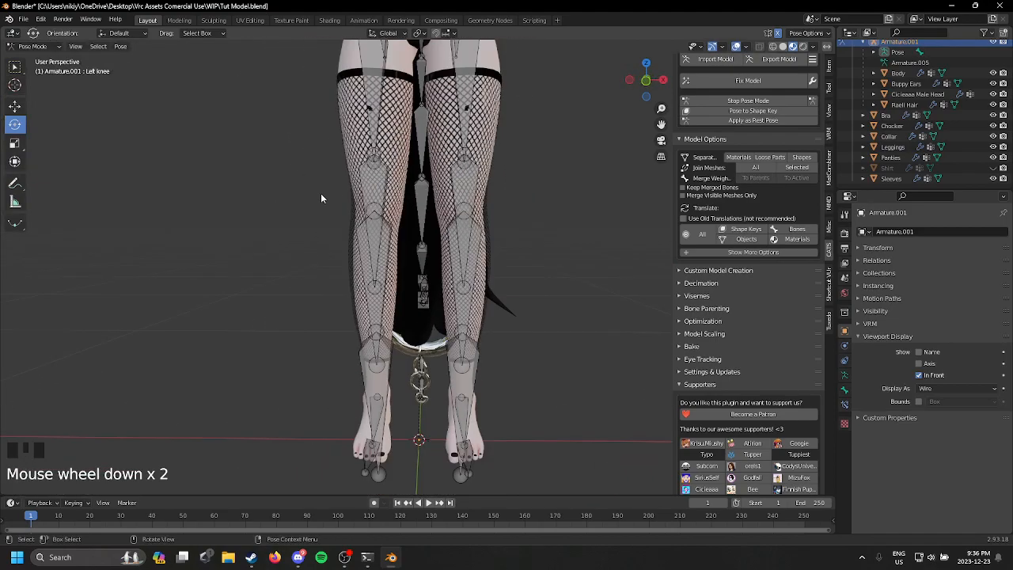
{"action": "scroll", "coordinate": [527, 185], "scroll_direction": "down", "scroll_amount": 1}
{"action": "scroll", "coordinate": [507, 160], "scroll_direction": "up", "scroll_amount": 1}
{"action": "middle_click_drag", "start_coordinate": [506, 160], "coordinate": [579, 394], "text": "shift"}
{"action": "scroll", "coordinate": [561, 262], "scroll_direction": "up", "scroll_amount": 2}
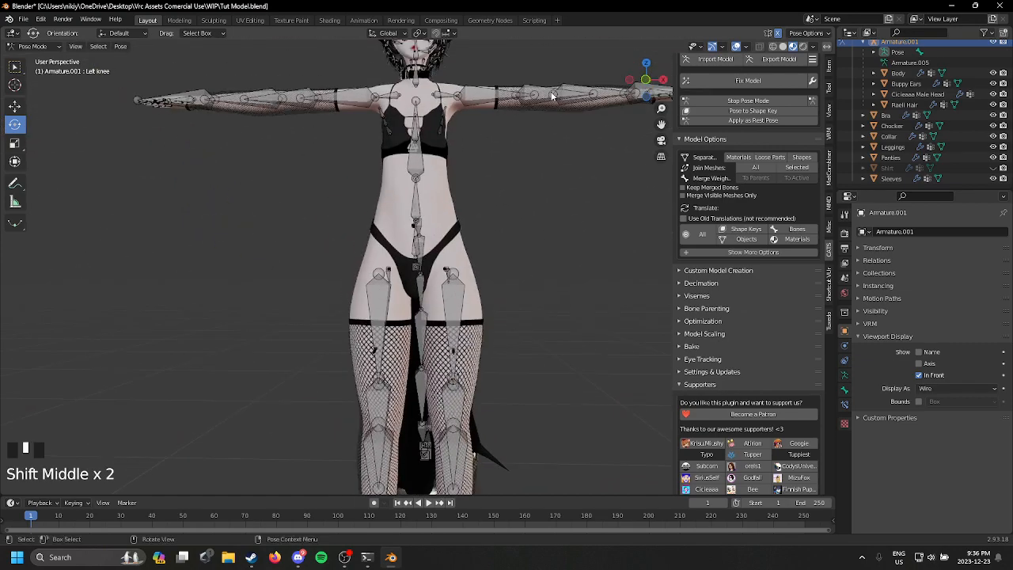
{"action": "middle_click_drag", "start_coordinate": [554, 95], "coordinate": [467, 209]}
{"action": "scroll", "coordinate": [547, 199], "scroll_direction": "down", "scroll_amount": 3}
{"action": "scroll", "coordinate": [529, 272], "scroll_direction": "down", "scroll_amount": 2}
{"action": "scroll", "coordinate": [529, 283], "scroll_direction": "up", "scroll_amount": 2}
{"action": "scroll", "coordinate": [467, 209], "scroll_direction": "up", "scroll_amount": 1}
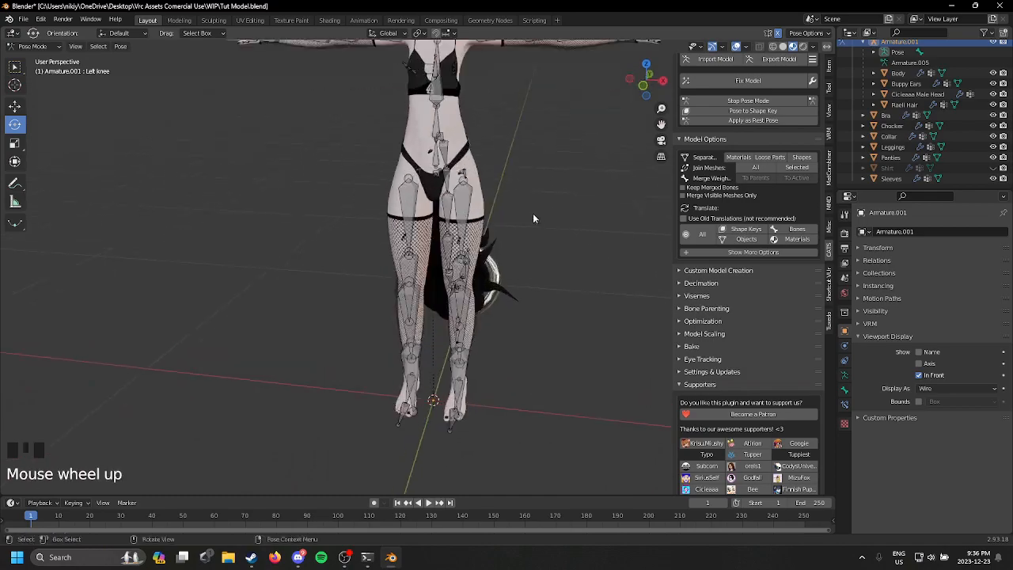
{"action": "middle_click_drag", "start_coordinate": [533, 215], "coordinate": [506, 439]}
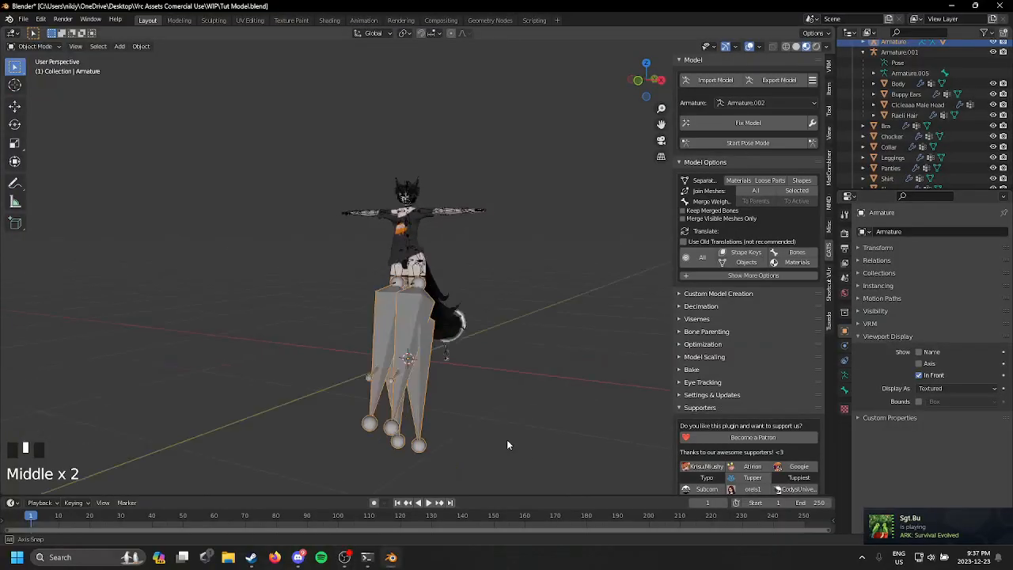
Step: Try hiding the leggings in front of the leg warmers' oversized armature, and undo it
{"action": "scroll", "coordinate": [483, 427], "scroll_direction": "up", "scroll_amount": 5}
{"action": "left_click", "coordinate": [407, 387]}
{"action": "left_click", "coordinate": [406, 387]}
{"action": "key", "text": "h"}
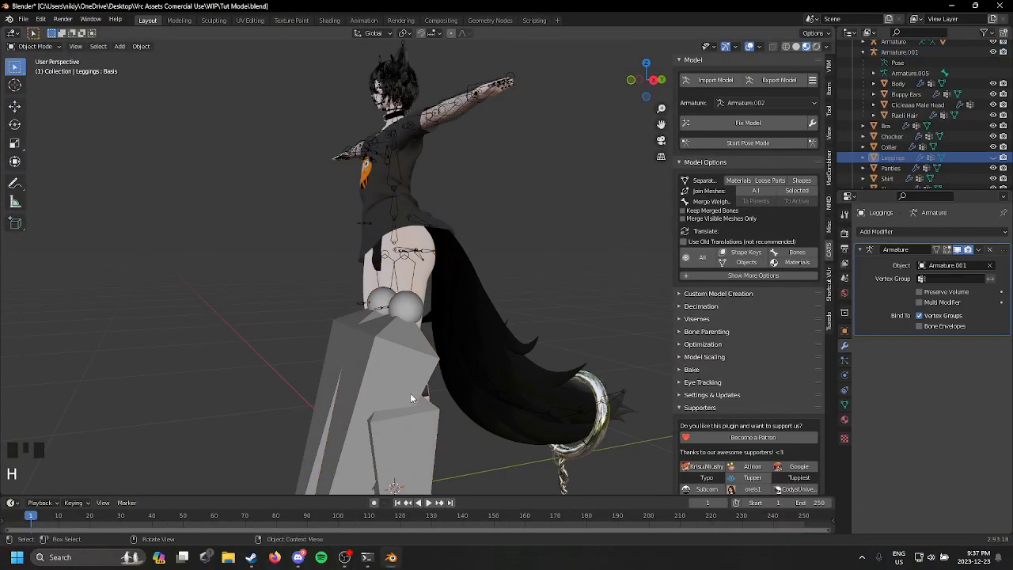
{"action": "key", "text": "ctrl+z"}
Step: Hide the leg warmers' oversized armature, look at the warmers from several sides, and undo back to the armature selection
{"action": "left_click", "coordinate": [367, 399]}
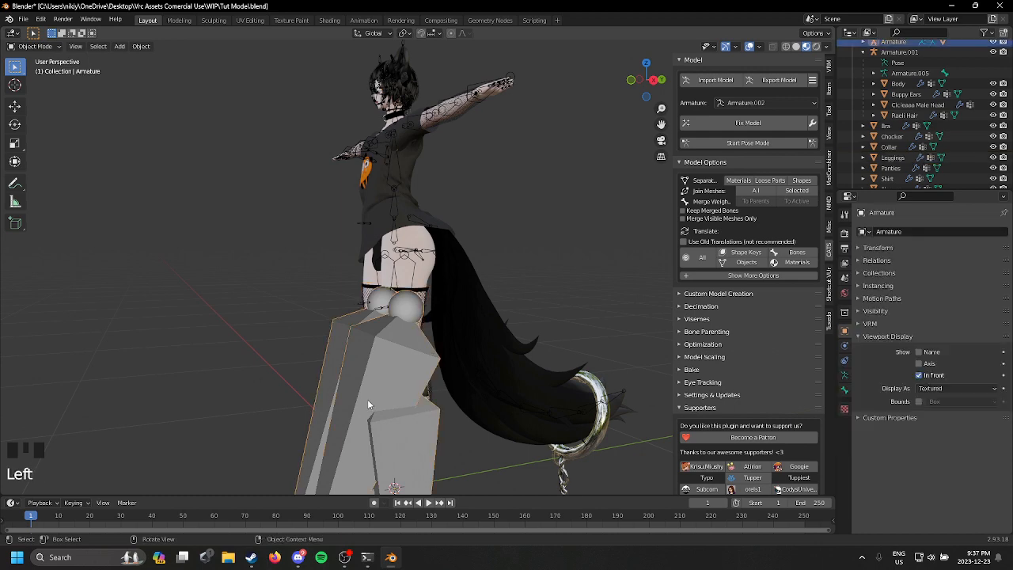
{"action": "middle_click_drag", "start_coordinate": [580, 413], "coordinate": [515, 362], "text": "shift"}
{"action": "key", "text": "h"}
{"action": "left_click", "coordinate": [431, 418]}
{"action": "scroll", "coordinate": [510, 273], "scroll_direction": "down", "scroll_amount": 2}
{"action": "middle_click_drag", "start_coordinate": [509, 270], "coordinate": [642, 421], "text": "shift"}
{"action": "scroll", "coordinate": [556, 319], "scroll_direction": "up", "scroll_amount": 2}
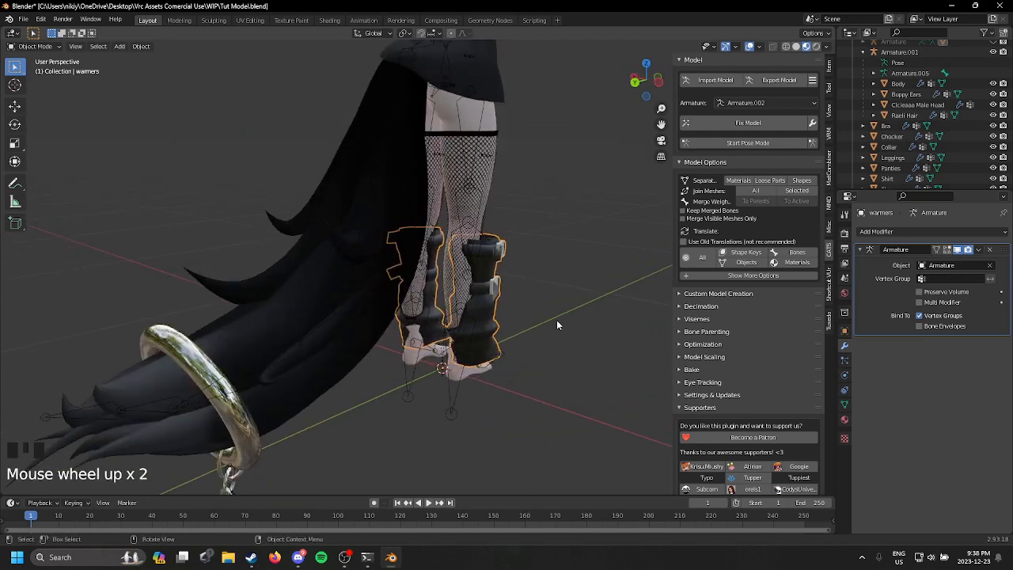
{"action": "middle_click_drag", "start_coordinate": [556, 320], "coordinate": [565, 345]}
{"action": "key", "text": "ctrl+z"}
{"action": "key", "text": "ctrl+z"}
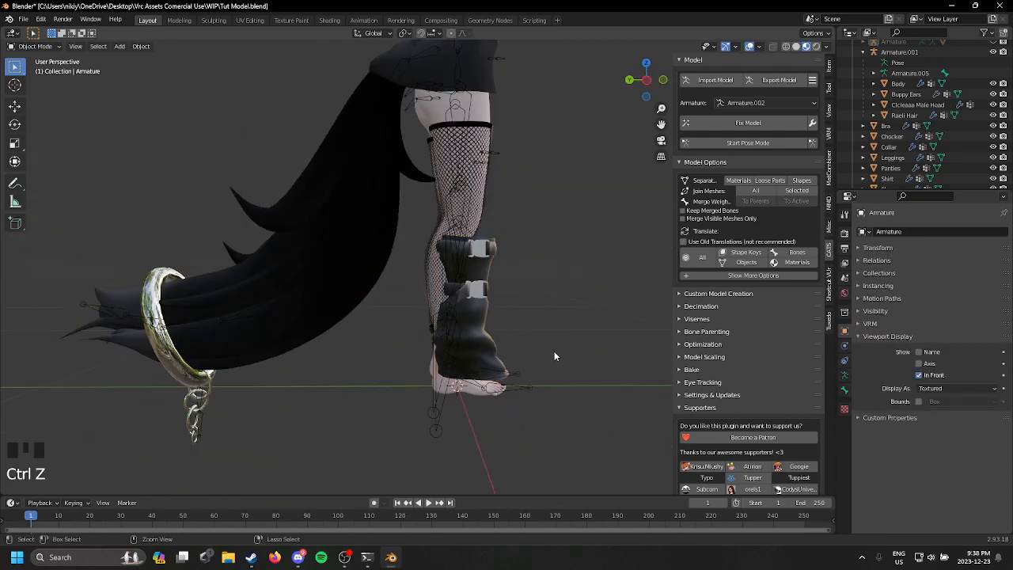
Step: Delete the leg warmers' own armature
{"action": "left_click", "coordinate": [551, 338]}
{"action": "left_click", "coordinate": [551, 342]}
{"action": "key", "text": "Delete"}
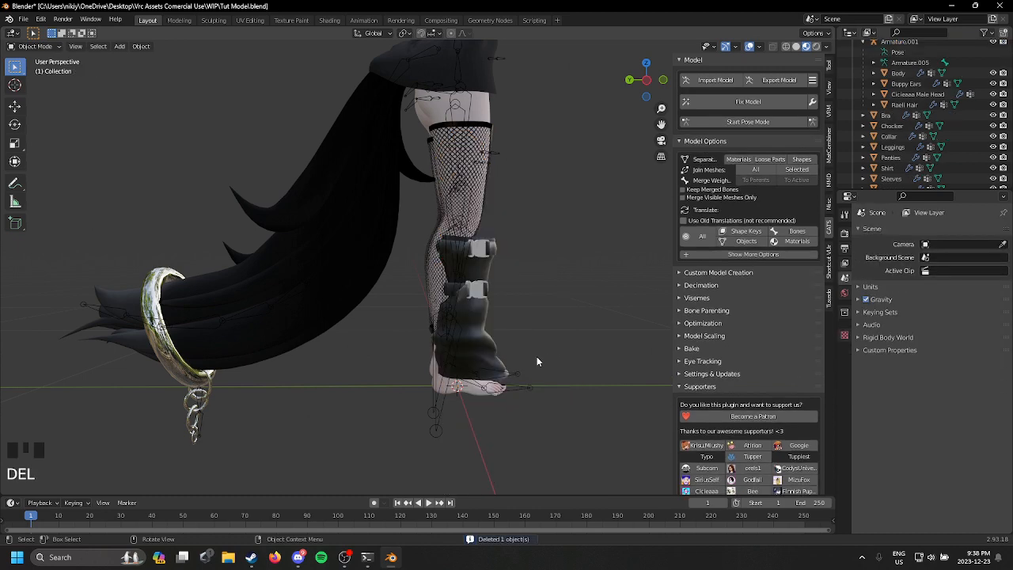
Step: Select the leg warmers and set their origin to geometry in an orthographic side view
{"action": "left_click", "coordinate": [503, 364]}
{"action": "middle_click_drag", "start_coordinate": [500, 364], "coordinate": [469, 342], "text": "shift"}
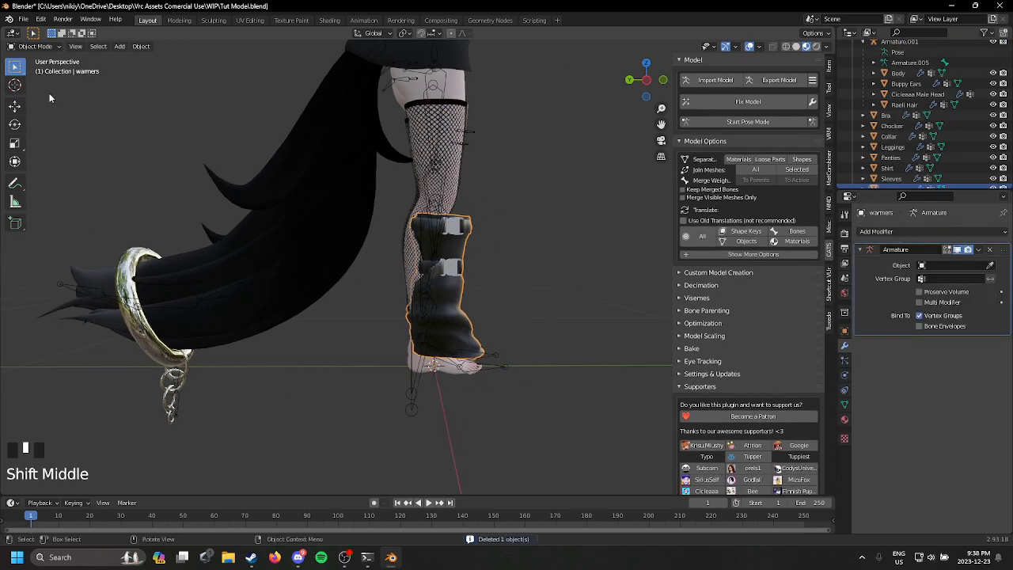
{"action": "left_click", "coordinate": [15, 106]}
{"action": "left_click", "coordinate": [647, 84]}
{"action": "middle_click_drag", "start_coordinate": [499, 216], "coordinate": [407, 227], "text": "shift"}
{"action": "scroll", "coordinate": [396, 228], "scroll_direction": "up", "scroll_amount": 2}
{"action": "right_click", "coordinate": [371, 230]}
{"action": "mouse_move", "coordinate": [372, 231]}
{"action": "left_click", "coordinate": [427, 244]}
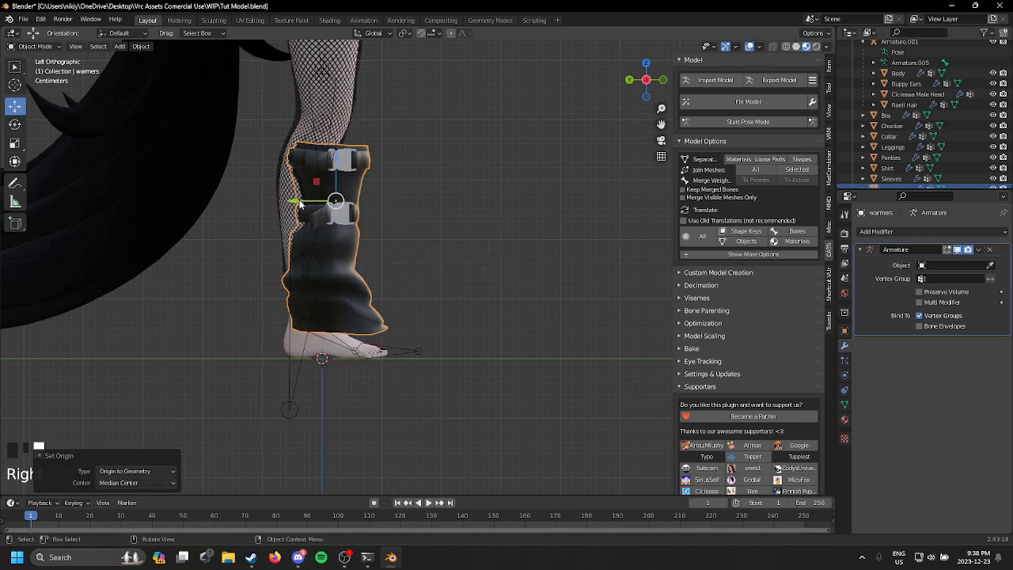
Step: Move the leg warmers about 0.039 m along Y and about -0.016 m along Z to fit the lower legs
{"action": "left_click_drag", "start_coordinate": [301, 204], "coordinate": [271, 199]}
{"action": "middle_click_drag", "start_coordinate": [369, 228], "coordinate": [234, 247]}
{"action": "scroll", "coordinate": [364, 278], "scroll_direction": "down", "scroll_amount": 2}
{"action": "scroll", "coordinate": [375, 285], "scroll_direction": "up", "scroll_amount": 1}
{"action": "middle_click_drag", "start_coordinate": [372, 288], "coordinate": [369, 337], "text": "shift"}
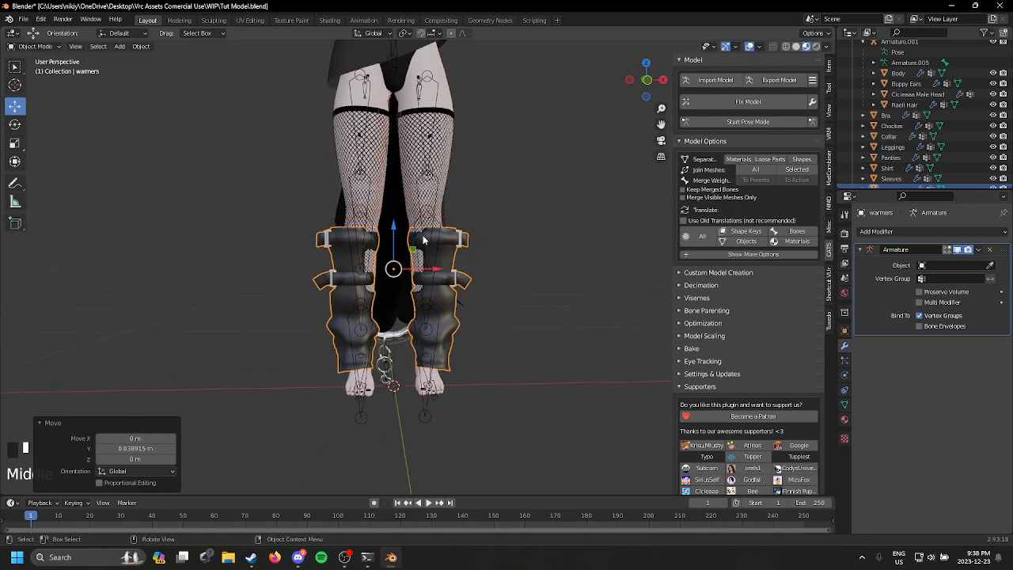
{"action": "left_click_drag", "start_coordinate": [394, 230], "coordinate": [393, 236]}
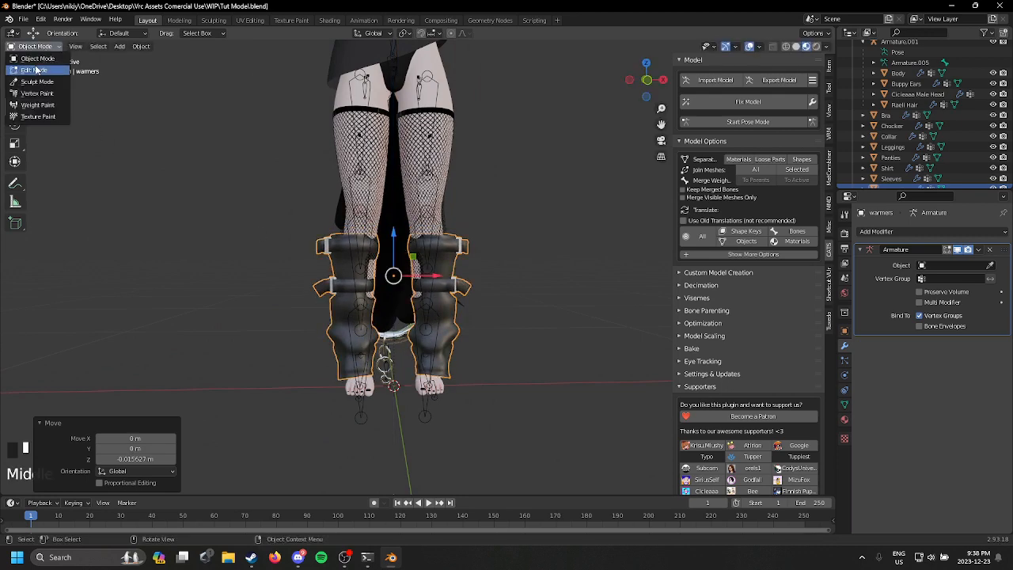
Step: With X mirroring on in edit mode, move one leg warmer about 0.013 m along X and -0.001 m along Z, then return to object mode
{"action": "left_click", "coordinate": [36, 71]}
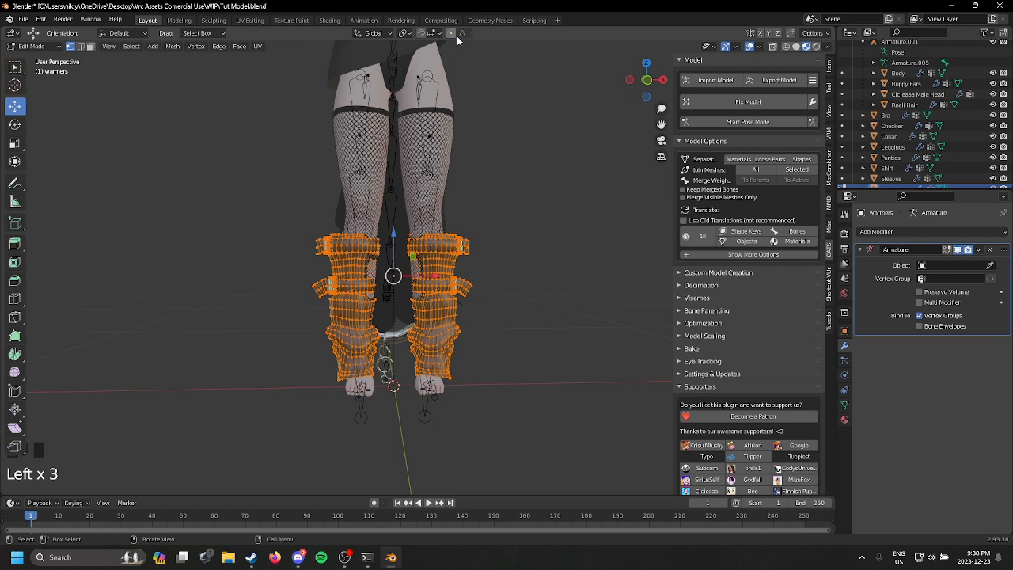
{"action": "middle_click_drag", "start_coordinate": [496, 212], "coordinate": [479, 198]}
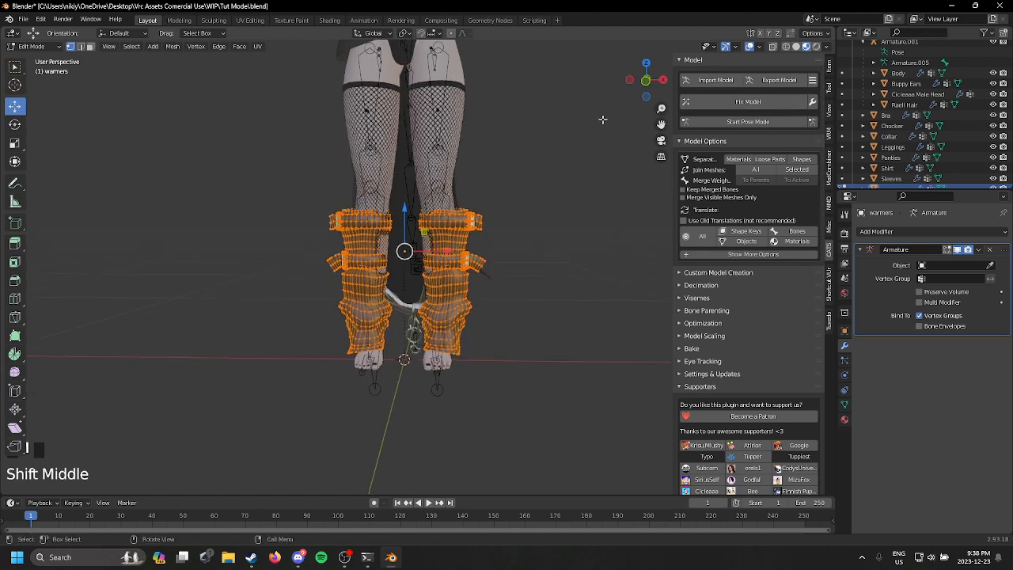
{"action": "left_click", "coordinate": [647, 96]}
{"action": "left_click", "coordinate": [666, 83]}
{"action": "left_click", "coordinate": [666, 82]}
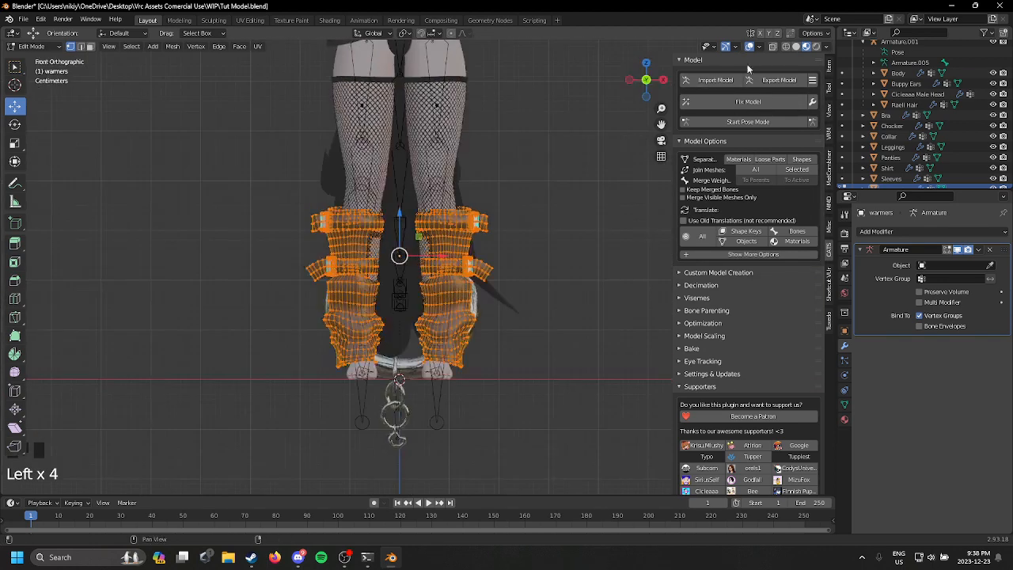
{"action": "left_click", "coordinate": [772, 46]}
{"action": "left_click_drag", "start_coordinate": [238, 170], "coordinate": [420, 427]}
{"action": "key", "text": "g"}
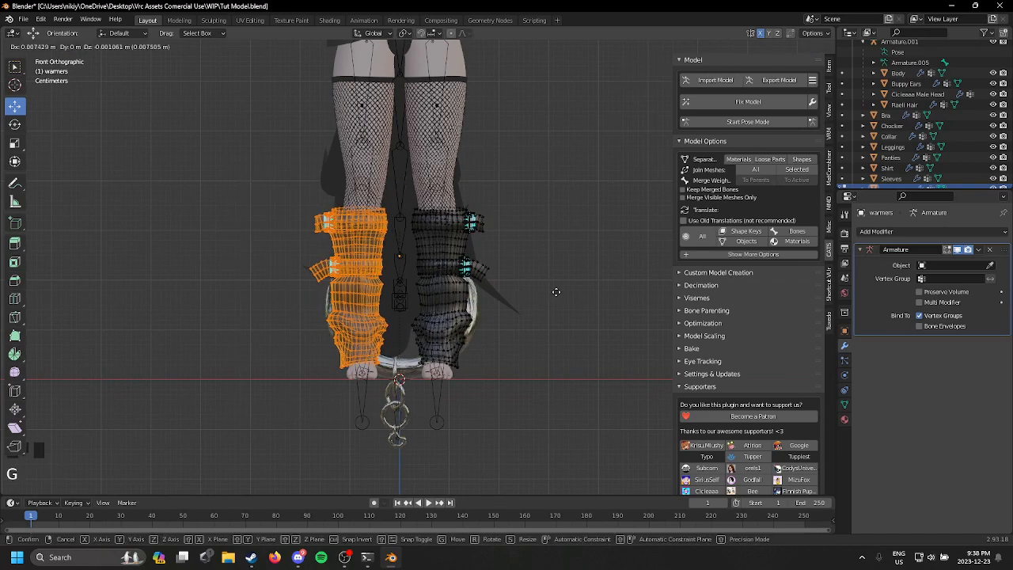
{"action": "left_click", "coordinate": [554, 291]}
{"action": "middle_click_drag", "start_coordinate": [554, 290], "coordinate": [113, 79]}
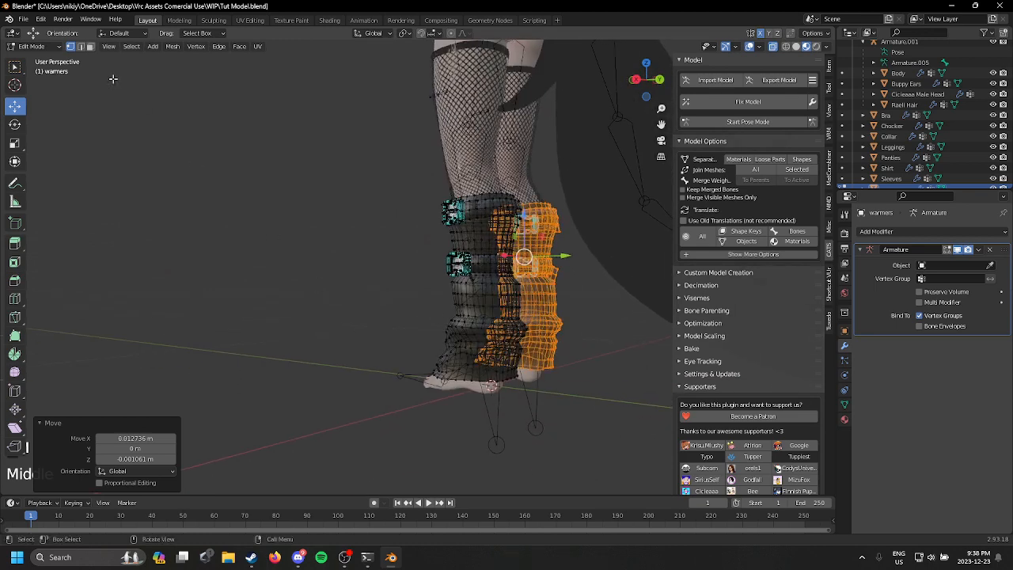
{"action": "left_click", "coordinate": [42, 49]}
{"action": "left_click", "coordinate": [42, 62]}
Step: Replace the leg warmers' metal material with the existing METAL material for the buckles
{"action": "scroll", "coordinate": [356, 238], "scroll_direction": "up", "scroll_amount": 2}
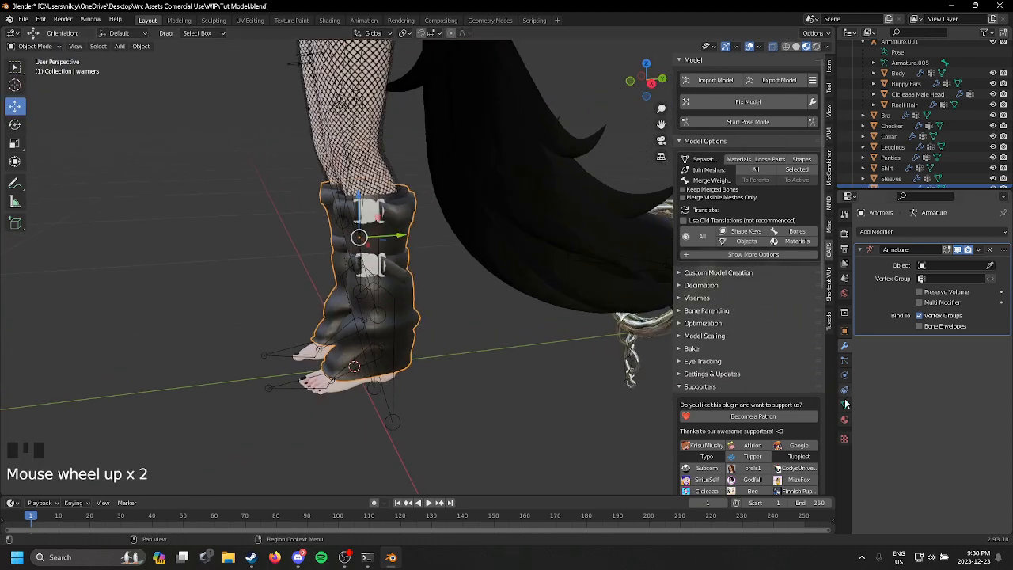
{"action": "left_click", "coordinate": [844, 421]}
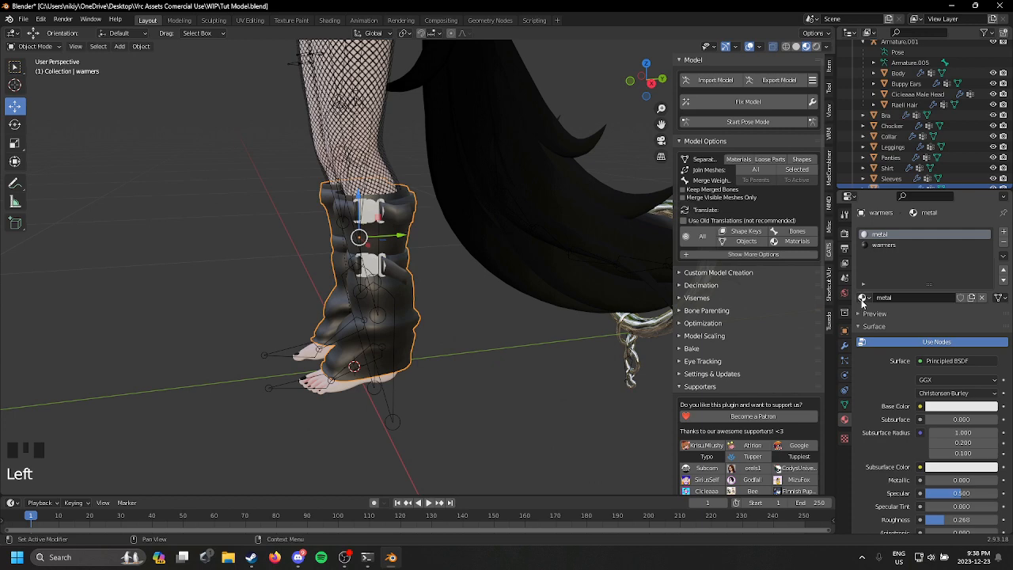
{"action": "left_click", "coordinate": [862, 298]}
{"action": "left_click", "coordinate": [904, 323]}
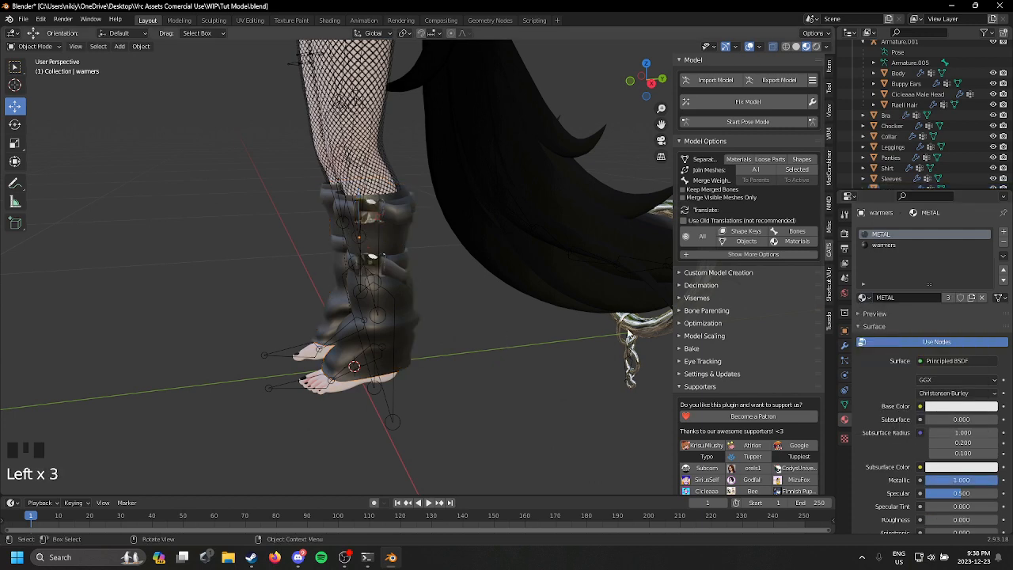
{"action": "middle_click_drag", "start_coordinate": [472, 148], "coordinate": [506, 180], "text": "shift"}
{"action": "scroll", "coordinate": [551, 363], "scroll_direction": "up", "scroll_amount": 2}
{"action": "scroll", "coordinate": [447, 257], "scroll_direction": "up", "scroll_amount": 3}
Step: Select the leg warmers and reshape them around the lower legs and feet with the Grab sculpt brush from the side
{"action": "left_click", "coordinate": [447, 258]}
{"action": "scroll", "coordinate": [447, 257], "scroll_direction": "up", "scroll_amount": 2}
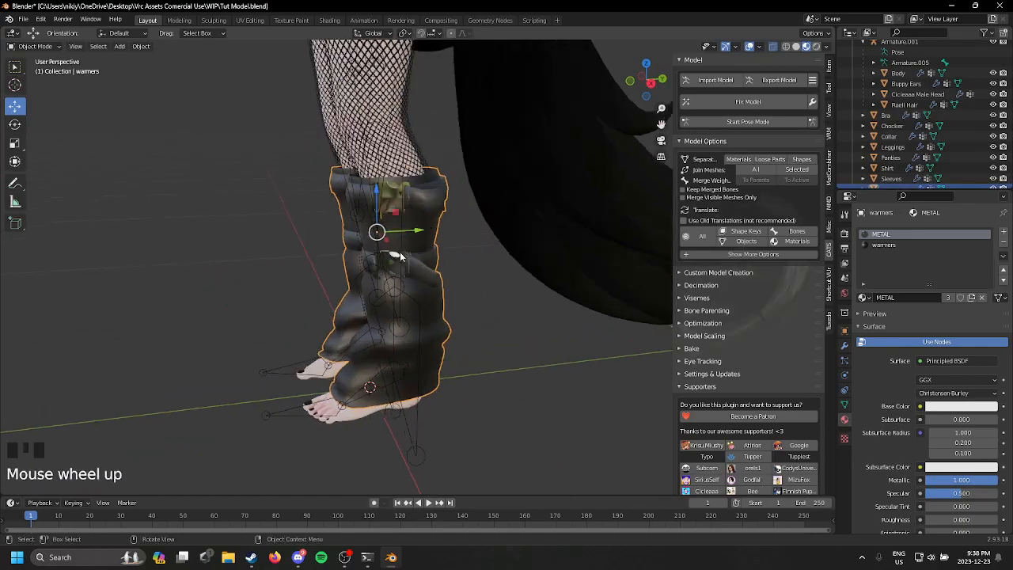
{"action": "mouse_move", "coordinate": [447, 257]}
{"action": "middle_mouse_down"}
{"action": "mouse_move", "coordinate": [497, 262]}
{"action": "mouse_move", "coordinate": [456, 266]}
{"action": "mouse_move", "coordinate": [423, 248]}
{"action": "mouse_move", "coordinate": [503, 273]}
{"action": "mouse_move", "coordinate": [557, 235]}
{"action": "mouse_move", "coordinate": [575, 253]}
{"action": "mouse_move", "coordinate": [505, 243]}
{"action": "middle_mouse_up"}
{"action": "scroll", "coordinate": [499, 269], "scroll_direction": "up", "scroll_amount": 2}
{"action": "scroll", "coordinate": [508, 279], "scroll_direction": "down", "scroll_amount": 3}
{"action": "left_click", "coordinate": [35, 46]}
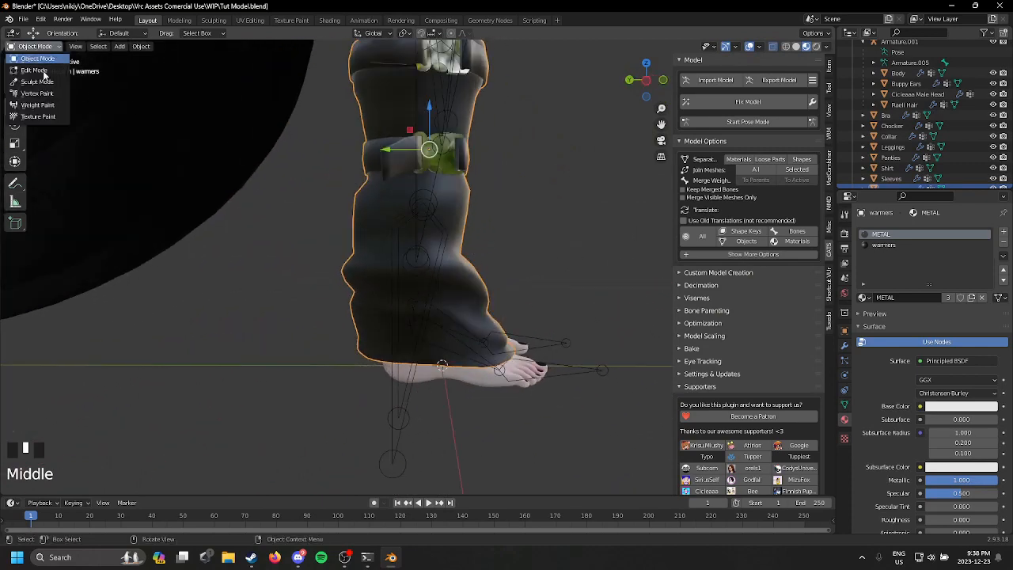
{"action": "left_click", "coordinate": [38, 80]}
{"action": "middle_click_drag", "start_coordinate": [236, 153], "coordinate": [507, 250], "text": "shift"}
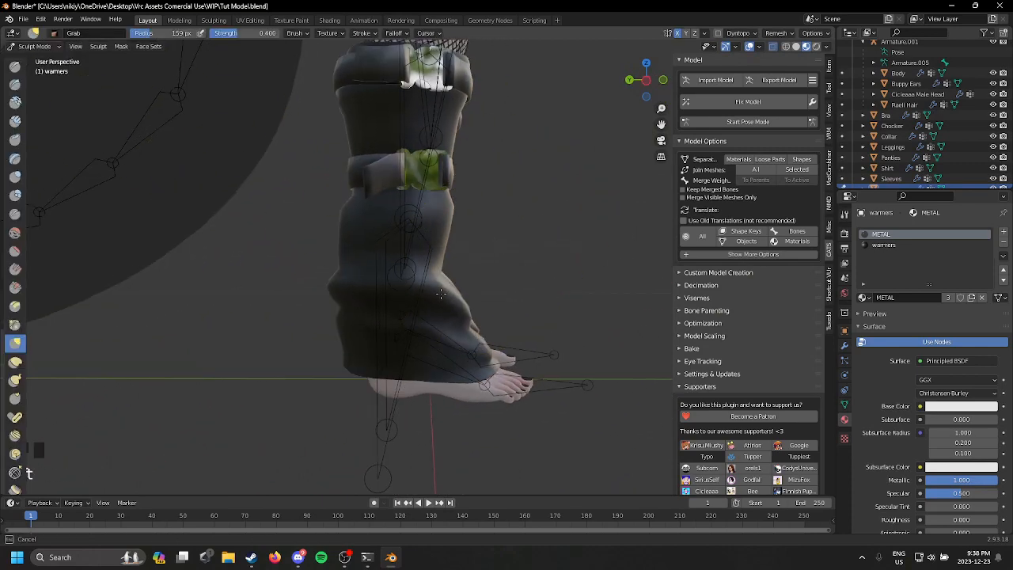
{"action": "scroll", "coordinate": [440, 293], "scroll_direction": "down", "scroll_amount": 3}
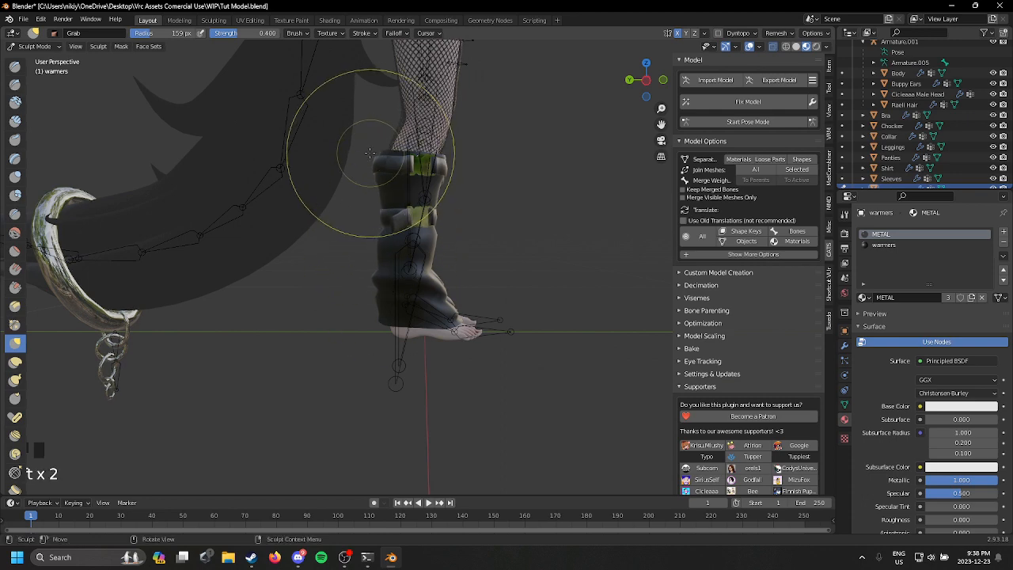
{"action": "scroll", "coordinate": [441, 317], "scroll_direction": "up", "scroll_amount": 5}
{"action": "middle_click_drag", "start_coordinate": [441, 317], "coordinate": [366, 377]}
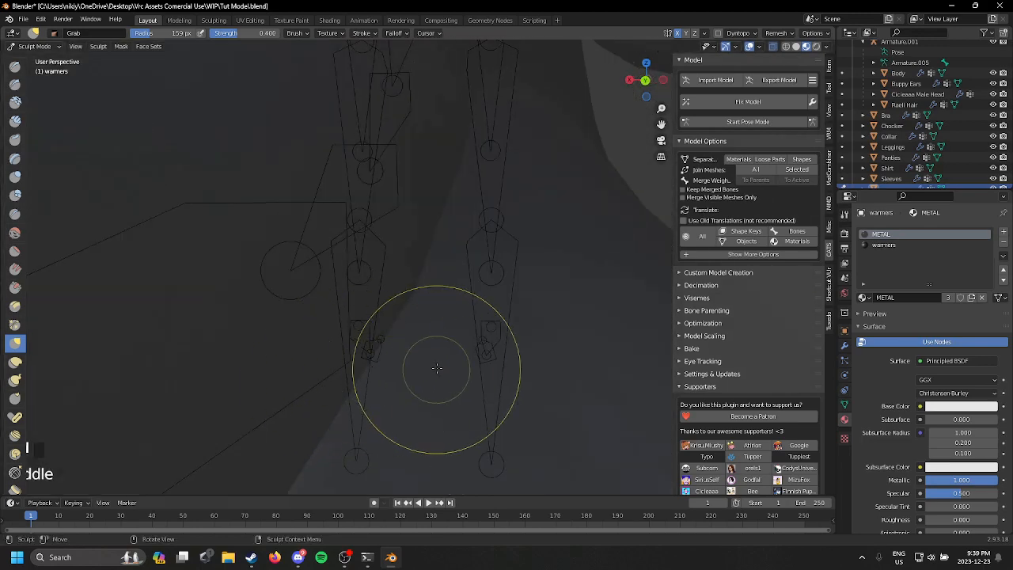
Step: Adjust the lower part of the leg warmers around the heels with the Grab brush from behind, and return to object mode
{"action": "middle_click_drag", "start_coordinate": [439, 368], "coordinate": [391, 347]}
{"action": "scroll", "coordinate": [391, 348], "scroll_direction": "up", "scroll_amount": 1}
{"action": "left_click_drag", "start_coordinate": [391, 348], "coordinate": [341, 343]}
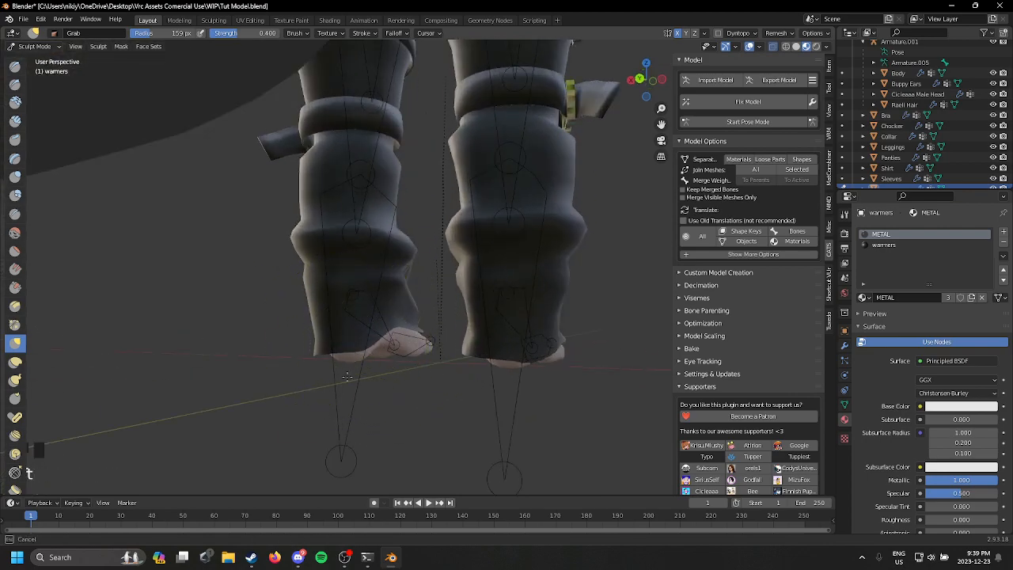
{"action": "middle_click_drag", "start_coordinate": [392, 365], "coordinate": [452, 331]}
{"action": "scroll", "coordinate": [452, 330], "scroll_direction": "down", "scroll_amount": 5}
{"action": "middle_click_drag", "start_coordinate": [592, 359], "coordinate": [686, 369]}
{"action": "middle_click_drag", "start_coordinate": [522, 205], "coordinate": [526, 239], "text": "shift"}
{"action": "scroll", "coordinate": [493, 294], "scroll_direction": "down", "scroll_amount": 2}
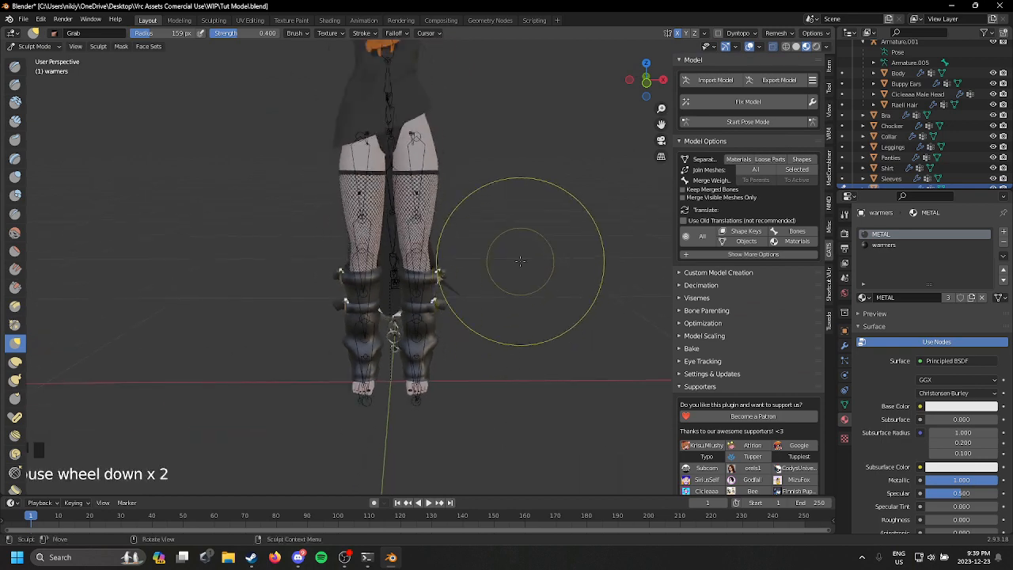
{"action": "scroll", "coordinate": [475, 136], "scroll_direction": "down", "scroll_amount": 1}
{"action": "middle_click_drag", "start_coordinate": [475, 135], "coordinate": [475, 260], "text": "shift"}
{"action": "scroll", "coordinate": [475, 260], "scroll_direction": "up", "scroll_amount": 1}
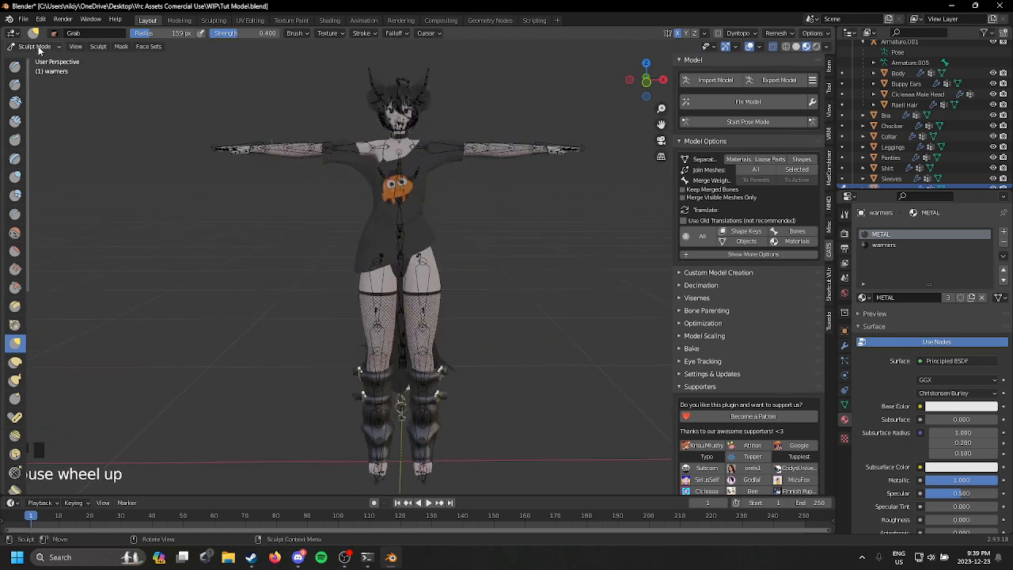
{"action": "left_click", "coordinate": [40, 49]}
{"action": "left_click", "coordinate": [39, 61]}
Step: Replace the warmers material in the leg warmers' second slot with the existing SHIRT material
{"action": "middle_click_drag", "start_coordinate": [465, 315], "coordinate": [469, 217], "text": "shift"}
{"action": "scroll", "coordinate": [469, 216], "scroll_direction": "down", "scroll_amount": 1}
{"action": "scroll", "coordinate": [464, 332], "scroll_direction": "up", "scroll_amount": 4}
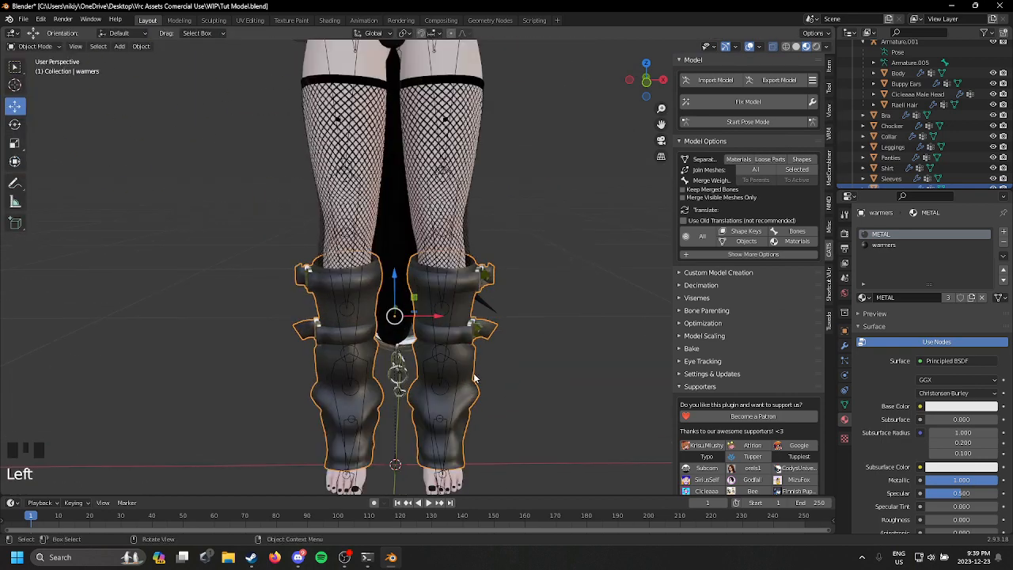
{"action": "left_click", "coordinate": [923, 245]}
{"action": "left_click", "coordinate": [863, 297]}
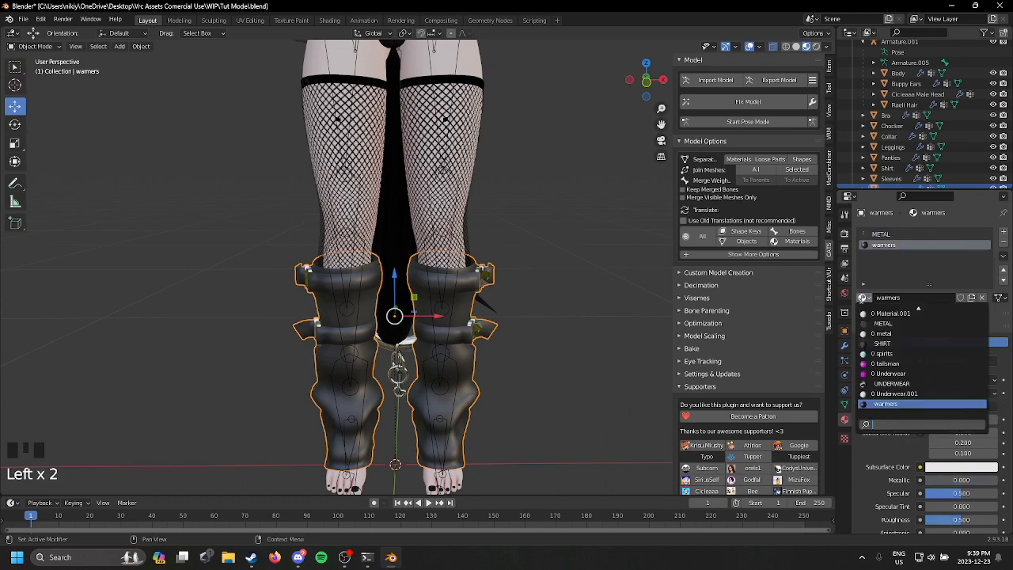
{"action": "left_click", "coordinate": [926, 343]}
{"action": "middle_click_drag", "start_coordinate": [572, 305], "coordinate": [564, 247], "text": "shift"}
{"action": "scroll", "coordinate": [560, 247], "scroll_direction": "up", "scroll_amount": 4}
{"action": "middle_click_drag", "start_coordinate": [546, 246], "coordinate": [485, 270]}
{"action": "scroll", "coordinate": [445, 253], "scroll_direction": "up", "scroll_amount": 1}
{"action": "scroll", "coordinate": [347, 489], "scroll_direction": "up", "scroll_amount": 2}
{"action": "middle_click_drag", "start_coordinate": [346, 490], "coordinate": [372, 443], "text": "shift"}
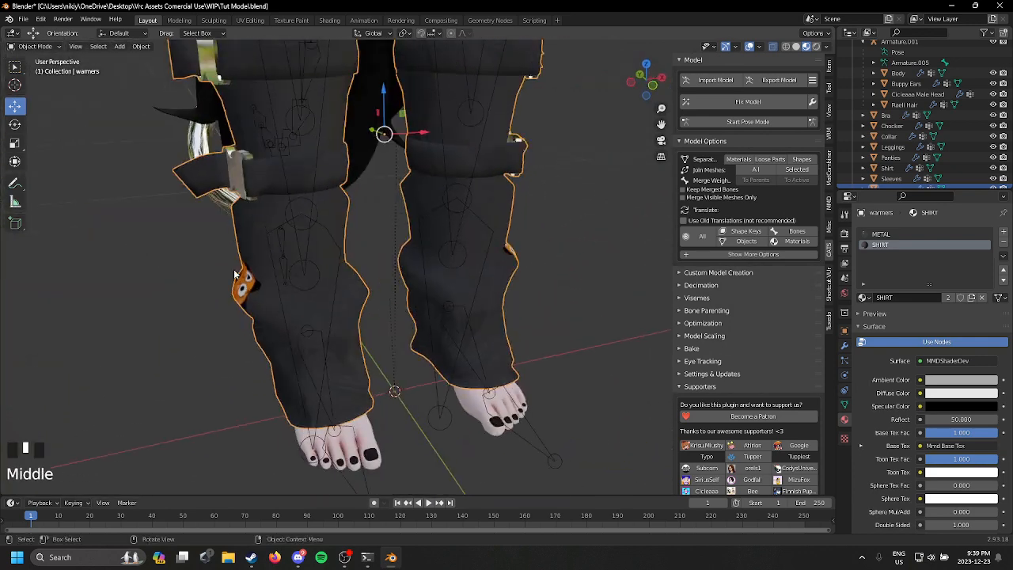
{"action": "left_click", "coordinate": [47, 46]}
{"action": "left_click", "coordinate": [16, 108]}
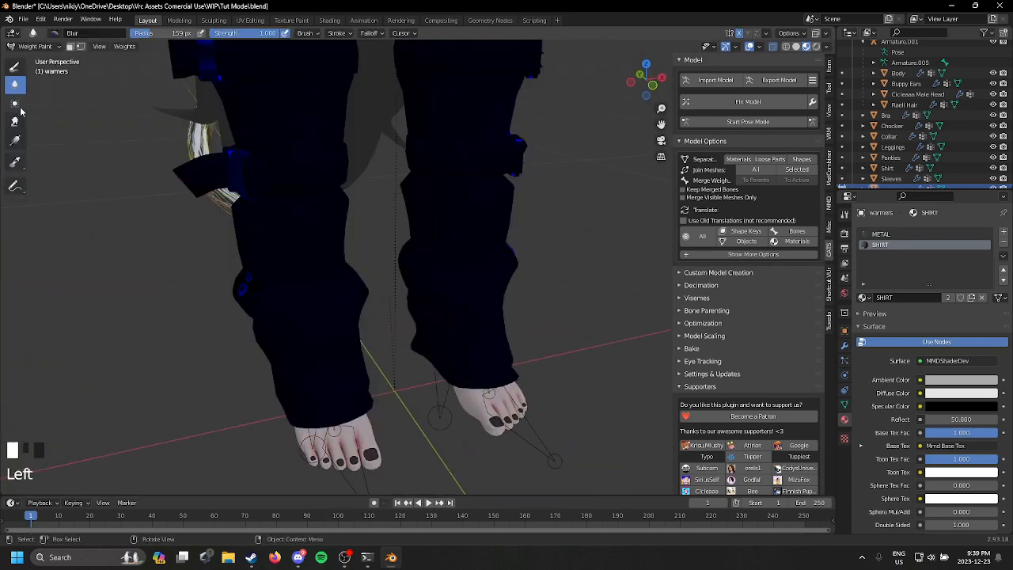
{"action": "scroll", "coordinate": [479, 235], "scroll_direction": "down", "scroll_amount": 6}
Step: In edit mode, shrink the selected leg warmer's UVs to under a third of their size in the UV editor
{"action": "left_click", "coordinate": [35, 47]}
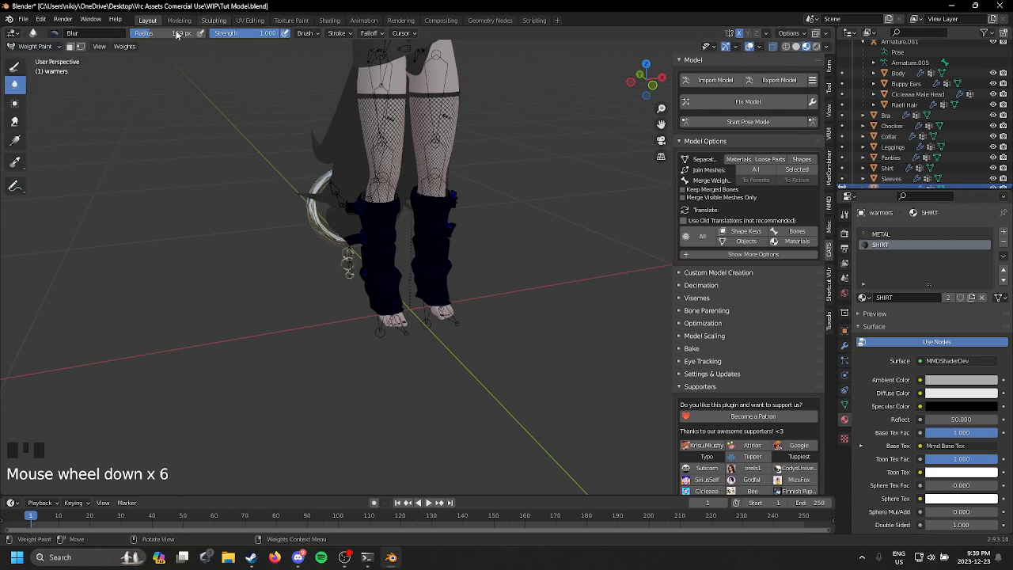
{"action": "left_click", "coordinate": [36, 47]}
{"action": "left_click", "coordinate": [31, 74]}
{"action": "left_click", "coordinate": [250, 20]}
{"action": "scroll", "coordinate": [279, 375], "scroll_direction": "up", "scroll_amount": 4}
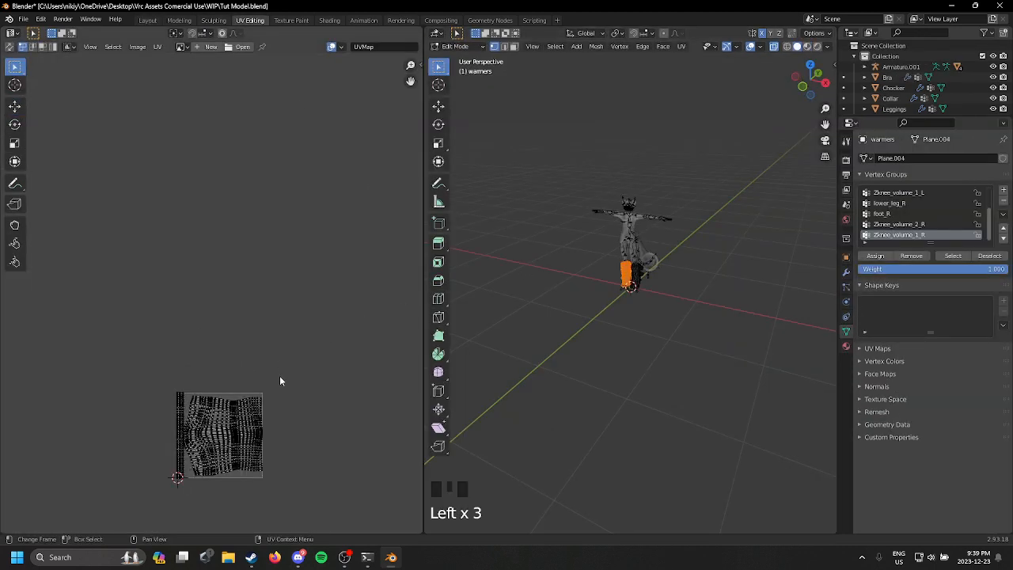
{"action": "middle_click_drag", "start_coordinate": [281, 378], "coordinate": [279, 235]}
{"action": "left_click_drag", "start_coordinate": [10, 194], "coordinate": [310, 411]}
{"action": "scroll", "coordinate": [333, 407], "scroll_direction": "up", "scroll_amount": 6}
{"action": "scroll", "coordinate": [340, 427], "scroll_direction": "down", "scroll_amount": 4}
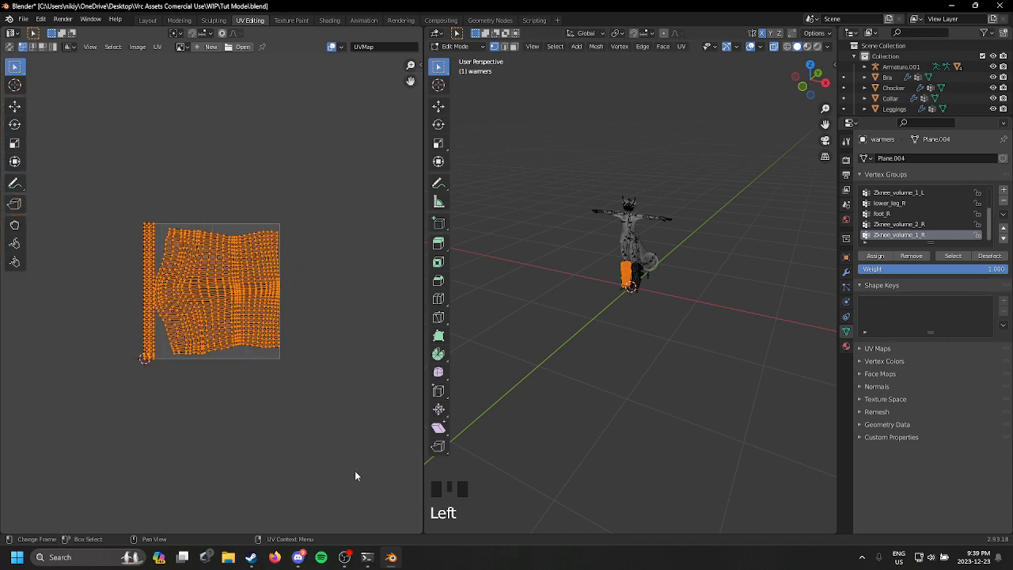
{"action": "key", "text": "s"}
{"action": "left_click", "coordinate": [232, 351]}
{"action": "scroll", "coordinate": [270, 247], "scroll_direction": "up", "scroll_amount": 3}
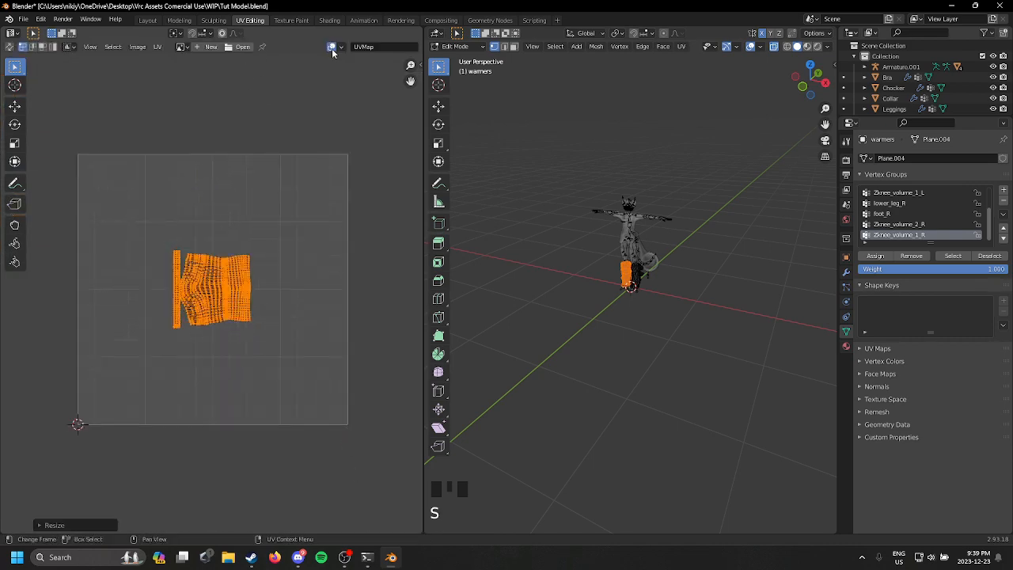
Step: Move the shrunken leg warmer UVs to the lower-right corner of the UV square and return to object mode
{"action": "left_click", "coordinate": [301, 74]}
{"action": "left_click_drag", "start_coordinate": [106, 192], "coordinate": [347, 450]}
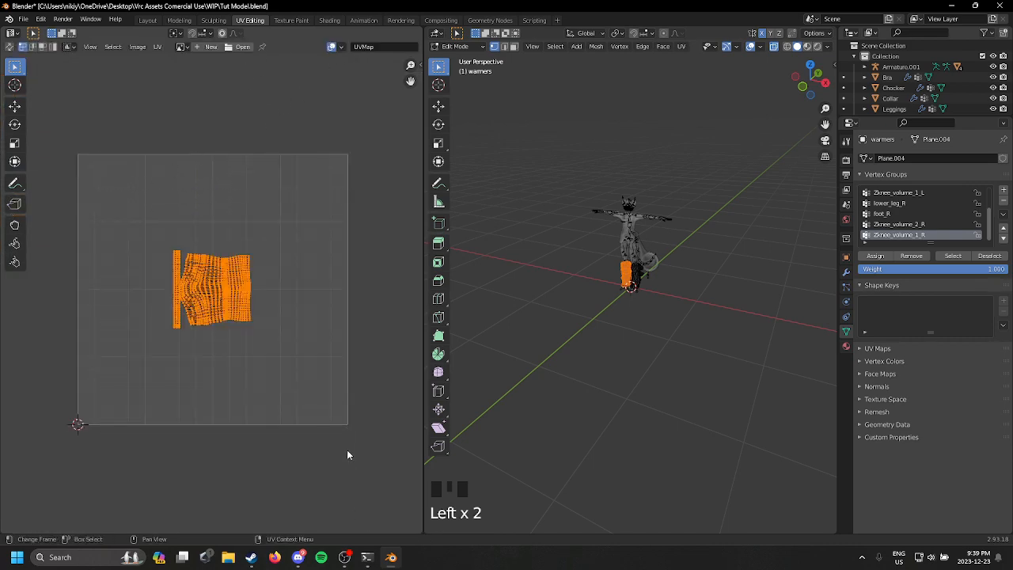
{"action": "key", "text": "g"}
{"action": "left_click", "coordinate": [12, 61]}
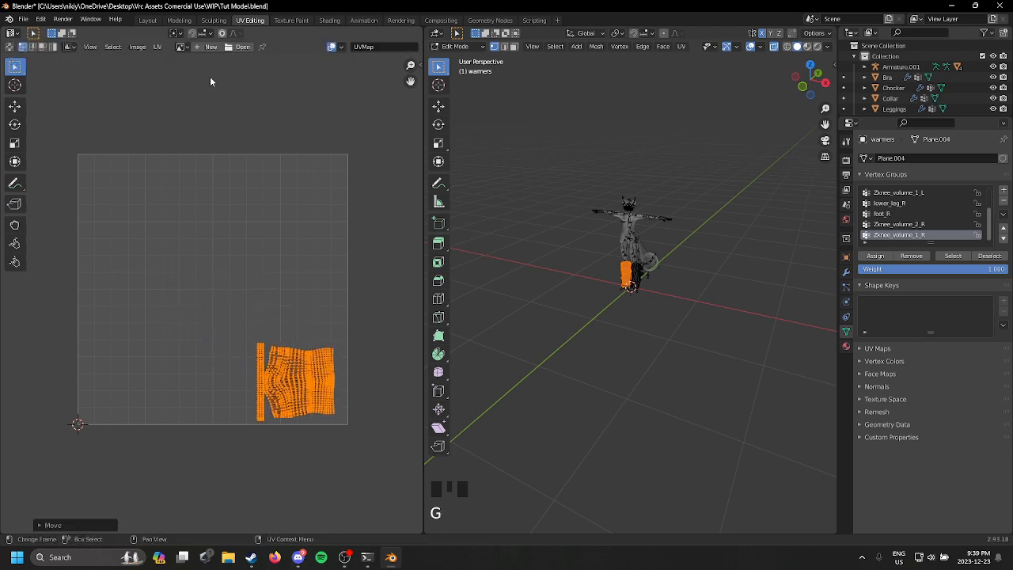
{"action": "left_click", "coordinate": [147, 20]}
{"action": "scroll", "coordinate": [503, 261], "scroll_direction": "up", "scroll_amount": 2}
{"action": "middle_click_drag", "start_coordinate": [501, 267], "coordinate": [486, 307]}
{"action": "scroll", "coordinate": [470, 293], "scroll_direction": "up", "scroll_amount": 4}
{"action": "scroll", "coordinate": [595, 306], "scroll_direction": "down", "scroll_amount": 3}
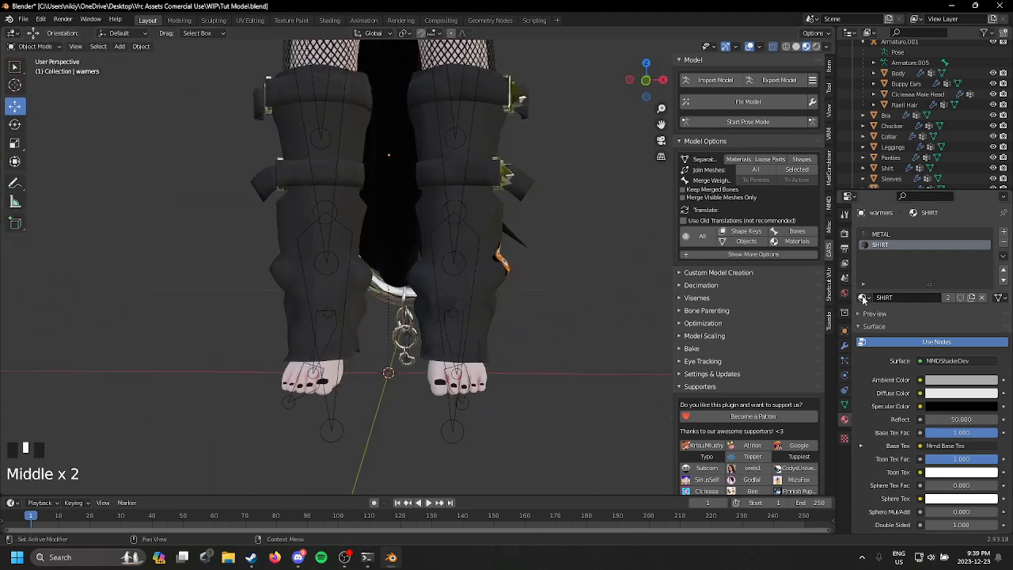
Step: Replace the leg warmers' SHIRT material with the existing Bra material
{"action": "left_click", "coordinate": [863, 299]}
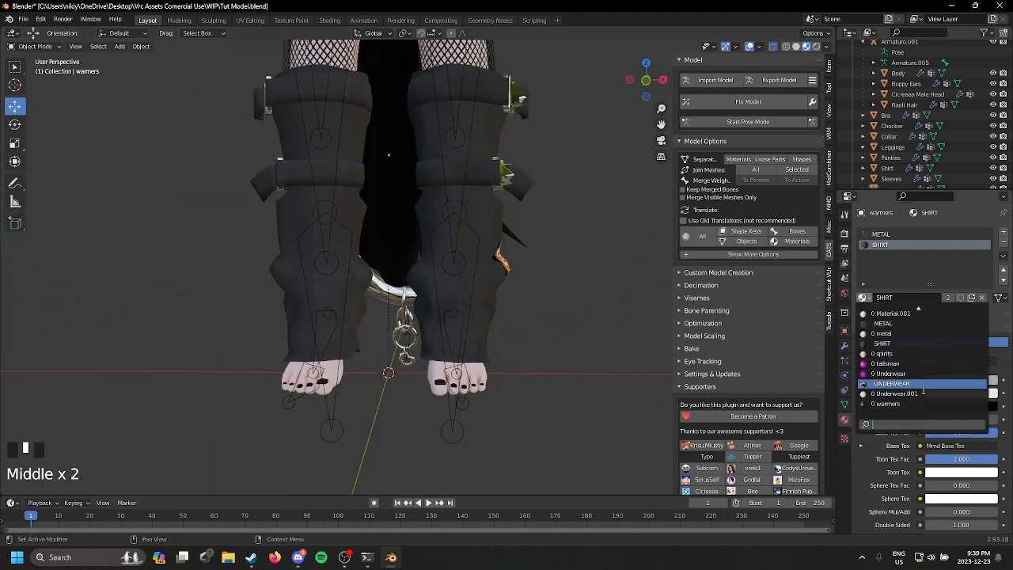
{"action": "scroll", "coordinate": [922, 397], "scroll_direction": "up", "scroll_amount": 11}
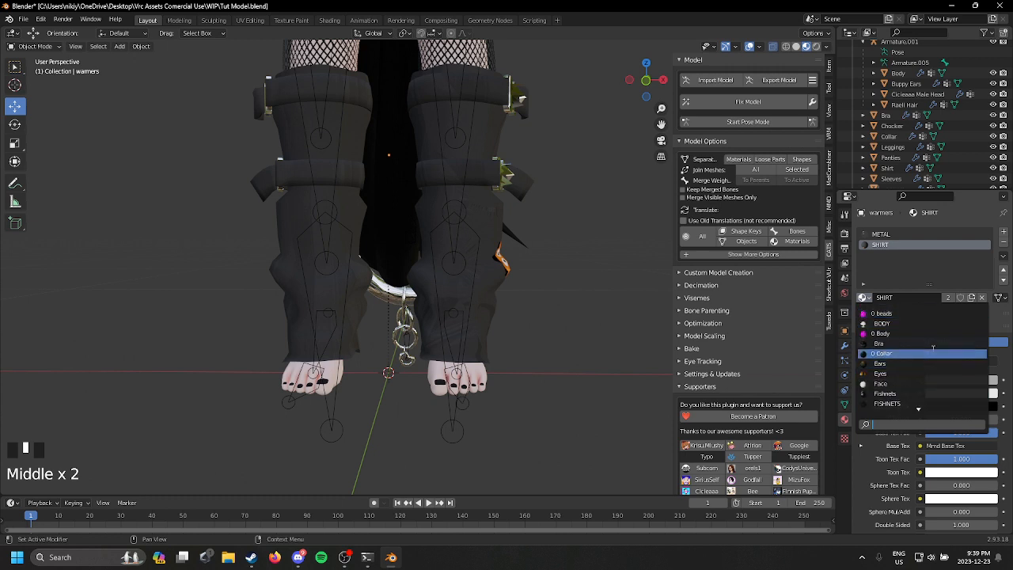
{"action": "left_click", "coordinate": [935, 345]}
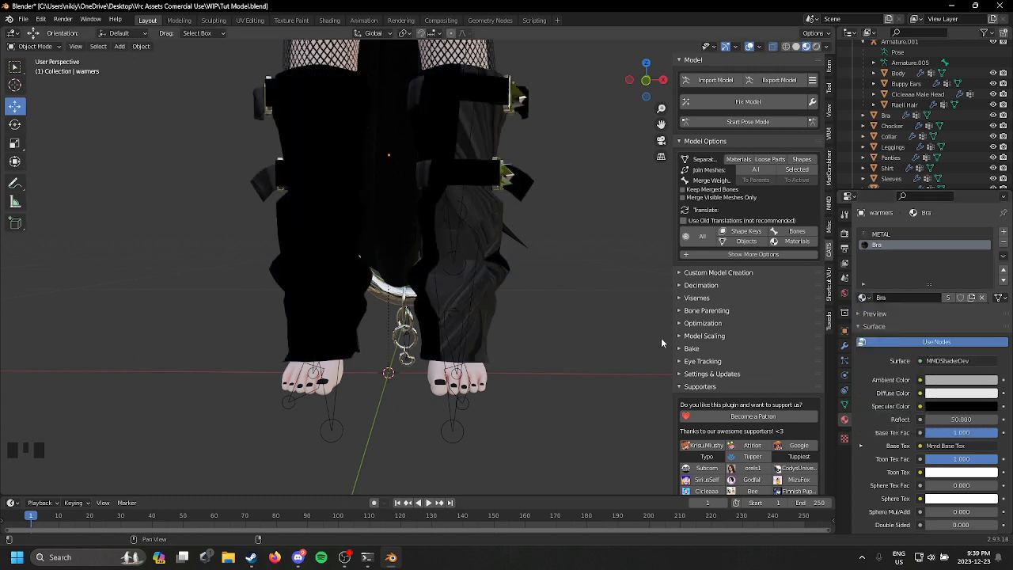
Step: In edit mode, select the whole mesh of both leg warmers and show their UVs in the UV editor
{"action": "left_click", "coordinate": [34, 46]}
{"action": "left_click", "coordinate": [35, 71]}
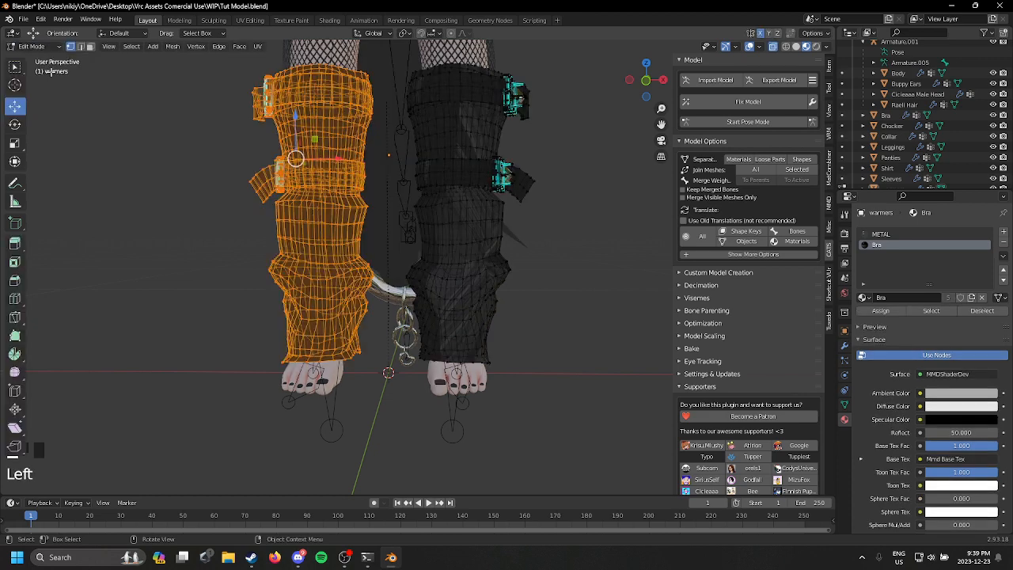
{"action": "scroll", "coordinate": [152, 103], "scroll_direction": "up", "scroll_amount": 4}
{"action": "left_click", "coordinate": [170, 150]}
{"action": "left_click", "coordinate": [180, 165]}
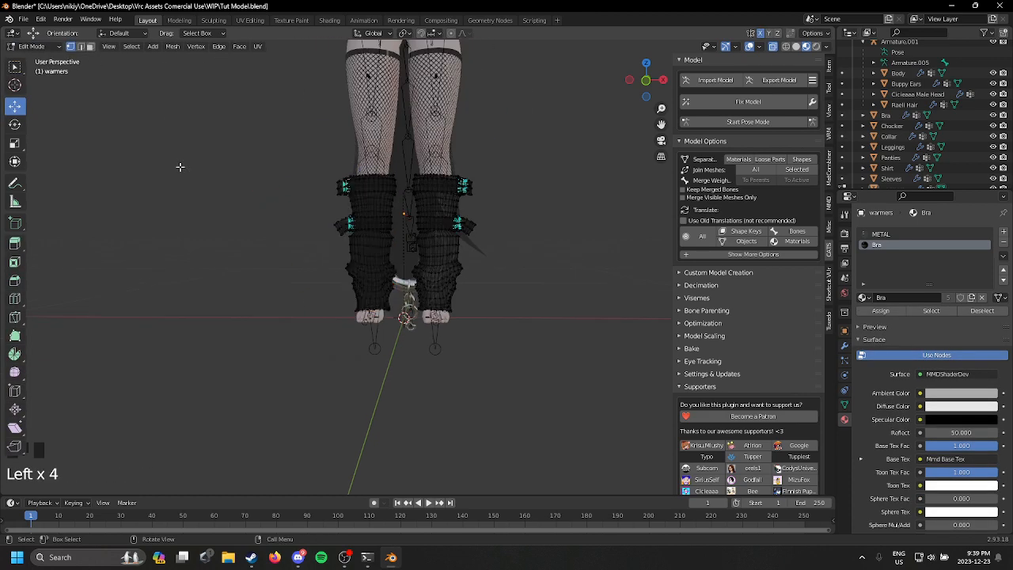
{"action": "left_click_drag", "start_coordinate": [161, 105], "coordinate": [559, 443]}
{"action": "left_click", "coordinate": [250, 20]}
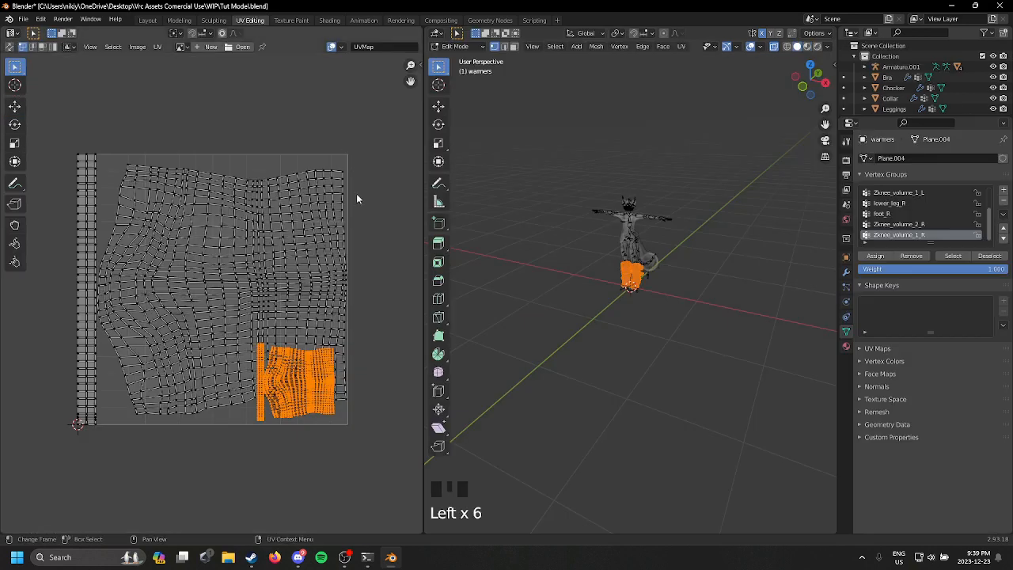
Step: Undo the Bra material change and the scaling and moving of the single leg warmer's UVs
{"action": "key", "text": "ctrl+z"}
{"action": "key", "text": "ctrl+z"}
{"action": "key", "text": "ctrl+z"}
{"action": "key", "text": "ctrl+z"}
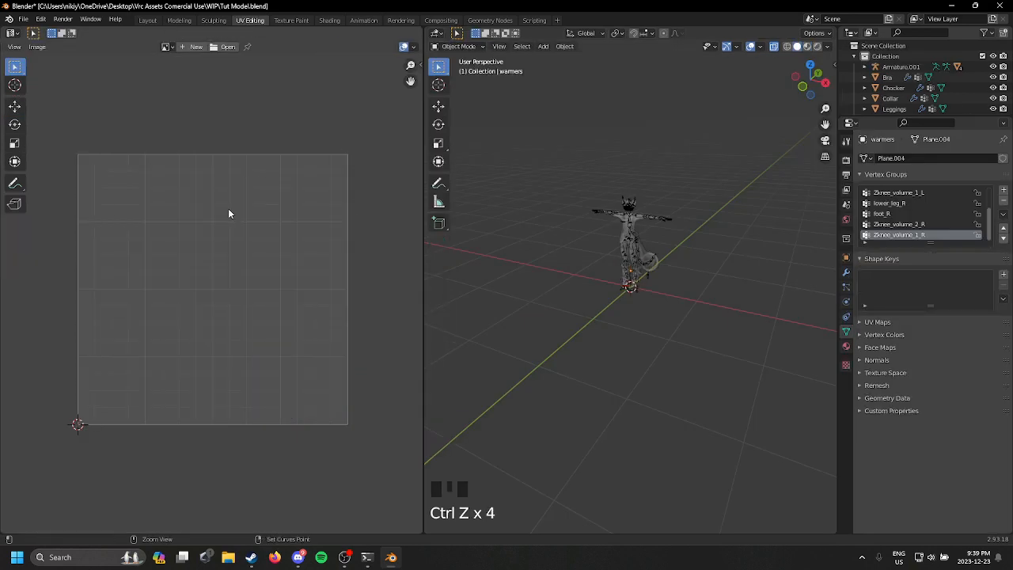
{"action": "key", "text": "ctrl+z"}
{"action": "key", "text": "ctrl+z"}
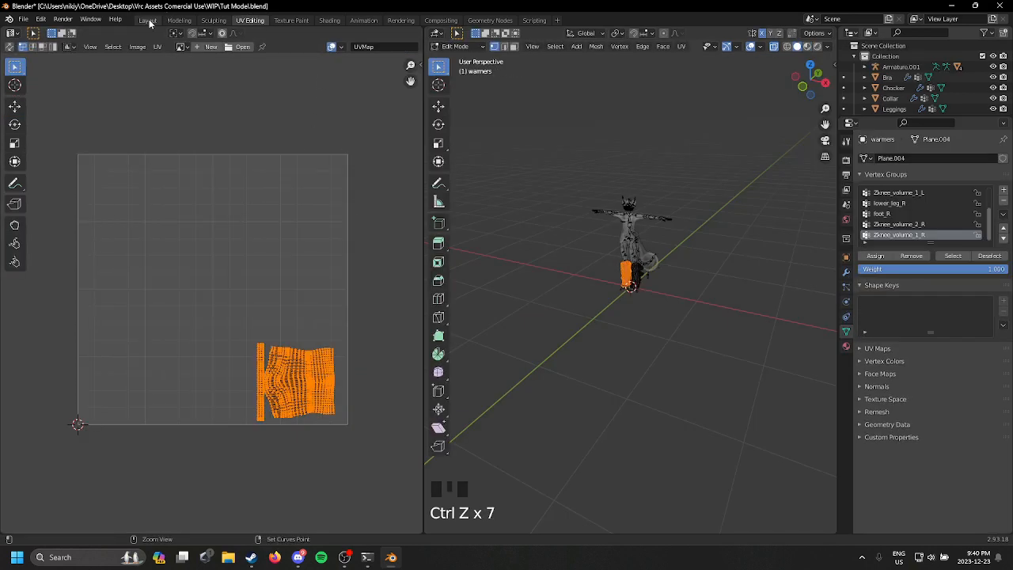
{"action": "left_click", "coordinate": [147, 20]}
{"action": "key", "text": "ctrl+z"}
{"action": "key", "text": "ctrl+z"}
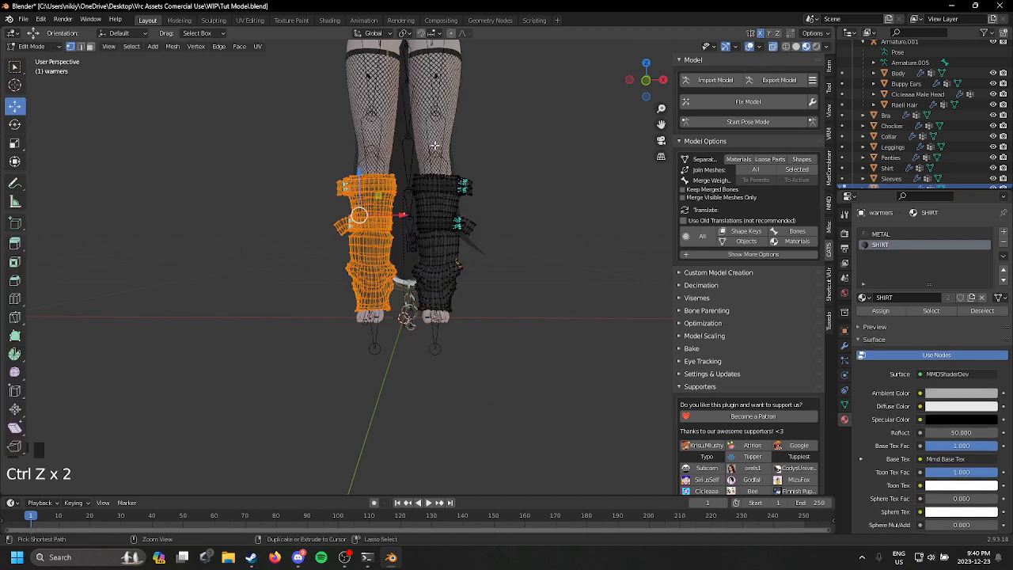
Step: Select the full mesh of both leg warmers and replace their SHIRT material with the Bra material
{"action": "left_click", "coordinate": [542, 169]}
{"action": "left_click_drag", "start_coordinate": [250, 118], "coordinate": [546, 364]}
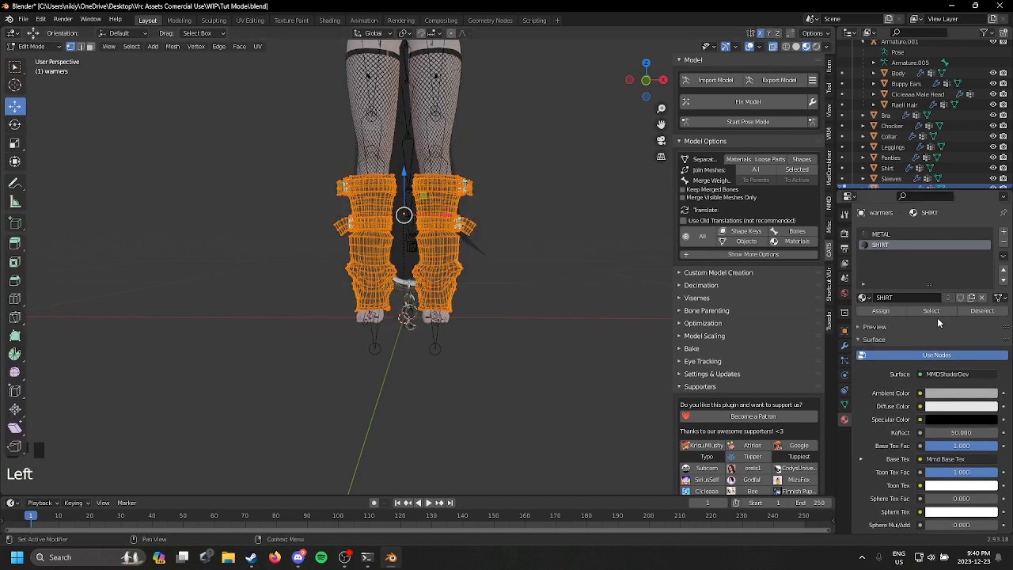
{"action": "left_click", "coordinate": [863, 297]}
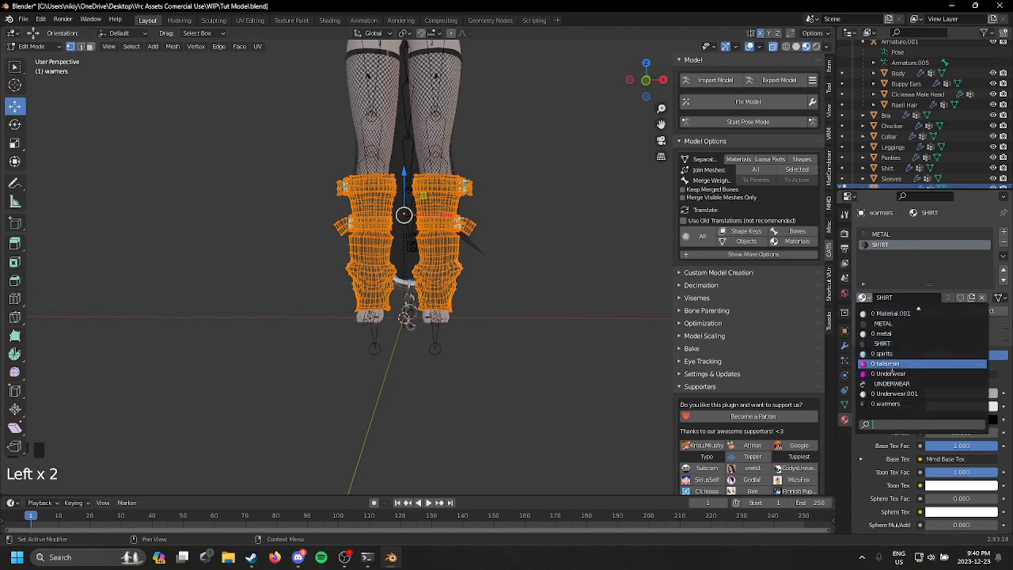
{"action": "type", "text": "b"}
{"action": "left_click", "coordinate": [910, 314]}
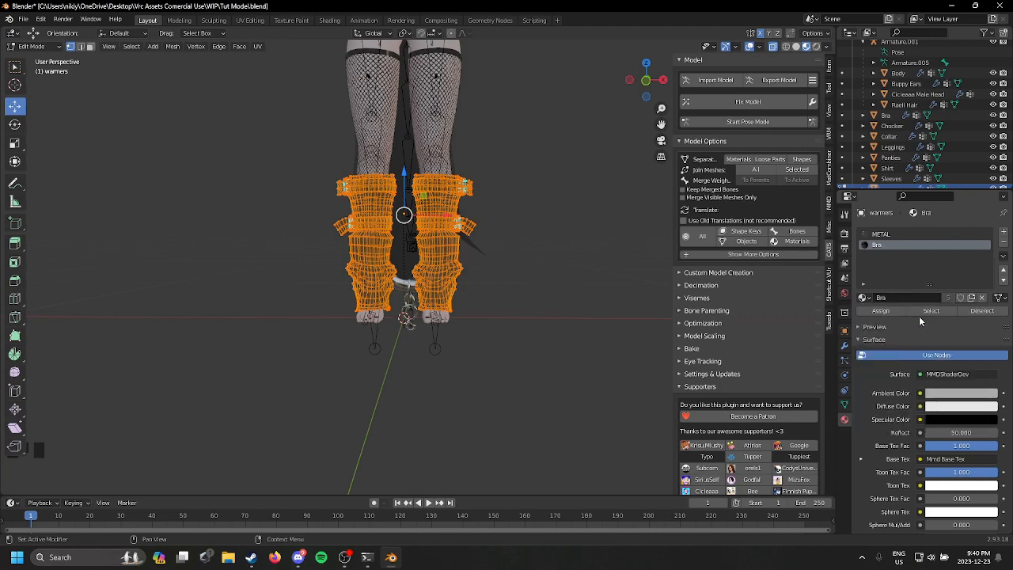
Step: Show the UVs of both selected leg warmers in the UV editor
{"action": "left_click", "coordinate": [55, 48]}
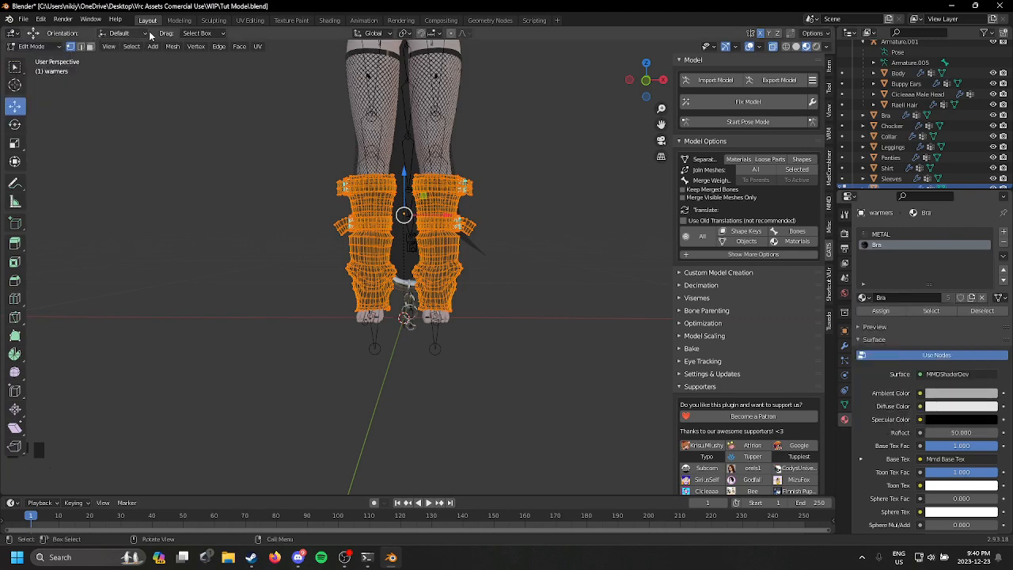
{"action": "left_click", "coordinate": [250, 20]}
{"action": "left_click", "coordinate": [250, 20]}
{"action": "key", "text": "s"}
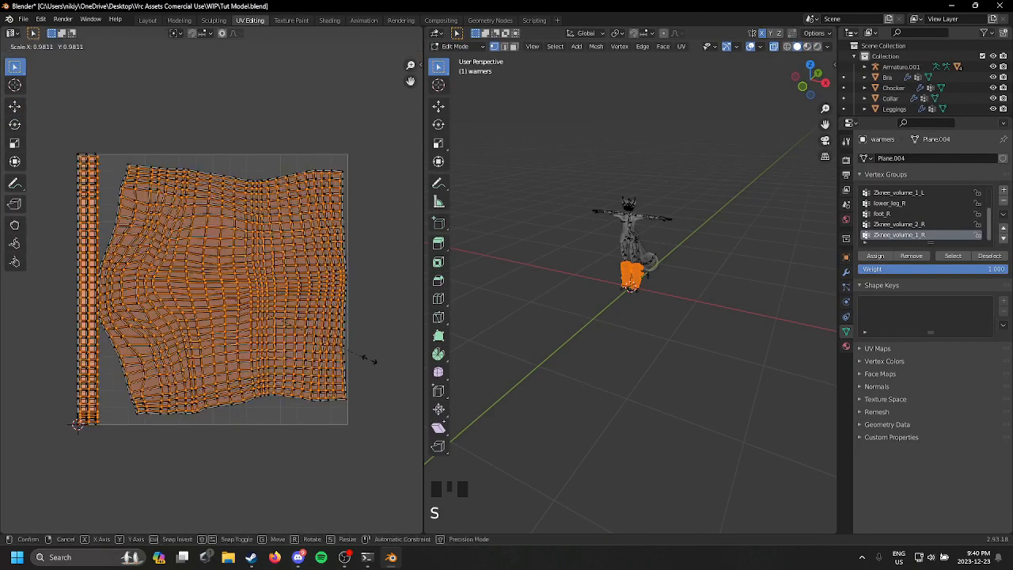
{"action": "left_click", "coordinate": [292, 294]}
{"action": "key", "text": "ctrl+z"}
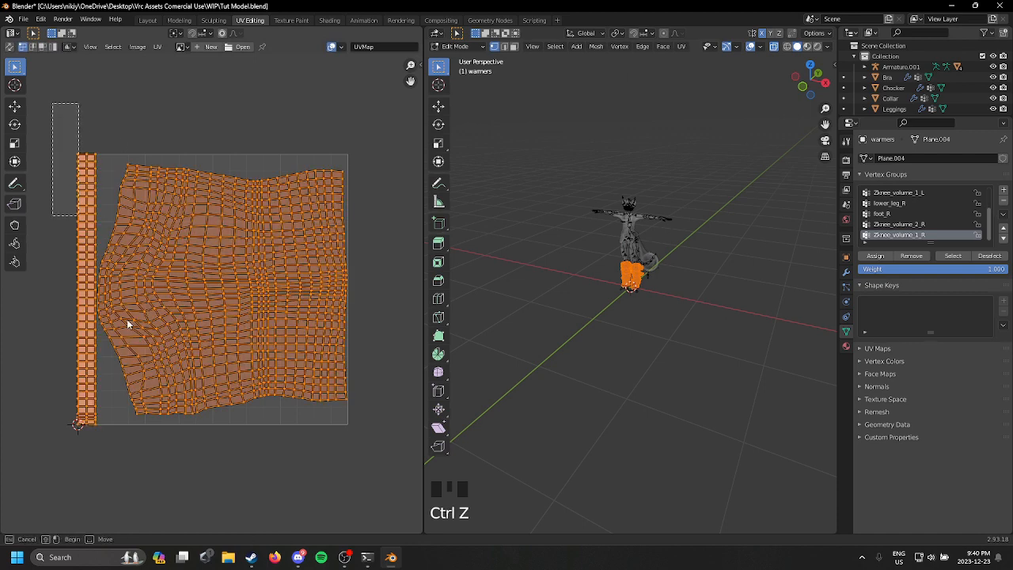
Step: Shrink all leg warmer UVs to roughly a quarter of their size and move them toward the UV square's upper-right corner
{"action": "left_click", "coordinate": [412, 506]}
{"action": "key", "text": "s"}
{"action": "left_click", "coordinate": [235, 350]}
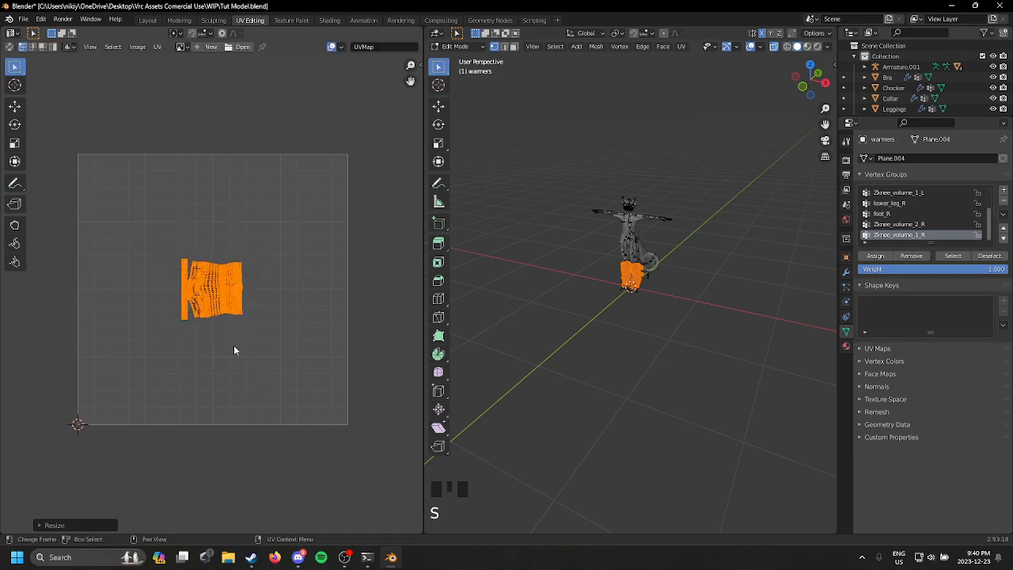
{"action": "key", "text": "g"}
{"action": "key", "text": "g"}
{"action": "left_click", "coordinate": [383, 260]}
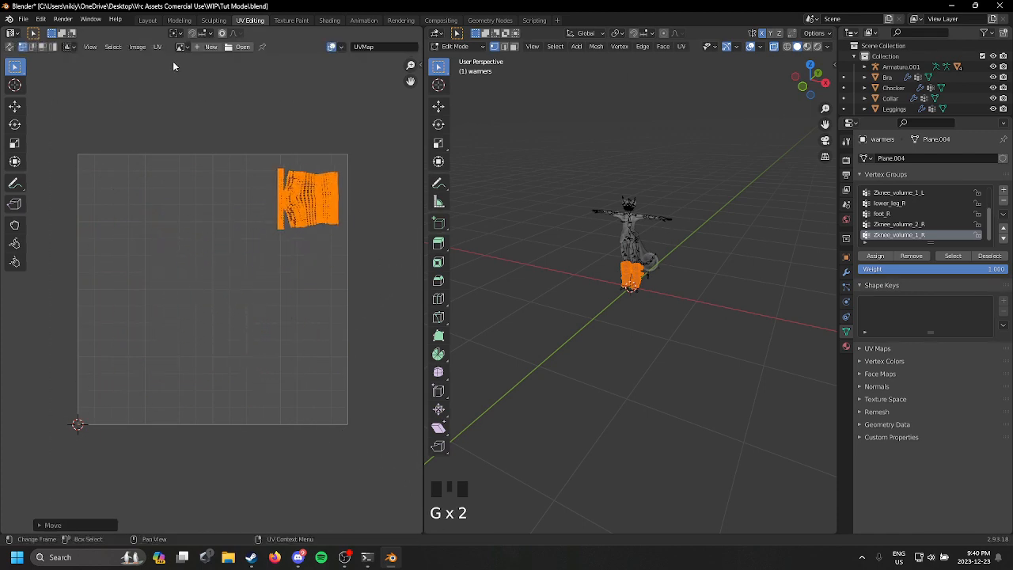
Step: Nudge the leg warmer UVs tightly into the upper-right corner of the UV square and return to object mode
{"action": "left_click", "coordinate": [326, 44]}
{"action": "left_click", "coordinate": [328, 45]}
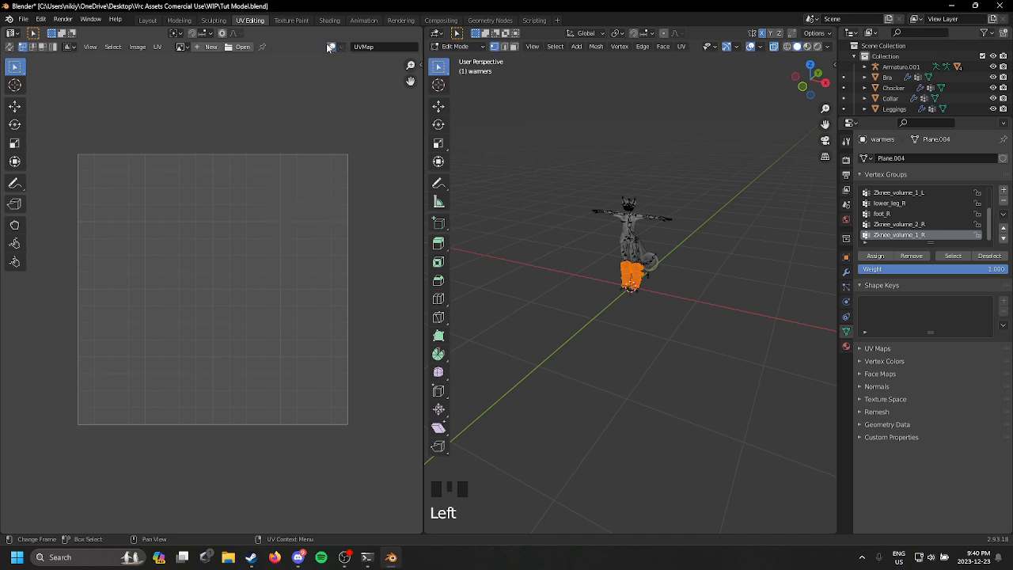
{"action": "left_click", "coordinate": [327, 44]}
{"action": "left_click_drag", "start_coordinate": [230, 147], "coordinate": [371, 310]}
{"action": "key", "text": "g"}
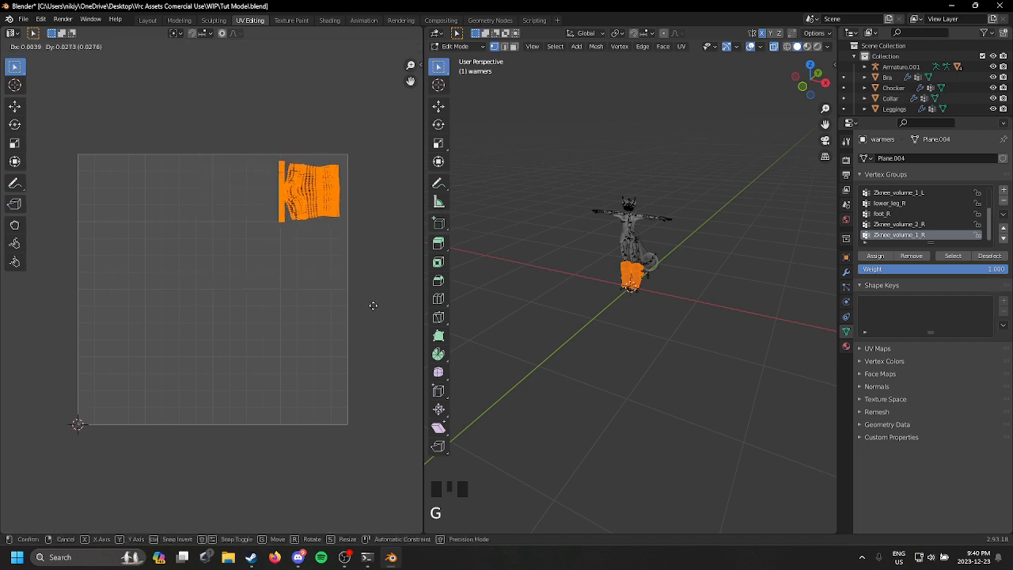
{"action": "left_click", "coordinate": [373, 296]}
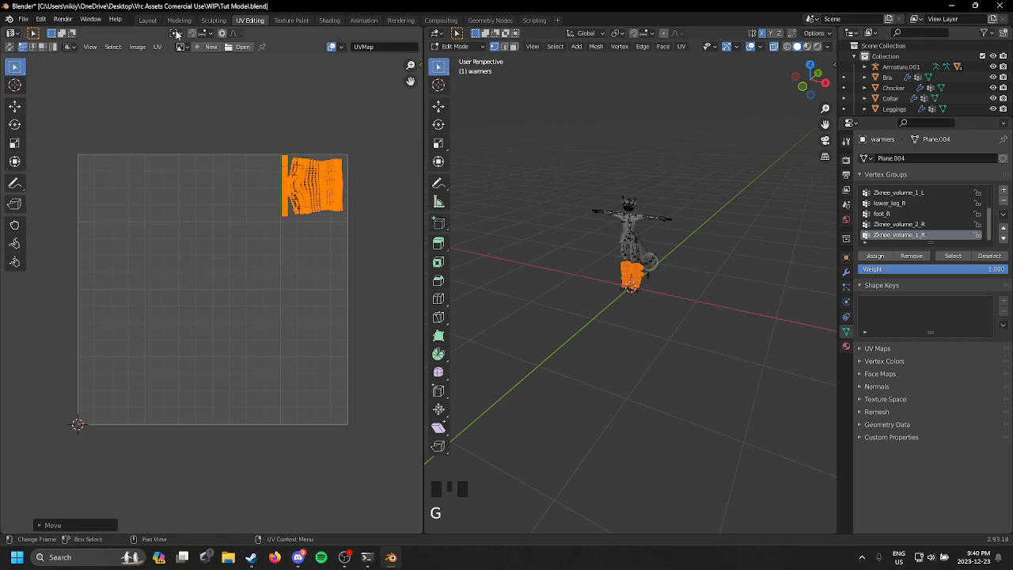
{"action": "left_click", "coordinate": [147, 20]}
Step: Check the leg warmers' black texture from several sides and save the file Tut Model.blend
{"action": "middle_click_drag", "start_coordinate": [546, 261], "coordinate": [327, 293]}
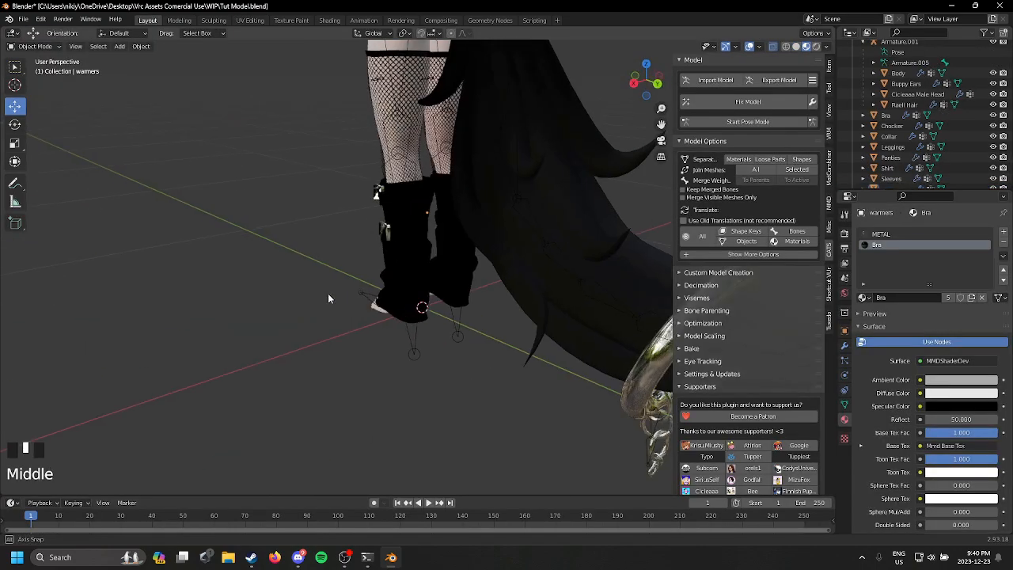
{"action": "scroll", "coordinate": [396, 292], "scroll_direction": "up", "scroll_amount": 2}
{"action": "scroll", "coordinate": [520, 409], "scroll_direction": "down", "scroll_amount": 2}
{"action": "middle_click_drag", "start_coordinate": [520, 409], "coordinate": [546, 316]}
{"action": "scroll", "coordinate": [542, 317], "scroll_direction": "up", "scroll_amount": 1}
{"action": "middle_click_drag", "start_coordinate": [570, 283], "coordinate": [573, 132], "text": "shift"}
{"action": "left_click", "coordinate": [40, 19]}
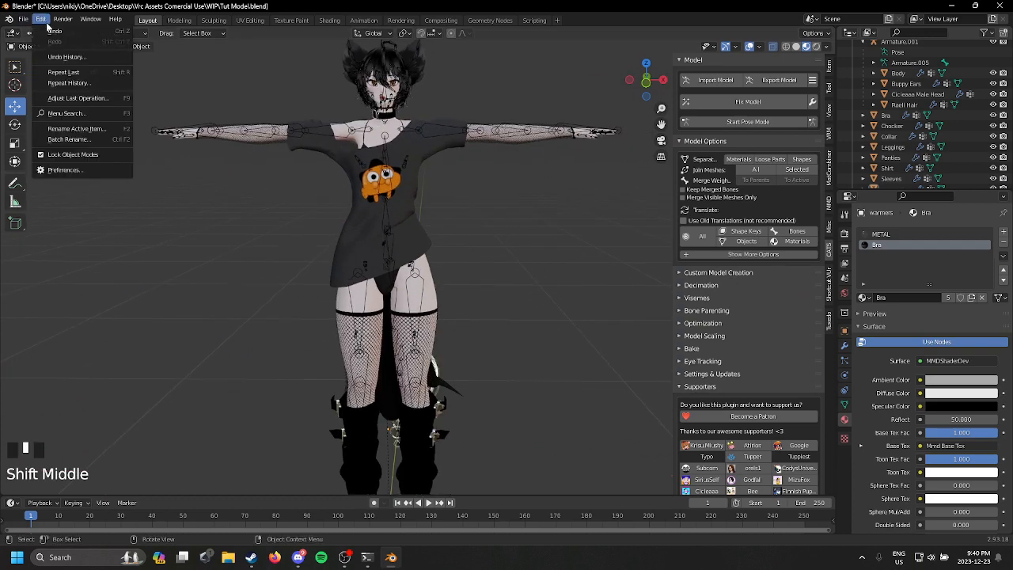
{"action": "mouse_move", "coordinate": [24, 21]}
{"action": "key", "text": "ctrl+s"}
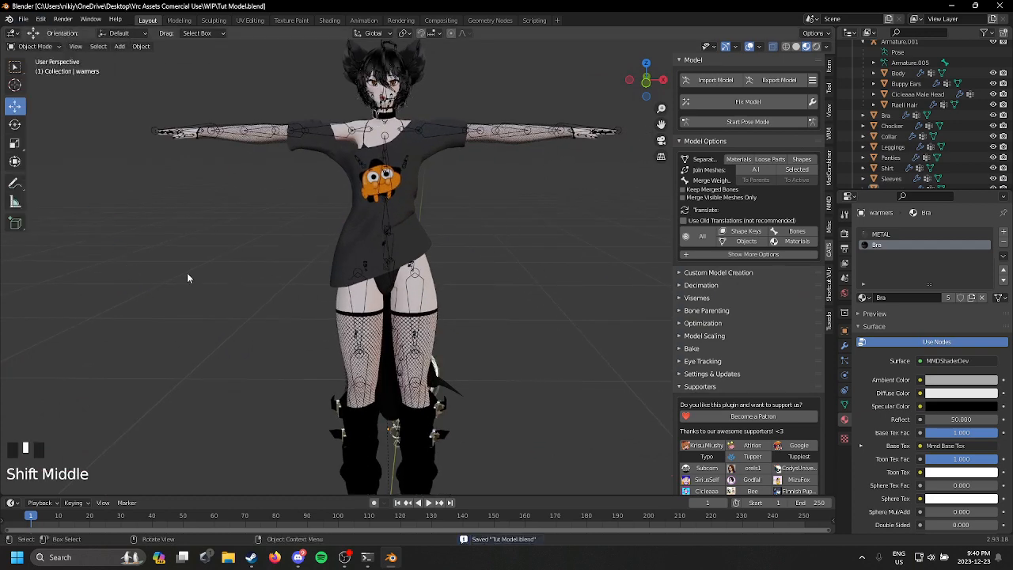
{"action": "middle_click_drag", "start_coordinate": [186, 272], "coordinate": [524, 293]}
{"action": "scroll", "coordinate": [494, 172], "scroll_direction": "up", "scroll_amount": 3}
{"action": "middle_click_drag", "start_coordinate": [494, 172], "coordinate": [515, 369]}
{"action": "scroll", "coordinate": [511, 362], "scroll_direction": "down", "scroll_amount": 3}
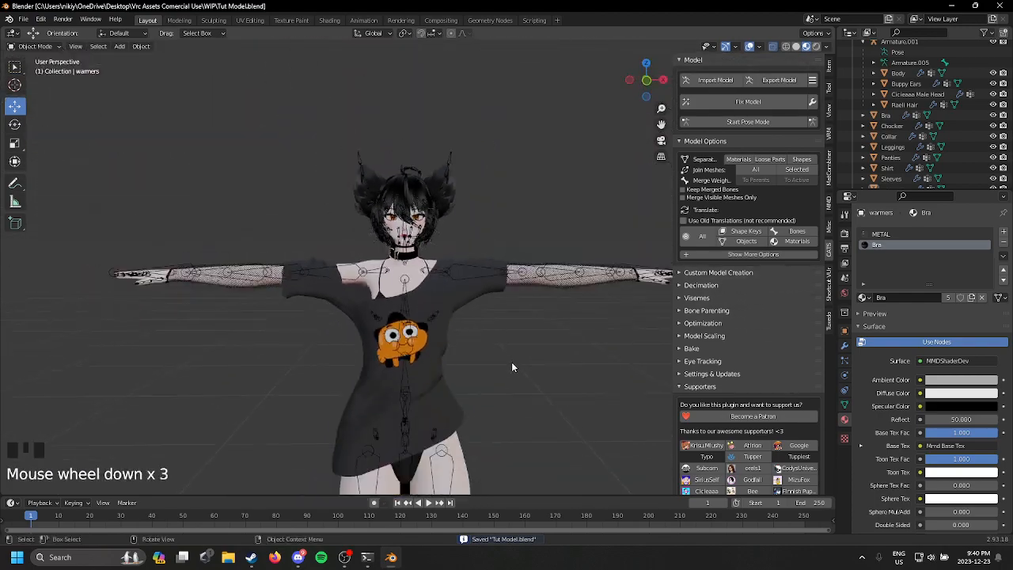
Step: Examine the dressed avatar from the front and around the head and ears, both close up and from a distance
{"action": "scroll", "coordinate": [513, 332], "scroll_direction": "up", "scroll_amount": 5}
{"action": "scroll", "coordinate": [513, 332], "scroll_direction": "up", "scroll_amount": 1}
{"action": "scroll", "coordinate": [557, 386], "scroll_direction": "down", "scroll_amount": 3}
{"action": "middle_click_drag", "start_coordinate": [522, 420], "coordinate": [521, 56], "text": "shift"}
{"action": "scroll", "coordinate": [523, 429], "scroll_direction": "down", "scroll_amount": 2}
{"action": "scroll", "coordinate": [336, 267], "scroll_direction": "down", "scroll_amount": 1}
{"action": "scroll", "coordinate": [187, 325], "scroll_direction": "up", "scroll_amount": 2}
{"action": "scroll", "coordinate": [372, 317], "scroll_direction": "up", "scroll_amount": 2}
{"action": "scroll", "coordinate": [413, 285], "scroll_direction": "down", "scroll_amount": 2}
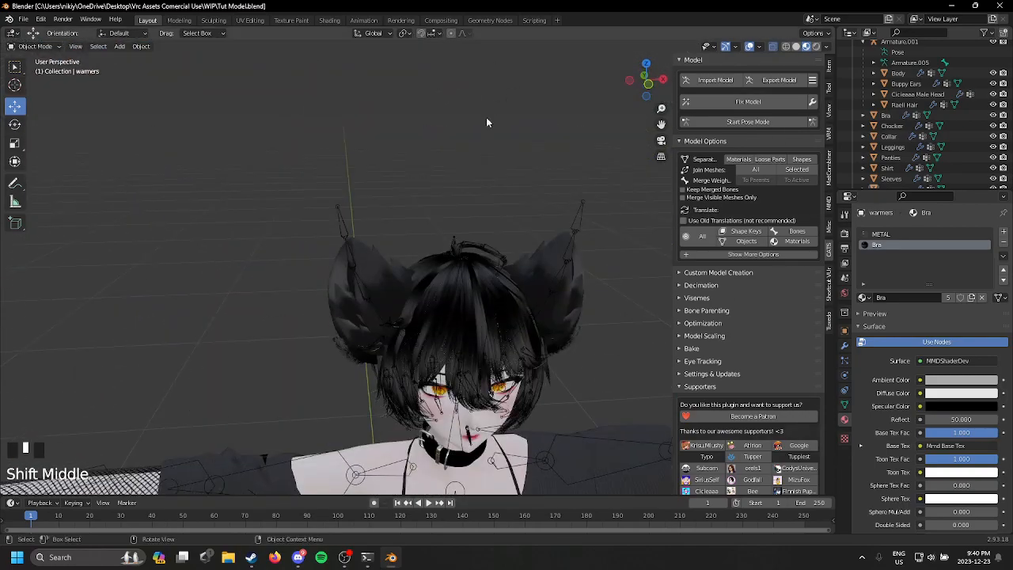
{"action": "middle_click_drag", "start_coordinate": [486, 117], "coordinate": [261, 129]}
{"action": "scroll", "coordinate": [440, 122], "scroll_direction": "down", "scroll_amount": 2}
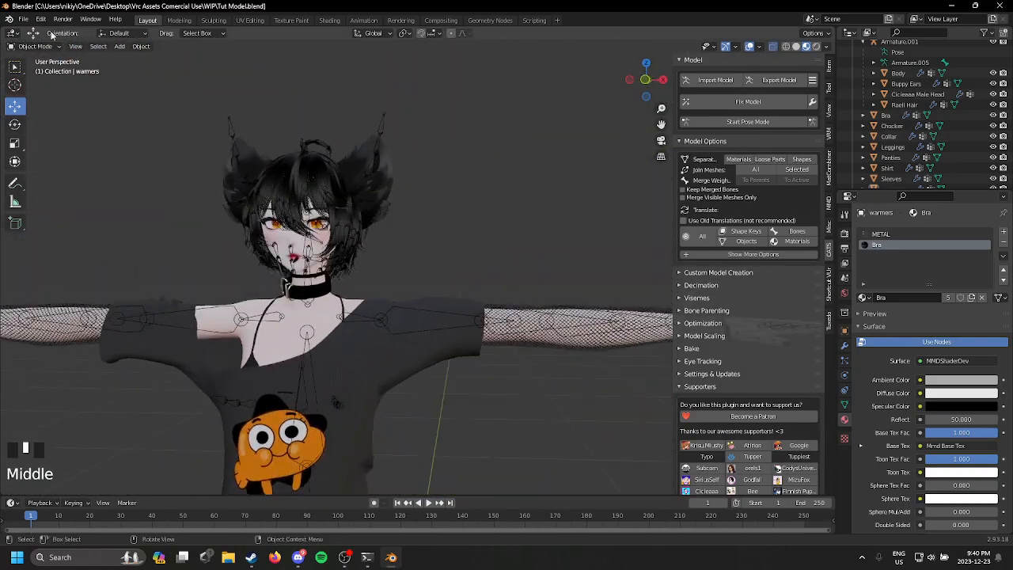
Step: Save the file Tut Model.blend
{"action": "left_click", "coordinate": [23, 19]}
{"action": "left_click", "coordinate": [111, 93]}
{"action": "scroll", "coordinate": [508, 191], "scroll_direction": "down", "scroll_amount": 1}
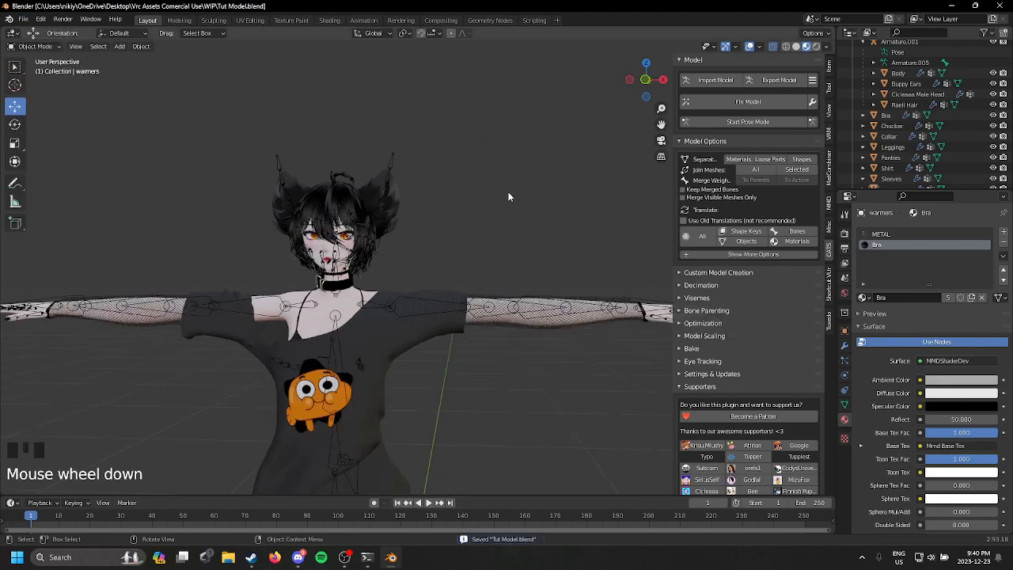
Step: Hide the avatar's shirt mesh in the viewport
{"action": "middle_click_drag", "start_coordinate": [508, 191], "coordinate": [326, 131]}
{"action": "scroll", "coordinate": [384, 254], "scroll_direction": "up", "scroll_amount": 5}
{"action": "scroll", "coordinate": [418, 157], "scroll_direction": "down", "scroll_amount": 4}
{"action": "middle_click_drag", "start_coordinate": [418, 161], "coordinate": [367, 216]}
{"action": "double_click", "coordinate": [335, 115]}
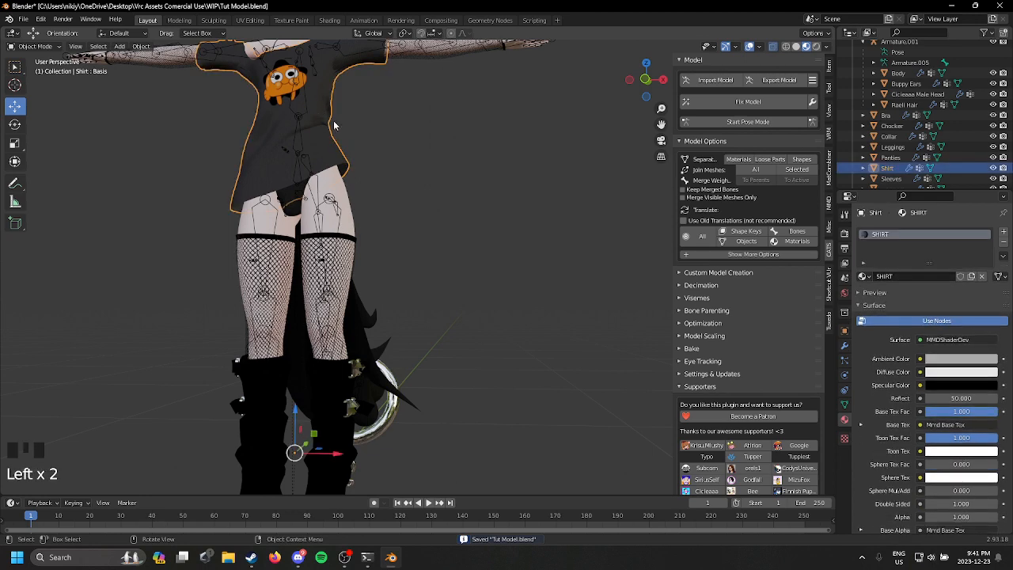
{"action": "scroll", "coordinate": [407, 136], "scroll_direction": "up", "scroll_amount": 2}
{"action": "middle_click_drag", "start_coordinate": [407, 137], "coordinate": [418, 163]}
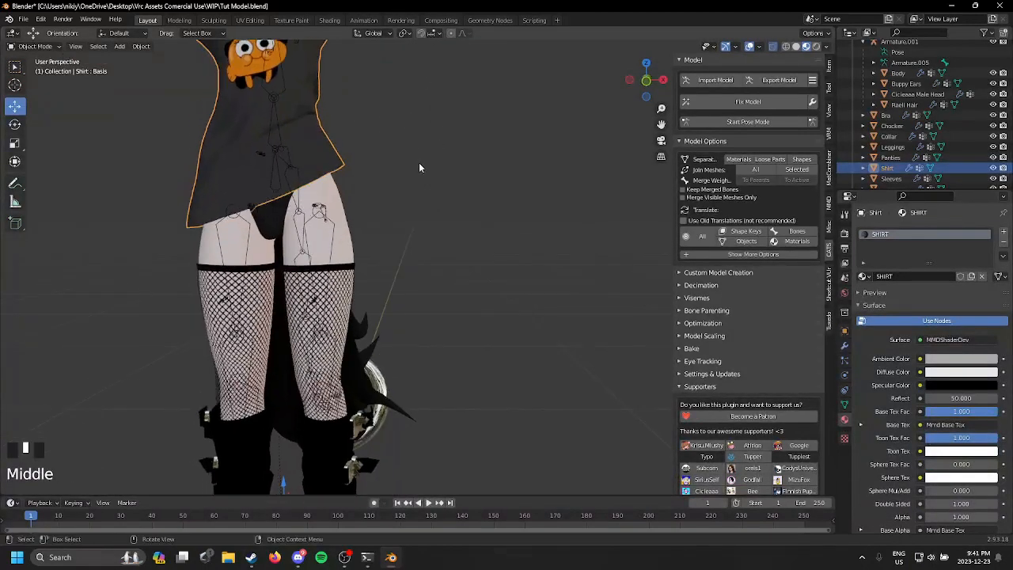
{"action": "key", "text": "h"}
Step: Hide the fishnet sleeves and the fishnet leggings together
{"action": "left_click", "coordinate": [322, 103]}
{"action": "double_click", "coordinate": [323, 106]}
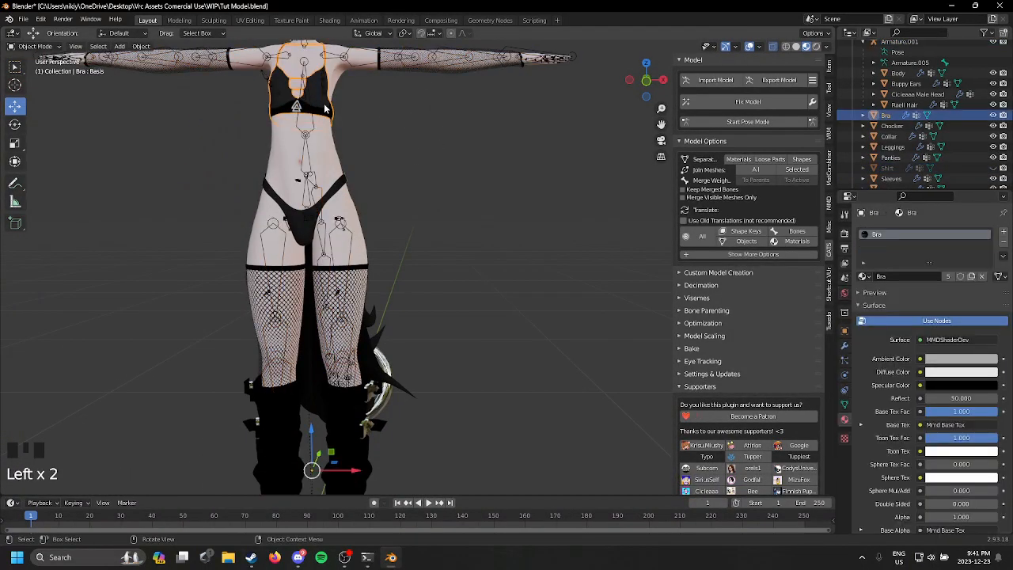
{"action": "left_click", "coordinate": [335, 153]}
{"action": "left_click", "coordinate": [399, 71]}
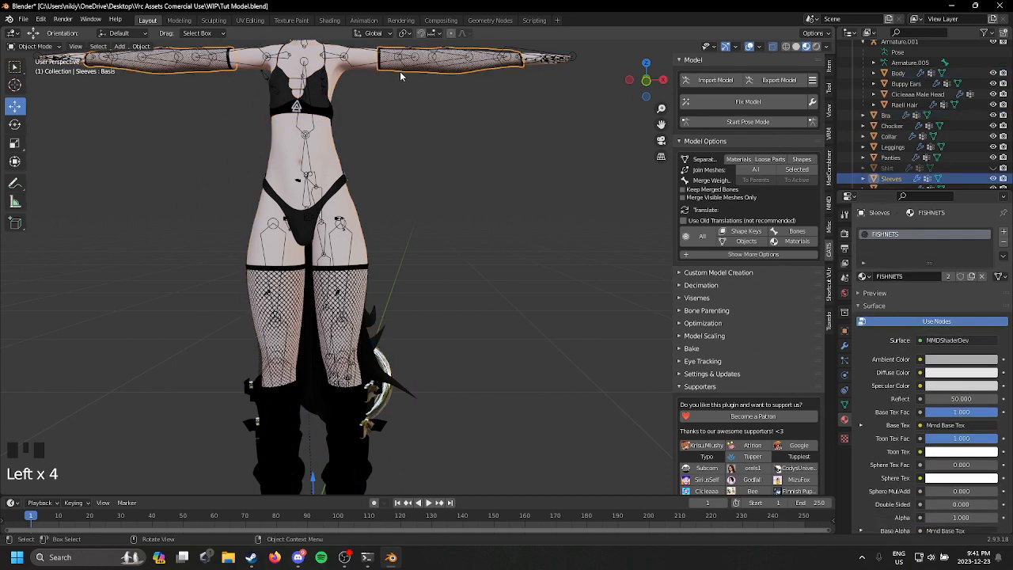
{"action": "left_click", "coordinate": [368, 293]}
{"action": "key", "text": "h"}
Step: Hide the leg warmers, the buckled collar and the thin choker around the neck
{"action": "left_click", "coordinate": [392, 399]}
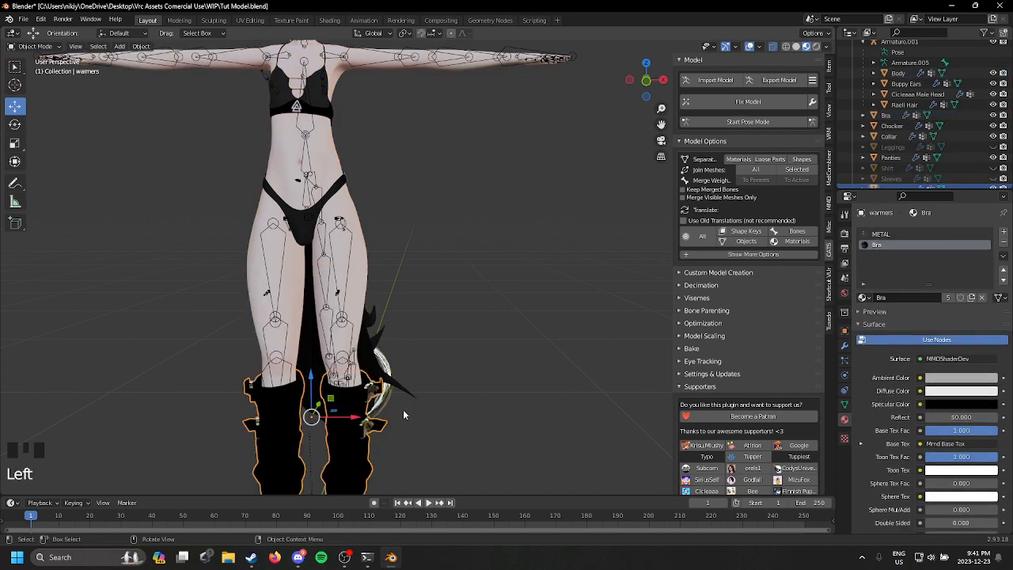
{"action": "middle_click_drag", "start_coordinate": [403, 409], "coordinate": [330, 242]}
{"action": "scroll", "coordinate": [345, 295], "scroll_direction": "up", "scroll_amount": 6}
{"action": "middle_click_drag", "start_coordinate": [345, 295], "coordinate": [457, 291], "text": "shift"}
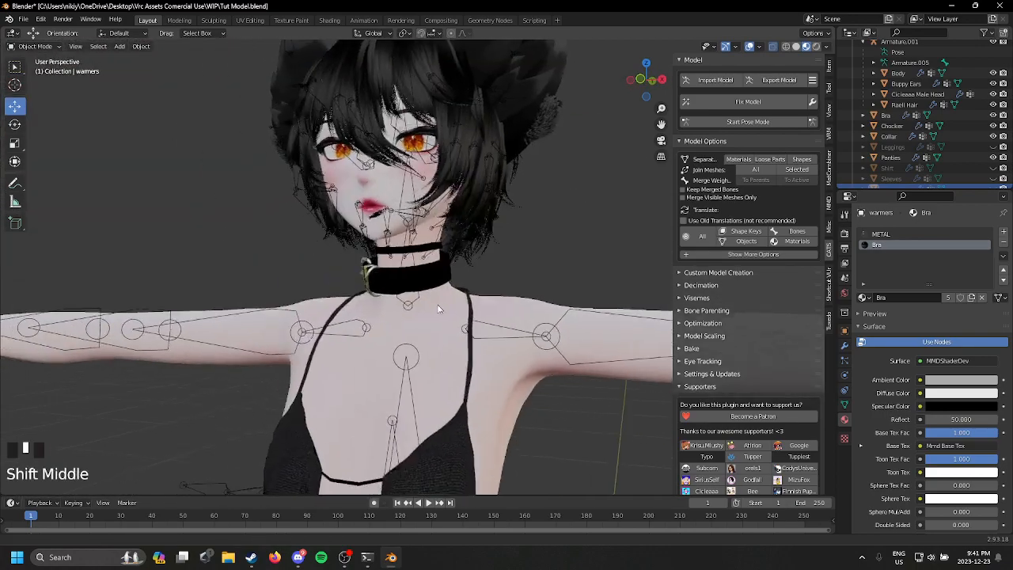
{"action": "left_click", "coordinate": [456, 290]}
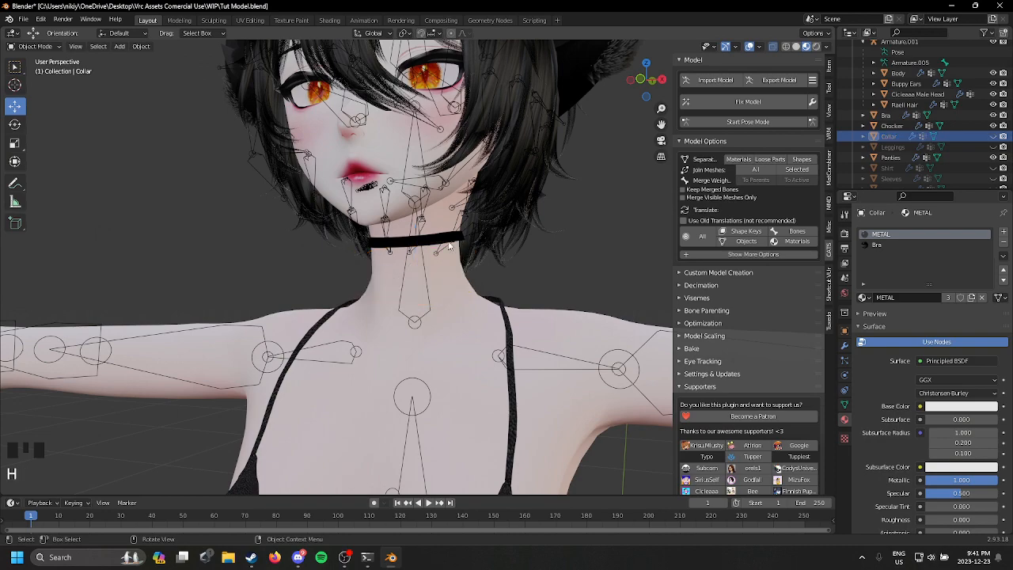
{"action": "left_click", "coordinate": [470, 253]}
{"action": "left_click", "coordinate": [450, 242]}
{"action": "scroll", "coordinate": [451, 253], "scroll_direction": "down", "scroll_amount": 1}
{"action": "scroll", "coordinate": [452, 253], "scroll_direction": "down", "scroll_amount": 1}
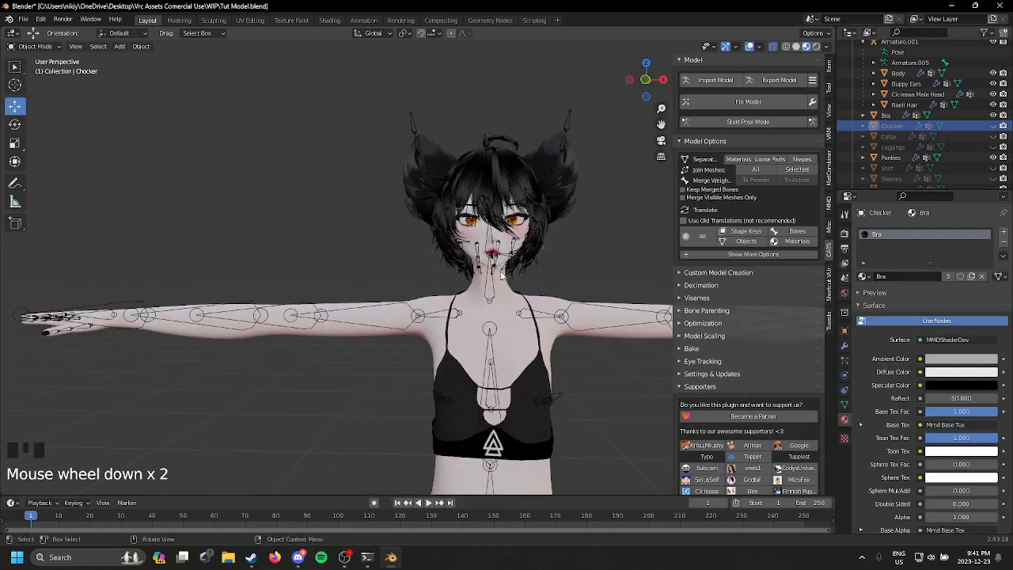
Step: Join the panties, bra, head, hair and ears into the body mesh, with the body as the active object
{"action": "middle_click_drag", "start_coordinate": [452, 253], "coordinate": [467, 182], "text": "shift"}
{"action": "scroll", "coordinate": [475, 261], "scroll_direction": "down", "scroll_amount": 5}
{"action": "middle_click_drag", "start_coordinate": [490, 271], "coordinate": [405, 225], "text": "shift"}
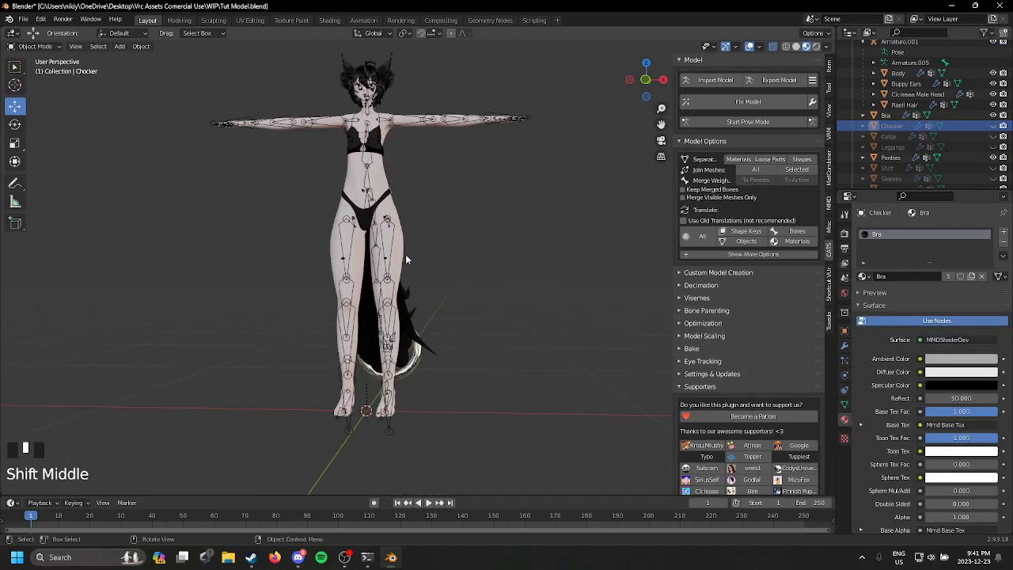
{"action": "scroll", "coordinate": [405, 259], "scroll_direction": "up", "scroll_amount": 4}
{"action": "left_click", "coordinate": [356, 94]}
{"action": "middle_click_drag", "start_coordinate": [433, 148], "coordinate": [474, 387], "text": "shift"}
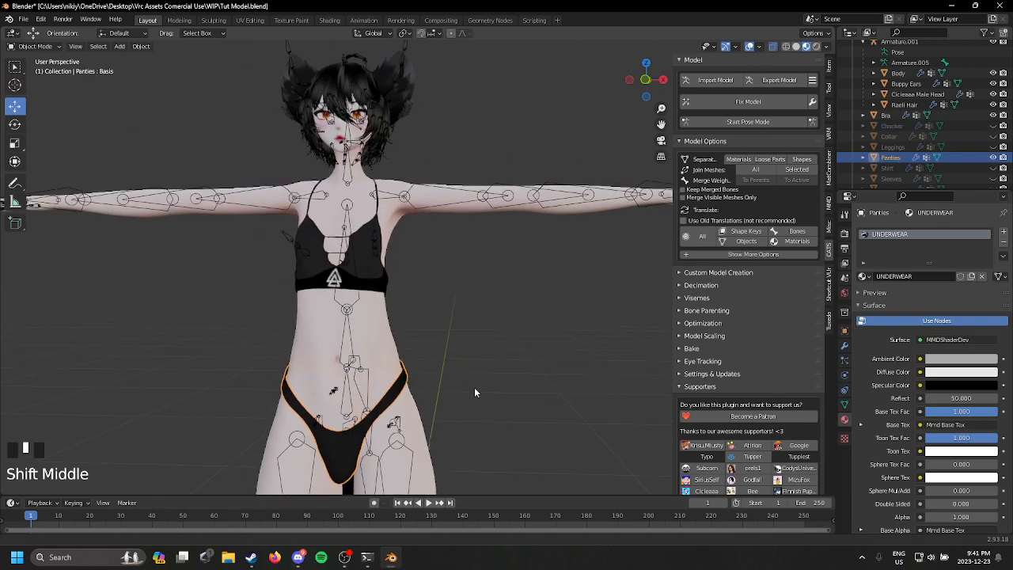
{"action": "scroll", "coordinate": [432, 332], "scroll_direction": "up", "scroll_amount": 4}
{"action": "scroll", "coordinate": [360, 279], "scroll_direction": "down", "scroll_amount": 2}
{"action": "left_click", "coordinate": [336, 267], "text": "shift"}
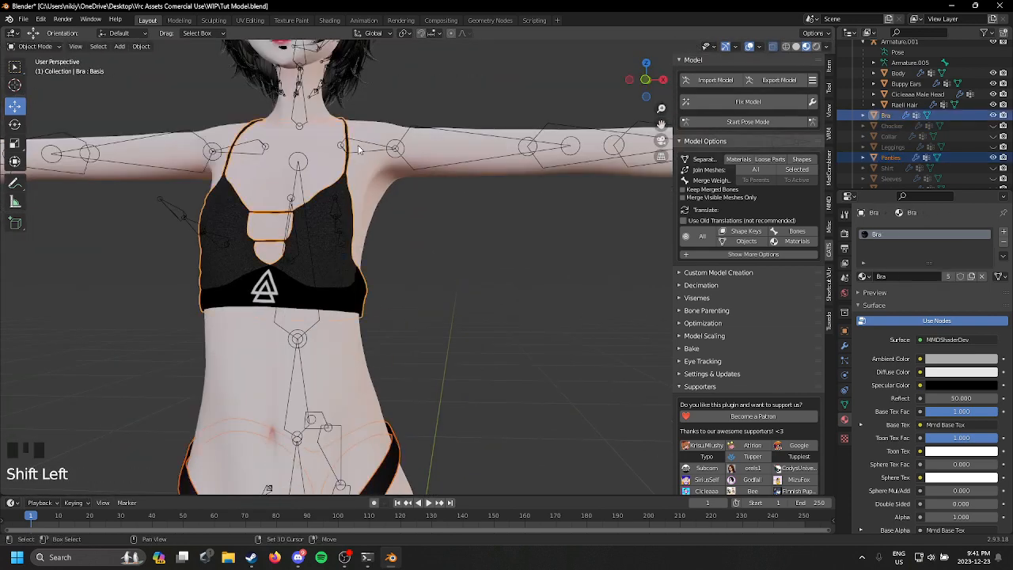
{"action": "middle_click_drag", "start_coordinate": [387, 126], "coordinate": [403, 272], "text": "shift"}
{"action": "scroll", "coordinate": [340, 212], "scroll_direction": "up", "scroll_amount": 1}
{"action": "left_click", "coordinate": [325, 192], "text": "shift"}
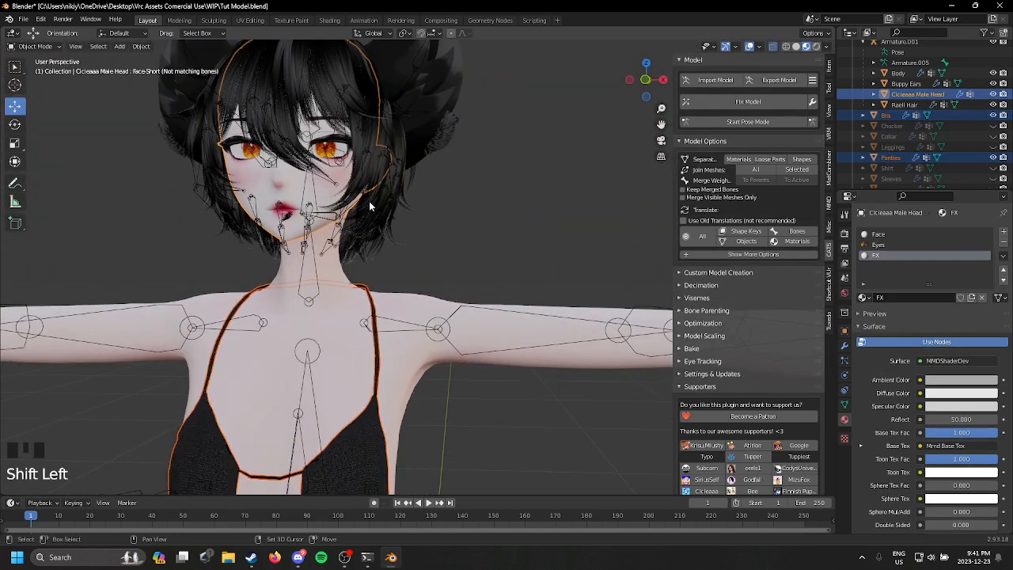
{"action": "left_click", "coordinate": [380, 219], "text": "shift"}
{"action": "key", "text": "ctrl+z"}
{"action": "left_click", "coordinate": [396, 156], "text": "shift"}
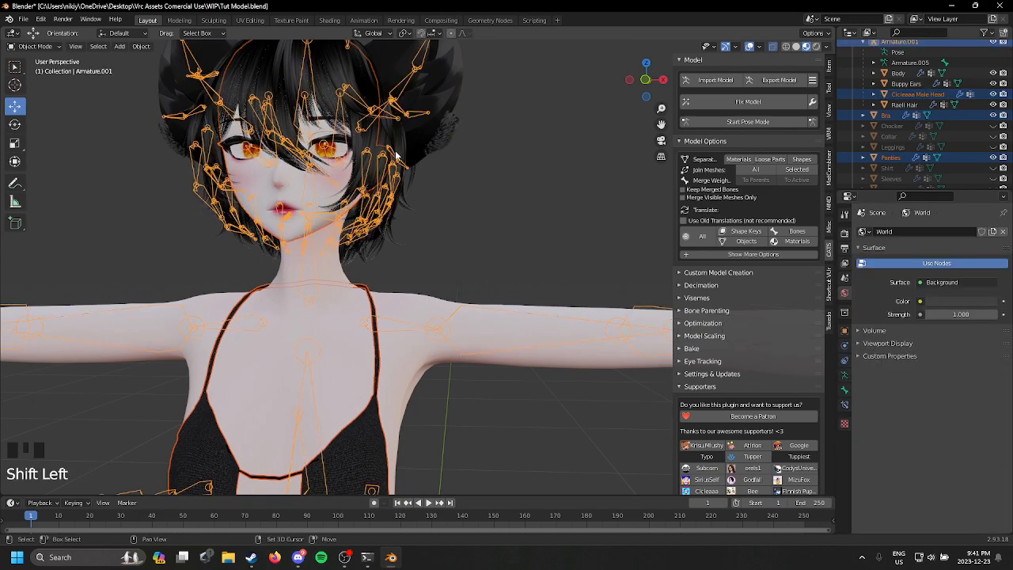
{"action": "key", "text": "ctrl+z"}
{"action": "left_click", "coordinate": [416, 154], "text": "shift"}
{"action": "left_click", "coordinate": [433, 137], "text": "shift"}
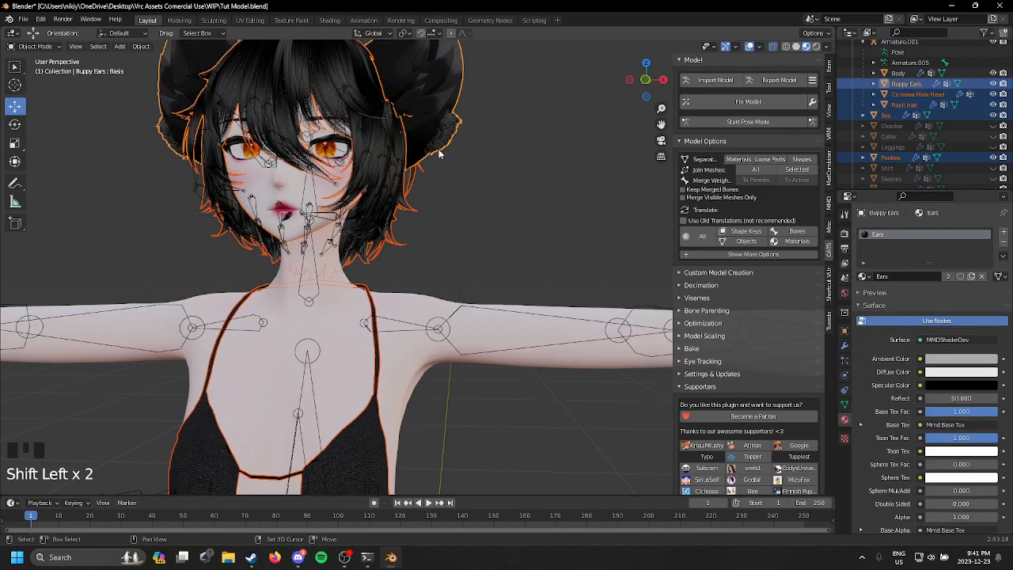
{"action": "middle_click_drag", "start_coordinate": [433, 137], "coordinate": [383, 348]}
{"action": "scroll", "coordinate": [362, 294], "scroll_direction": "down", "scroll_amount": 2}
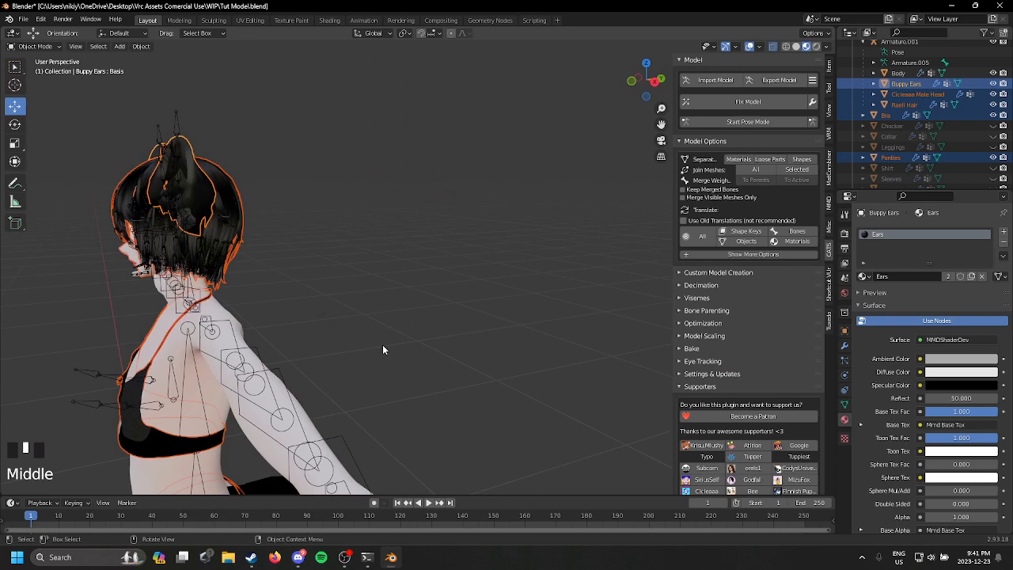
{"action": "left_click", "coordinate": [241, 331], "text": "shift"}
{"action": "middle_click_drag", "start_coordinate": [456, 299], "coordinate": [565, 219], "text": "shift"}
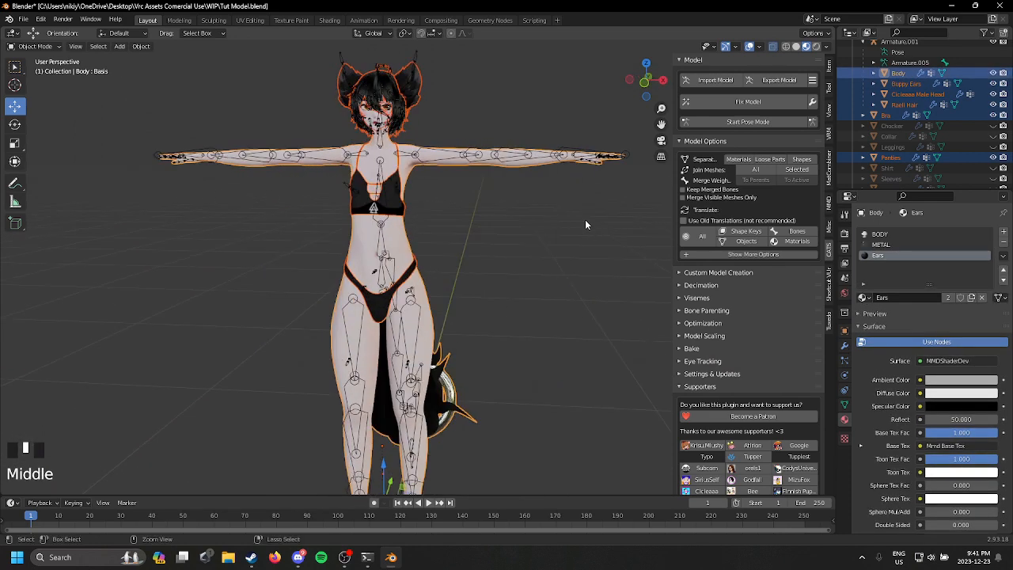
{"action": "key", "text": "ctrl+j"}
{"action": "scroll", "coordinate": [581, 255], "scroll_direction": "up", "scroll_amount": 2}
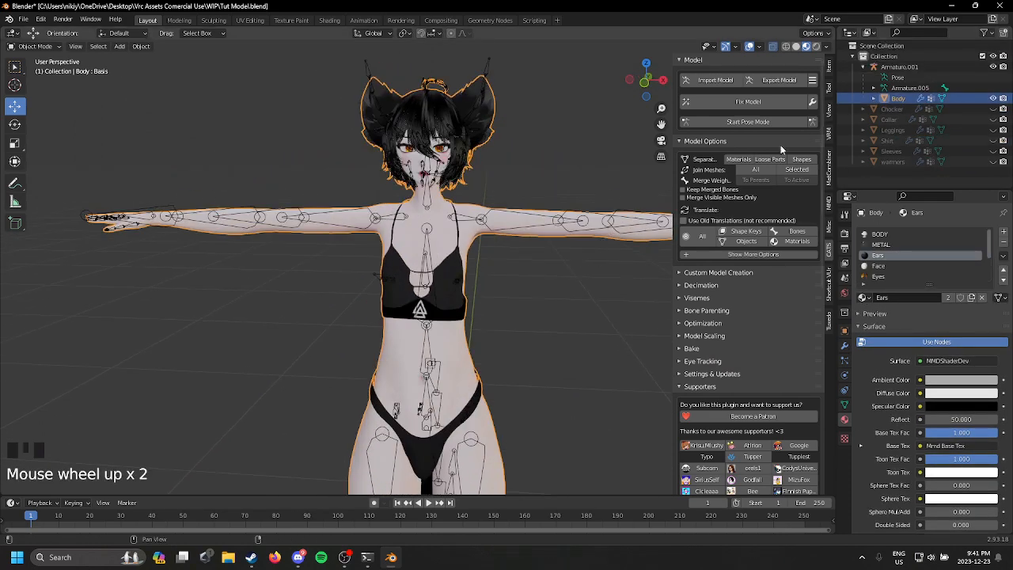
Step: Hide the joined Body mesh and show it again to check what it contains
{"action": "middle_click_drag", "start_coordinate": [478, 196], "coordinate": [546, 129]}
{"action": "left_click", "coordinate": [995, 98]}
{"action": "scroll", "coordinate": [496, 133], "scroll_direction": "down", "scroll_amount": 2}
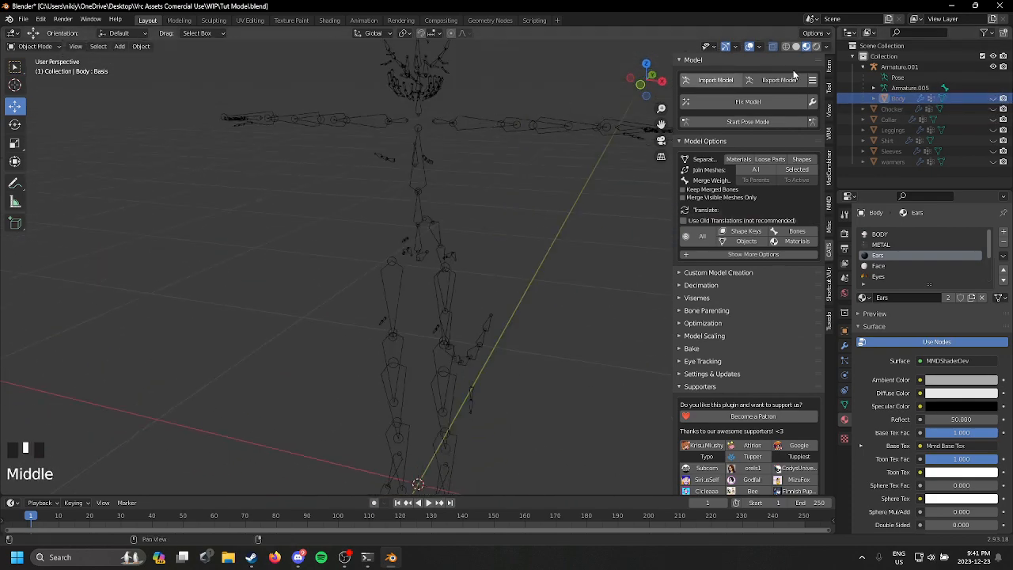
{"action": "left_click", "coordinate": [995, 98]}
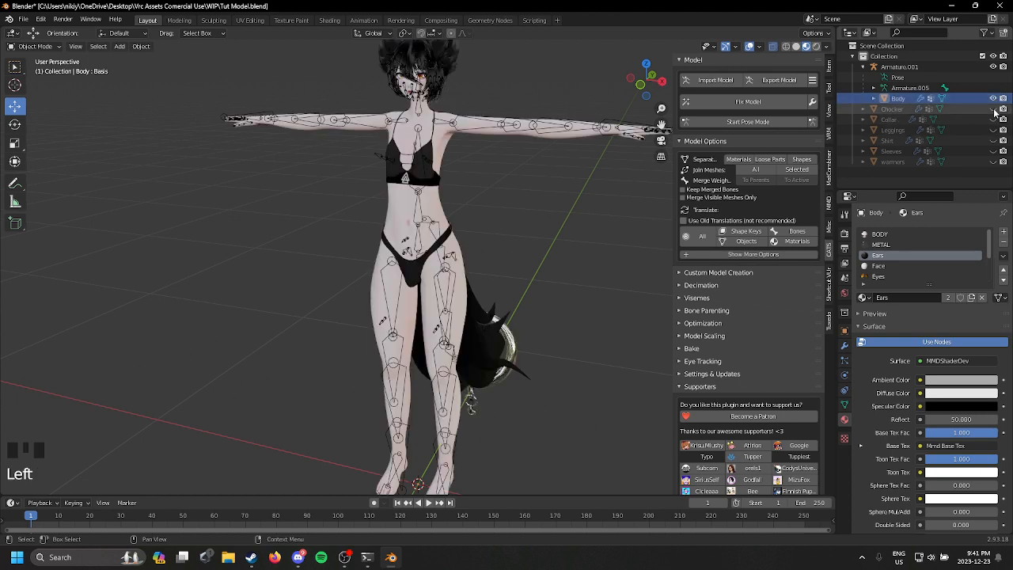
Step: Make the hidden Chocker, Collar, Leggings, Shirt, Sleeves and warmers objects visible again
{"action": "left_click", "coordinate": [993, 131]}
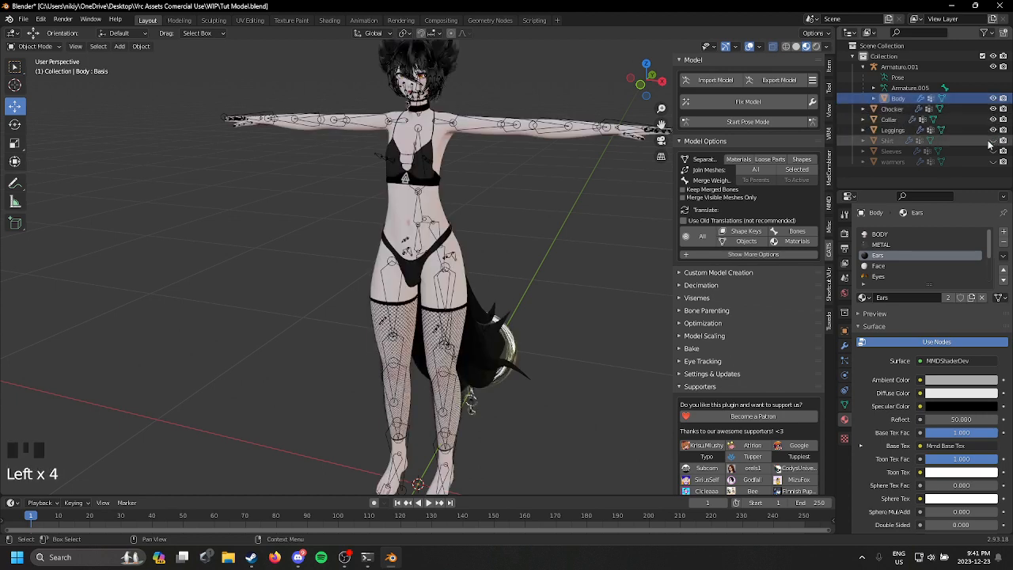
{"action": "left_click", "coordinate": [994, 140]}
{"action": "left_click", "coordinate": [994, 151]}
{"action": "left_click", "coordinate": [994, 161]}
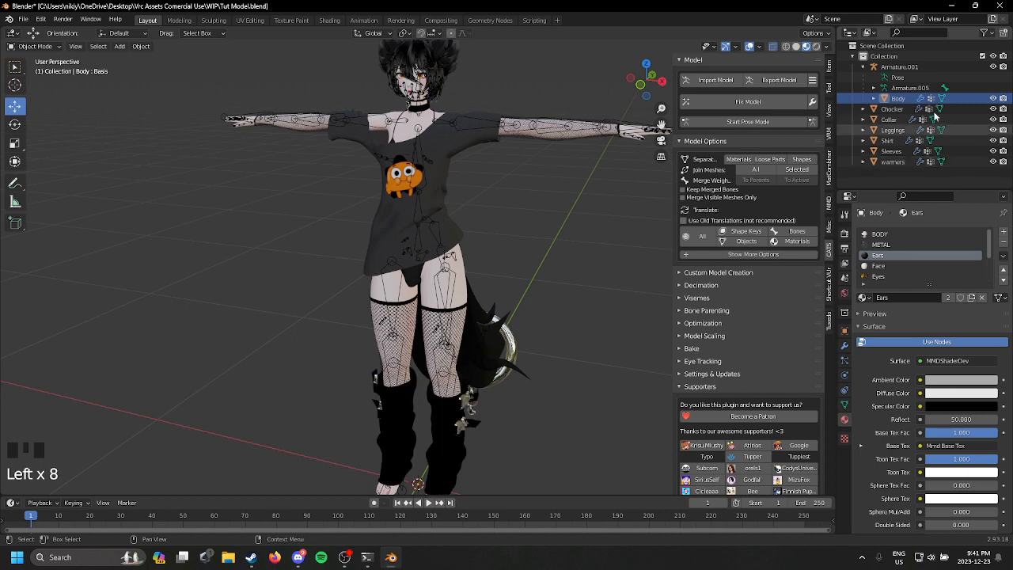
Step: Parent all clothing objects from Chocker to warmers under Armature.001 in the outliner
{"action": "left_click", "coordinate": [892, 110]}
{"action": "left_click", "coordinate": [894, 163], "text": "shift"}
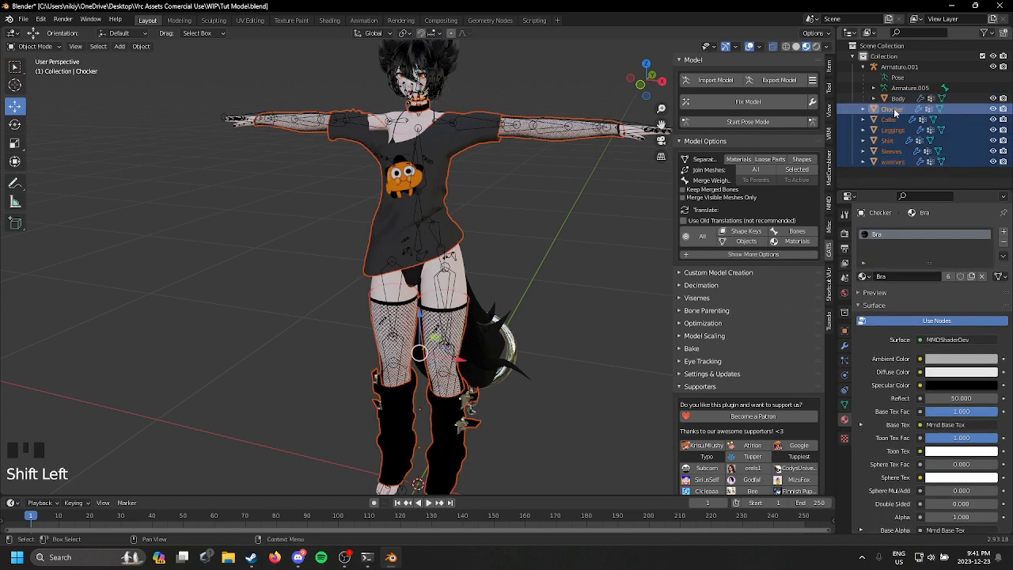
{"action": "left_click_drag", "start_coordinate": [894, 162], "coordinate": [942, 109]}
{"action": "left_click_drag", "start_coordinate": [910, 68], "coordinate": [909, 68]}
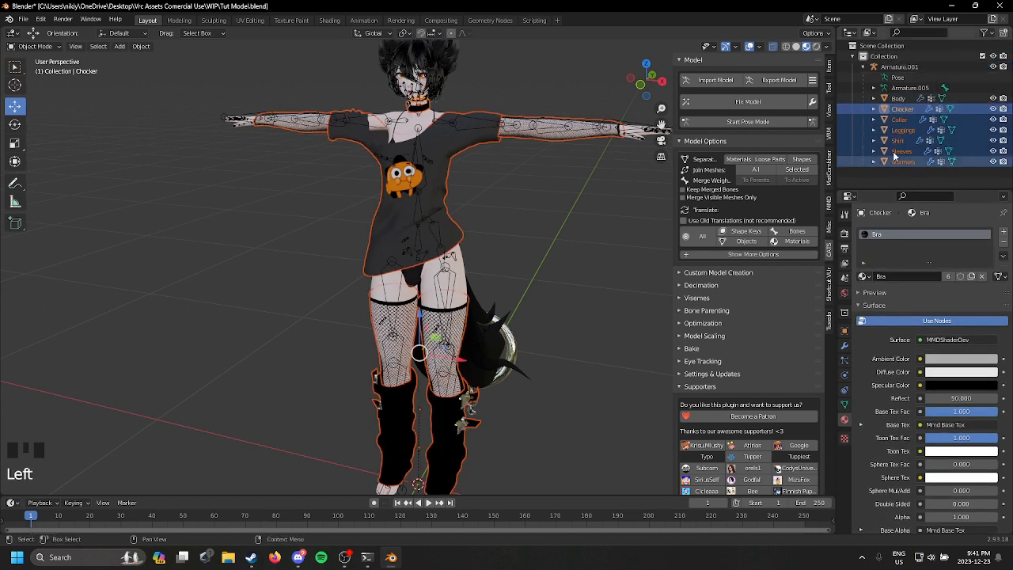
Step: Rename the Leggings object to Leg Fishnets
{"action": "left_click", "coordinate": [902, 109]}
{"action": "scroll", "coordinate": [625, 150], "scroll_direction": "up", "scroll_amount": 3}
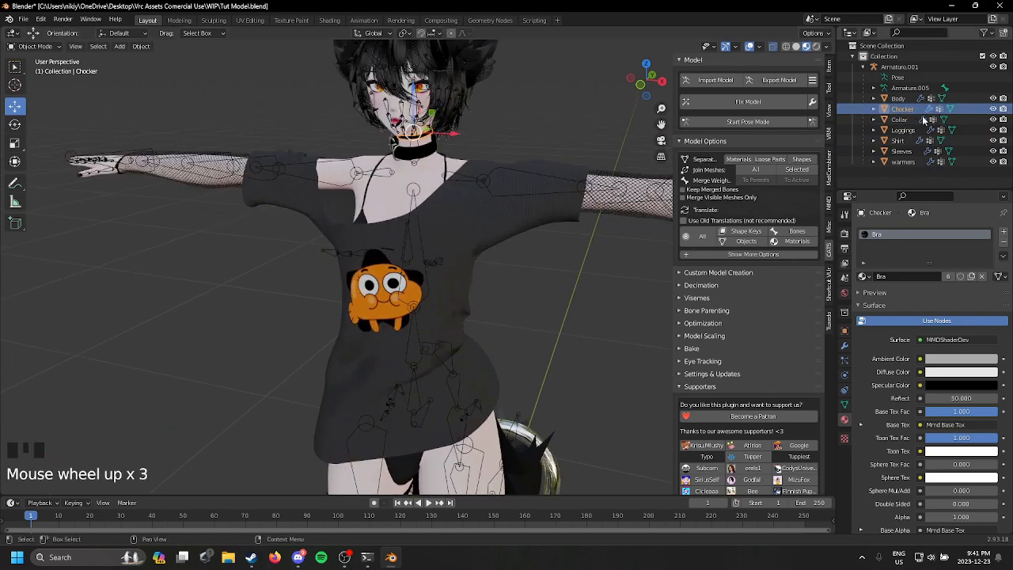
{"action": "middle_click_drag", "start_coordinate": [633, 149], "coordinate": [554, 194]}
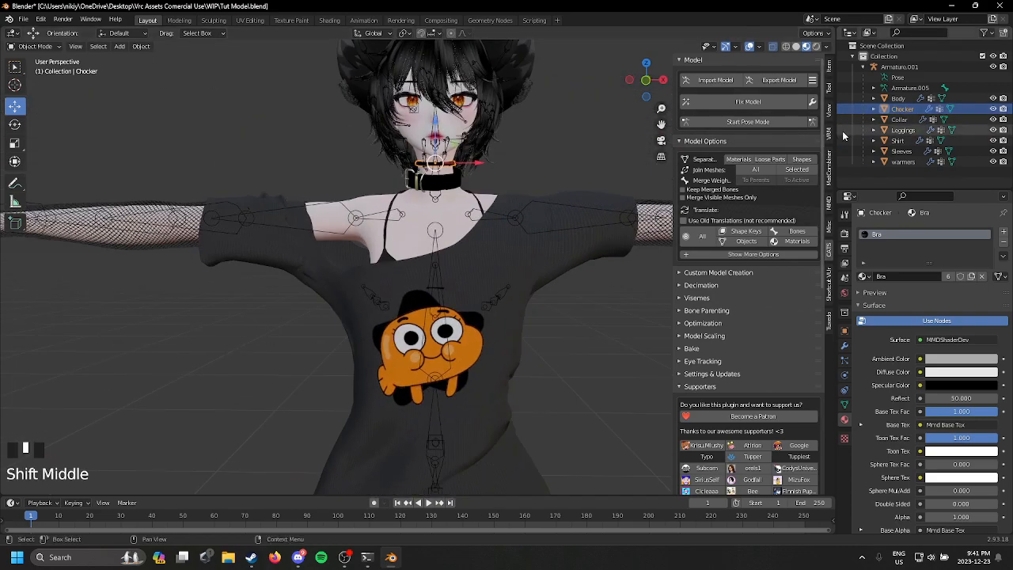
{"action": "left_click", "coordinate": [894, 120]}
{"action": "left_click", "coordinate": [897, 131]}
{"action": "scroll", "coordinate": [457, 272], "scroll_direction": "down", "scroll_amount": 3}
{"action": "middle_click_drag", "start_coordinate": [457, 272], "coordinate": [451, 171], "text": "shift"}
{"action": "scroll", "coordinate": [472, 192], "scroll_direction": "down", "scroll_amount": 8}
{"action": "scroll", "coordinate": [472, 193], "scroll_direction": "up", "scroll_amount": 1}
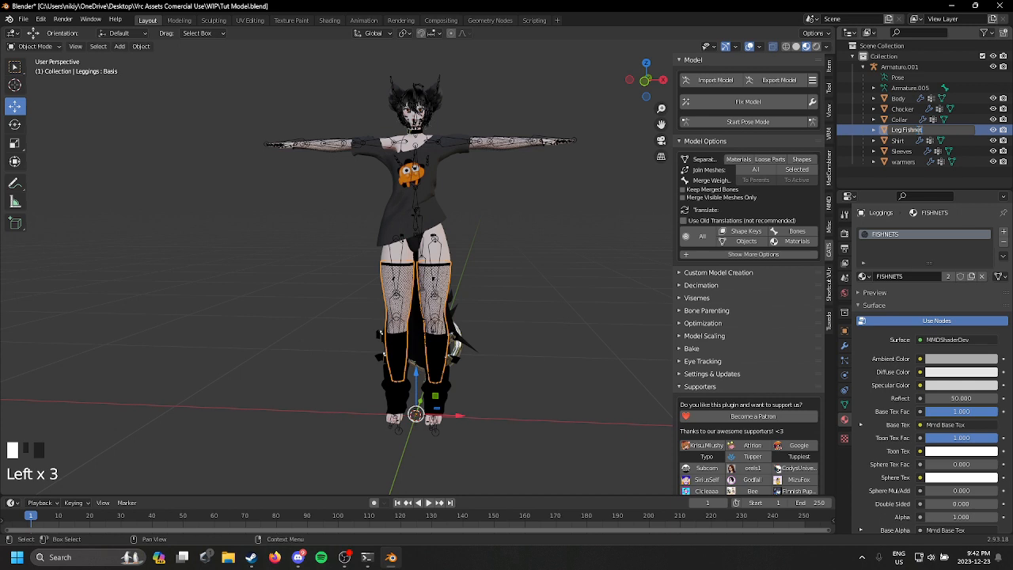
Step: Rename the Sleeves object to Fishnet Sleeves and the warmers object to Warmers
{"action": "left_click", "coordinate": [898, 141]}
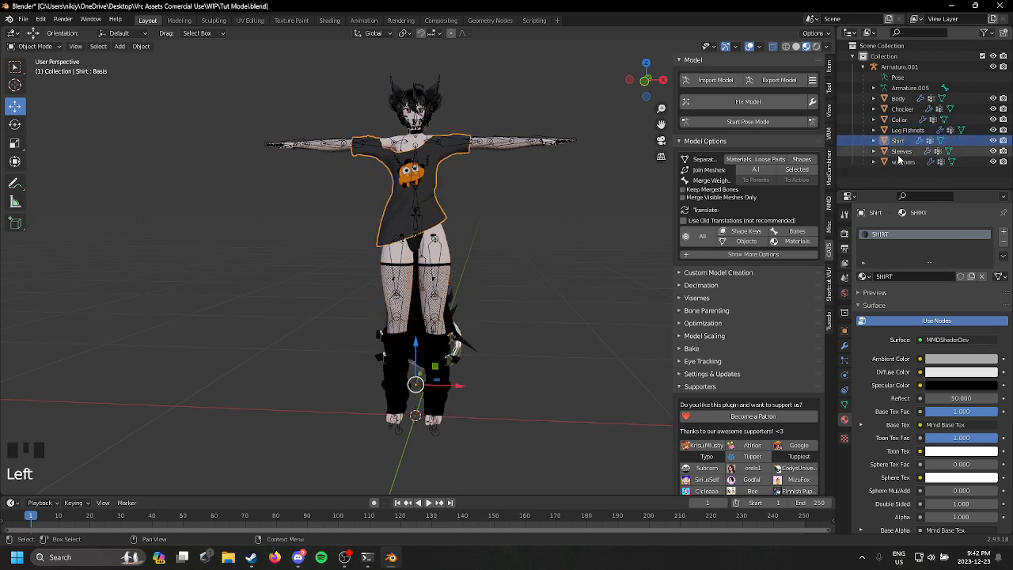
{"action": "left_click", "coordinate": [900, 151]}
{"action": "middle_click_drag", "start_coordinate": [387, 216], "coordinate": [388, 232], "text": "shift"}
{"action": "scroll", "coordinate": [388, 233], "scroll_direction": "up", "scroll_amount": 1}
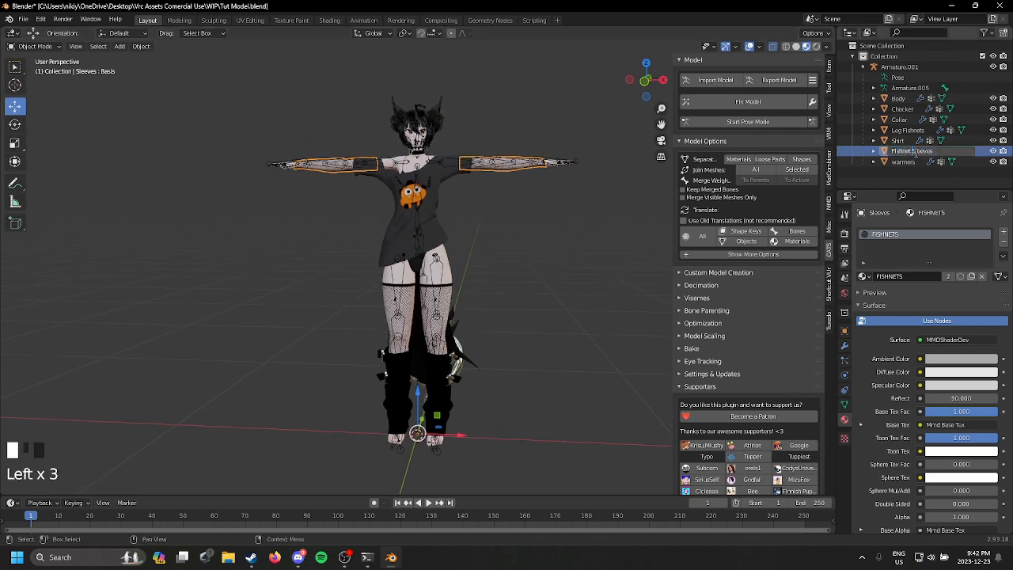
{"action": "key", "text": "Return"}
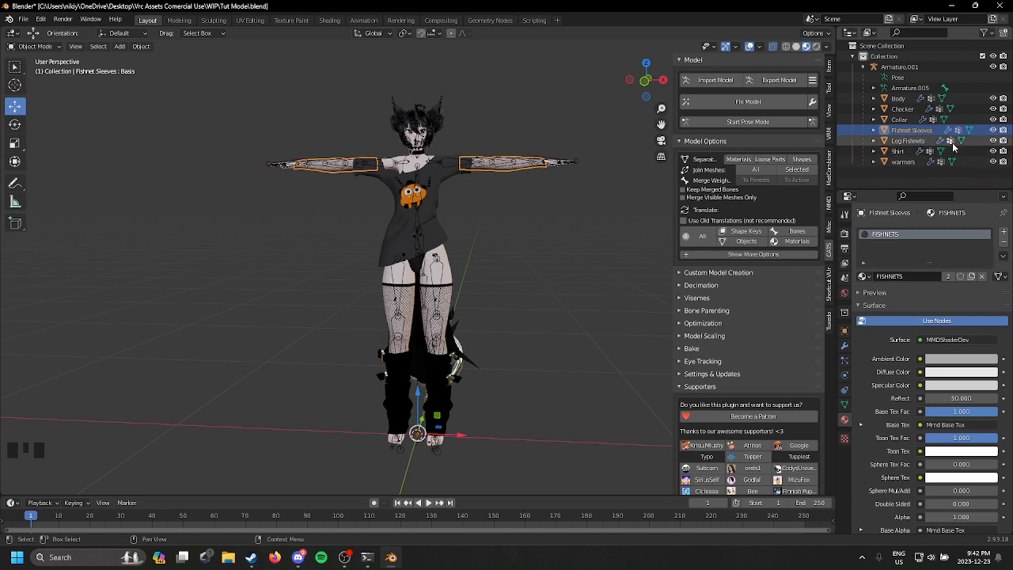
{"action": "left_click", "coordinate": [903, 162]}
{"action": "double_click", "coordinate": [904, 162]}
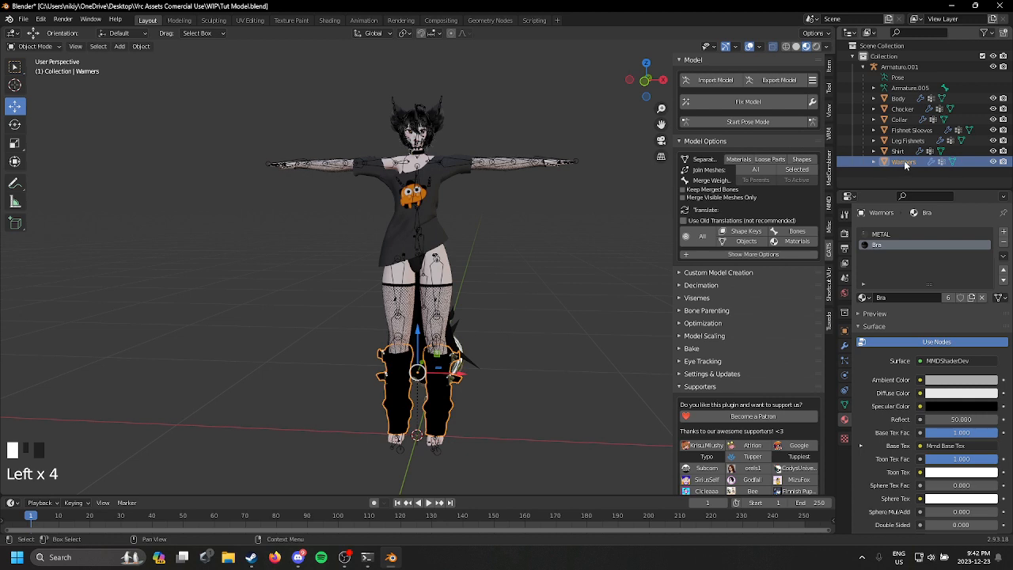
Step: Rename the Fishnet Sleeves object to Arm Fishnet
{"action": "left_click", "coordinate": [916, 141]}
{"action": "double_click", "coordinate": [918, 140]}
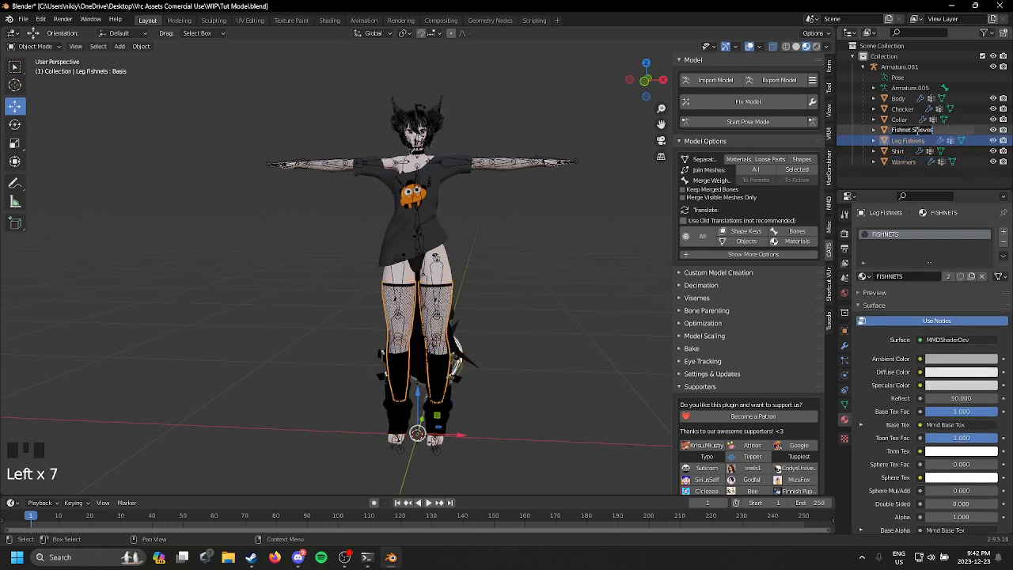
{"action": "left_click", "coordinate": [930, 131]}
{"action": "double_click", "coordinate": [931, 131]}
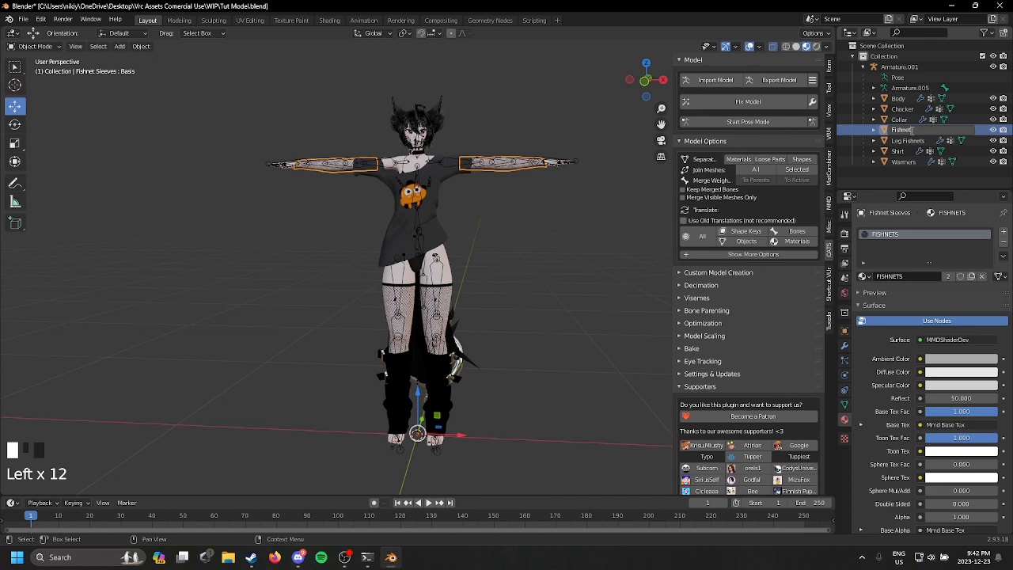
{"action": "type", "text": "Arm"}
{"action": "key", "text": "Return"}
Step: Hide and show the Body object repeatedly to check which parts of the avatar belong to it
{"action": "left_click", "coordinate": [592, 176]}
{"action": "middle_click_drag", "start_coordinate": [587, 183], "coordinate": [566, 268]}
{"action": "scroll", "coordinate": [571, 203], "scroll_direction": "up", "scroll_amount": 2}
{"action": "left_click", "coordinate": [913, 110]}
{"action": "left_click", "coordinate": [993, 110]}
{"action": "left_click", "coordinate": [993, 109]}
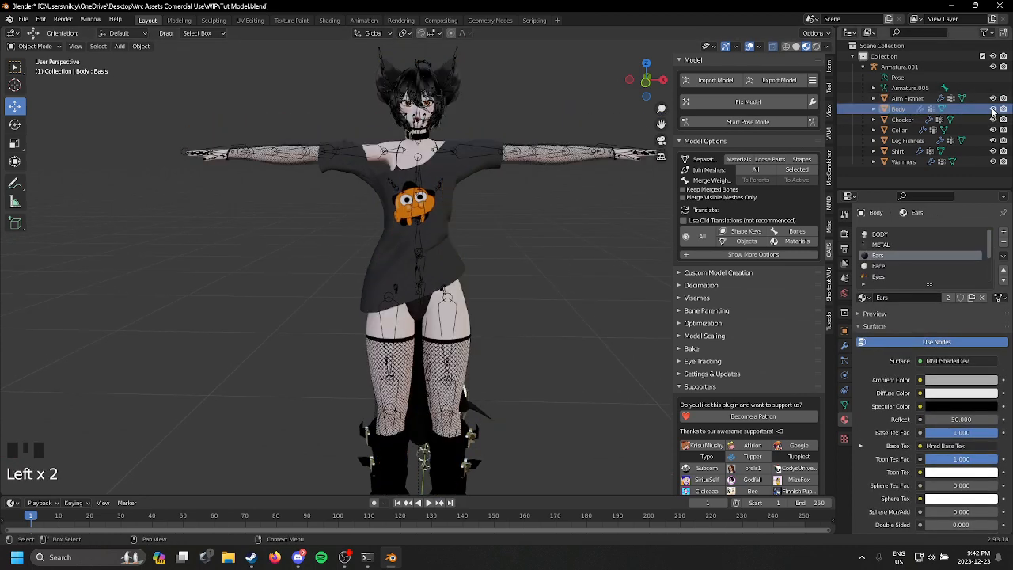
{"action": "left_click", "coordinate": [993, 109]}
{"action": "left_click", "coordinate": [993, 109]}
{"action": "left_click", "coordinate": [993, 109]}
{"action": "left_click", "coordinate": [993, 109]}
{"action": "left_click", "coordinate": [993, 109]}
{"action": "left_click", "coordinate": [993, 109]}
{"action": "left_click", "coordinate": [993, 110]}
{"action": "left_click", "coordinate": [993, 109]}
{"action": "left_click", "coordinate": [993, 110]}
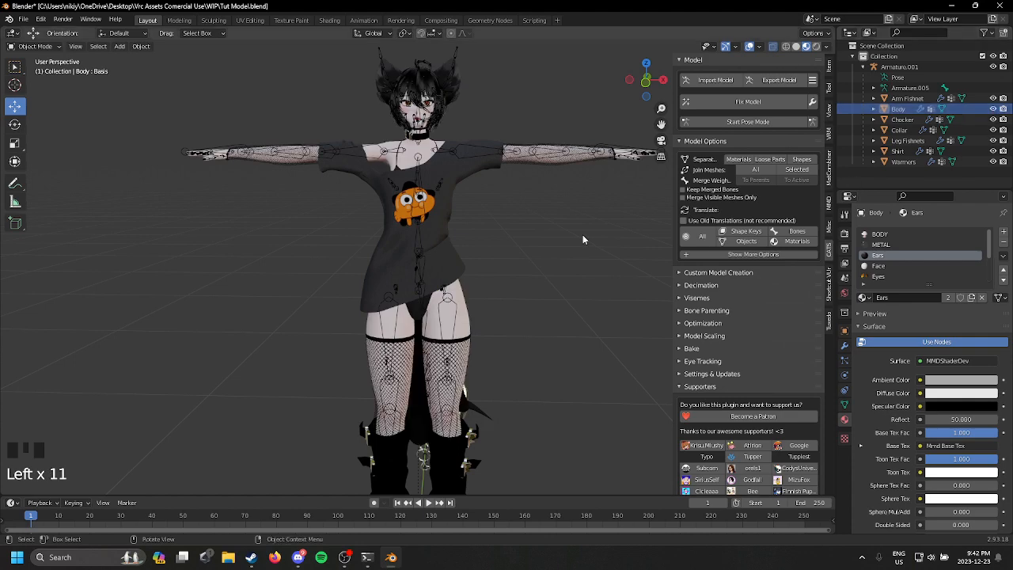
Step: Check each clothing object from Chocker to Warmers on the avatar, and save the file
{"action": "middle_click_drag", "start_coordinate": [583, 235], "coordinate": [633, 237]}
{"action": "left_click", "coordinate": [902, 119]}
{"action": "left_click", "coordinate": [900, 130]}
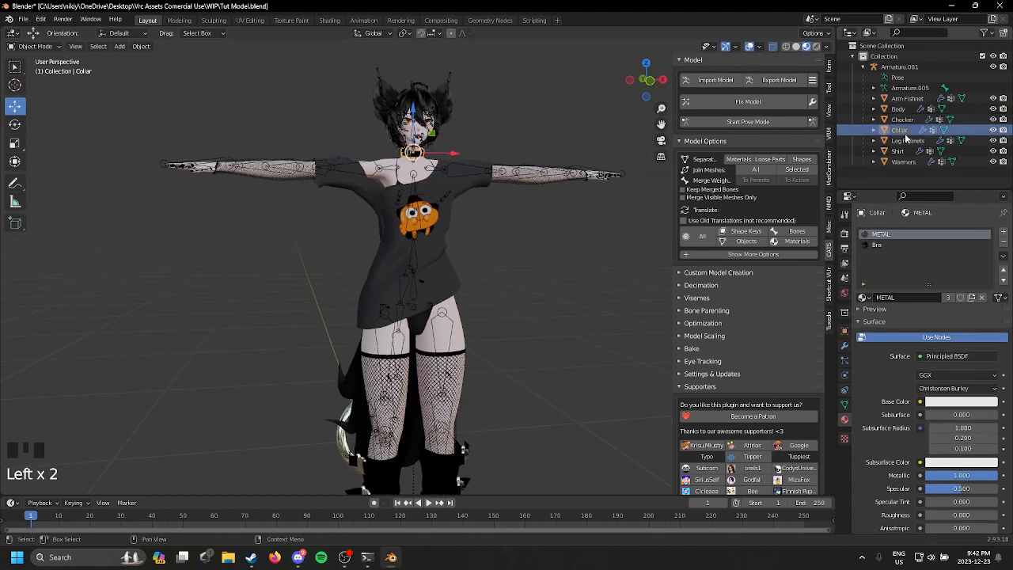
{"action": "left_click", "coordinate": [906, 140]}
{"action": "left_click", "coordinate": [898, 152]}
{"action": "left_click", "coordinate": [902, 161]}
{"action": "scroll", "coordinate": [498, 245], "scroll_direction": "down", "scroll_amount": 3}
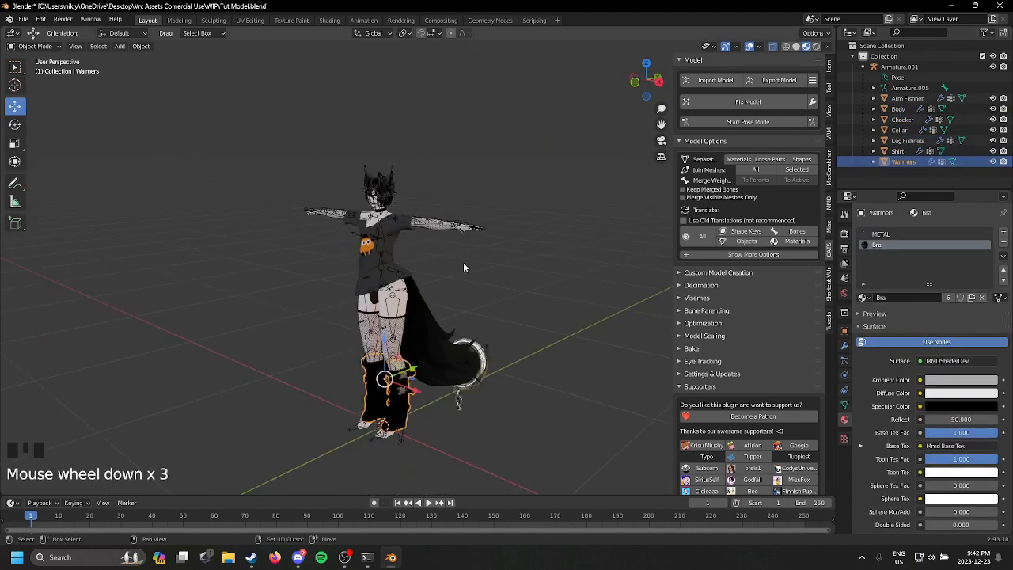
{"action": "middle_click_drag", "start_coordinate": [463, 267], "coordinate": [452, 219]}
{"action": "scroll", "coordinate": [411, 219], "scroll_direction": "up", "scroll_amount": 2}
{"action": "scroll", "coordinate": [463, 271], "scroll_direction": "up", "scroll_amount": 2}
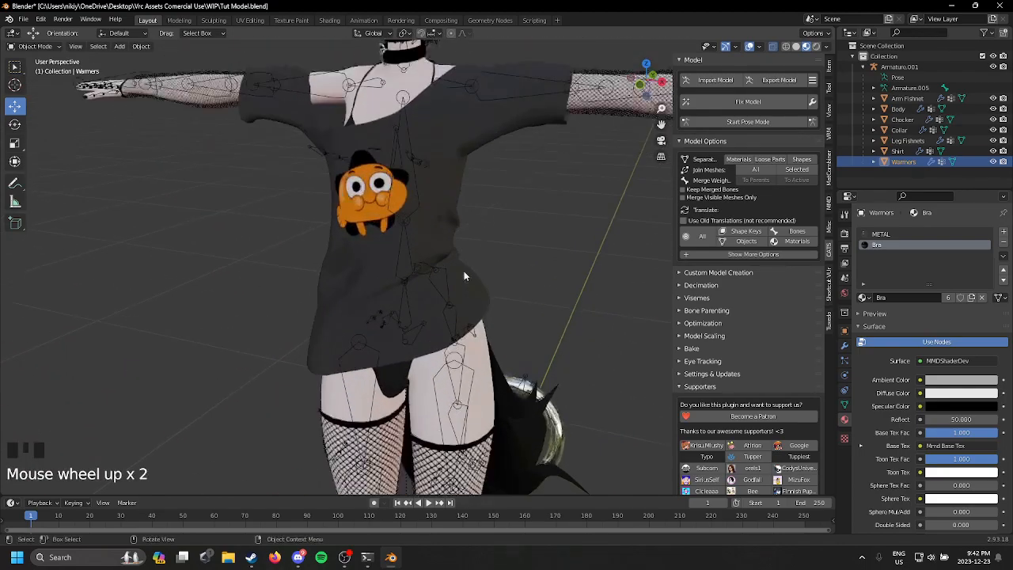
{"action": "scroll", "coordinate": [567, 220], "scroll_direction": "up", "scroll_amount": 1}
{"action": "scroll", "coordinate": [483, 267], "scroll_direction": "down", "scroll_amount": 2}
{"action": "middle_click_drag", "start_coordinate": [484, 267], "coordinate": [389, 215]}
{"action": "scroll", "coordinate": [425, 258], "scroll_direction": "up", "scroll_amount": 2}
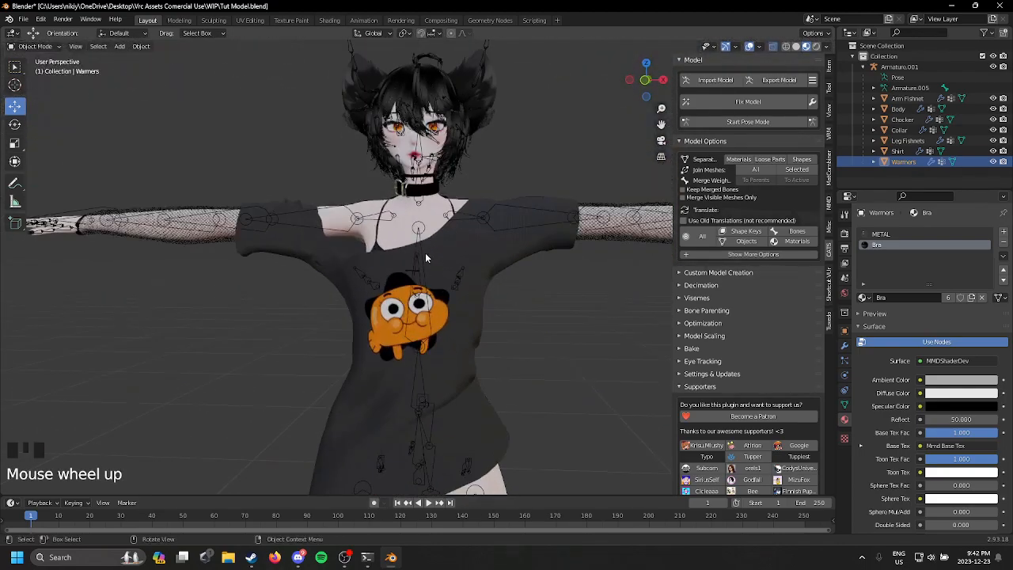
{"action": "left_click", "coordinate": [23, 19]}
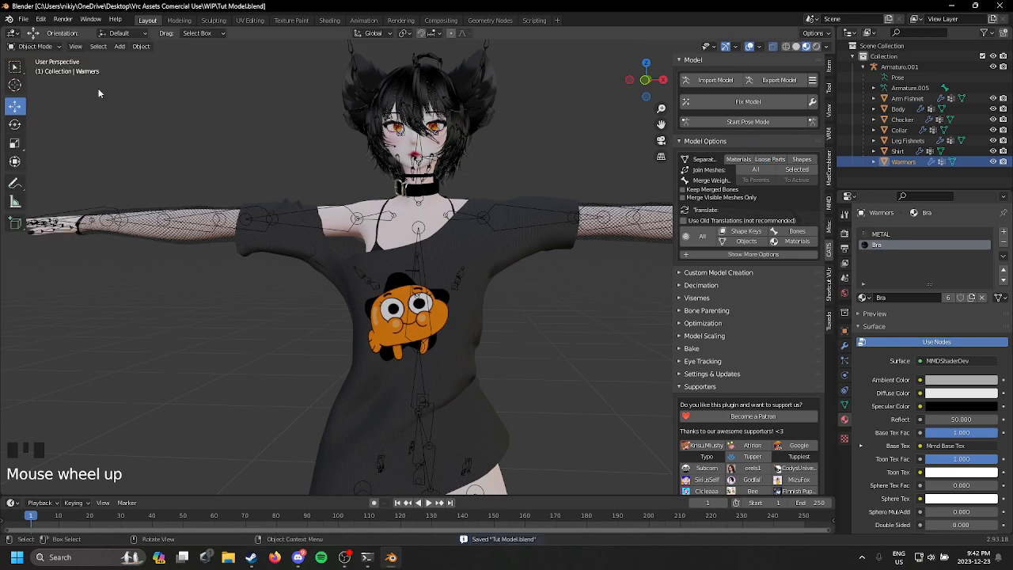
Step: Enter pose mode and test-rotate the Chest bone, undoing the movement
{"action": "left_click", "coordinate": [738, 121]}
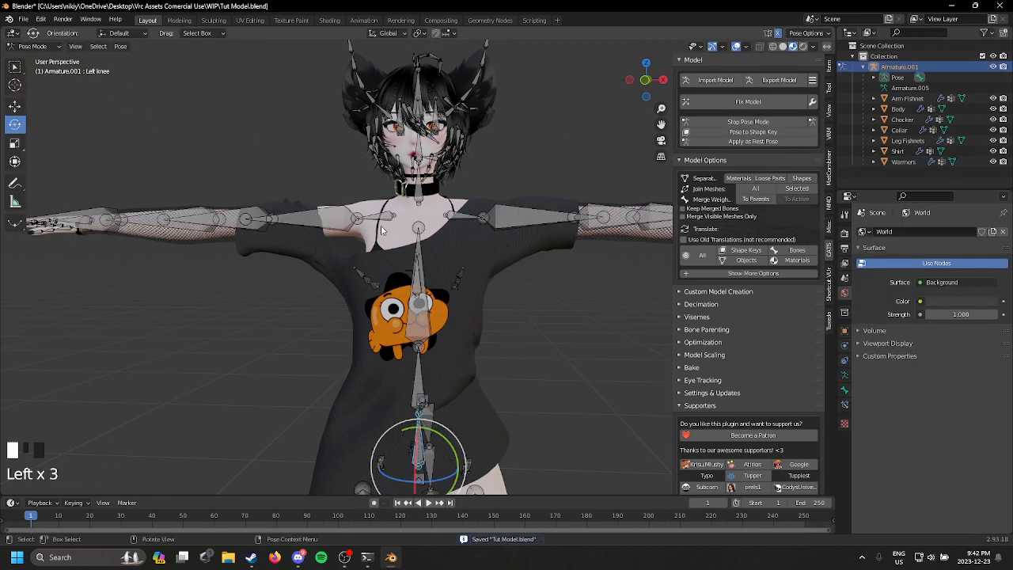
{"action": "left_click", "coordinate": [421, 304]}
{"action": "left_click_drag", "start_coordinate": [421, 304], "coordinate": [434, 190]}
{"action": "key", "text": "ctrl+z"}
{"action": "scroll", "coordinate": [434, 185], "scroll_direction": "up", "scroll_amount": 3}
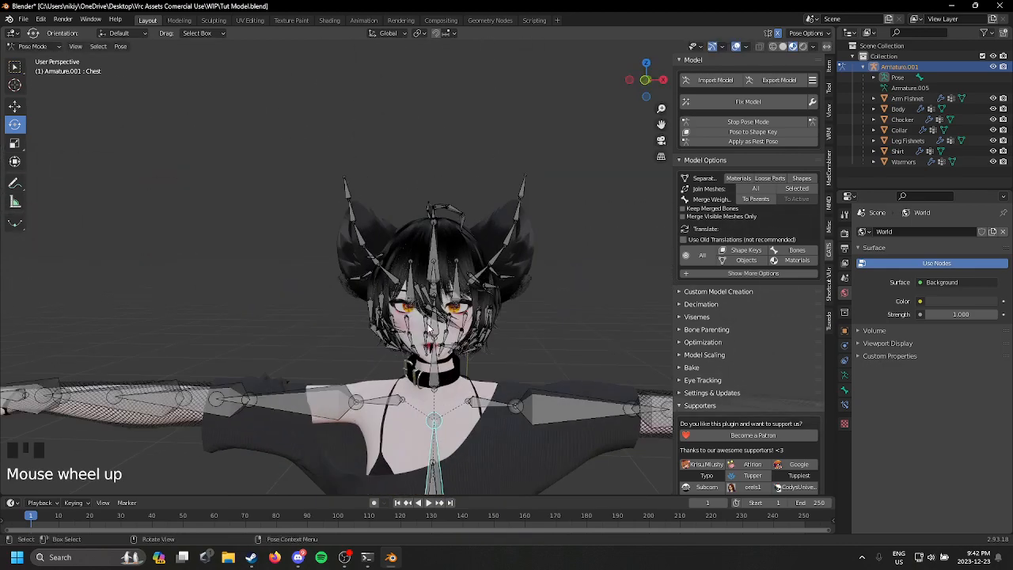
Step: Test-rotate the Head bone to check that the hair and ears follow, and restore the pose
{"action": "left_click", "coordinate": [428, 325]}
{"action": "left_click", "coordinate": [434, 330]}
{"action": "left_click_drag", "start_coordinate": [439, 325], "coordinate": [487, 354]}
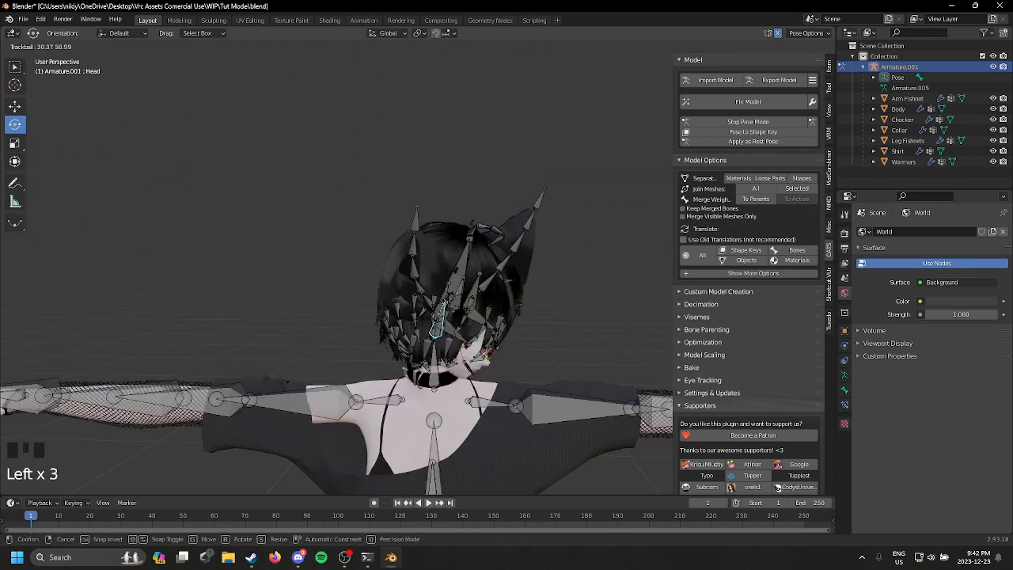
{"action": "left_click", "coordinate": [512, 321]}
{"action": "scroll", "coordinate": [513, 320], "scroll_direction": "up", "scroll_amount": 2}
{"action": "scroll", "coordinate": [498, 263], "scroll_direction": "down", "scroll_amount": 3}
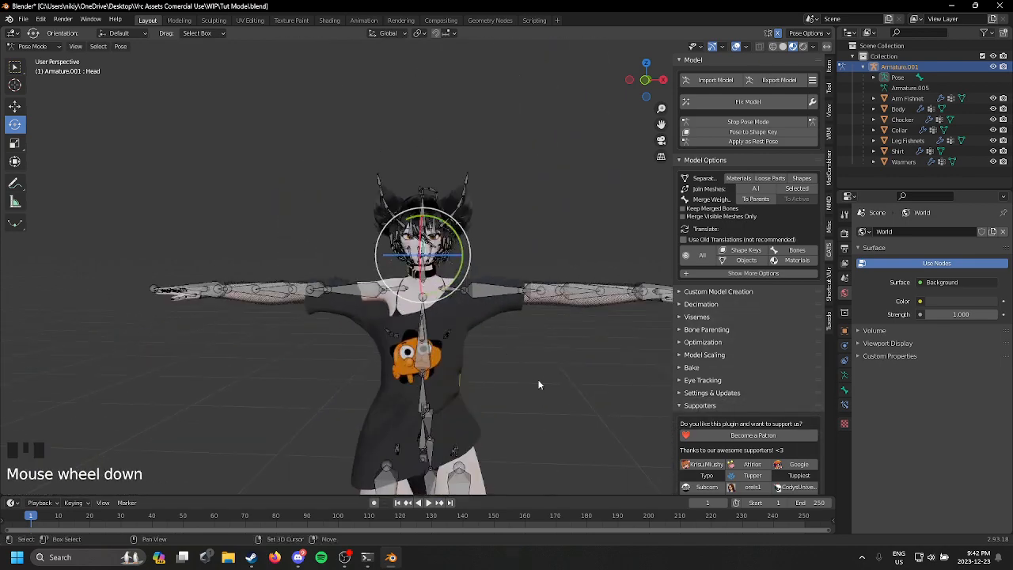
Step: Rotate the Left arm bone down about 80° around the Y axis to test the shirt sleeve, and undo it
{"action": "middle_click_drag", "start_coordinate": [538, 384], "coordinate": [458, 198], "text": "shift"}
{"action": "left_click", "coordinate": [487, 184]}
{"action": "left_click_drag", "start_coordinate": [464, 190], "coordinate": [511, 376]}
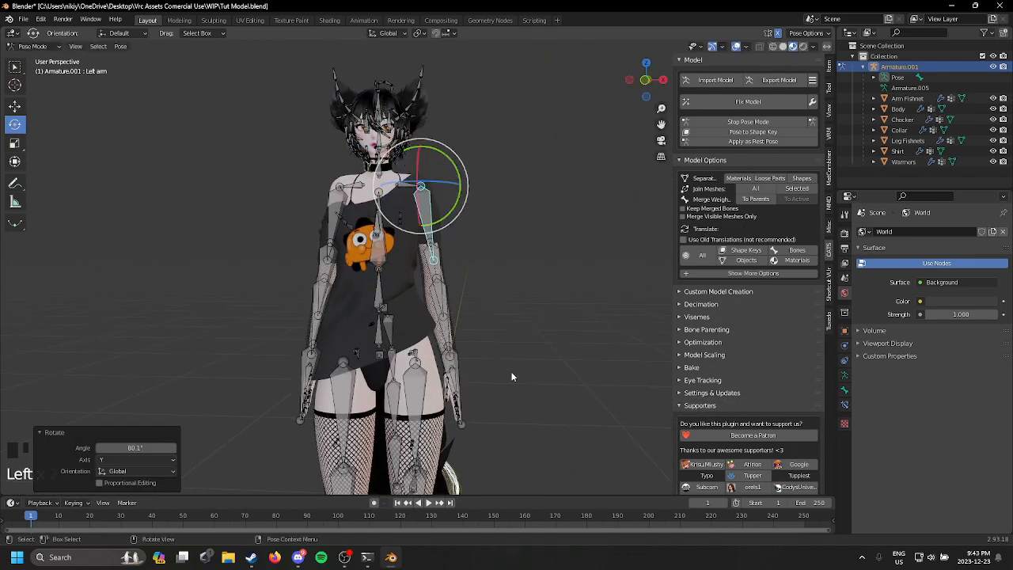
{"action": "key", "text": "ctrl+z"}
Step: Test-rotate the Left wrist bone to check the hand and arm fishnet weights, and undo the rotations
{"action": "middle_click_drag", "start_coordinate": [491, 404], "coordinate": [472, 183], "text": "shift"}
{"action": "scroll", "coordinate": [489, 391], "scroll_direction": "up", "scroll_amount": 3}
{"action": "scroll", "coordinate": [390, 293], "scroll_direction": "up", "scroll_amount": 2}
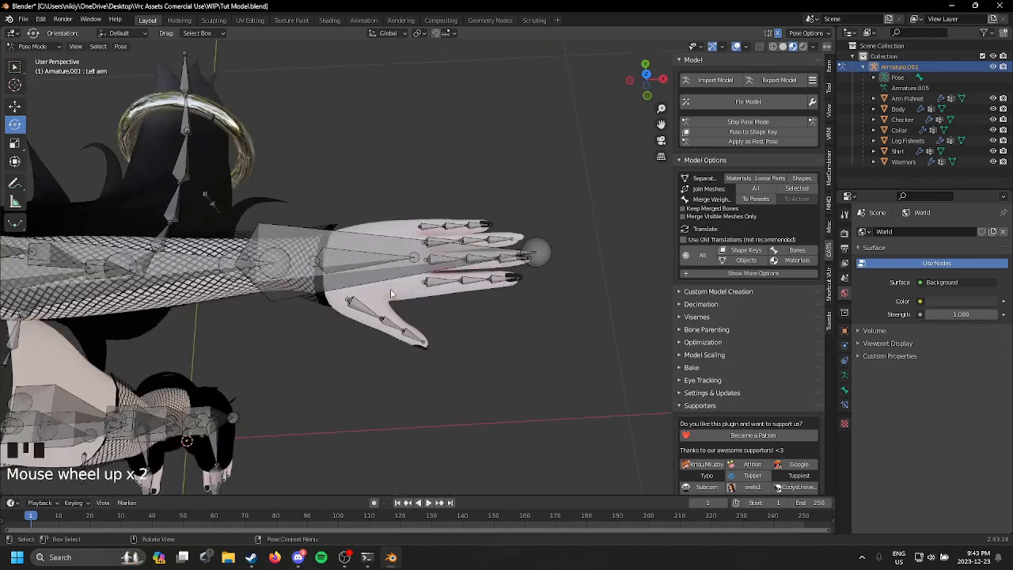
{"action": "left_click", "coordinate": [361, 262]}
{"action": "left_click", "coordinate": [361, 262]}
{"action": "left_click_drag", "start_coordinate": [351, 254], "coordinate": [225, 257]}
{"action": "middle_click_drag", "start_coordinate": [225, 256], "coordinate": [382, 391]}
{"action": "scroll", "coordinate": [367, 333], "scroll_direction": "up", "scroll_amount": 3}
{"action": "key", "text": "ctrl+z"}
{"action": "left_click_drag", "start_coordinate": [409, 151], "coordinate": [418, 274]}
{"action": "key", "text": "ctrl+z"}
{"action": "scroll", "coordinate": [388, 306], "scroll_direction": "down", "scroll_amount": 1}
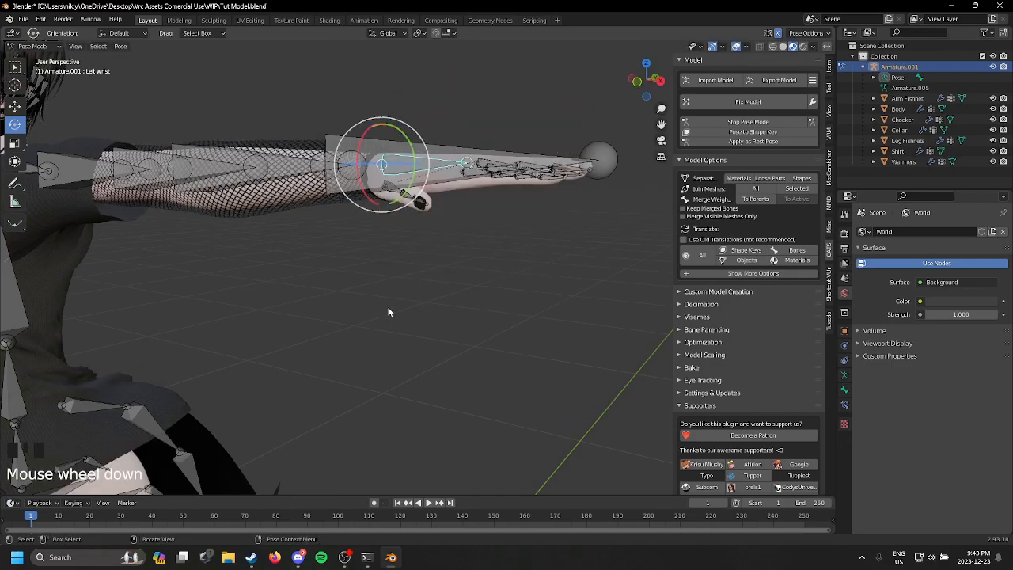
Step: Test-rotate the Left leg bone to check how the thigh and fishnets deform, and undo it
{"action": "middle_click_drag", "start_coordinate": [388, 306], "coordinate": [494, 415]}
{"action": "scroll", "coordinate": [484, 261], "scroll_direction": "down", "scroll_amount": 3}
{"action": "middle_click_drag", "start_coordinate": [484, 261], "coordinate": [530, 207], "text": "shift"}
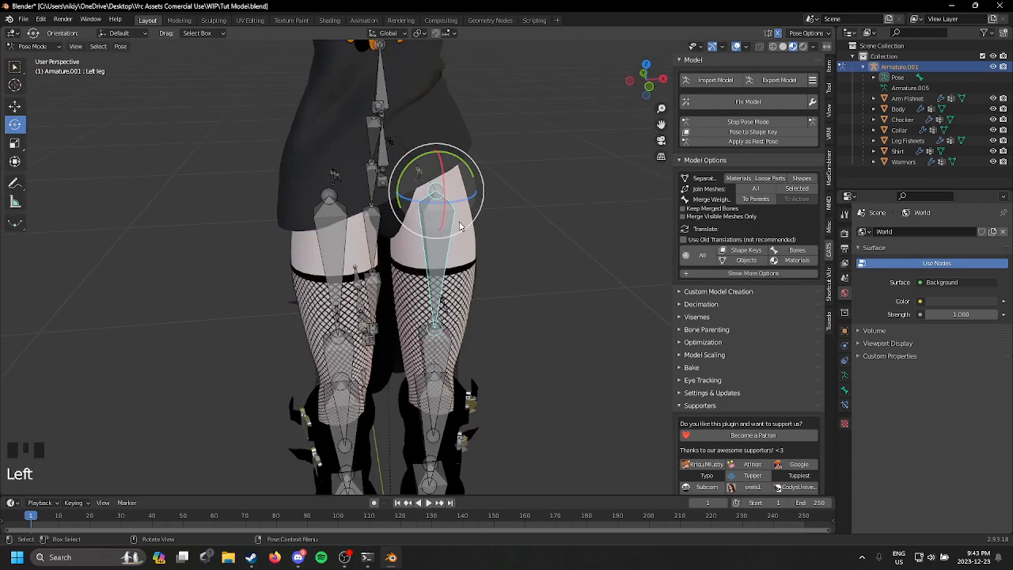
{"action": "left_click_drag", "start_coordinate": [459, 227], "coordinate": [484, 81]}
{"action": "middle_click_drag", "start_coordinate": [484, 82], "coordinate": [443, 237]}
{"action": "scroll", "coordinate": [350, 145], "scroll_direction": "down", "scroll_amount": 2}
{"action": "key", "text": "ctrl+z"}
Step: Test-rotate the Butt_Wiggle2_R bone and other small bones around the hips, and undo the movement
{"action": "left_click", "coordinate": [493, 246]}
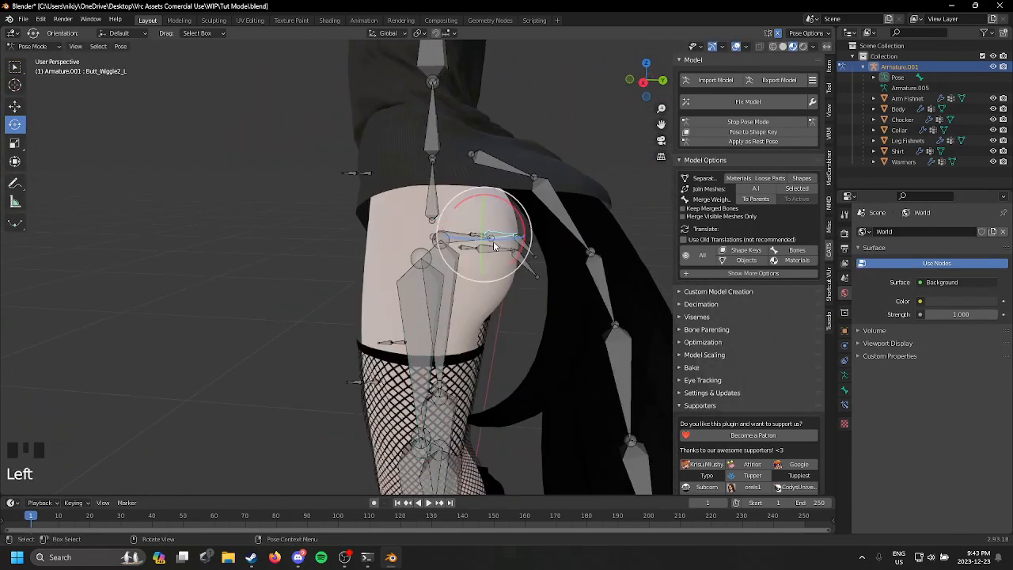
{"action": "left_click", "coordinate": [496, 237]}
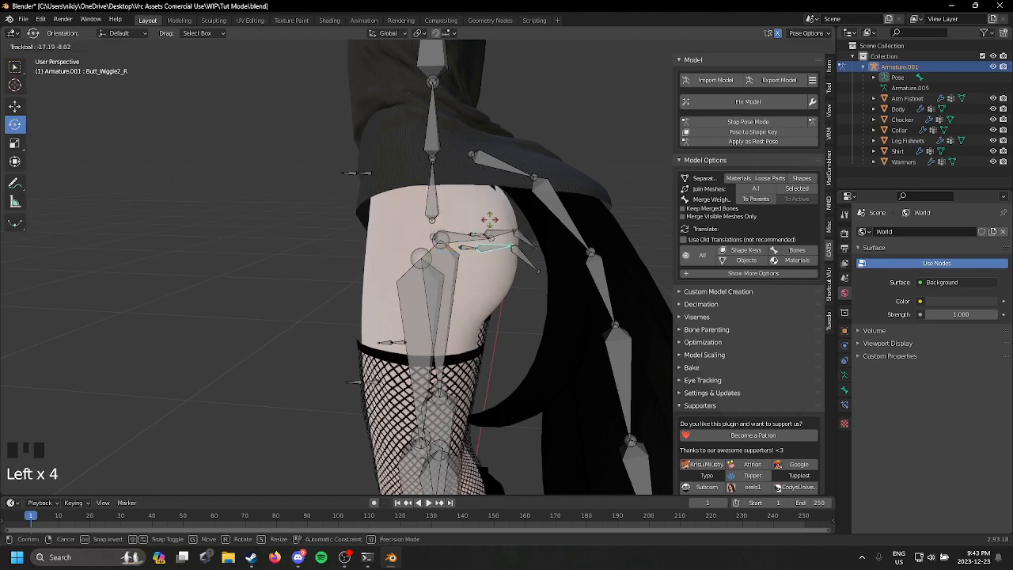
{"action": "left_click", "coordinate": [514, 209]}
{"action": "middle_click_drag", "start_coordinate": [520, 208], "coordinate": [389, 257], "text": "shift"}
{"action": "left_click", "coordinate": [401, 241]}
{"action": "left_click_drag", "start_coordinate": [322, 199], "coordinate": [360, 223]}
{"action": "left_click", "coordinate": [311, 204]}
{"action": "key", "text": "ctrl+z"}
Step: Test-rotate the Left ankle bone against the leg warmers, undo it and leave pose mode
{"action": "scroll", "coordinate": [589, 237], "scroll_direction": "down", "scroll_amount": 3}
{"action": "middle_click_drag", "start_coordinate": [362, 224], "coordinate": [407, 303]}
{"action": "scroll", "coordinate": [407, 304], "scroll_direction": "down", "scroll_amount": 1}
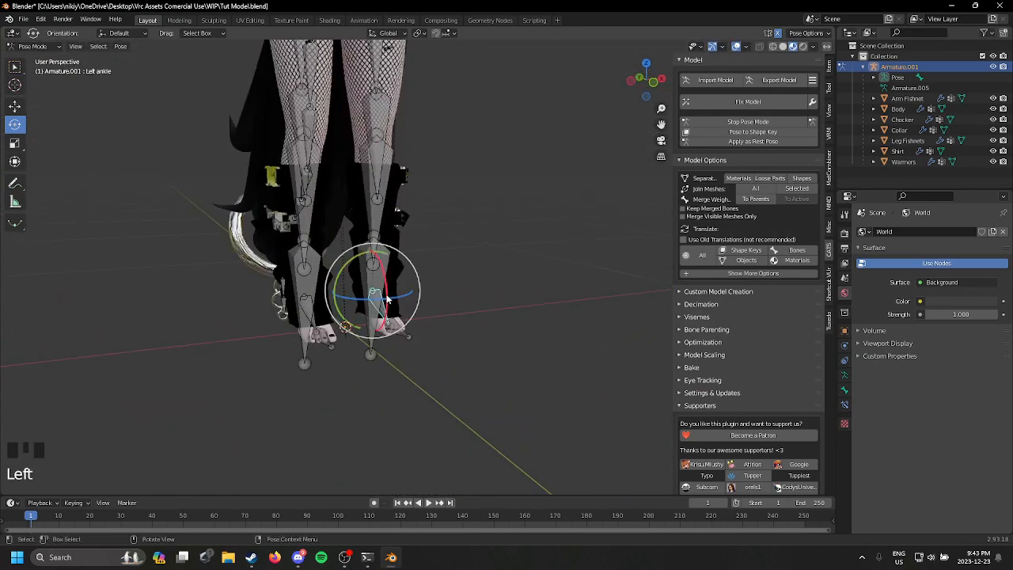
{"action": "mouse_move", "coordinate": [388, 299]}
{"action": "left_mouse_down"}
{"action": "mouse_move", "coordinate": [389, 258]}
{"action": "mouse_move", "coordinate": [388, 309]}
{"action": "left_mouse_up"}
{"action": "key", "text": "ctrl+z"}
{"action": "left_click", "coordinate": [759, 123]}
Step: Transfer the vertex weights from the Body to the Warmers in Weight Paint mode, using Nearest Face Interpolated mapping
{"action": "left_click_drag", "start_coordinate": [411, 226], "coordinate": [406, 229]}
{"action": "middle_click_drag", "start_coordinate": [405, 229], "coordinate": [491, 284]}
{"action": "left_click", "coordinate": [367, 225]}
{"action": "scroll", "coordinate": [497, 338], "scroll_direction": "down", "scroll_amount": 2}
{"action": "left_click", "coordinate": [465, 338]}
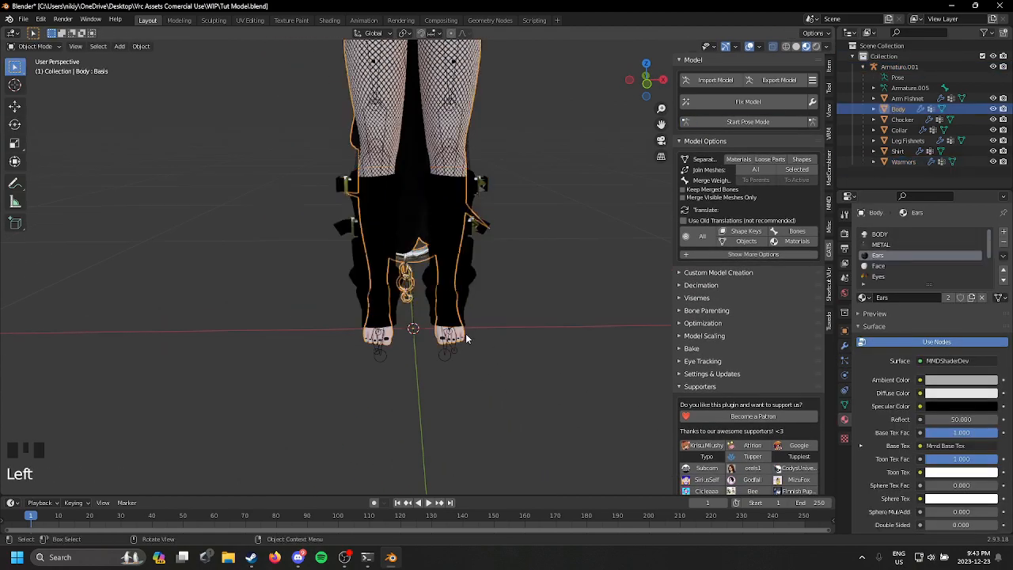
{"action": "left_click", "coordinate": [465, 337], "text": "shift"}
{"action": "middle_click_drag", "start_coordinate": [465, 337], "coordinate": [374, 237]}
{"action": "scroll", "coordinate": [373, 238], "scroll_direction": "down", "scroll_amount": 2}
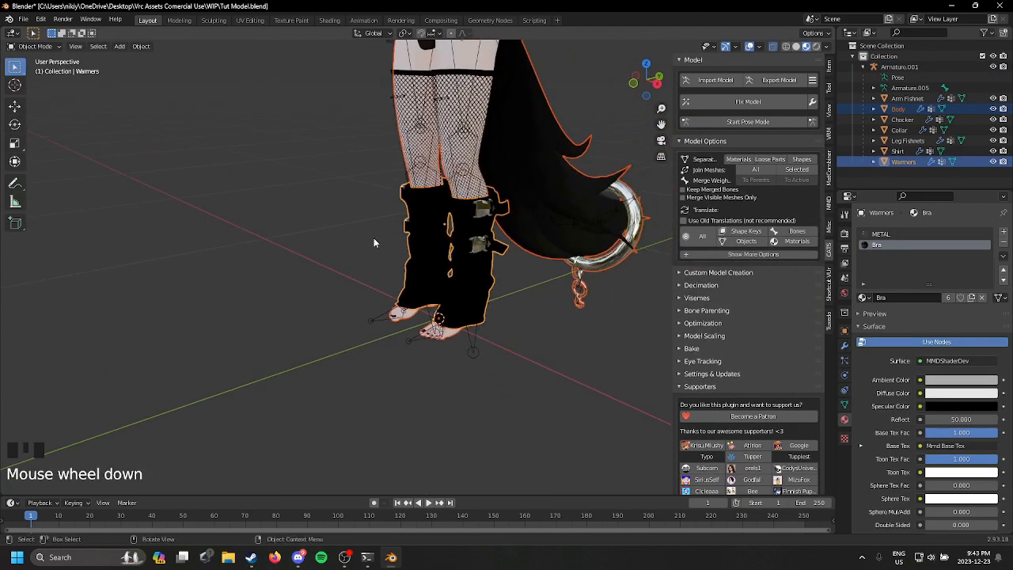
{"action": "scroll", "coordinate": [373, 237], "scroll_direction": "up", "scroll_amount": 2}
{"action": "left_click", "coordinate": [35, 45]}
{"action": "left_click", "coordinate": [50, 108]}
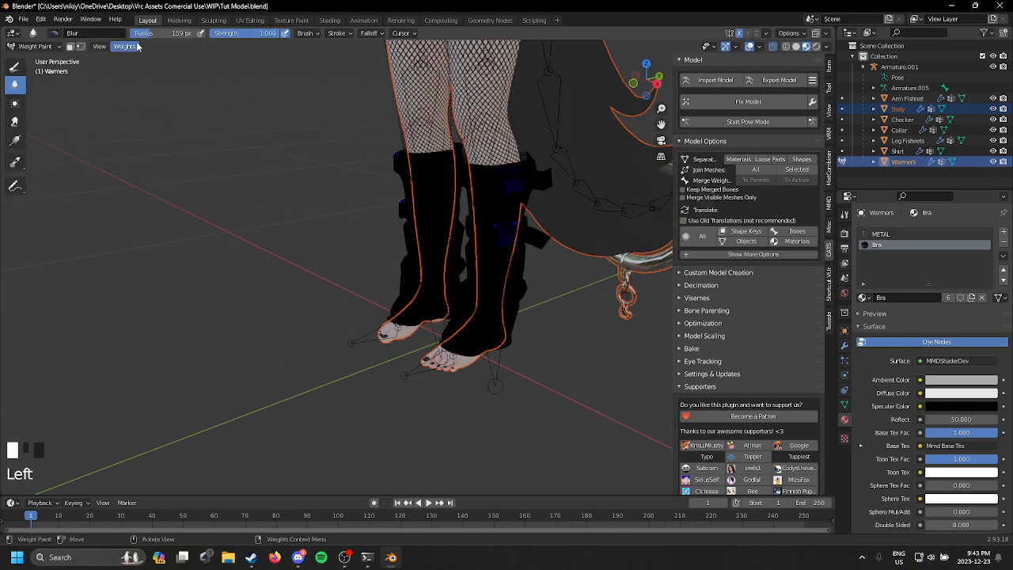
{"action": "left_click", "coordinate": [124, 46]}
{"action": "left_click", "coordinate": [183, 179]}
Step: Smooth the Warmers' weights for all groups with factor 1.000 and 1 iteration, and return to Object Mode
{"action": "left_click", "coordinate": [124, 46]}
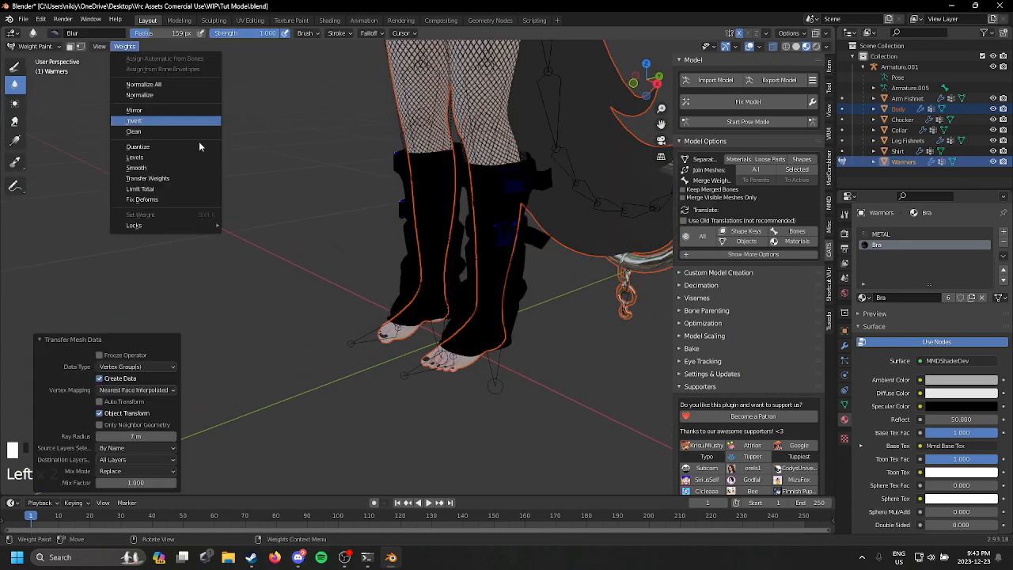
{"action": "left_click", "coordinate": [136, 168]}
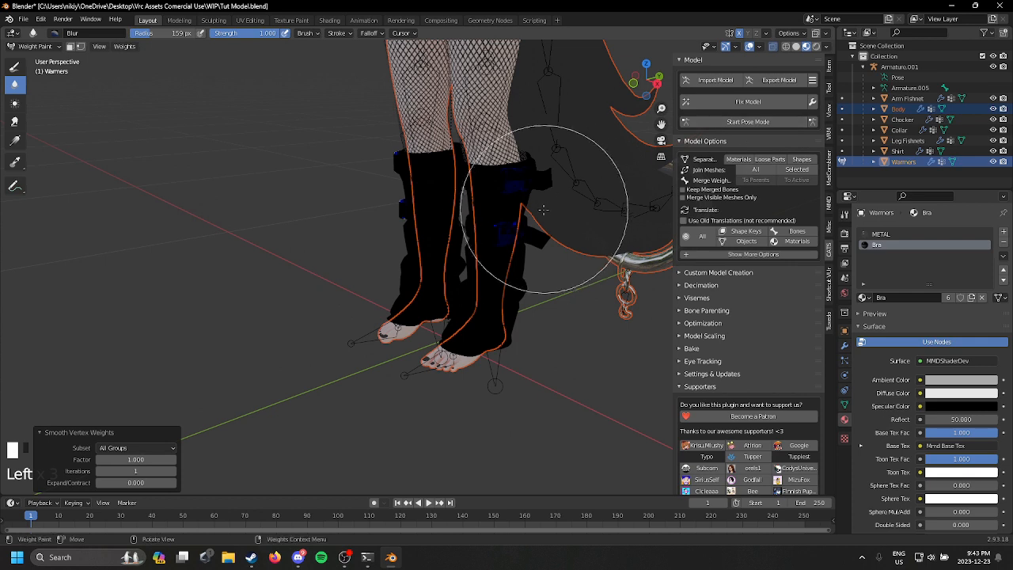
{"action": "left_click", "coordinate": [35, 46]}
{"action": "left_click", "coordinate": [35, 62]}
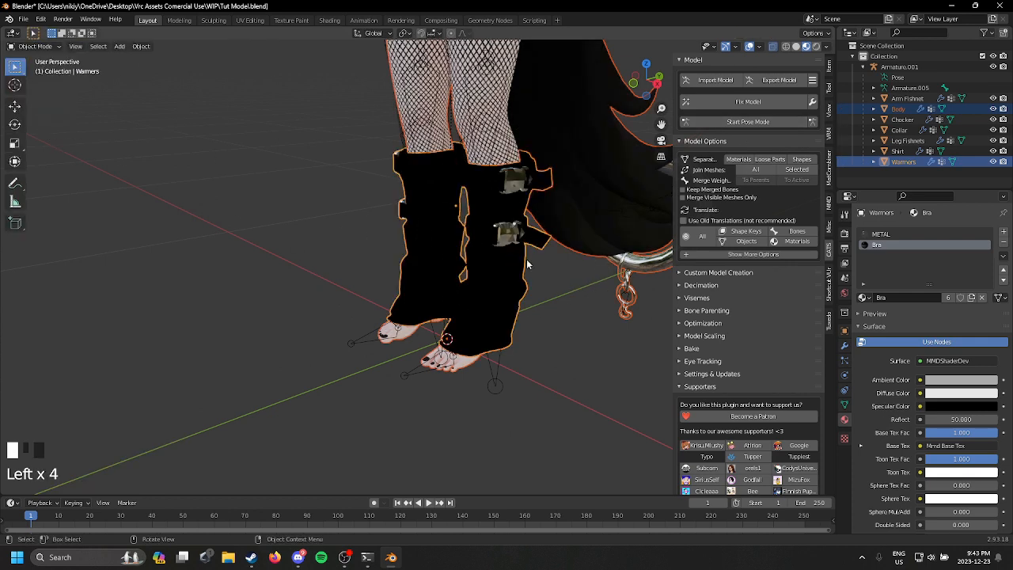
Step: Set Armature.001 as the target object of the Warmers' Armature modifier
{"action": "left_click", "coordinate": [530, 257]}
{"action": "left_click", "coordinate": [844, 342]}
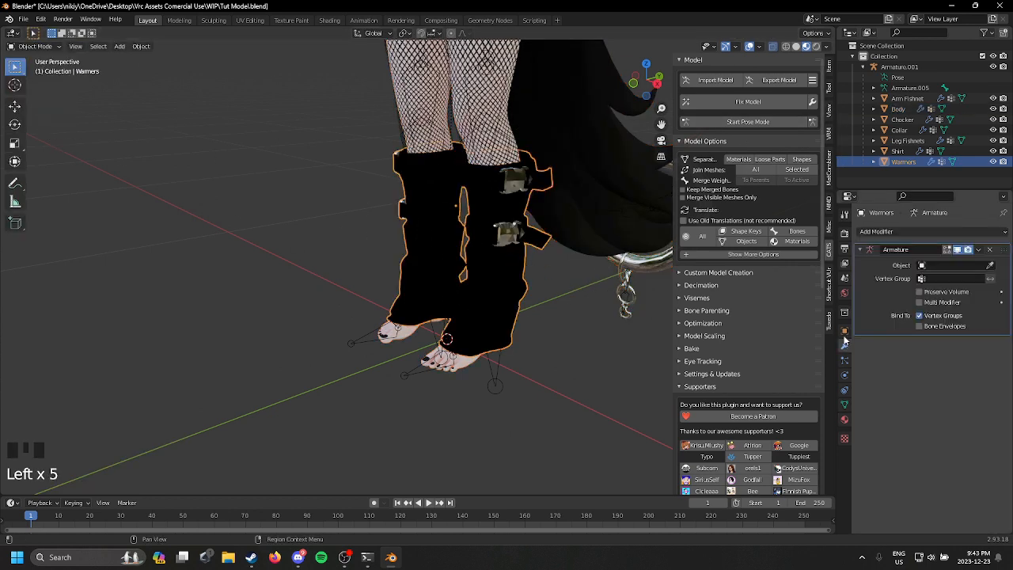
{"action": "left_click", "coordinate": [990, 265]}
{"action": "left_click", "coordinate": [511, 141]}
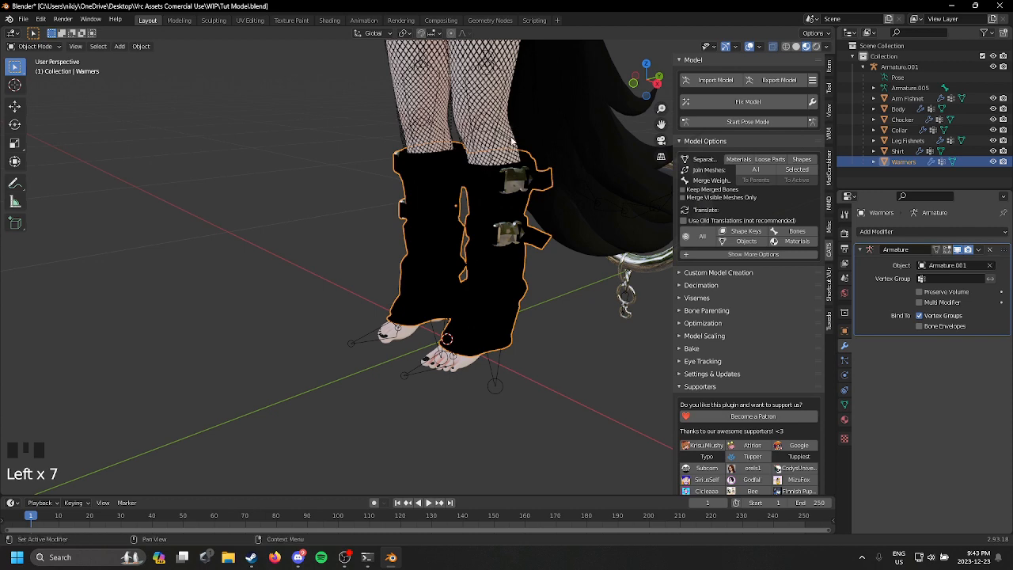
Step: Enter pose mode and test the left ankle and lower leg bones to check that the warmers follow
{"action": "left_click", "coordinate": [768, 122]}
{"action": "left_click", "coordinate": [485, 311]}
{"action": "left_click_drag", "start_coordinate": [468, 304], "coordinate": [475, 345]}
{"action": "key", "text": "ctrl+z"}
{"action": "middle_click_drag", "start_coordinate": [502, 318], "coordinate": [652, 316]}
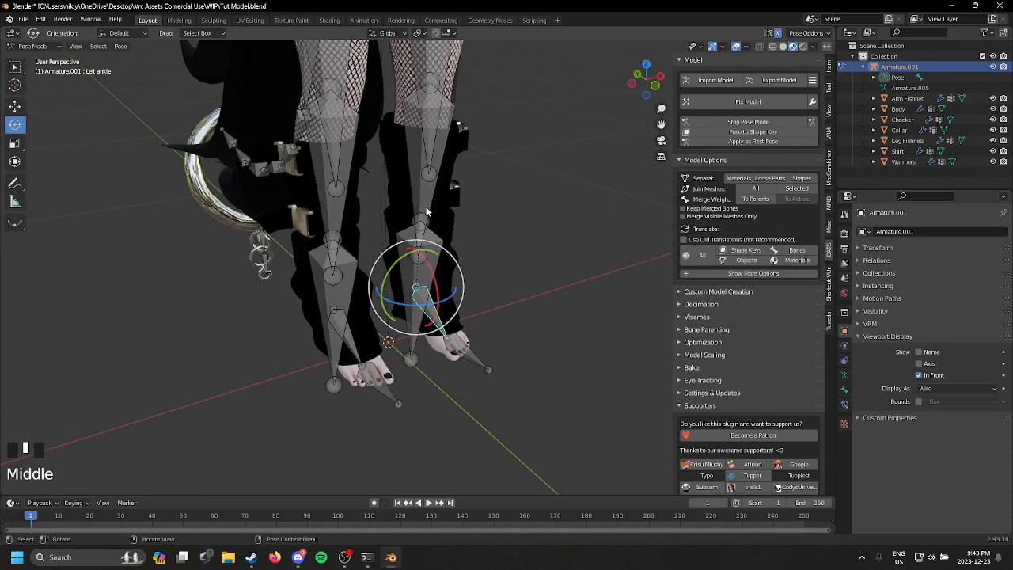
{"action": "left_click", "coordinate": [427, 205]}
{"action": "left_click_drag", "start_coordinate": [444, 101], "coordinate": [456, 62]}
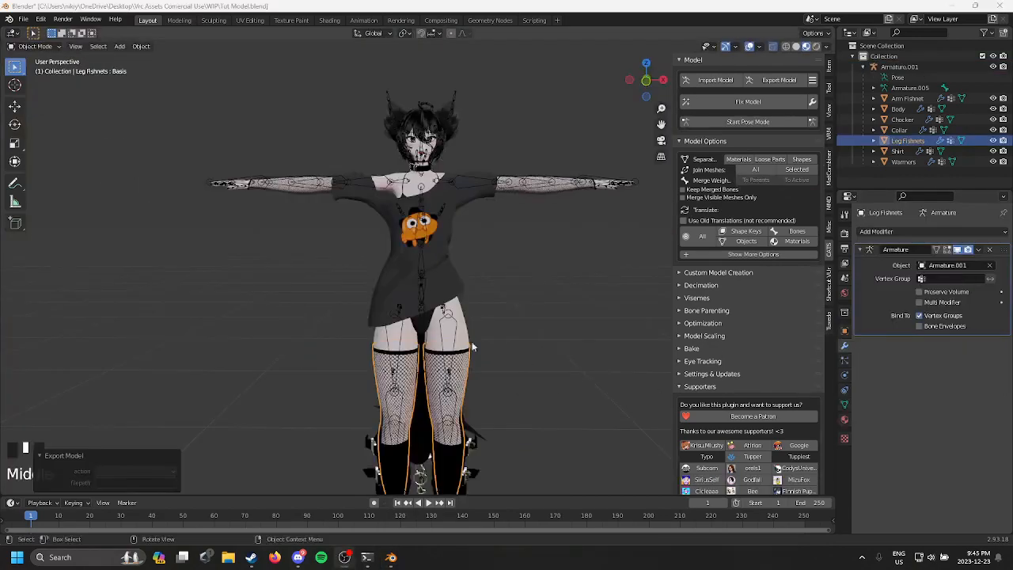
Step: Start the model's FBX export, continuing past the optimization warnings without joining the meshes, and set the path mode to Copy
{"action": "middle_click_drag", "start_coordinate": [554, 349], "coordinate": [578, 369]}
{"action": "left_click", "coordinate": [577, 369]}
{"action": "scroll", "coordinate": [527, 309], "scroll_direction": "up", "scroll_amount": 2}
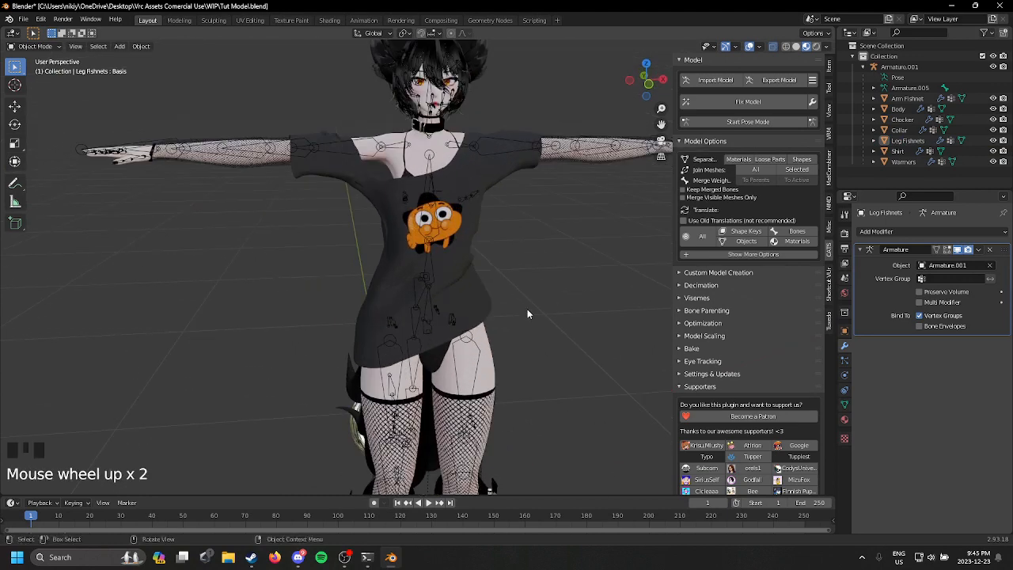
{"action": "left_click", "coordinate": [790, 82]}
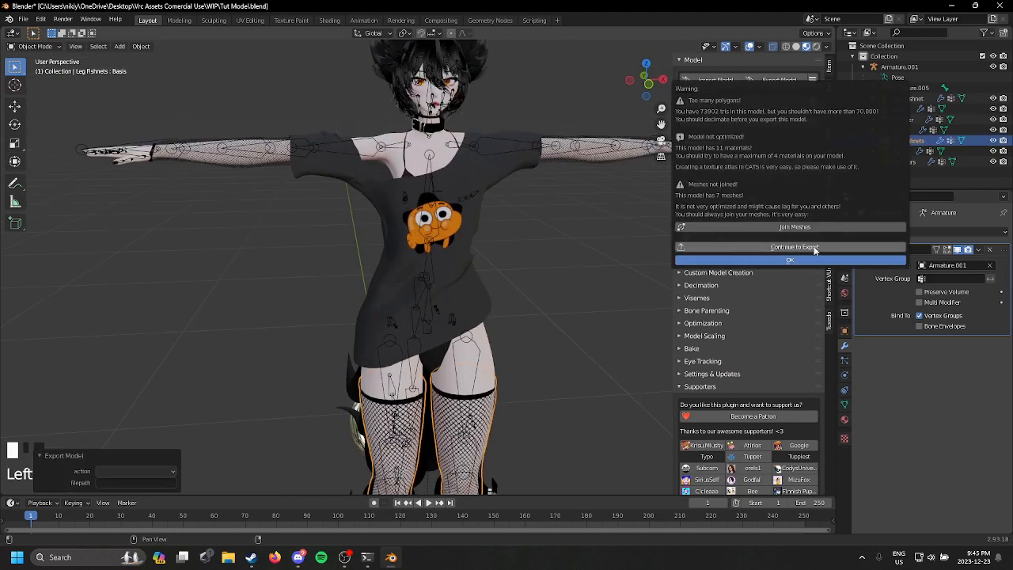
{"action": "left_click", "coordinate": [786, 250]}
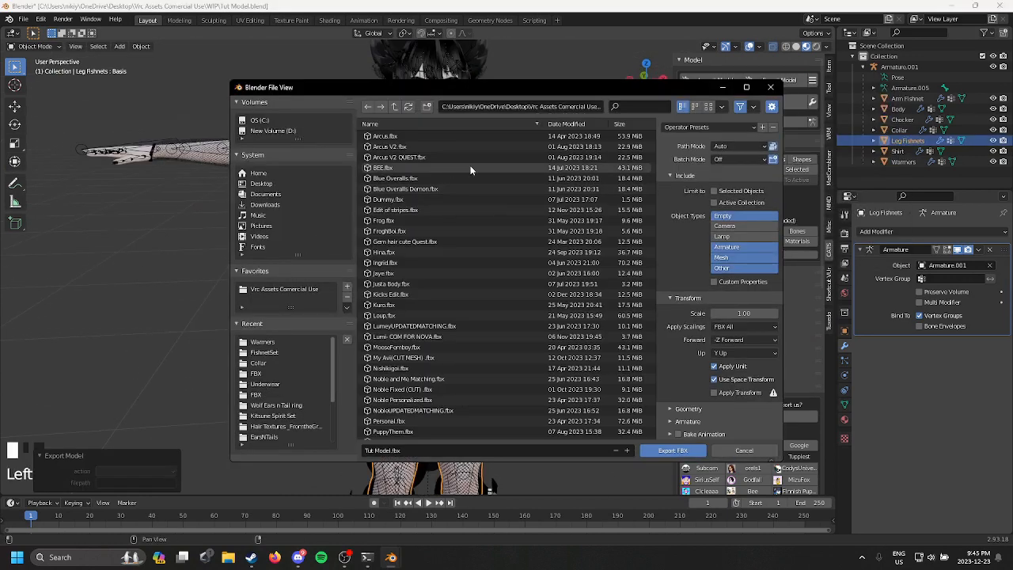
{"action": "left_click", "coordinate": [740, 145]}
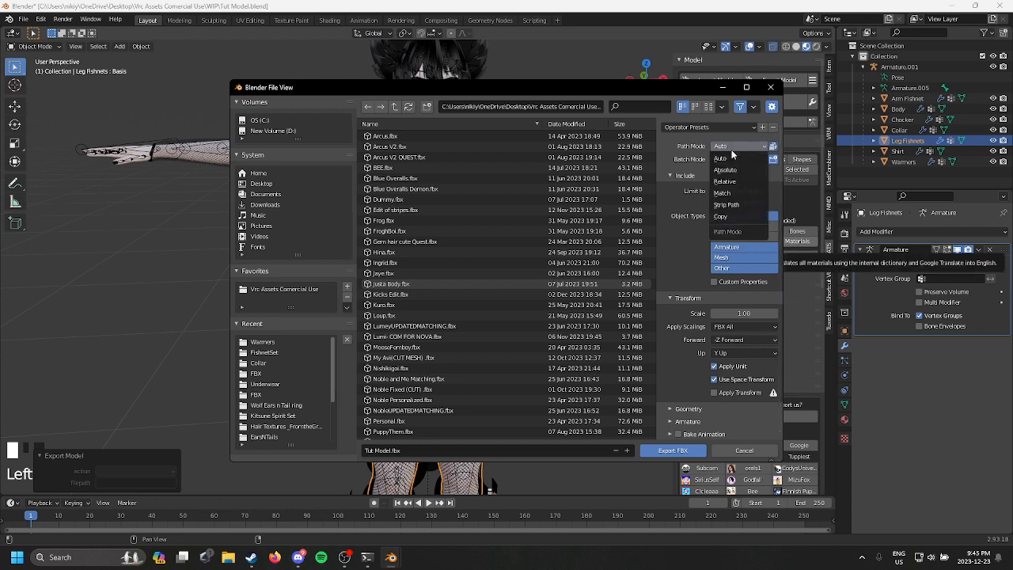
{"action": "left_click", "coordinate": [740, 231]}
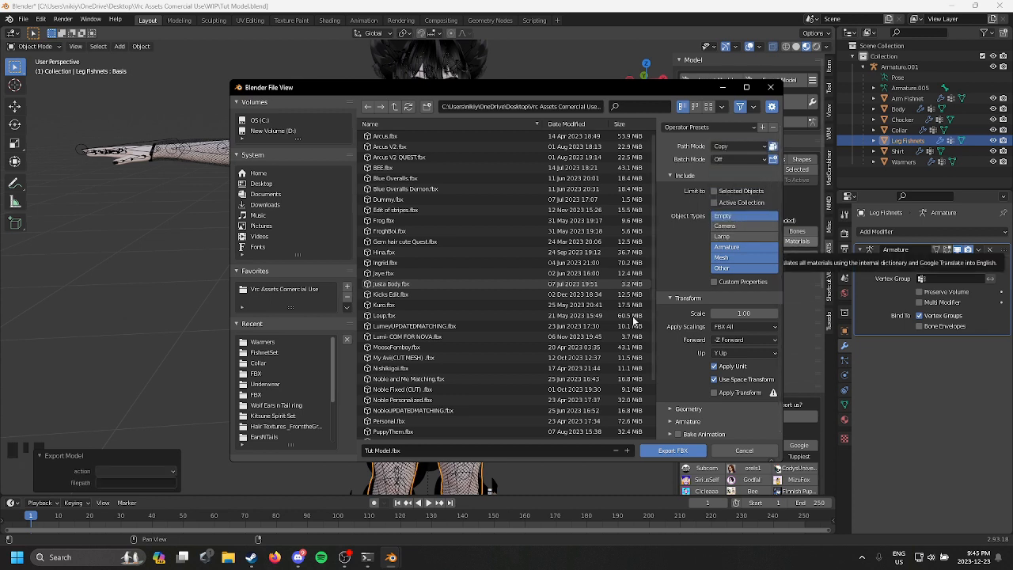
Step: Name the export file Tut Model and export the avatar as FBX
{"action": "left_click", "coordinate": [403, 448]}
{"action": "key", "text": "BackSpace"}
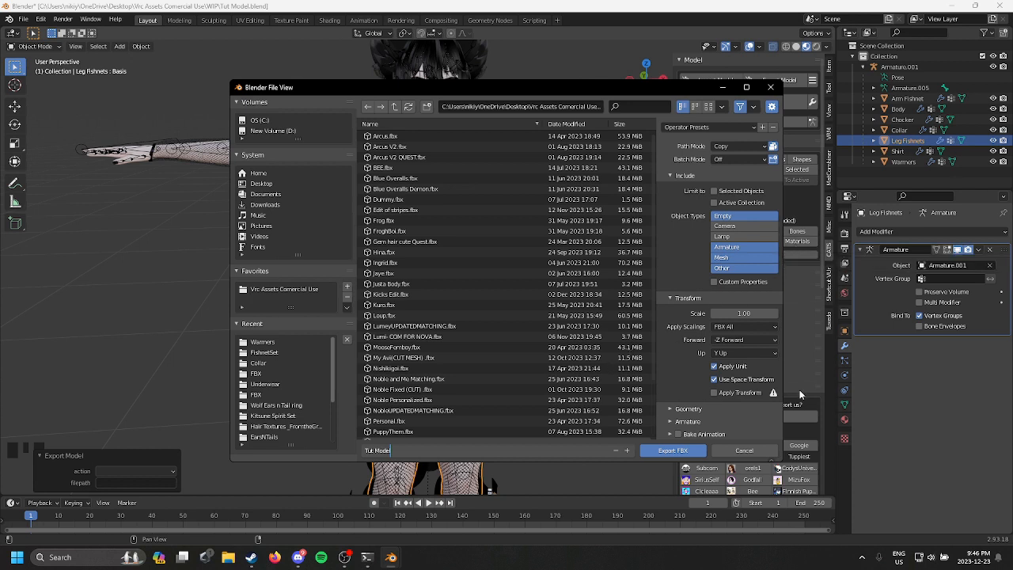
{"action": "left_click", "coordinate": [674, 451]}
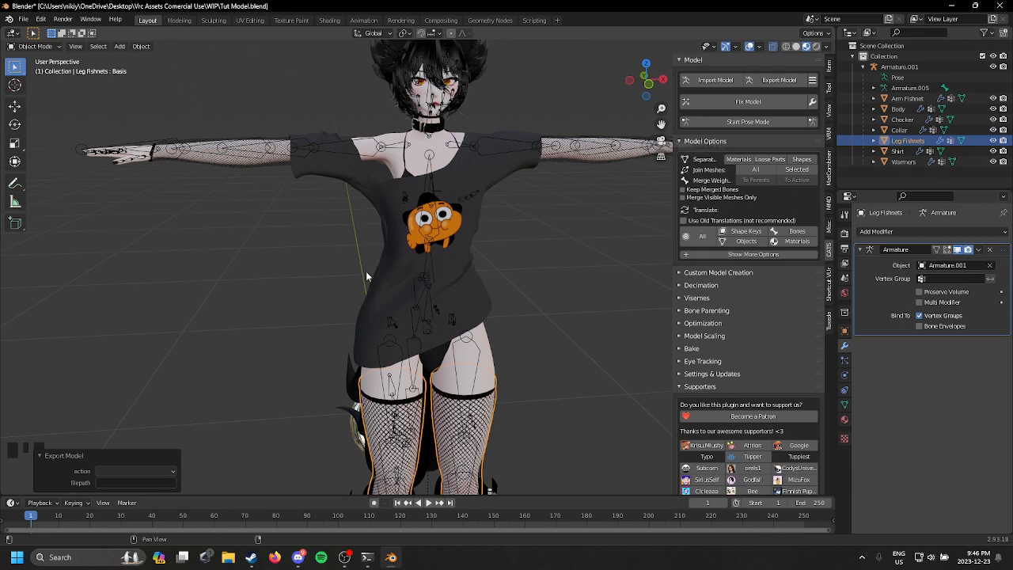
Step: Save the Blender project under its existing file name, Tut Model.blend
{"action": "middle_click_drag", "start_coordinate": [560, 248], "coordinate": [443, 253]}
{"action": "scroll", "coordinate": [443, 254], "scroll_direction": "up", "scroll_amount": 1}
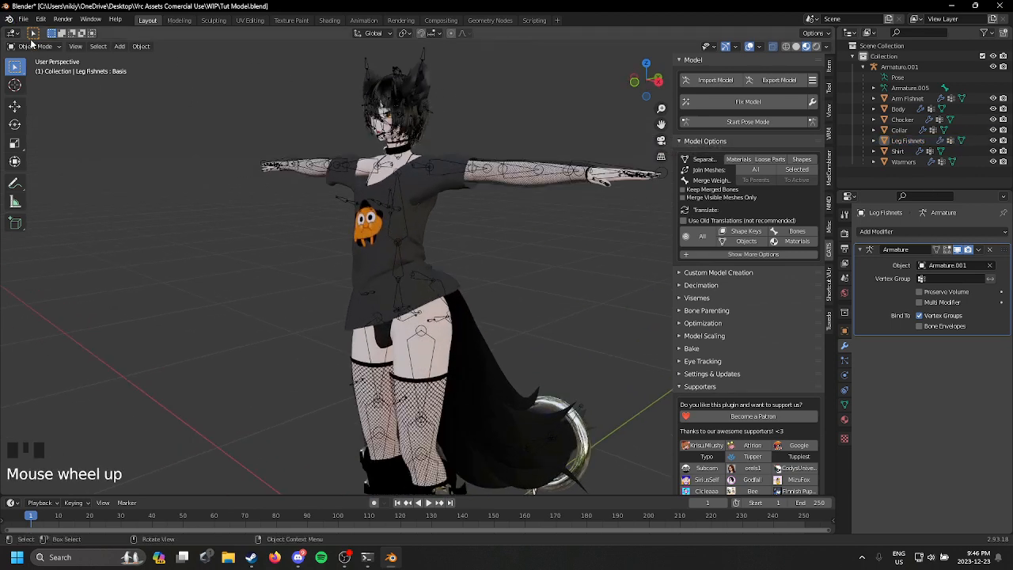
{"action": "left_click", "coordinate": [23, 18]}
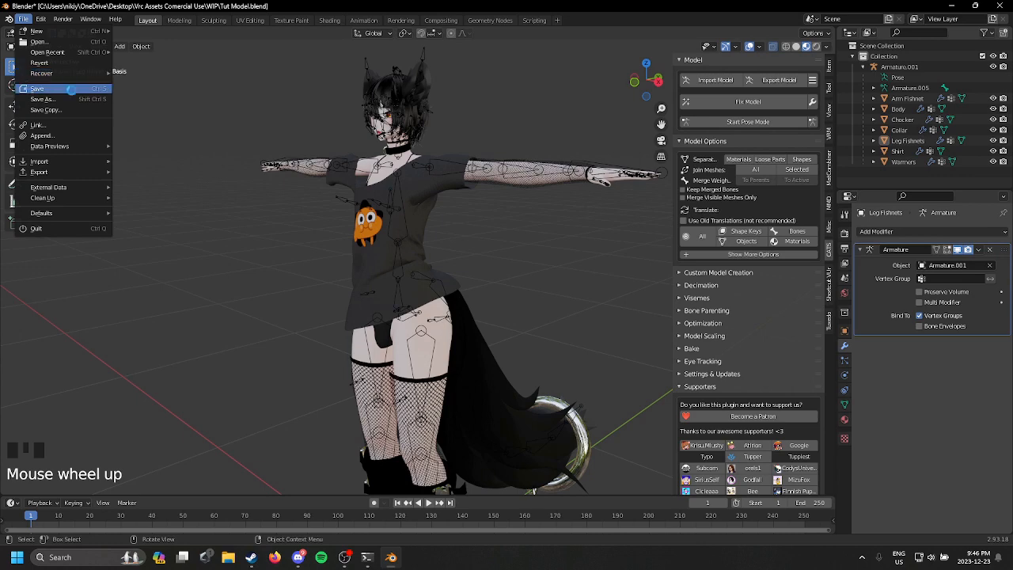
{"action": "left_click", "coordinate": [37, 89]}
{"action": "middle_click", "coordinate": [550, 276]}
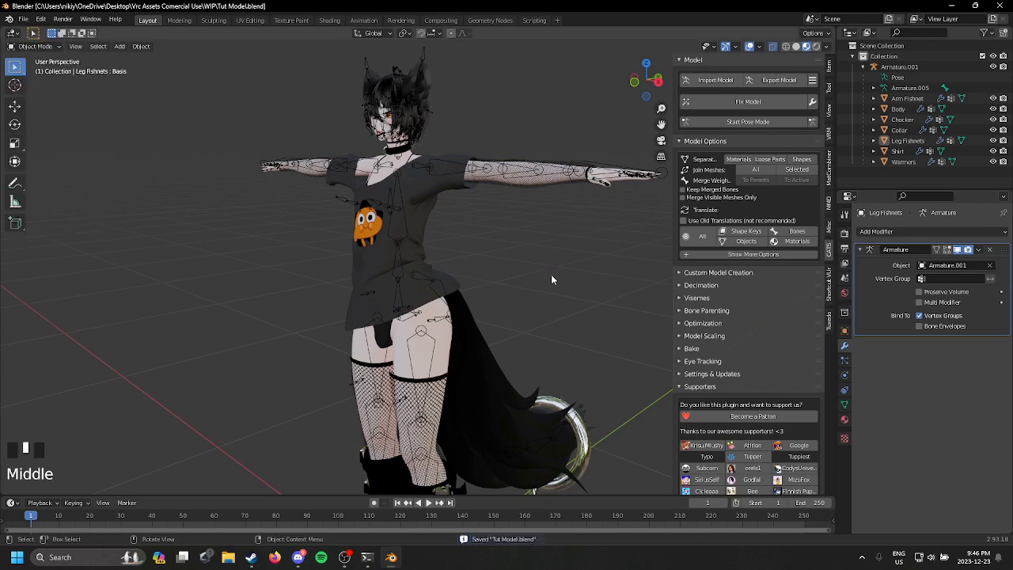
{"action": "middle_click_drag", "start_coordinate": [567, 278], "coordinate": [387, 306]}
{"action": "scroll", "coordinate": [466, 344], "scroll_direction": "down", "scroll_amount": 3}
{"action": "middle_click_drag", "start_coordinate": [467, 345], "coordinate": [565, 320]}
{"action": "scroll", "coordinate": [512, 367], "scroll_direction": "up", "scroll_amount": 2}
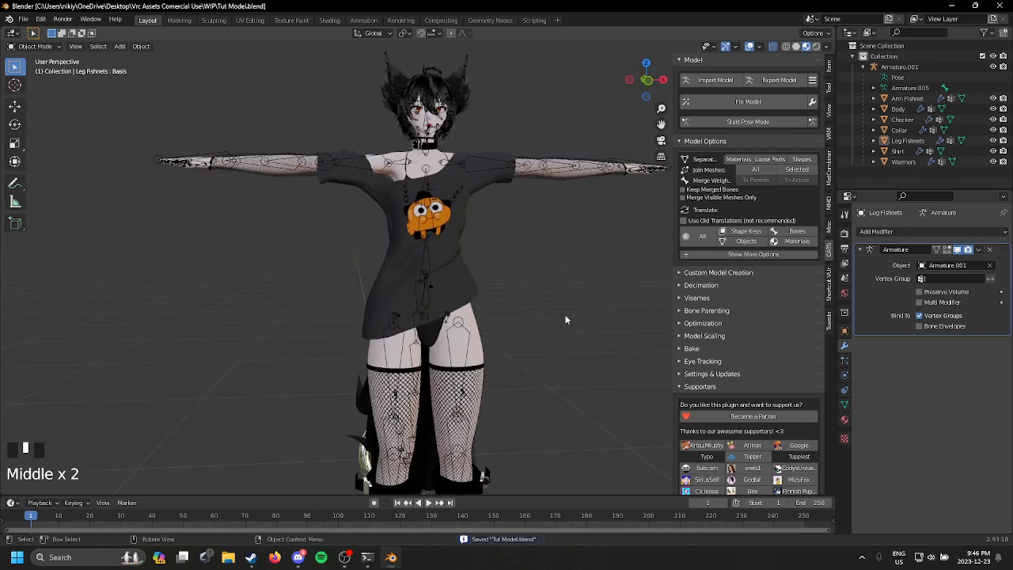